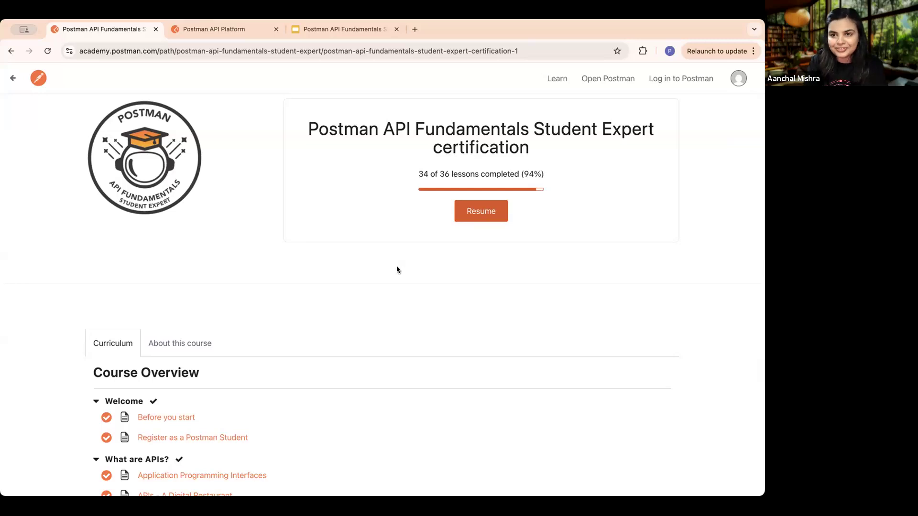
# - Open the "Before you start" lesson and read through it and the following "Register as a Postman Student" lesson
pyautogui.scroll(-2, 202, 397)
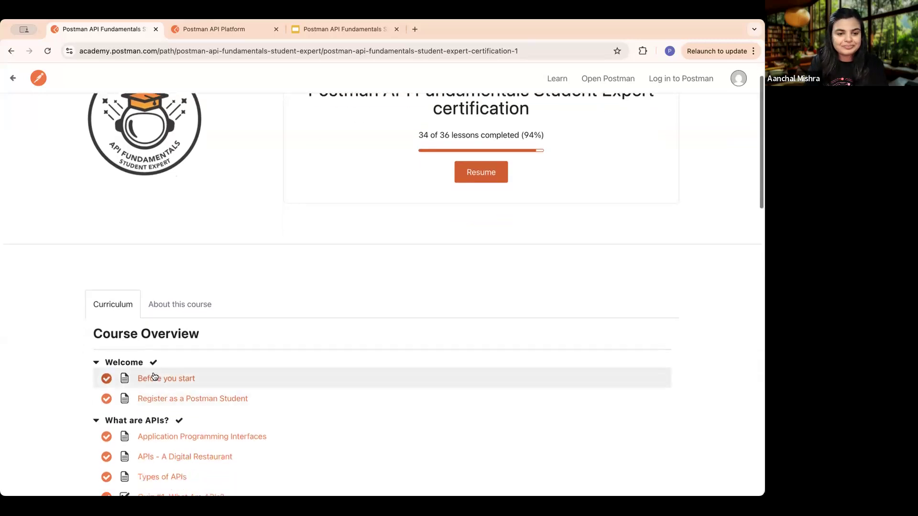
pyautogui.click(154, 376)
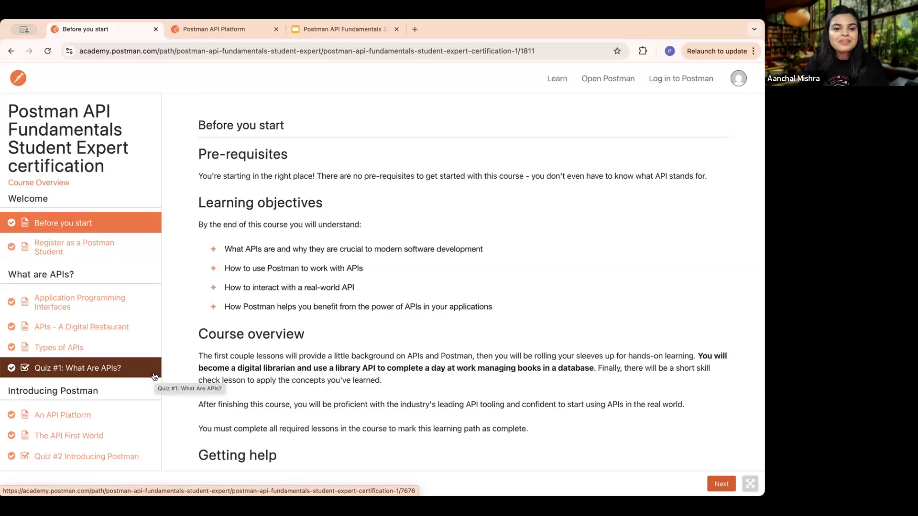
pyautogui.scroll(-5, 437, 308)
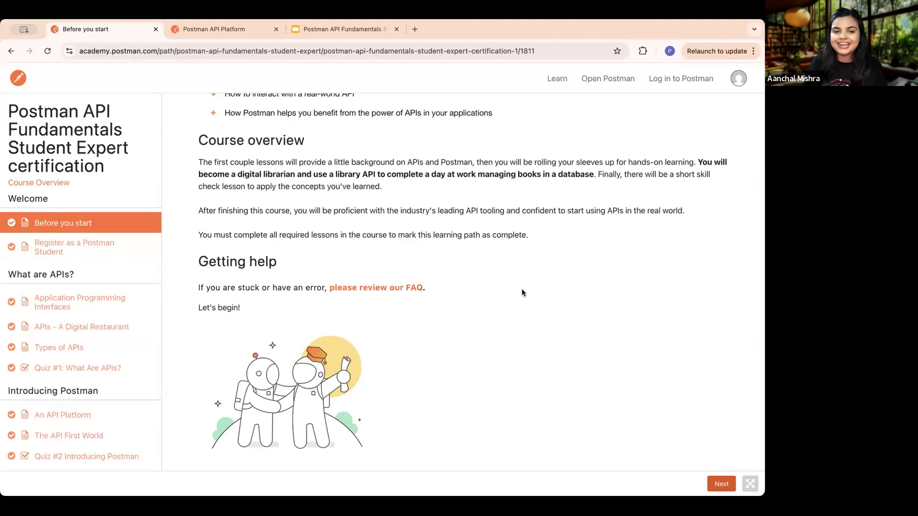
pyautogui.click(720, 484)
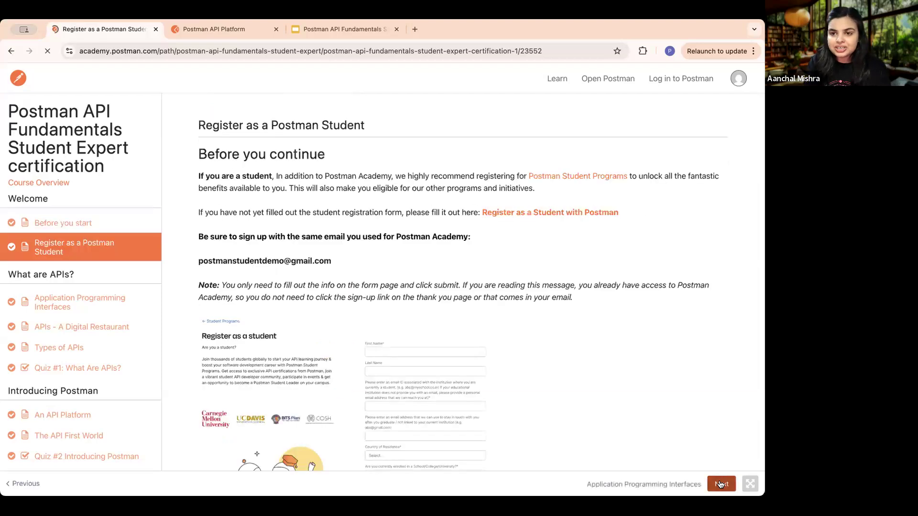
pyautogui.scroll(-3, 532, 371)
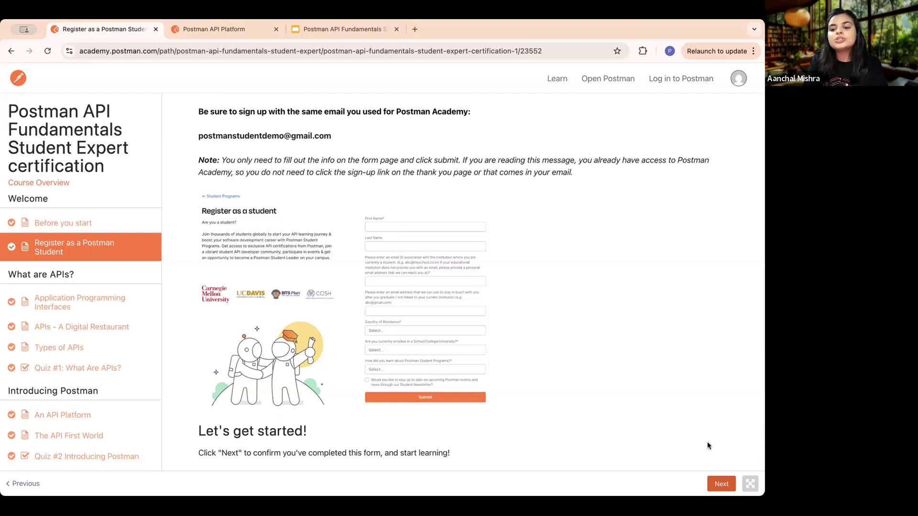
# - Read through the "Application Programming Interfaces" lesson and the following "APIs - A Digital Restaurant" lesson
pyautogui.click(726, 484)
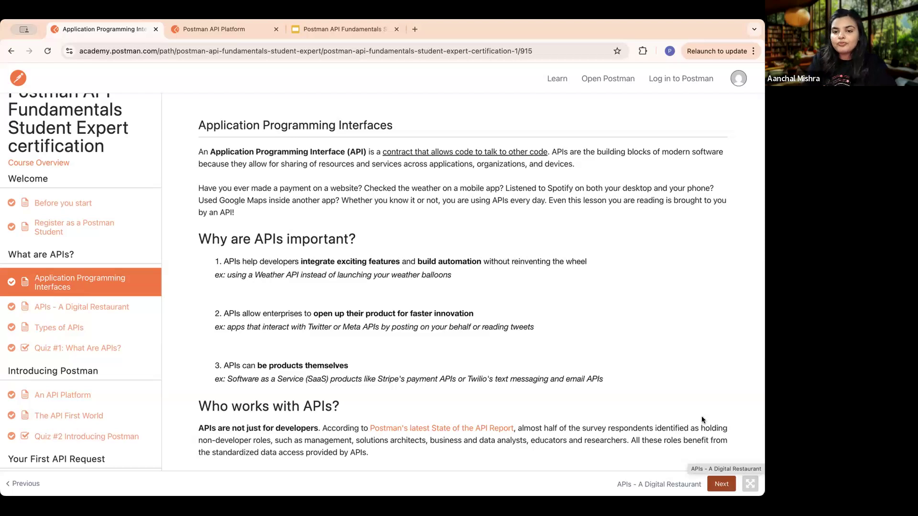
pyautogui.scroll(-5, 559, 348)
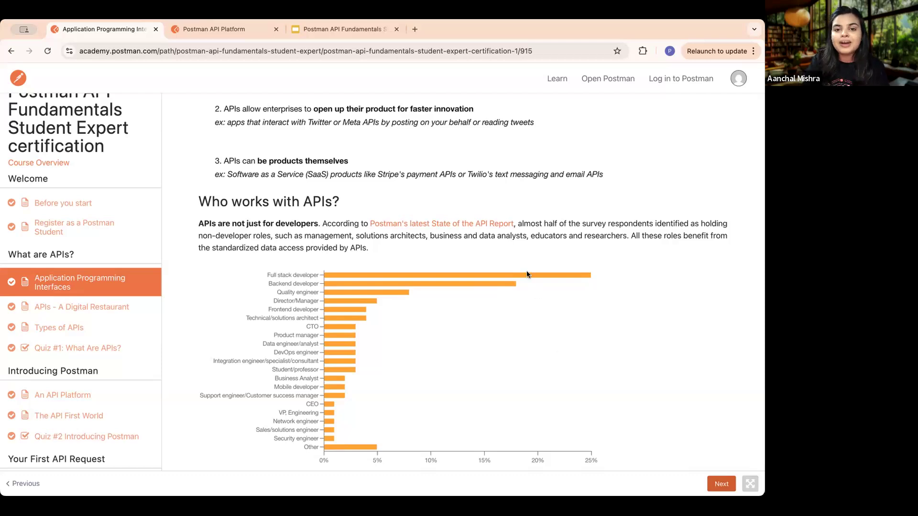
pyautogui.scroll(5, 527, 271)
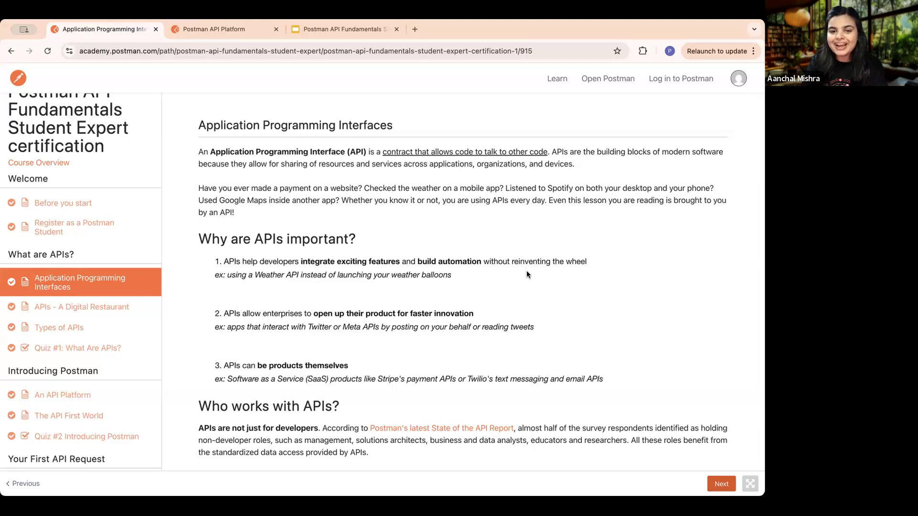
pyautogui.scroll(-7, 477, 277)
pyautogui.scroll(1, 477, 277)
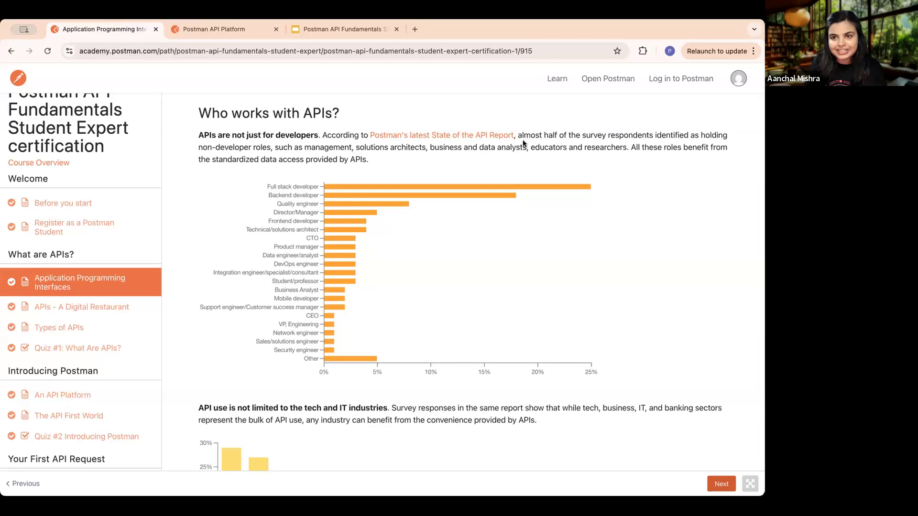
pyautogui.scroll(-5, 586, 154)
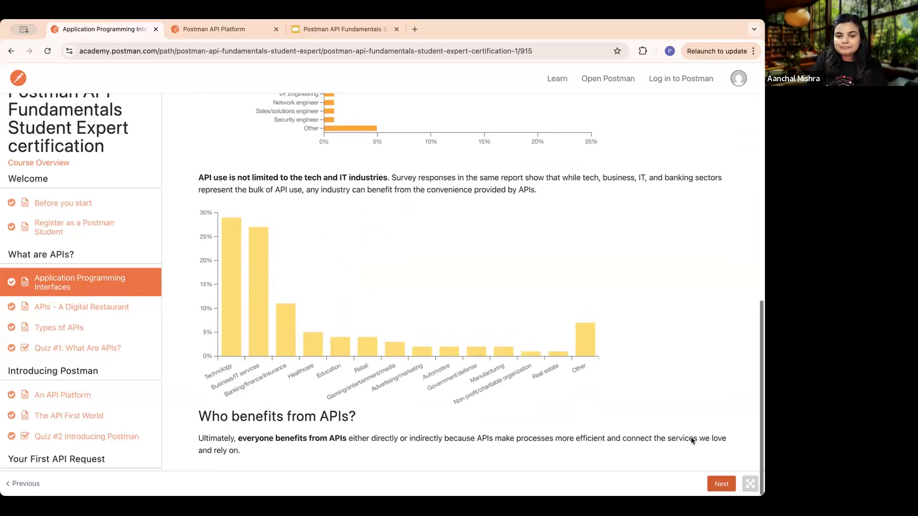
pyautogui.click(721, 484)
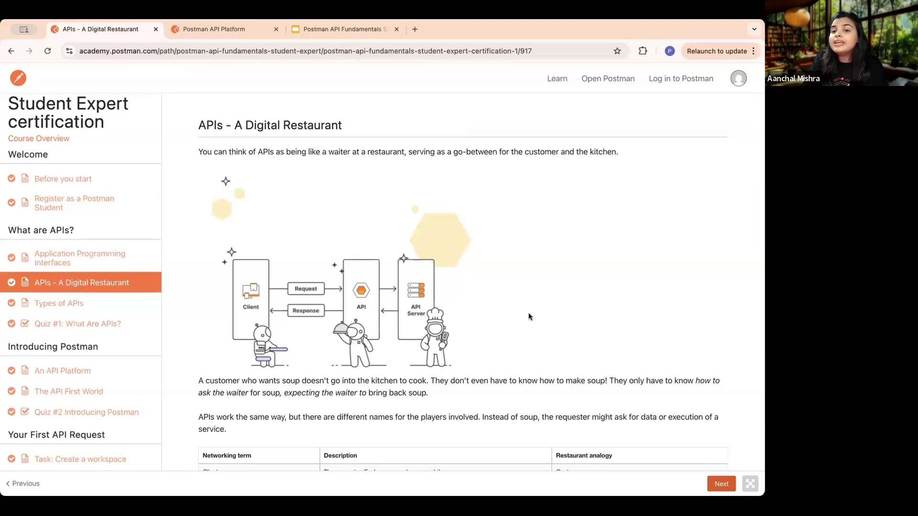
pyautogui.scroll(-3, 529, 317)
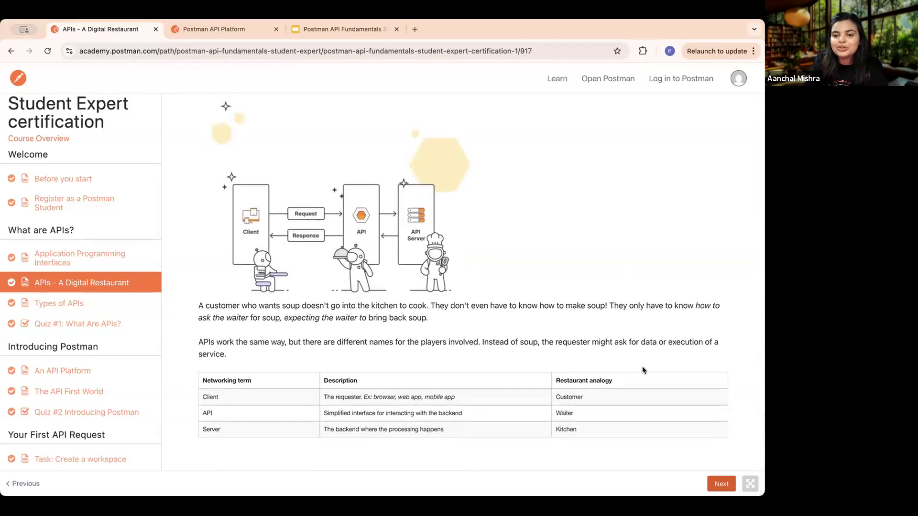
# - Open the "Types of APIs" lesson and read its Medium section, highlighting the hardware and software library API examples for the Instagram photo upload
pyautogui.click(719, 486)
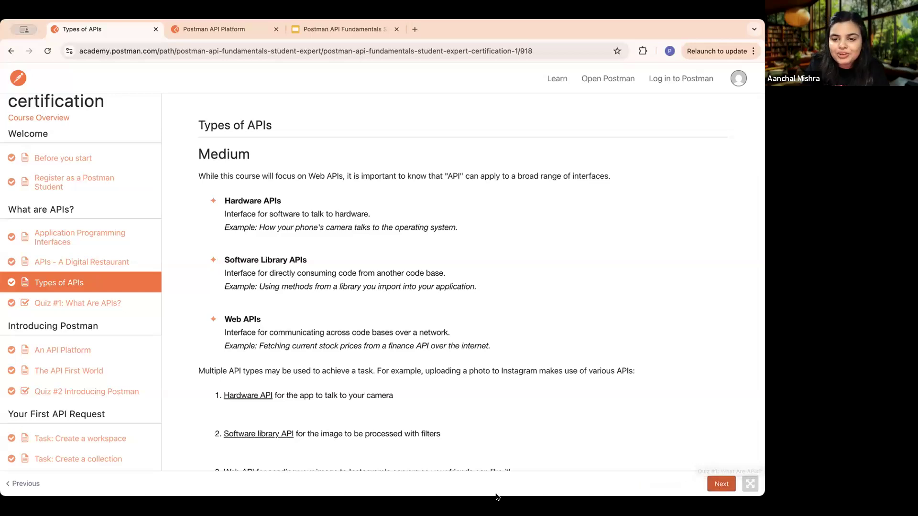
pyautogui.scroll(-3, 578, 324)
pyautogui.scroll(-1, 579, 322)
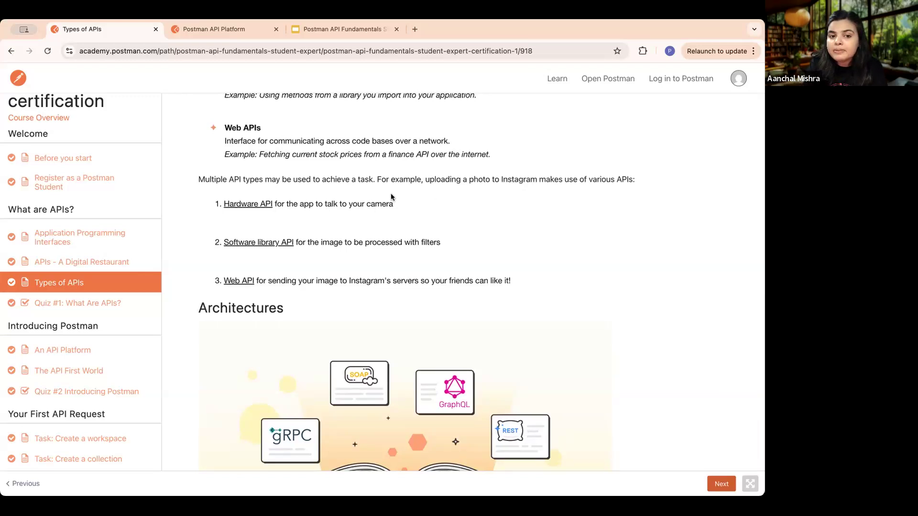
pyautogui.moveTo(393, 205); pyautogui.dragTo(293, 204)
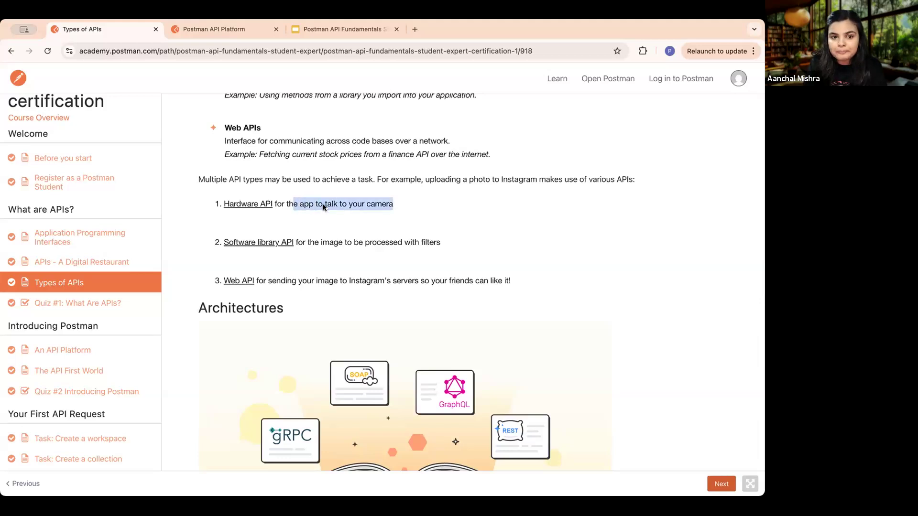
pyautogui.click(339, 243)
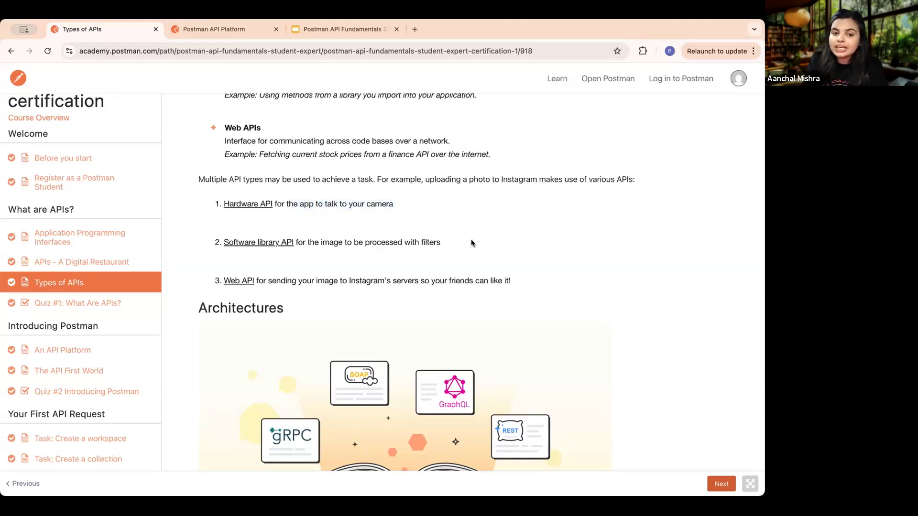
pyautogui.moveTo(441, 243); pyautogui.dragTo(343, 242)
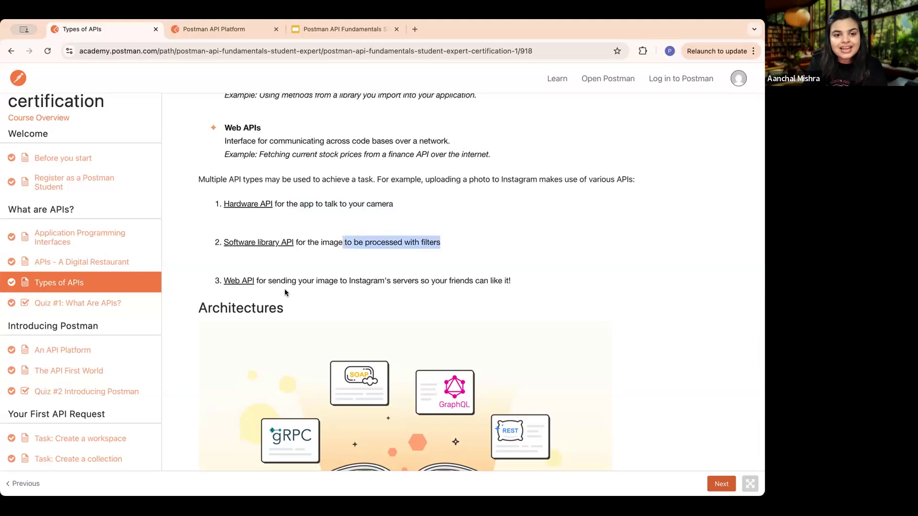
pyautogui.click(522, 275)
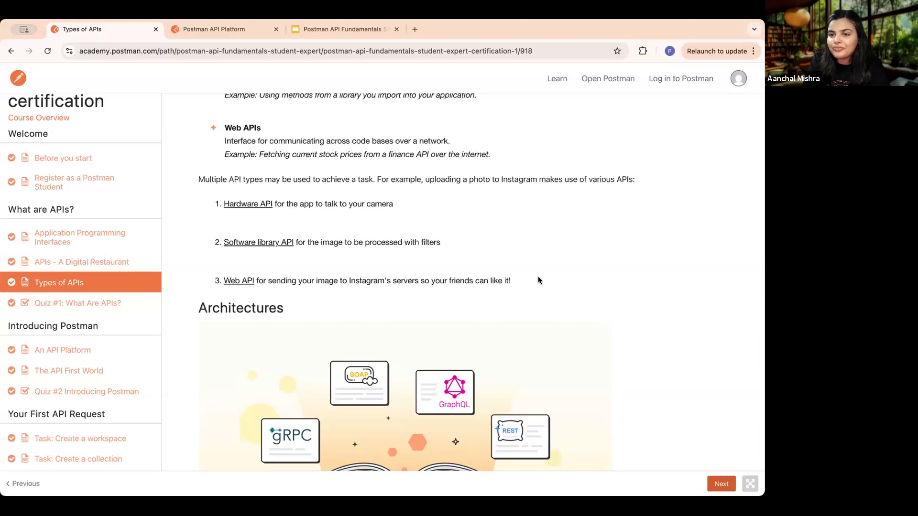
# - Read the Architectures and Access sections of the "Types of APIs" lesson, highlighting the list of architecture types
pyautogui.scroll(-3, 559, 304)
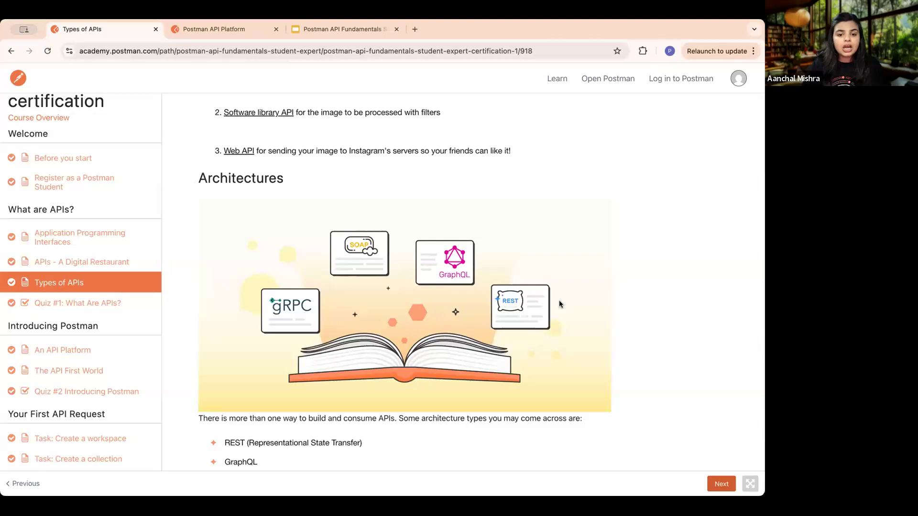
pyautogui.scroll(-3, 502, 335)
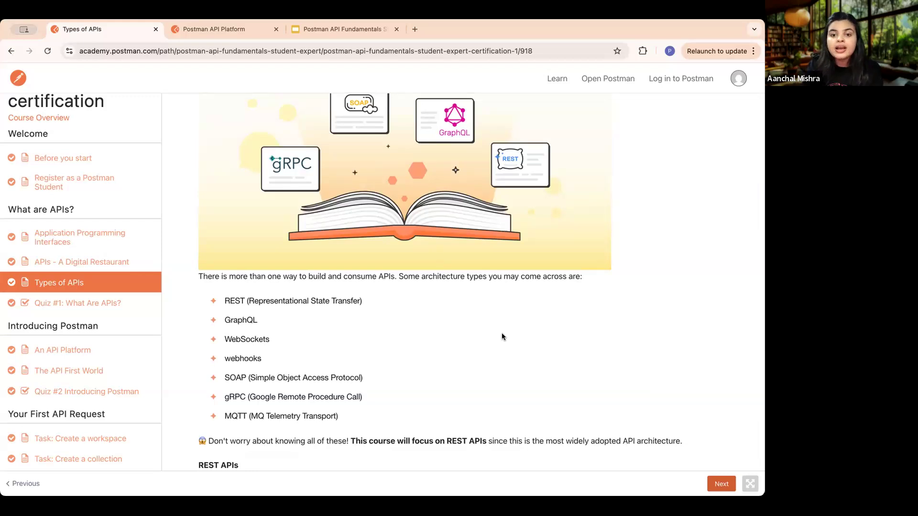
pyautogui.scroll(-1, 501, 333)
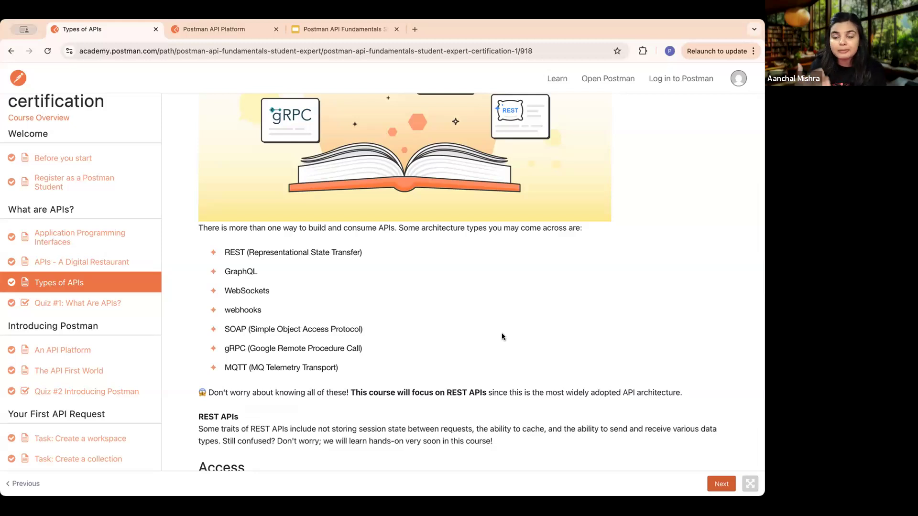
pyautogui.moveTo(348, 372); pyautogui.dragTo(223, 251)
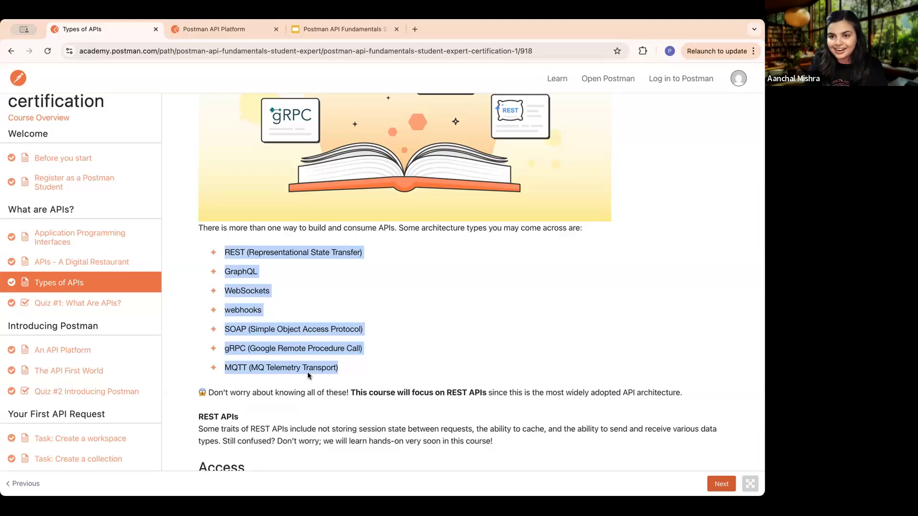
pyautogui.click(457, 368)
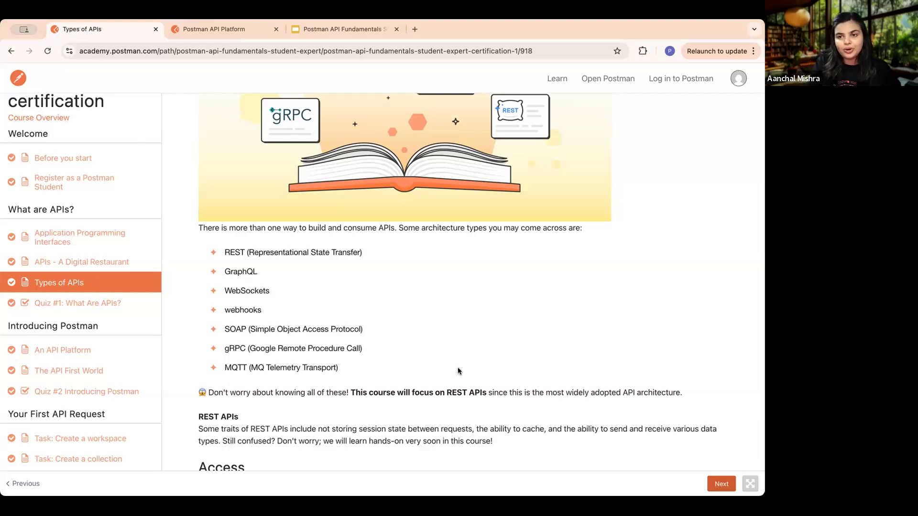
pyautogui.scroll(-3, 528, 350)
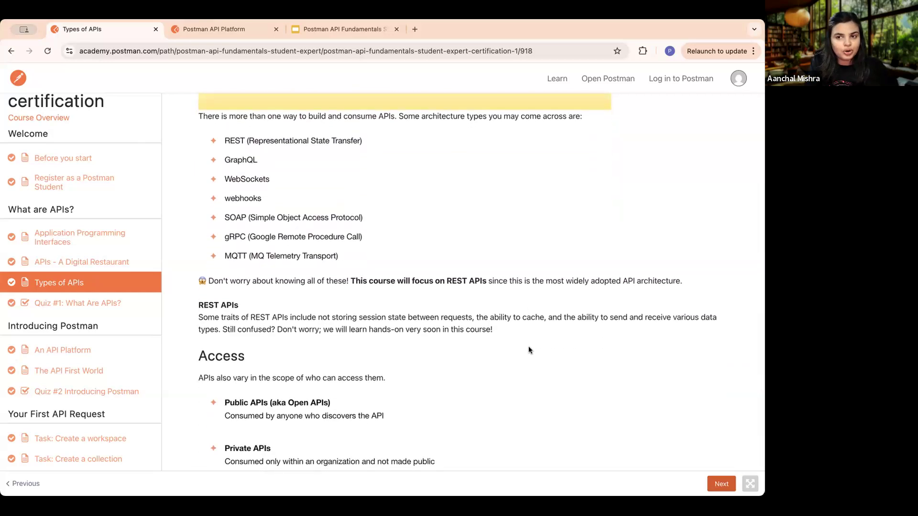
pyautogui.scroll(-1, 569, 384)
pyautogui.scroll(-3, 569, 384)
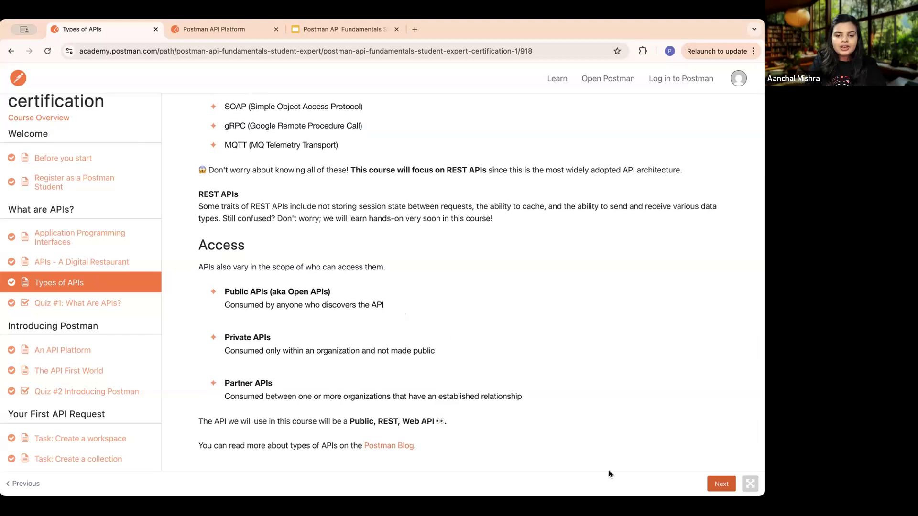
# - Retake "Quiz #1: What Are APIs?" and answer the first question with "A contract that allows code to talk to other code."
pyautogui.click(718, 482)
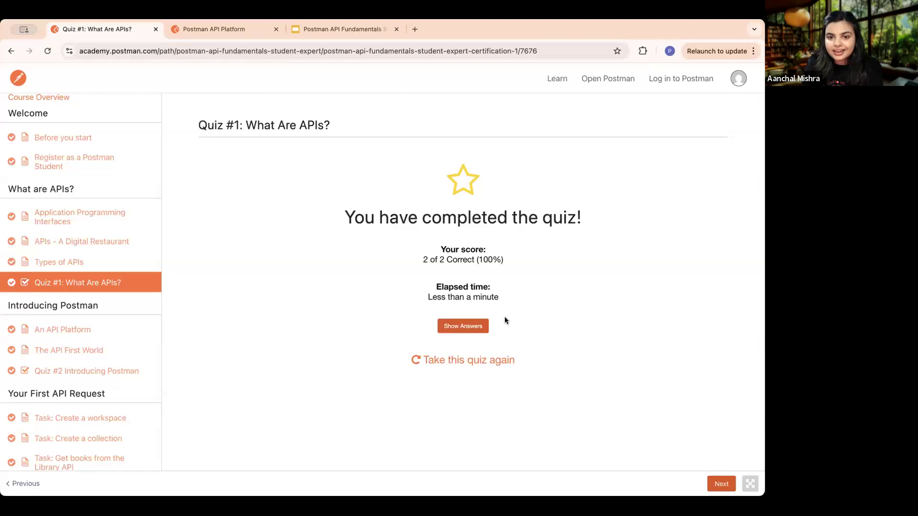
pyautogui.click(455, 360)
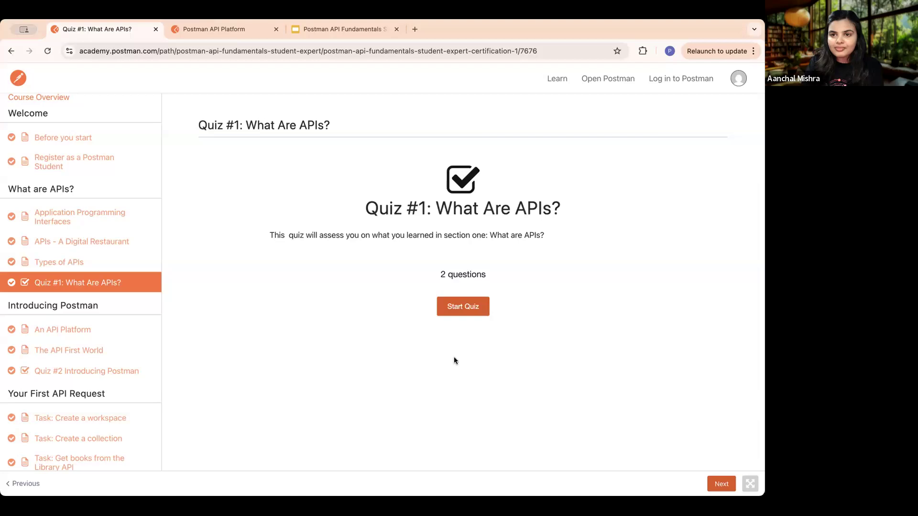
pyautogui.click(468, 308)
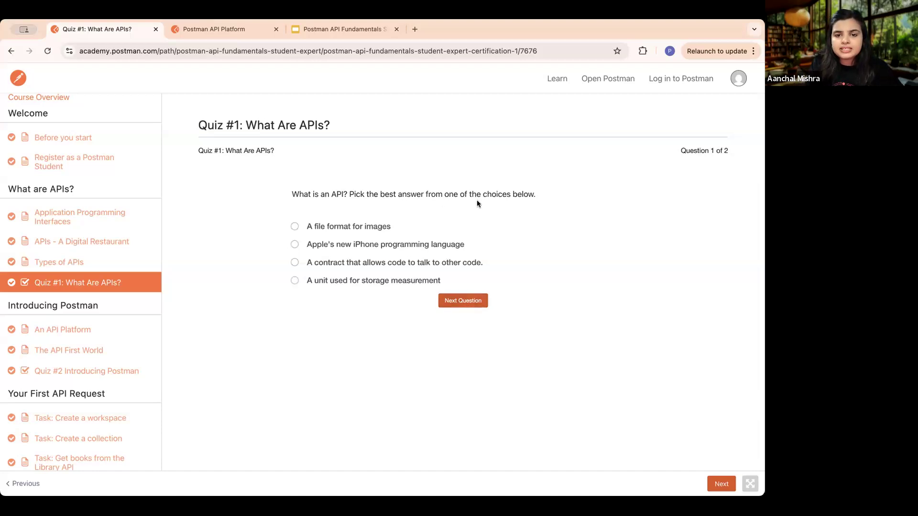
pyautogui.click(294, 263)
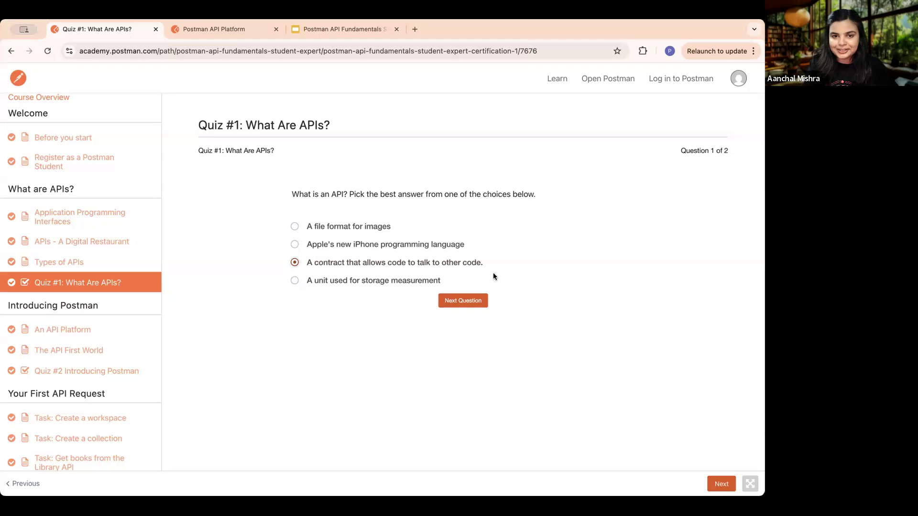
pyautogui.click(464, 300)
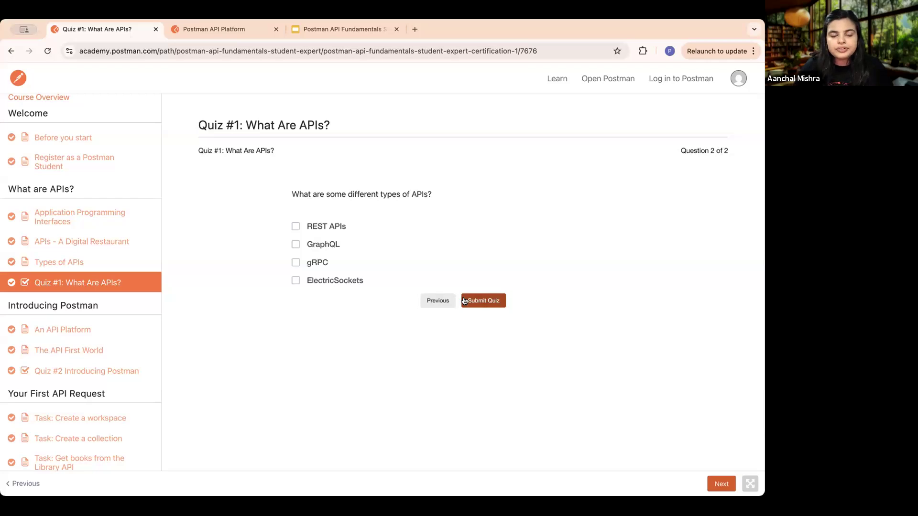
# - Answer the question on different types of APIs with REST APIs, GraphQL and gRPC, and submit the quiz
pyautogui.click(296, 228)
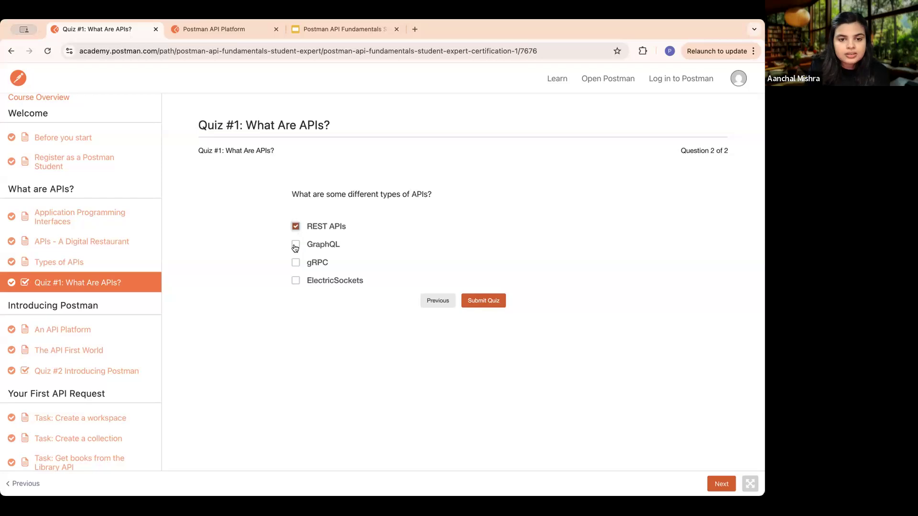
pyautogui.click(295, 245)
pyautogui.click(295, 264)
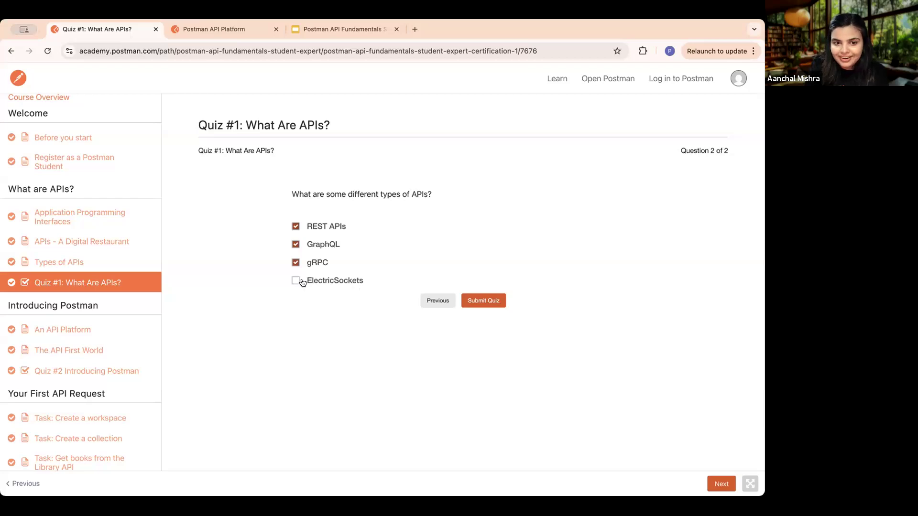
pyautogui.click(498, 301)
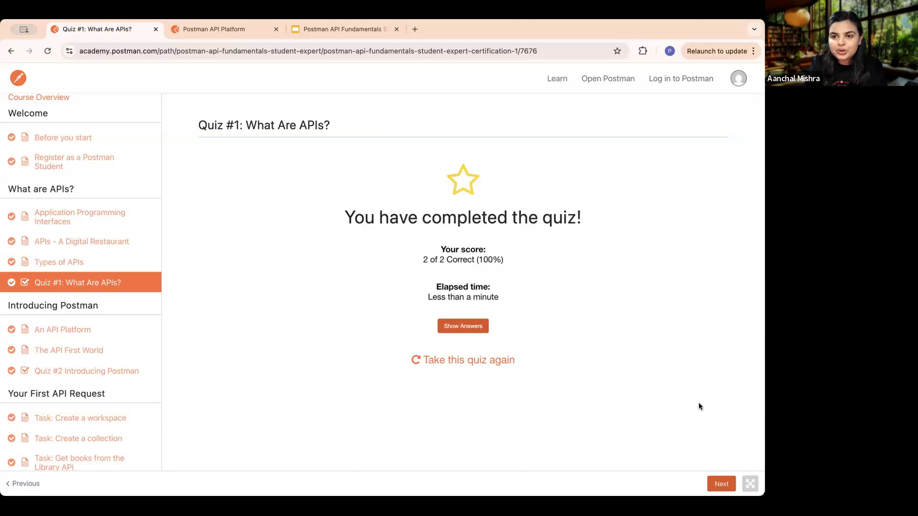
# - Open the "An API Platform" lesson and examine the Postman platform diagram, from the APIs core out to the source control ring
pyautogui.click(721, 485)
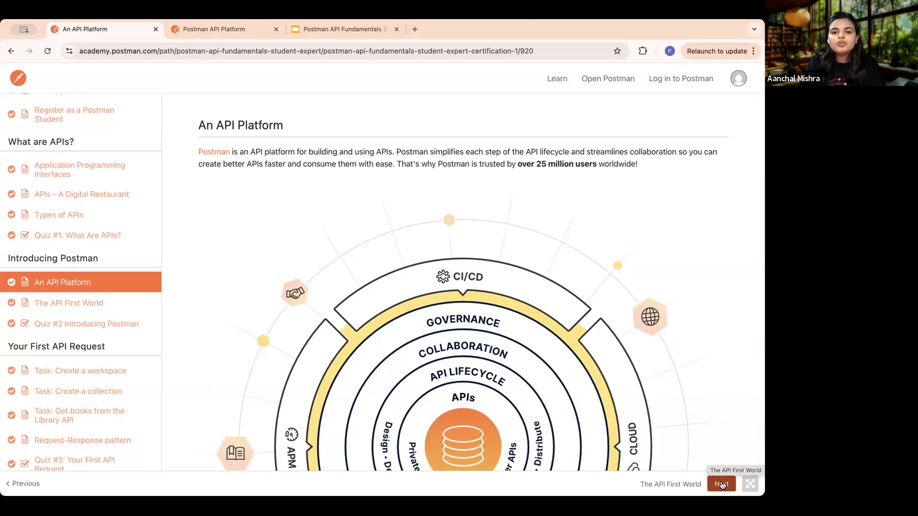
pyautogui.scroll(-3, 587, 351)
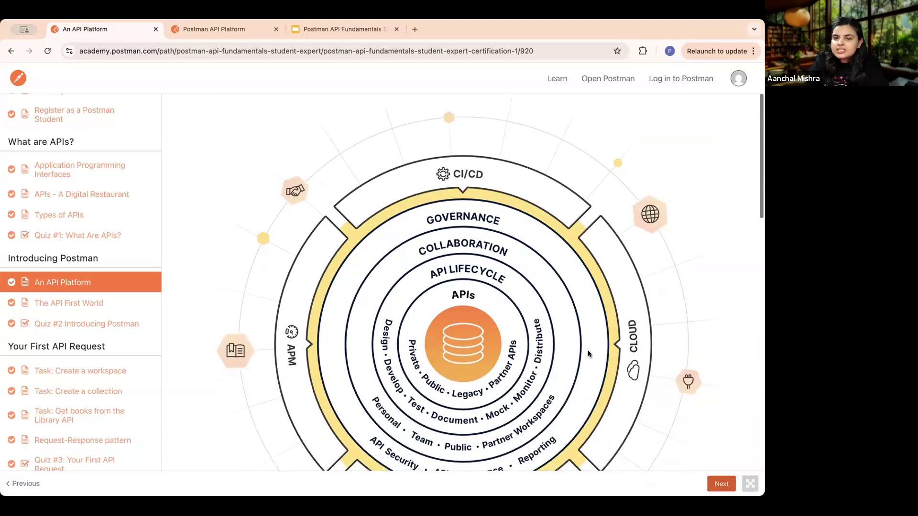
pyautogui.scroll(-1, 588, 353)
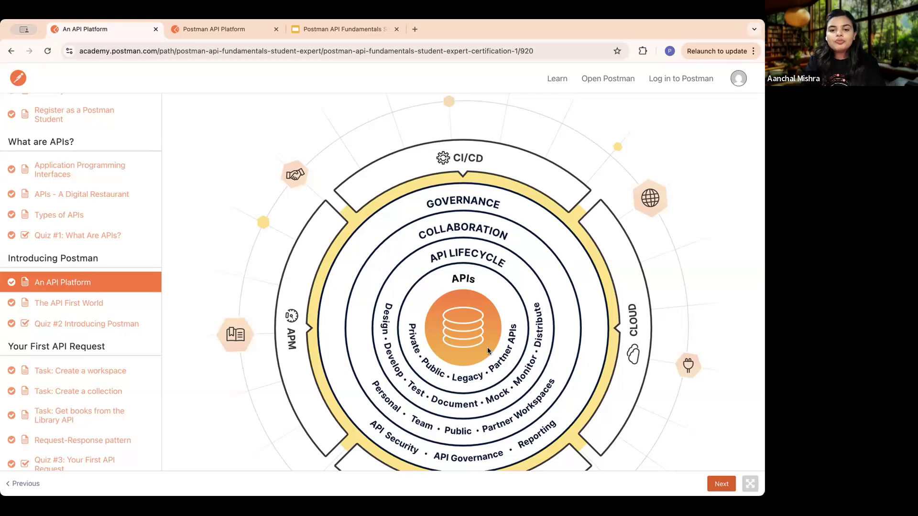
pyautogui.scroll(-2, 496, 328)
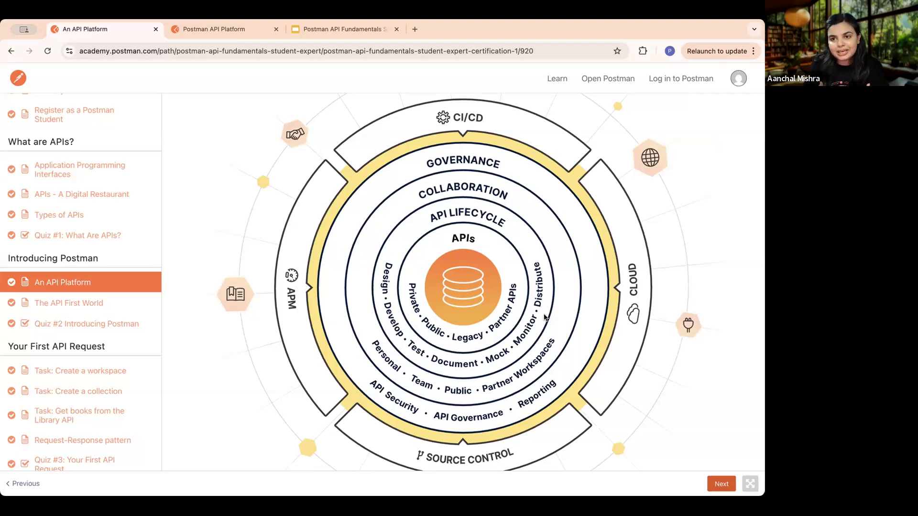
pyautogui.scroll(-6, 545, 317)
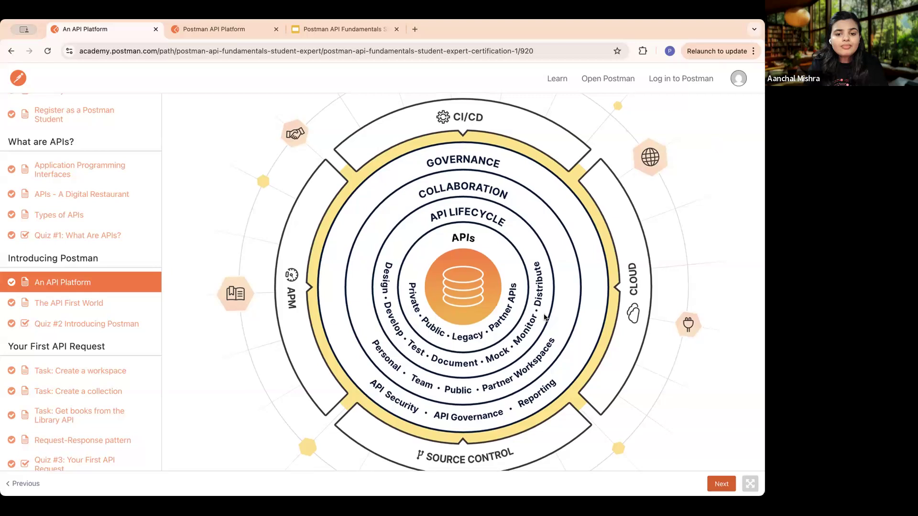
# - Read the cURL part of "Working with APIs then and now: cURL vs. Postman", examining the terminal response example for the postmanlabs GitHub user
pyautogui.scroll(-2, 544, 316)
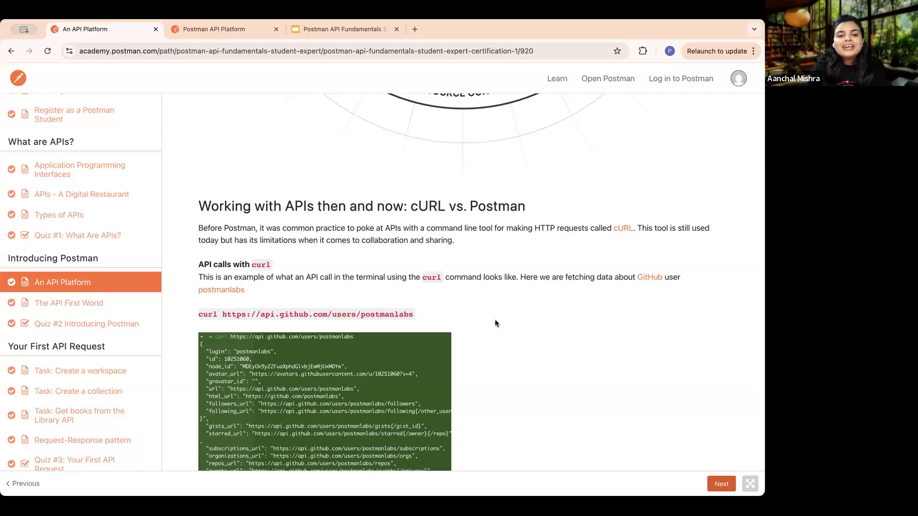
pyautogui.scroll(-3, 495, 323)
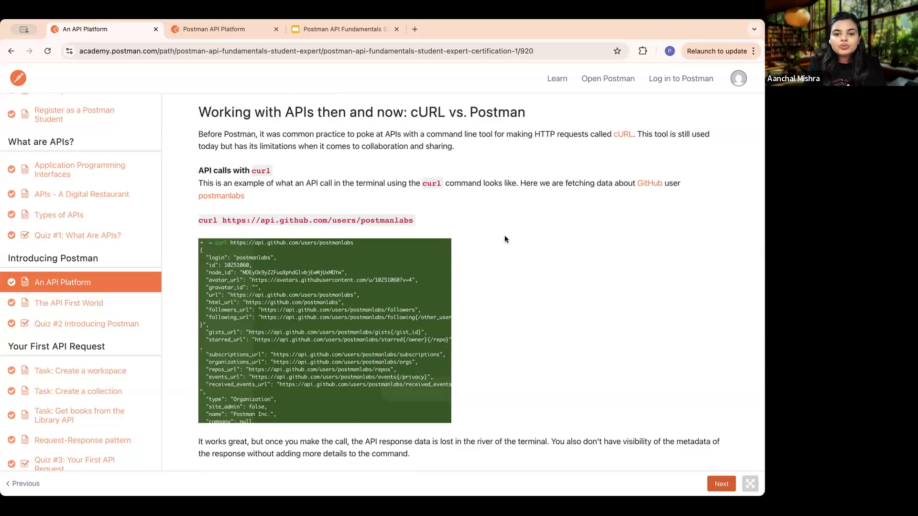
pyautogui.scroll(-2, 505, 238)
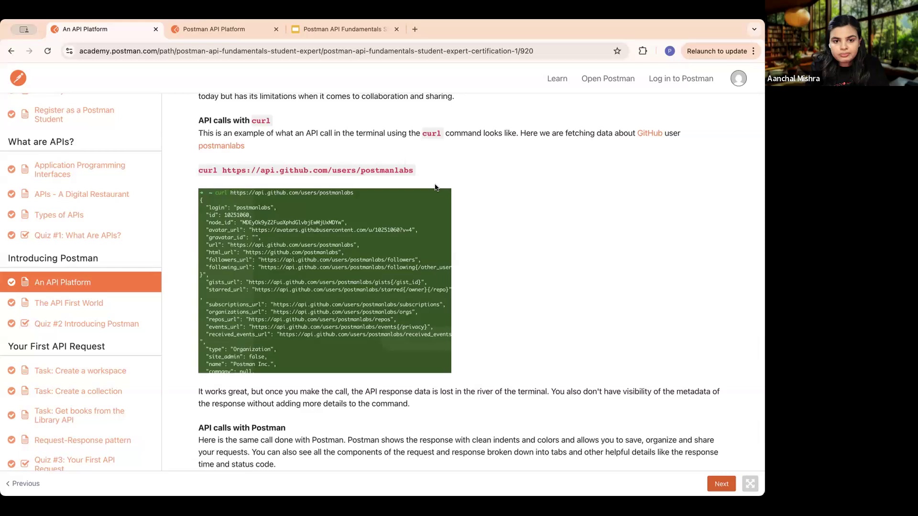
pyautogui.scroll(5, 338, 236)
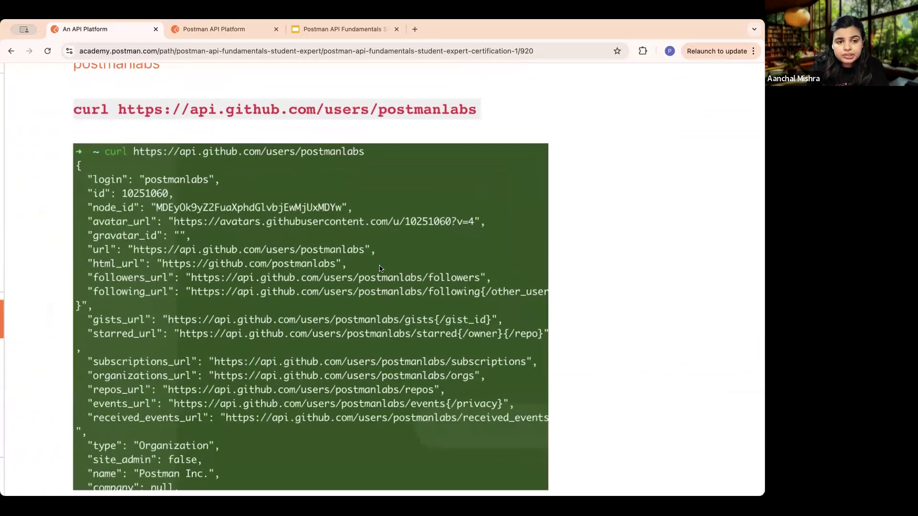
pyautogui.scroll(-1, 379, 268)
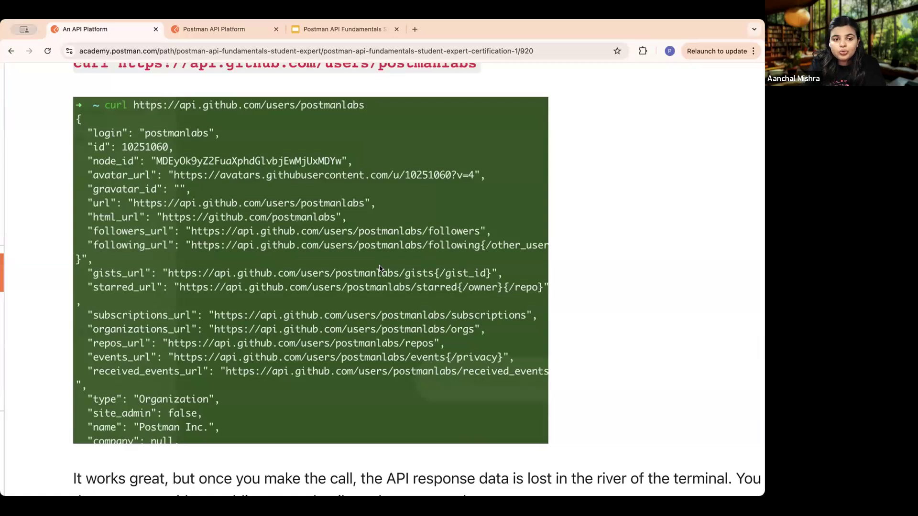
pyautogui.scroll(-5, 379, 268)
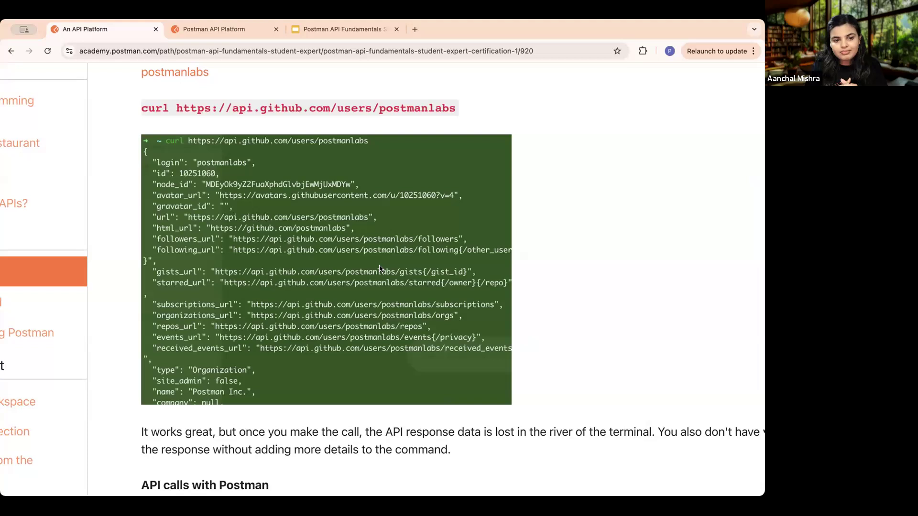
pyautogui.scroll(-3, 379, 269)
pyautogui.hscroll(1, 472, 302)
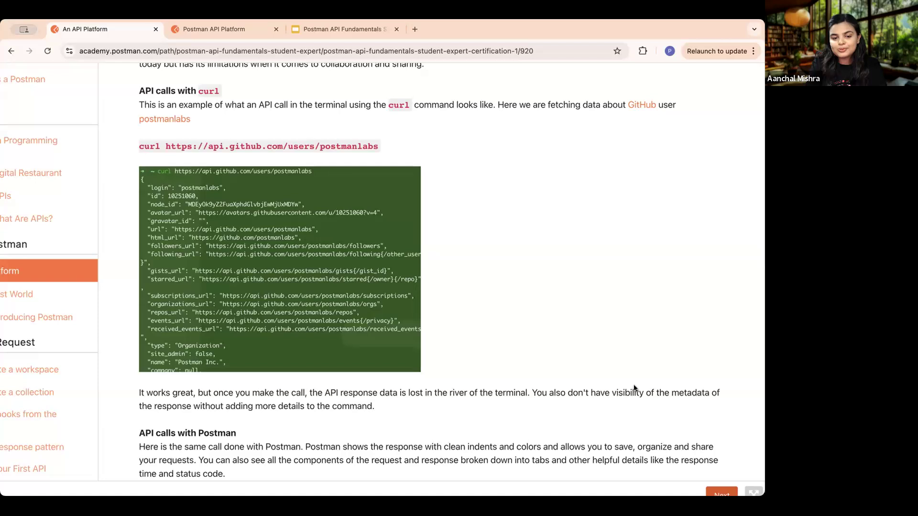
# - Read the "API calls with Postman" section, examining the example GET request with its status code, response time and response body
pyautogui.scroll(-8, 633, 388)
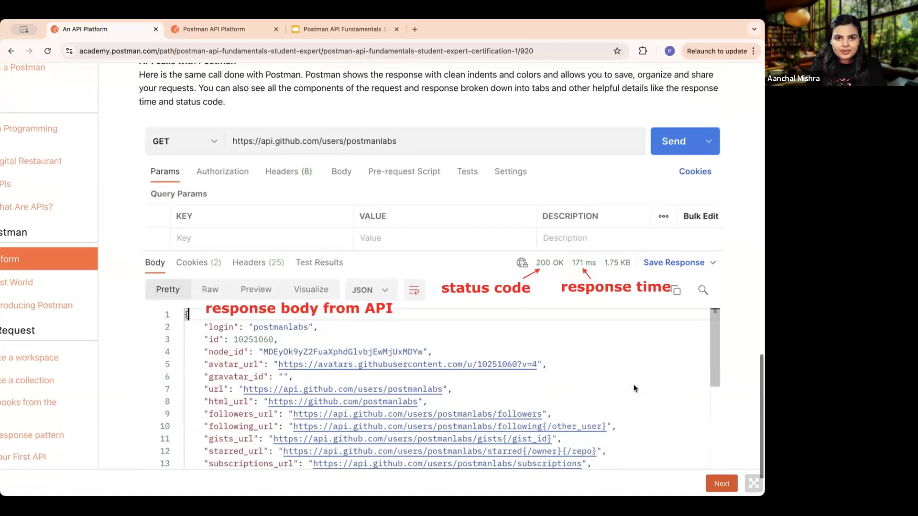
pyautogui.scroll(1, 634, 389)
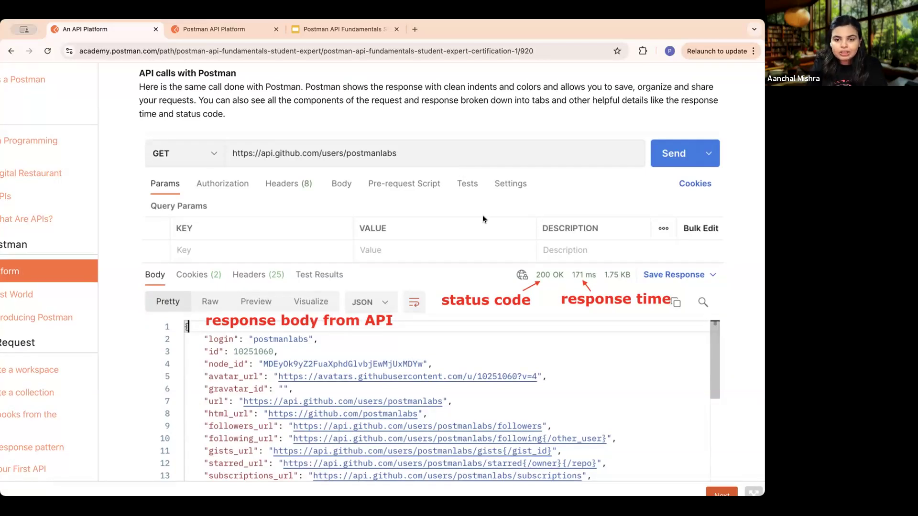
pyautogui.scroll(-1, 483, 219)
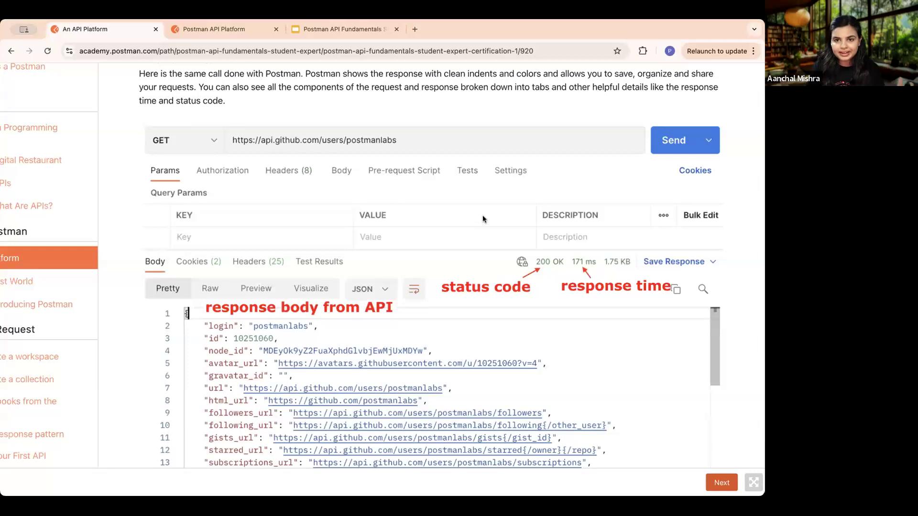
pyautogui.scroll(-3, 416, 204)
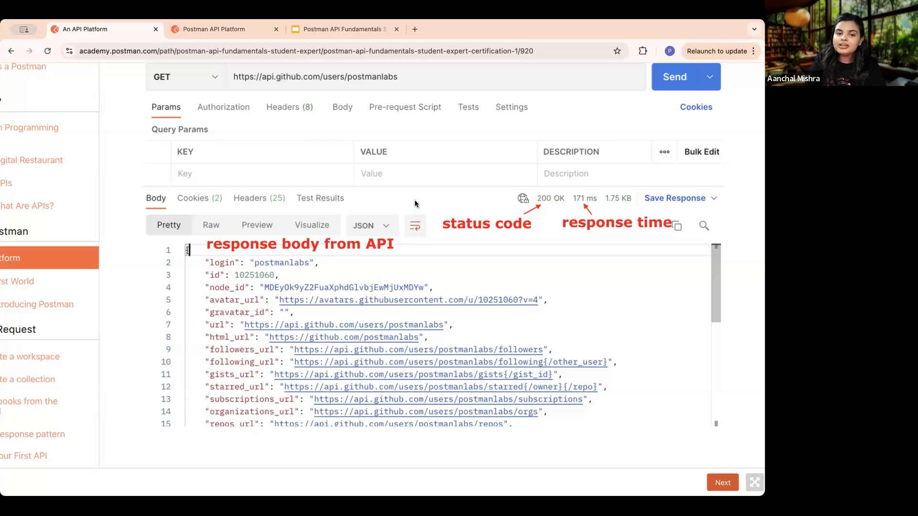
pyautogui.scroll(-2, 414, 200)
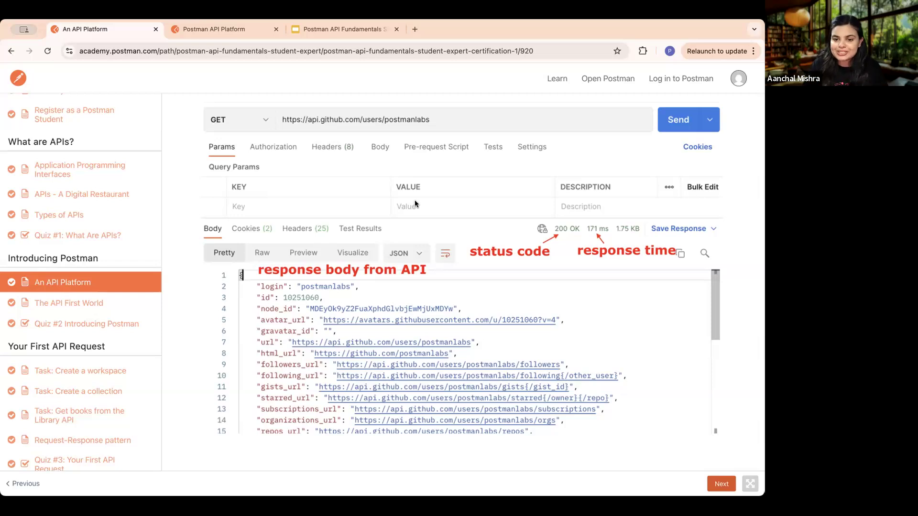
# - Open "The API First World" lesson and read its API-first principles and the graphic novel section
pyautogui.click(719, 484)
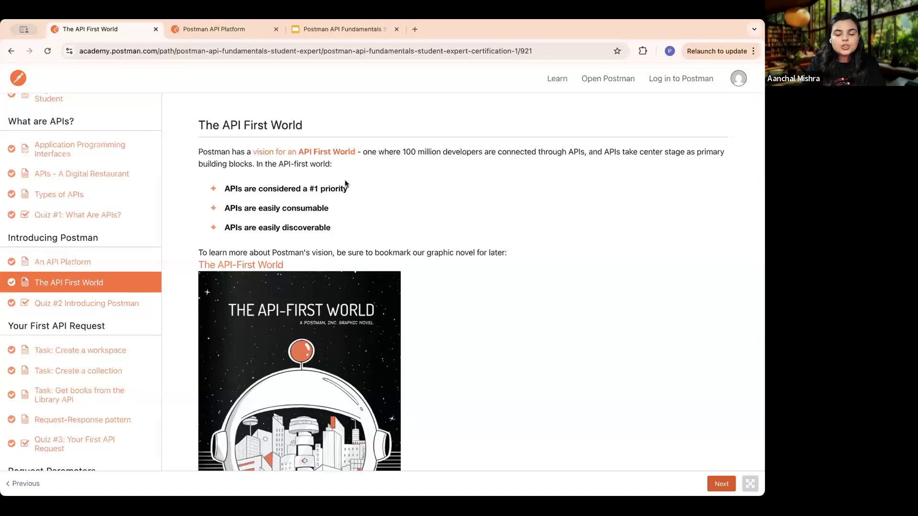
pyautogui.scroll(-3, 375, 216)
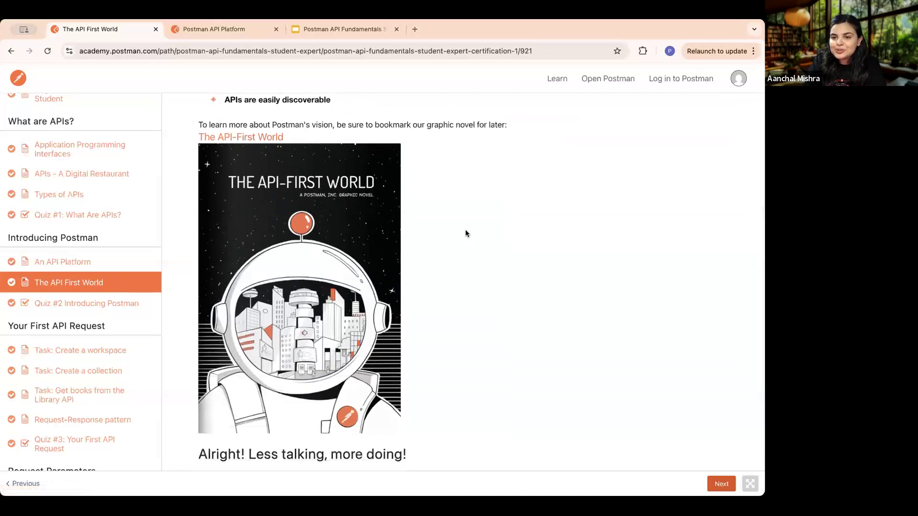
pyautogui.scroll(-1, 467, 234)
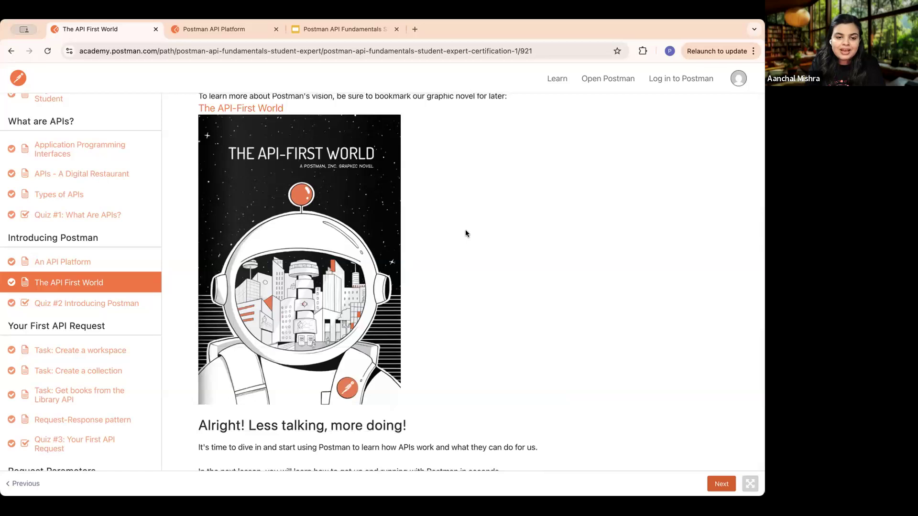
pyautogui.scroll(1, 466, 232)
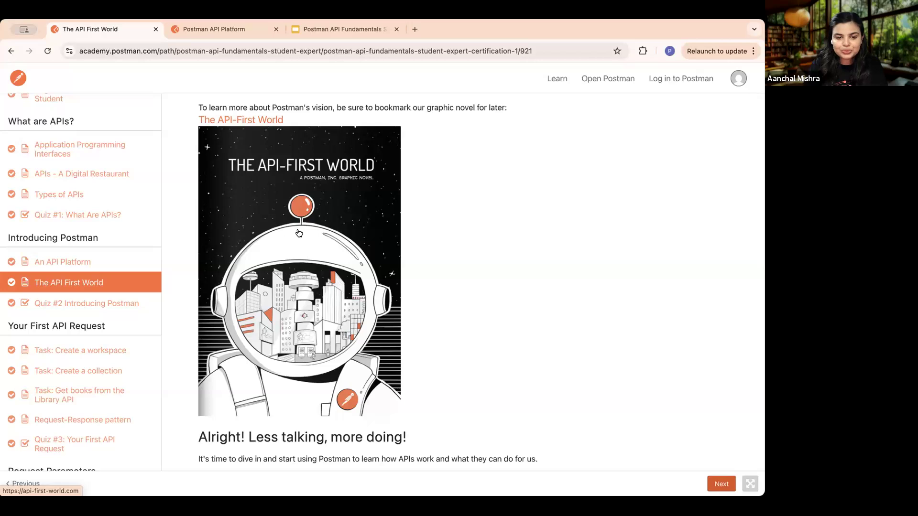
pyautogui.scroll(-2, 449, 284)
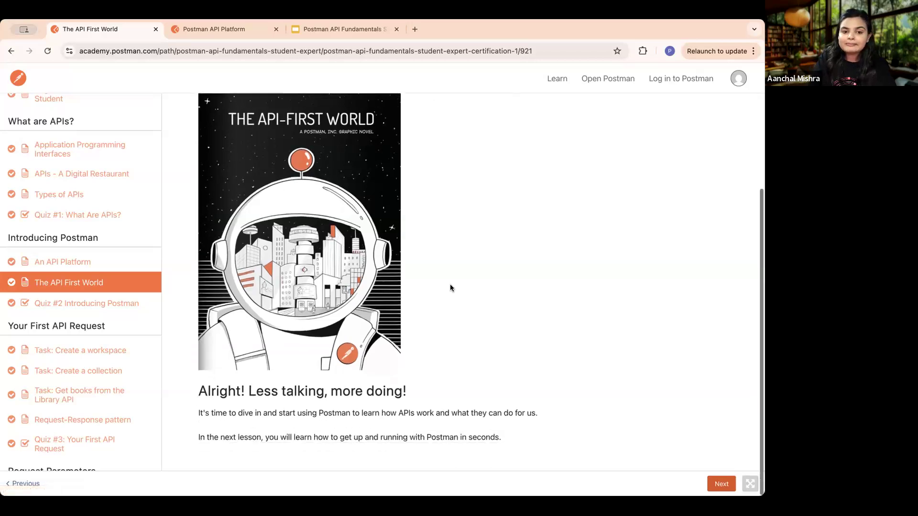
# - Retake "Quiz #2 Introducing Postman", answering that APIs are a #1 priority, easily consumable and easily discoverable, and submit it
pyautogui.click(723, 485)
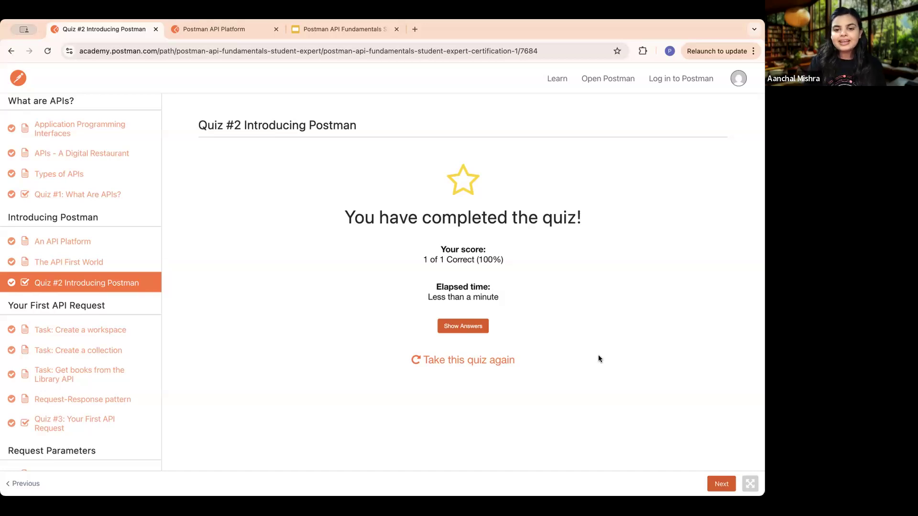
pyautogui.click(465, 359)
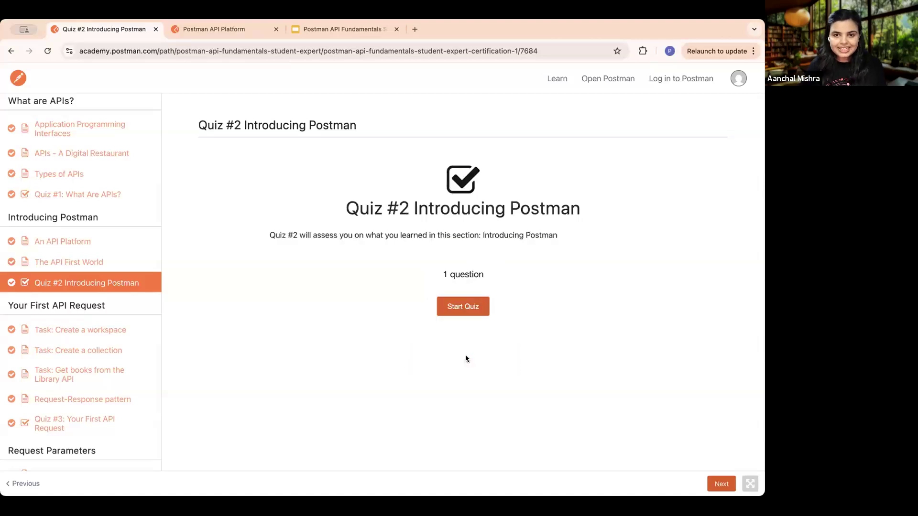
pyautogui.click(468, 308)
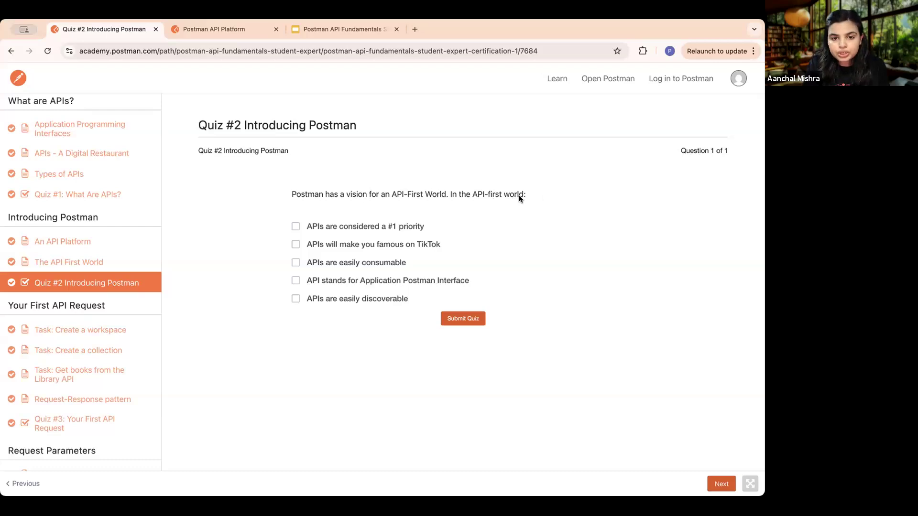
pyautogui.click(296, 228)
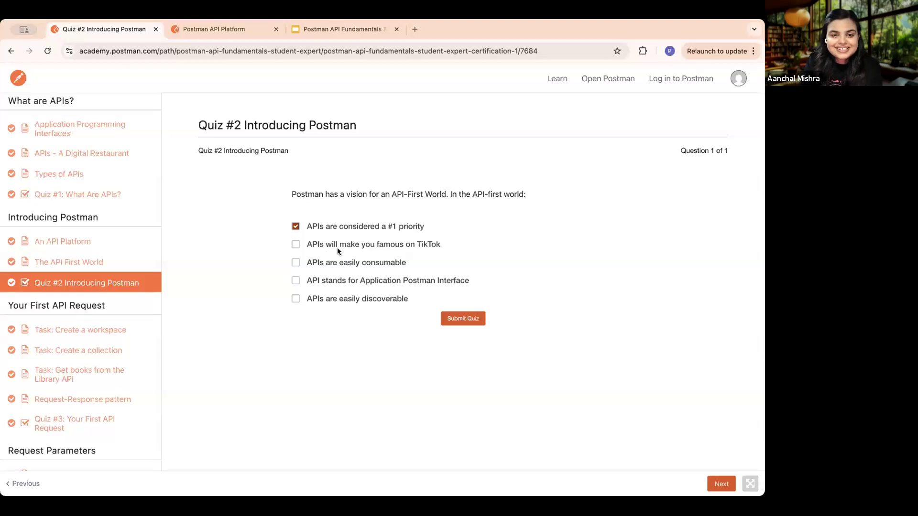
pyautogui.click(296, 264)
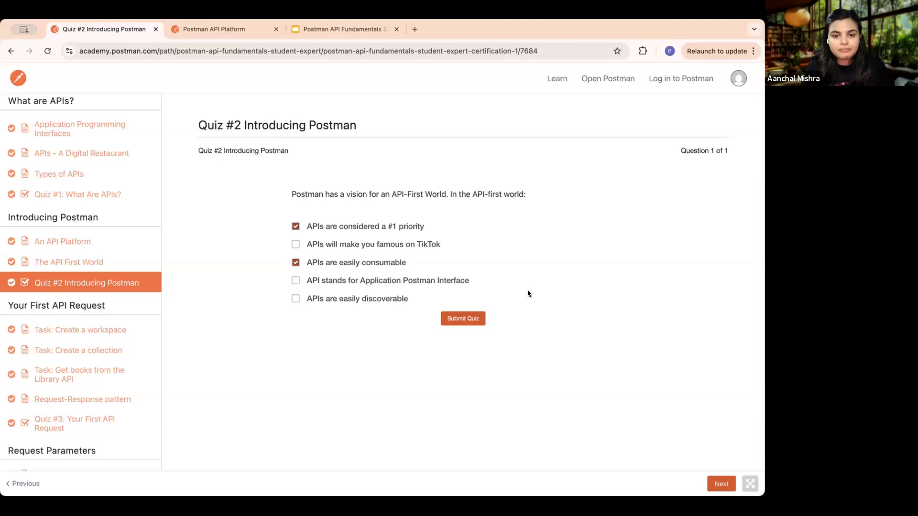
pyautogui.click(296, 299)
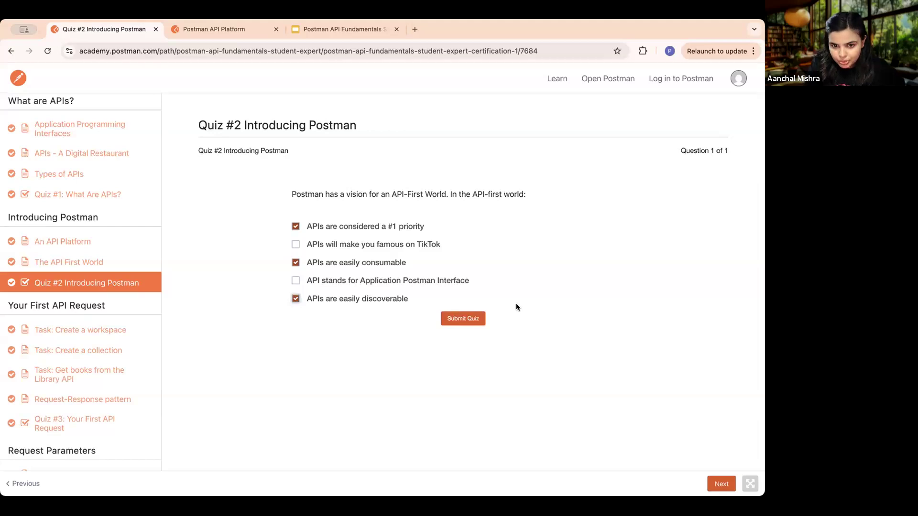
pyautogui.click(461, 319)
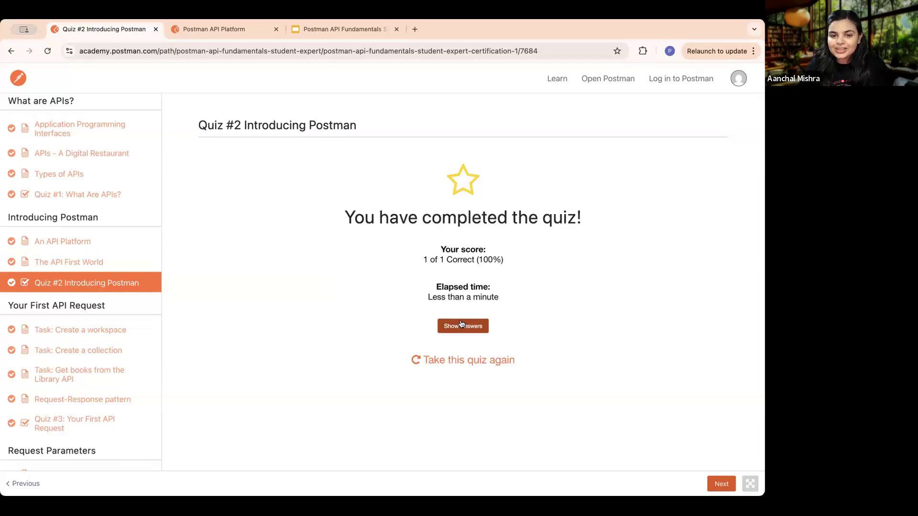
# - Open the "Task: Create a workspace" lesson and read its instructions for signing in and creating a blank workspace
pyautogui.click(724, 484)
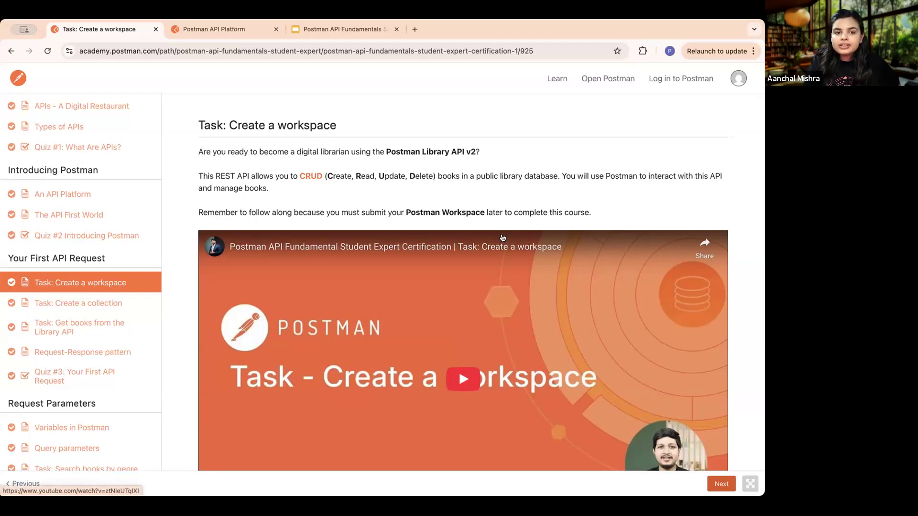
pyautogui.scroll(-10, 502, 238)
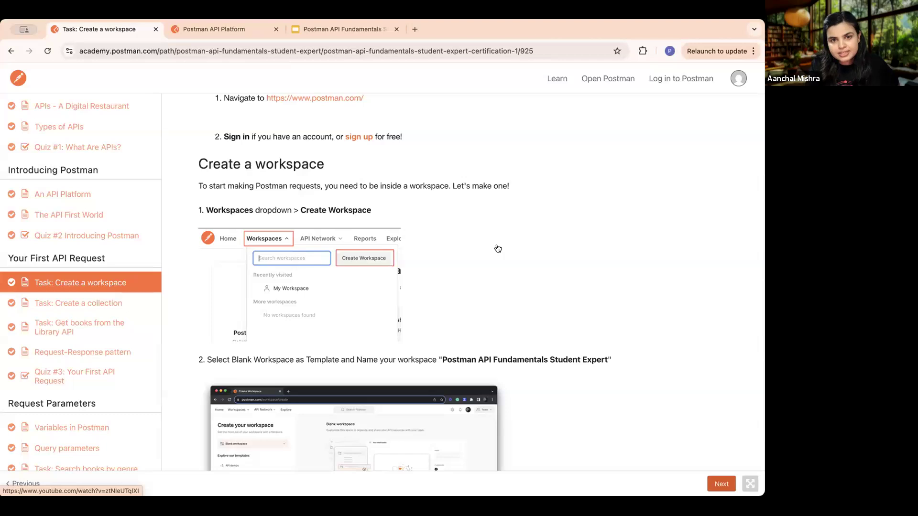
pyautogui.scroll(1, 498, 249)
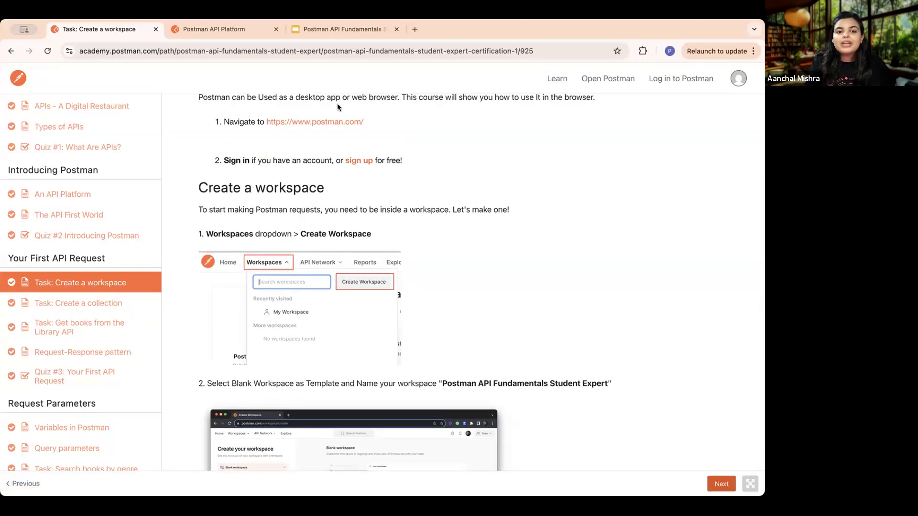
# - Switch to Postman and start creating a new workspace from the Blank workspace template
pyautogui.click(231, 29)
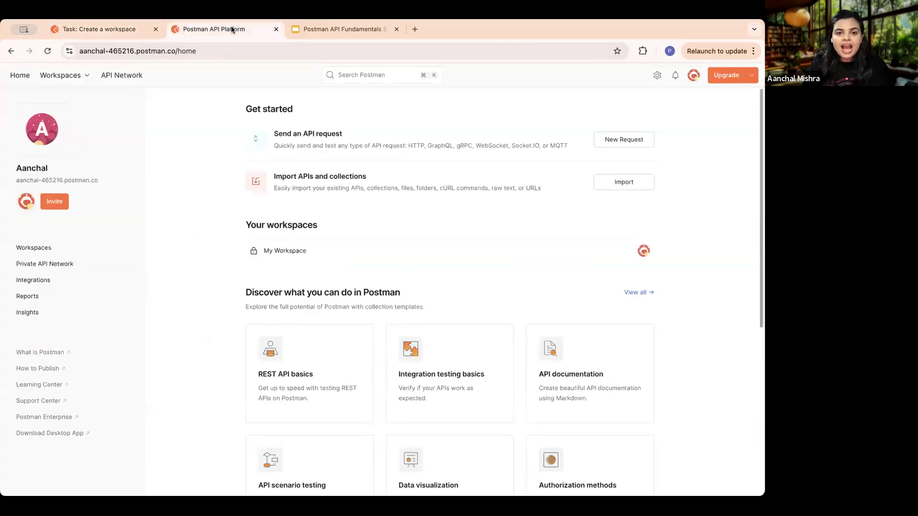
pyautogui.scroll(5, 55, 71)
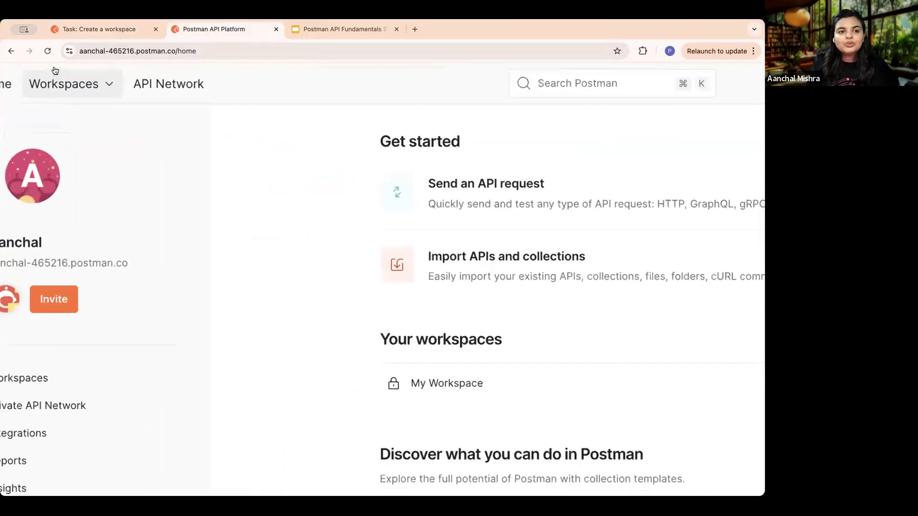
pyautogui.scroll(3, 55, 70)
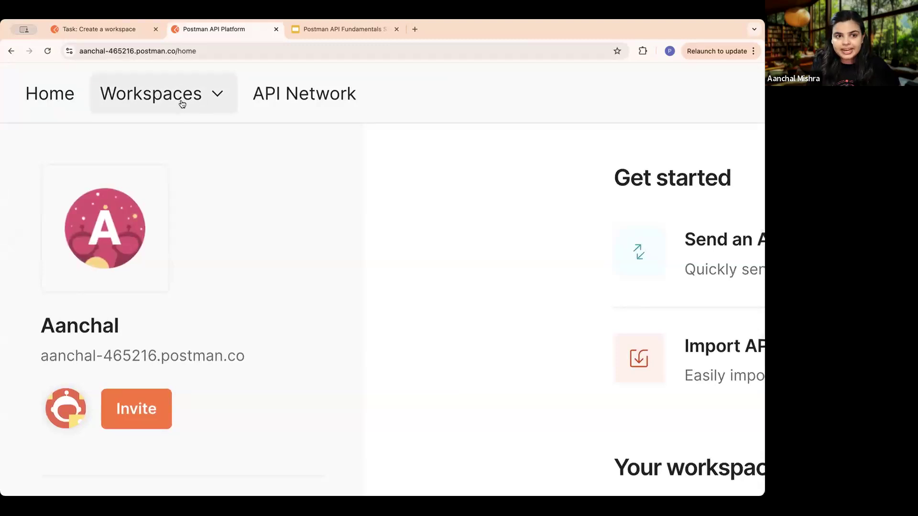
pyautogui.click(216, 95)
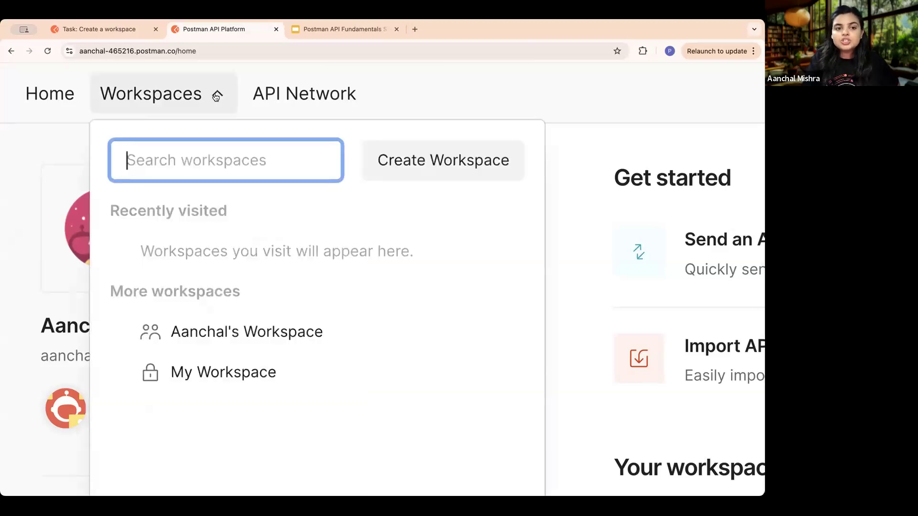
pyautogui.click(455, 170)
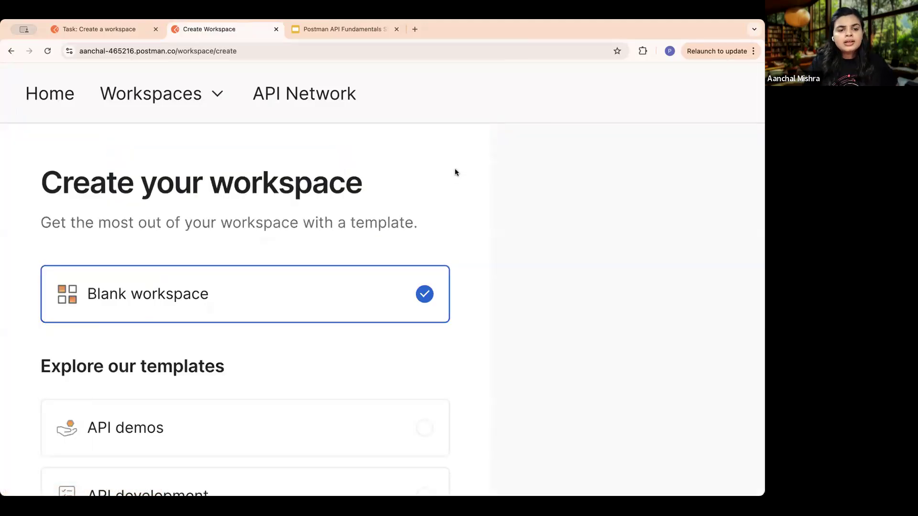
pyautogui.scroll(-3, 428, 185)
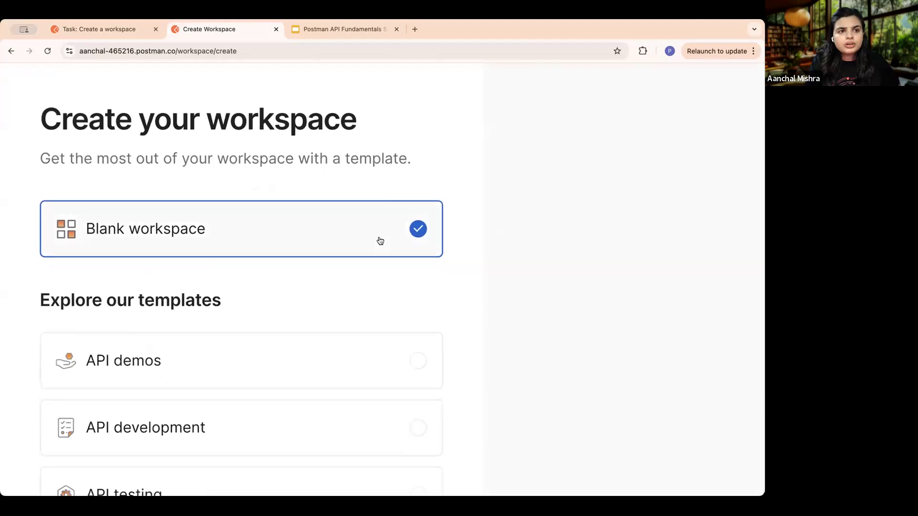
pyautogui.scroll(-2, 374, 283)
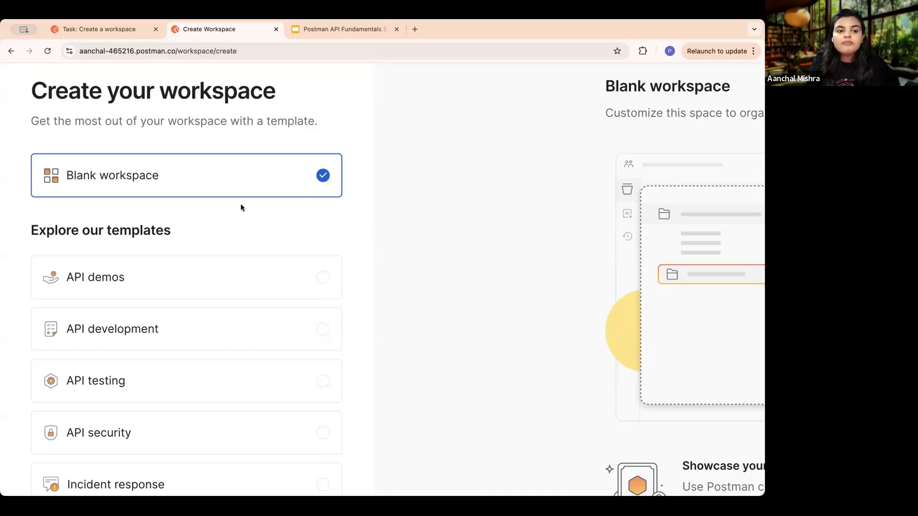
pyautogui.press('super+minus')
pyautogui.press('super+minus')
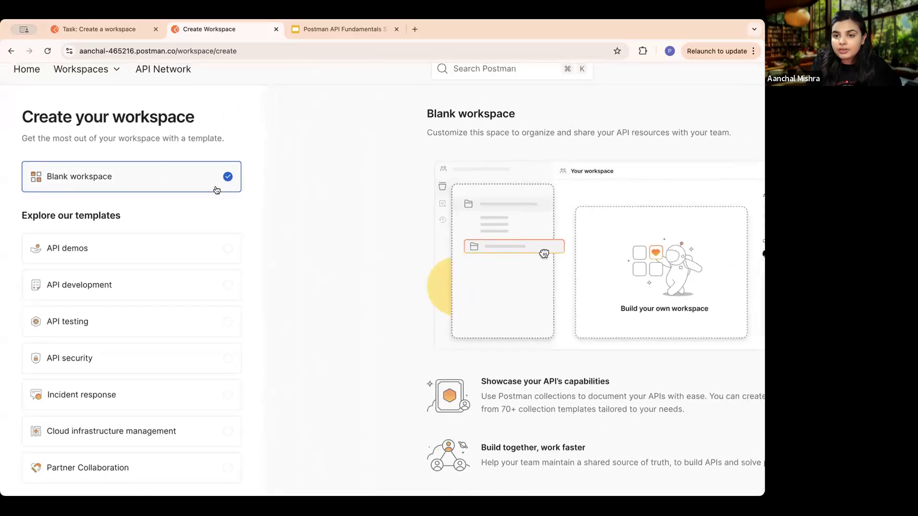
pyautogui.scroll(-3, 320, 317)
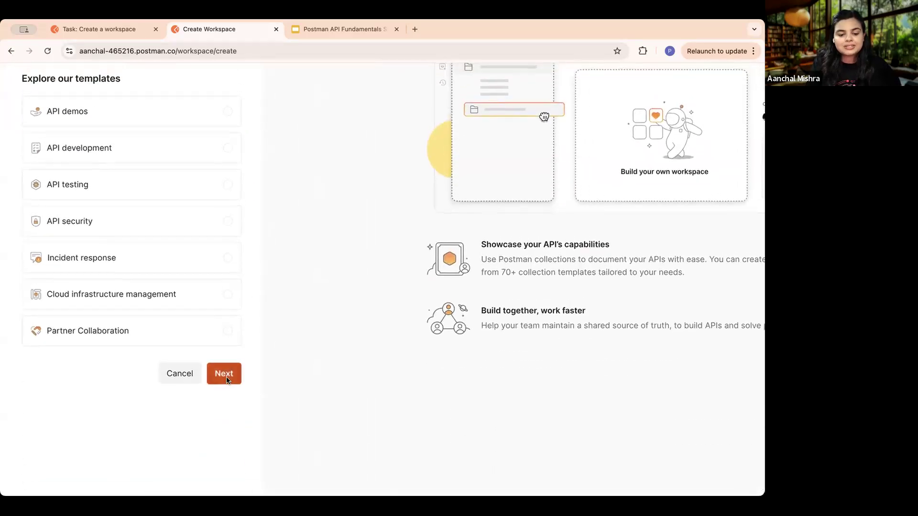
pyautogui.click(225, 377)
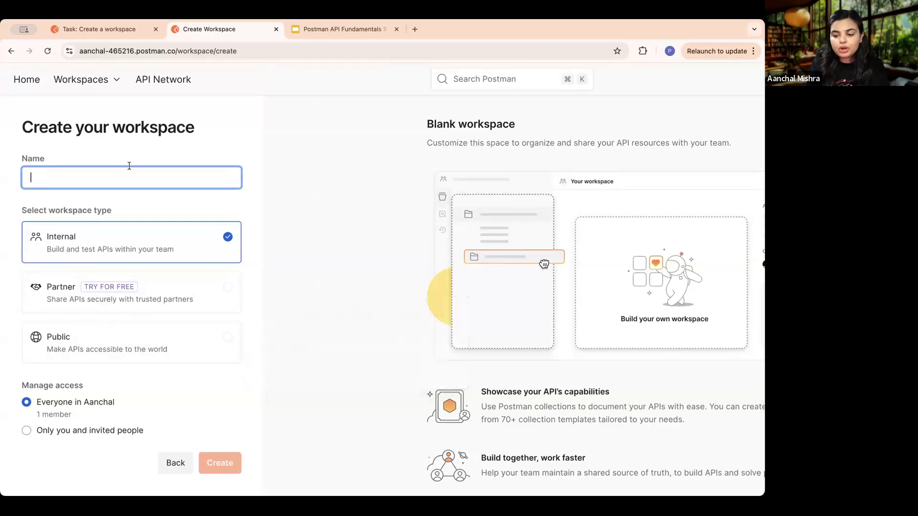
# - Copy the workspace name from the course lesson and name the new workspace "Postman API Fundamentals Student Expert"
pyautogui.click(111, 29)
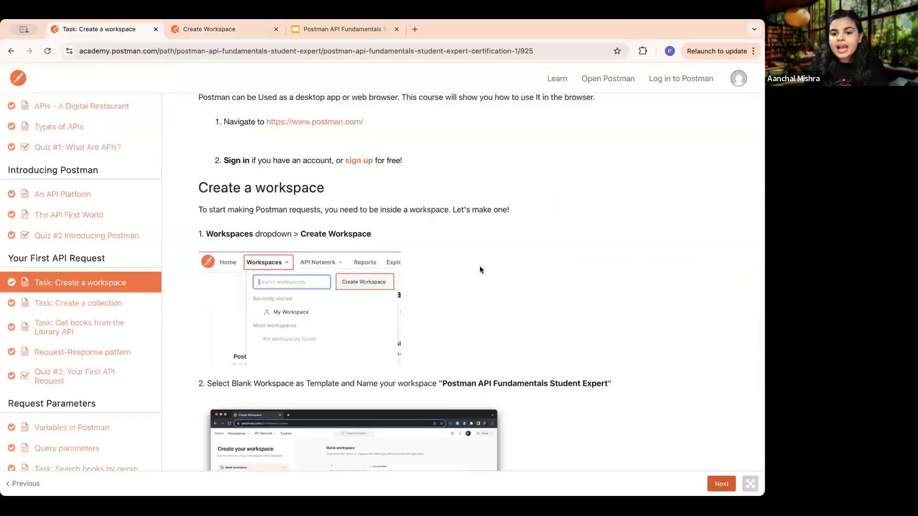
pyautogui.scroll(-5, 480, 271)
pyautogui.moveTo(440, 173); pyautogui.dragTo(478, 175)
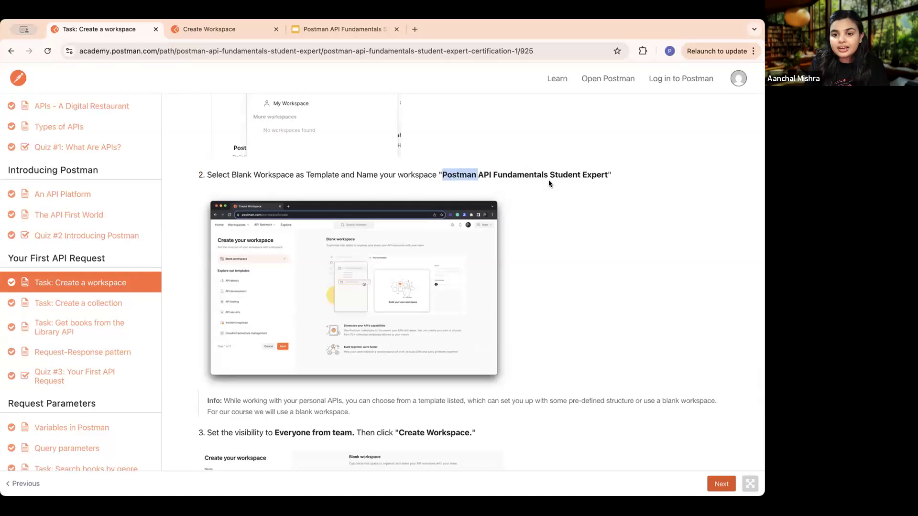
pyautogui.moveTo(548, 183); pyautogui.dragTo(601, 180)
pyautogui.press('super+c')
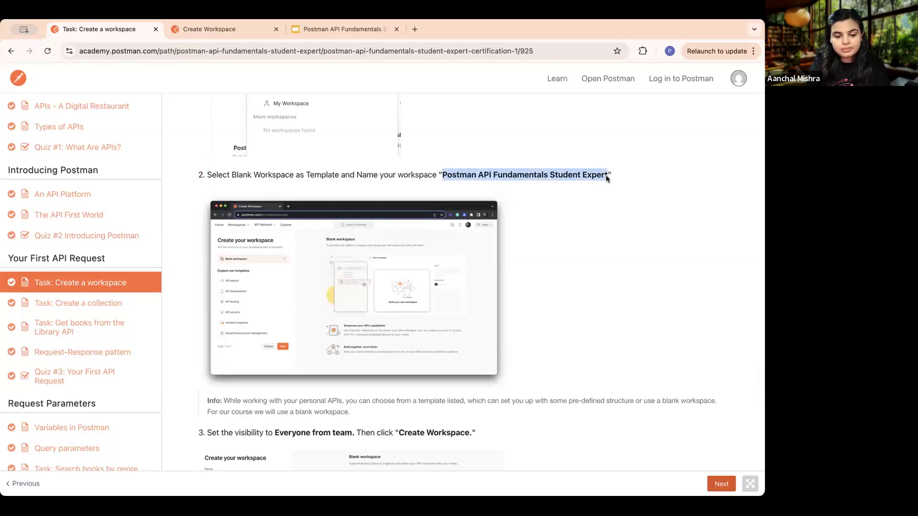
pyautogui.click(246, 29)
pyautogui.press('super+v')
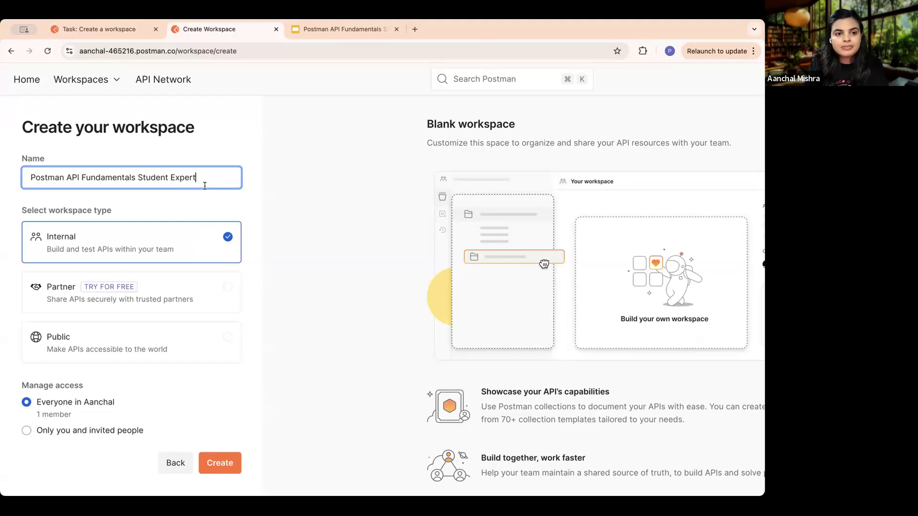
# - Create the workspace as Internal with access for everyone in the team
pyautogui.scroll(-2, 167, 181)
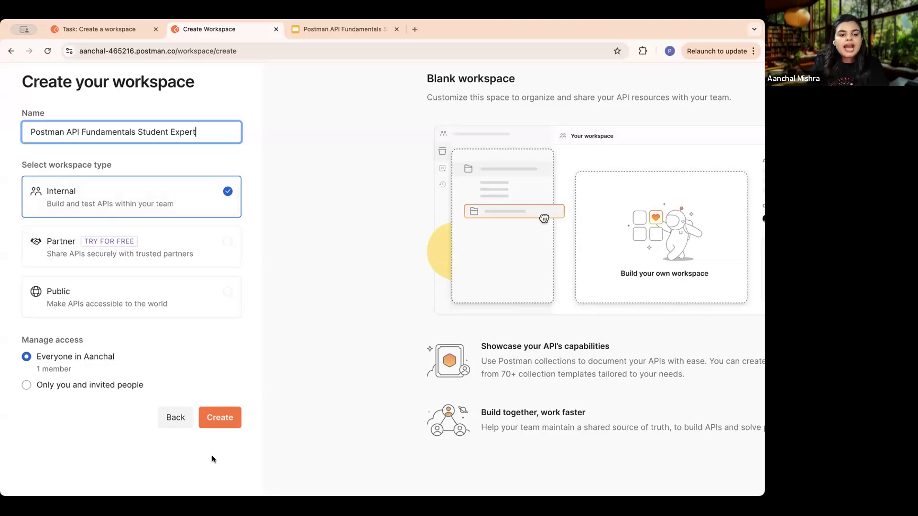
pyautogui.click(218, 419)
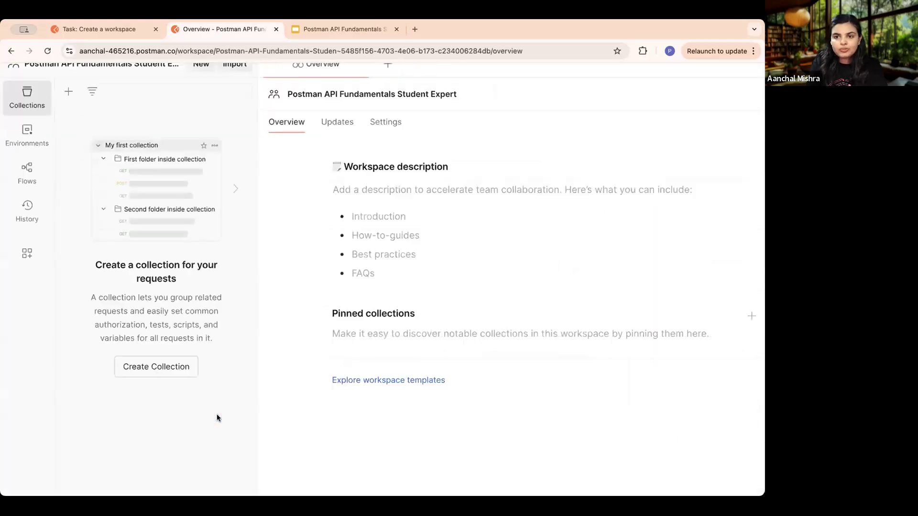
pyautogui.scroll(2, 307, 199)
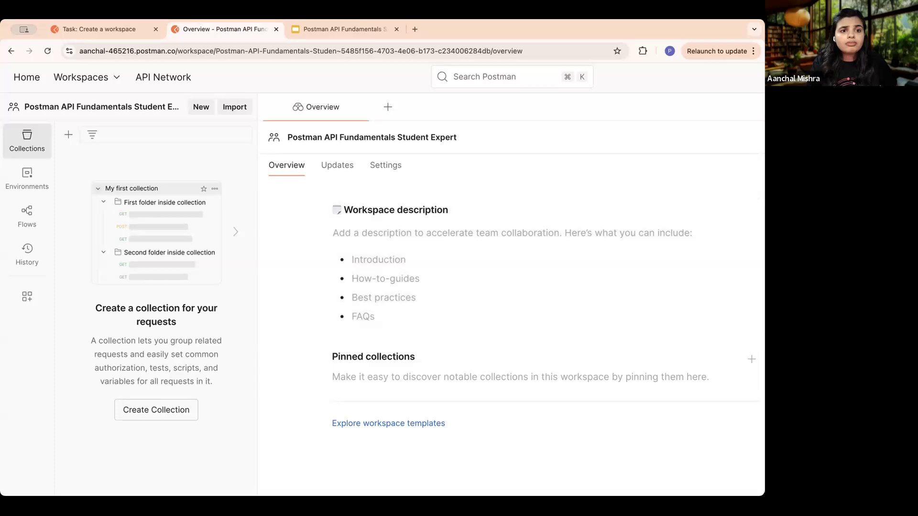
# - Return to the course, read the rest of the workspace task and open the "Task: Create a collection" lesson
pyautogui.click(119, 30)
pyautogui.scroll(-5, 440, 372)
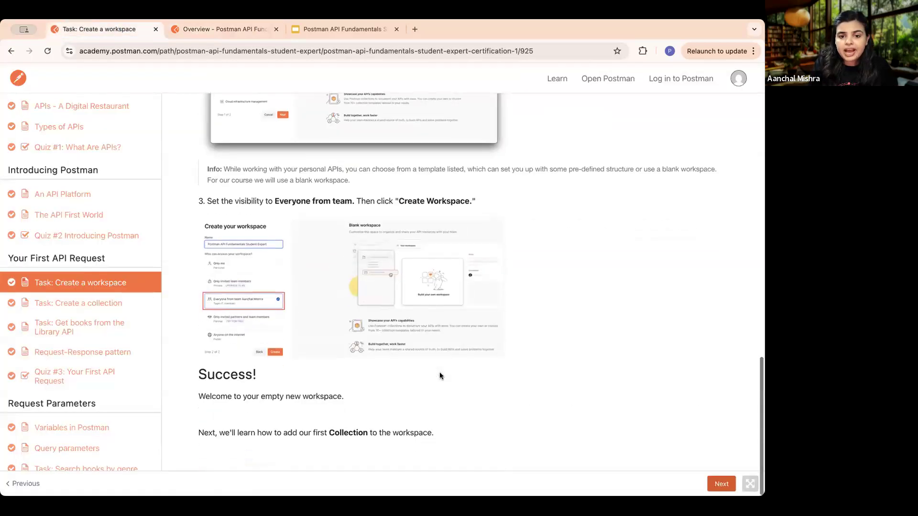
pyautogui.click(722, 484)
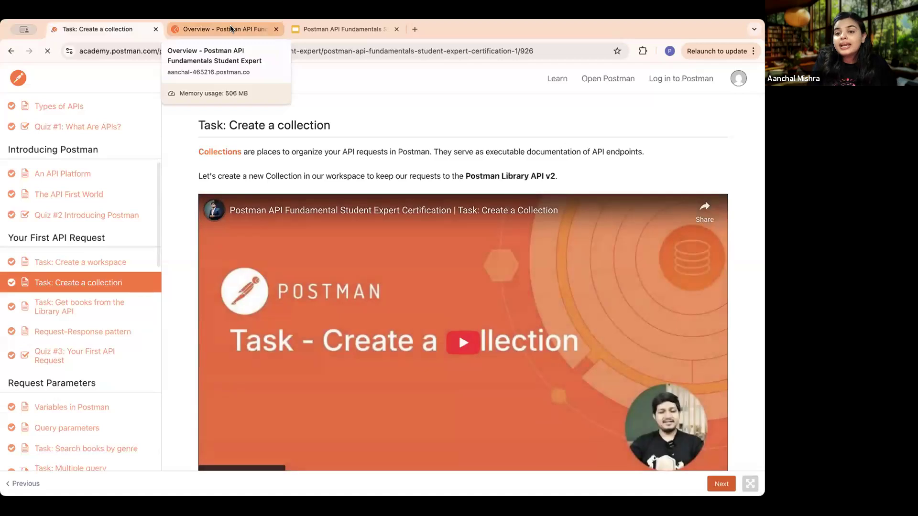
# - Switch to Postman and add a blank collection to the Postman API Fundamentals Student Expert workspace
pyautogui.click(230, 25)
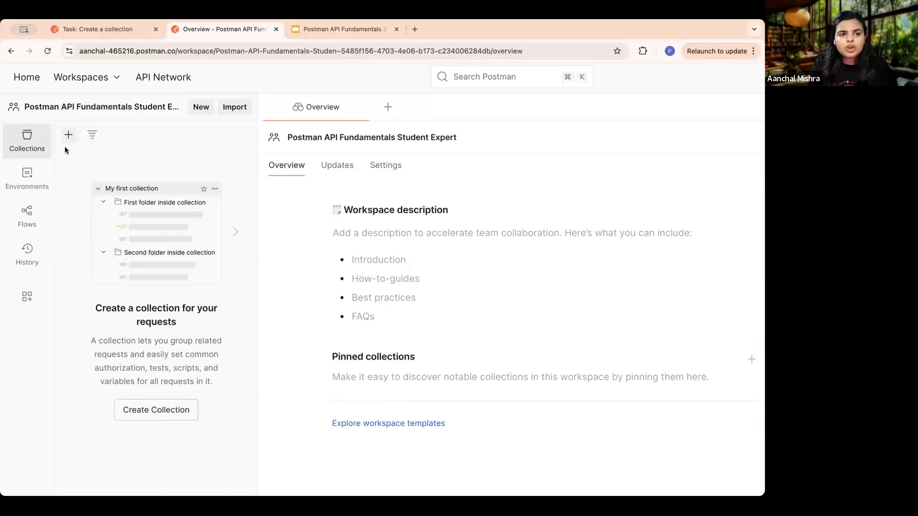
pyautogui.scroll(1, 72, 135)
pyautogui.scroll(1, 72, 135)
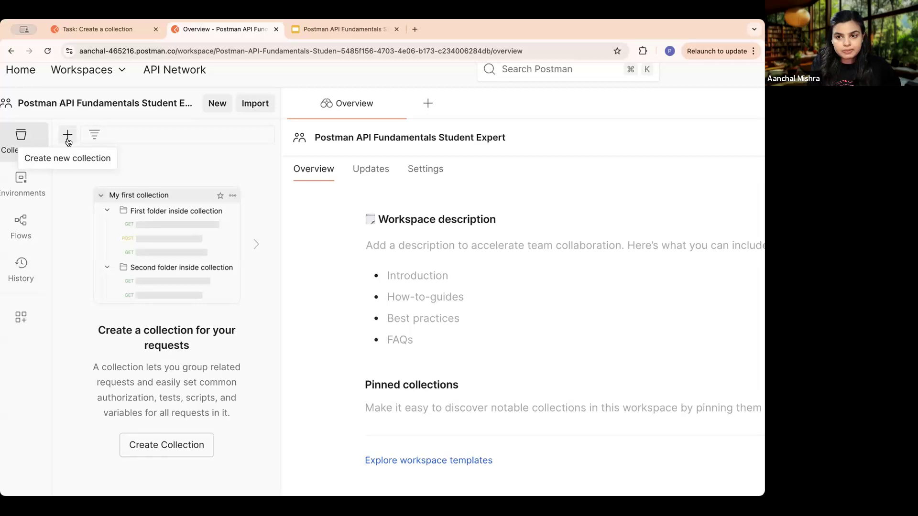
pyautogui.click(68, 136)
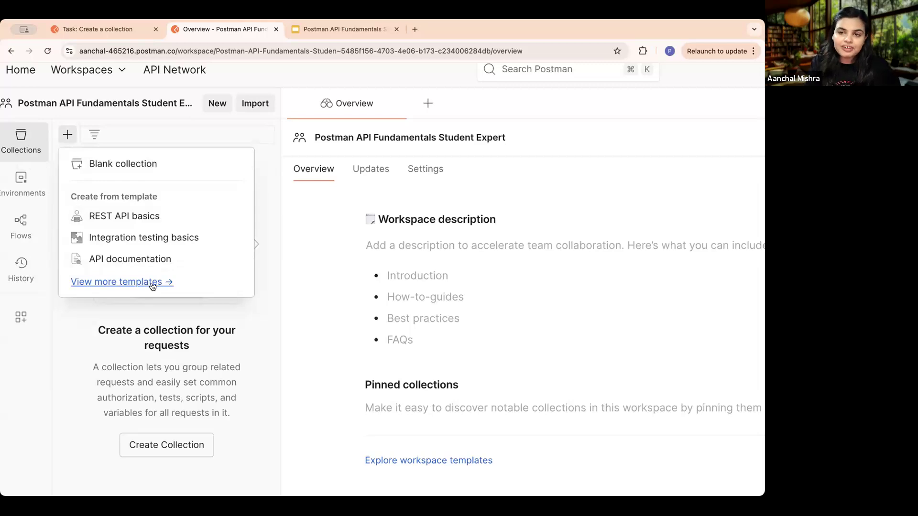
pyautogui.click(177, 169)
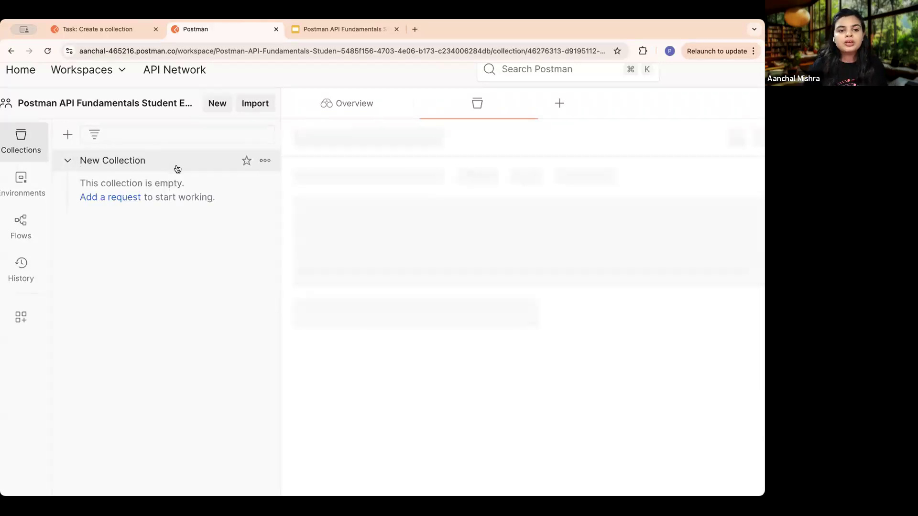
# - Rename the new collection "Postman Library API v2", copying the name from the lesson's instructions
pyautogui.press('BackSpace')
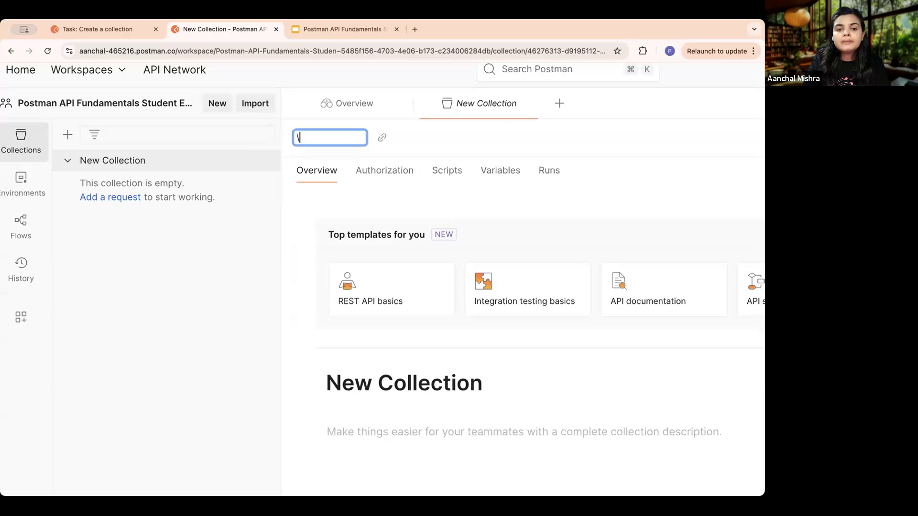
pyautogui.click(82, 31)
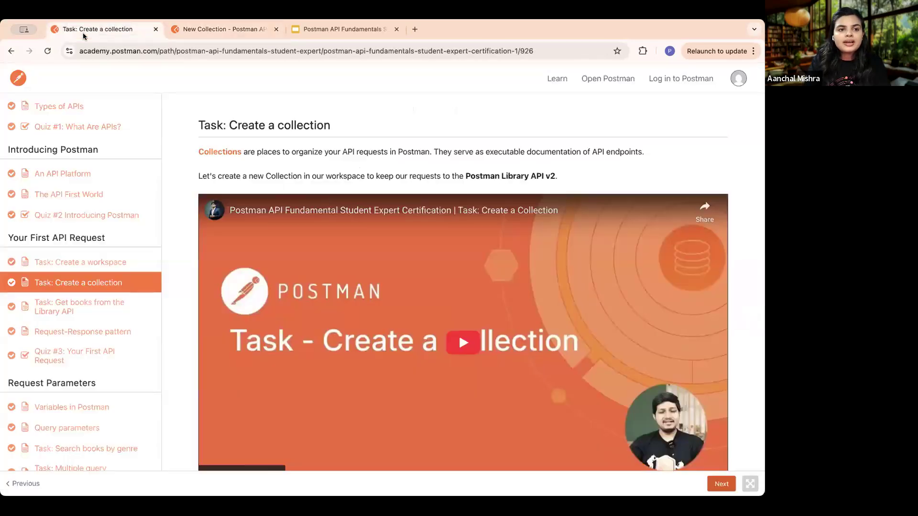
pyautogui.scroll(-10, 414, 346)
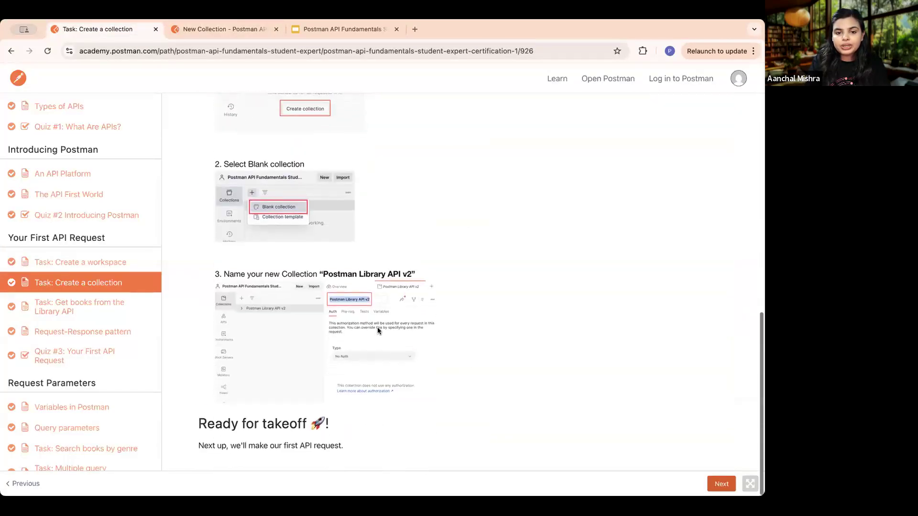
pyautogui.scroll(1, 327, 285)
pyautogui.moveTo(322, 282); pyautogui.dragTo(410, 284)
pyautogui.press('super+c')
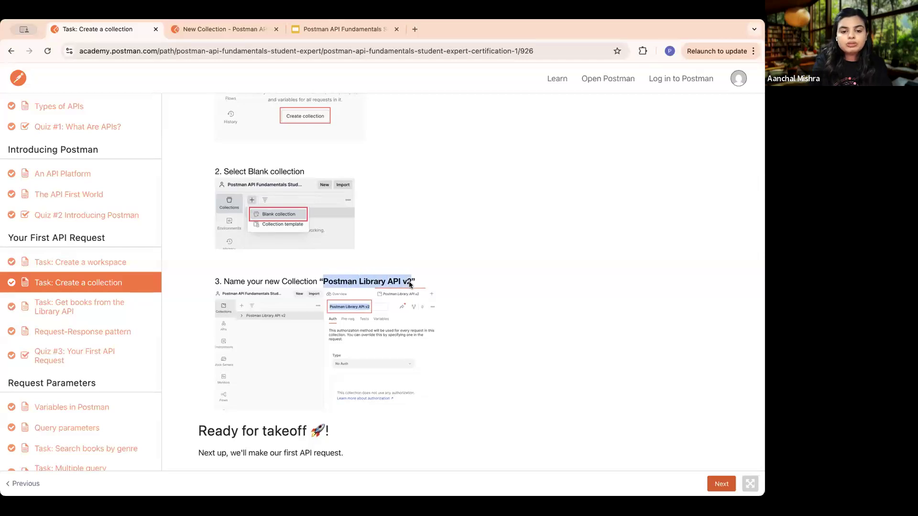
pyautogui.click(215, 29)
pyautogui.click(349, 136)
pyautogui.press('super+v')
pyautogui.click(573, 147)
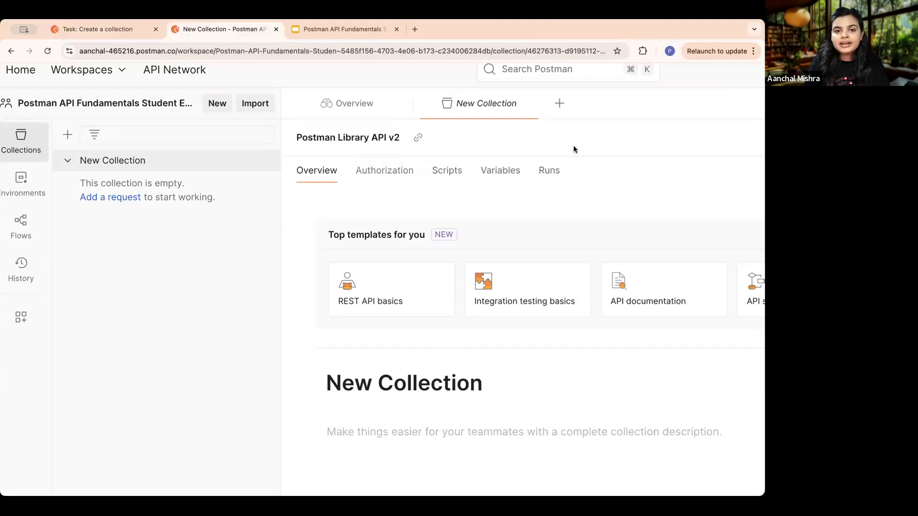
# - Return to the course and open the "Task: Get books from the Library API" lesson
pyautogui.click(82, 28)
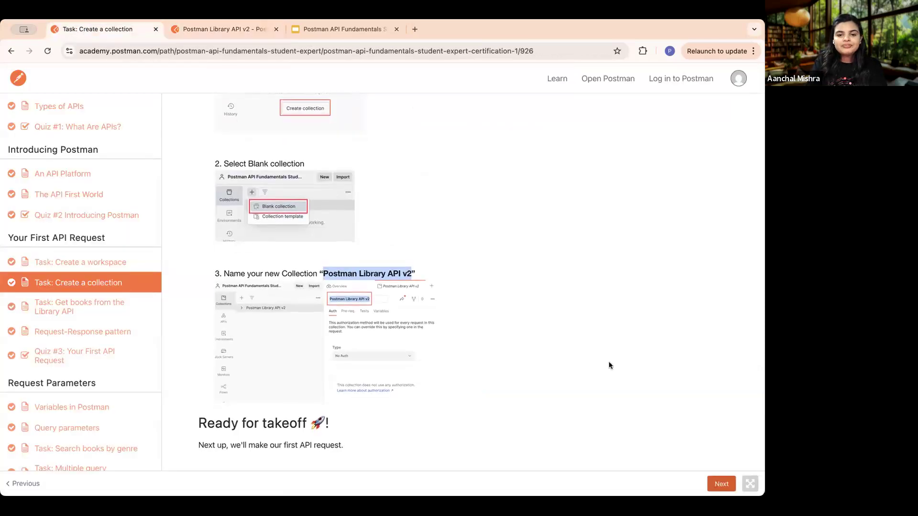
pyautogui.click(722, 483)
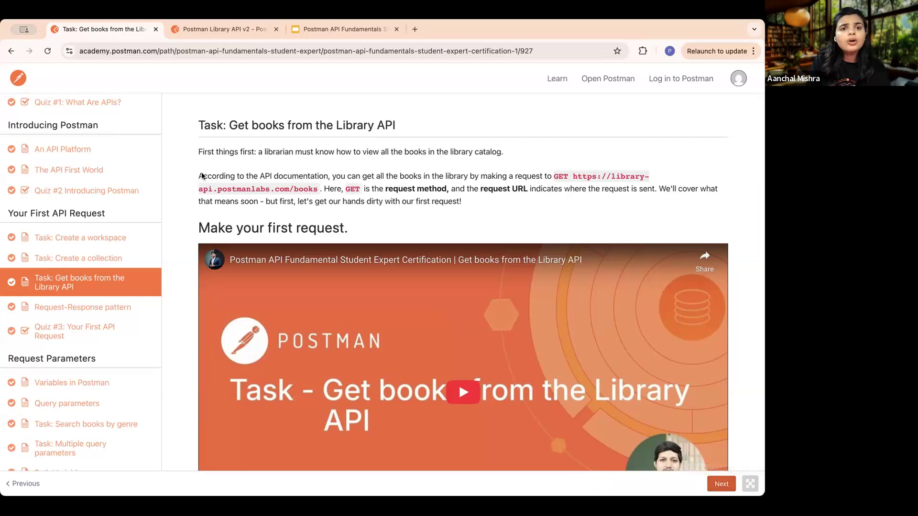
# - Switch to Postman and add a request named "get books" to the Postman Library API v2 collection
pyautogui.click(199, 30)
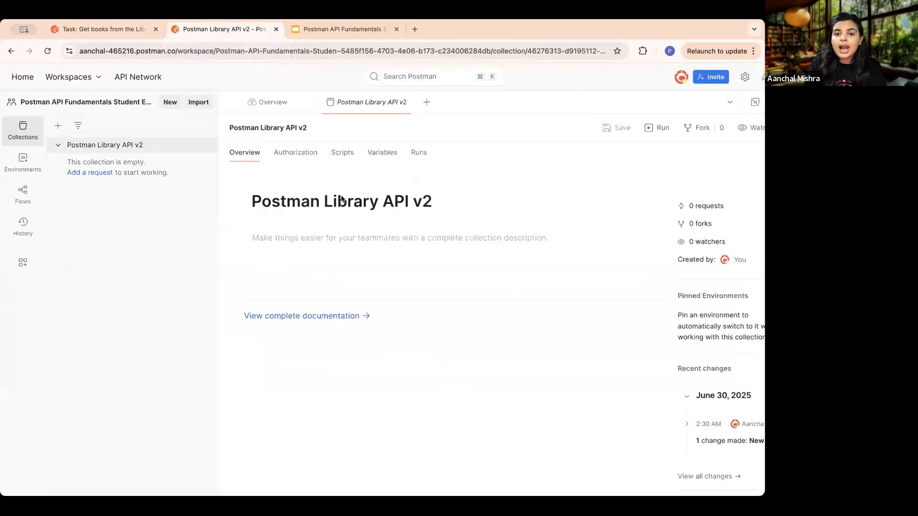
pyautogui.click(76, 158)
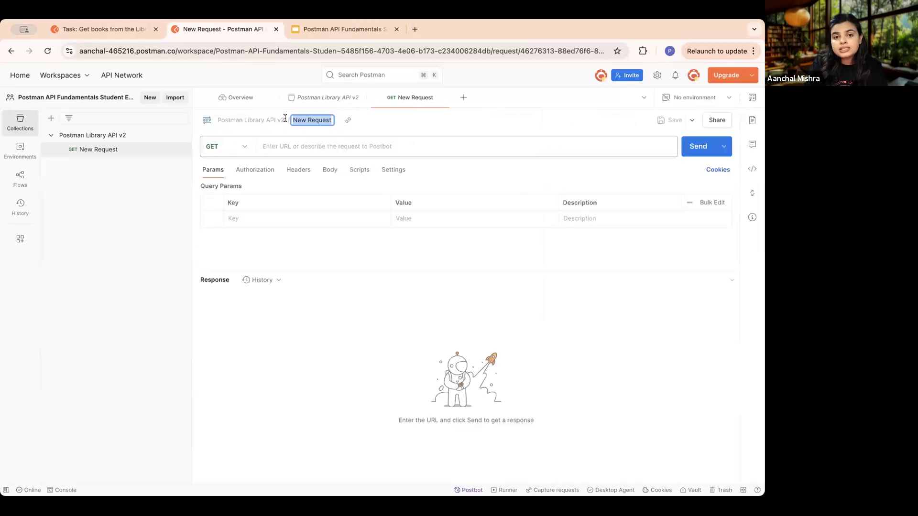
pyautogui.press('BackSpace')
pyautogui.write('g')
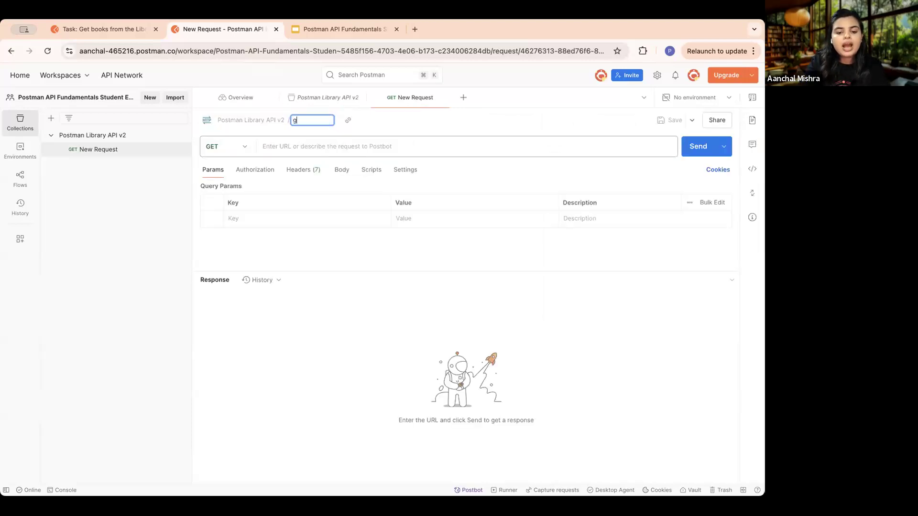
pyautogui.write('et books')
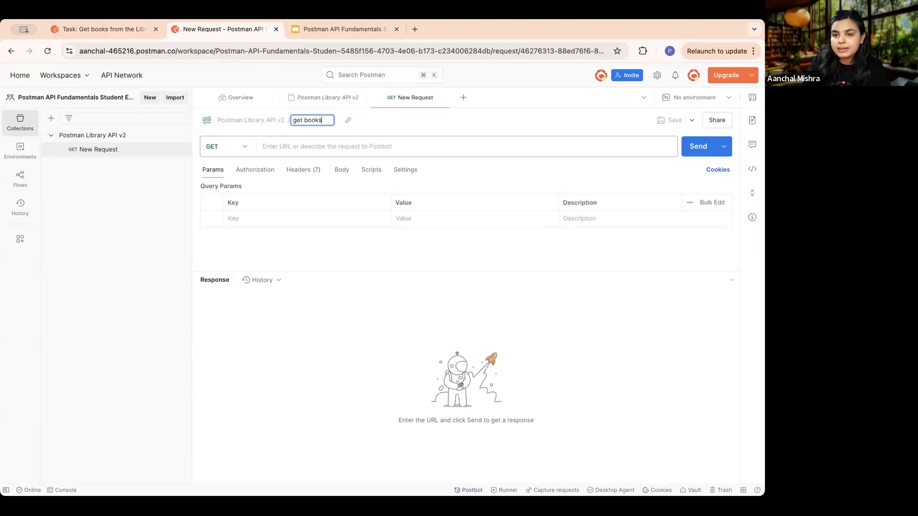
pyautogui.press('Return')
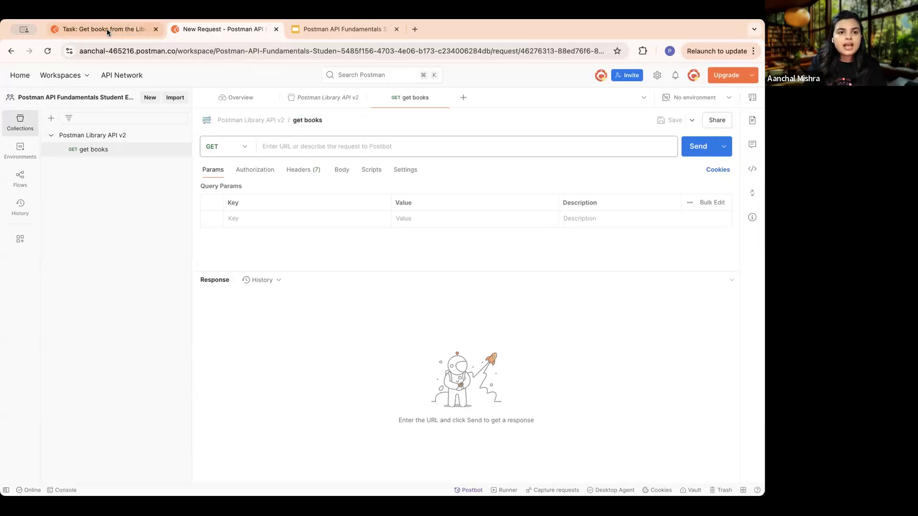
# - Switch to the course lesson and read the instructions for the request's name, method and URL
pyautogui.click(106, 28)
pyautogui.scroll(-5, 460, 258)
pyautogui.scroll(-4, 460, 258)
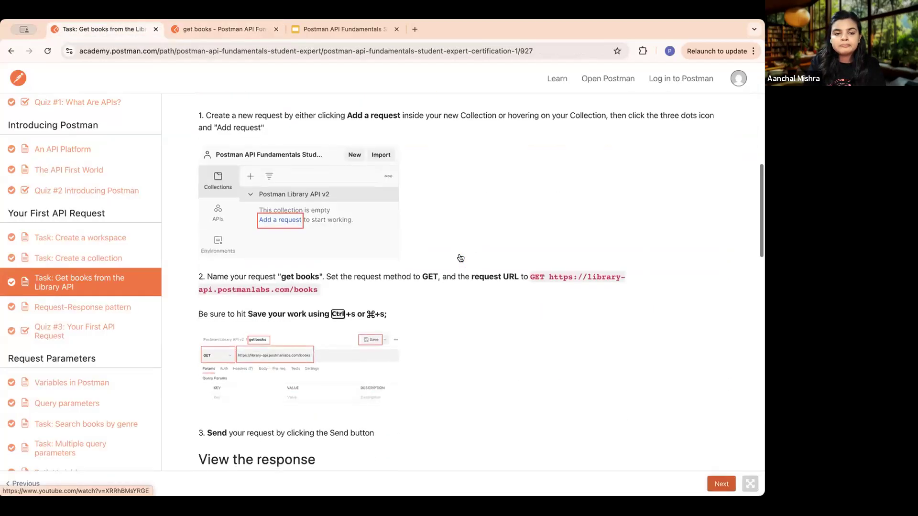
pyautogui.scroll(1, 443, 269)
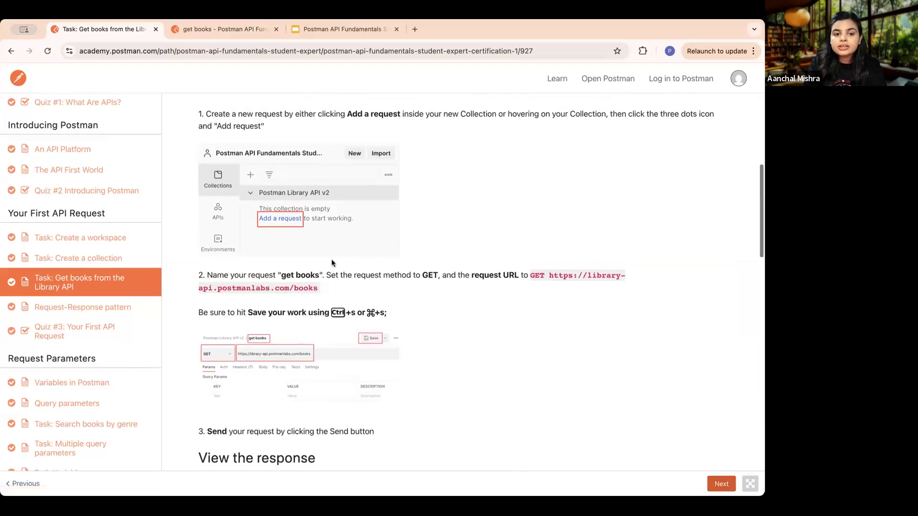
pyautogui.moveTo(286, 275); pyautogui.dragTo(320, 274)
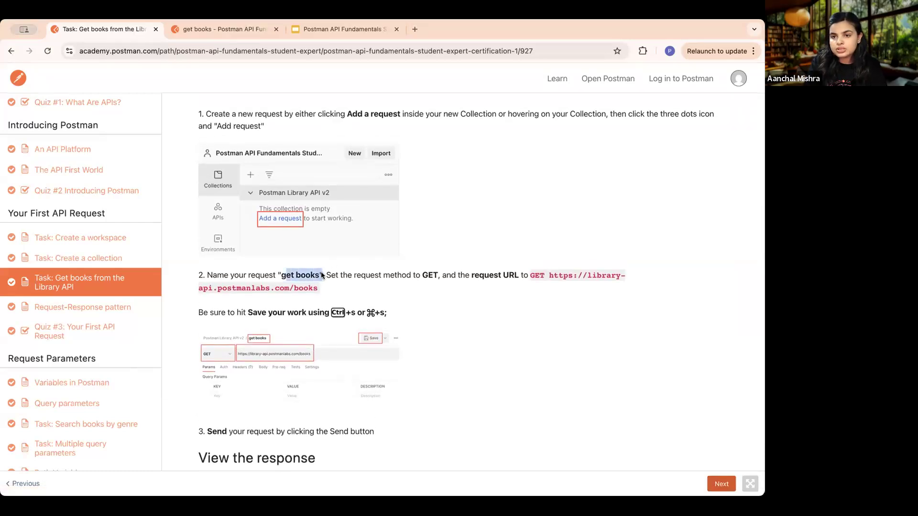
# - Switch to Postman and examine the HTTP methods available for the get books request
pyautogui.click(228, 29)
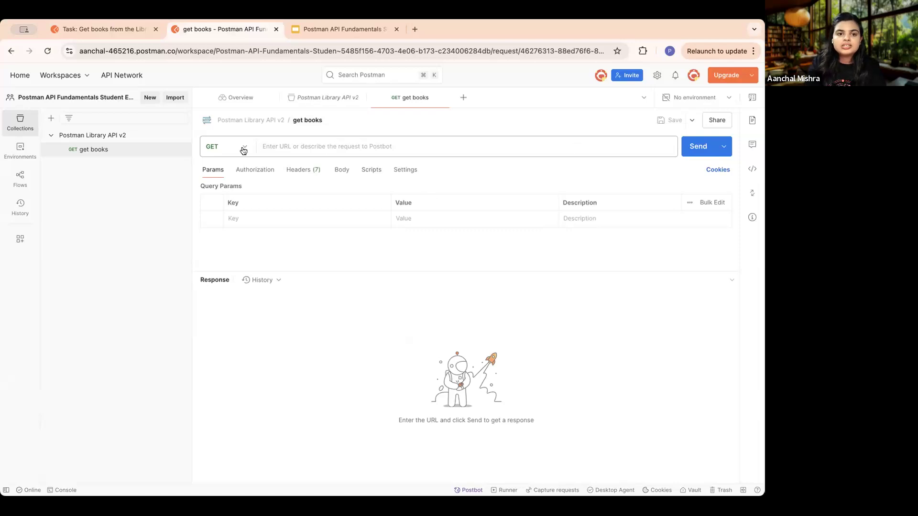
pyautogui.click(356, 140)
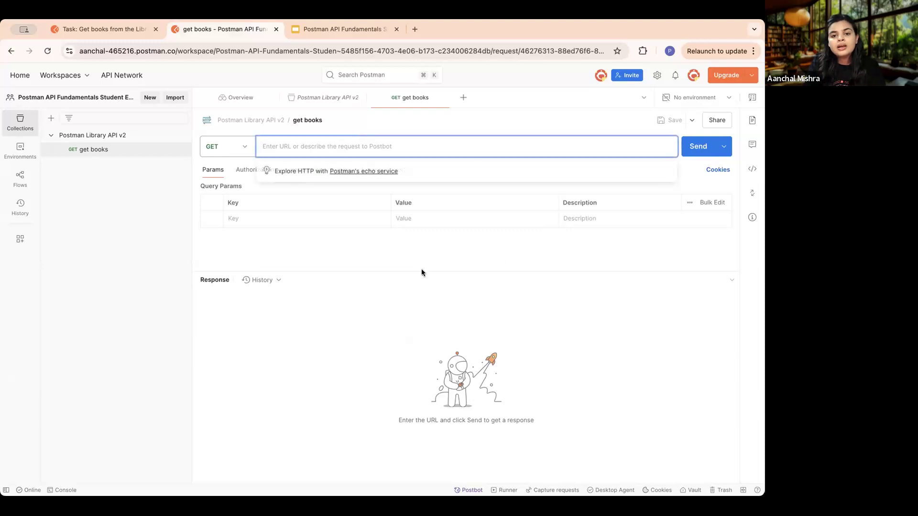
pyautogui.click(415, 254)
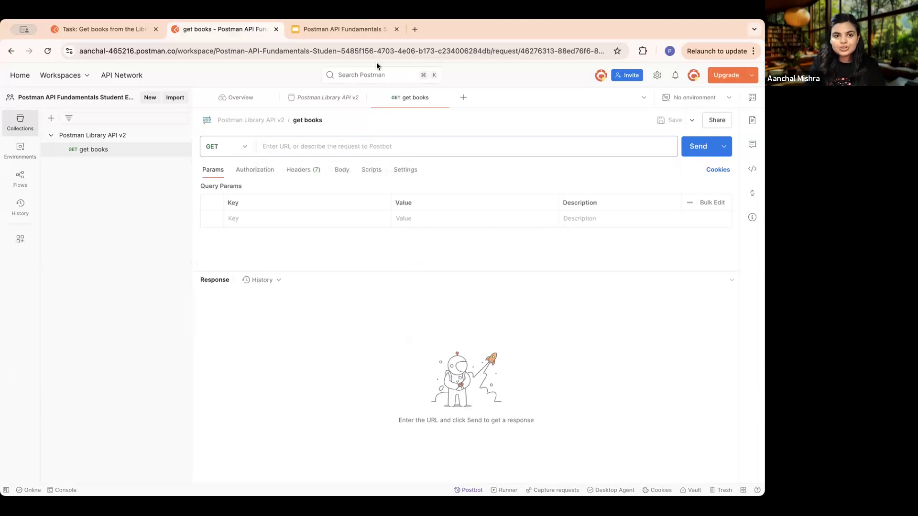
pyautogui.click(249, 148)
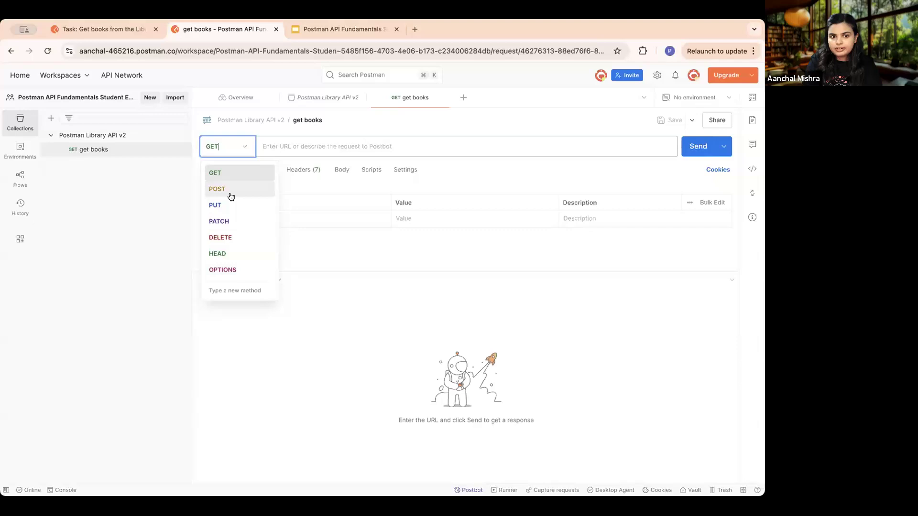
pyautogui.click(416, 126)
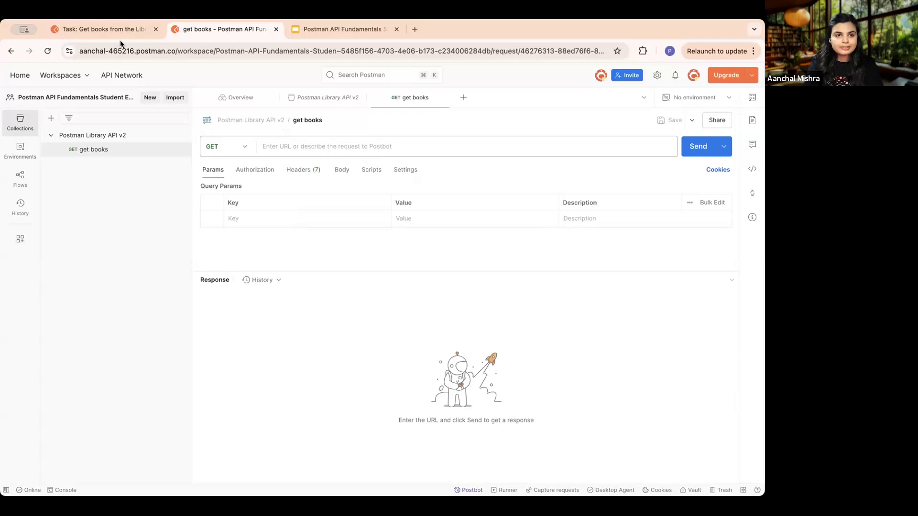
pyautogui.click(81, 28)
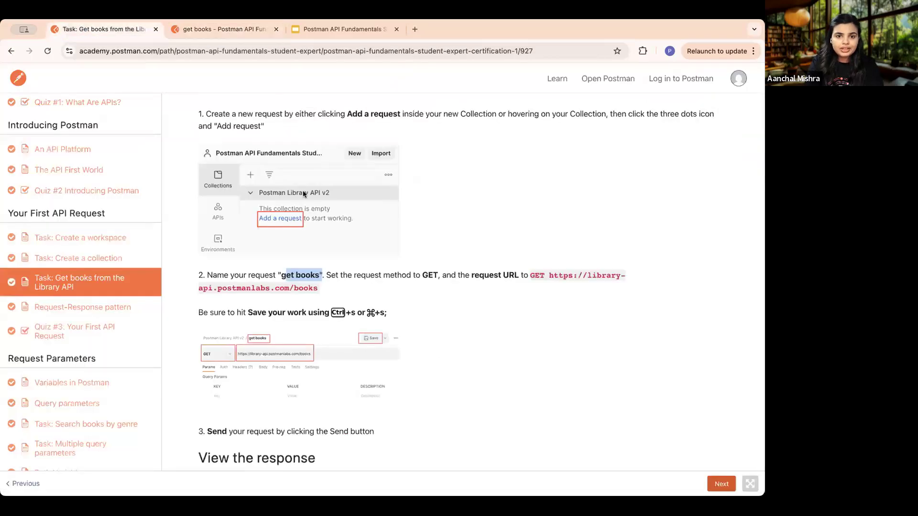
pyautogui.click(553, 276)
pyautogui.moveTo(548, 276); pyautogui.dragTo(315, 290)
pyautogui.press('super+c')
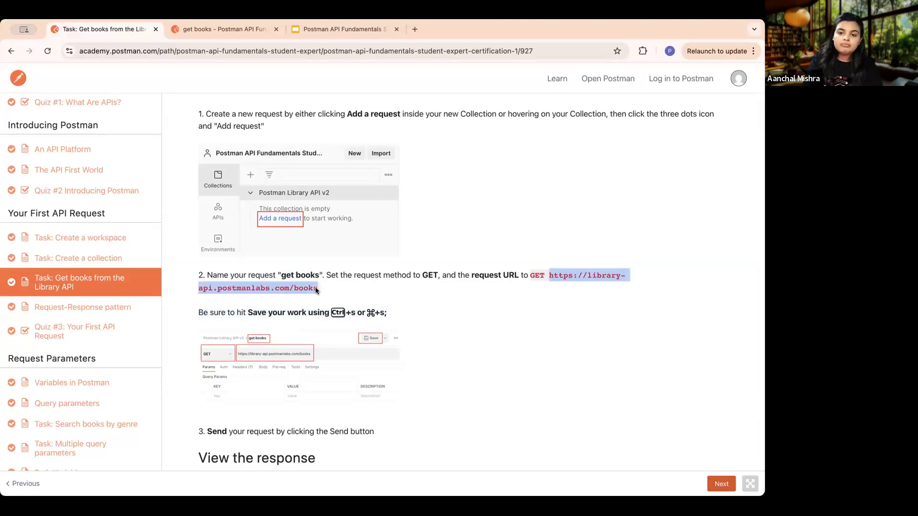
pyautogui.click(226, 32)
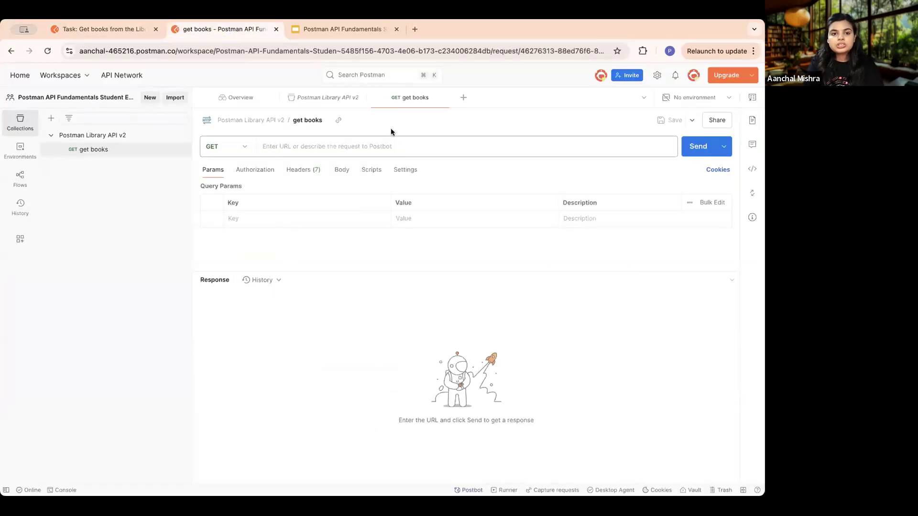
pyautogui.click(342, 145)
pyautogui.press('super+v')
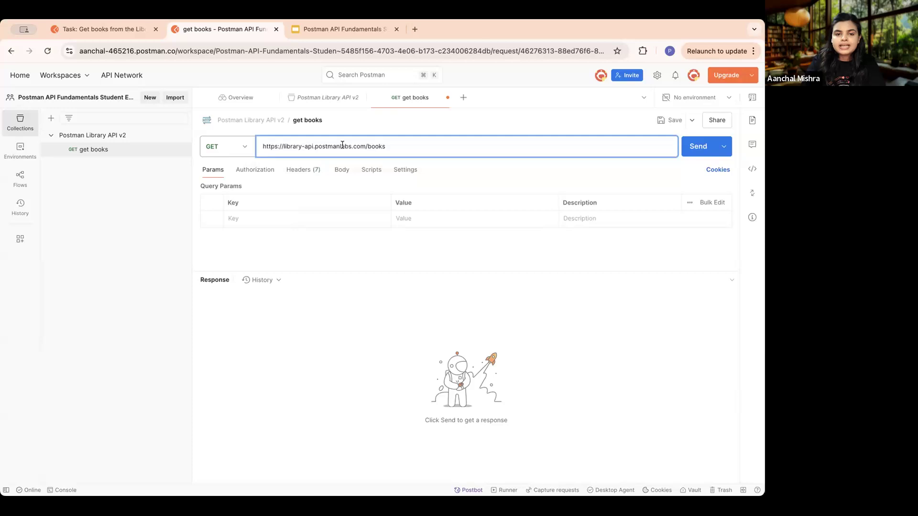
pyautogui.click(483, 289)
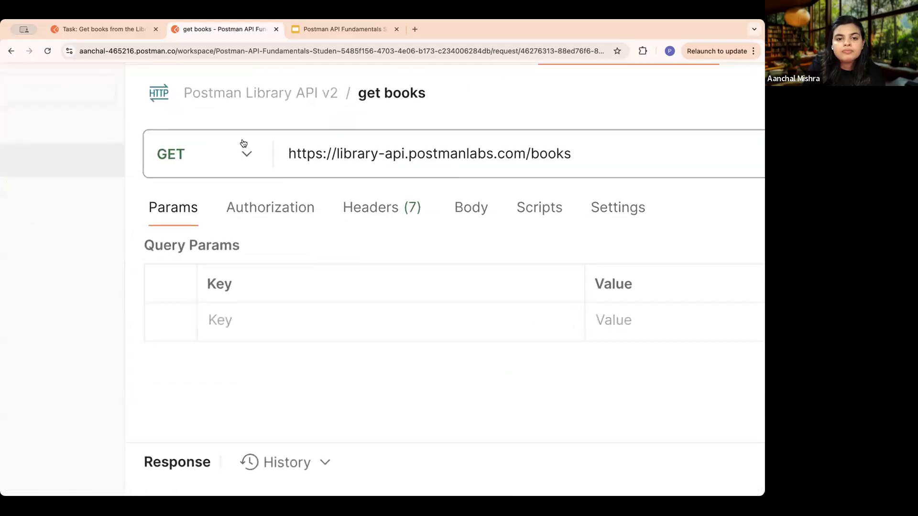
# - Send the get books GET request to the Library API
pyautogui.scroll(1, 242, 143)
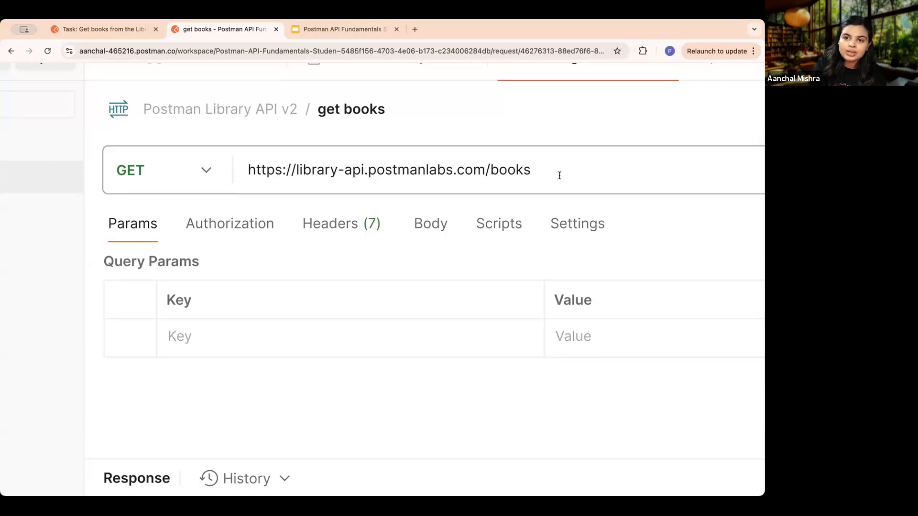
pyautogui.scroll(-5, 559, 175)
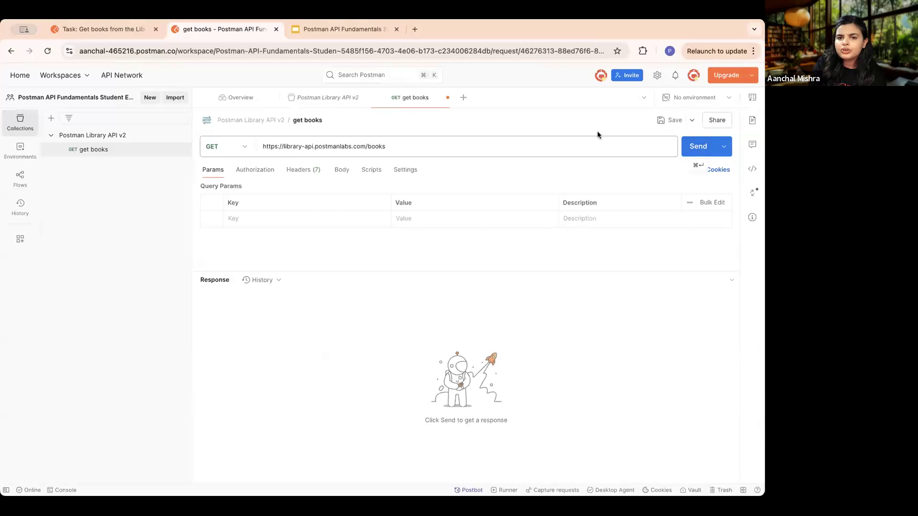
pyautogui.scroll(4, 598, 135)
pyautogui.click(714, 145)
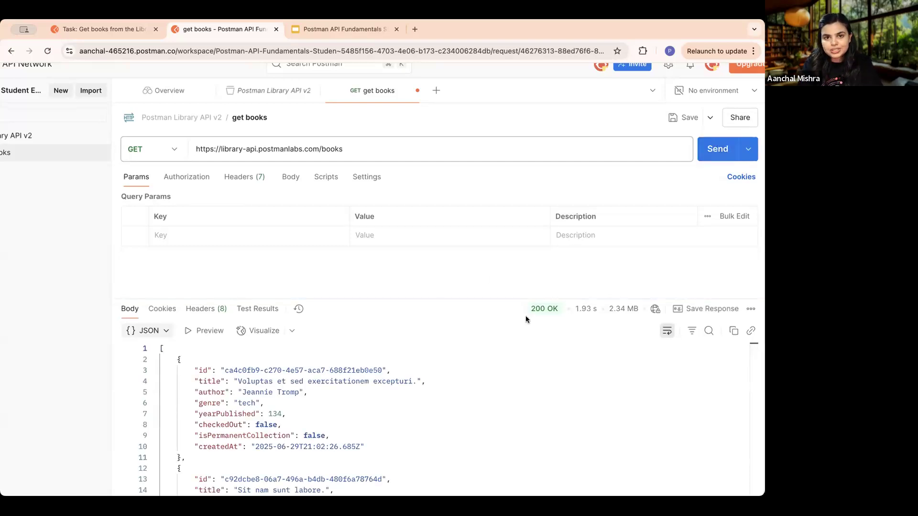
# - Enlarge the response area and examine the status and the book objects in the JSON body
pyautogui.moveTo(473, 298); pyautogui.dragTo(478, 247)
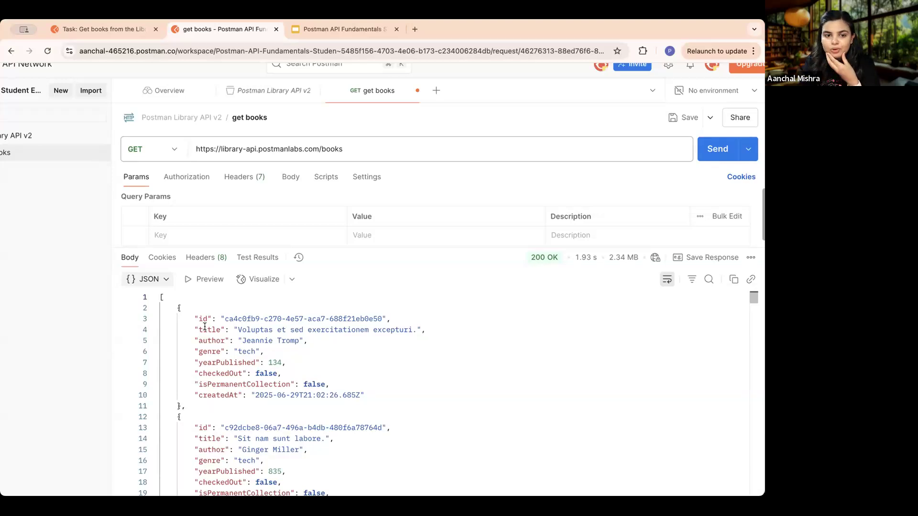
pyautogui.moveTo(549, 263)
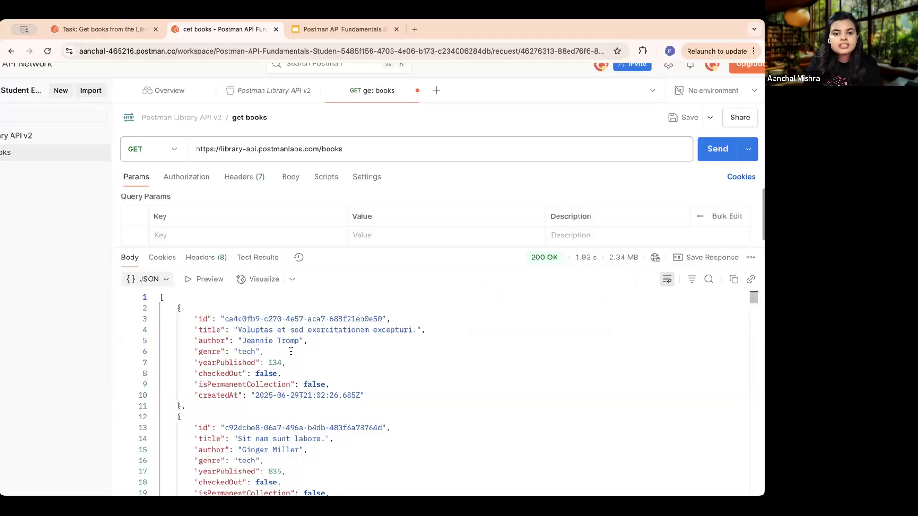
pyautogui.scroll(-10, 291, 351)
pyautogui.scroll(12, 311, 350)
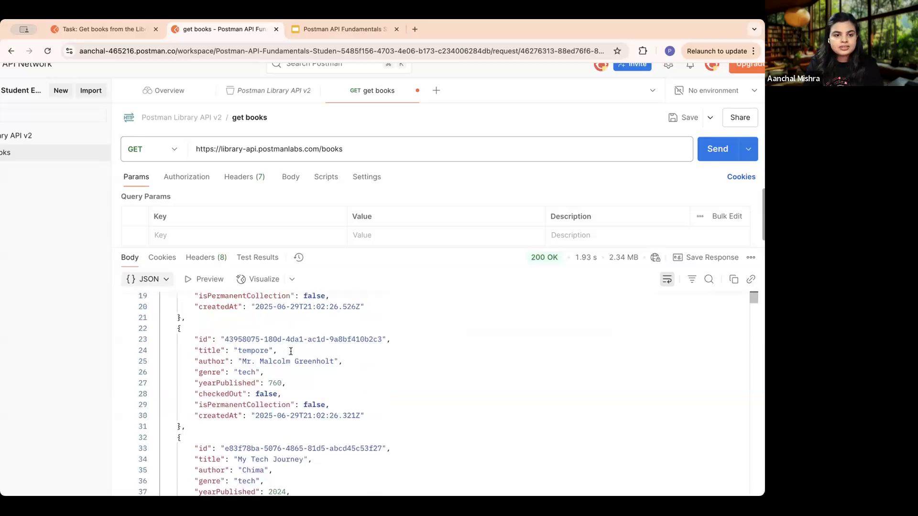
pyautogui.scroll(-5, 335, 348)
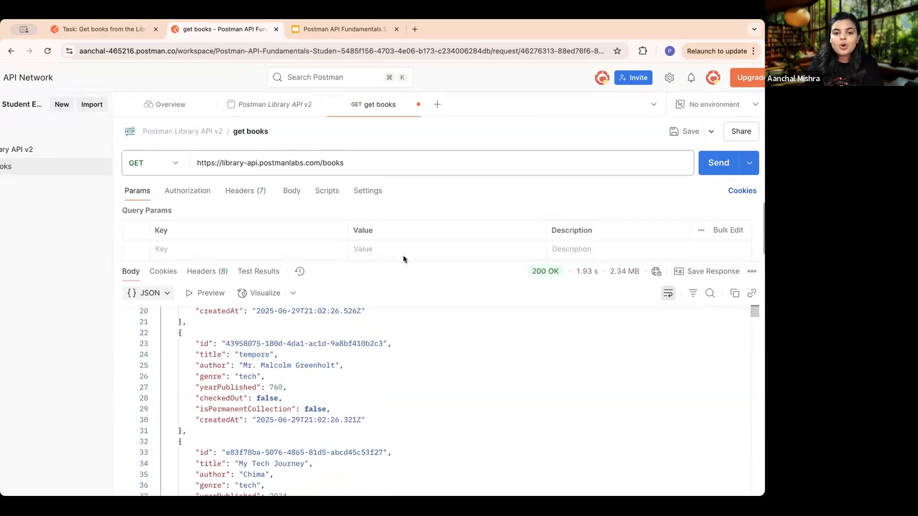
pyautogui.moveTo(403, 259); pyautogui.dragTo(404, 200)
pyautogui.scroll(-10, 320, 359)
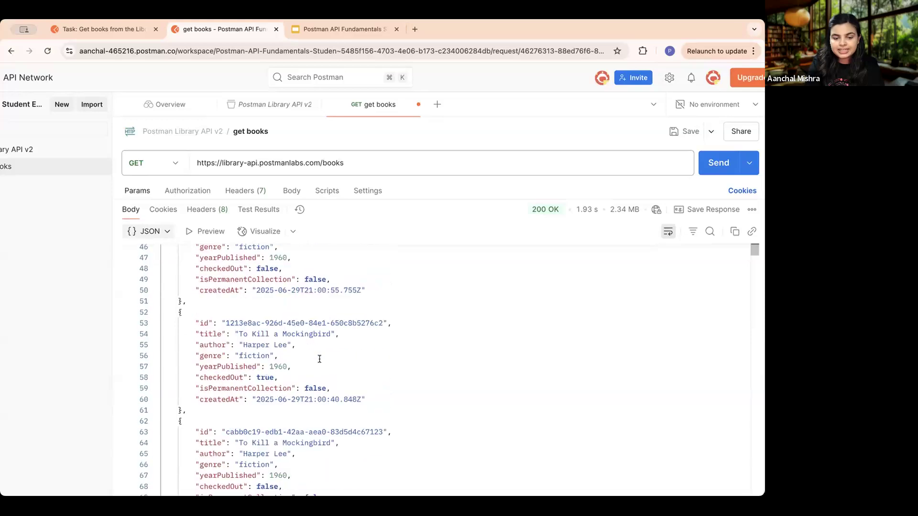
pyautogui.scroll(-6, 319, 359)
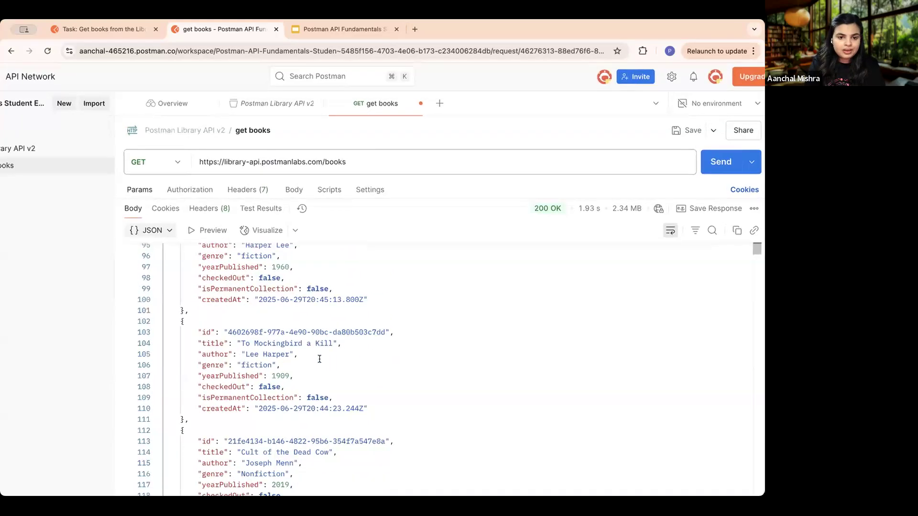
pyautogui.scroll(-4, 319, 358)
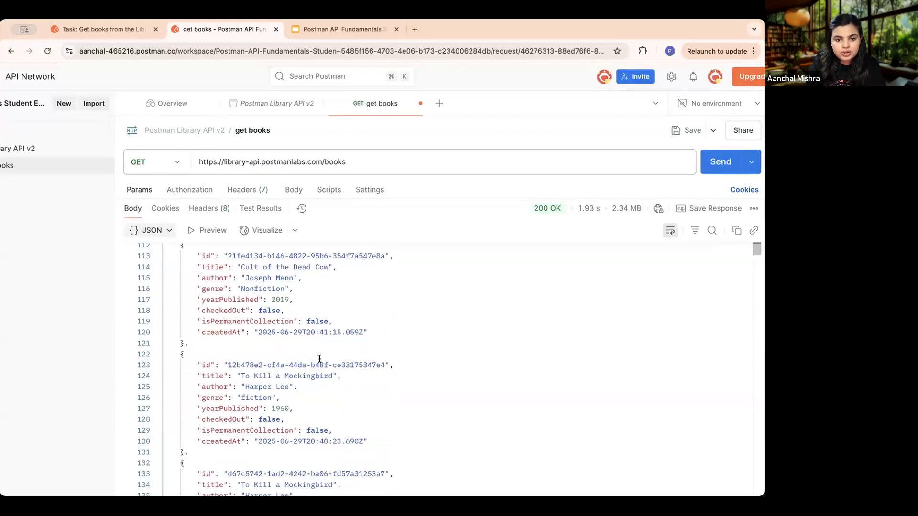
pyautogui.scroll(-3, 362, 359)
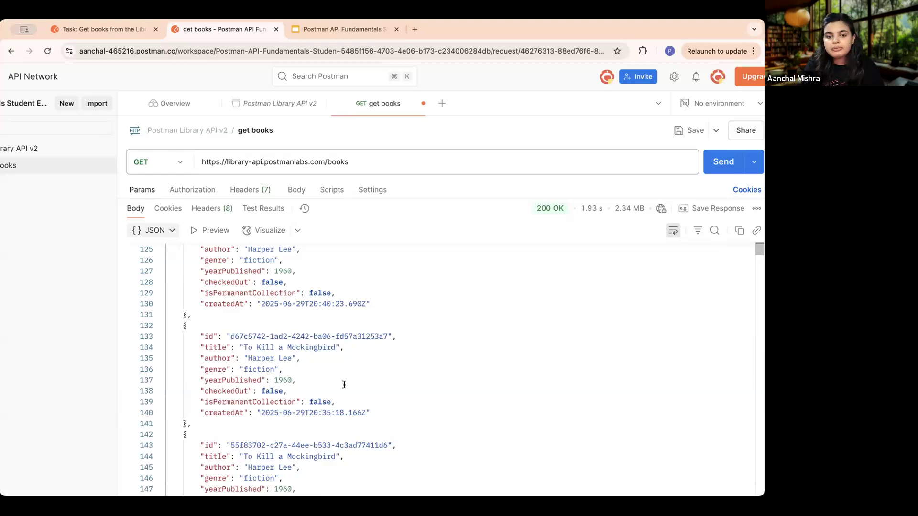
pyautogui.scroll(15, 344, 382)
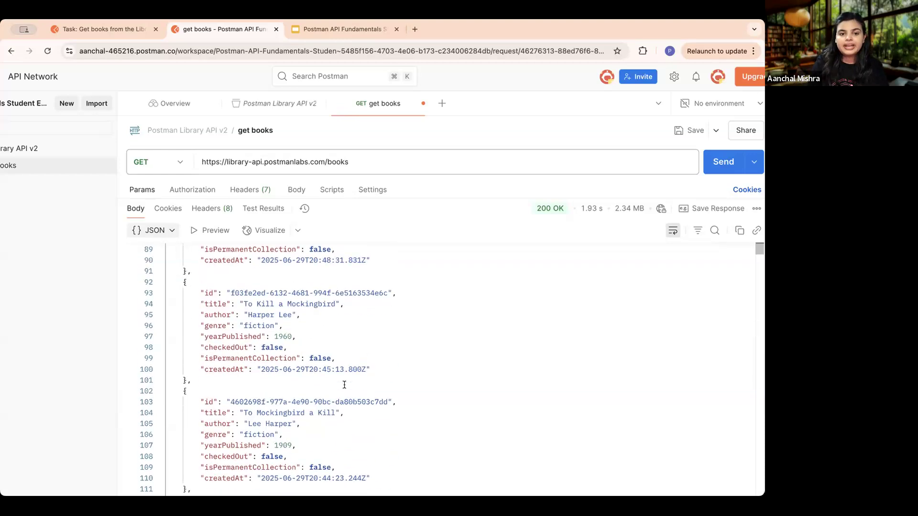
pyautogui.moveTo(424, 199); pyautogui.dragTo(453, 273)
# - Return to the course lesson and read the "View the response" section
pyautogui.click(102, 28)
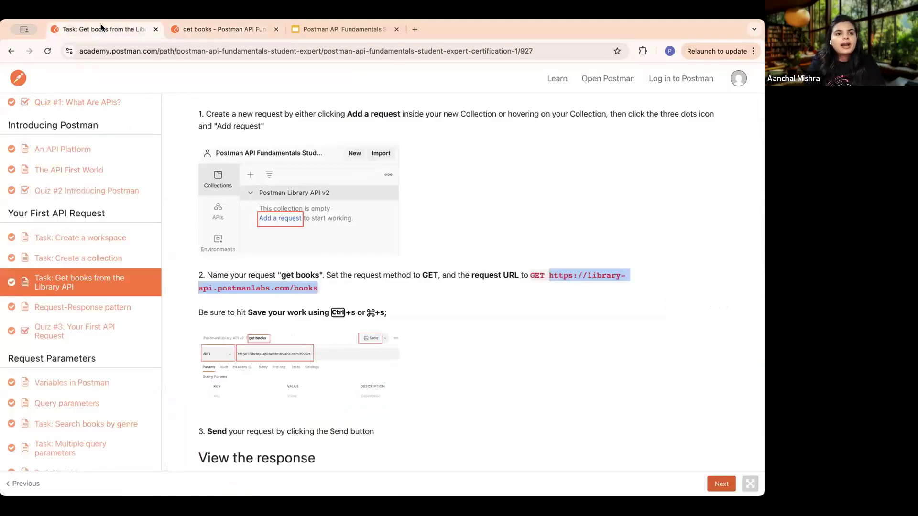
pyautogui.scroll(-10, 411, 258)
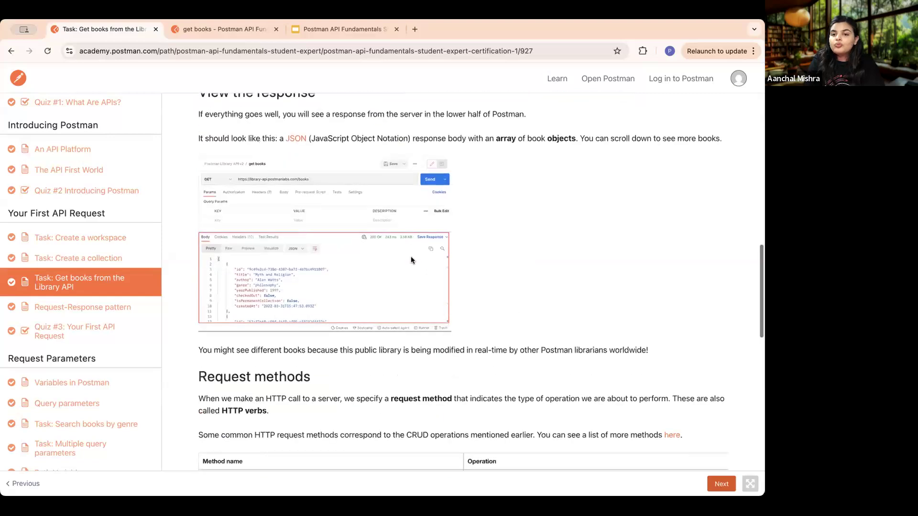
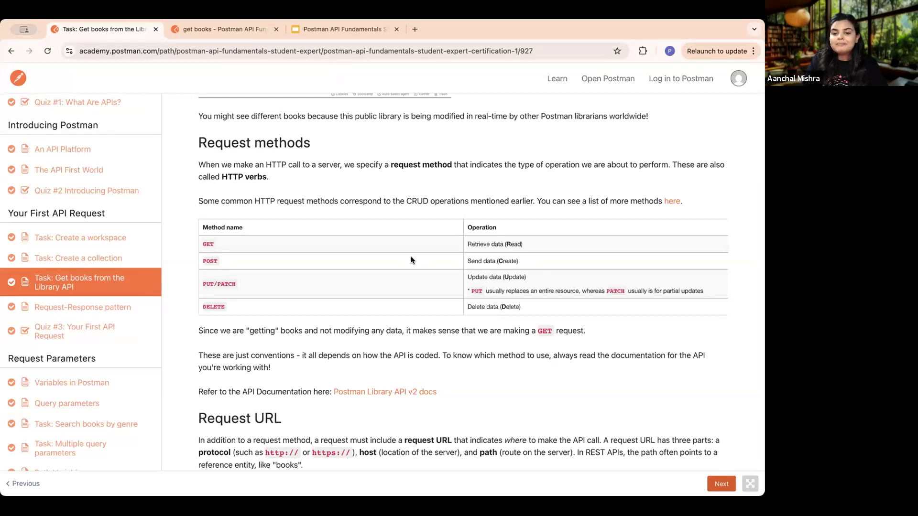
# - Read the "Request methods" section of the lesson and highlight the GET, POST, PUT/PATCH and DELETE rows of its table
pyautogui.scroll(-5, 431, 307)
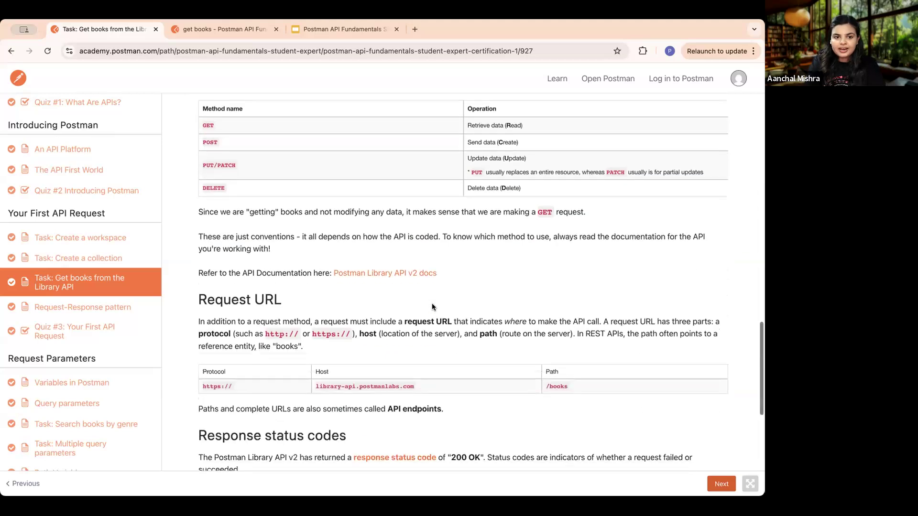
pyautogui.scroll(2, 403, 248)
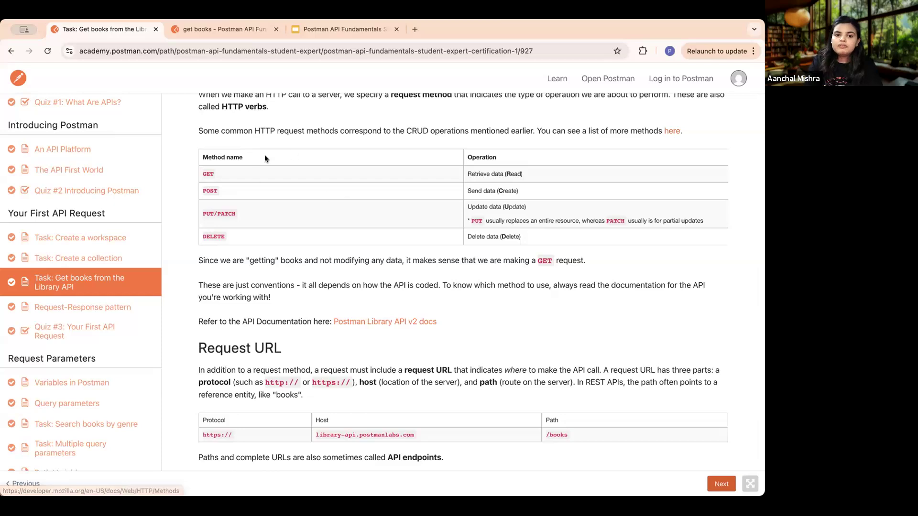
pyautogui.moveTo(257, 234); pyautogui.dragTo(203, 173)
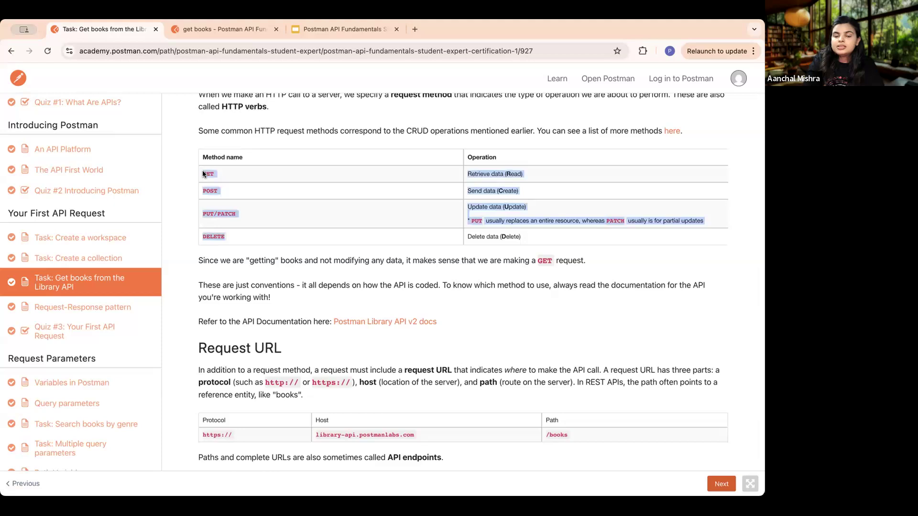
pyautogui.click(338, 245)
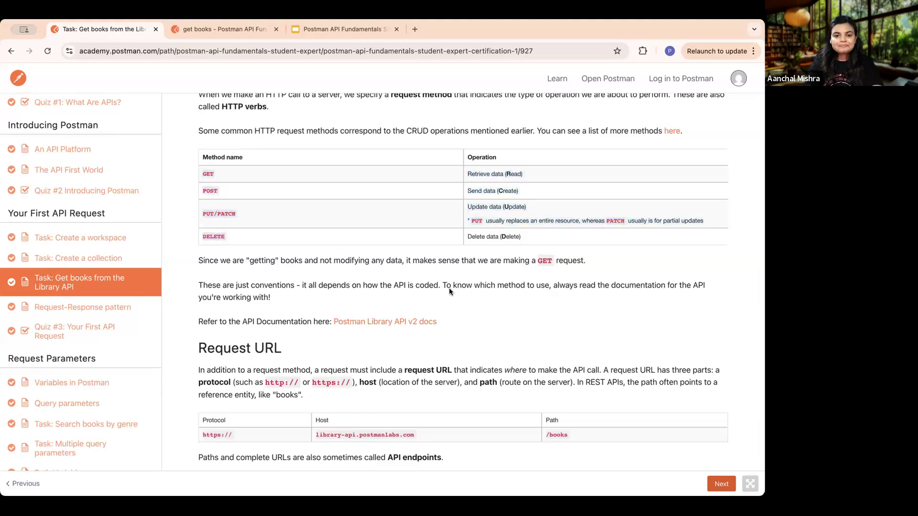
pyautogui.scroll(-3, 449, 288)
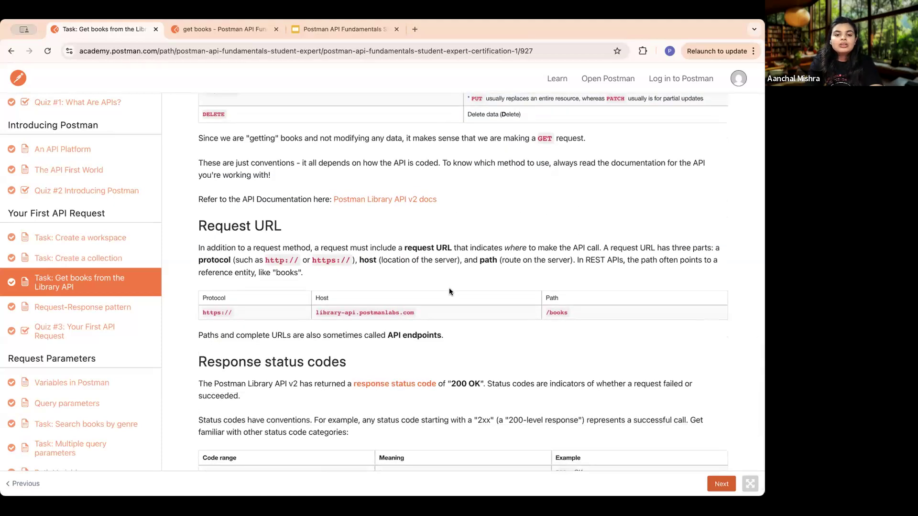
pyautogui.scroll(-1, 449, 288)
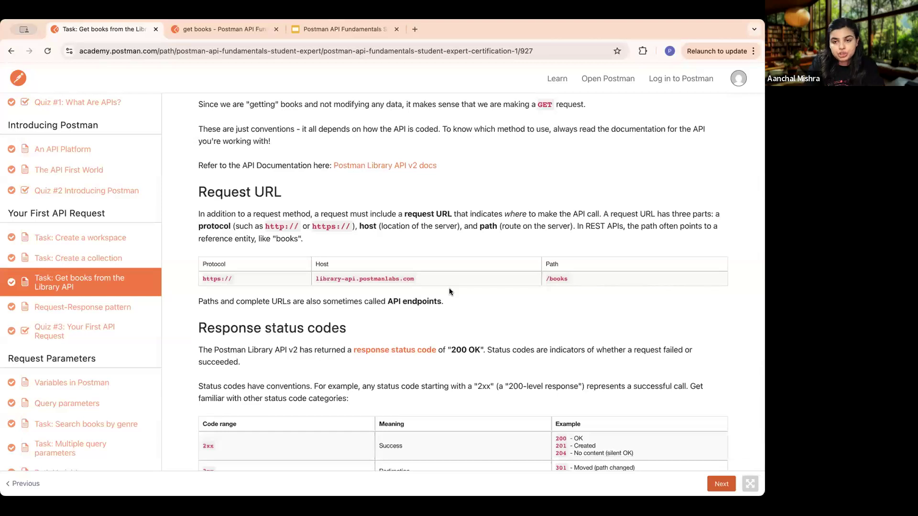
# - Open the linked Postman Library API v2 docs, look through the introduction and endpoint descriptions, and close the documentation
pyautogui.click(403, 166)
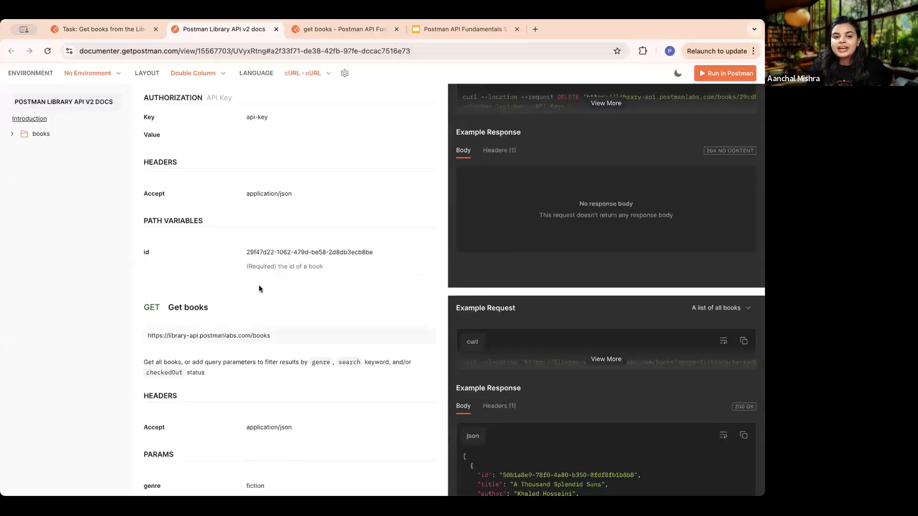
pyautogui.scroll(-7, 254, 289)
pyautogui.scroll(-15, 248, 295)
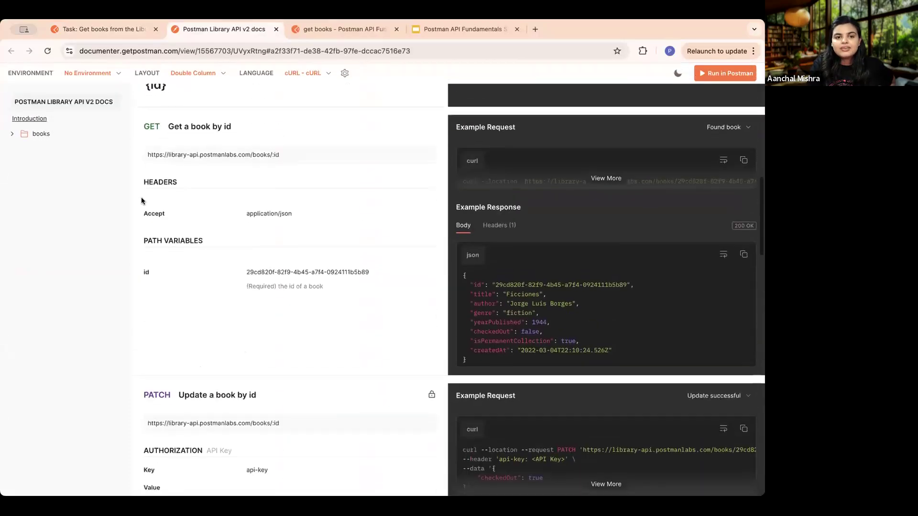
pyautogui.scroll(20, 334, 201)
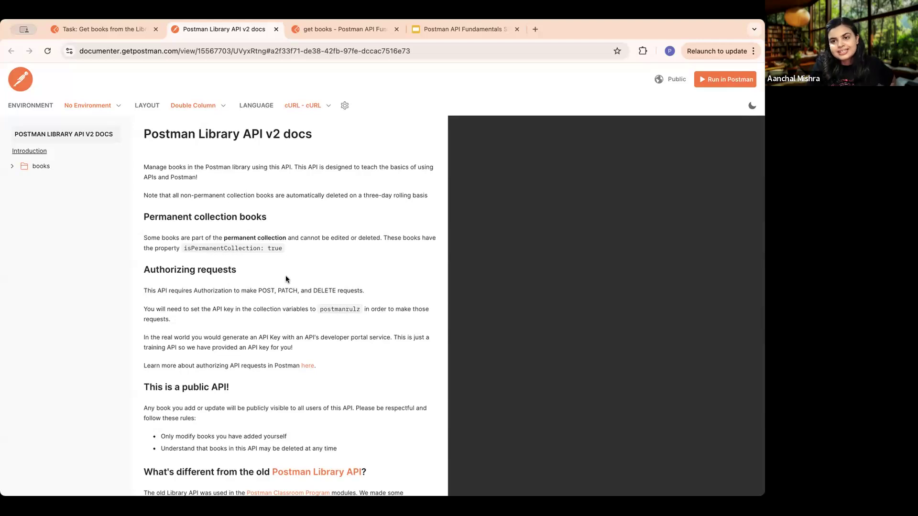
pyautogui.click(275, 29)
# - Enlarge the "Request URL" section of the lesson and study its protocol, host and path table
pyautogui.click(513, 266)
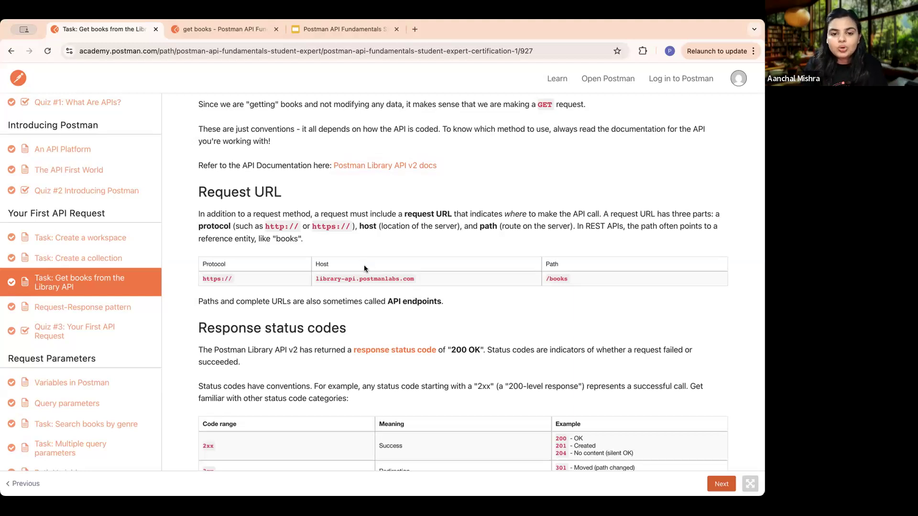
pyautogui.scroll(2, 364, 269)
pyautogui.hscroll(1, 364, 269)
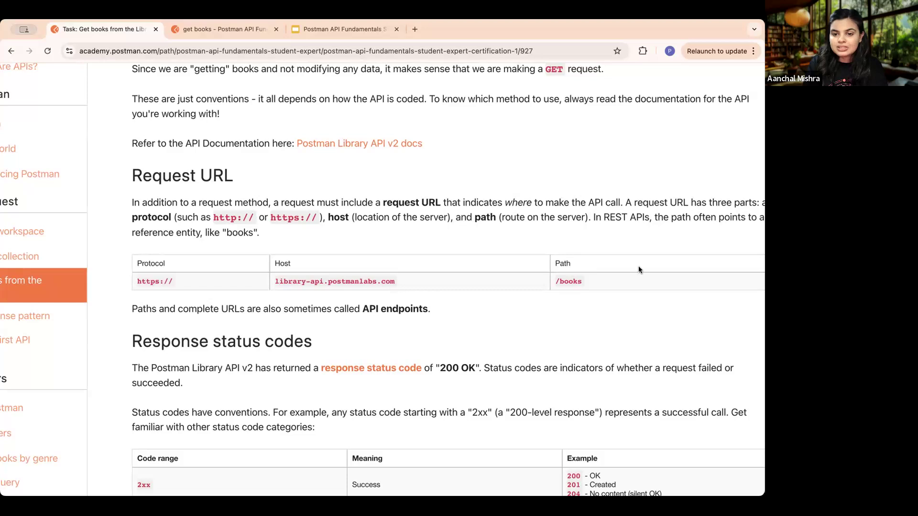
pyautogui.hscroll(3, 581, 293)
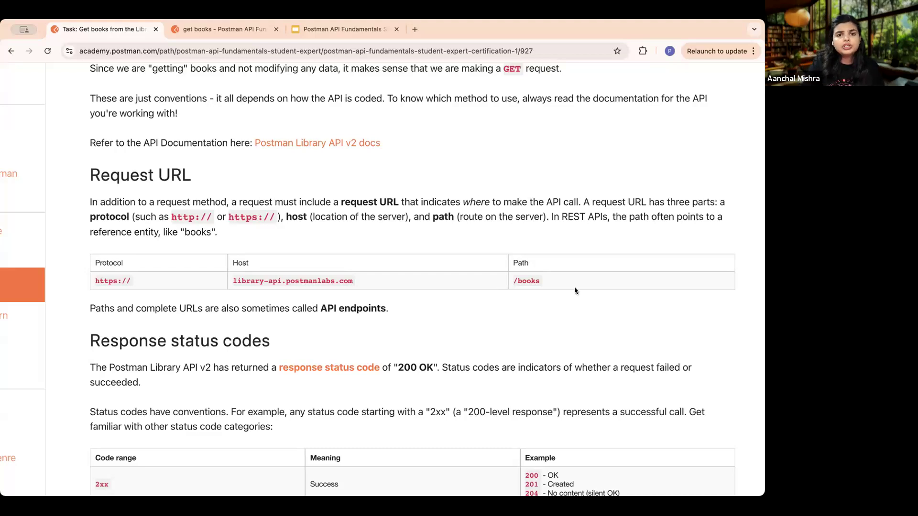
# - Switch to the get books request in Postman and highlight the protocol, host and path parts of its URL in turn
pyautogui.click(208, 28)
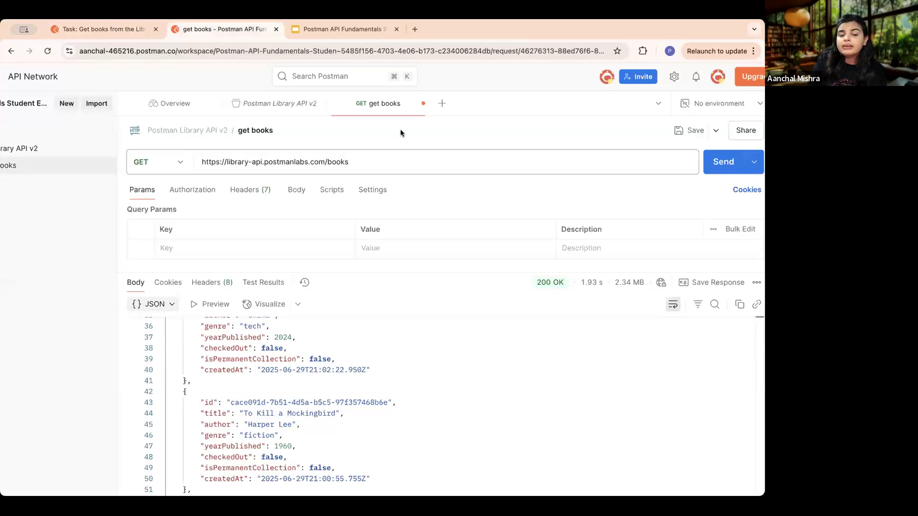
pyautogui.scroll(5, 291, 166)
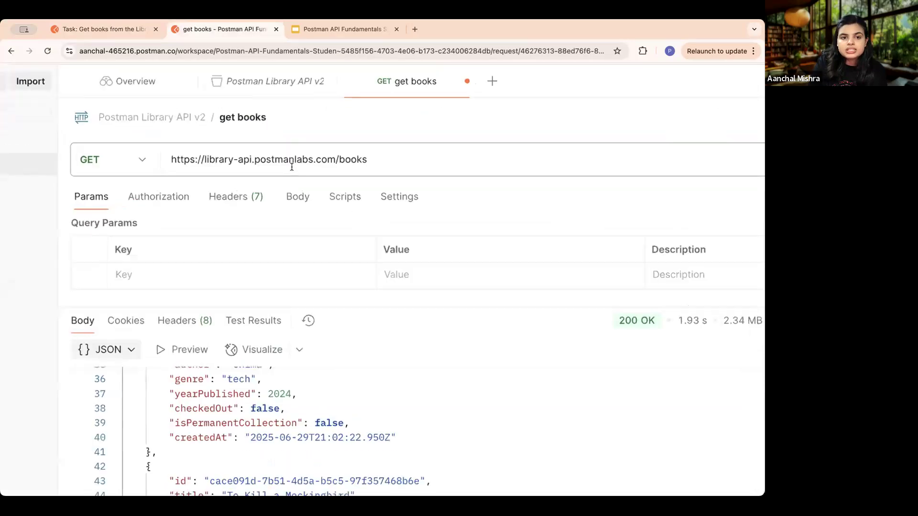
pyautogui.moveTo(180, 158); pyautogui.dragTo(134, 158)
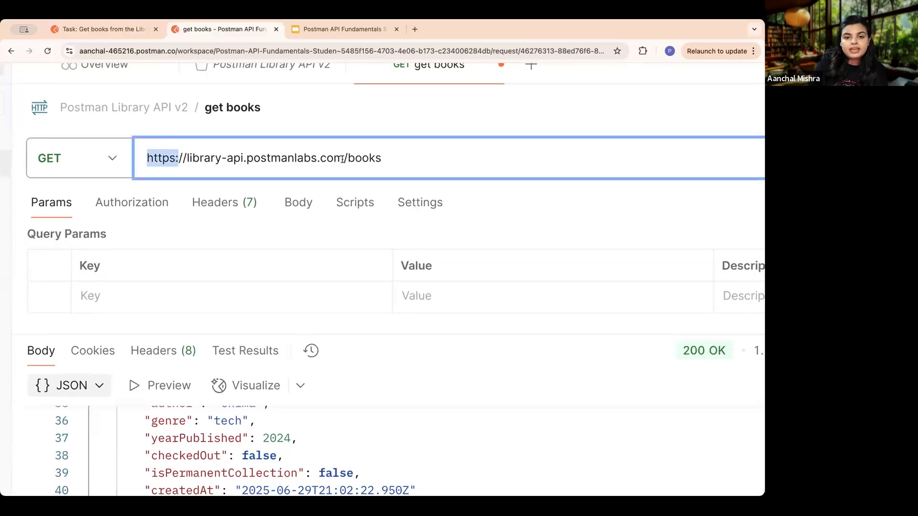
pyautogui.moveTo(342, 158); pyautogui.dragTo(182, 157)
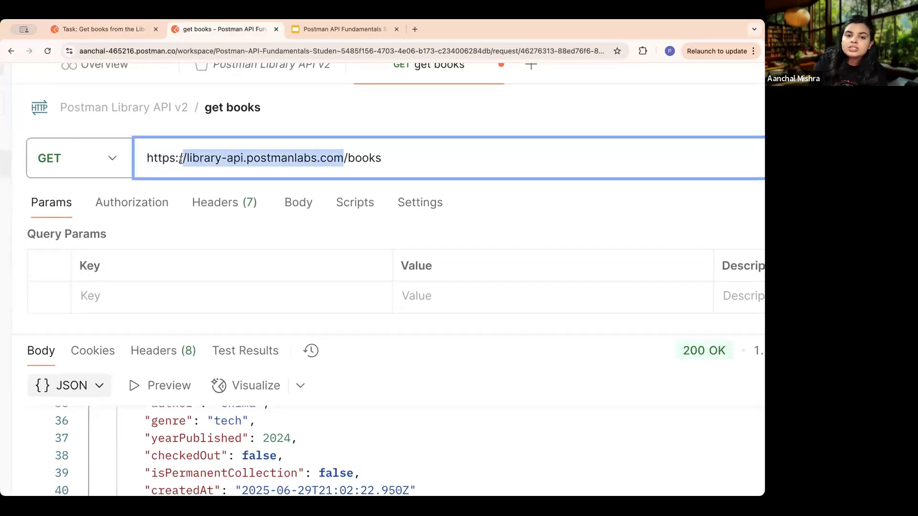
pyautogui.click(388, 158)
pyautogui.moveTo(389, 158); pyautogui.dragTo(354, 158)
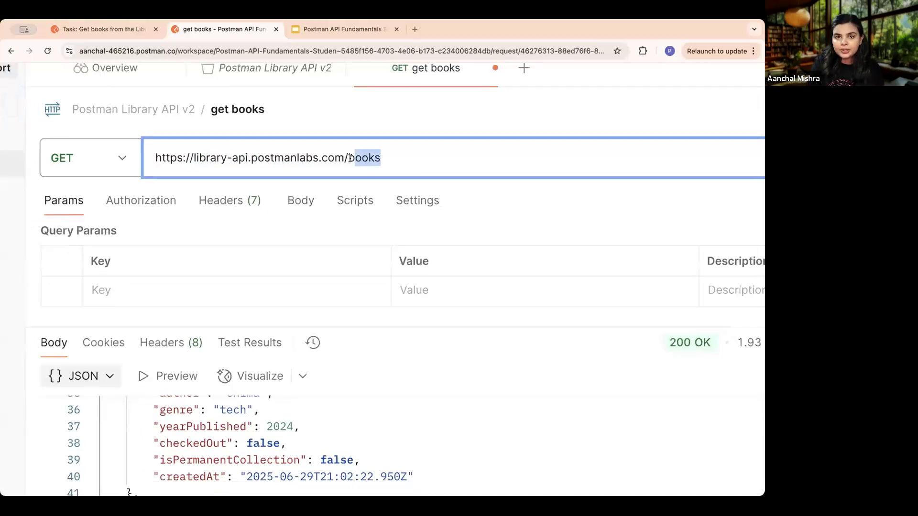
# - Return to the course and read the "Response status codes" section and the Request-Response pattern lesson
pyautogui.click(111, 29)
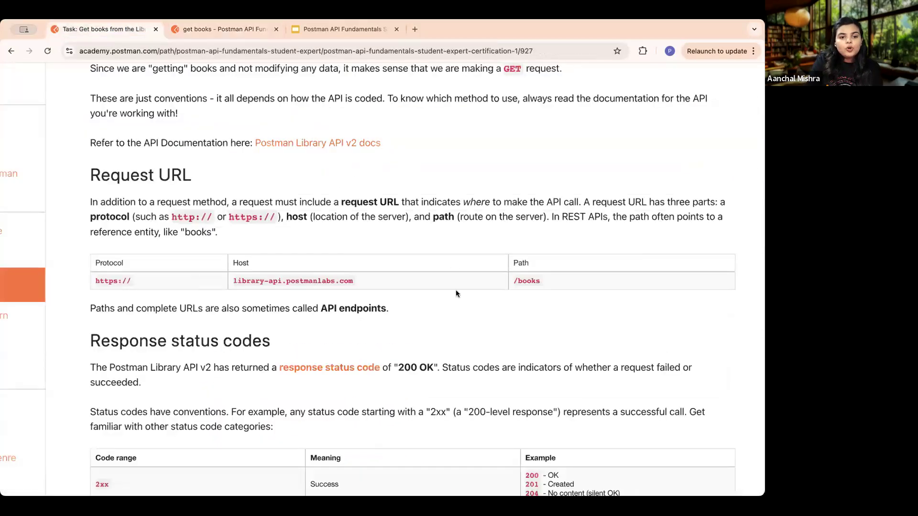
pyautogui.scroll(-5, 455, 289)
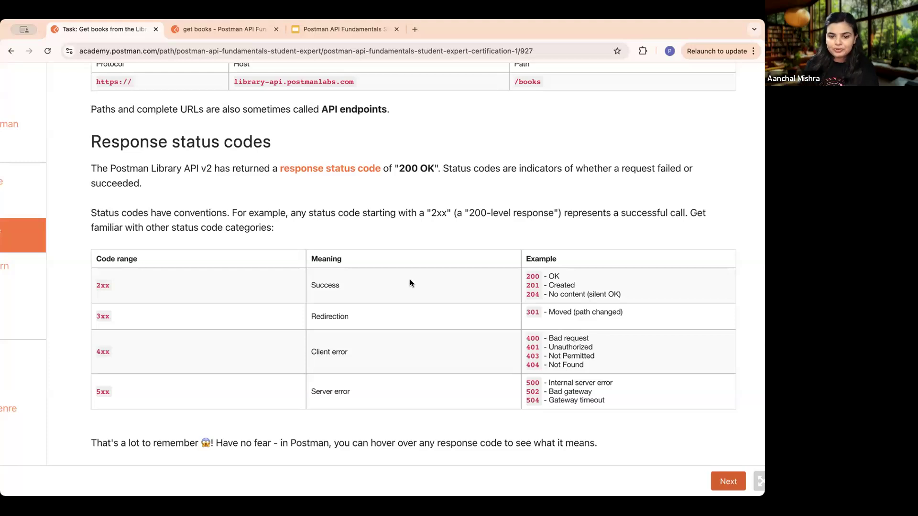
pyautogui.scroll(-3, 411, 283)
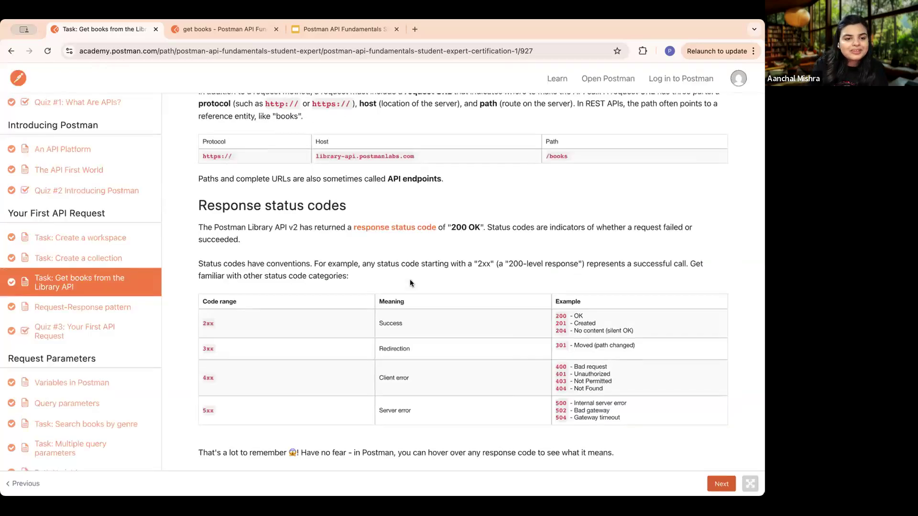
pyautogui.scroll(-3, 412, 283)
pyautogui.click(719, 485)
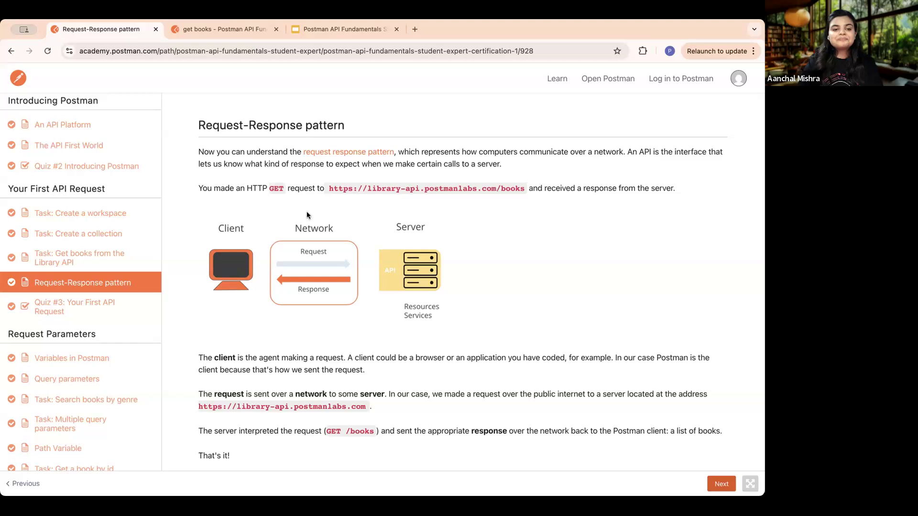
pyautogui.scroll(-1, 316, 349)
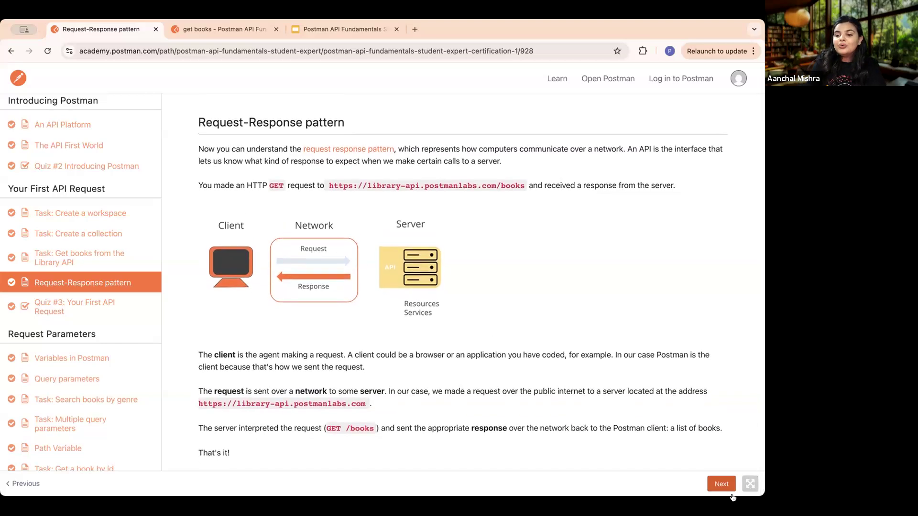
# - Open Quiz #3: Your First API Request and start a new attempt at it
pyautogui.click(718, 484)
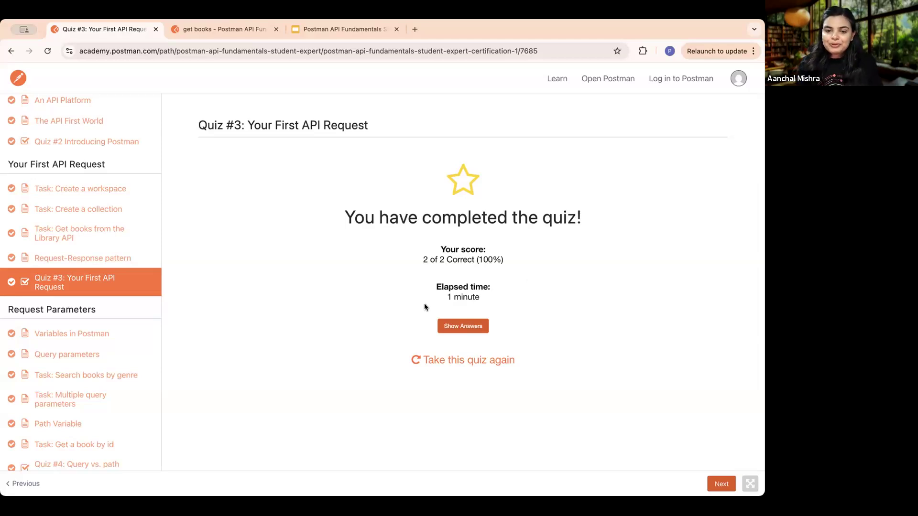
pyautogui.click(462, 326)
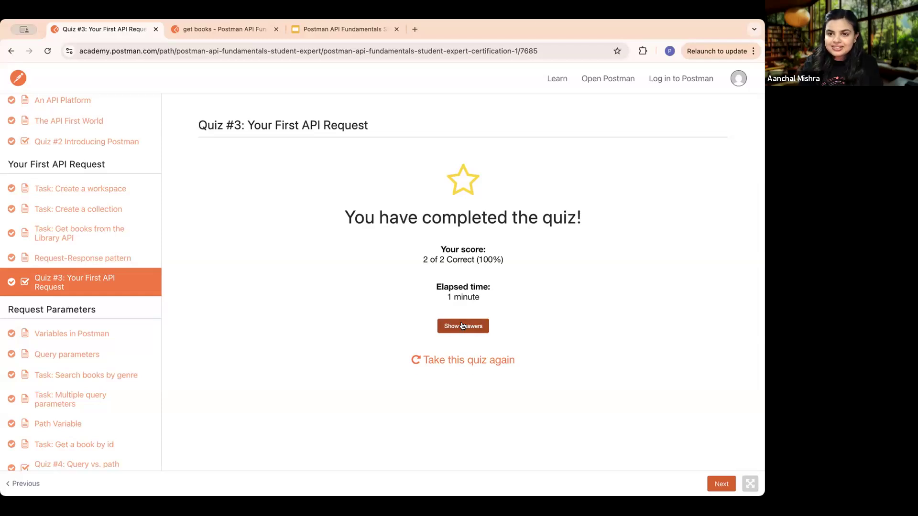
pyautogui.click(461, 326)
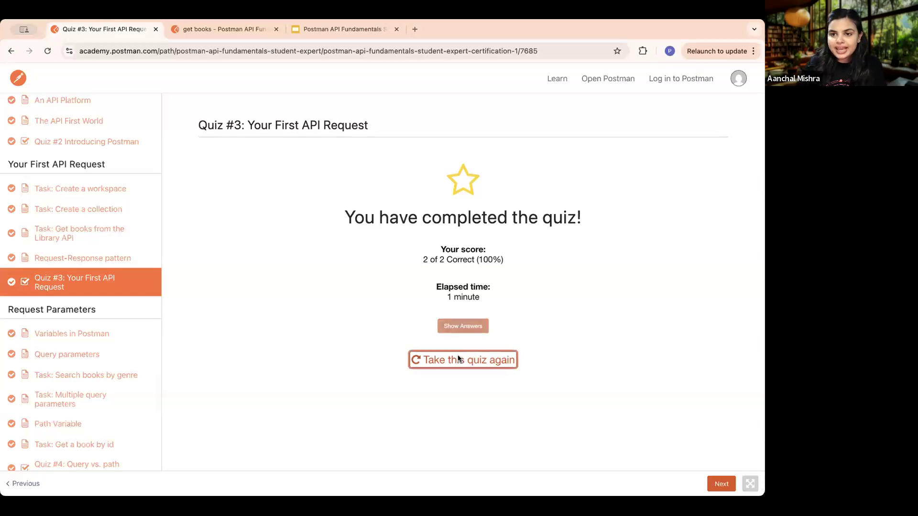
pyautogui.click(457, 360)
pyautogui.click(462, 310)
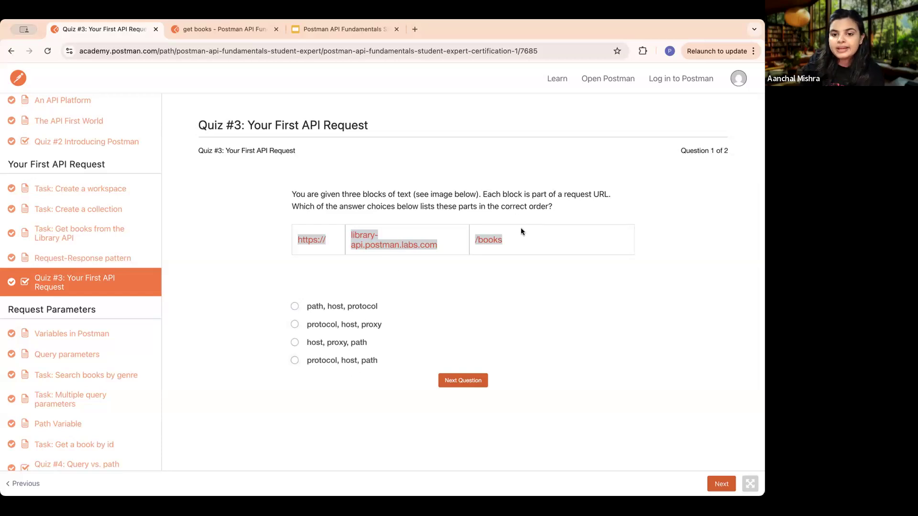
# - Answer the quiz with "protocol, host, path" and "Success, Redirection, Client Error, Server Error", and submit it
pyautogui.click(295, 362)
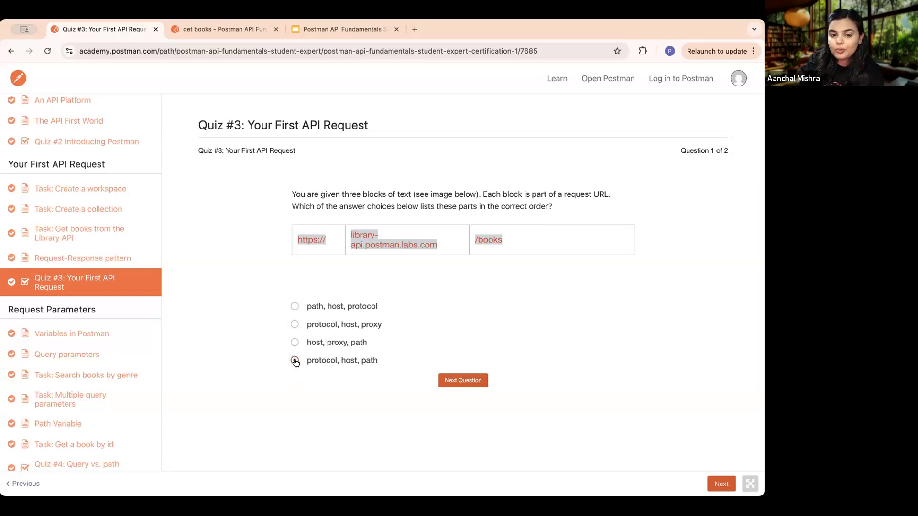
pyautogui.click(461, 383)
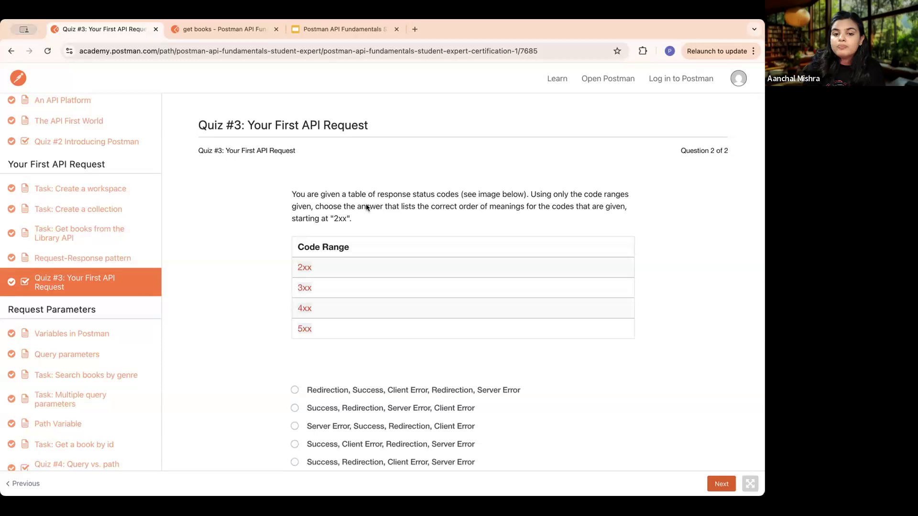
pyautogui.scroll(-2, 471, 259)
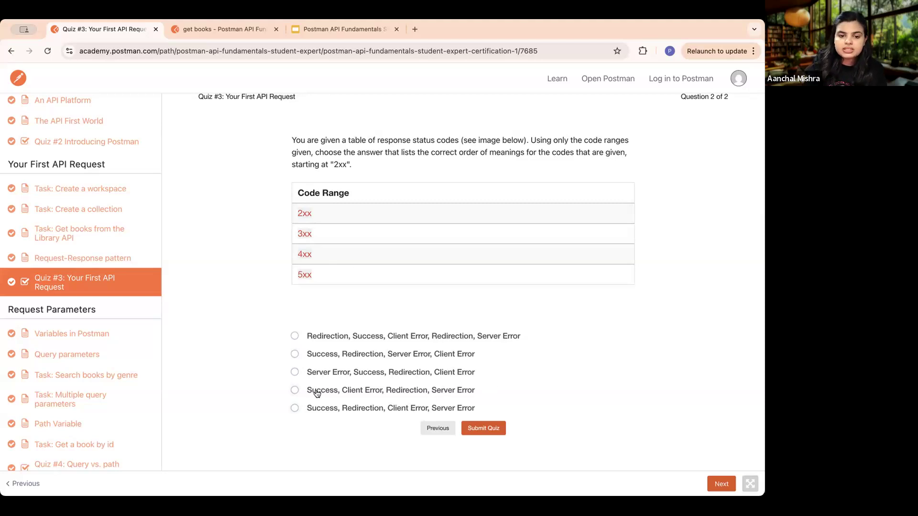
pyautogui.click(295, 408)
pyautogui.click(476, 428)
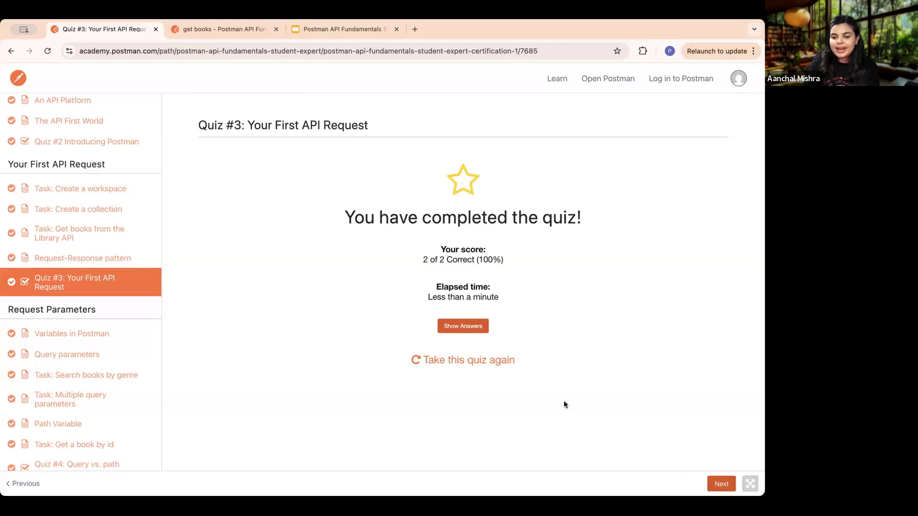
# - Open the Variables in Postman lesson and read the instructions for setting the "baseUrl" variable
pyautogui.click(722, 482)
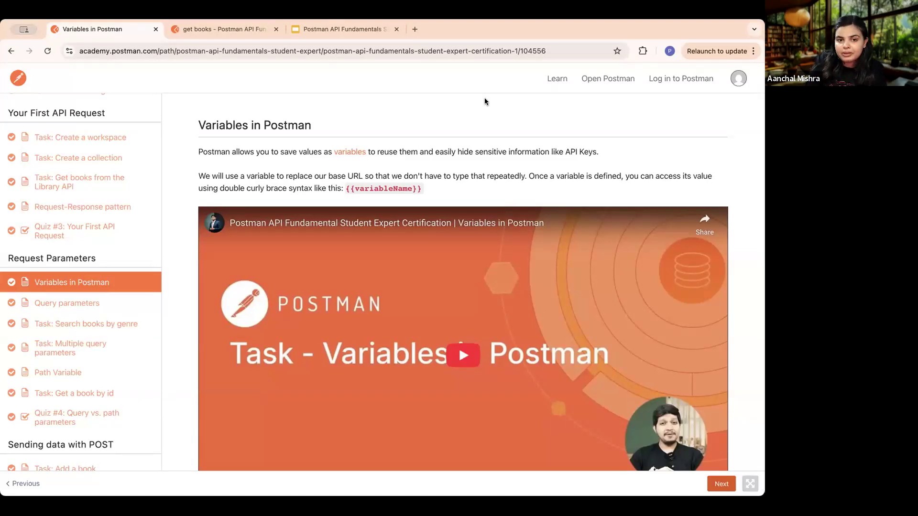
pyautogui.scroll(-7, 472, 193)
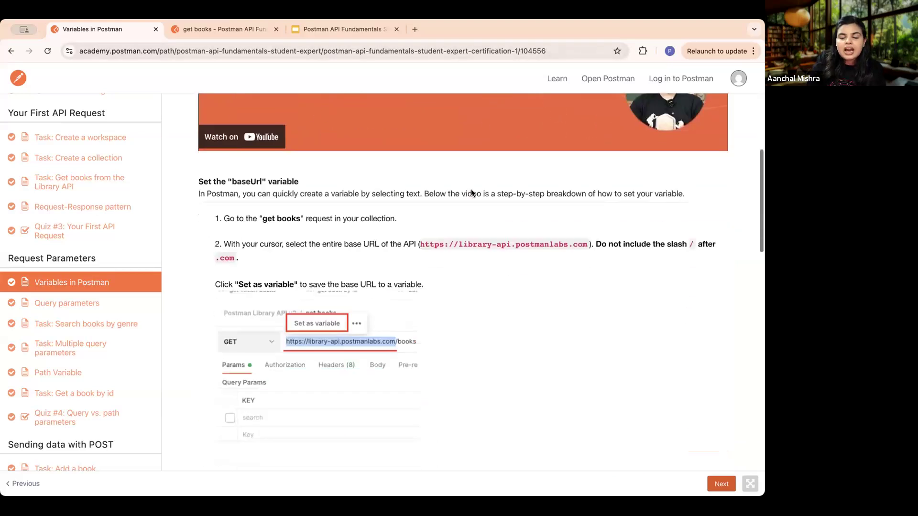
pyautogui.scroll(-3, 471, 189)
pyautogui.scroll(3, 471, 189)
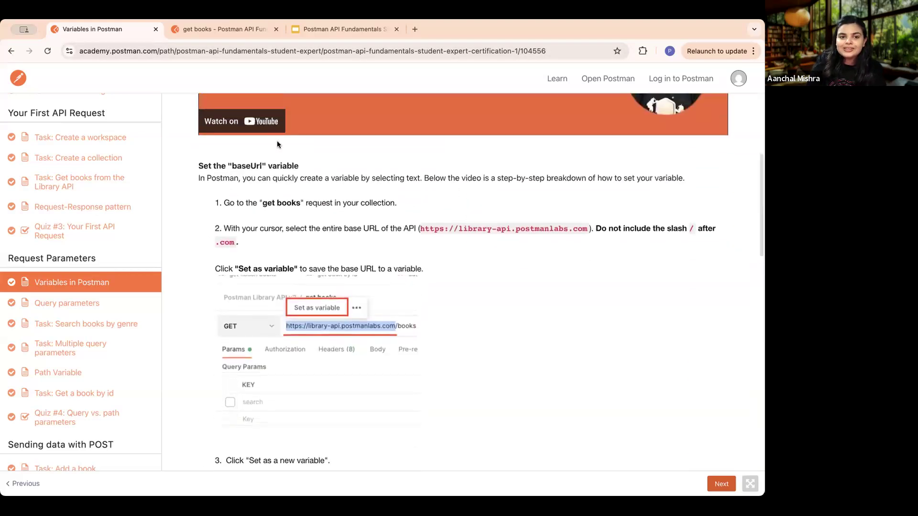
pyautogui.click(245, 28)
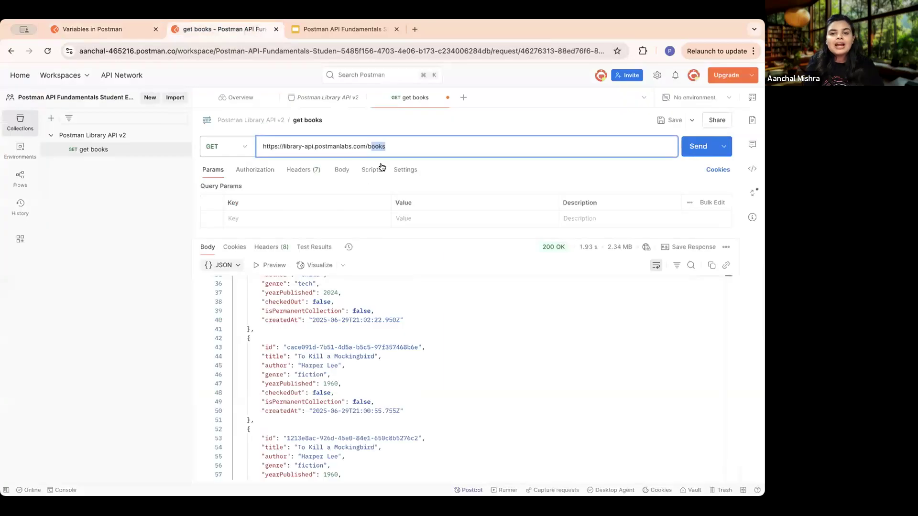
pyautogui.click(452, 145)
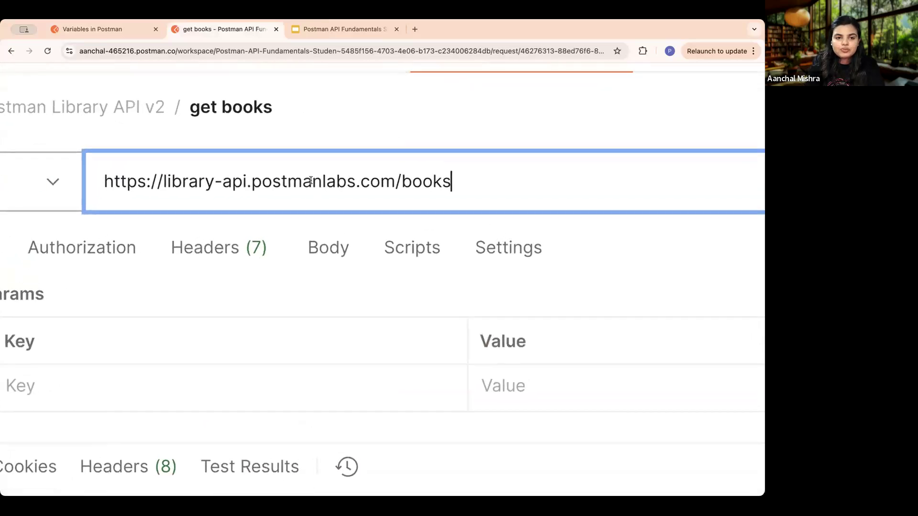
pyautogui.moveTo(414, 181); pyautogui.dragTo(125, 182)
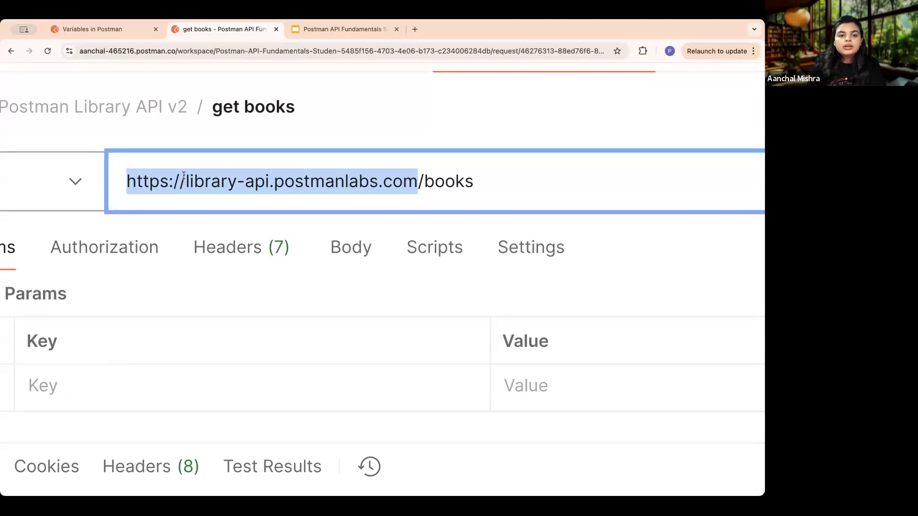
pyautogui.rightClick(191, 179)
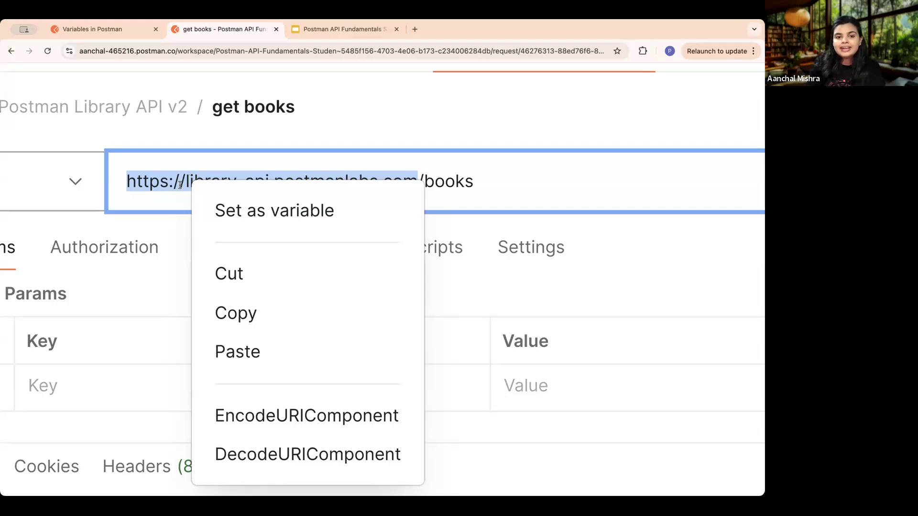
pyautogui.click(328, 216)
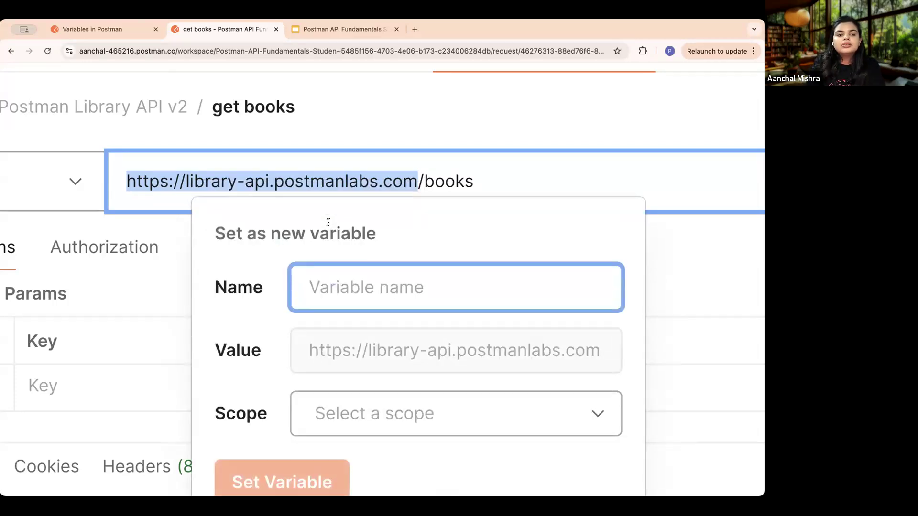
pyautogui.press('super+minus')
pyautogui.press('super+minus')
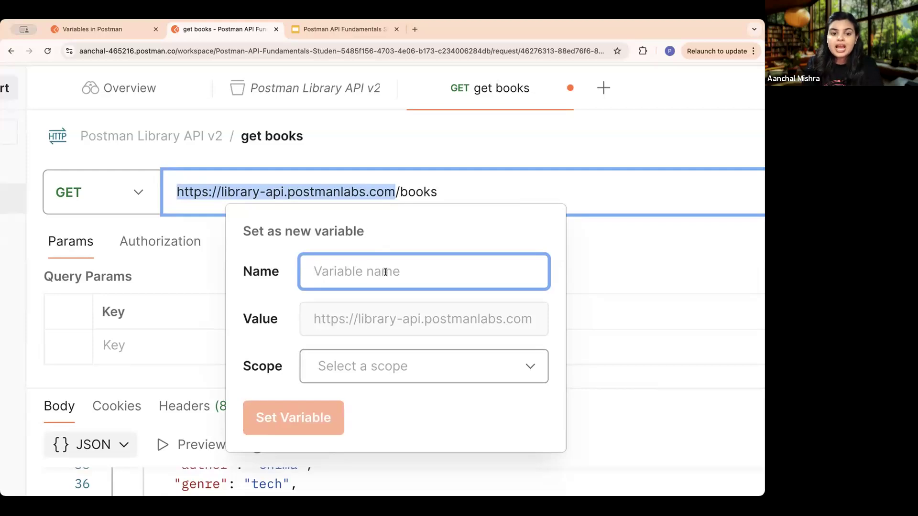
# - Return to the Variables in Postman lesson, read the remaining instructions and copy the variable name "baseUrl" from instruction 4
pyautogui.click(118, 28)
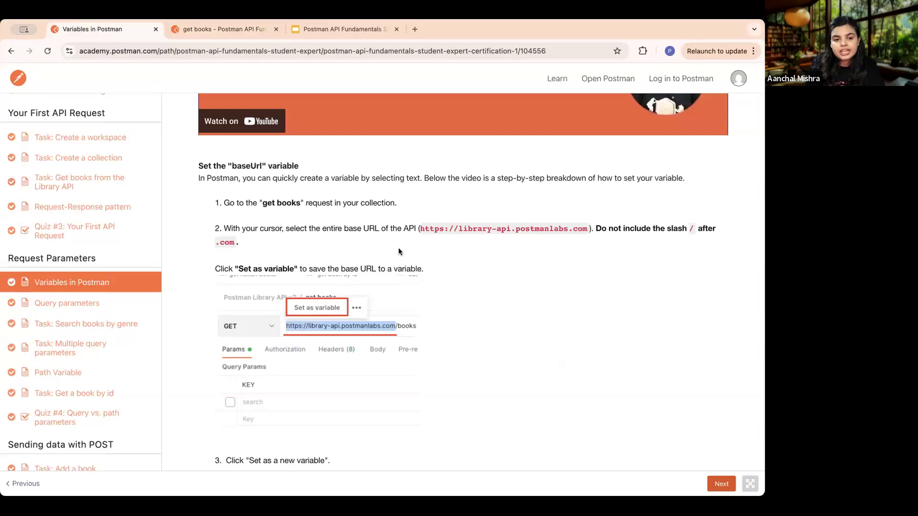
pyautogui.scroll(-3, 399, 251)
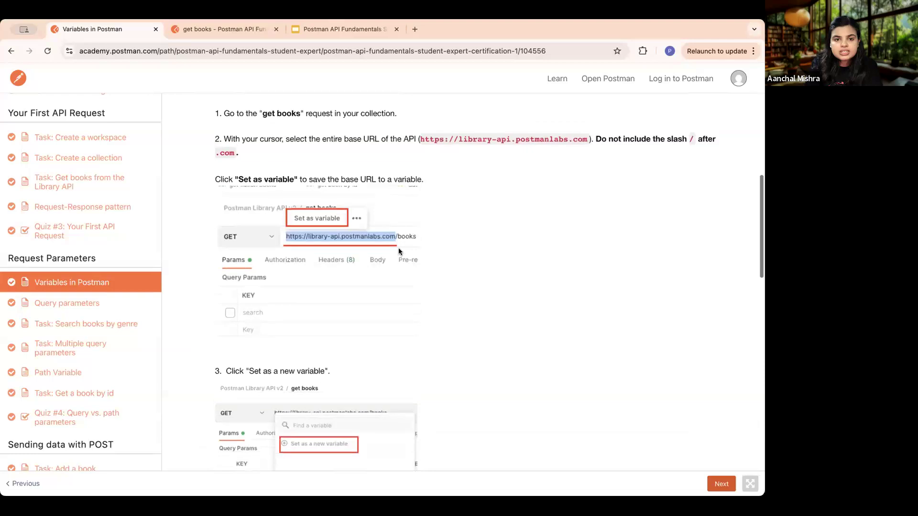
pyautogui.scroll(3, 399, 251)
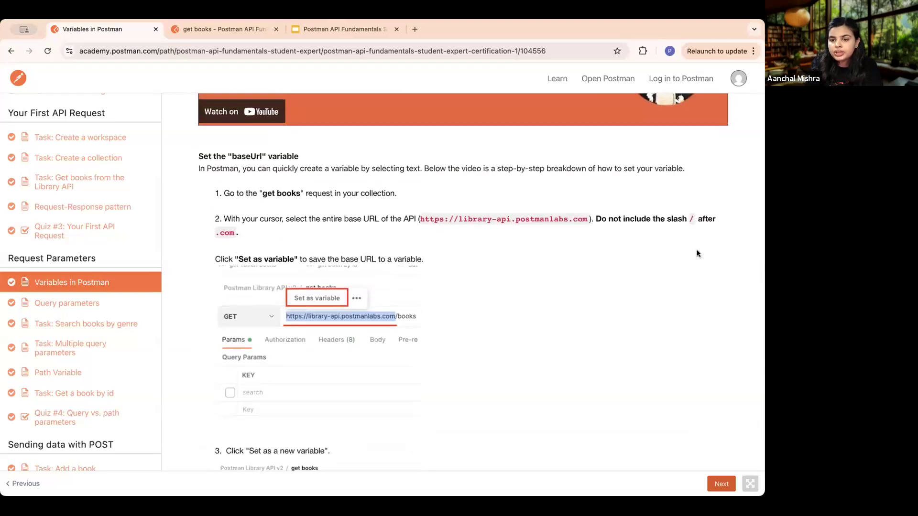
pyautogui.scroll(-3, 480, 311)
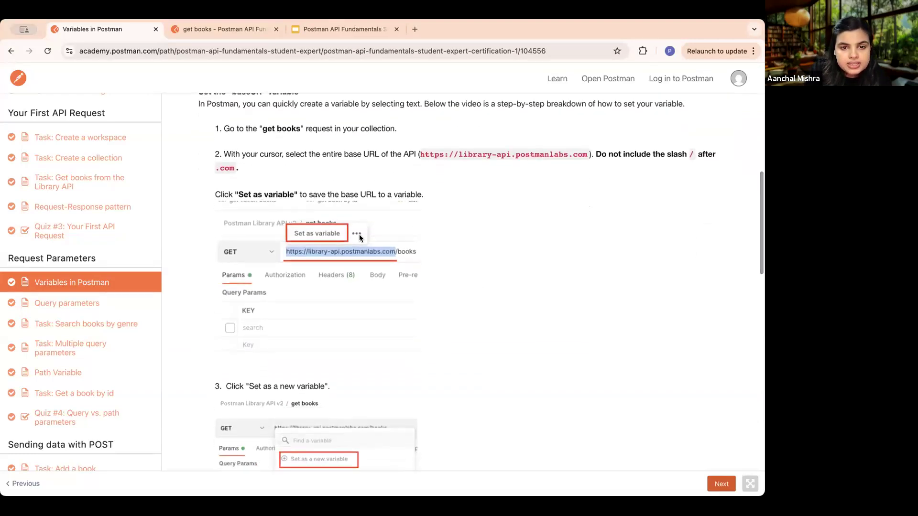
pyautogui.scroll(-7, 359, 323)
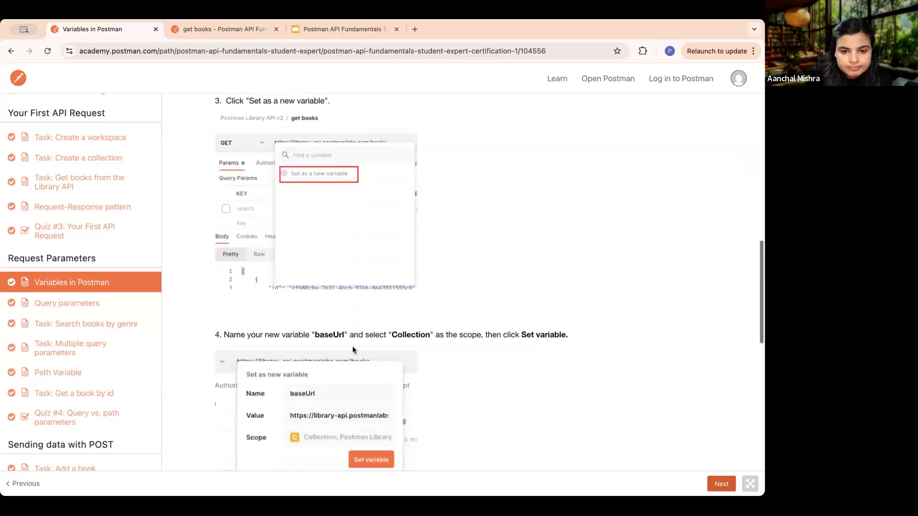
pyautogui.moveTo(343, 335); pyautogui.dragTo(316, 337)
pyautogui.press('super+c')
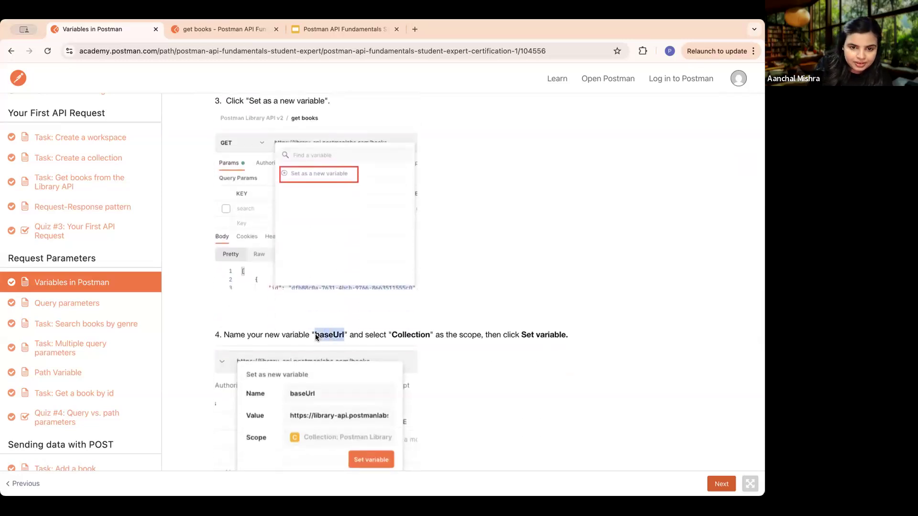
# - Name the new variable baseUrl in the get books request, give it the Collection scope and set it
pyautogui.click(228, 31)
pyautogui.press('super+v')
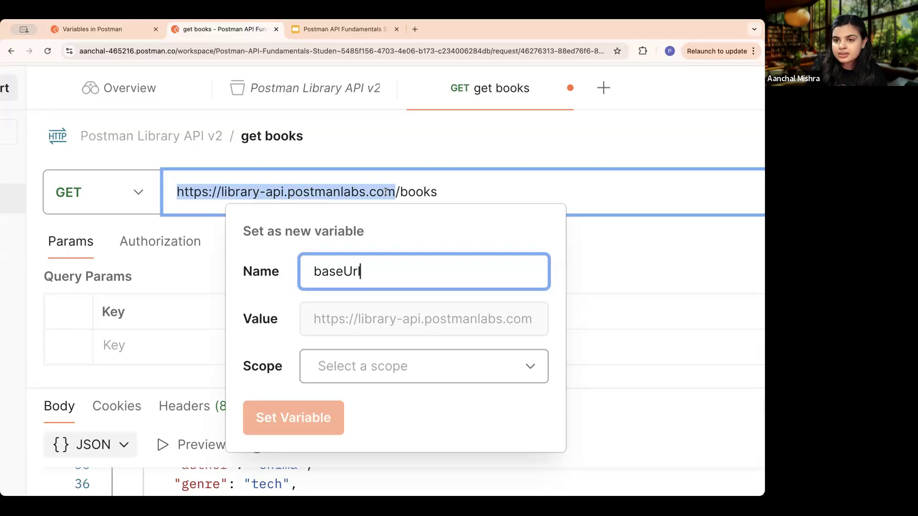
pyautogui.click(487, 366)
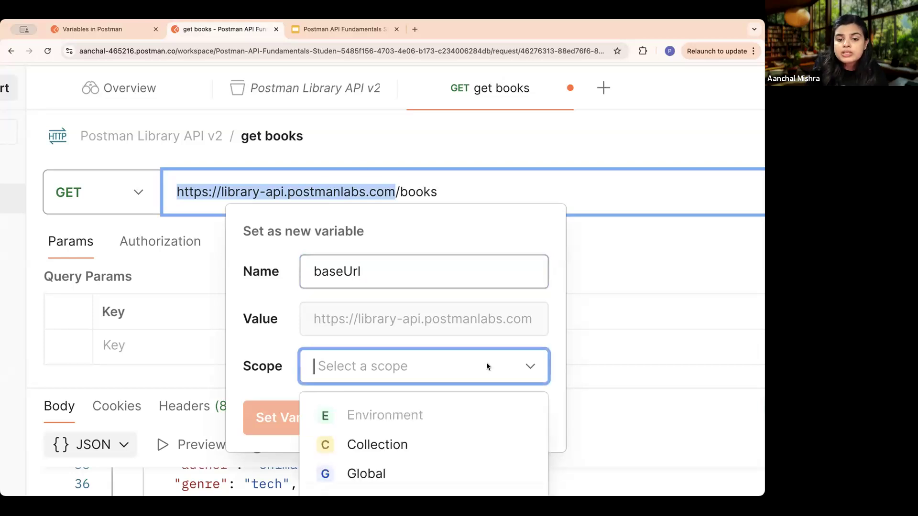
pyautogui.click(401, 442)
pyautogui.press('super+minus')
pyautogui.press('super+minus')
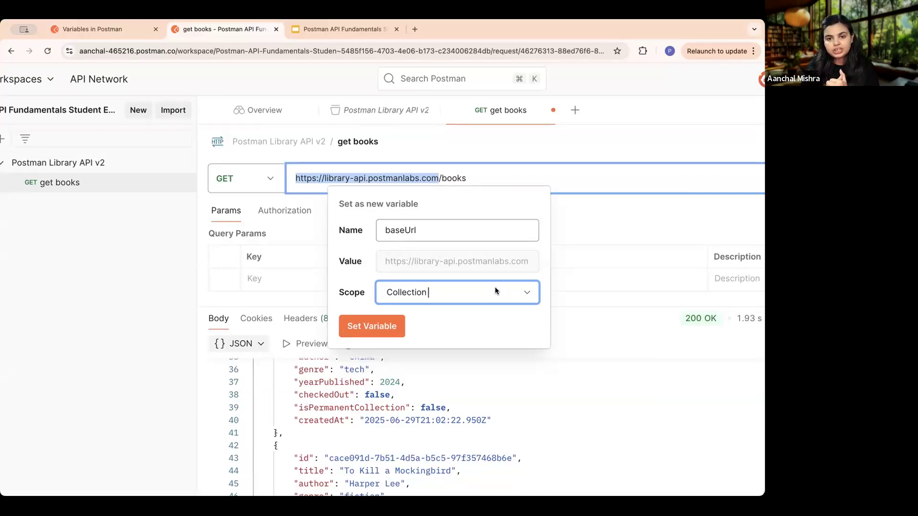
pyautogui.click(494, 289)
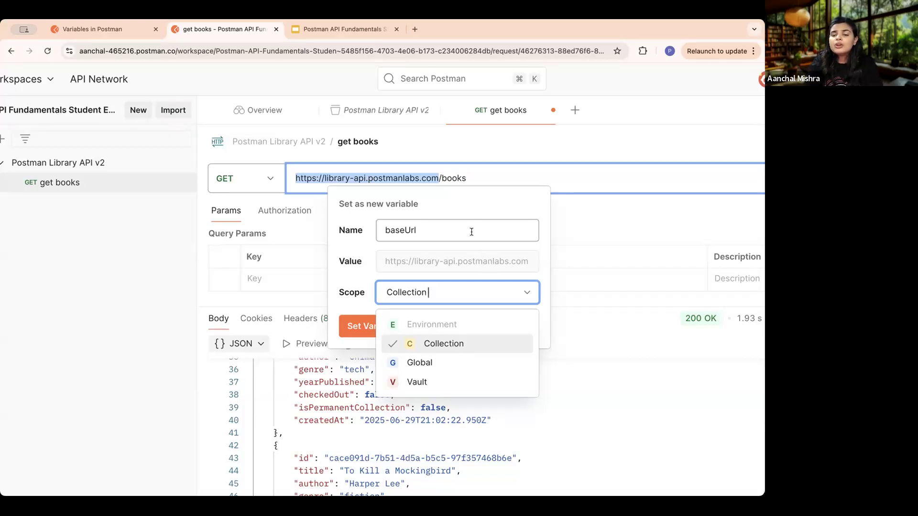
pyautogui.click(468, 338)
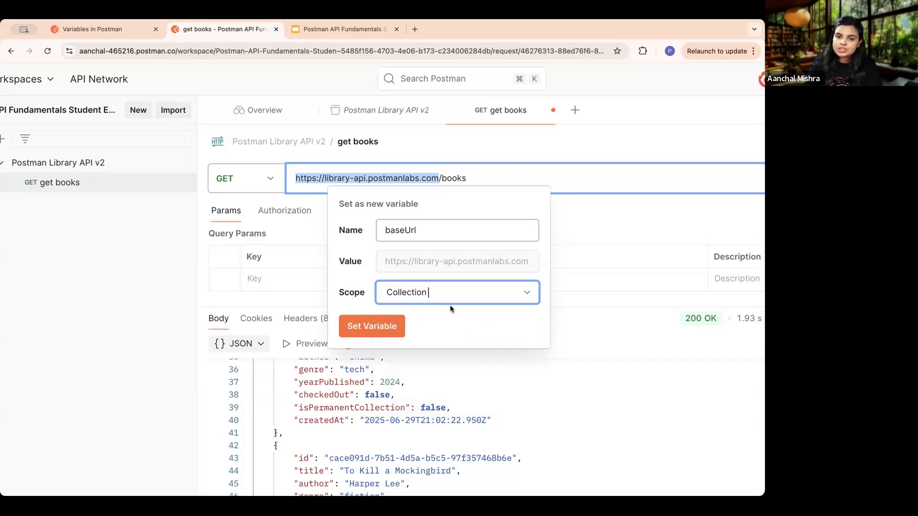
pyautogui.click(365, 328)
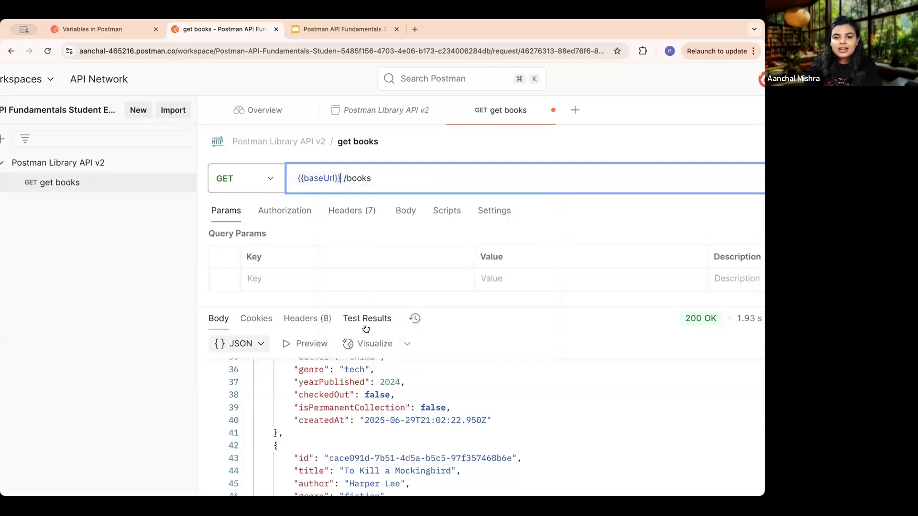
# - Check the value behind baseUrl in the request URL, and read the lesson's notes on Initial Value and Current Value
pyautogui.press('super+minus')
pyautogui.scroll(-3, 366, 329)
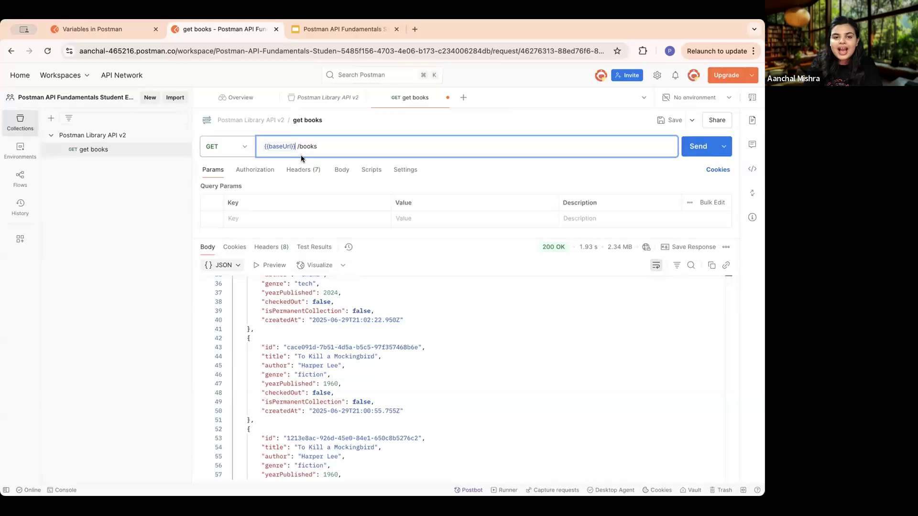
pyautogui.scroll(5, 300, 155)
pyautogui.moveTo(260, 138)
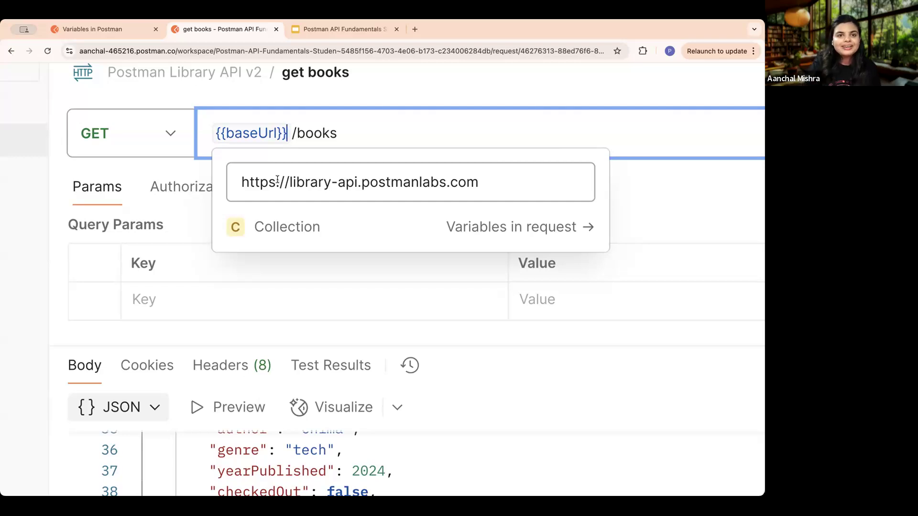
pyautogui.click(104, 27)
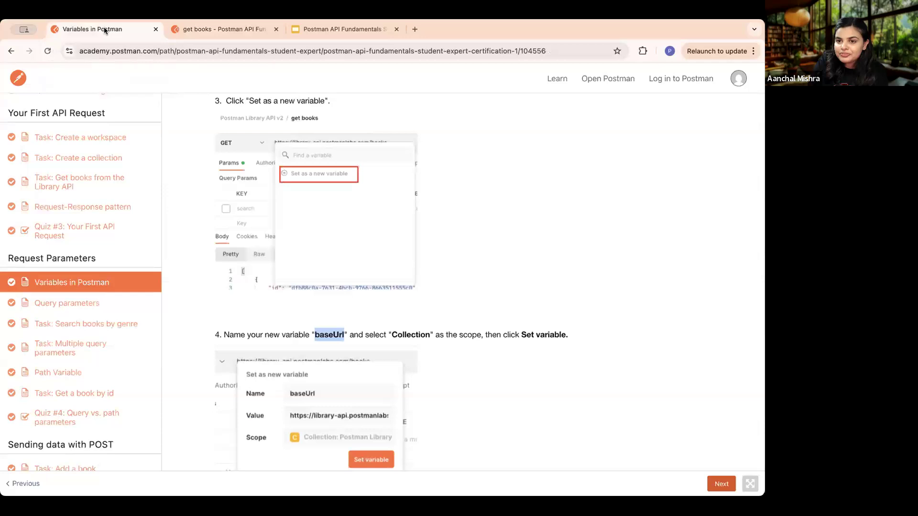
pyautogui.scroll(-20, 403, 285)
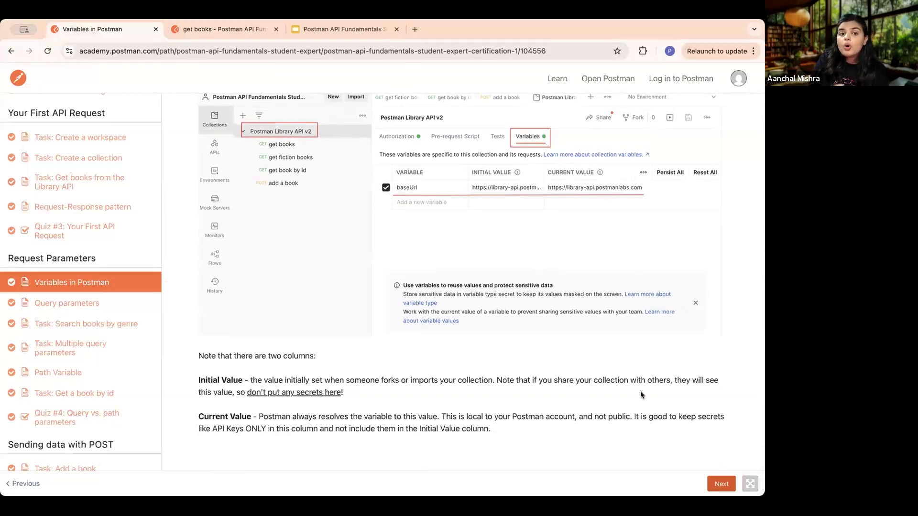
# - Return to the Postman workspace and open the variables of the Postman Library API v2 collection
pyautogui.click(224, 29)
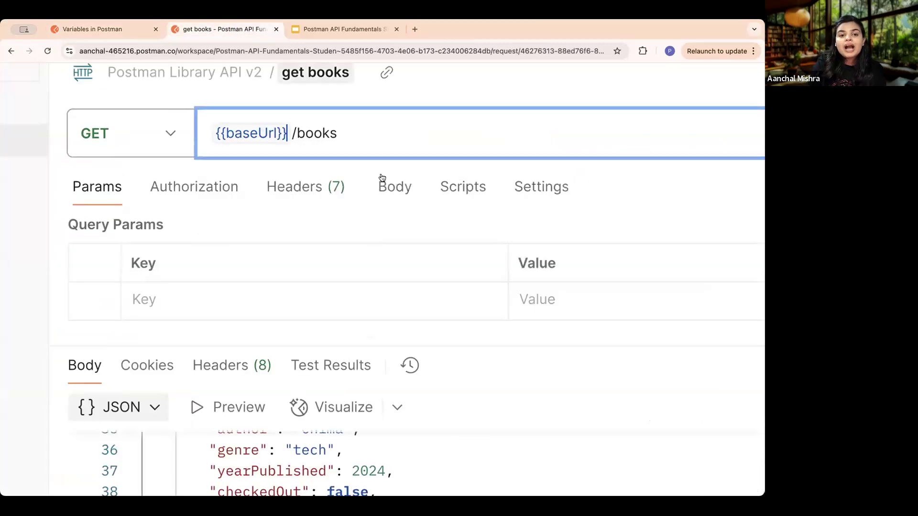
pyautogui.press('super+minus')
pyautogui.press('super+minus')
pyautogui.press('super+minus')
pyautogui.press('super+minus')
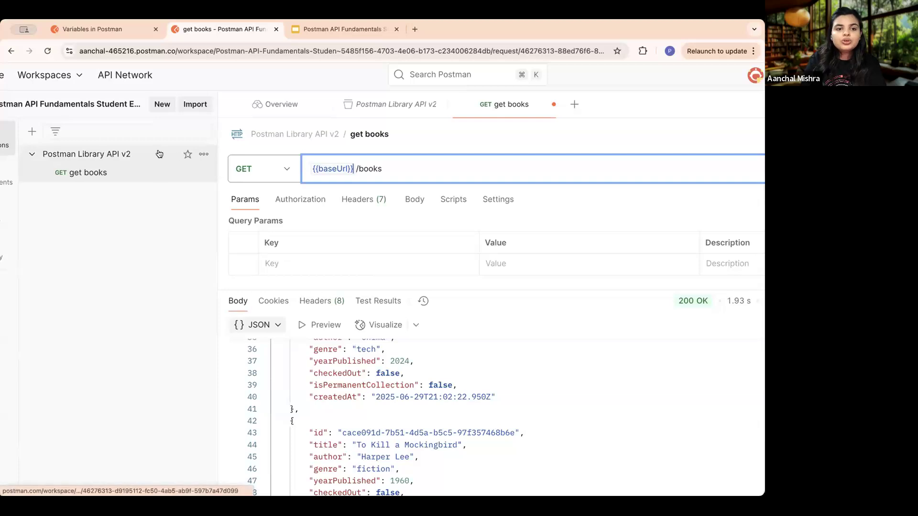
pyautogui.scroll(5, 122, 154)
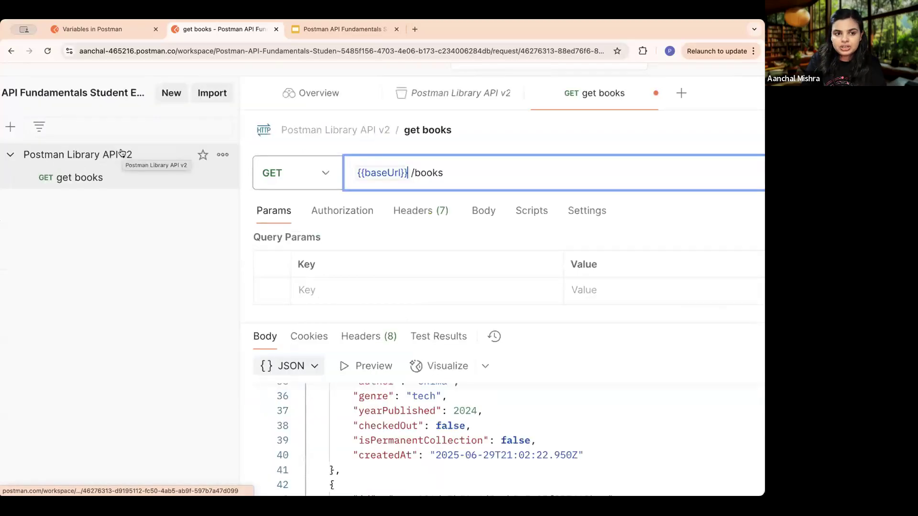
pyautogui.hscroll(-5, 122, 154)
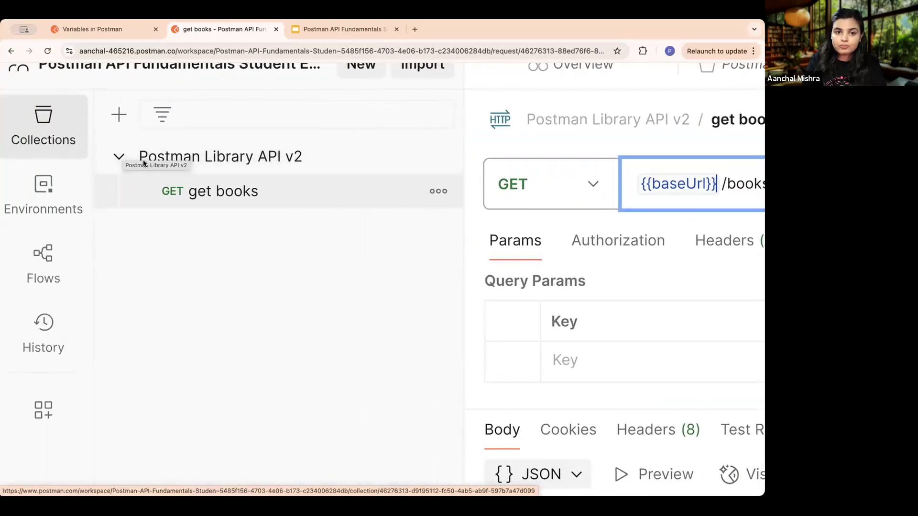
pyautogui.click(308, 158)
pyautogui.hscroll(10, 308, 157)
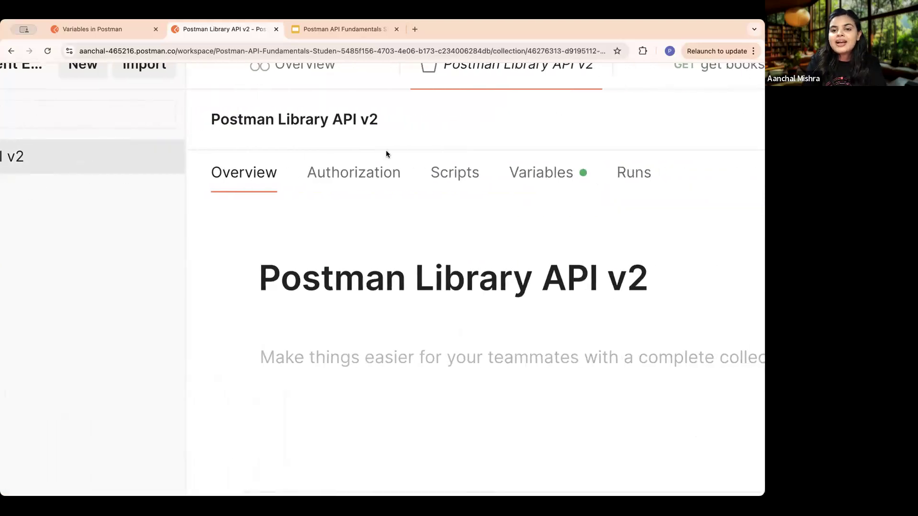
pyautogui.click(512, 176)
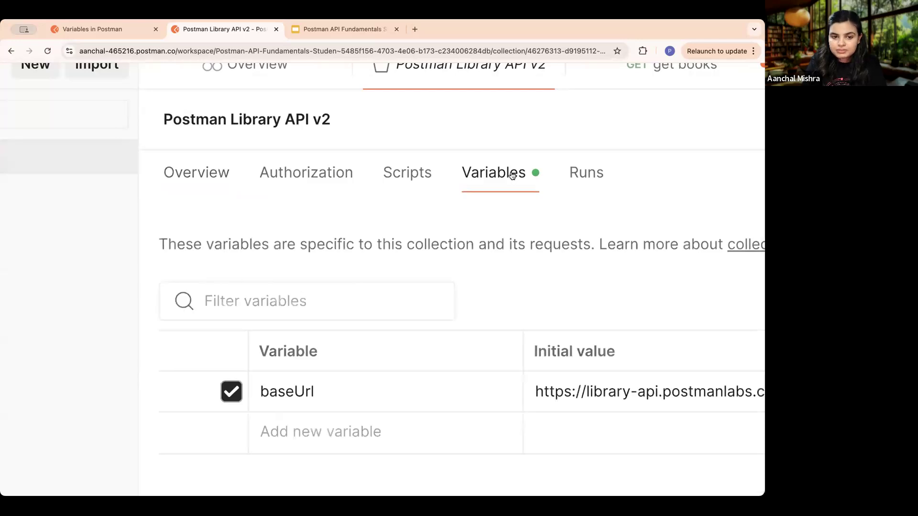
# - Examine the initial and current values of the baseUrl collection variable
pyautogui.scroll(-4, 586, 260)
pyautogui.hscroll(4, 586, 260)
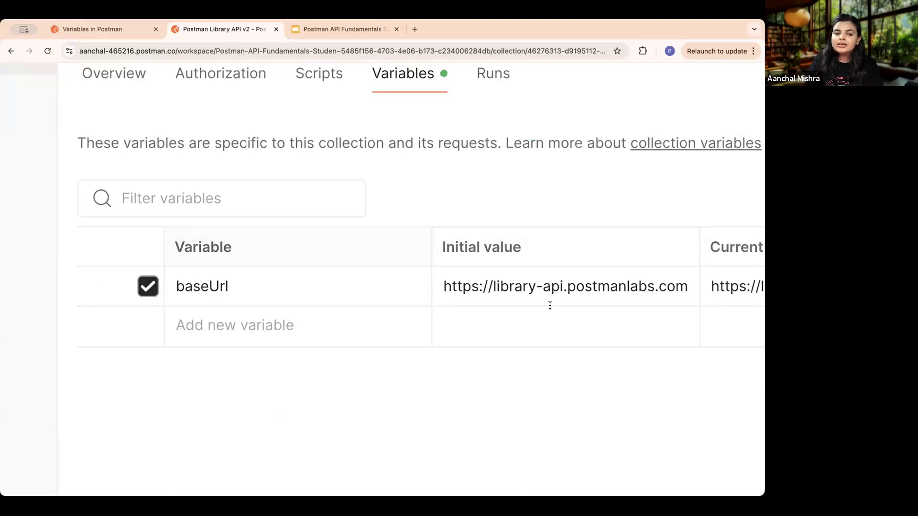
pyautogui.hscroll(5, 549, 305)
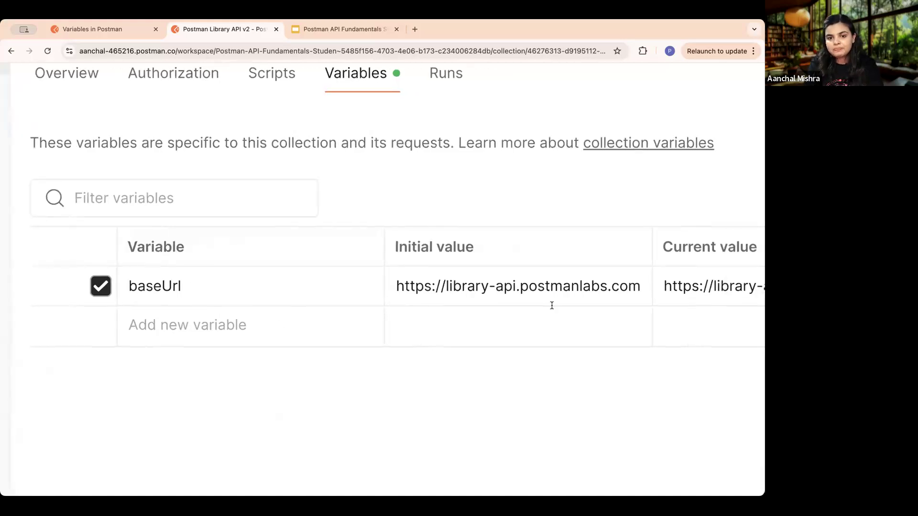
pyautogui.scroll(-5, 551, 305)
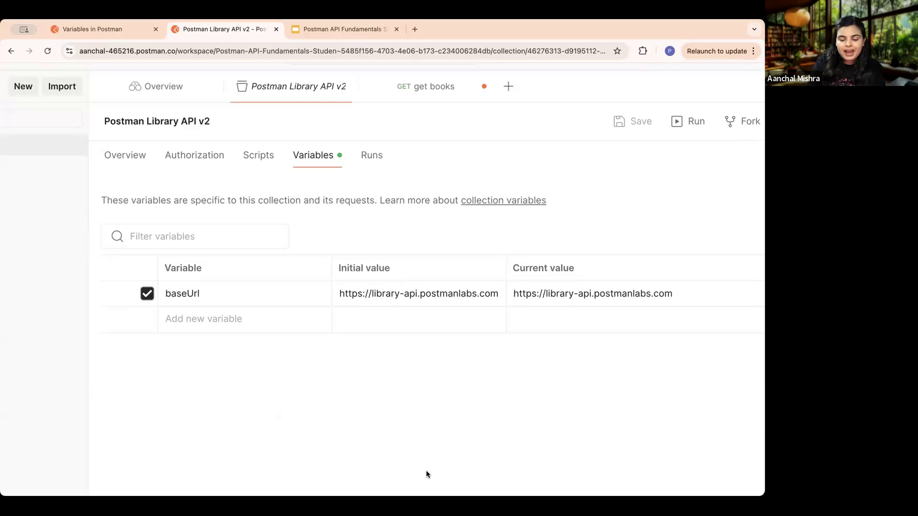
# - Return to the course, advance to the Query parameters lesson and read through to "When to use query parameters?"
pyautogui.click(105, 30)
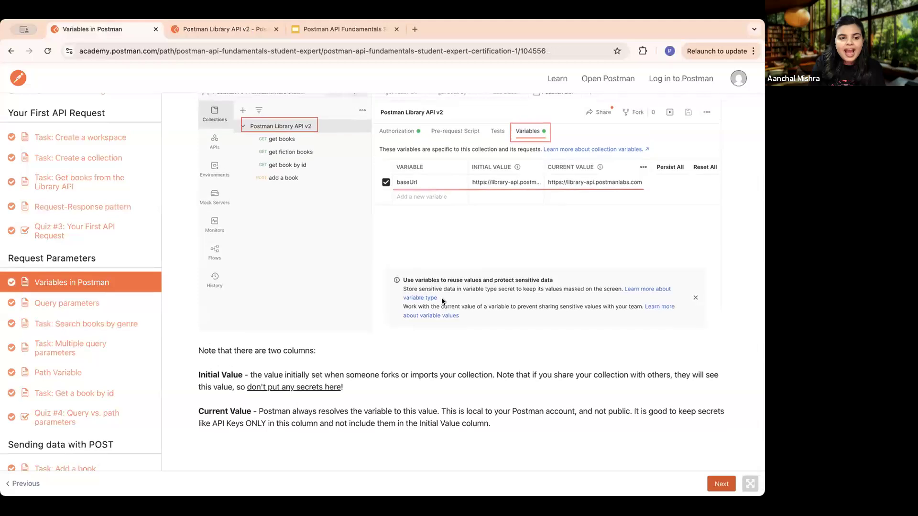
pyautogui.click(724, 485)
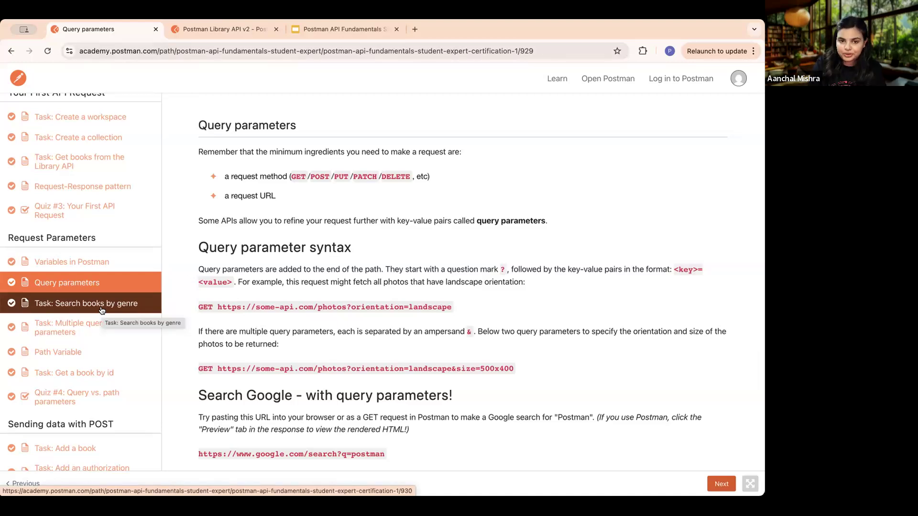
pyautogui.scroll(-3, 480, 334)
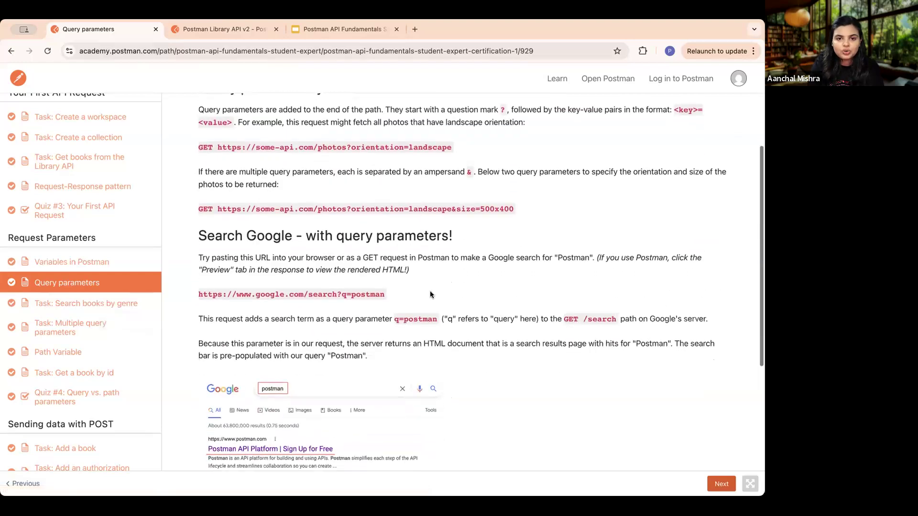
pyautogui.scroll(-5, 484, 247)
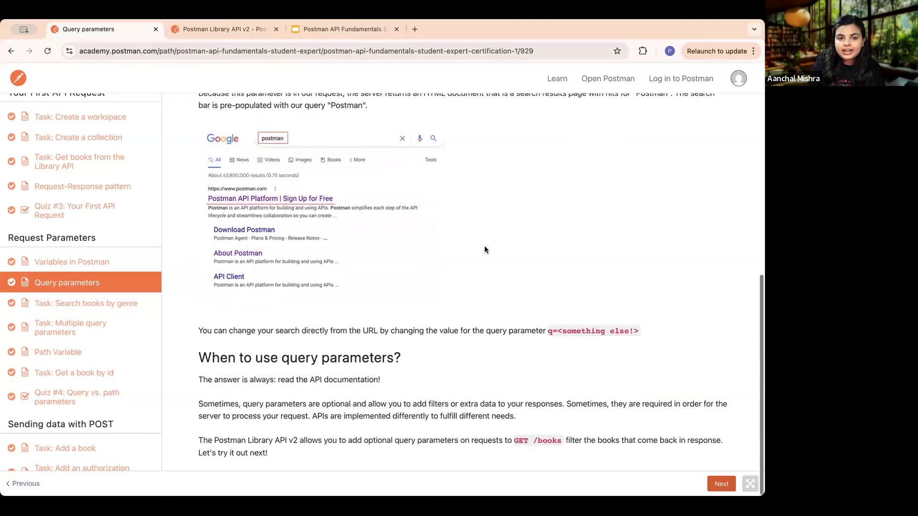
# - Review the query parameter examples, then open the course's "Task: Search books by genre" lesson and read its instructions
pyautogui.scroll(5, 484, 249)
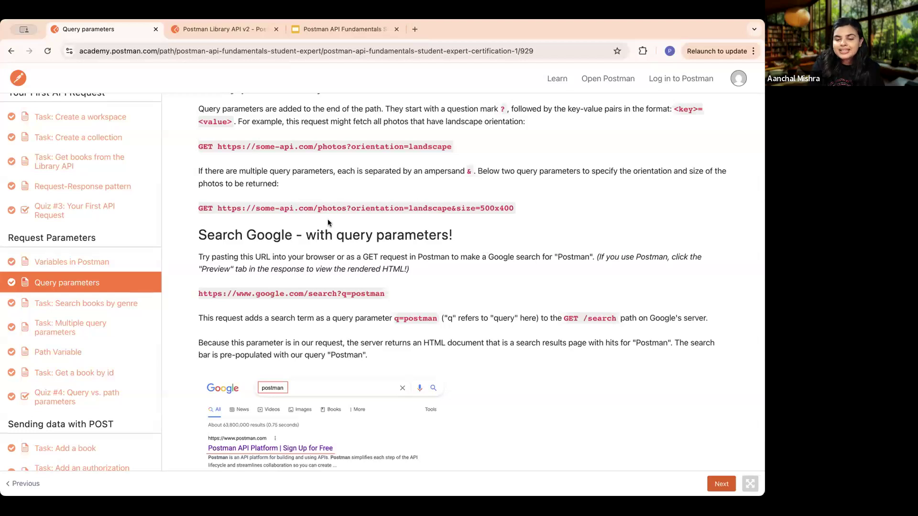
pyautogui.click(97, 305)
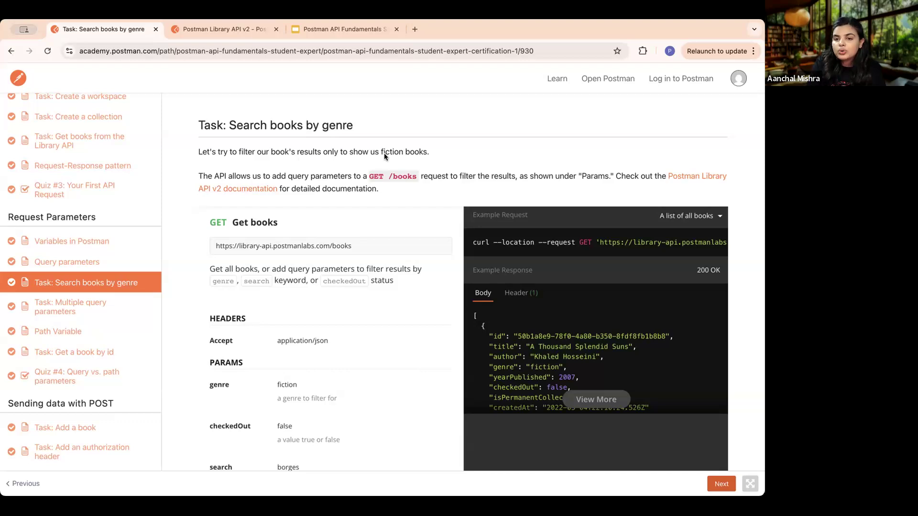
pyautogui.scroll(-9, 380, 224)
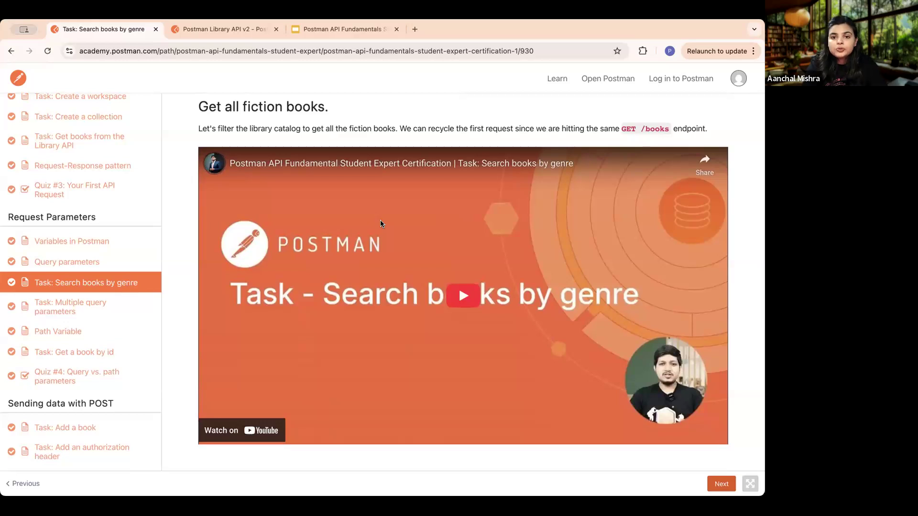
pyautogui.scroll(-6, 381, 224)
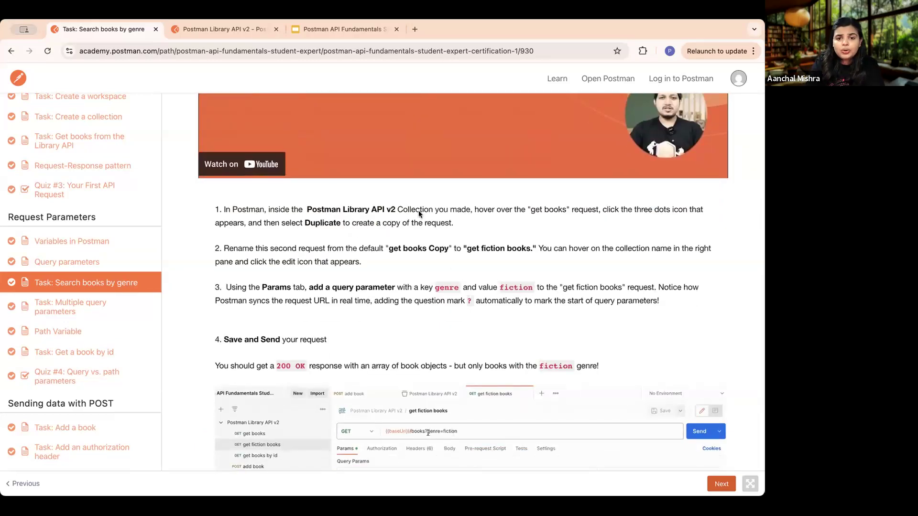
# - Switch to the Postman workspace, open the get books request and save its pending changes
pyautogui.click(237, 25)
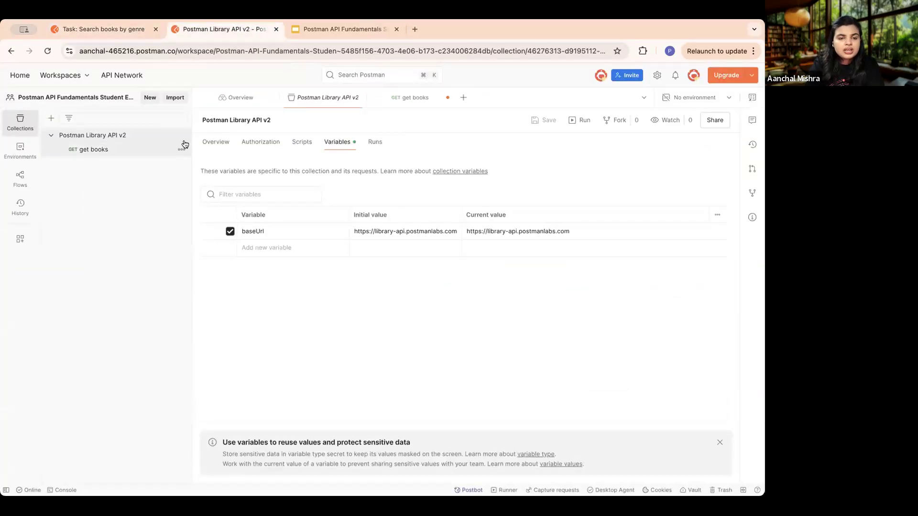
pyautogui.scroll(5, 154, 149)
pyautogui.hscroll(-4, 153, 149)
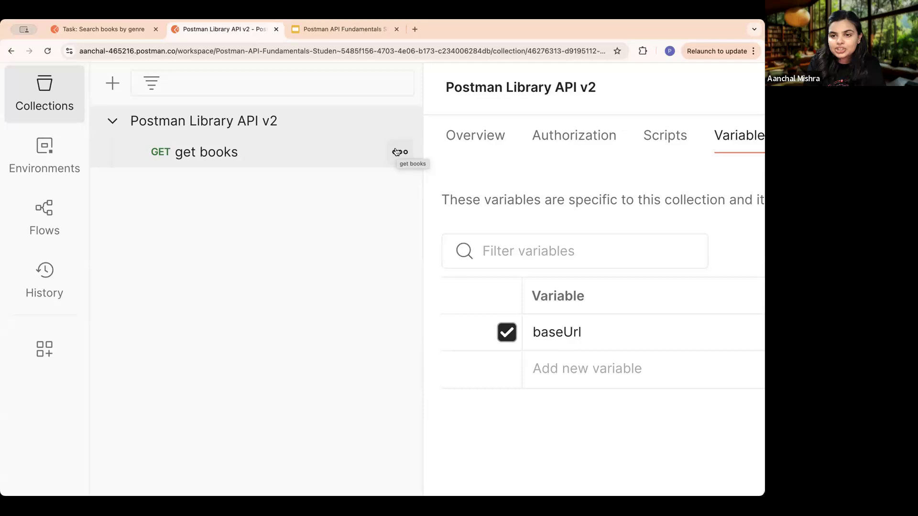
pyautogui.click(398, 152)
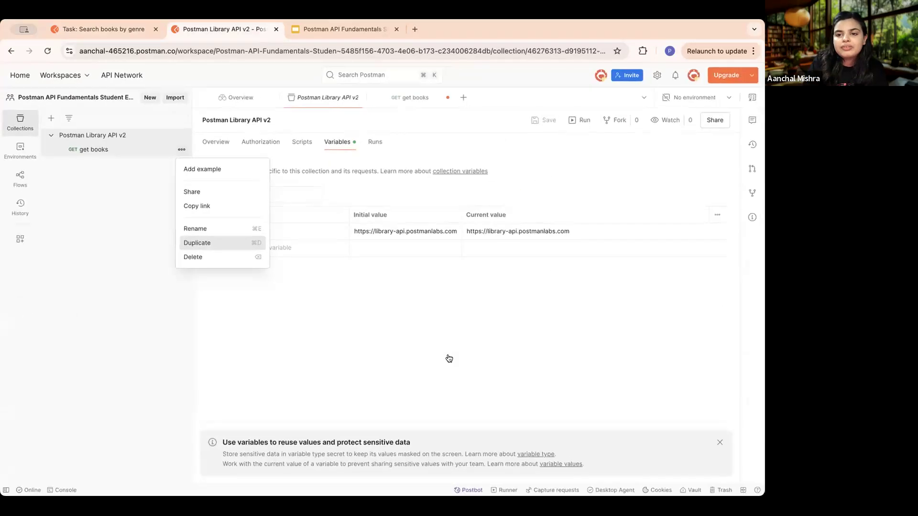
pyautogui.click(87, 150)
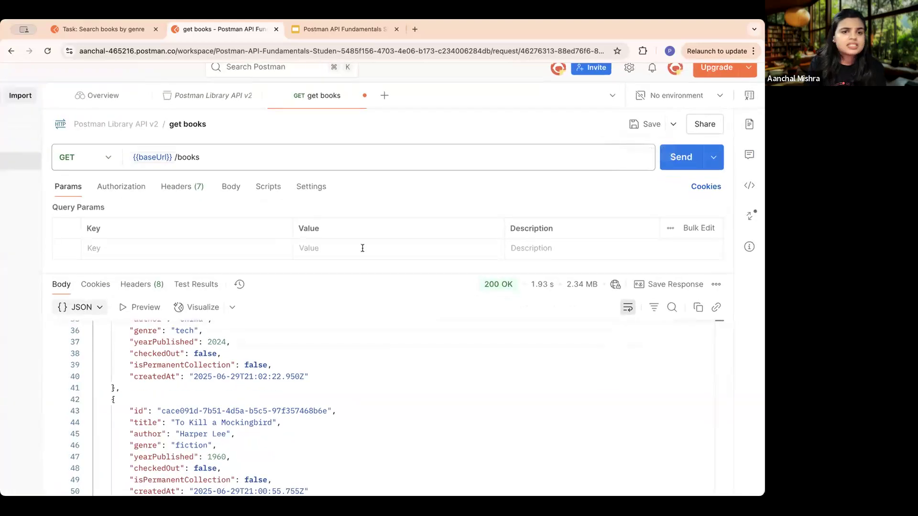
pyautogui.scroll(-2, 362, 248)
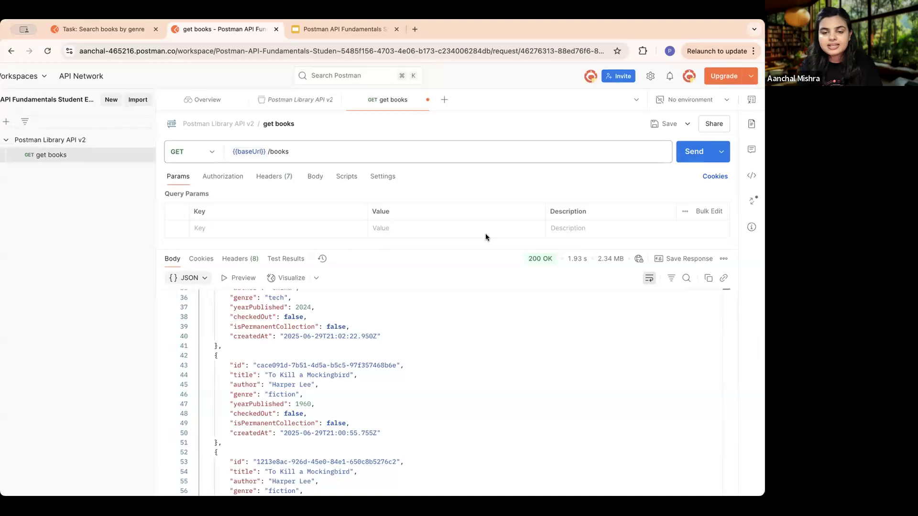
pyautogui.click(659, 125)
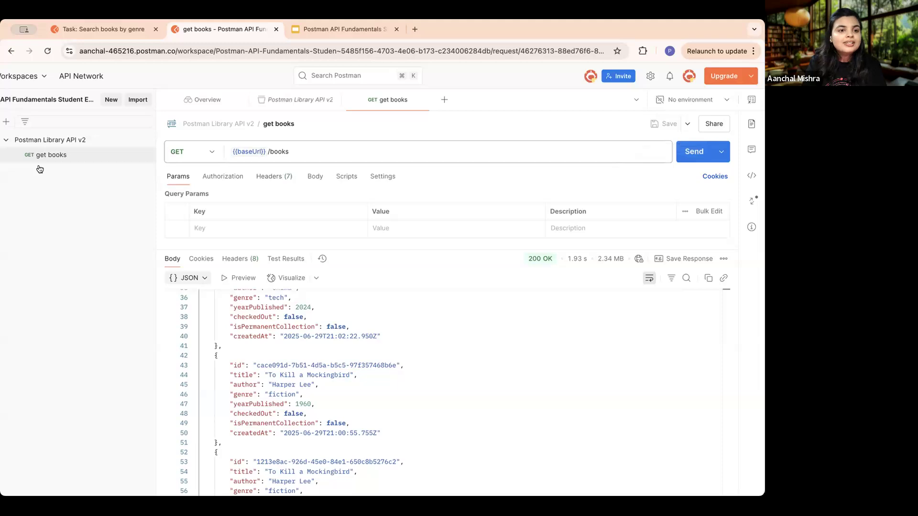
# - Duplicate the get books request inside the Postman Library API v2 collection
pyautogui.scroll(5, 40, 168)
pyautogui.scroll(1, 40, 169)
pyautogui.hscroll(-5, 40, 169)
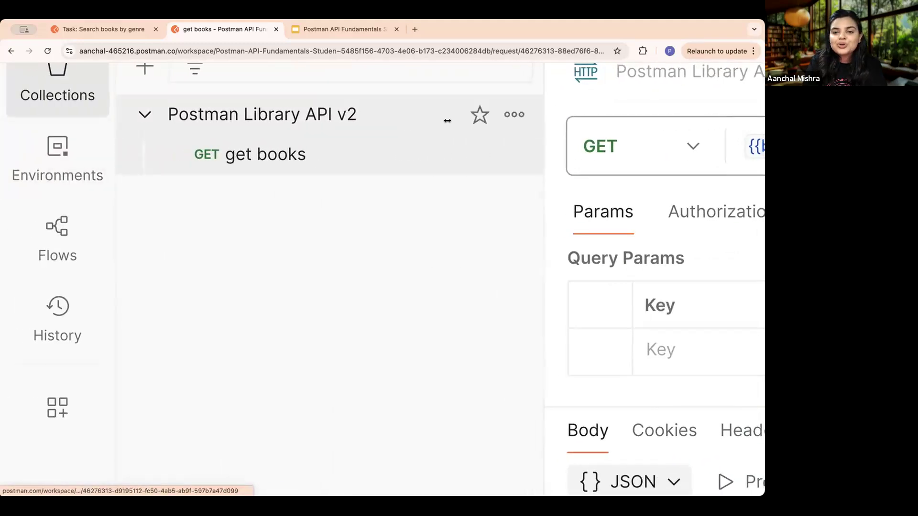
pyautogui.click(513, 158)
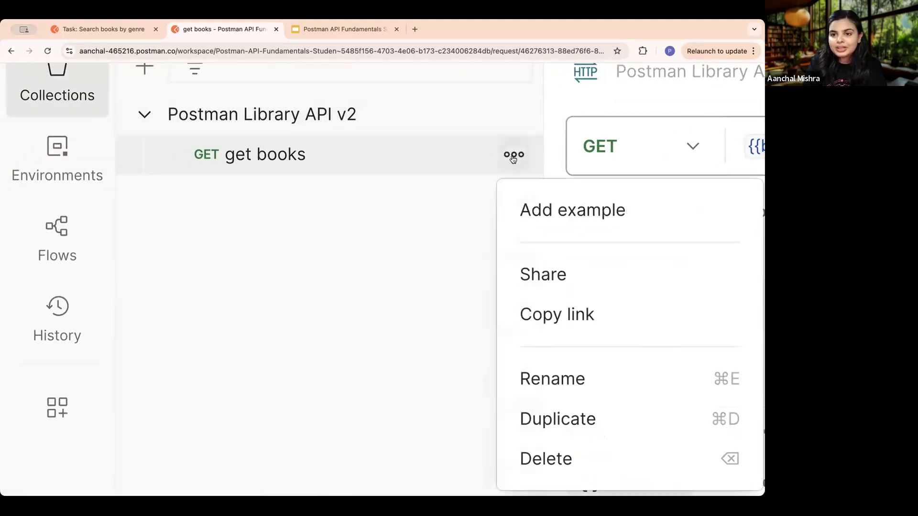
pyautogui.scroll(-2, 565, 398)
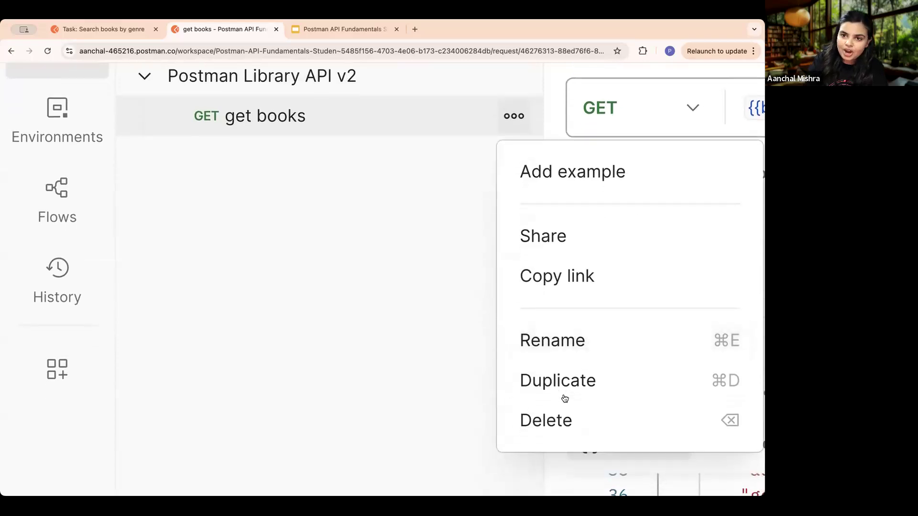
pyautogui.hscroll(2, 564, 398)
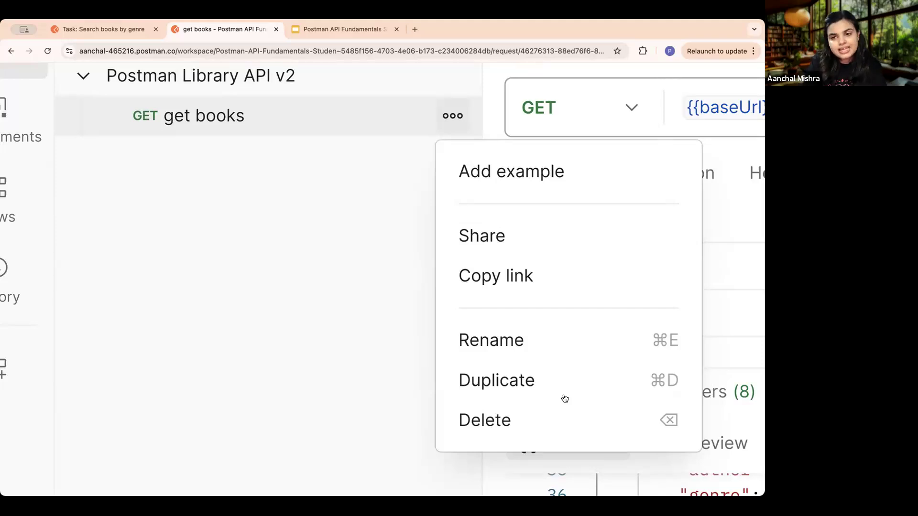
pyautogui.click(573, 378)
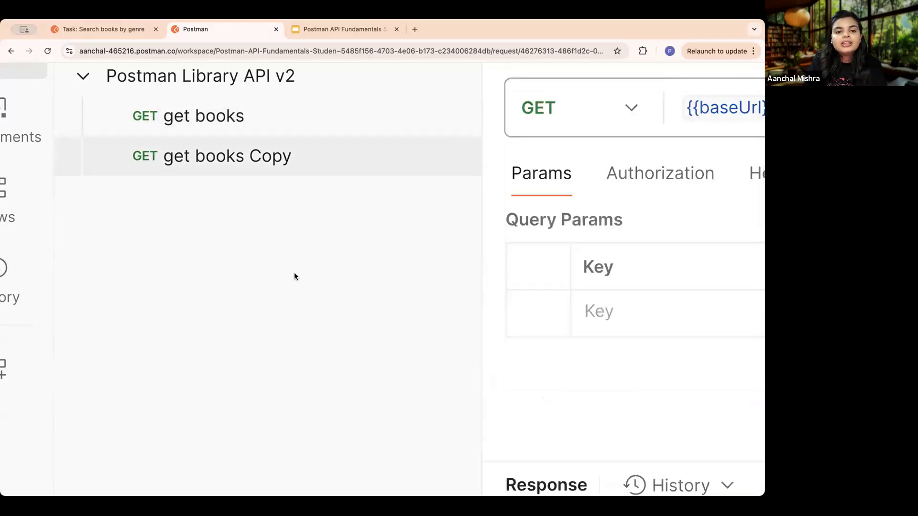
# - Rename the duplicated request to "get fiction books"
pyautogui.scroll(-4, 294, 276)
pyautogui.scroll(-3, 294, 272)
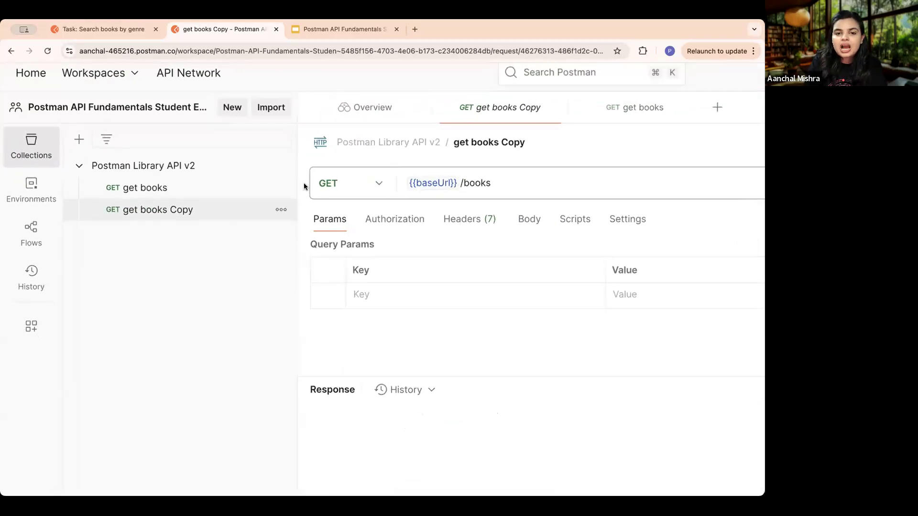
pyautogui.click(520, 143)
pyautogui.click(521, 142)
pyautogui.press('BackSpace')
pyautogui.press('BackSpace')
pyautogui.press('BackSpace')
pyautogui.press('BackSpace')
pyautogui.press('BackSpace')
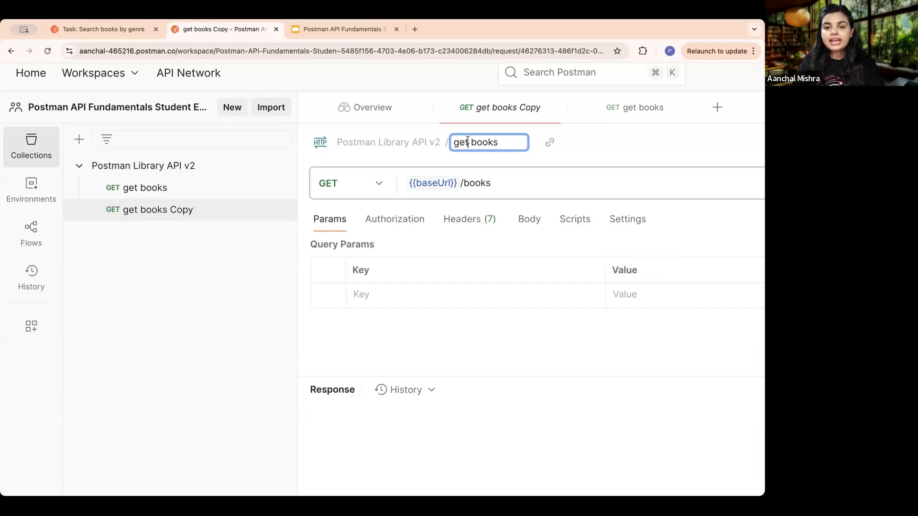
pyautogui.write('fiction')
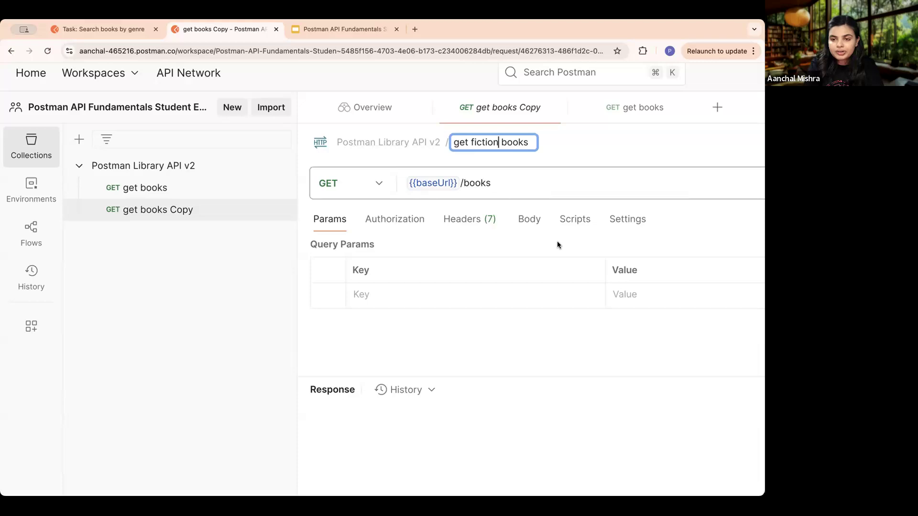
pyautogui.press('super+0')
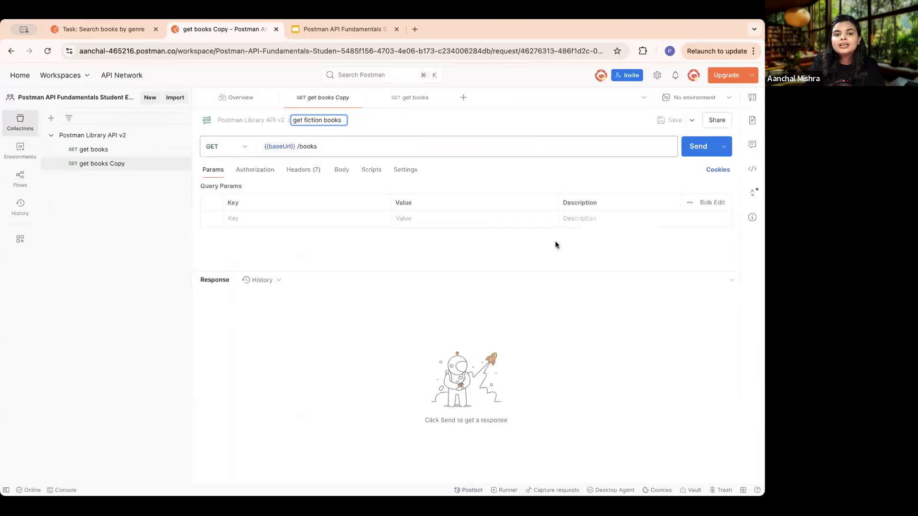
pyautogui.click(460, 123)
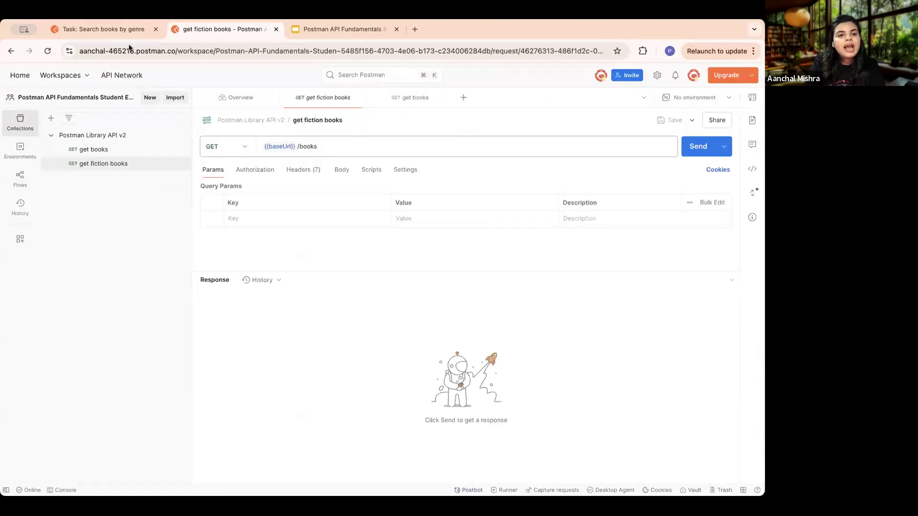
# - Return to the course lesson and read the instructions on adding the query parameter, saving and sending the request
pyautogui.click(101, 30)
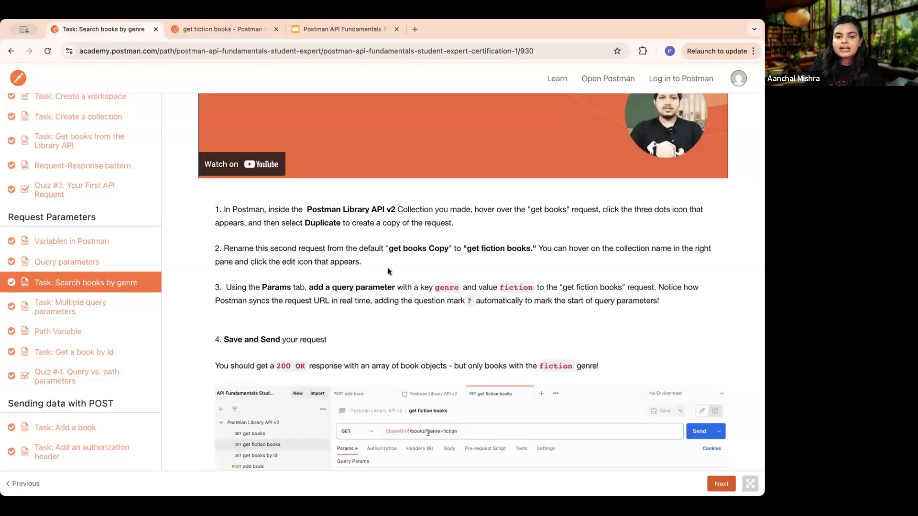
pyautogui.scroll(-5, 388, 271)
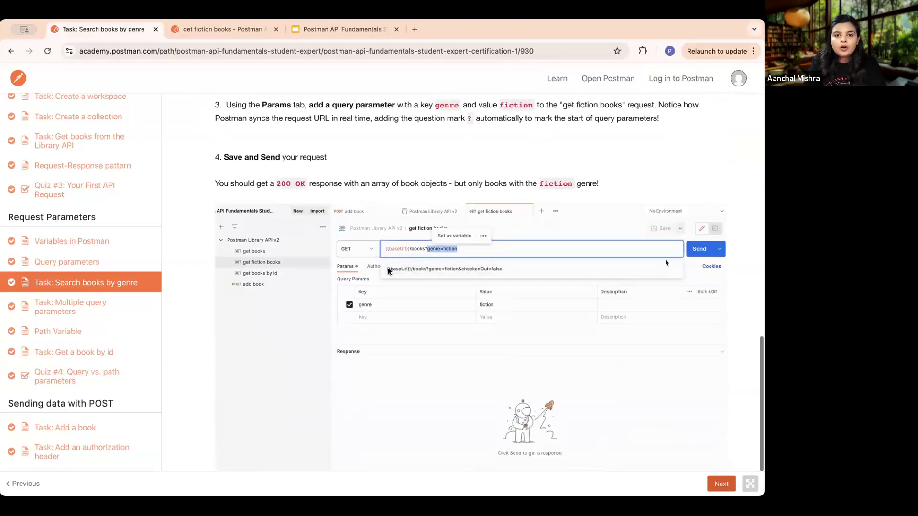
pyautogui.scroll(2, 388, 271)
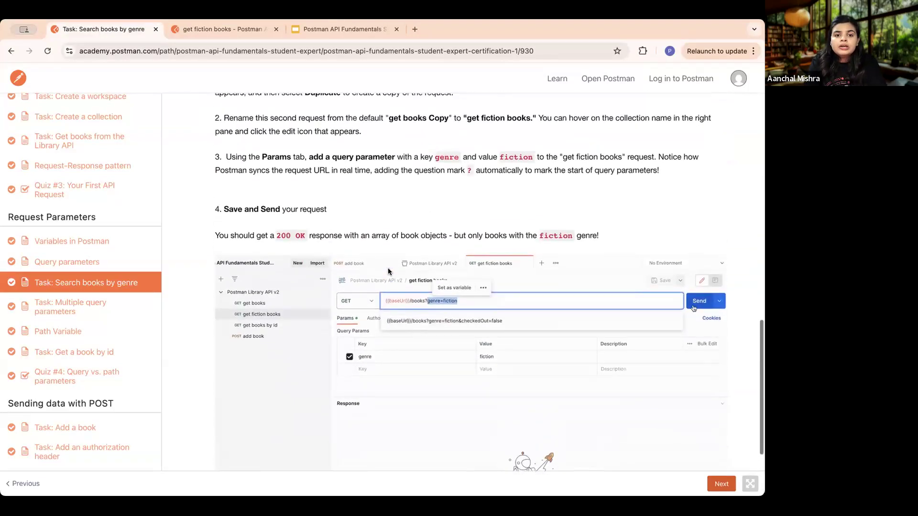
# - Switch back to Postman and add a query parameter with the key genre to the get fiction books request
pyautogui.click(225, 30)
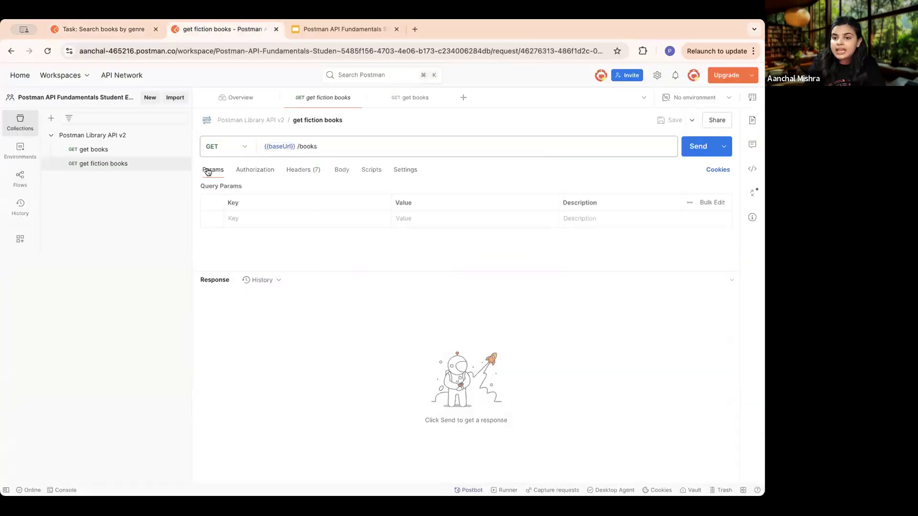
pyautogui.scroll(5, 210, 171)
pyautogui.hscroll(5, 302, 180)
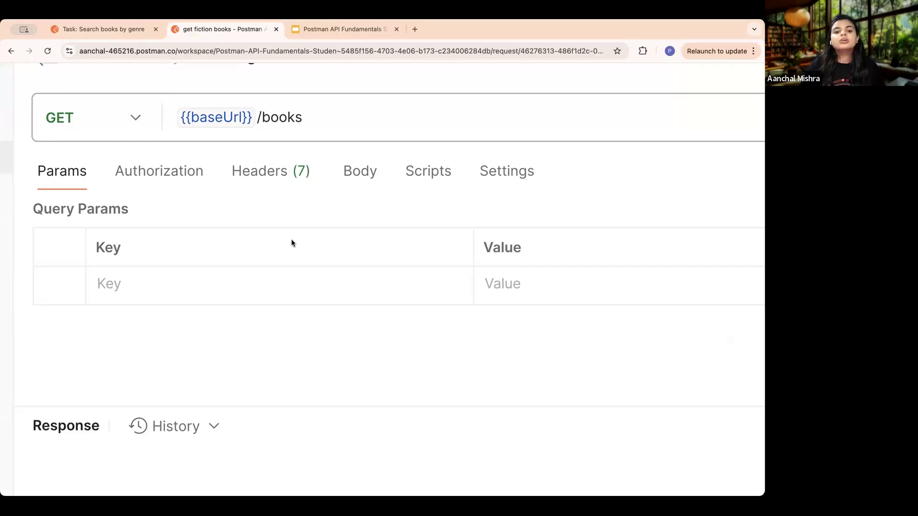
pyautogui.click(176, 283)
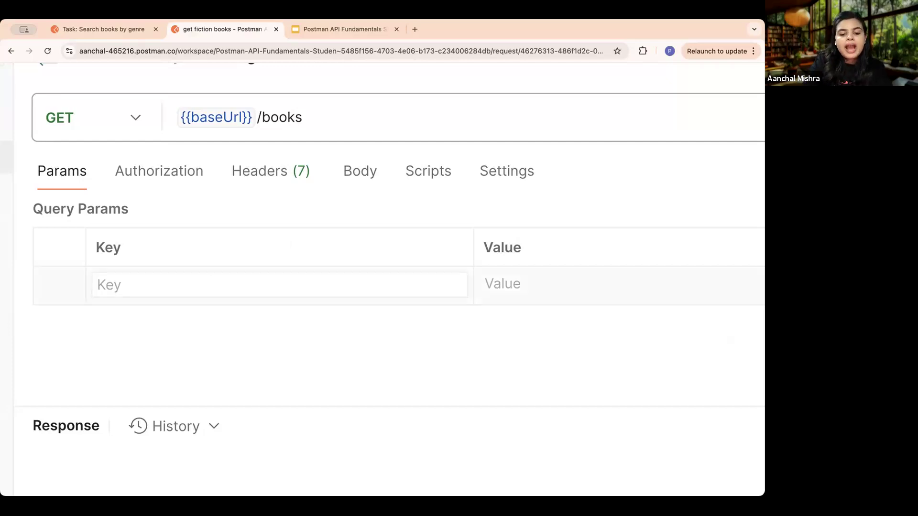
pyautogui.write('genre')
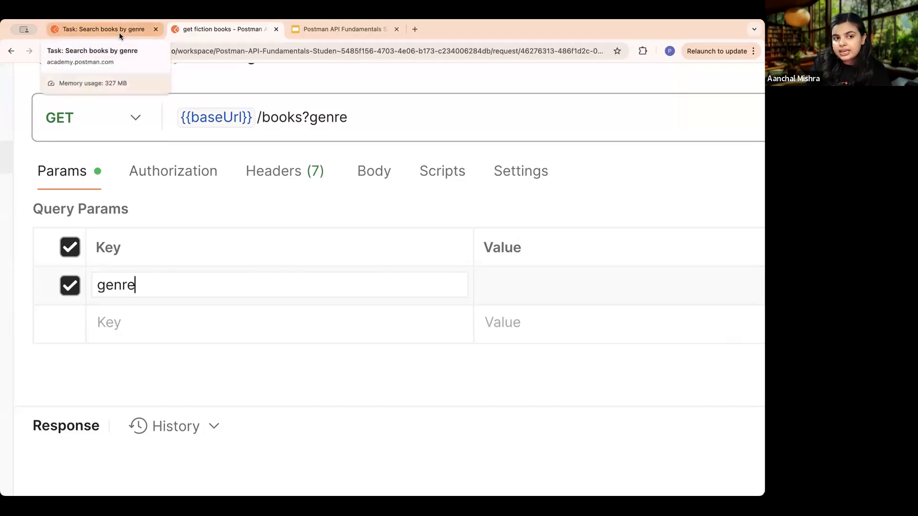
# - Copy the value fiction from step 3 of the course lesson and enter it as the genre parameter's value in Postman
pyautogui.click(119, 30)
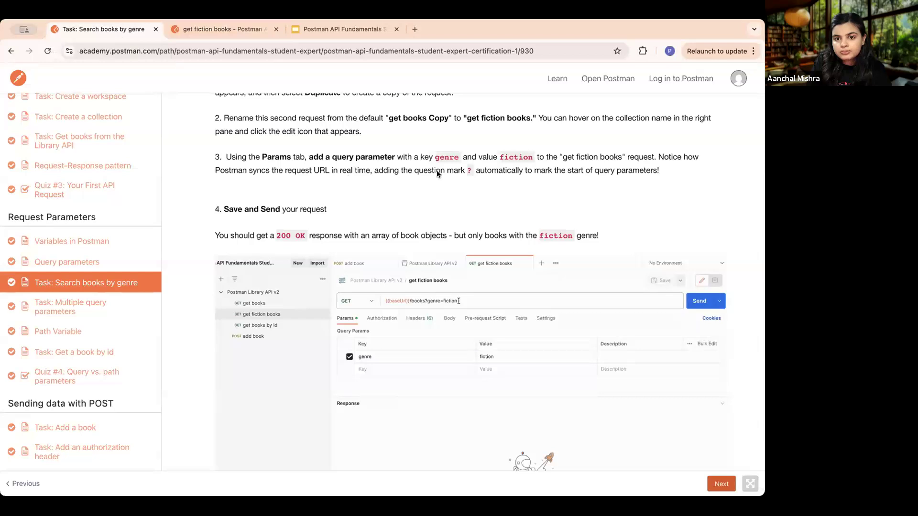
pyautogui.moveTo(458, 156); pyautogui.dragTo(432, 159)
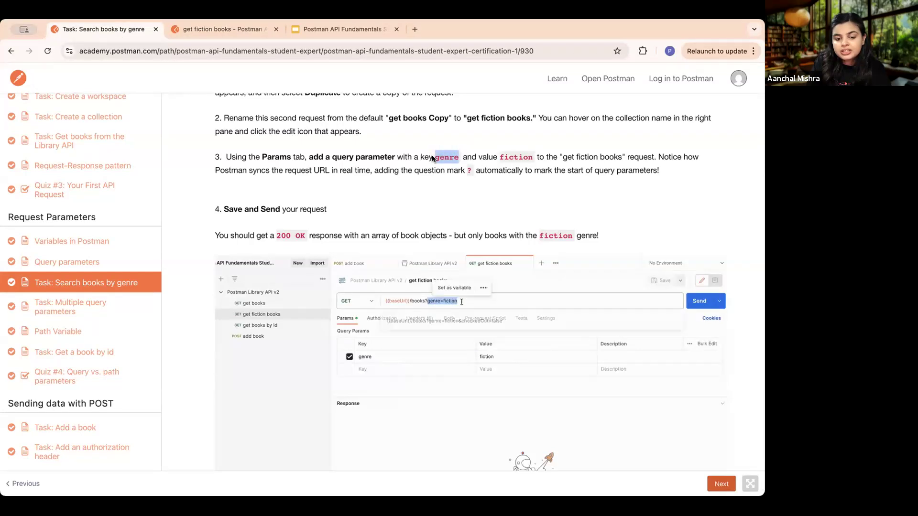
pyautogui.click(529, 155)
pyautogui.moveTo(530, 154); pyautogui.dragTo(500, 157)
pyautogui.press('super+c')
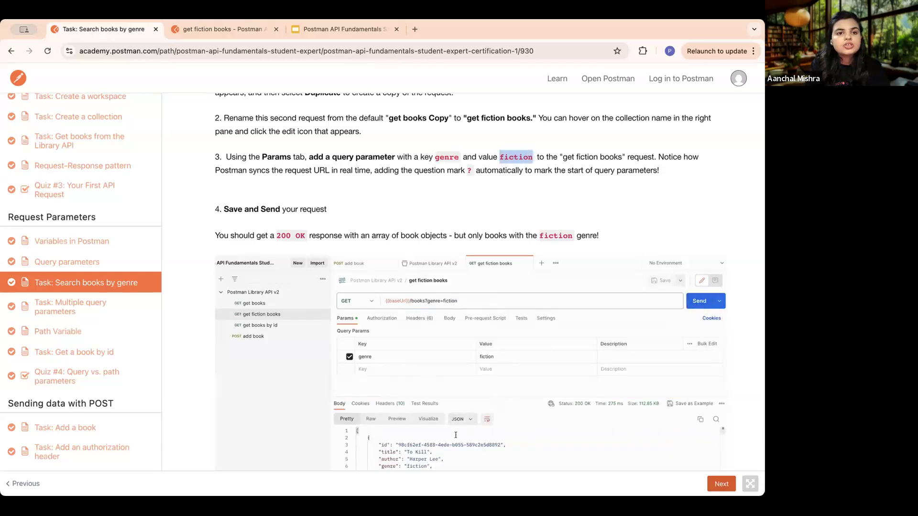
pyautogui.click(220, 30)
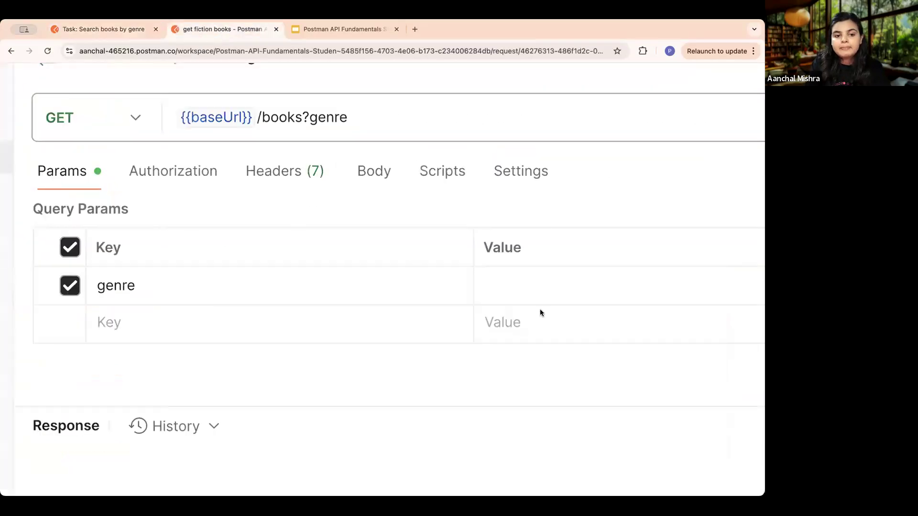
pyautogui.hscroll(3, 540, 313)
pyautogui.click(477, 284)
pyautogui.press('super+v')
pyautogui.hscroll(-4, 383, 267)
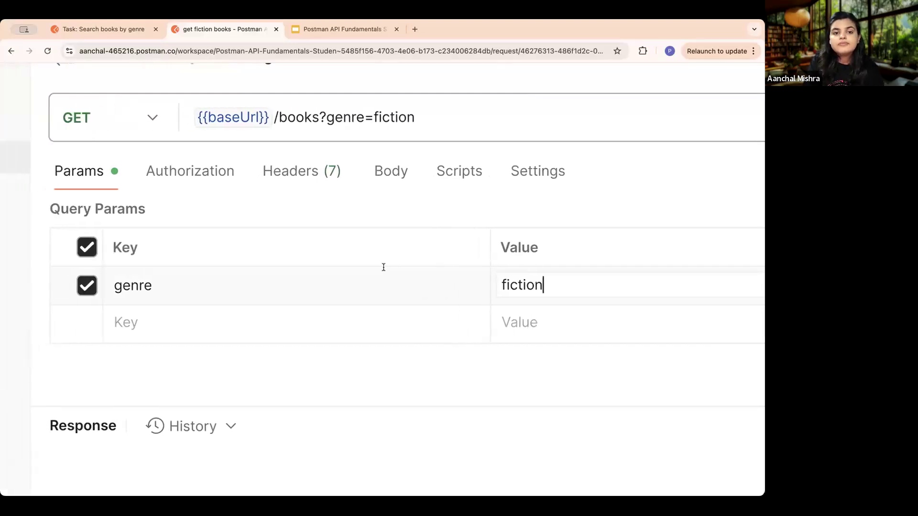
# - Examine the complete request URL of get fiction books, highlighting it from {{baseUrl}} through the genre query parameter
pyautogui.scroll(-1, 374, 274)
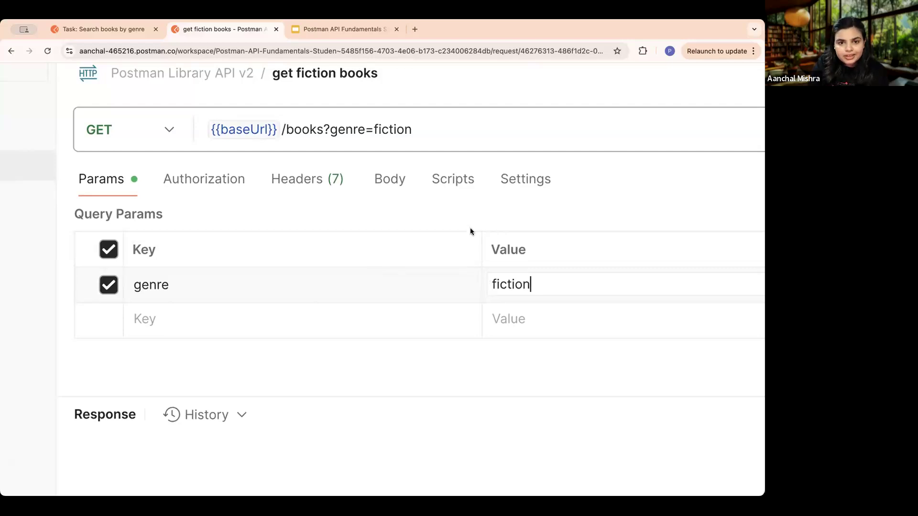
pyautogui.scroll(1, 470, 227)
pyautogui.hscroll(1, 338, 148)
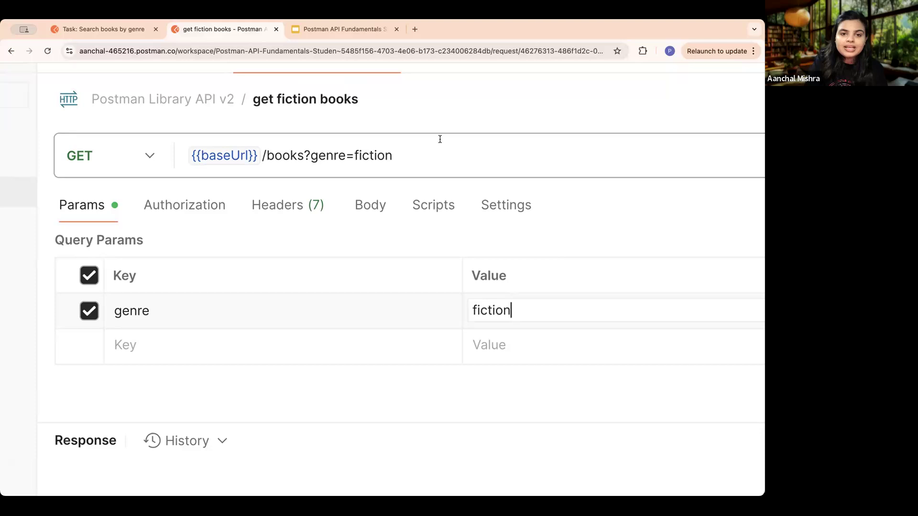
pyautogui.moveTo(428, 154); pyautogui.dragTo(180, 158)
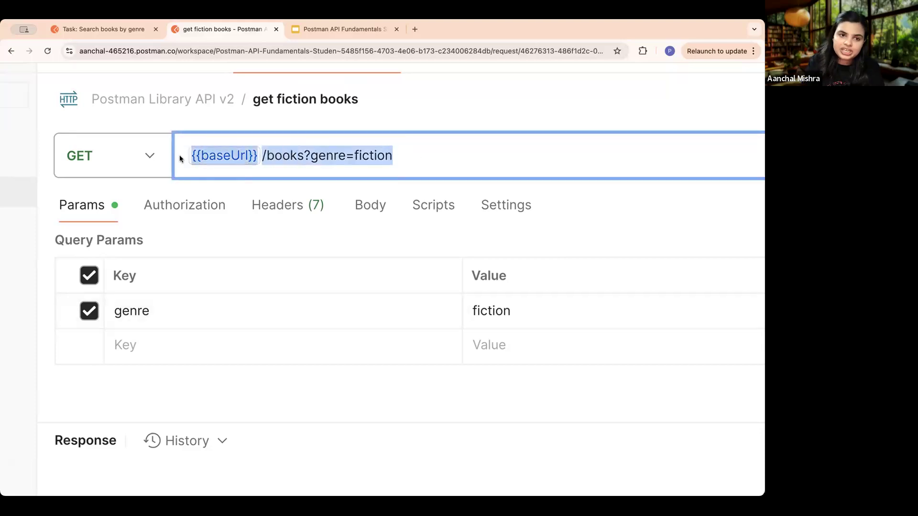
# - Return to the Search books by genre lesson and check its expected response example and closing notes against the Postman request
pyautogui.click(226, 190)
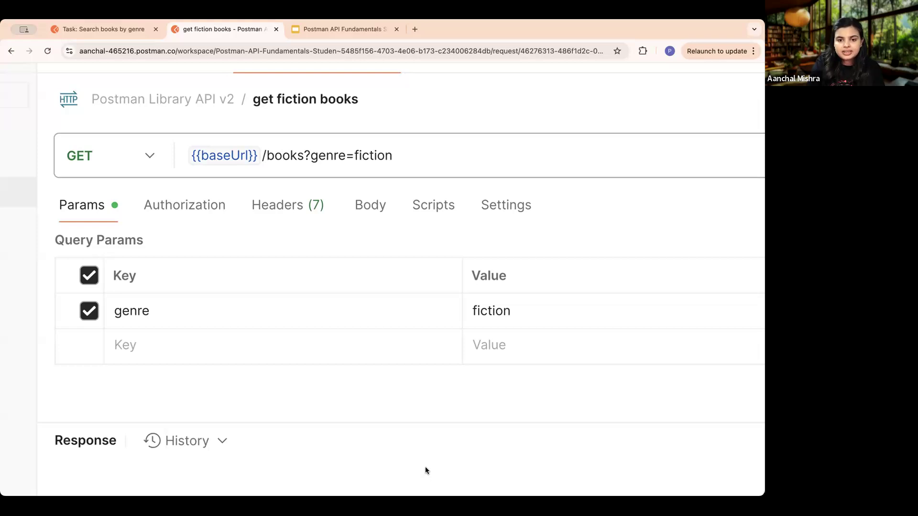
pyautogui.scroll(-5, 482, 285)
pyautogui.scroll(2, 483, 284)
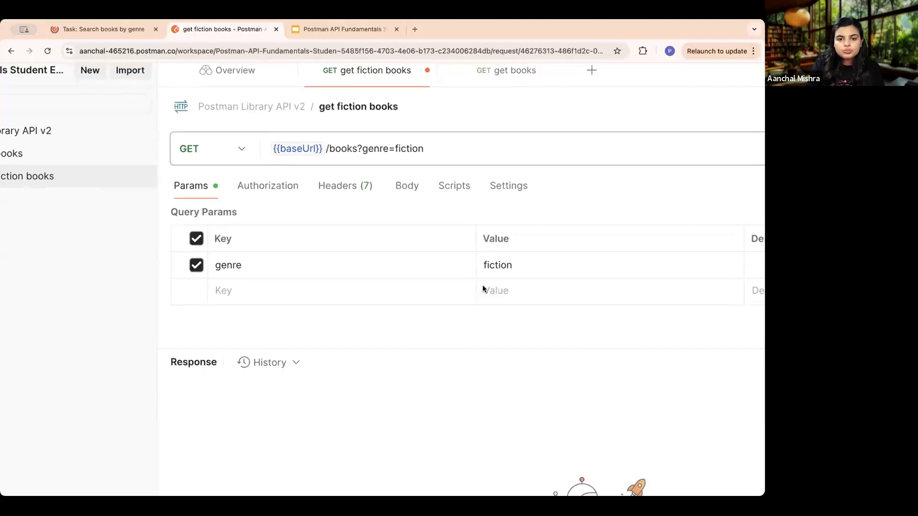
pyautogui.click(117, 28)
pyautogui.scroll(-10, 475, 292)
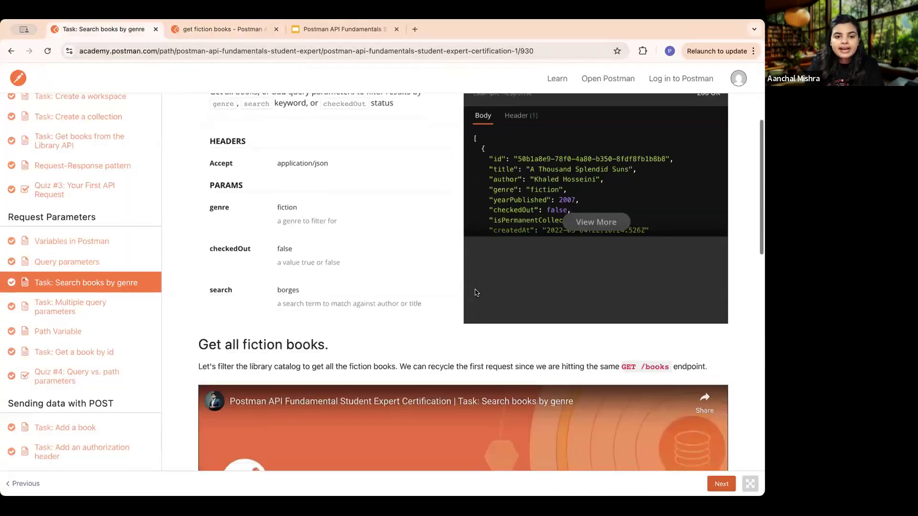
pyautogui.scroll(-10, 475, 292)
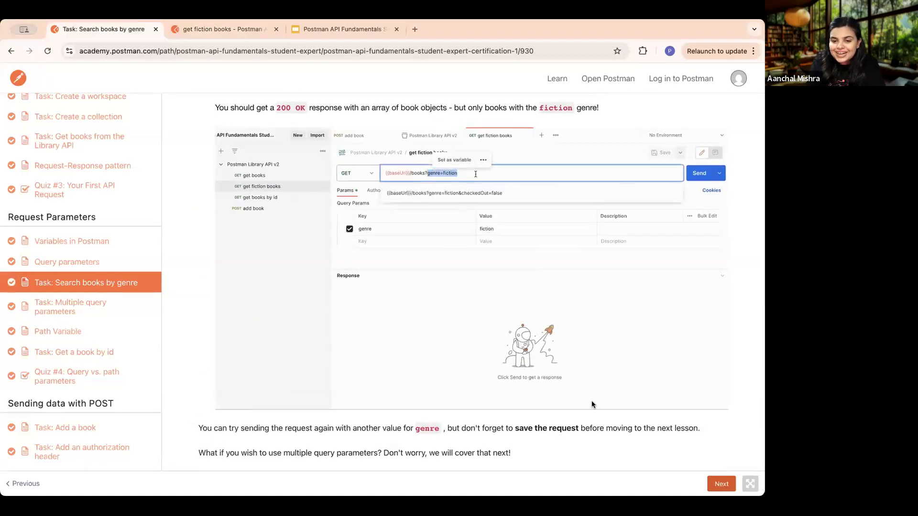
pyautogui.click(233, 30)
pyautogui.hscroll(2, 512, 368)
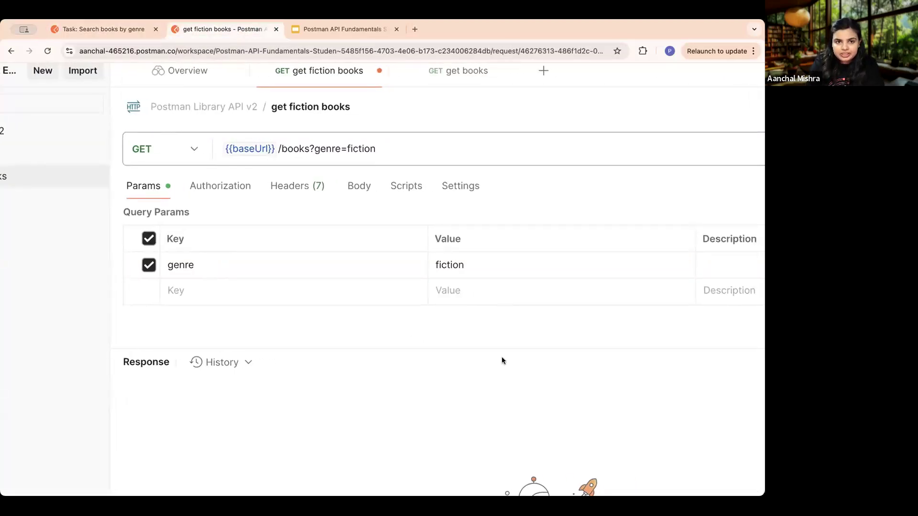
# - Open the Query parameters lesson and read how query parameters refine a request and the syntax they follow
pyautogui.click(91, 28)
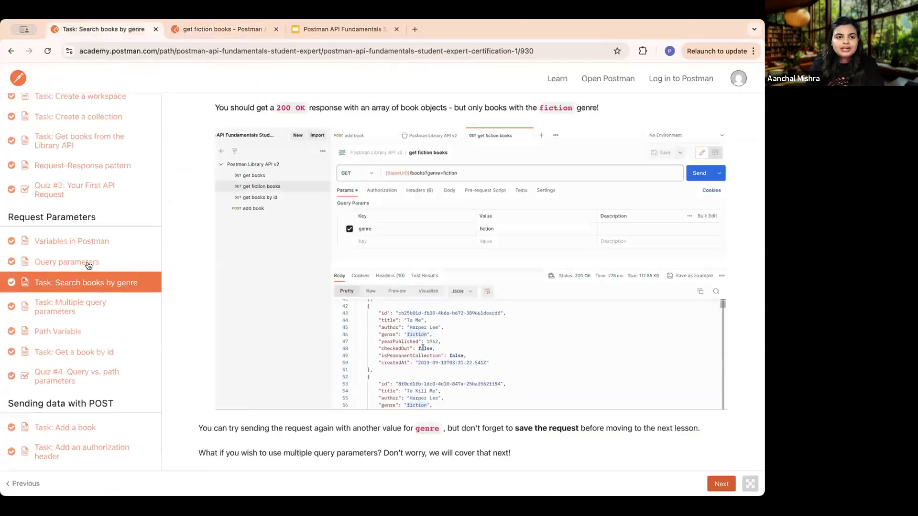
pyautogui.click(89, 265)
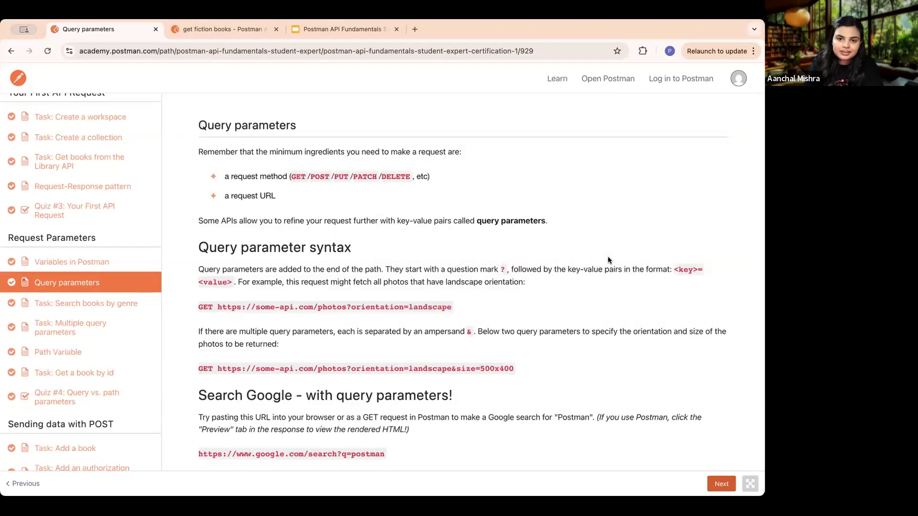
pyautogui.scroll(-1, 593, 263)
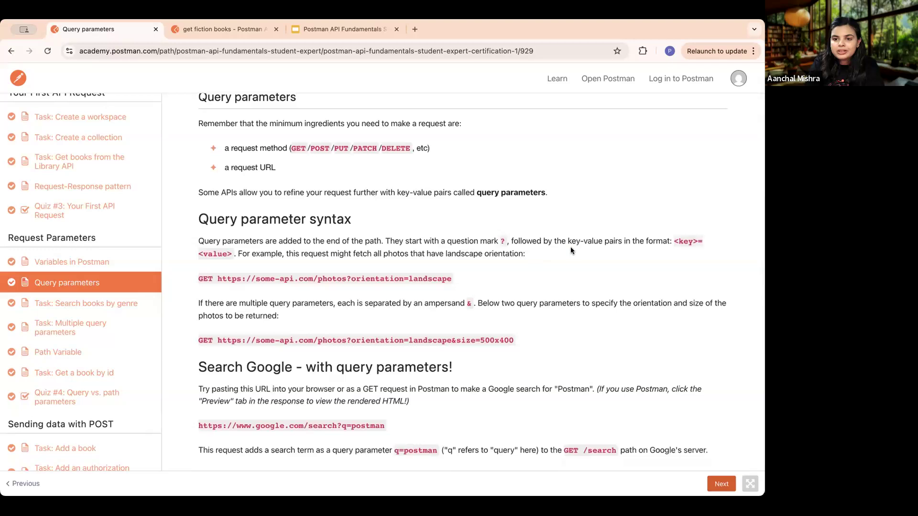
pyautogui.scroll(1, 695, 240)
pyautogui.scroll(2, 473, 252)
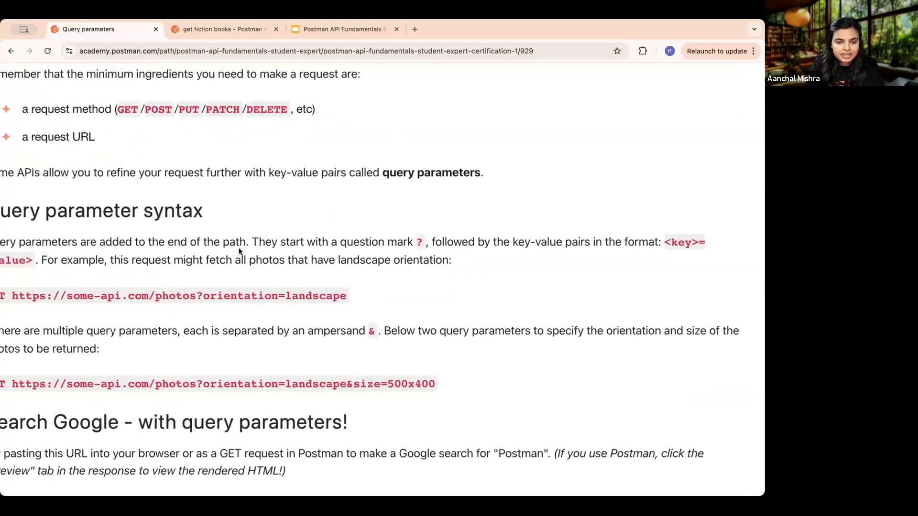
pyautogui.hscroll(-1, 247, 254)
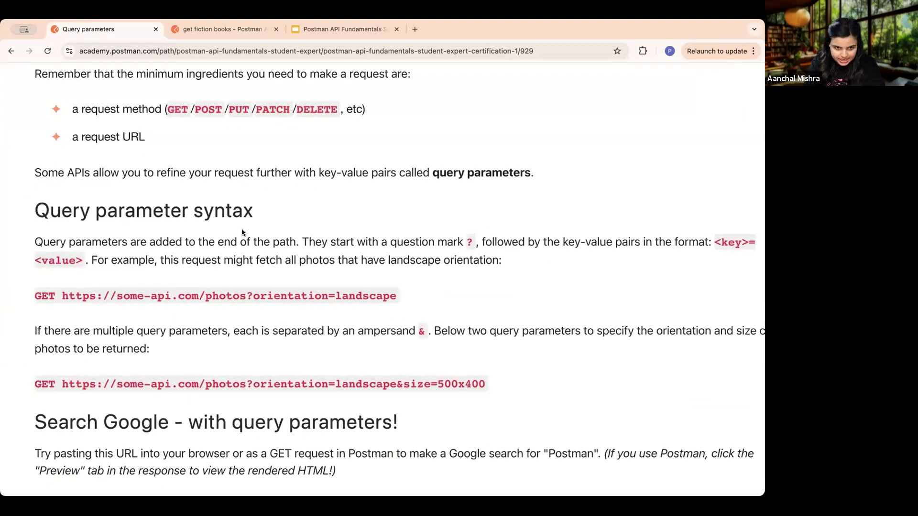
pyautogui.moveTo(39, 177); pyautogui.dragTo(576, 173)
pyautogui.click(590, 211)
pyautogui.scroll(-3, 546, 255)
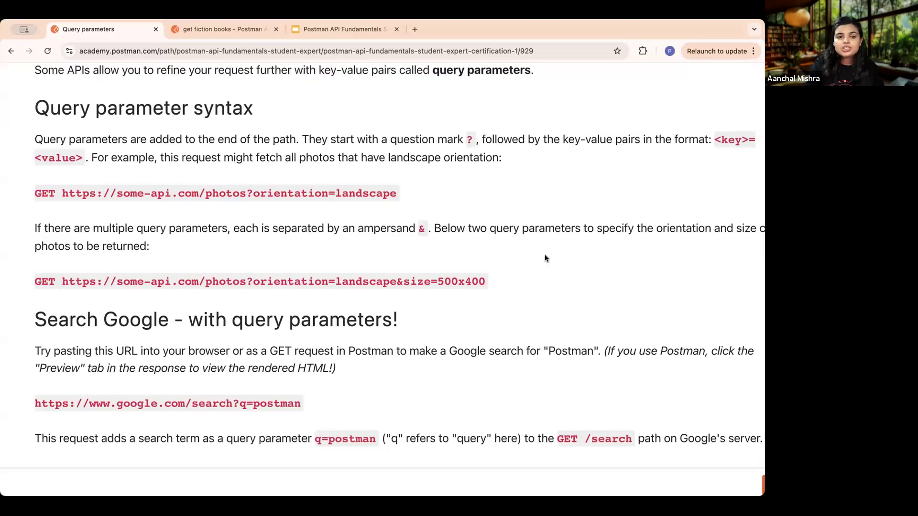
pyautogui.scroll(-3, 545, 255)
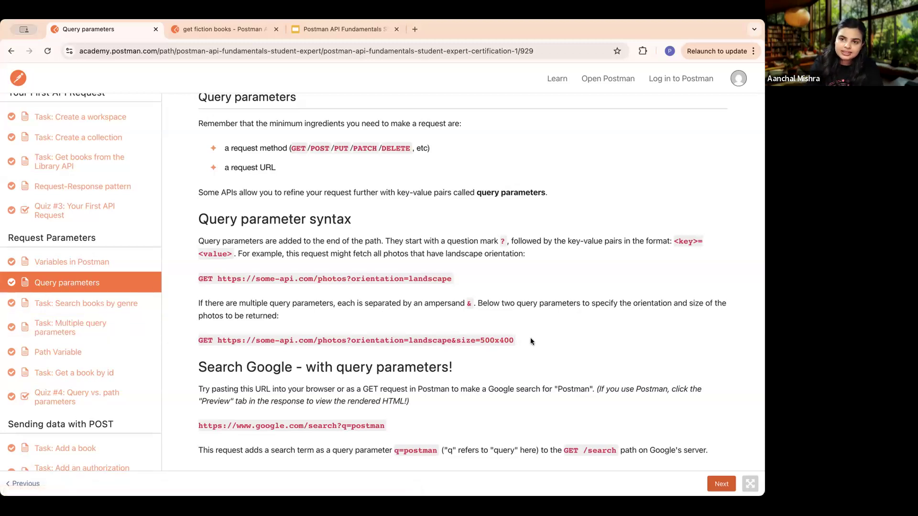
# - Examine the lesson's multiple-parameter example URL, highlighting orientation=landscape, size=500x400 and the ampersand between them
pyautogui.scroll(3, 529, 337)
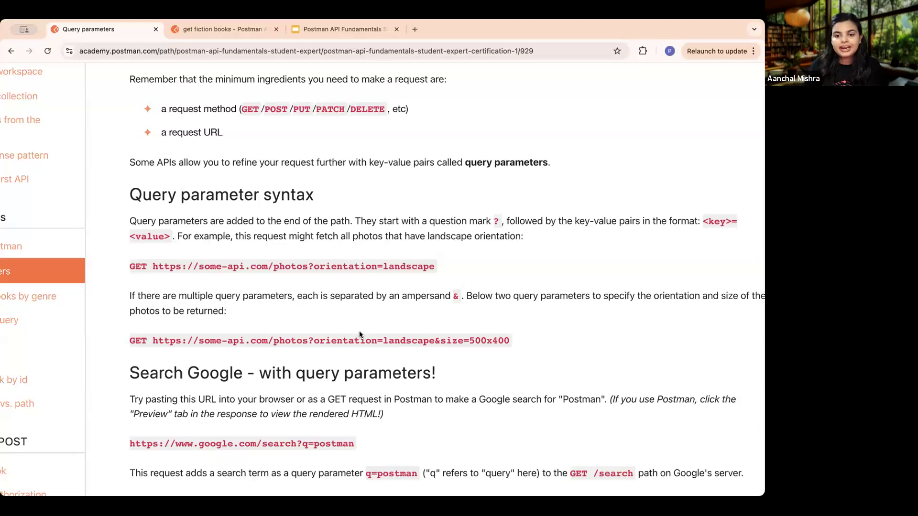
pyautogui.scroll(-3, 443, 353)
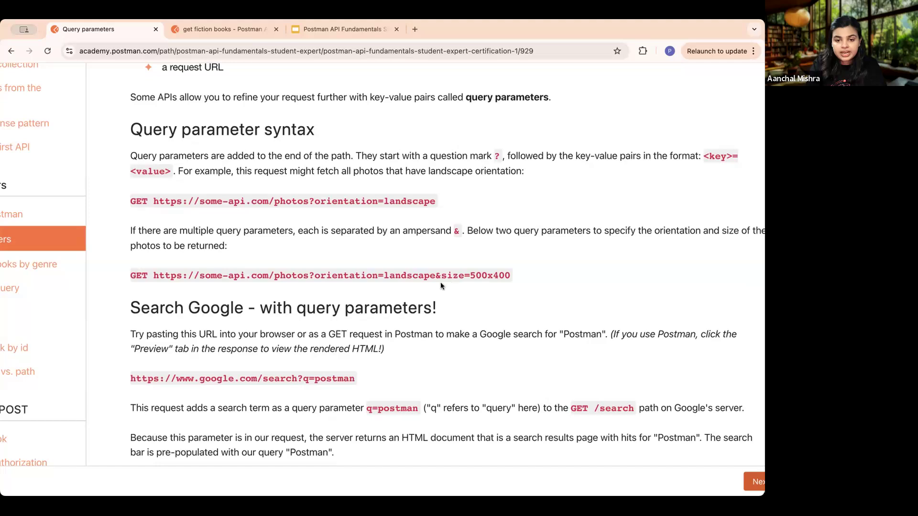
pyautogui.moveTo(432, 276); pyautogui.dragTo(312, 272)
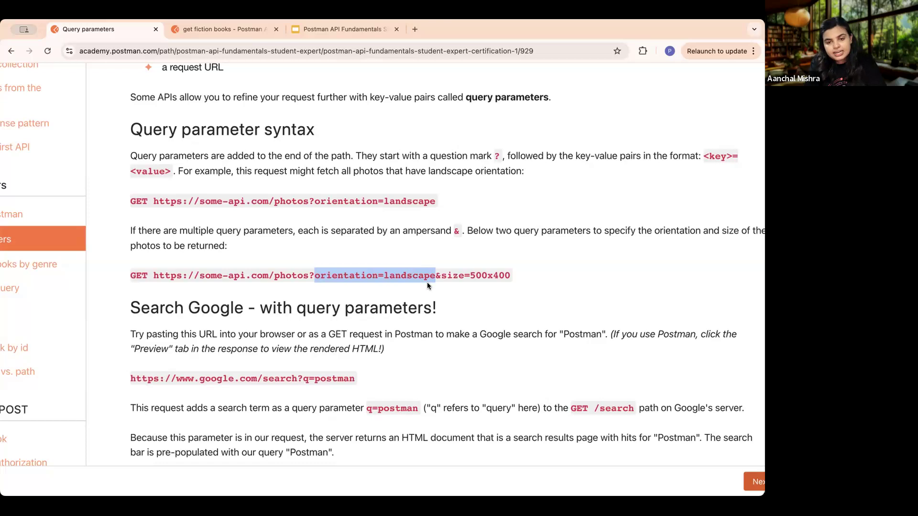
pyautogui.moveTo(508, 273); pyautogui.dragTo(445, 275)
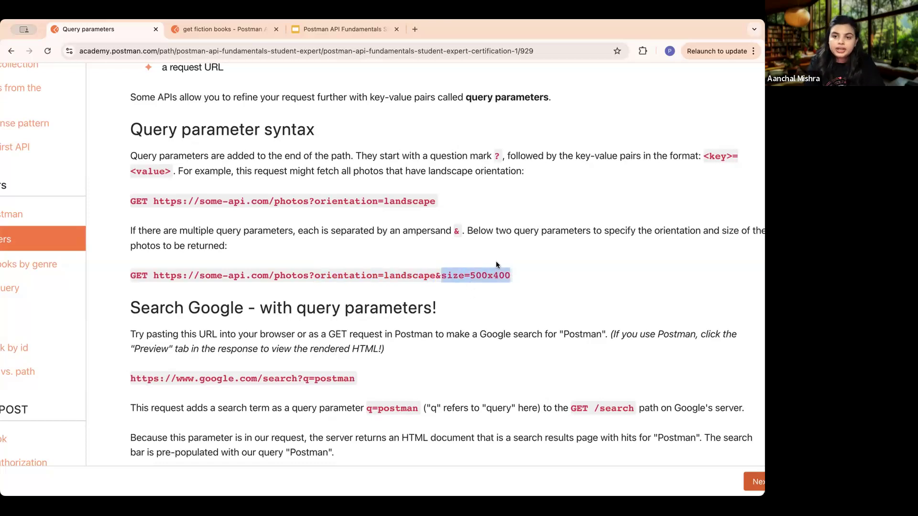
pyautogui.click(320, 283)
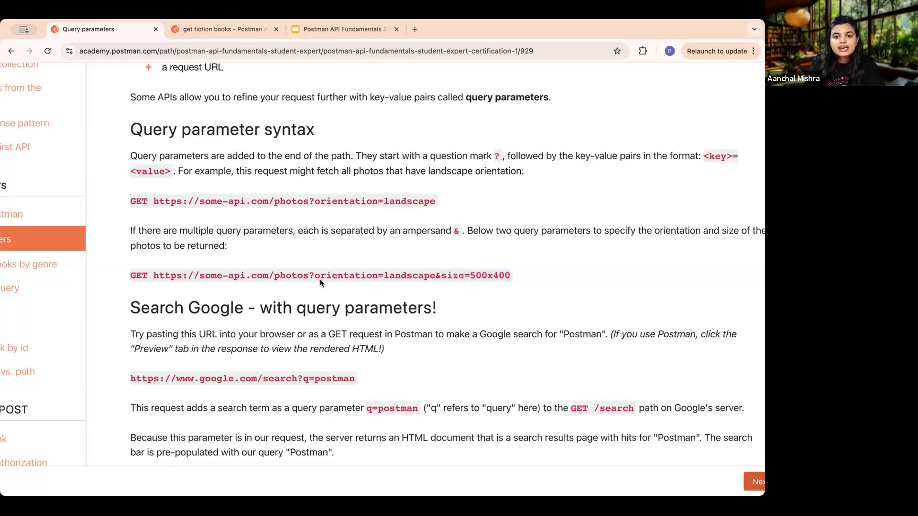
pyautogui.moveTo(313, 274); pyautogui.dragTo(500, 280)
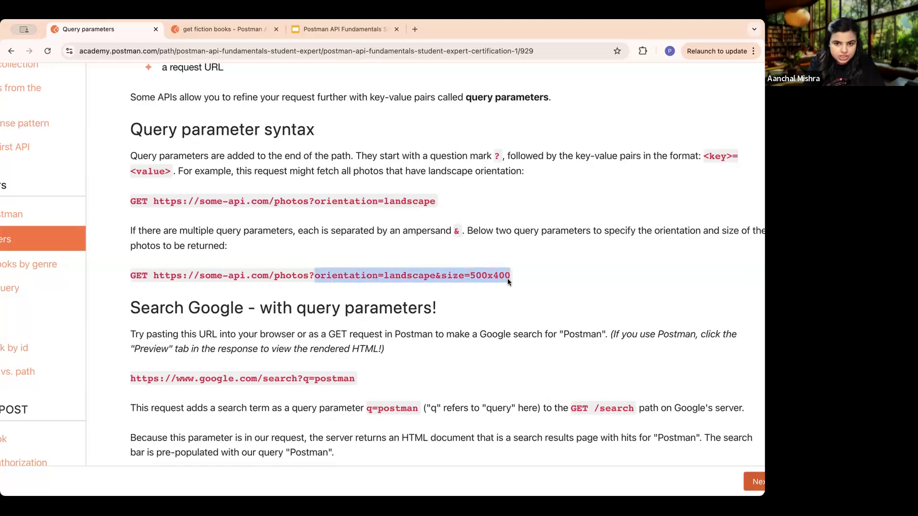
pyautogui.click(428, 273)
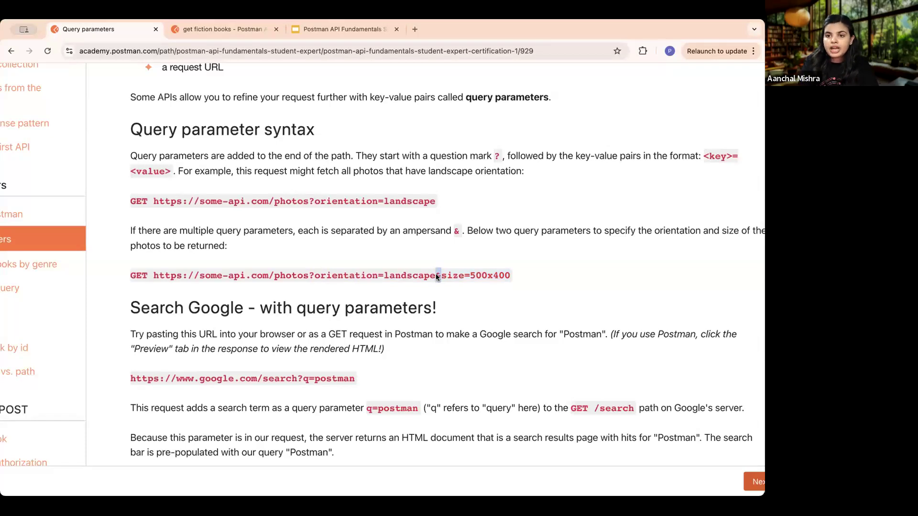
pyautogui.scroll(-3, 435, 277)
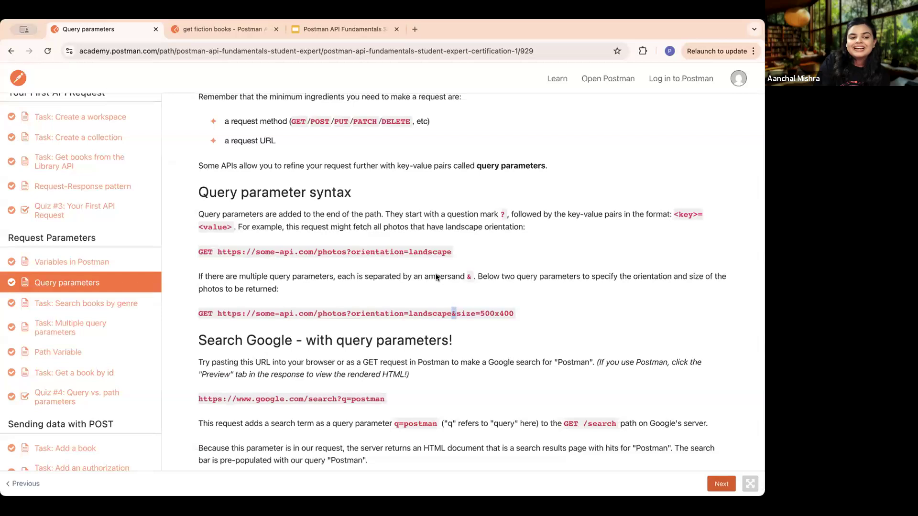
# - Open the Task: Multiple query parameters lesson and read the instructions for adding a second query parameter
pyautogui.click(721, 484)
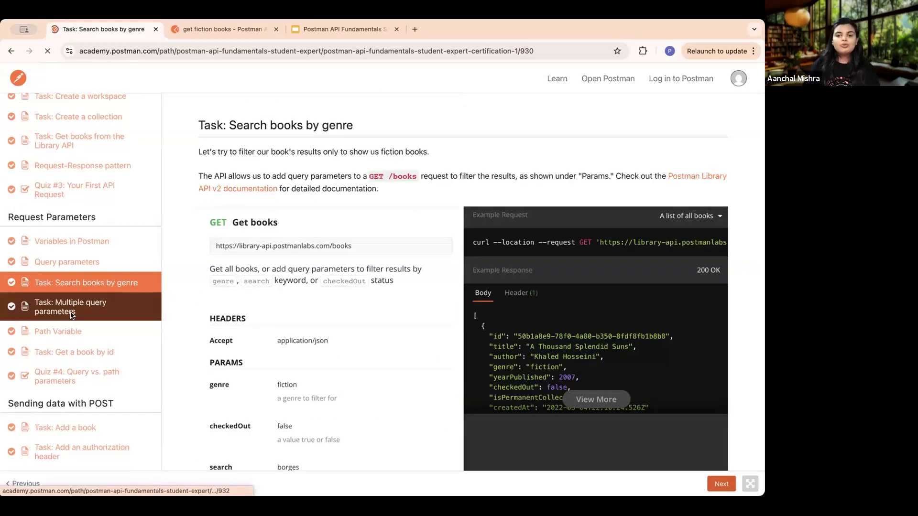
pyautogui.click(71, 312)
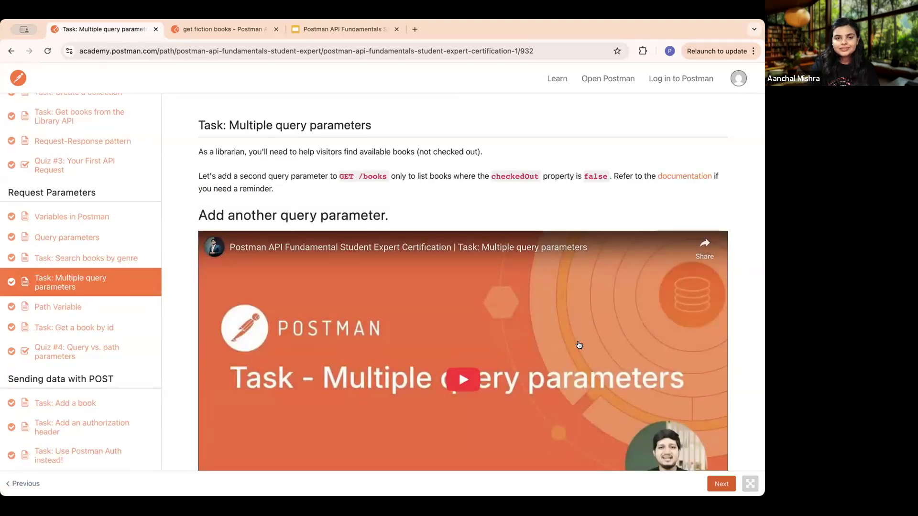
pyautogui.scroll(-9, 579, 345)
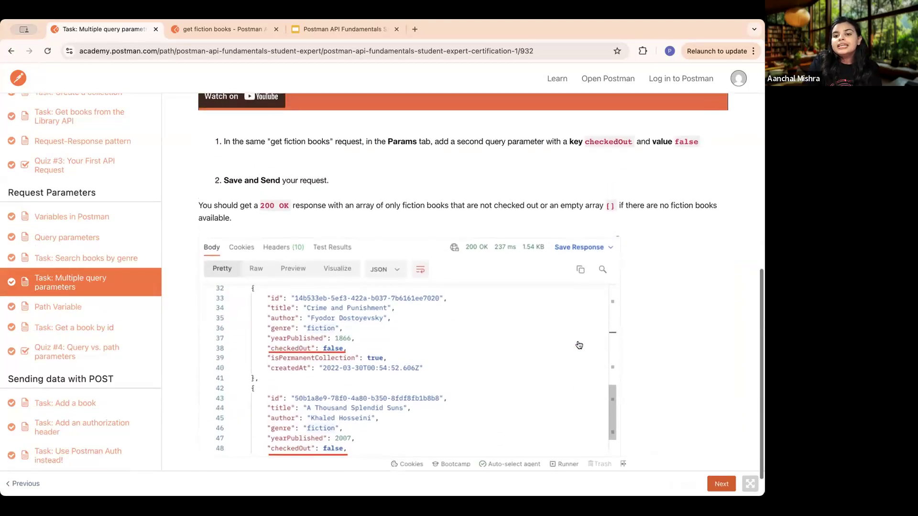
pyautogui.scroll(1, 579, 345)
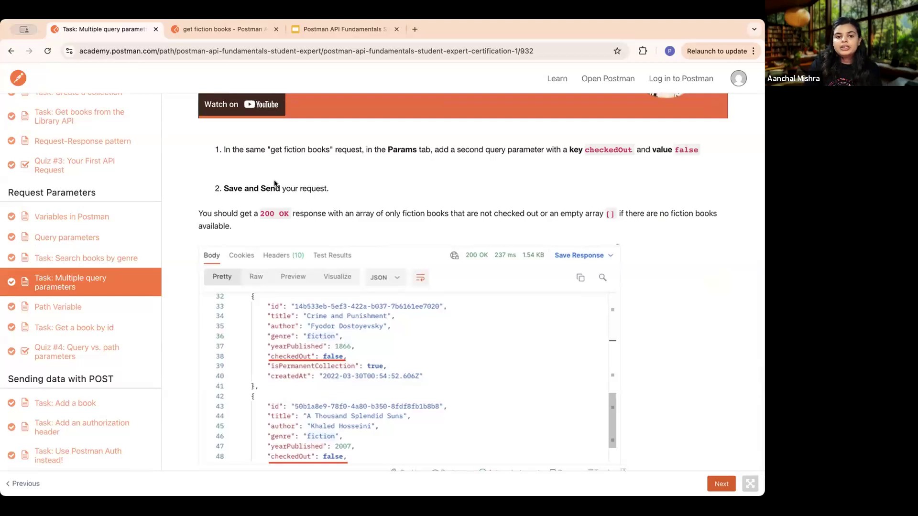
# - Copy the key checkedOut from step 1 of the lesson and add it as a second query parameter key in Postman's get fiction books request
pyautogui.click(243, 28)
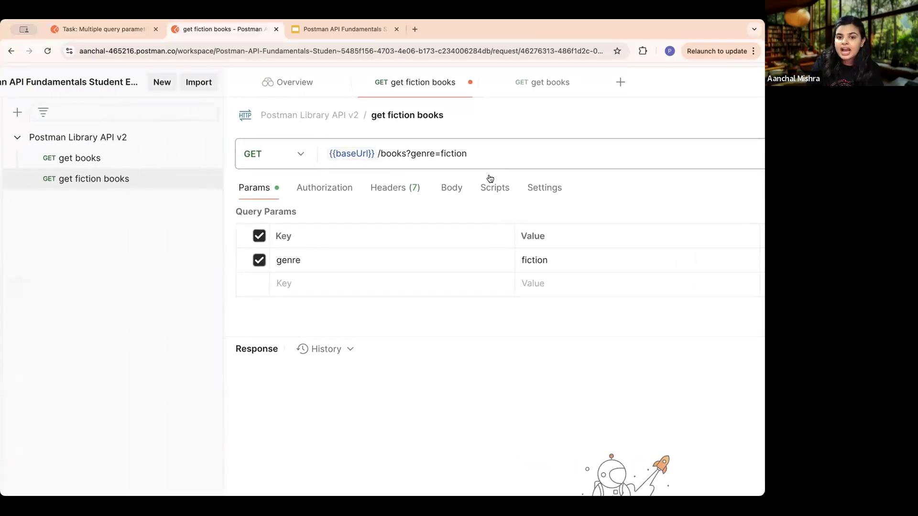
pyautogui.click(328, 287)
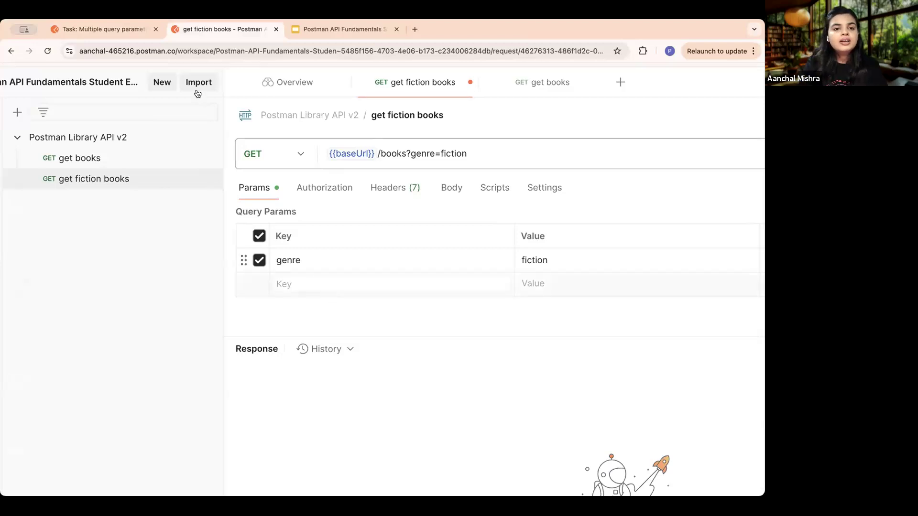
pyautogui.click(121, 28)
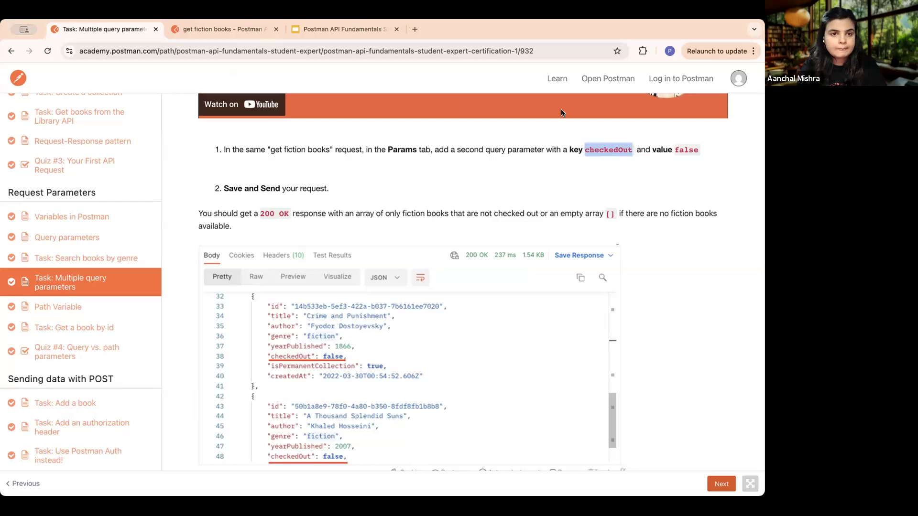
pyautogui.click(222, 29)
pyautogui.click(314, 284)
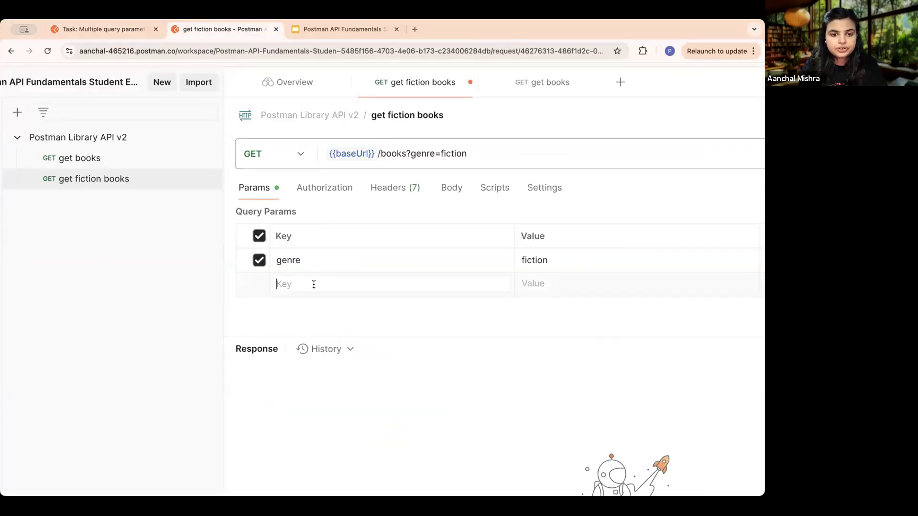
pyautogui.write('checkedOut')
# - Copy the value false from step 1 of the course lesson and enter it as the checkedOut parameter's value in Postman
pyautogui.click(92, 28)
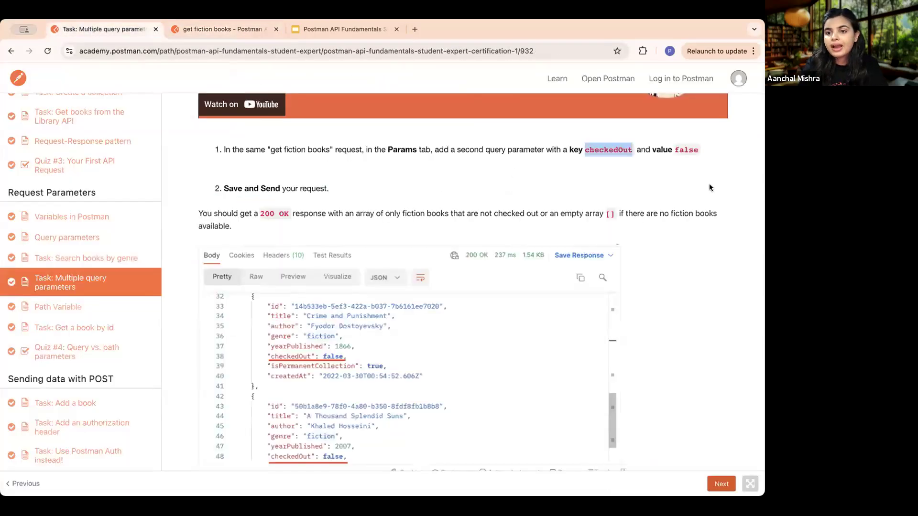
pyautogui.moveTo(696, 148); pyautogui.dragTo(675, 151)
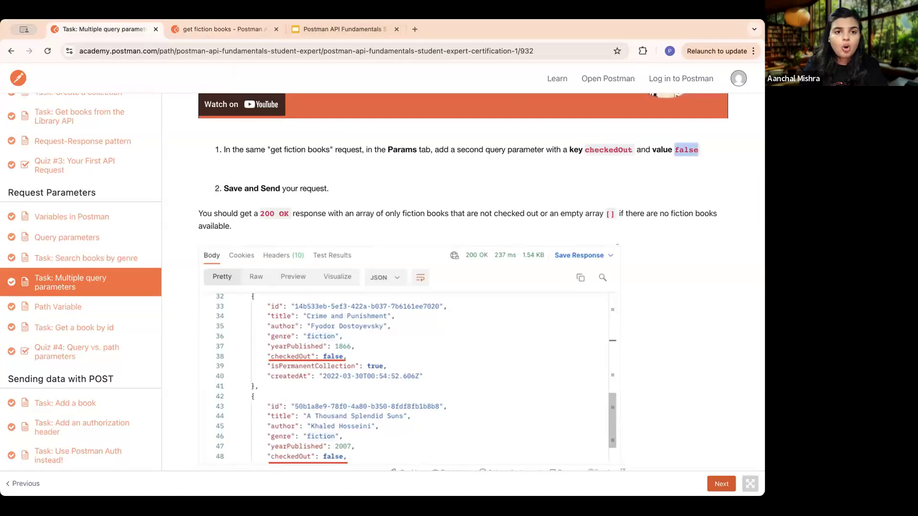
pyautogui.click(233, 23)
pyautogui.click(559, 279)
pyautogui.write('false')
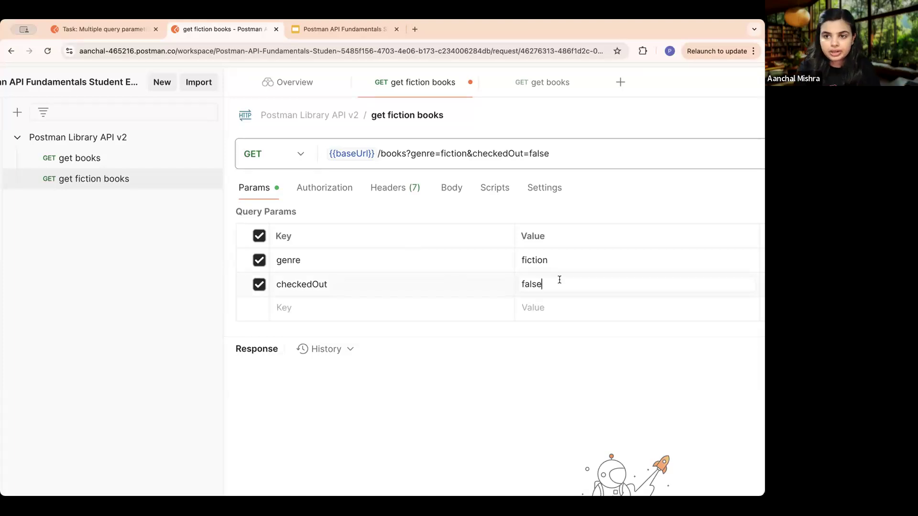
# - Examine the get fiction books request URL, highlighting the part from books through the genre and checkedOut query parameters
pyautogui.scroll(-5, 559, 280)
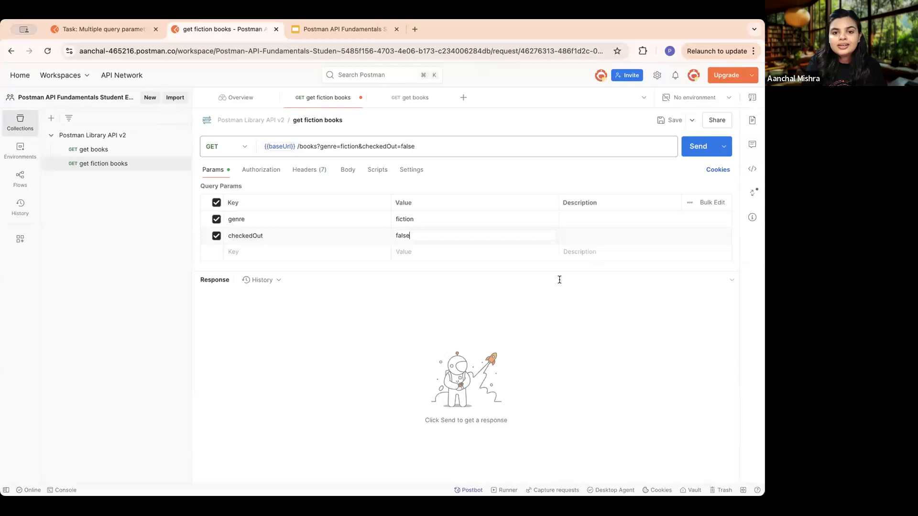
pyautogui.scroll(5, 337, 125)
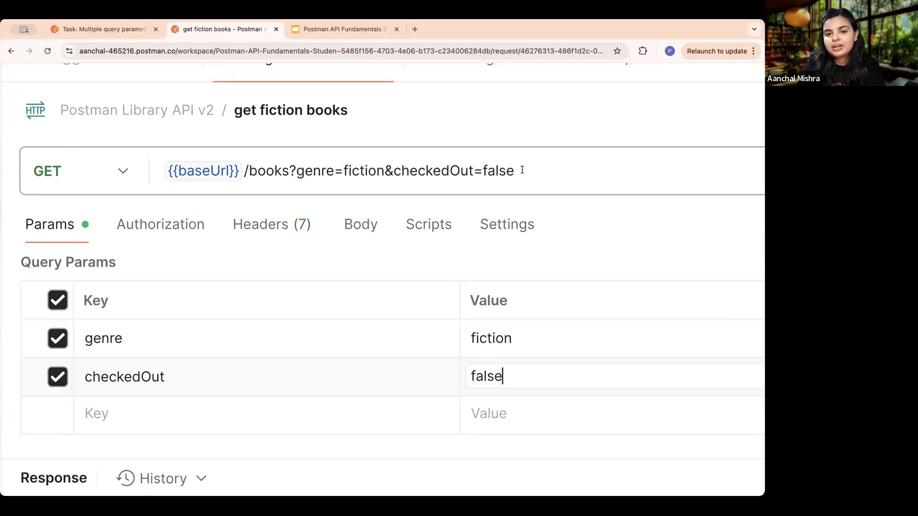
pyautogui.moveTo(535, 170); pyautogui.dragTo(245, 172)
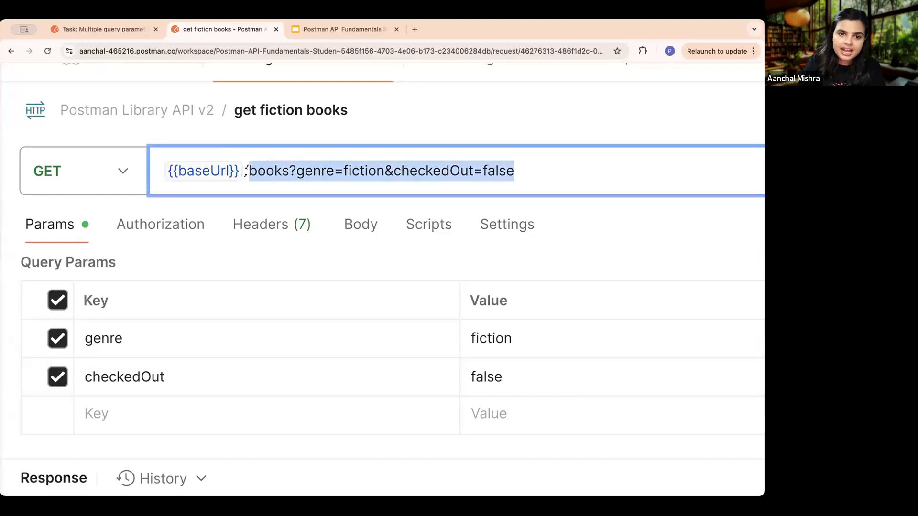
pyautogui.click(372, 169)
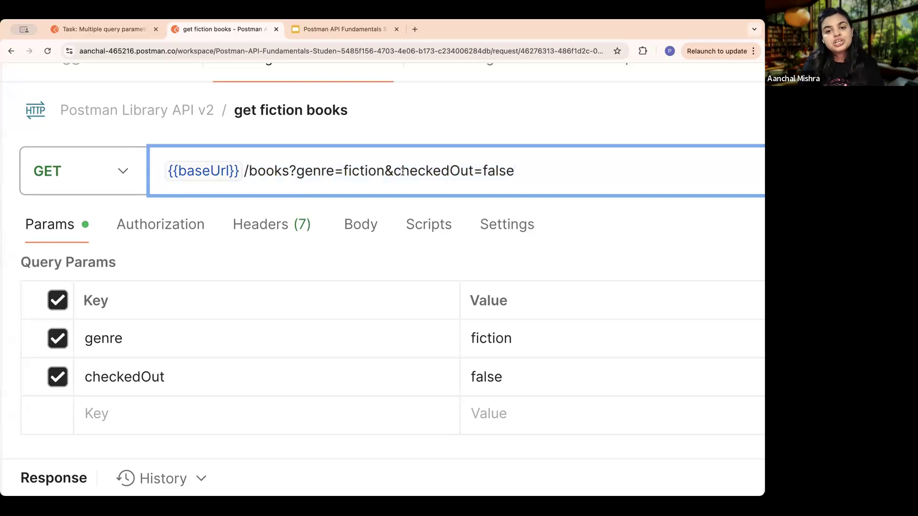
# - Send the get fiction books request and check the genre field of the books in the JSON response
pyautogui.press('super+0')
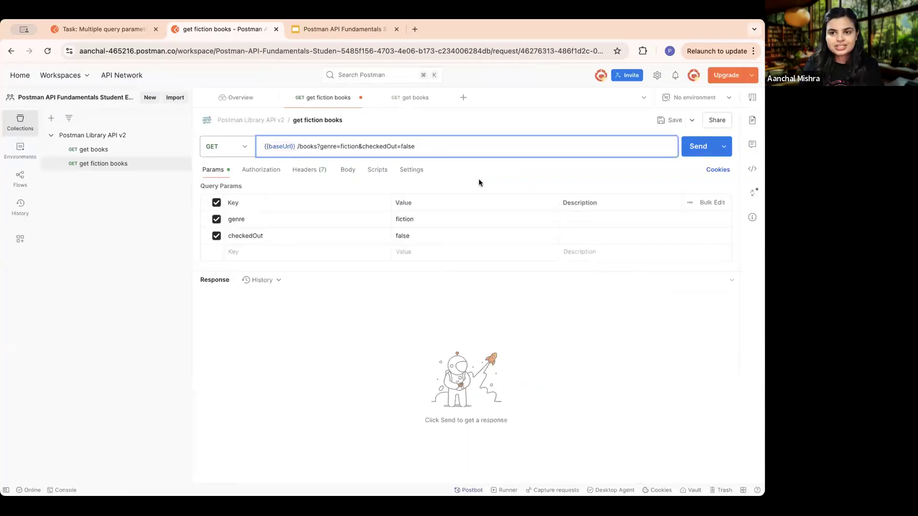
pyautogui.click(698, 147)
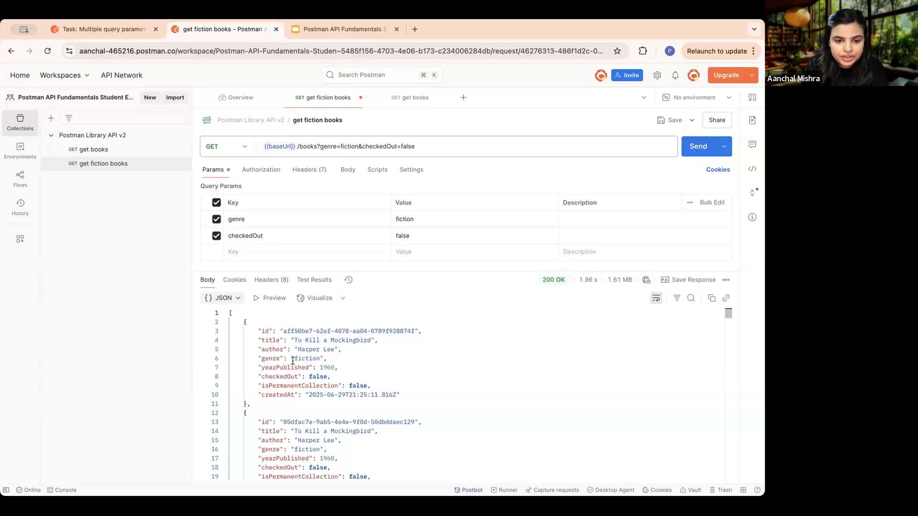
pyautogui.moveTo(261, 358); pyautogui.dragTo(319, 358)
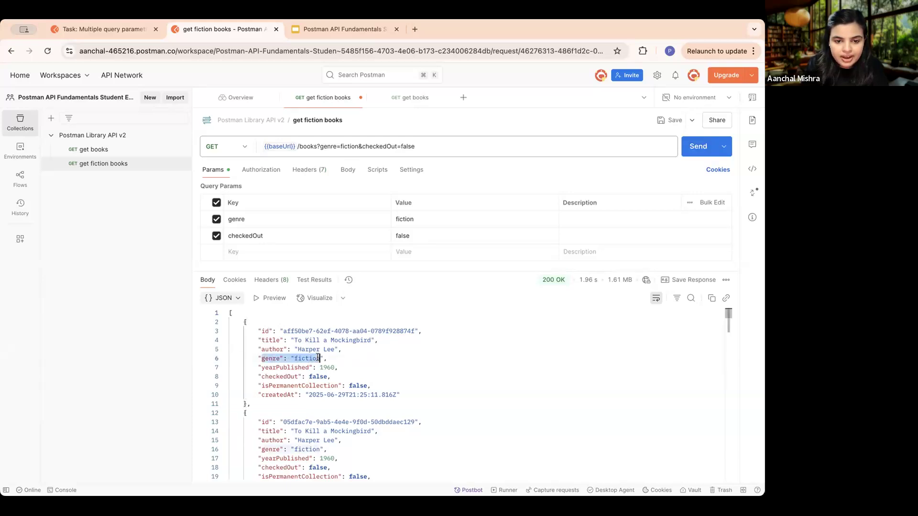
pyautogui.scroll(-5, 476, 362)
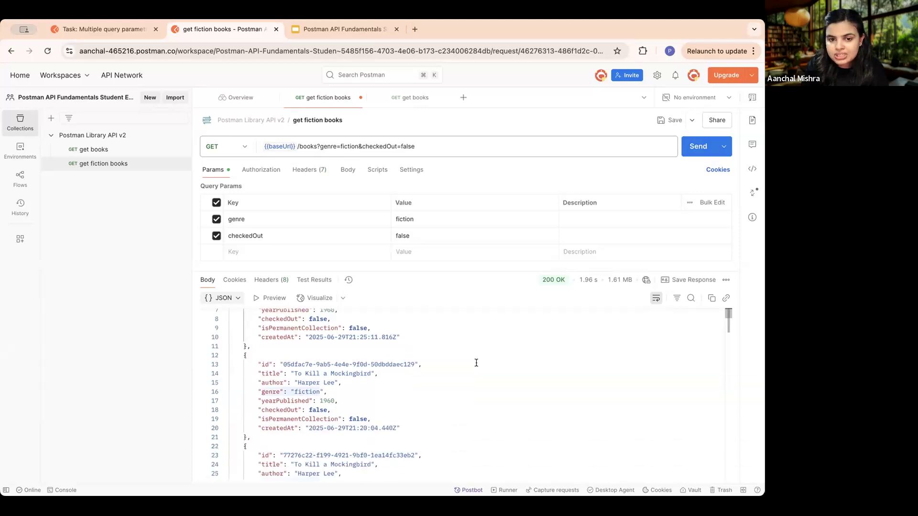
pyautogui.scroll(4, 476, 362)
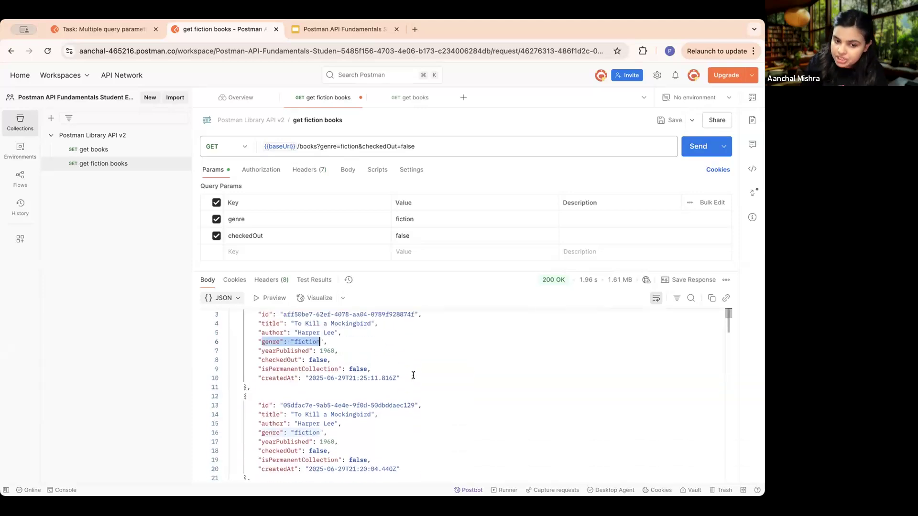
pyautogui.scroll(-8, 339, 392)
pyautogui.scroll(-12, 340, 393)
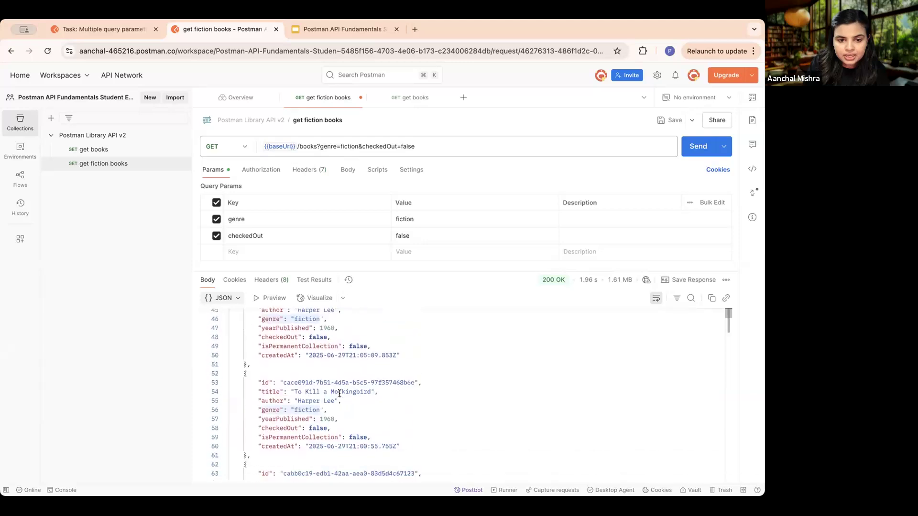
# - Examine the checkedOut field across the books in the JSON response, highlighting it in one of the entries
pyautogui.click(319, 386)
pyautogui.moveTo(327, 396); pyautogui.dragTo(262, 396)
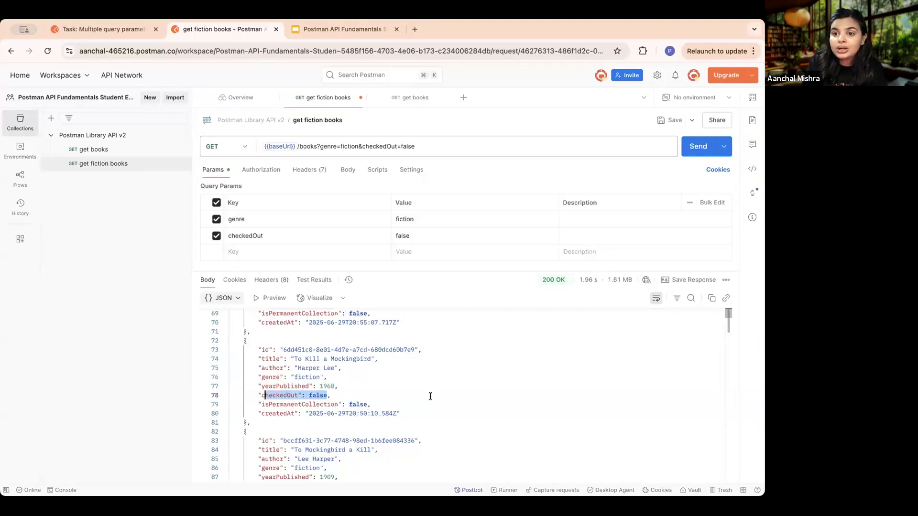
pyautogui.scroll(3, 458, 387)
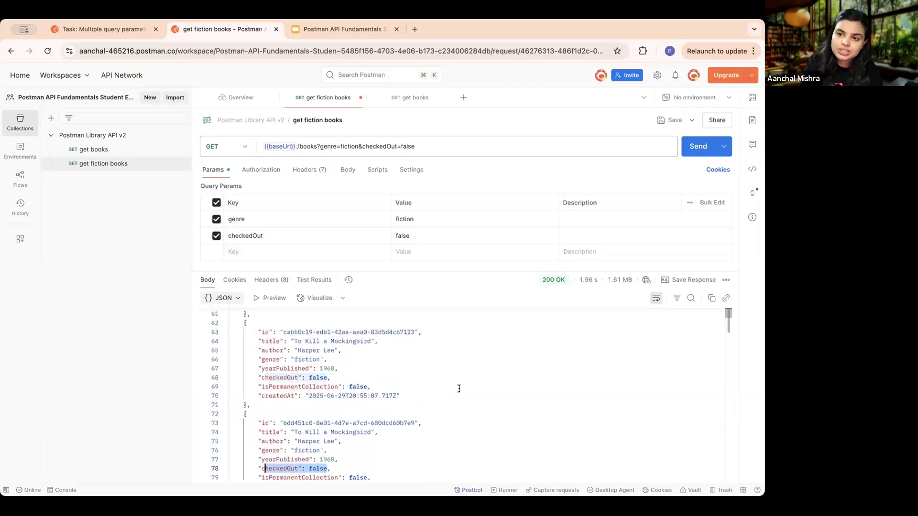
pyautogui.scroll(10, 459, 388)
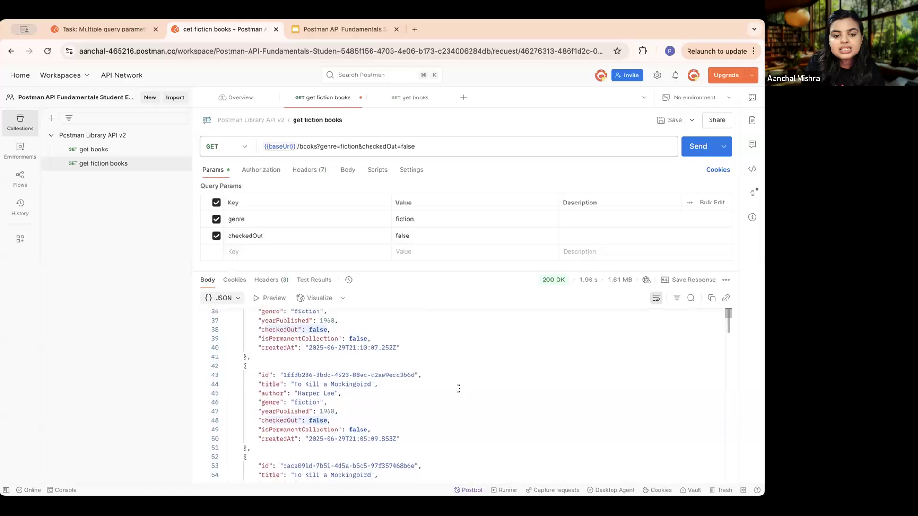
pyautogui.scroll(2, 325, 416)
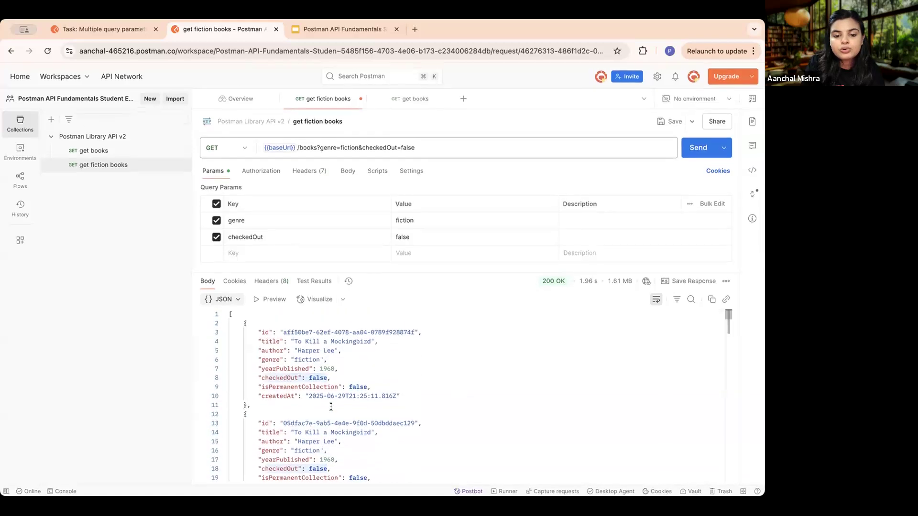
pyautogui.scroll(-20, 331, 407)
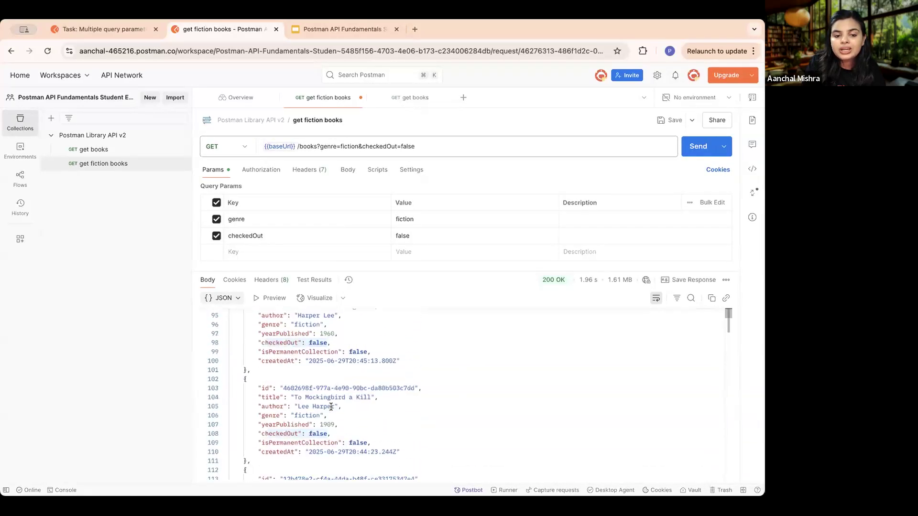
pyautogui.scroll(-2, 331, 407)
pyautogui.click(431, 373)
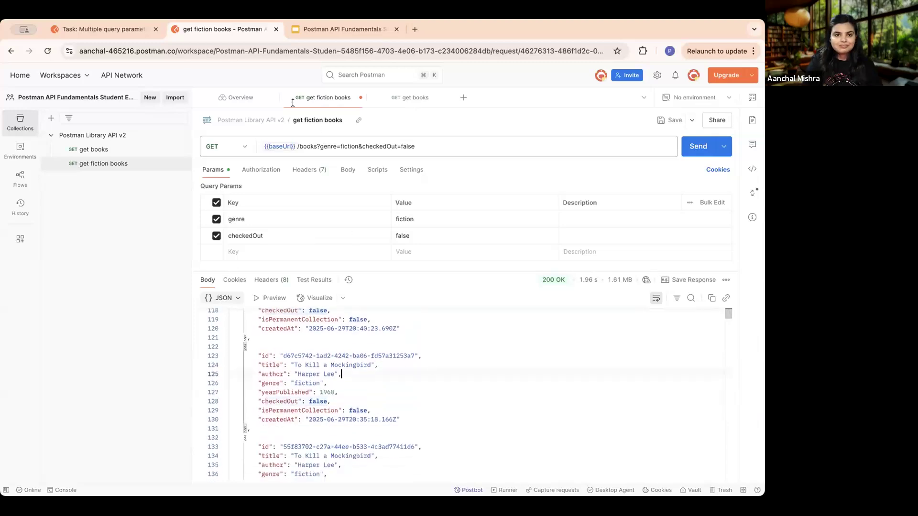
# - Switch to the Postman Academy course, open the Path Variable lesson after the multiple query parameters task, and read its GitHub API introduction
pyautogui.click(101, 31)
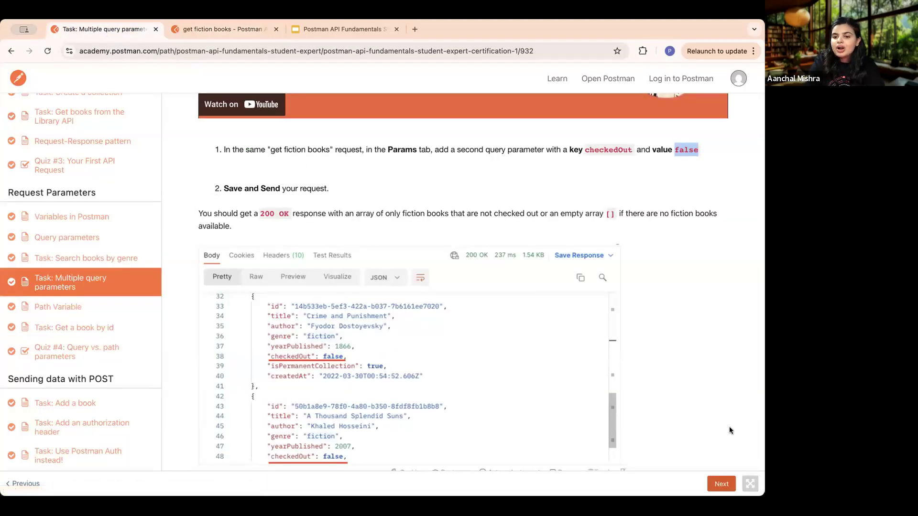
pyautogui.click(720, 483)
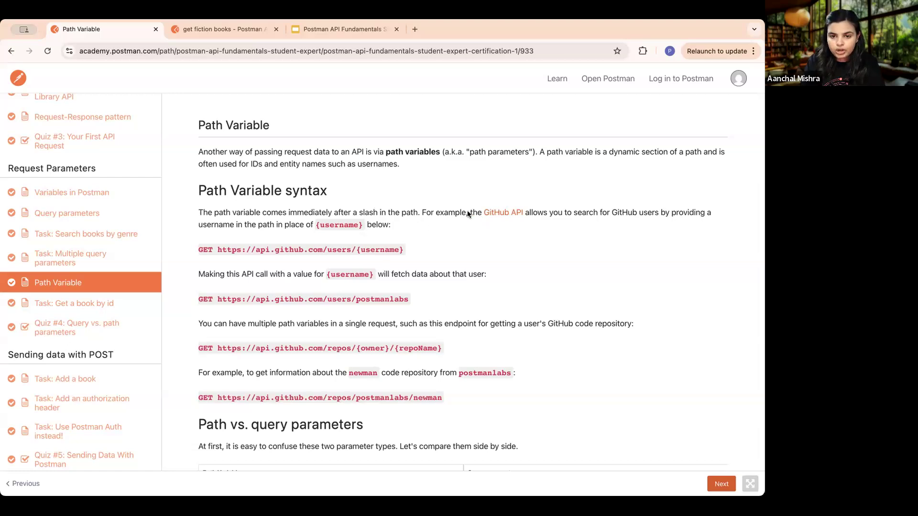
pyautogui.moveTo(469, 210); pyautogui.dragTo(702, 212)
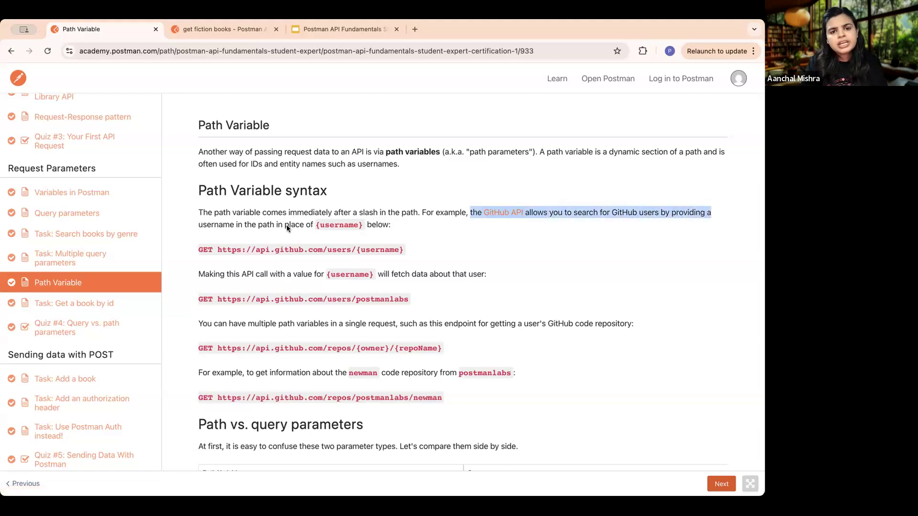
pyautogui.click(323, 227)
# - Examine the lesson's GitHub path variable examples, highlighting {username} and its example value postmanlabs in the users URLs
pyautogui.scroll(5, 346, 252)
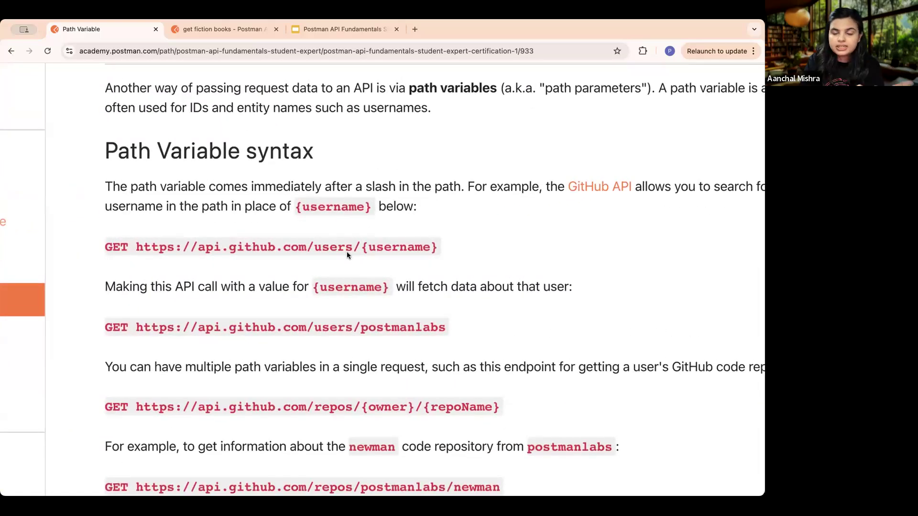
pyautogui.hscroll(-2, 276, 248)
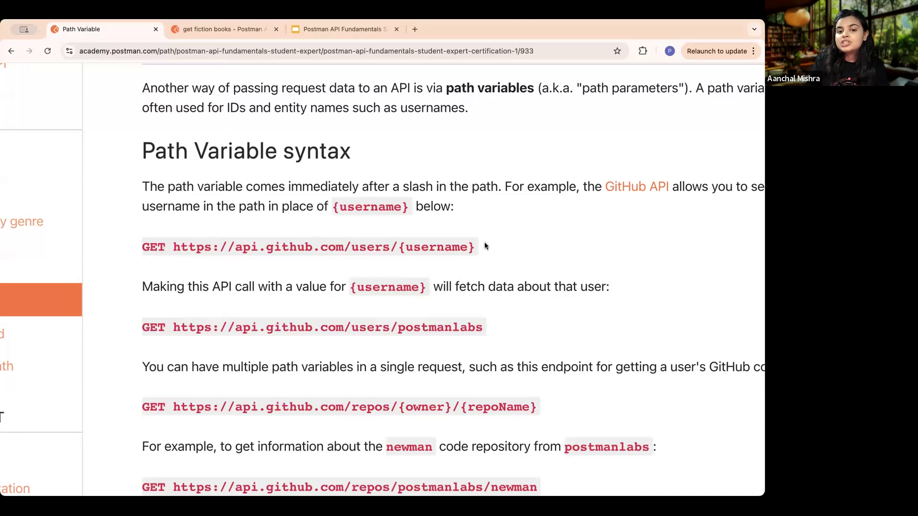
pyautogui.moveTo(475, 247); pyautogui.dragTo(400, 251)
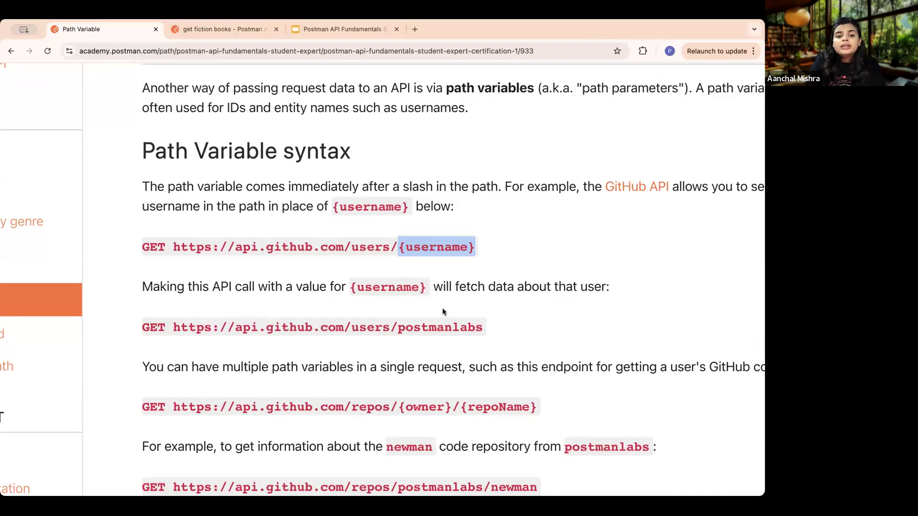
pyautogui.scroll(-3, 443, 310)
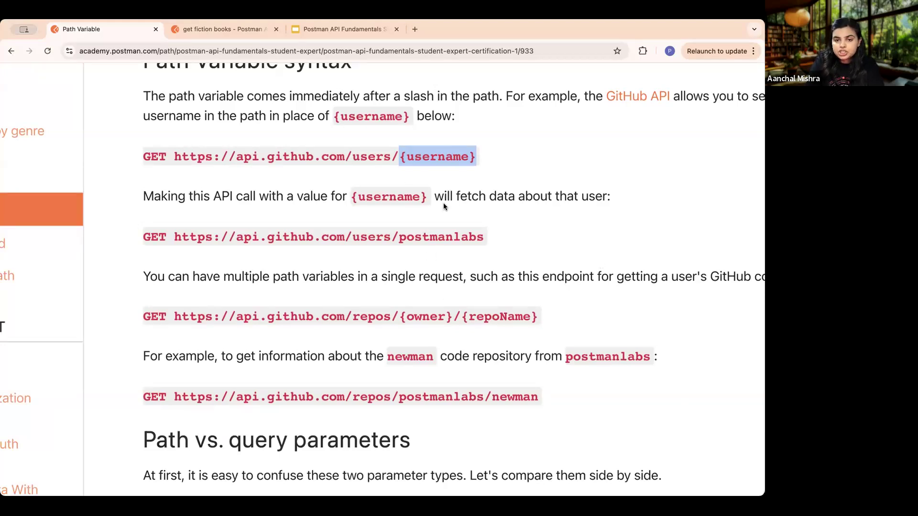
pyautogui.scroll(-2, 443, 202)
pyautogui.click(480, 238)
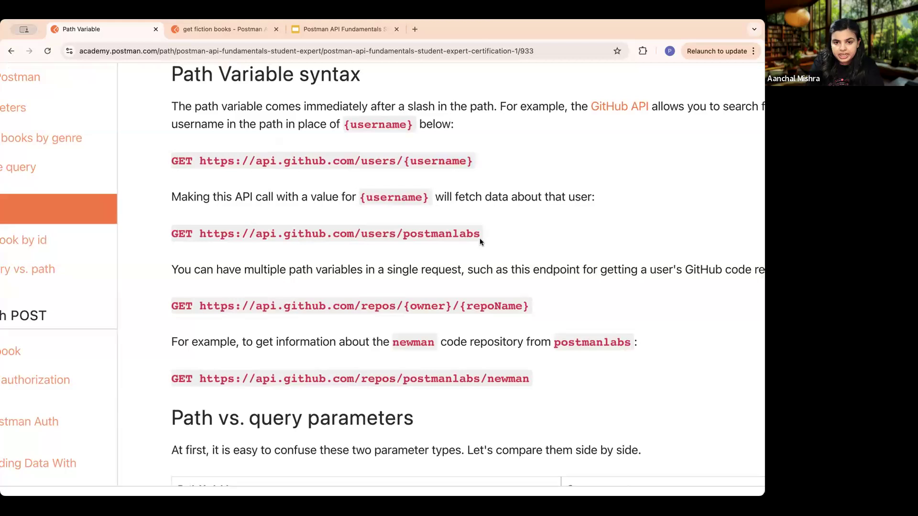
pyautogui.moveTo(481, 232); pyautogui.dragTo(410, 234)
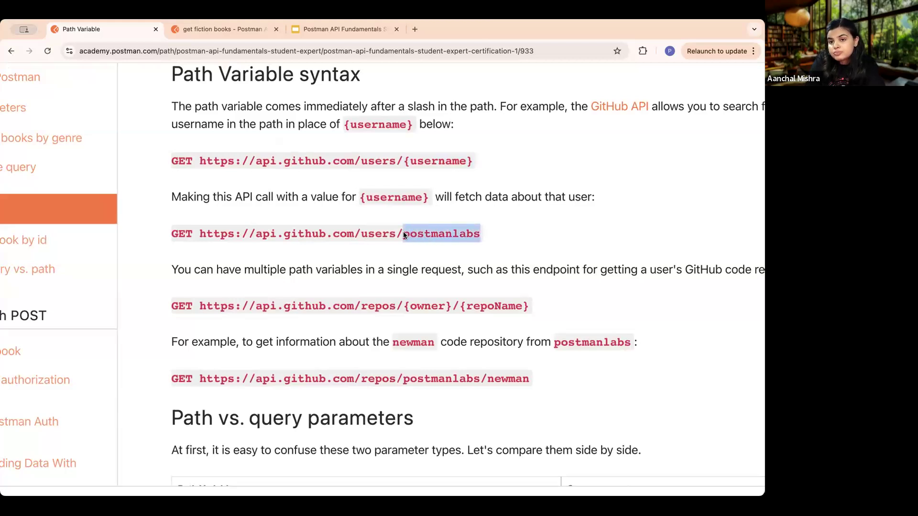
pyautogui.click(521, 229)
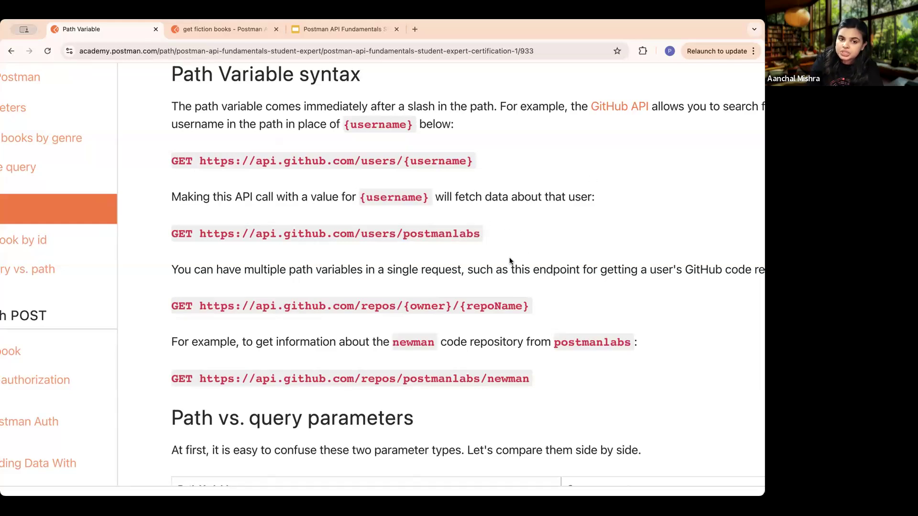
pyautogui.scroll(-1, 510, 262)
pyautogui.hscroll(5, 509, 258)
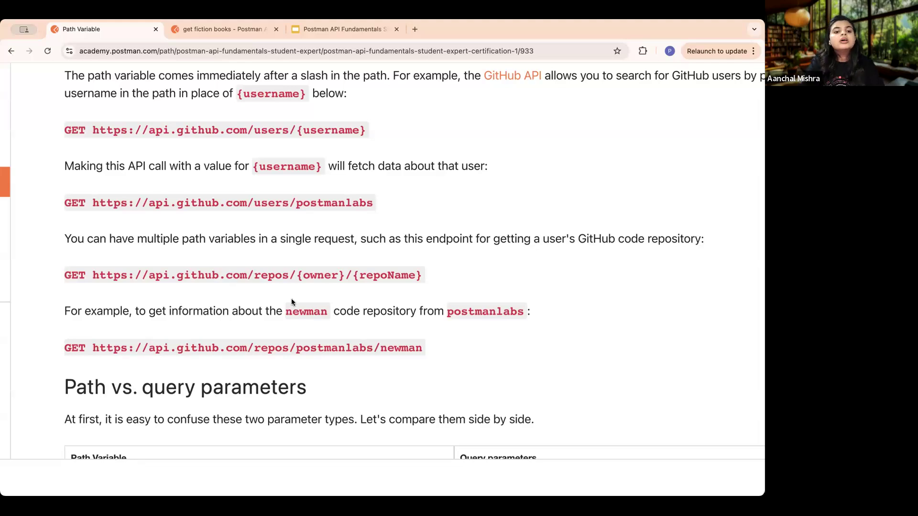
# - Compare the examples in the Path vs. query parameters table, highlighting /books/abc123 and /books?search=borges&checkedOut=false
pyautogui.scroll(-2, 291, 302)
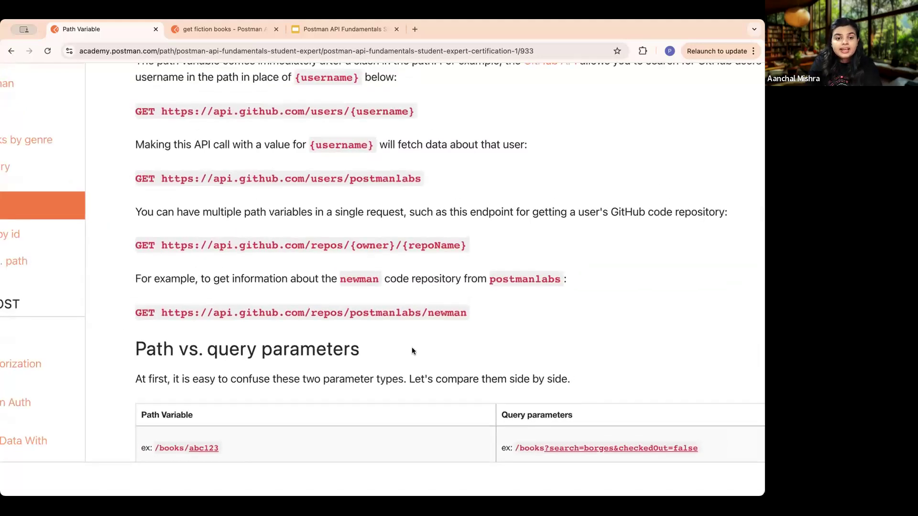
pyautogui.scroll(-5, 412, 350)
pyautogui.scroll(-1, 412, 347)
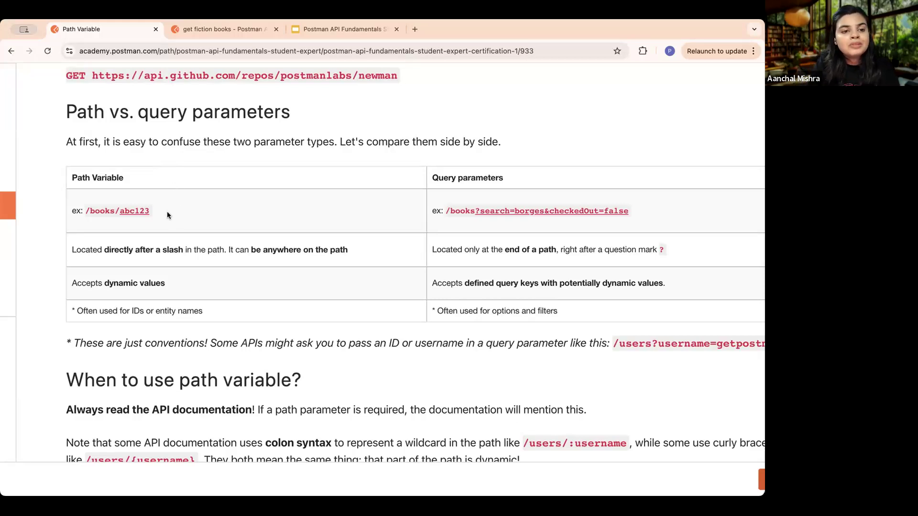
pyautogui.moveTo(171, 208); pyautogui.dragTo(81, 211)
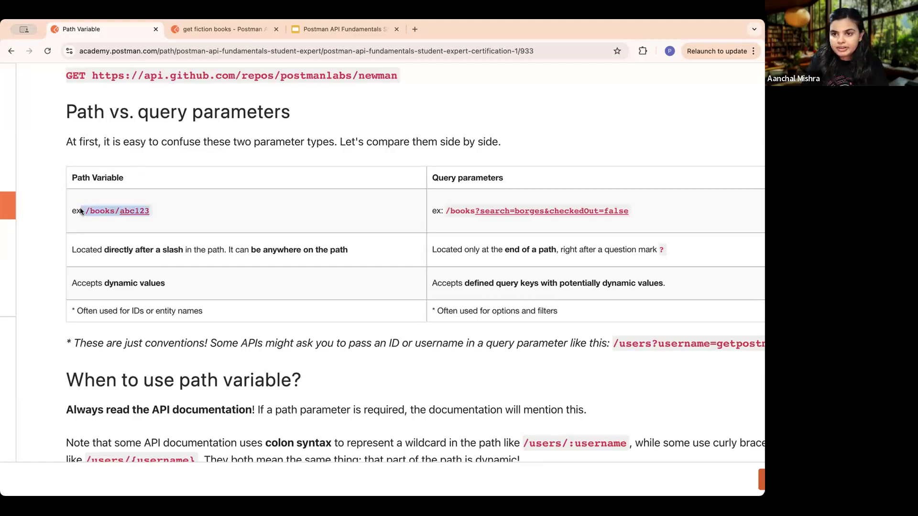
pyautogui.click(167, 207)
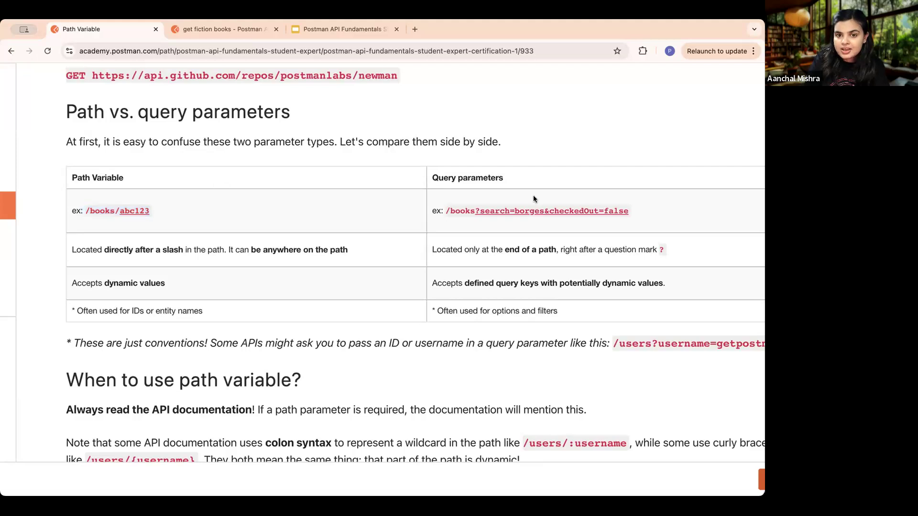
pyautogui.moveTo(644, 211); pyautogui.dragTo(444, 209)
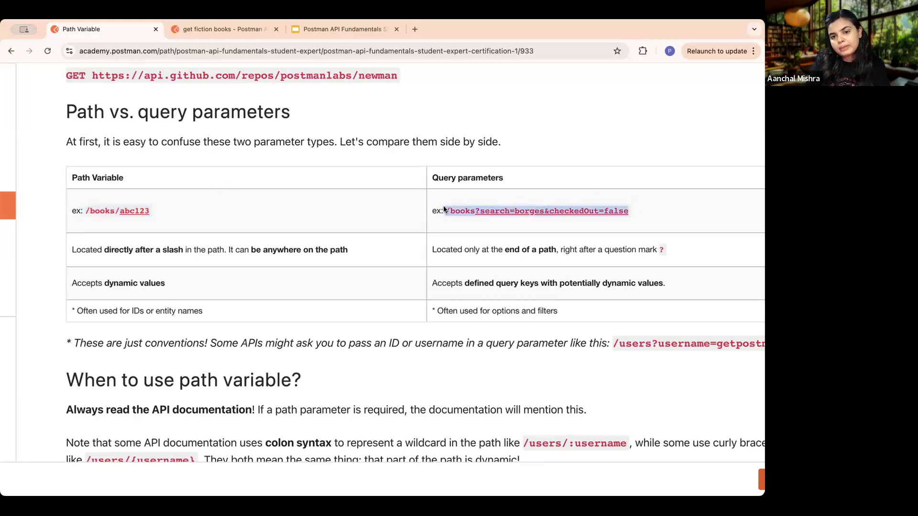
pyautogui.click(587, 215)
pyautogui.scroll(-1, 506, 232)
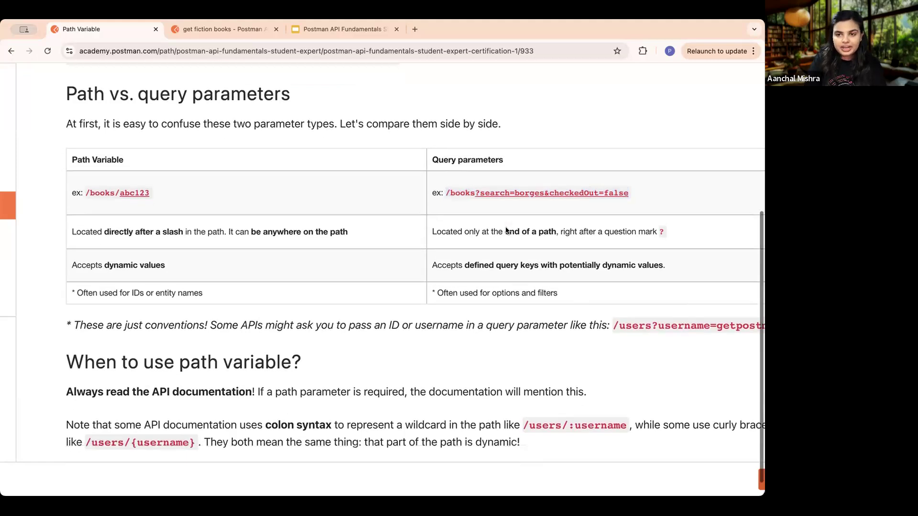
pyautogui.hscroll(1, 507, 231)
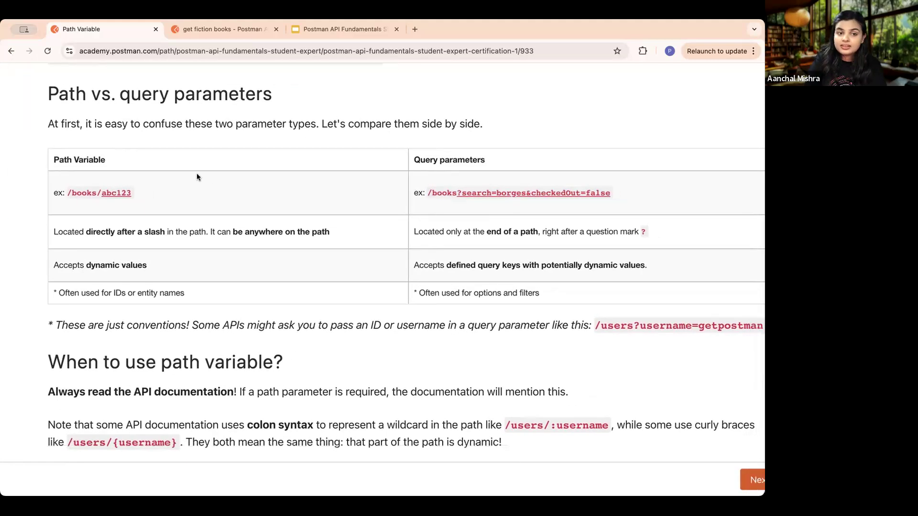
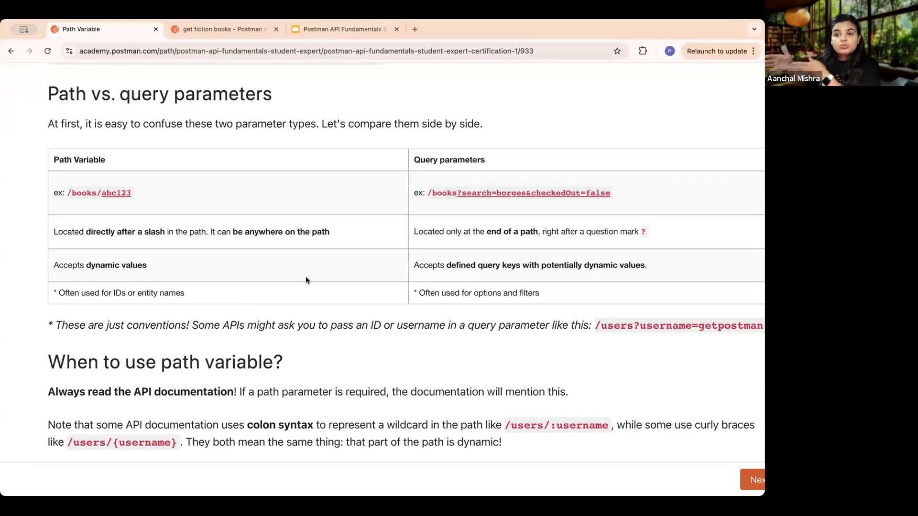
# - Read the rest of the path vs. query parameters comparison and the "When to use path variable?" section, highlighting the note about colon syntax
pyautogui.scroll(-2, 305, 281)
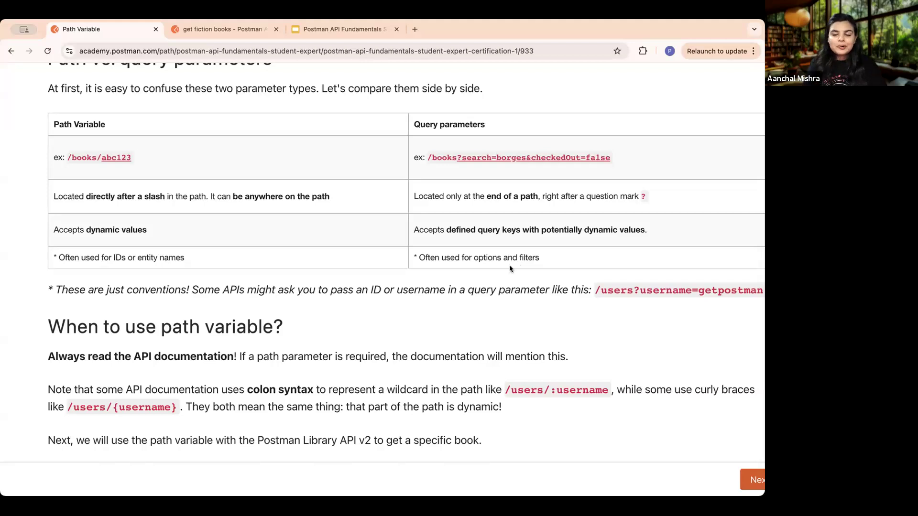
pyautogui.hscroll(1, 506, 274)
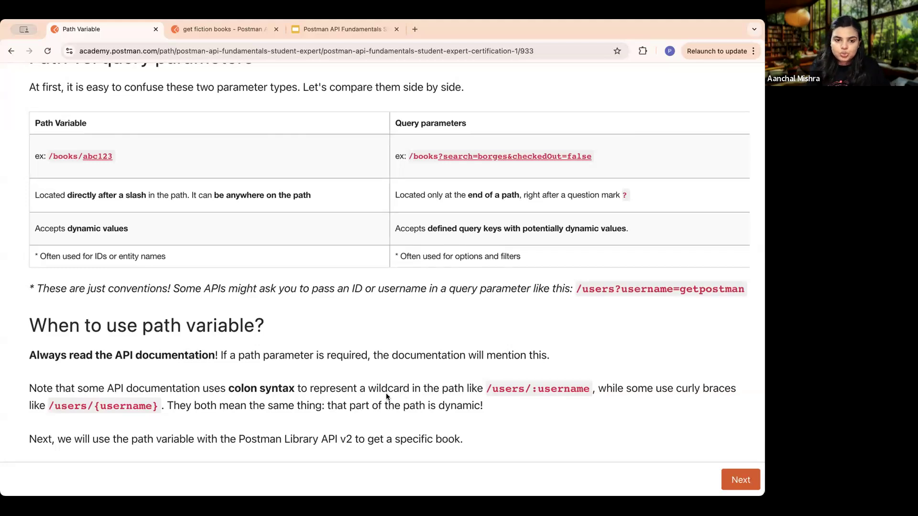
pyautogui.scroll(-1, 385, 393)
pyautogui.hscroll(-1, 385, 393)
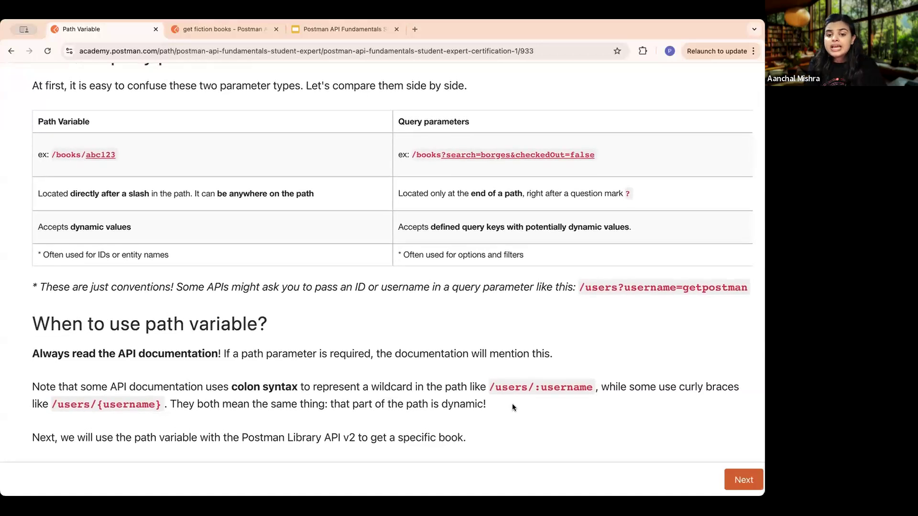
pyautogui.moveTo(492, 399); pyautogui.dragTo(39, 385)
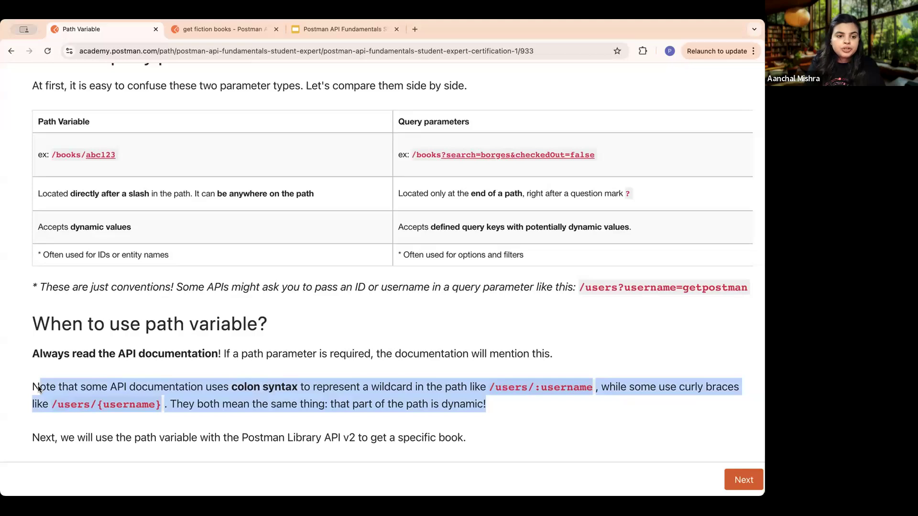
pyautogui.moveTo(38, 388); pyautogui.dragTo(31, 386)
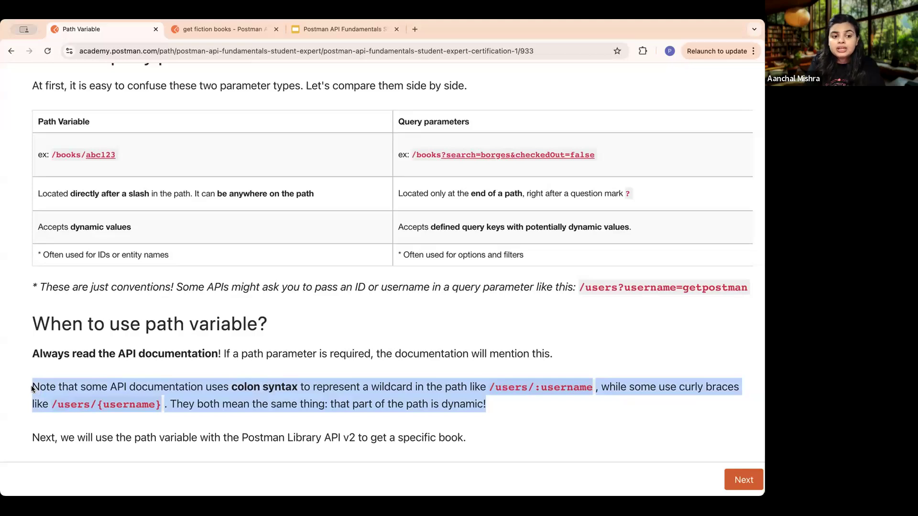
pyautogui.click(140, 388)
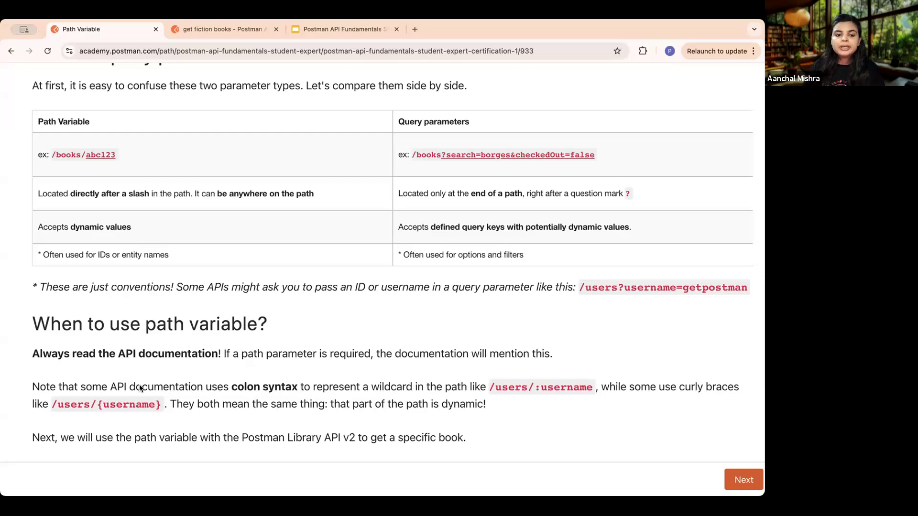
# - Advance to the "Task: Get a book by id" lesson and read its introduction, highlighting the sentence about the availability of "Ficciones"
pyautogui.press('super+minus')
pyautogui.press('super+minus')
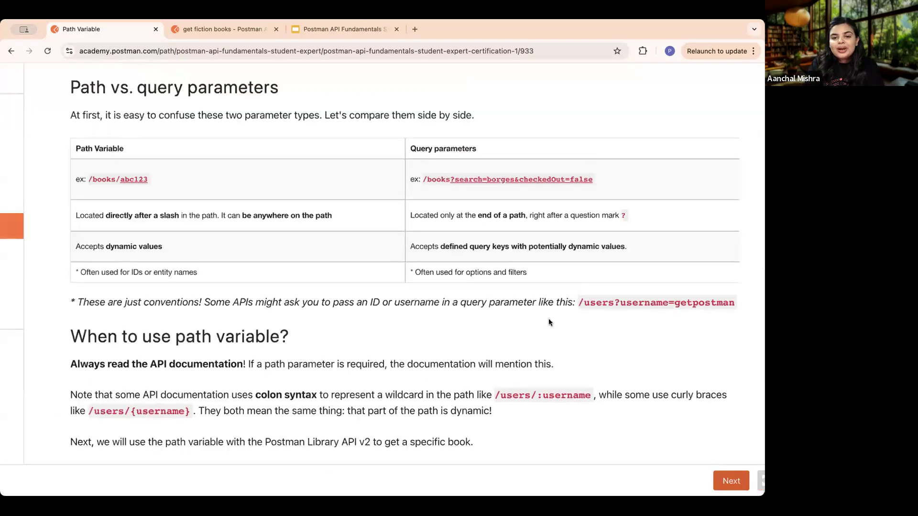
pyautogui.click(719, 484)
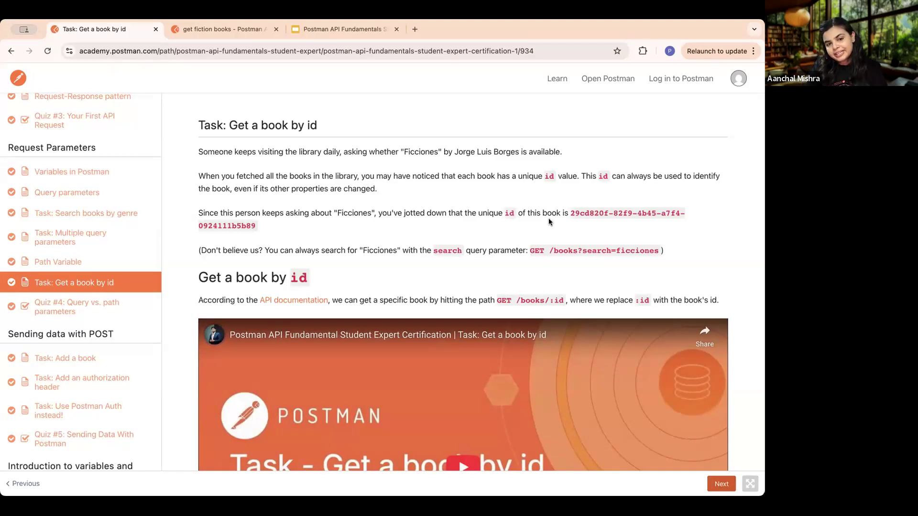
pyautogui.scroll(-3, 457, 252)
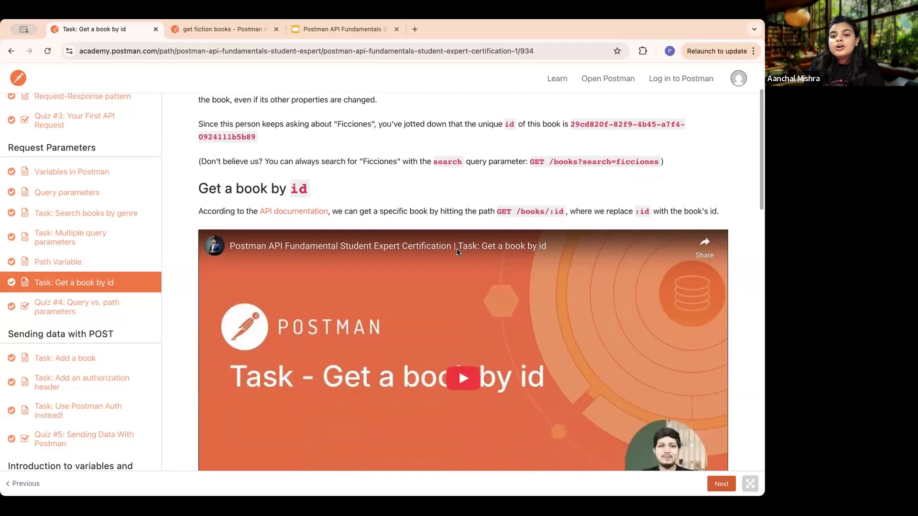
pyautogui.scroll(3, 457, 251)
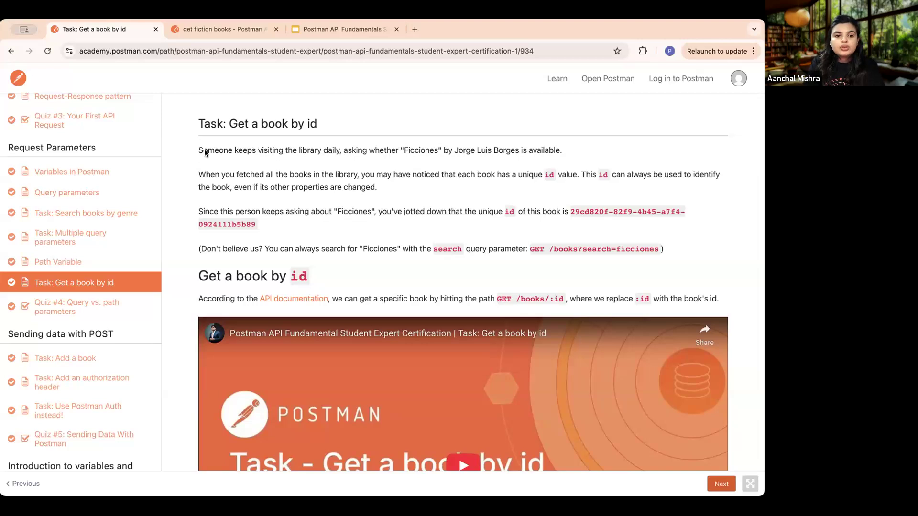
pyautogui.moveTo(200, 151); pyautogui.dragTo(522, 156)
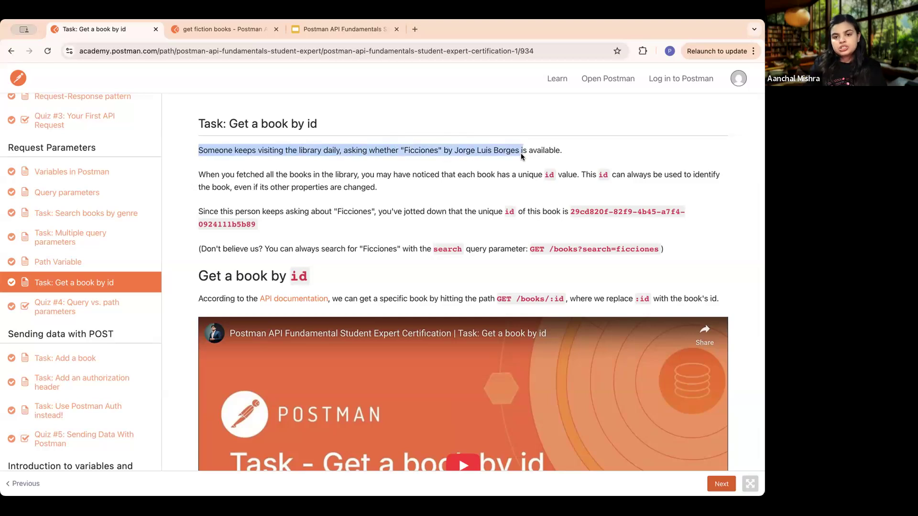
pyautogui.click(575, 154)
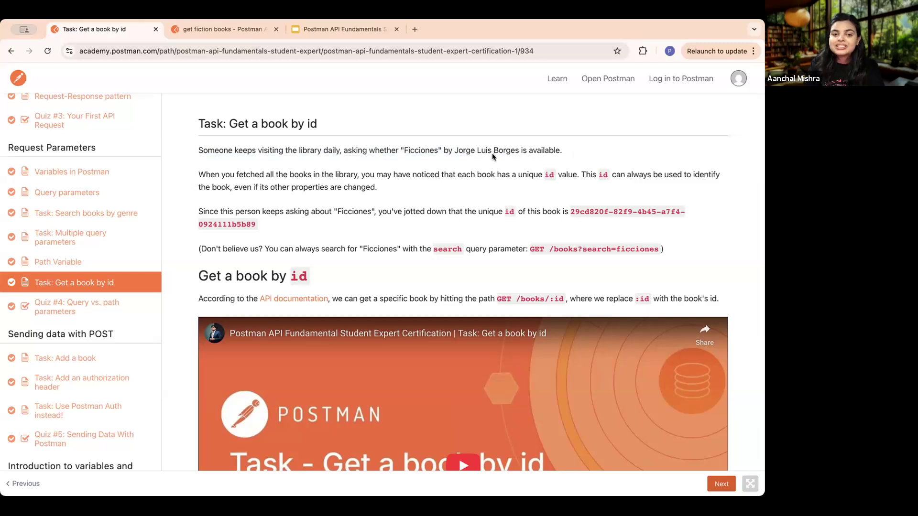
pyautogui.scroll(-1, 438, 197)
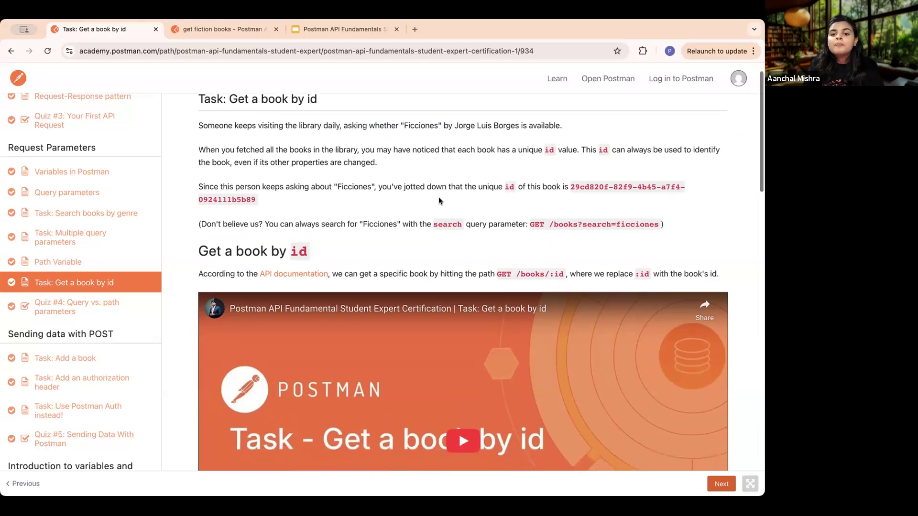
# - Switch to Postman, enlarge the response area of get fiction books, and highlight the id value of one book in the JSON
pyautogui.click(206, 27)
pyautogui.scroll(10, 375, 349)
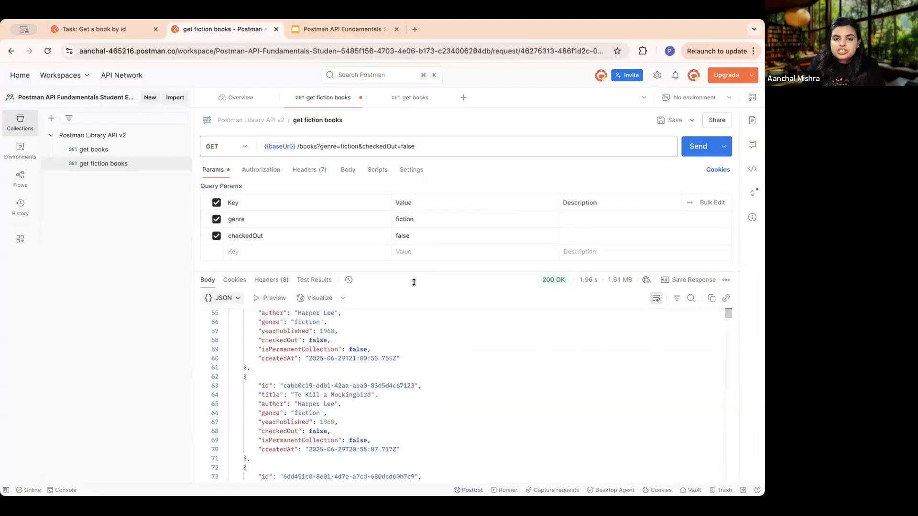
pyautogui.moveTo(423, 271); pyautogui.dragTo(423, 212)
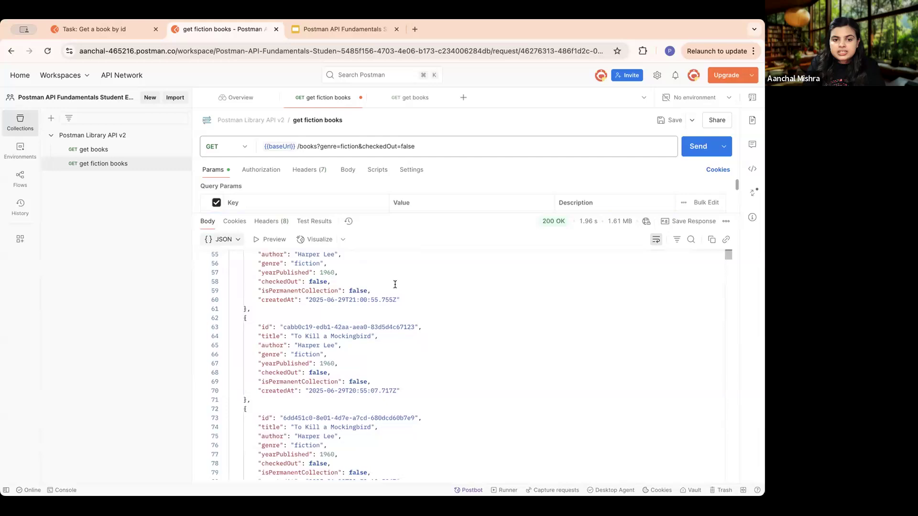
pyautogui.scroll(4, 396, 285)
pyautogui.moveTo(415, 386); pyautogui.dragTo(281, 382)
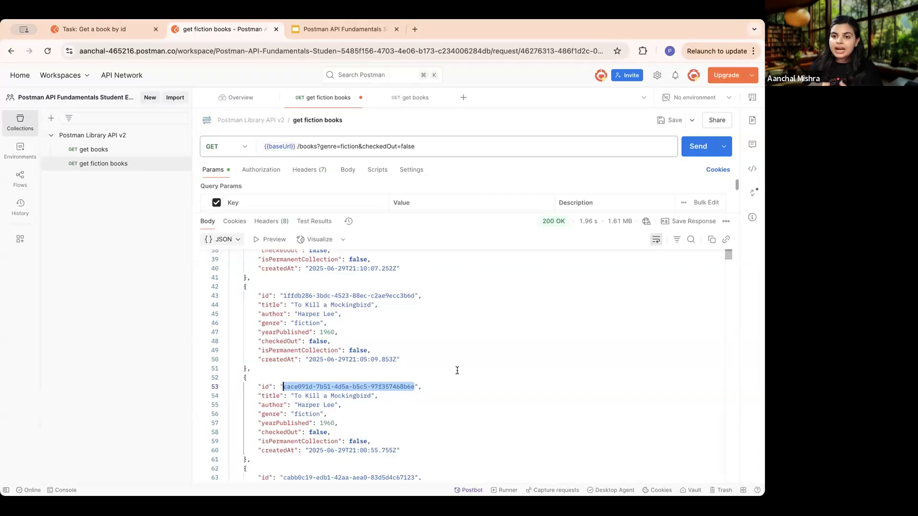
# - Return to the Postman Academy task, highlight the unique id given for "Ficciones", and read the request setup instructions below the video
pyautogui.click(89, 29)
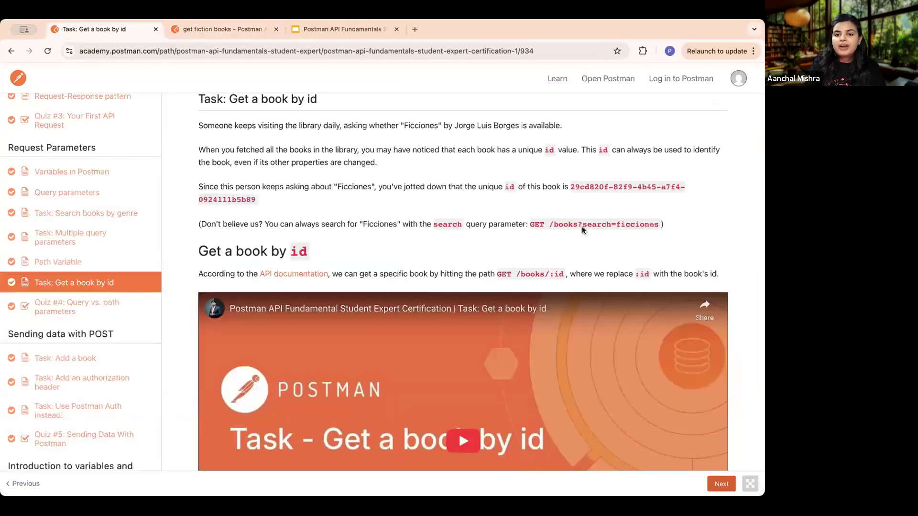
pyautogui.moveTo(569, 187); pyautogui.dragTo(253, 202)
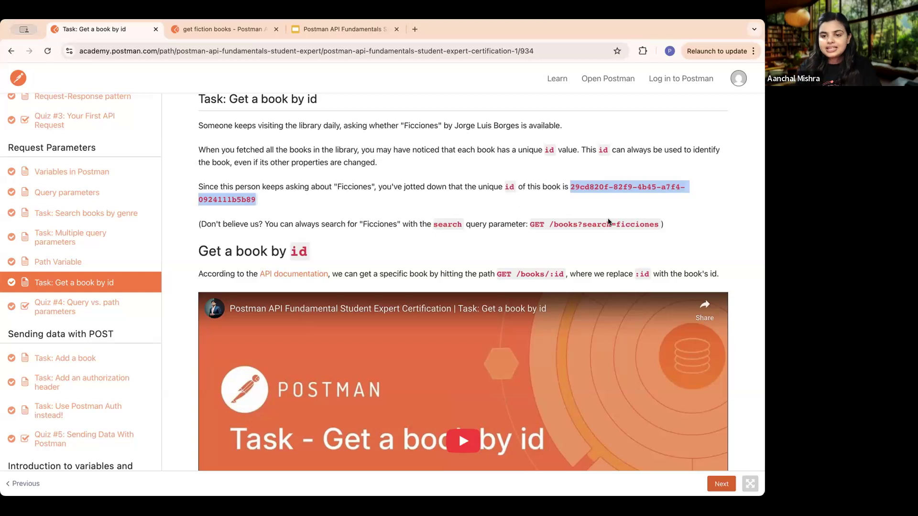
pyautogui.scroll(-10, 614, 268)
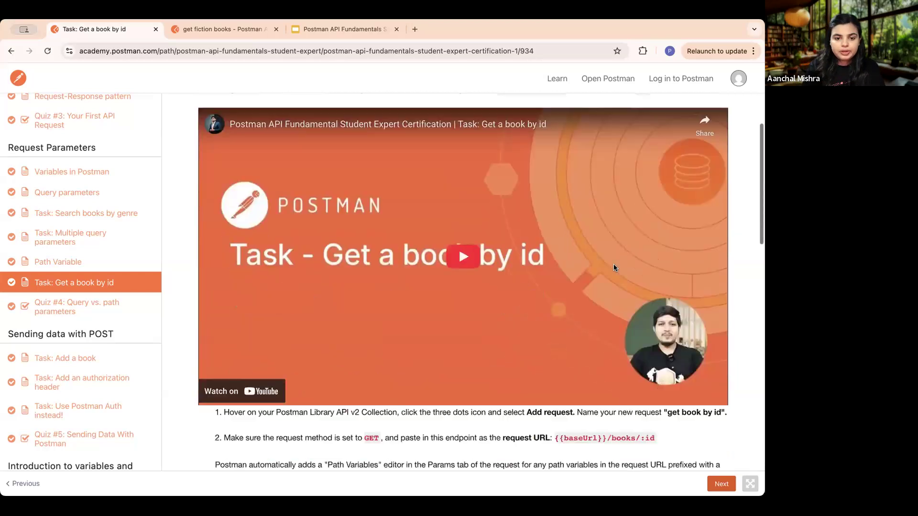
pyautogui.scroll(-1, 613, 268)
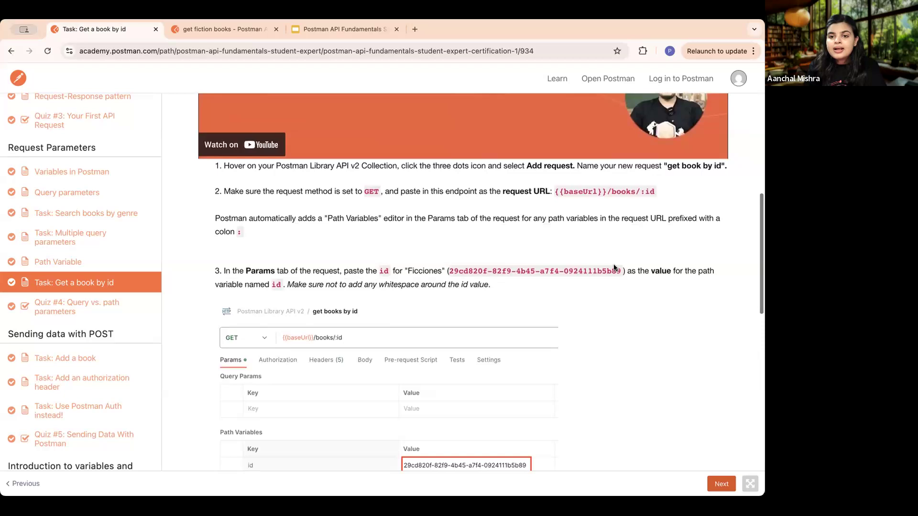
# - In the Postman workspace, add a request to the Postman Library API v2 collection and name it "get book by id"
pyautogui.click(210, 28)
pyautogui.click(181, 164)
pyautogui.click(119, 199)
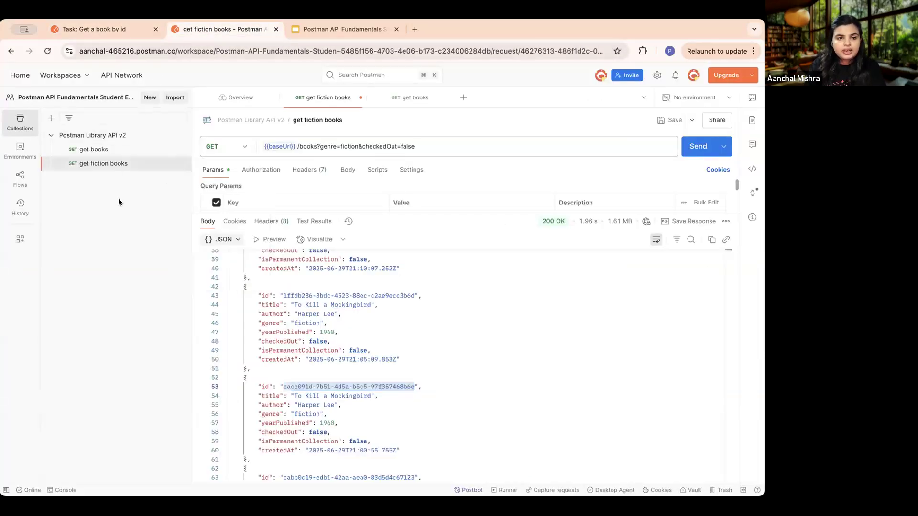
pyautogui.click(180, 135)
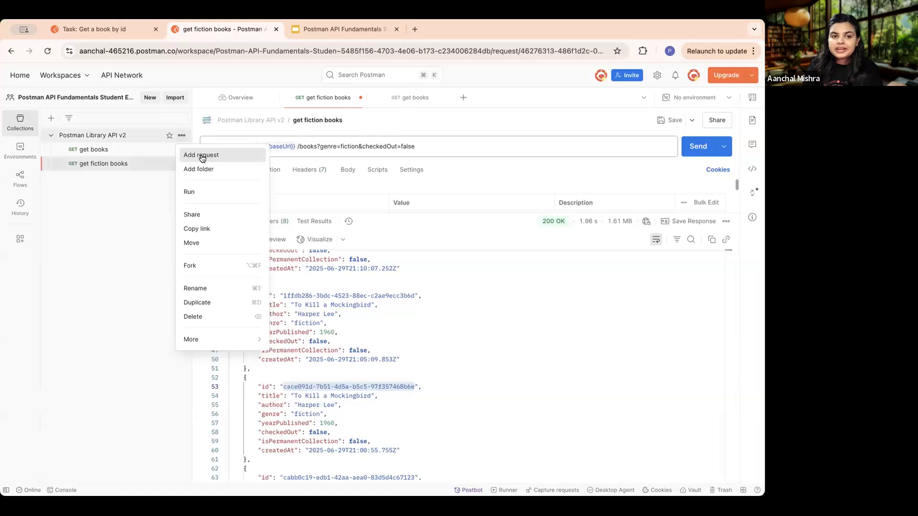
pyautogui.click(125, 194)
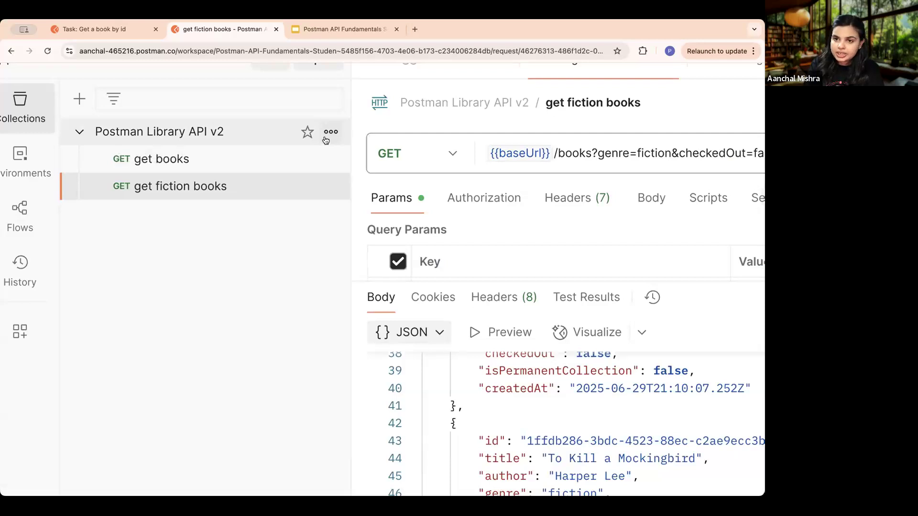
pyautogui.click(331, 133)
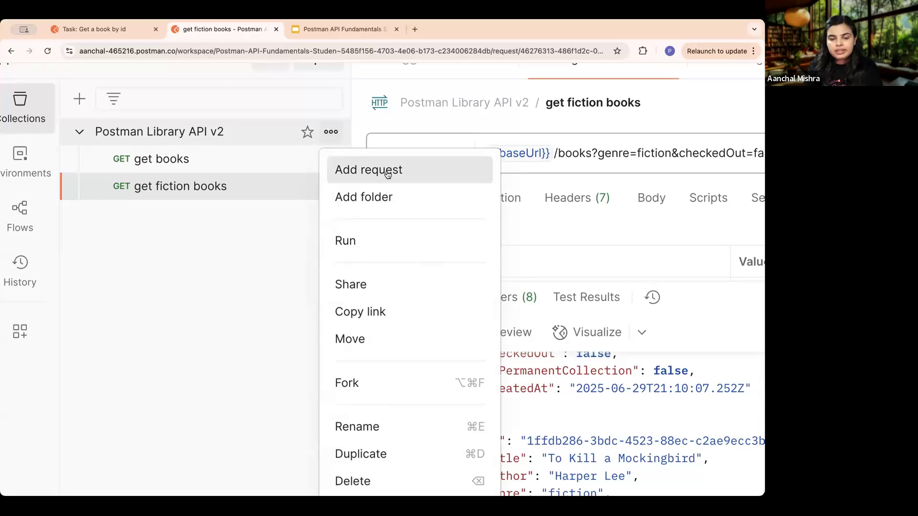
pyautogui.click(387, 172)
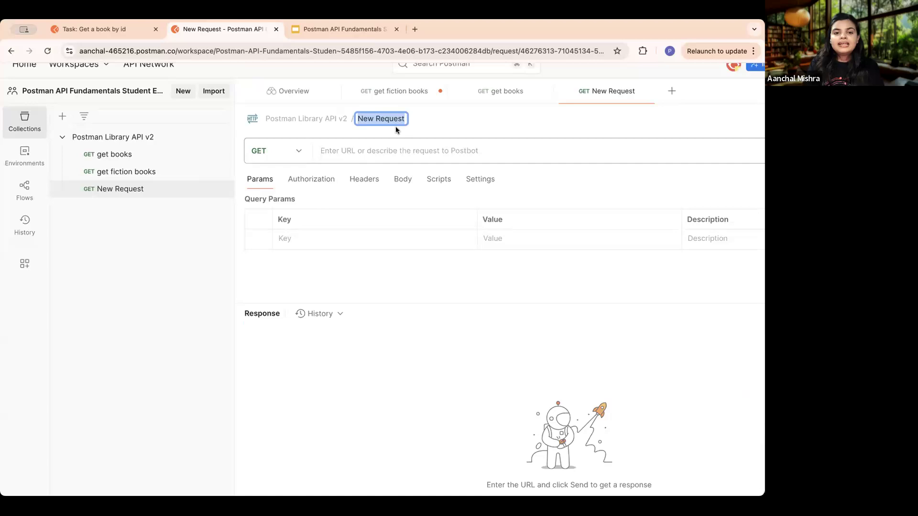
pyautogui.click(395, 126)
pyautogui.write('get book by id')
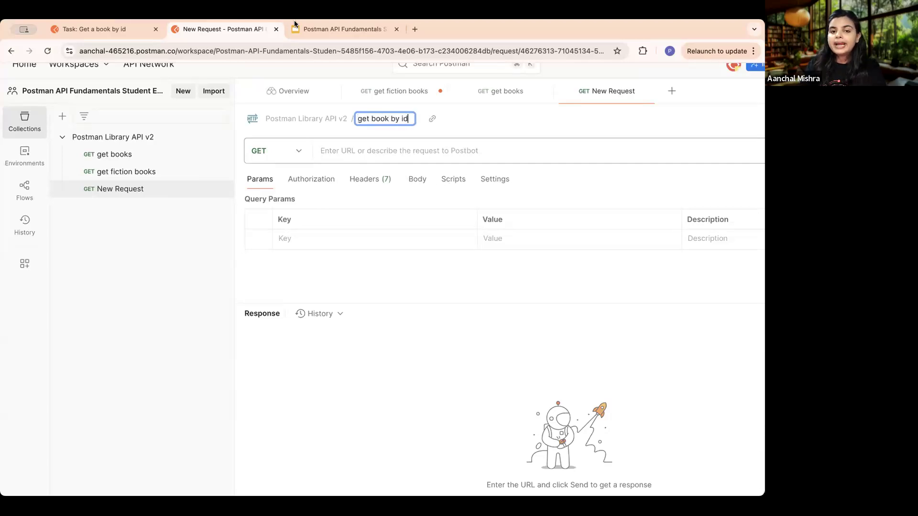
# - Check the endpoint in the course instructions, then set the get book by id request's URL to the suggested {{baseUrl}}/books in Postman
pyautogui.click(114, 30)
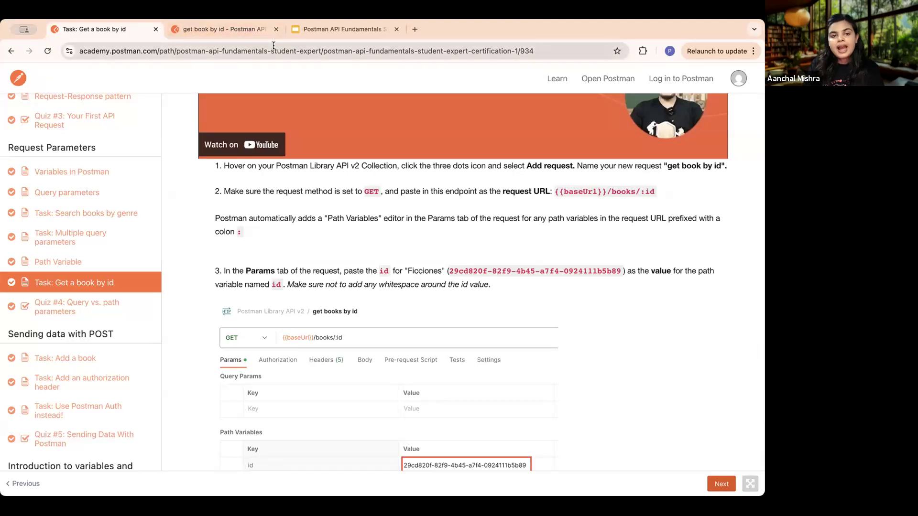
pyautogui.click(200, 28)
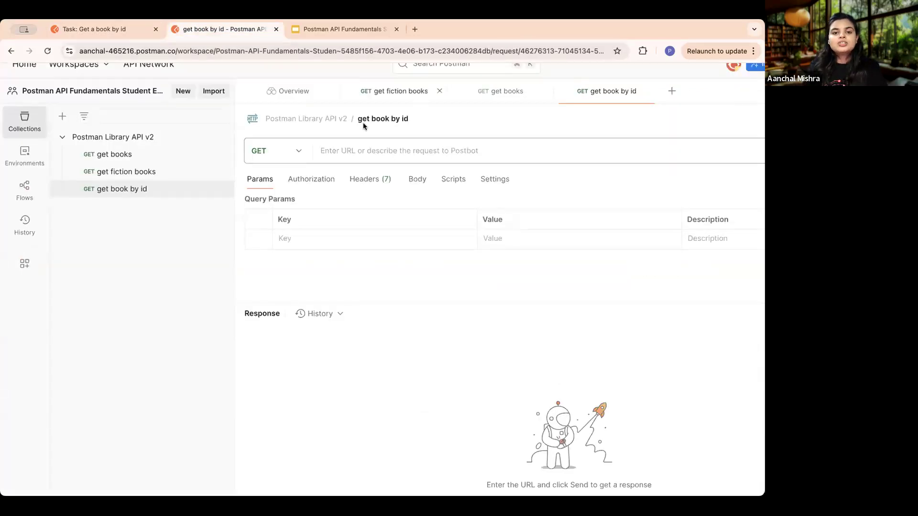
pyautogui.click(348, 151)
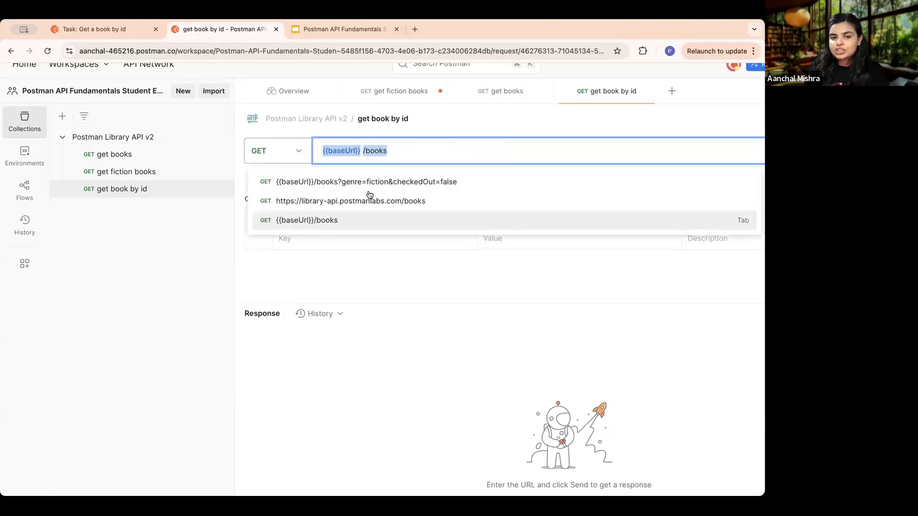
pyautogui.click(339, 220)
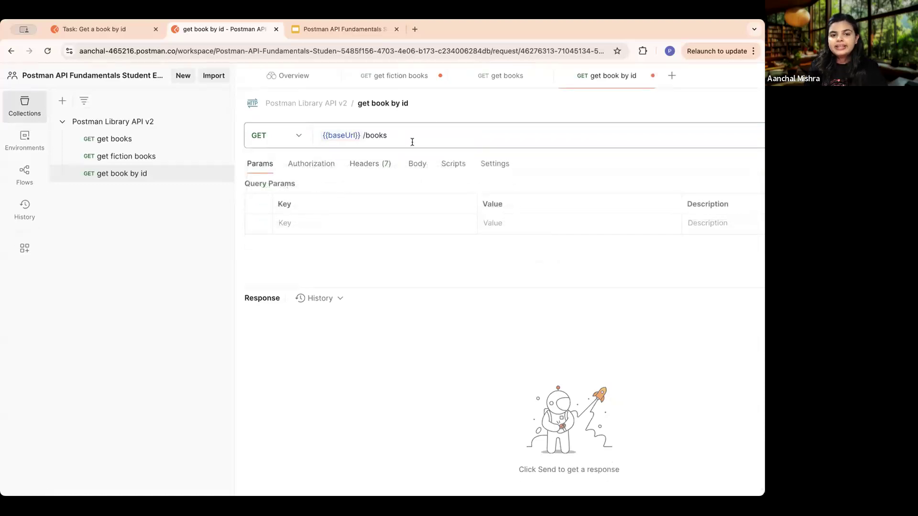
pyautogui.hscroll(3, 414, 207)
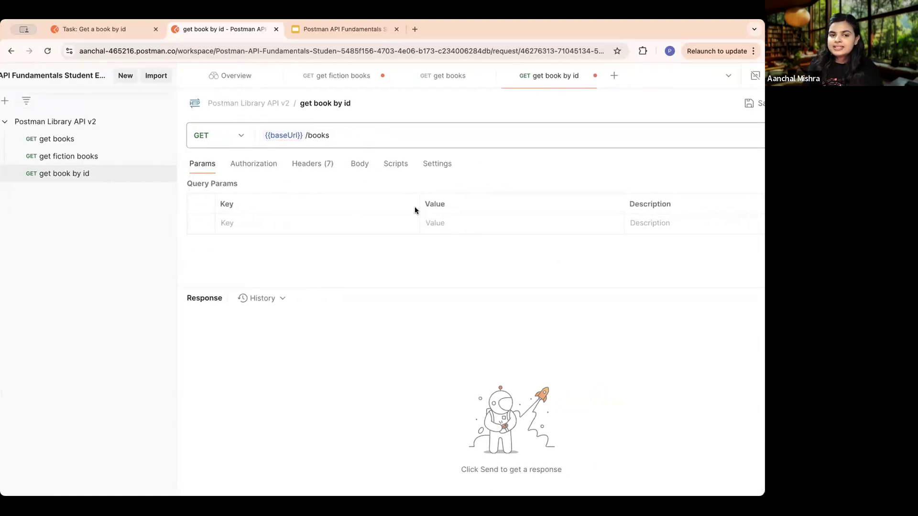
# - Check the endpoint in the course instructions, then extend the get book by id request's URL with /:id so it reads {{baseUrl}}/books/:id
pyautogui.click(114, 30)
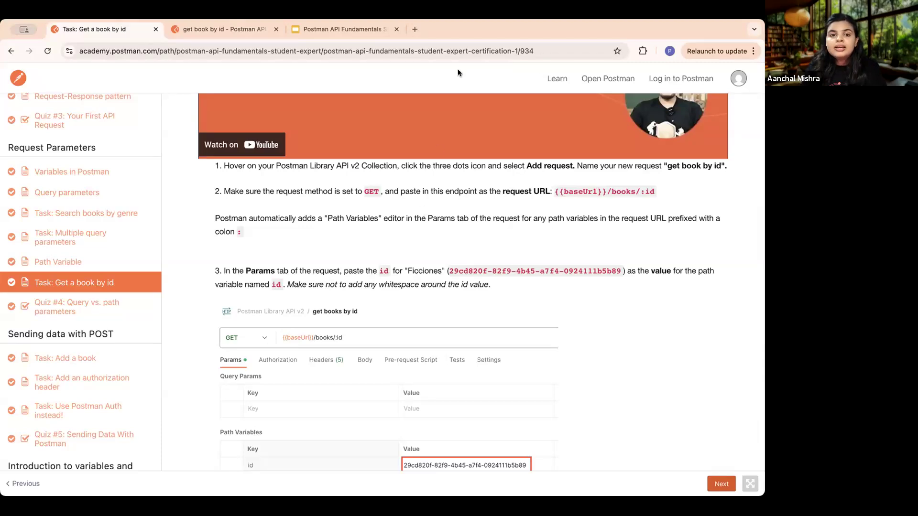
pyautogui.click(205, 30)
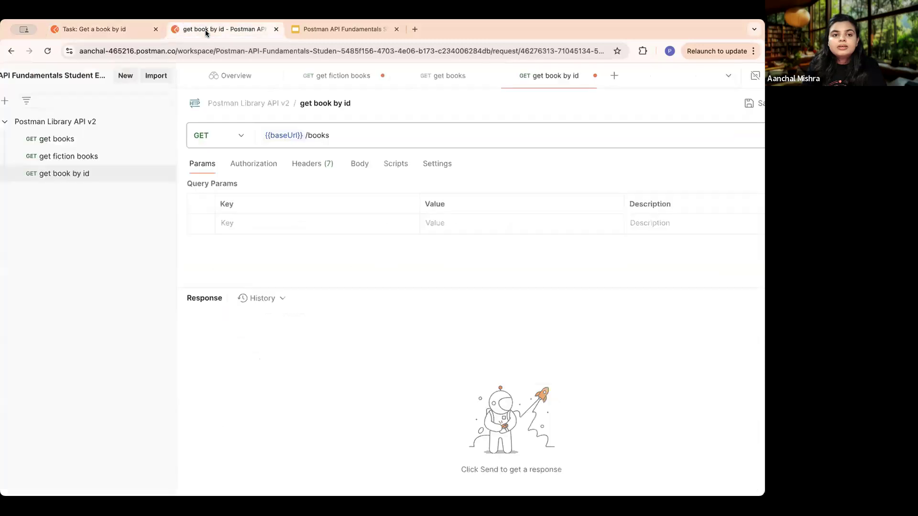
pyautogui.click(343, 136)
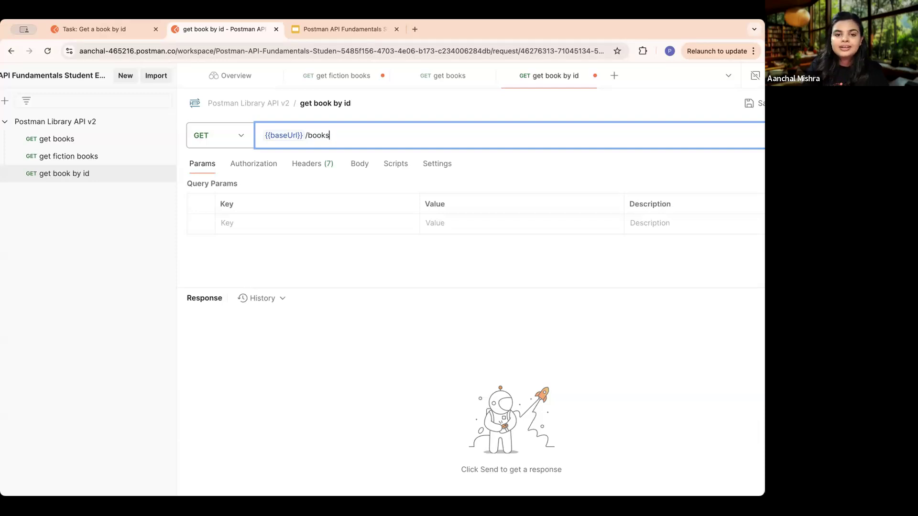
pyautogui.write('/')
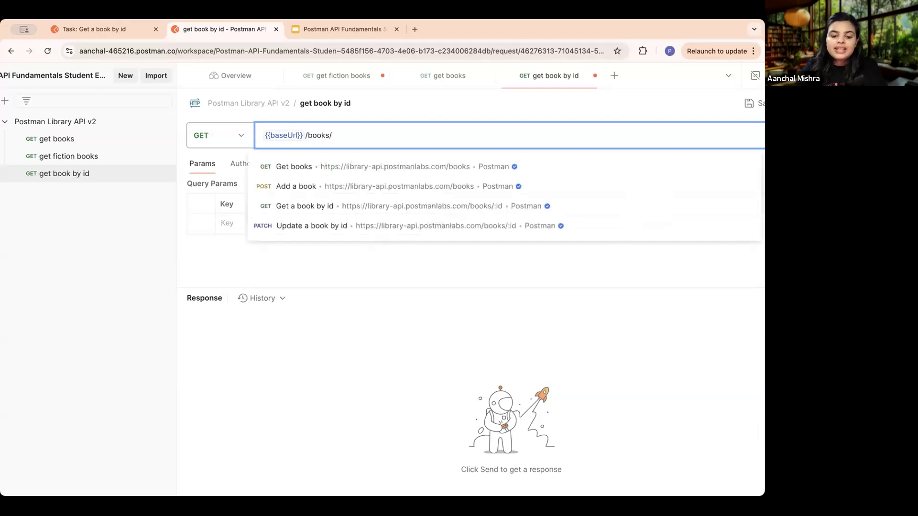
pyautogui.write(':id')
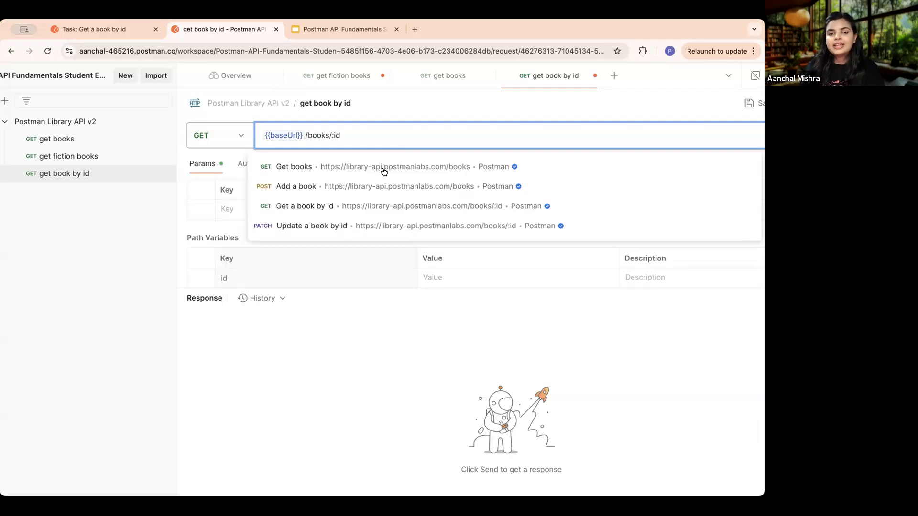
pyautogui.click(329, 344)
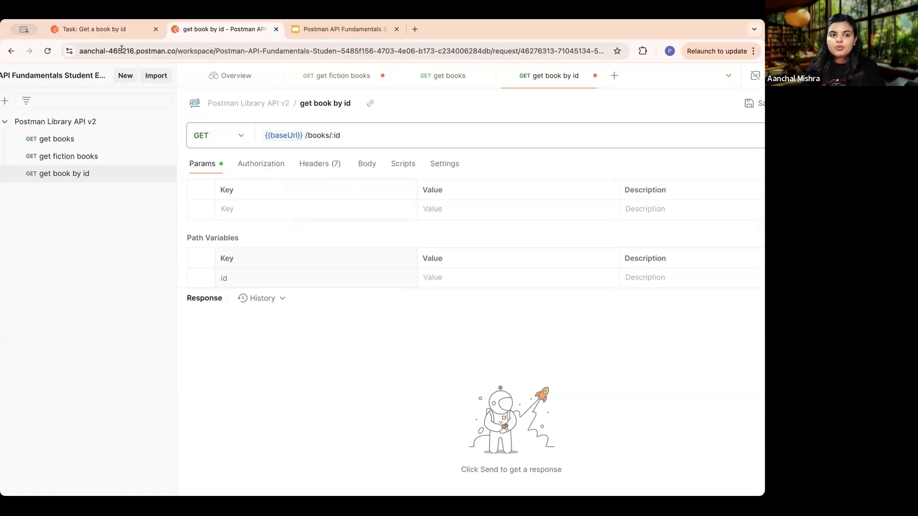
# - Switch to the Postman Academy task and highlight the request URL {{baseUrl}}/books/:id in the second instruction
pyautogui.click(114, 29)
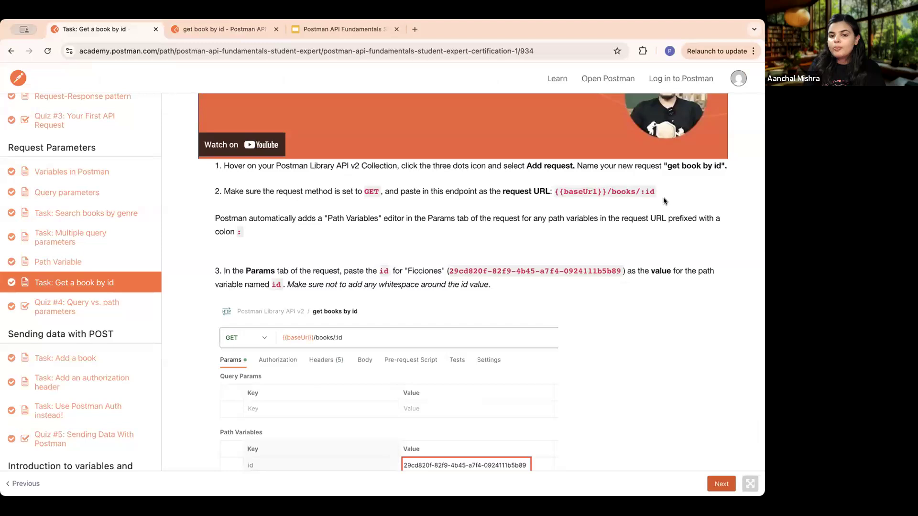
pyautogui.scroll(5, 664, 197)
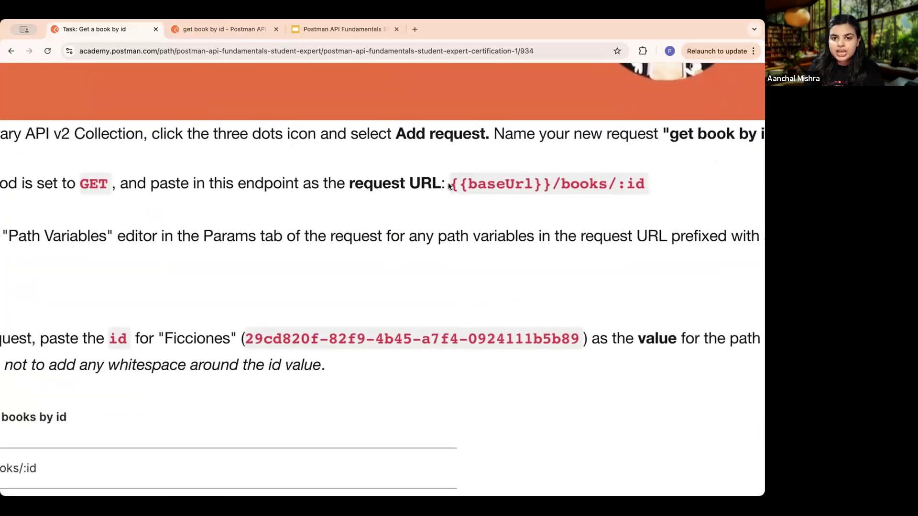
pyautogui.hscroll(-2, 449, 187)
pyautogui.hscroll(1, 448, 186)
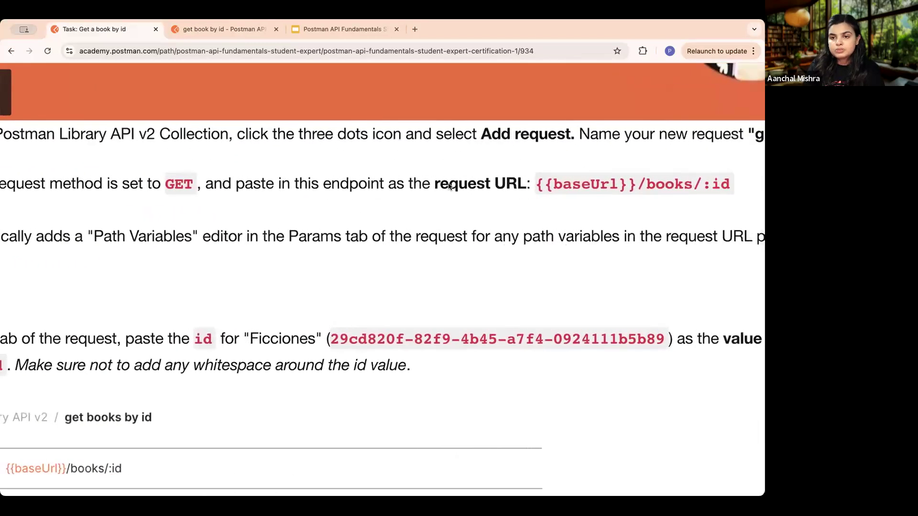
pyautogui.hscroll(3, 536, 192)
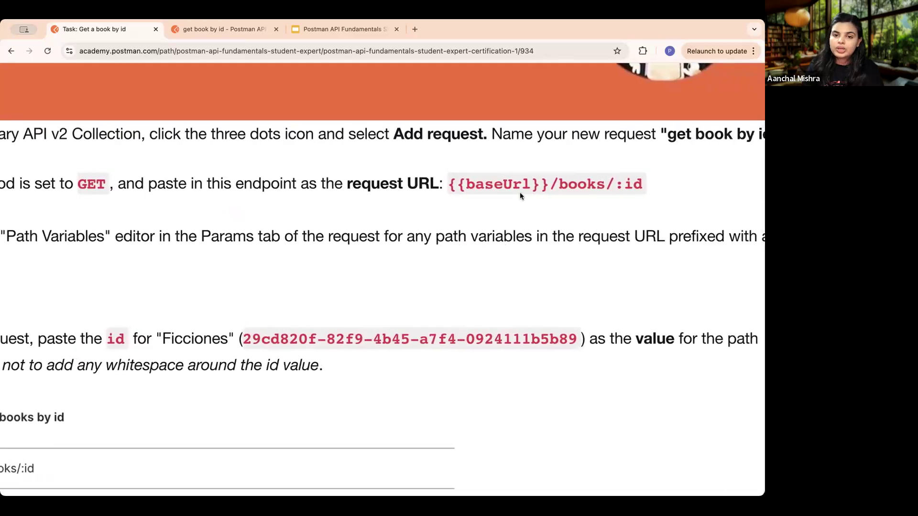
pyautogui.moveTo(444, 185); pyautogui.dragTo(606, 180)
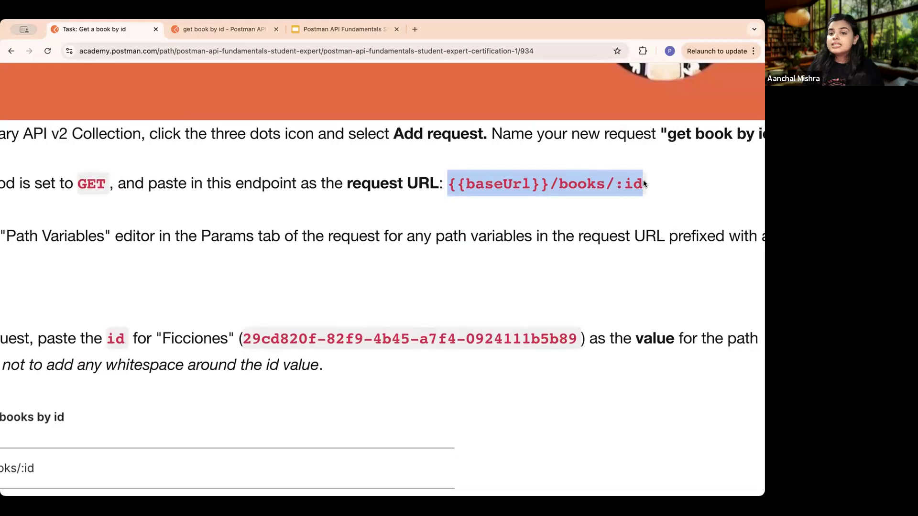
# - Return to Postman, remove id after the colon in the request URL, re-enter it, and highlight the whole URL
pyautogui.click(236, 30)
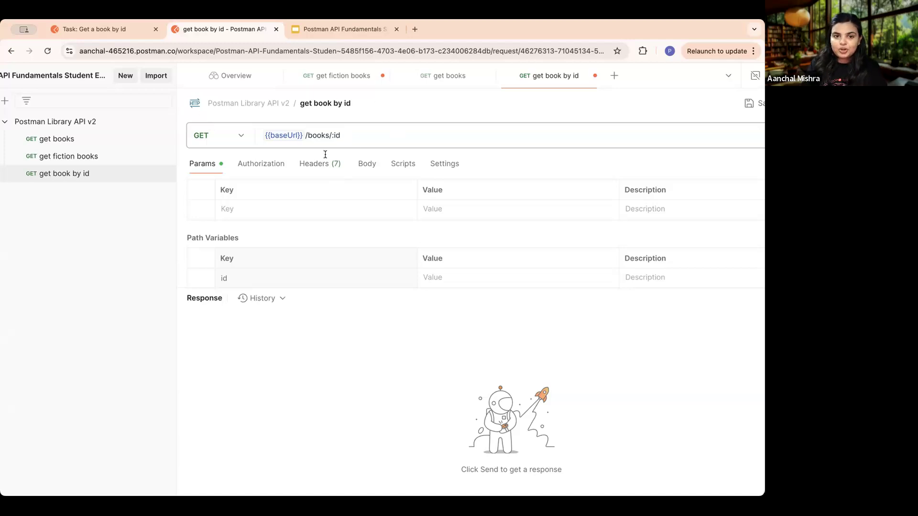
pyautogui.tripleClick(351, 132)
pyautogui.click(351, 132)
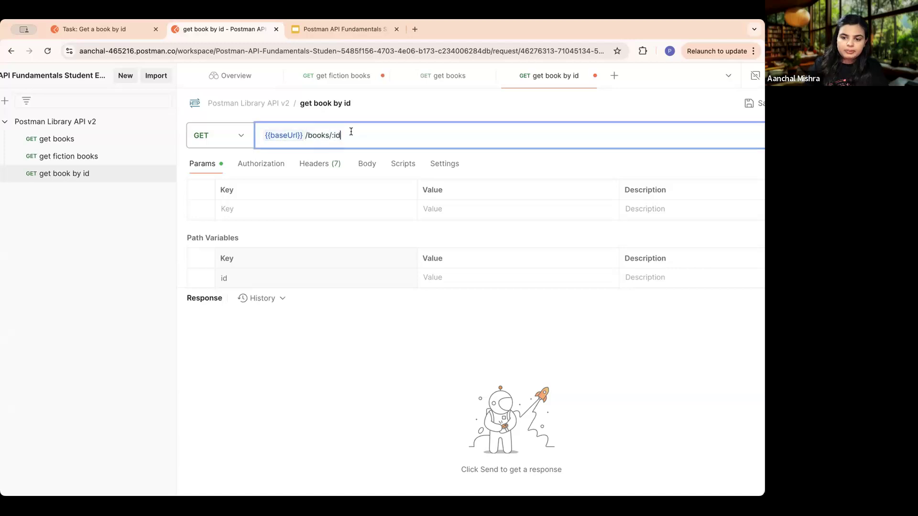
pyautogui.press('BackSpace')
pyautogui.press('BackSpace')
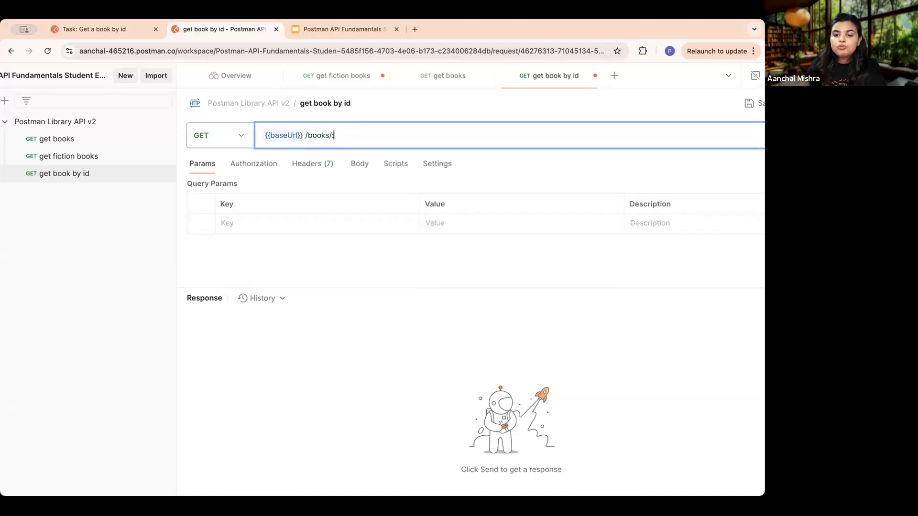
pyautogui.write('id')
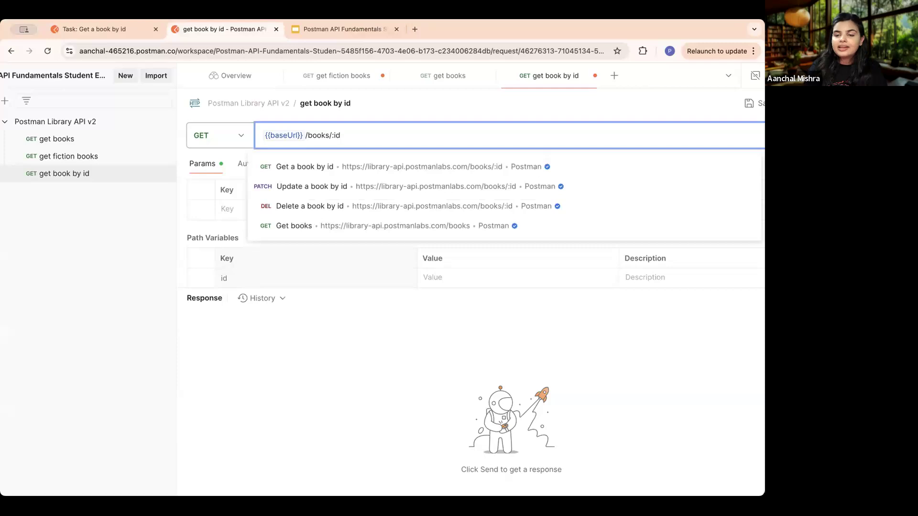
pyautogui.hotkey('ctrl', 'a')
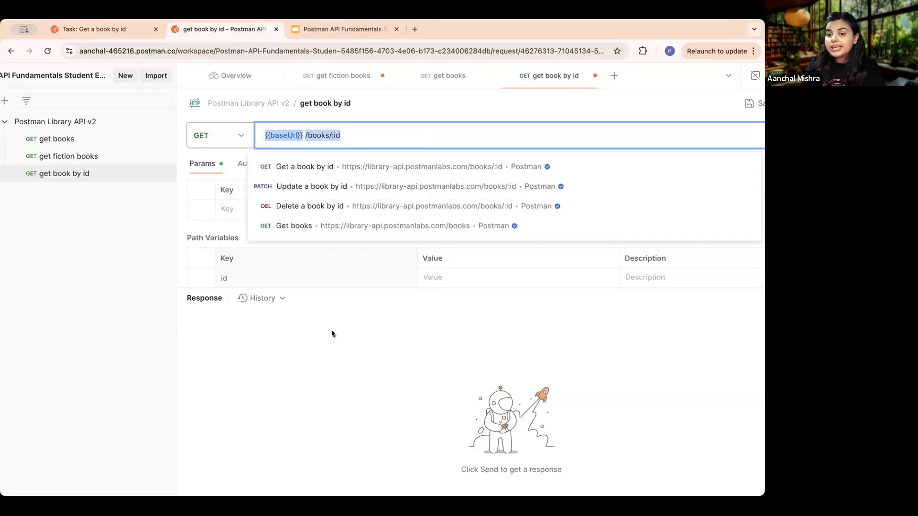
pyautogui.click(331, 330)
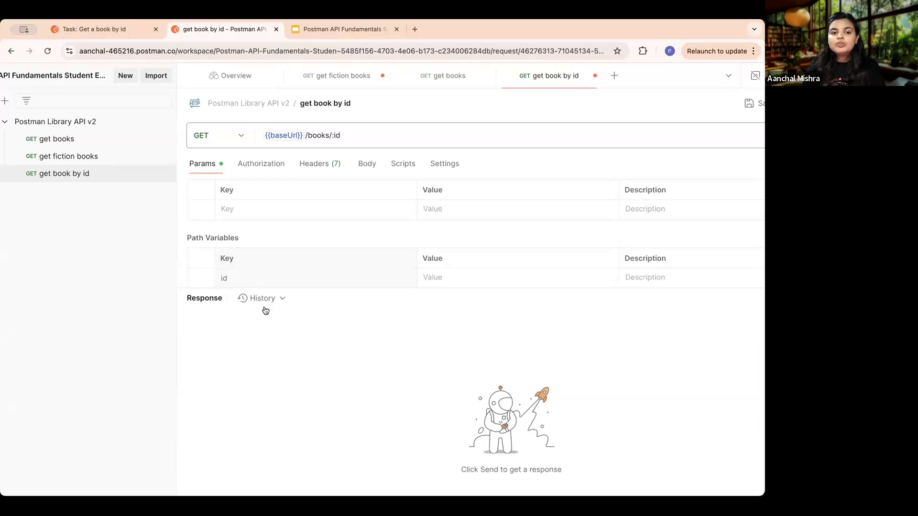
# - Enlarge the Params area and set the id path variable to the "Ficciones" id from the course task, 29cd820f-82f9-4b45-a7f4-0924111b5b89
pyautogui.moveTo(356, 310); pyautogui.dragTo(354, 317)
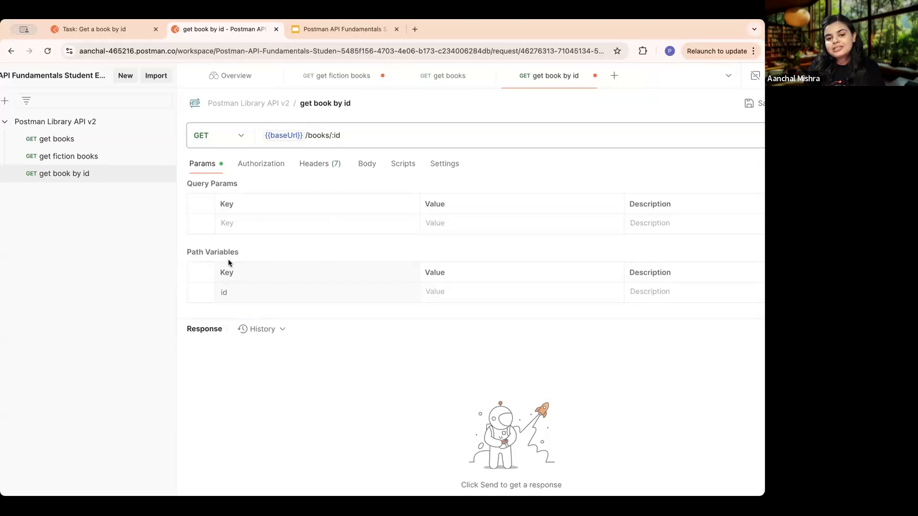
pyautogui.click(475, 293)
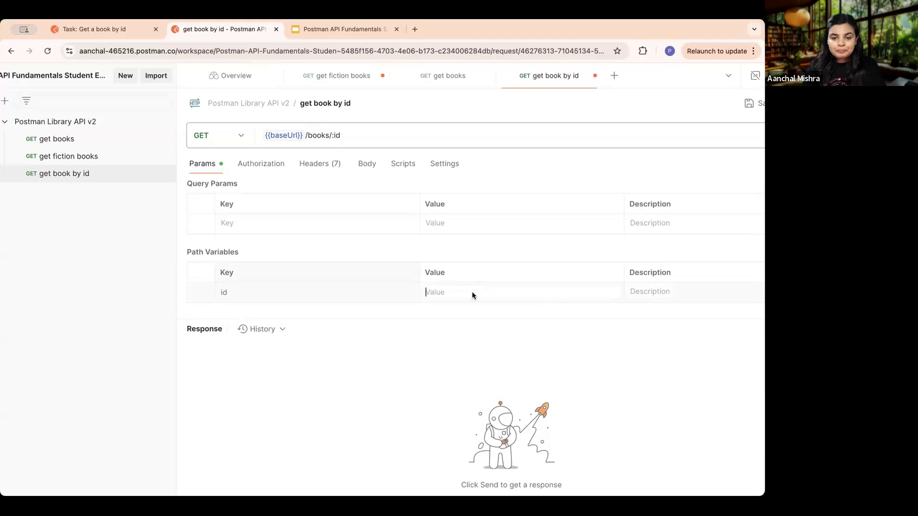
pyautogui.click(110, 30)
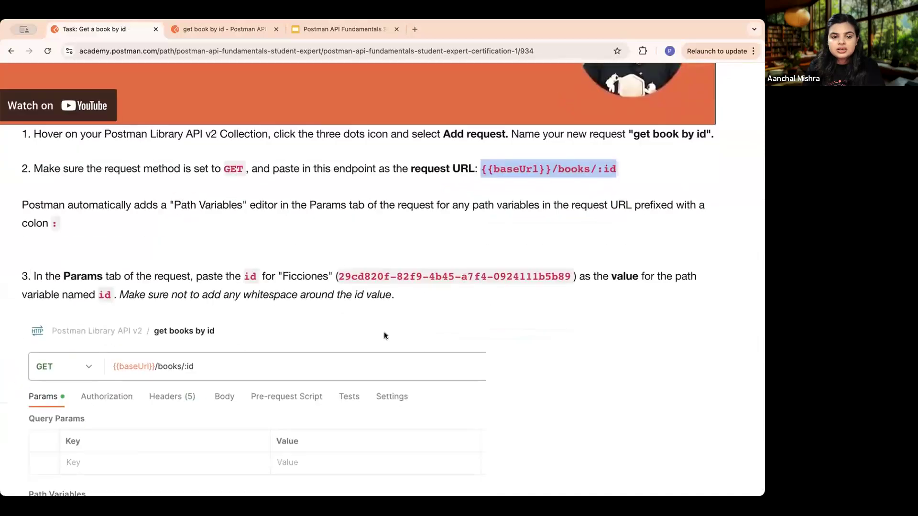
pyautogui.moveTo(338, 279); pyautogui.dragTo(574, 282)
pyautogui.hotkey('ctrl', 'c')
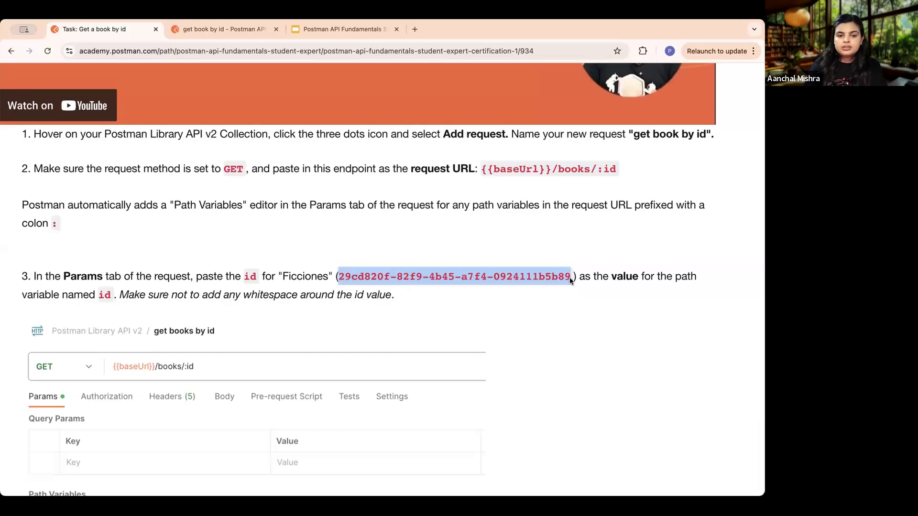
pyautogui.click(215, 29)
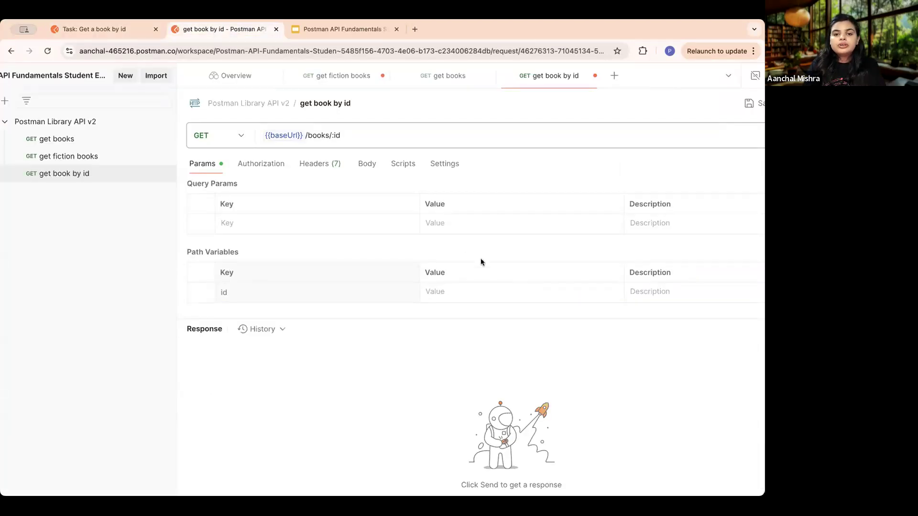
pyautogui.click(465, 292)
pyautogui.hotkey('ctrl', 'v')
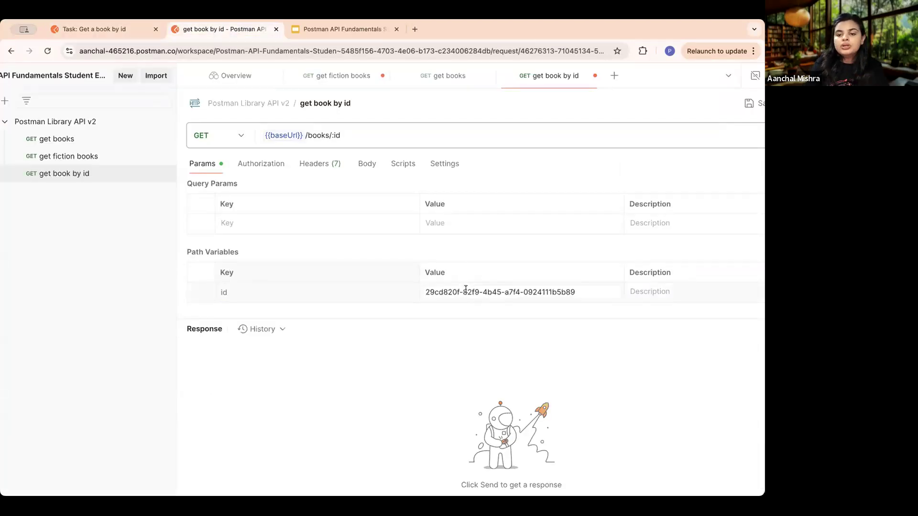
pyautogui.scroll(-3, 541, 366)
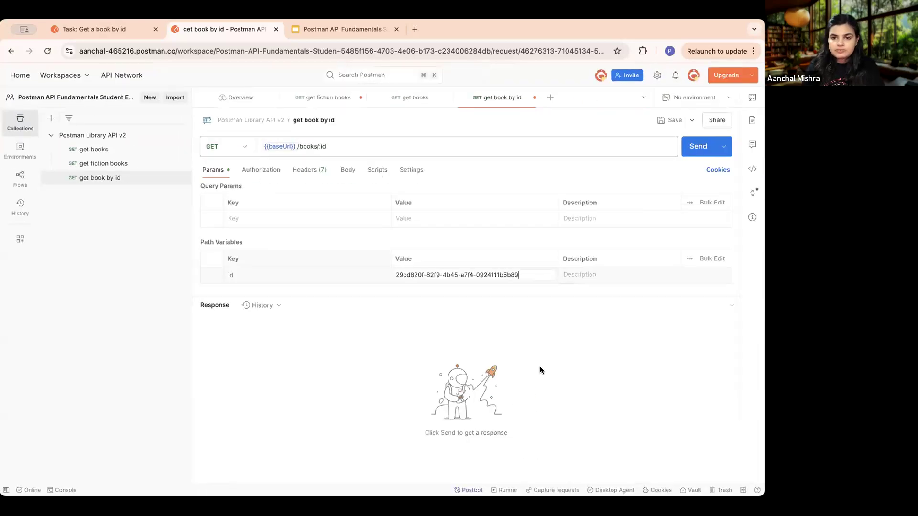
pyautogui.click(568, 310)
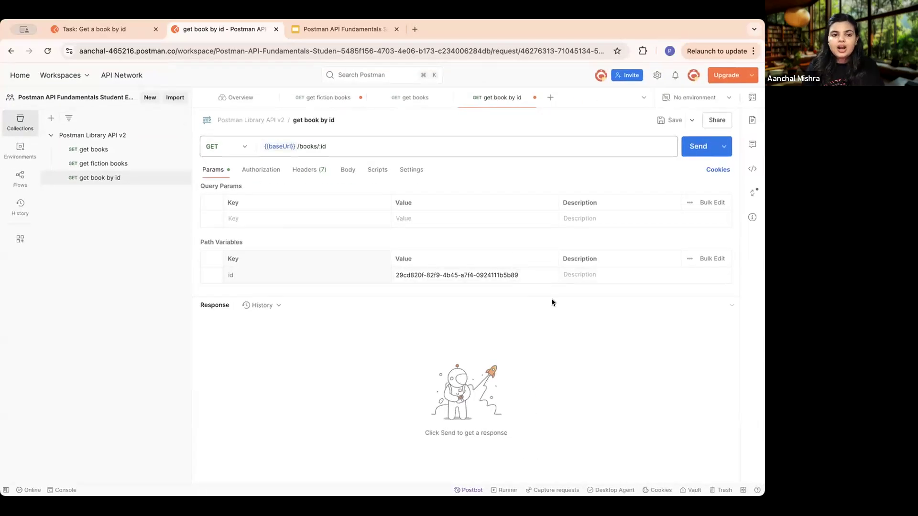
# - Review the save and send instruction in the course task, then save the get book by id request in Postman and send it
pyautogui.click(128, 27)
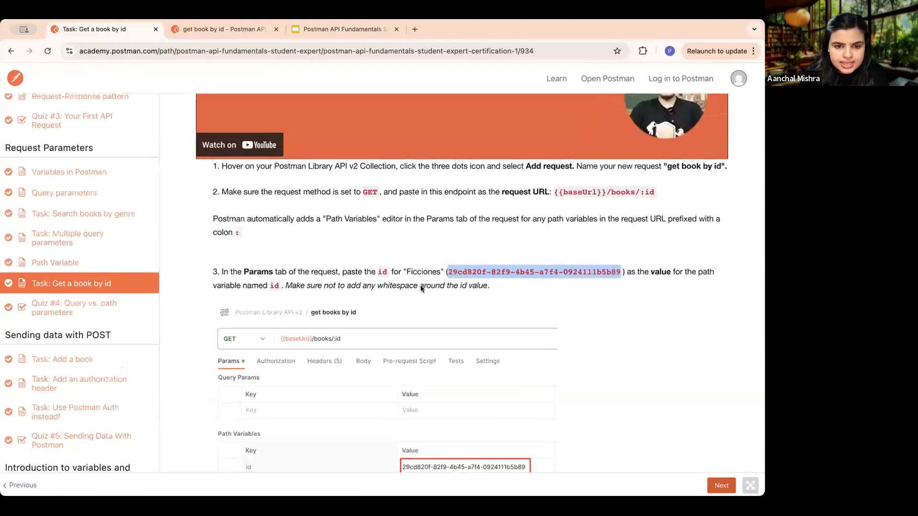
pyautogui.scroll(-6, 492, 317)
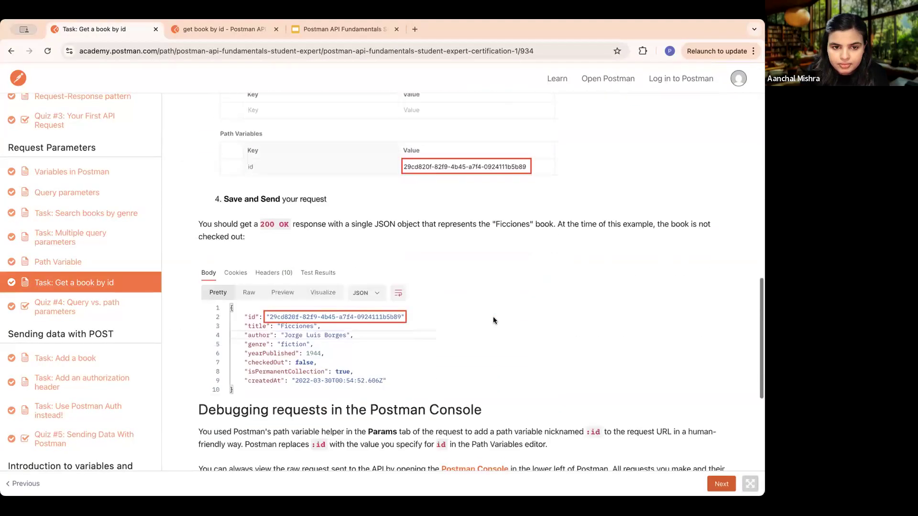
pyautogui.click(222, 29)
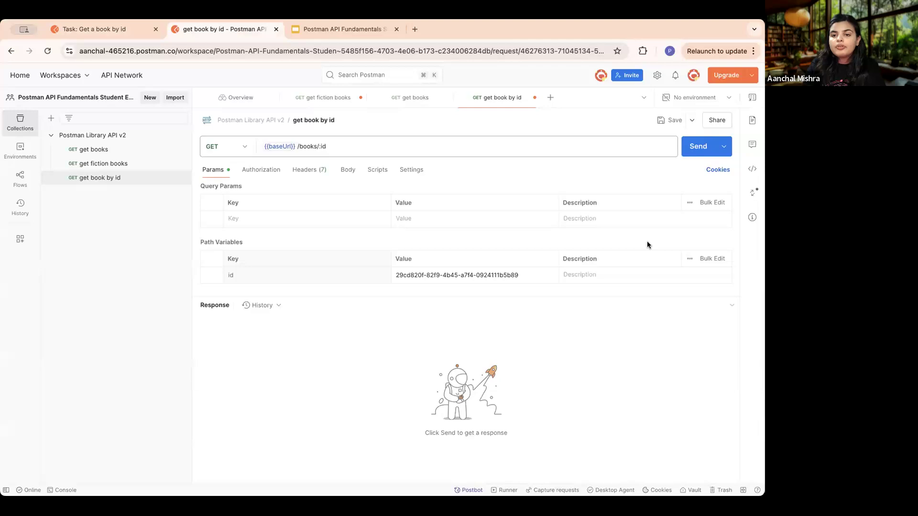
pyautogui.scroll(5, 683, 126)
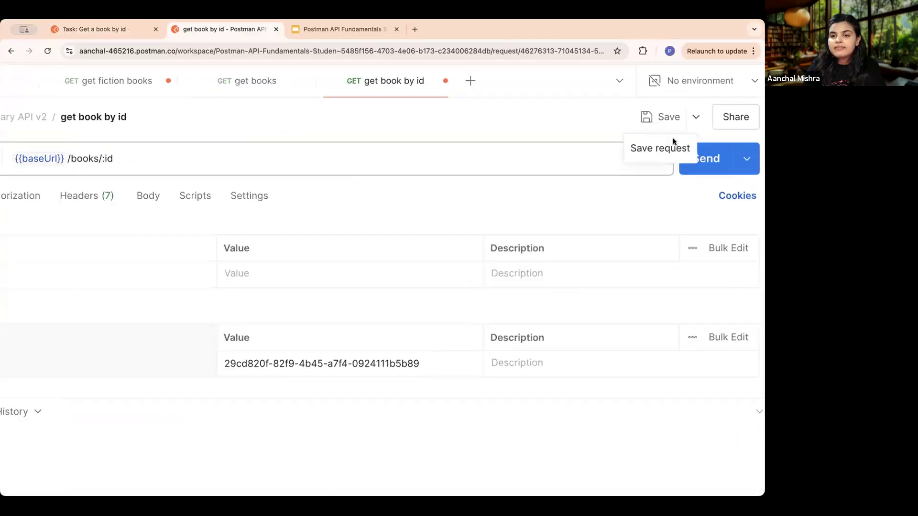
pyautogui.scroll(1, 672, 140)
pyautogui.click(647, 158)
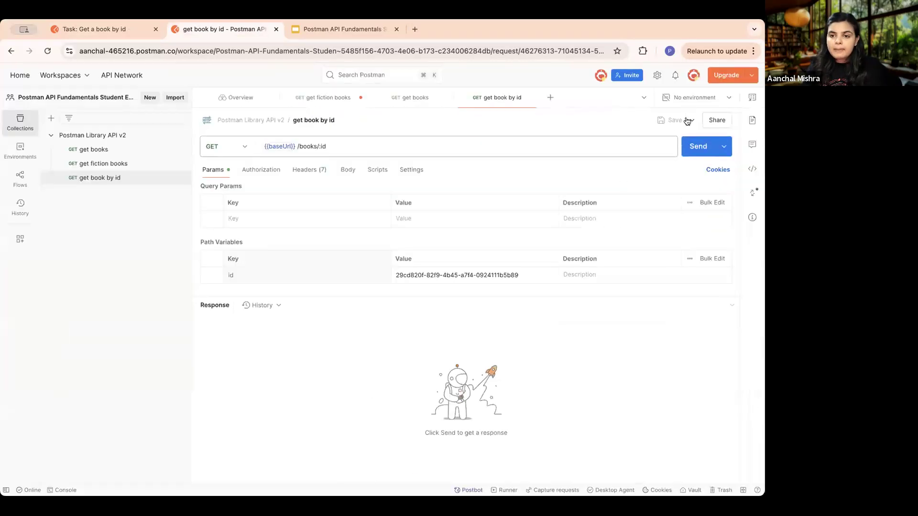
pyautogui.click(698, 148)
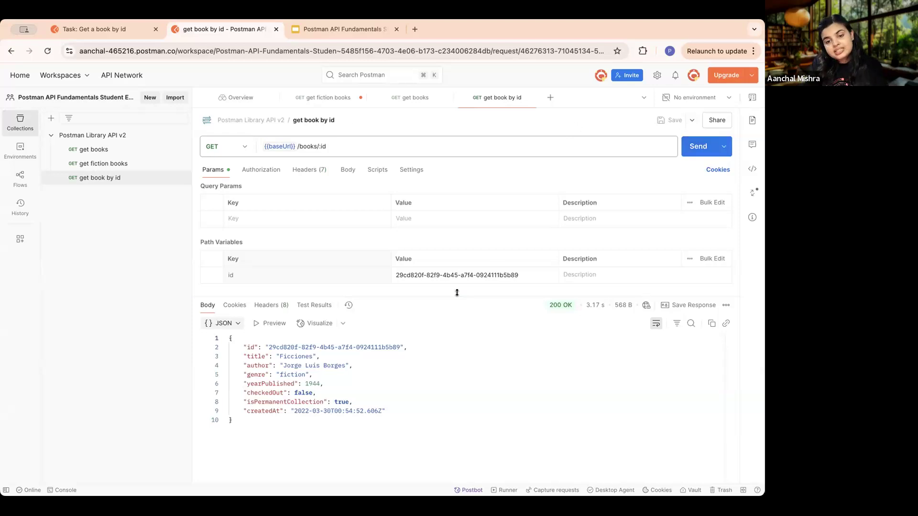
# - Enlarge the response area and highlight the id line and the checkedOut line in the returned JSON
pyautogui.moveTo(457, 292); pyautogui.dragTo(452, 220)
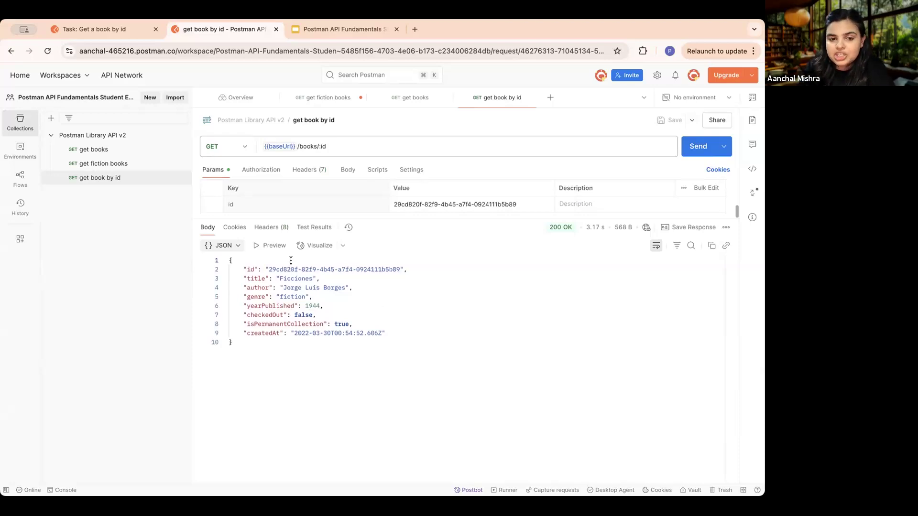
pyautogui.scroll(5, 291, 260)
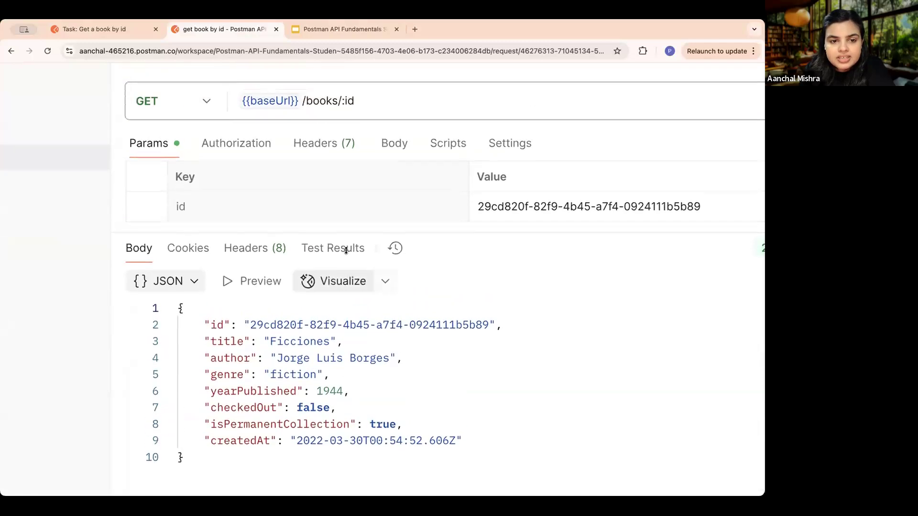
pyautogui.moveTo(488, 325); pyautogui.dragTo(409, 325)
pyautogui.moveTo(348, 332); pyautogui.dragTo(250, 326)
pyautogui.moveTo(223, 325); pyautogui.dragTo(211, 324)
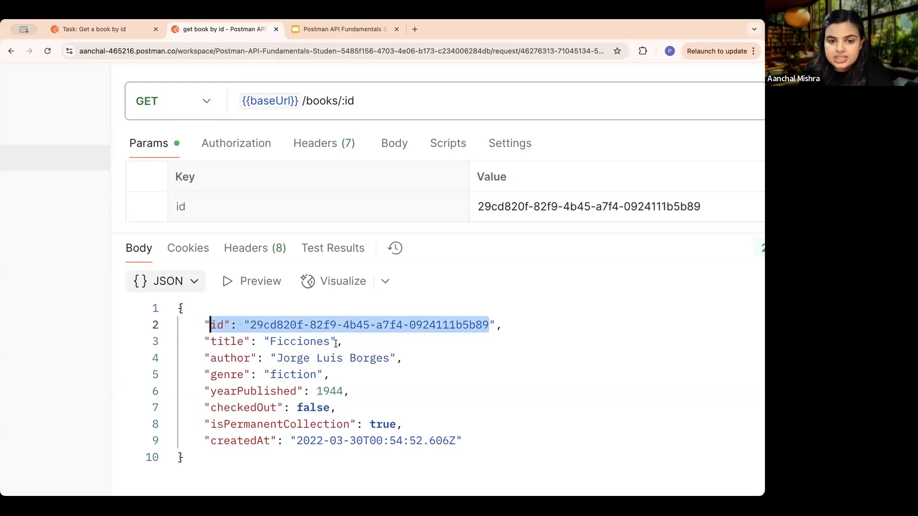
pyautogui.moveTo(330, 407); pyautogui.dragTo(210, 408)
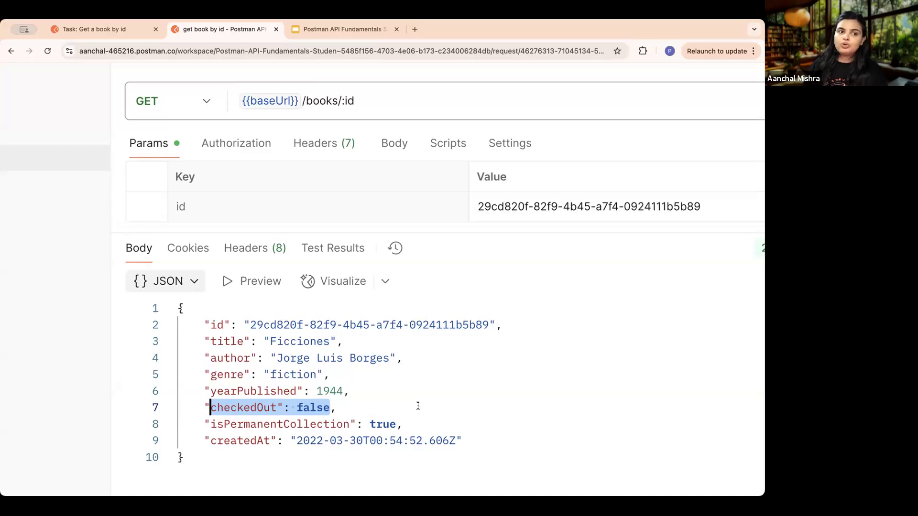
# - Clear the highlight in the returned JSON and highlight the checkedOut entry again
pyautogui.click(347, 391)
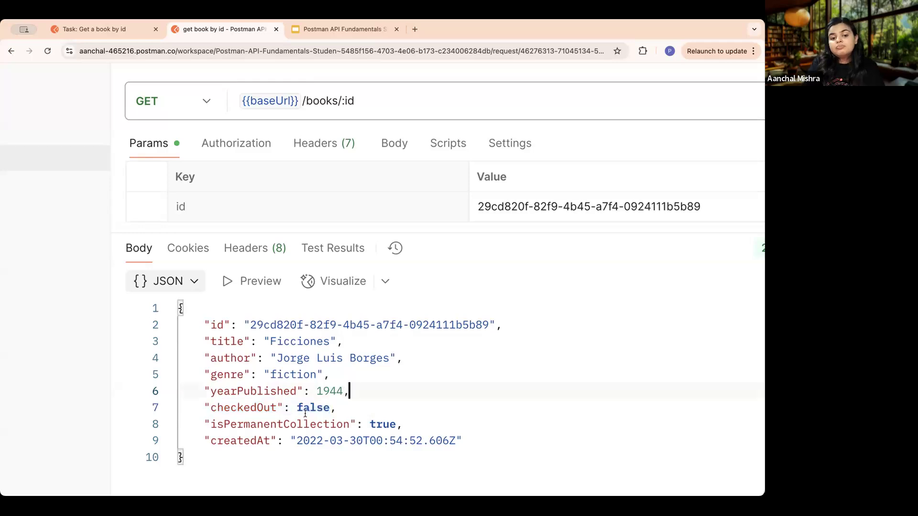
pyautogui.moveTo(330, 407); pyautogui.dragTo(208, 408)
pyautogui.click(209, 407)
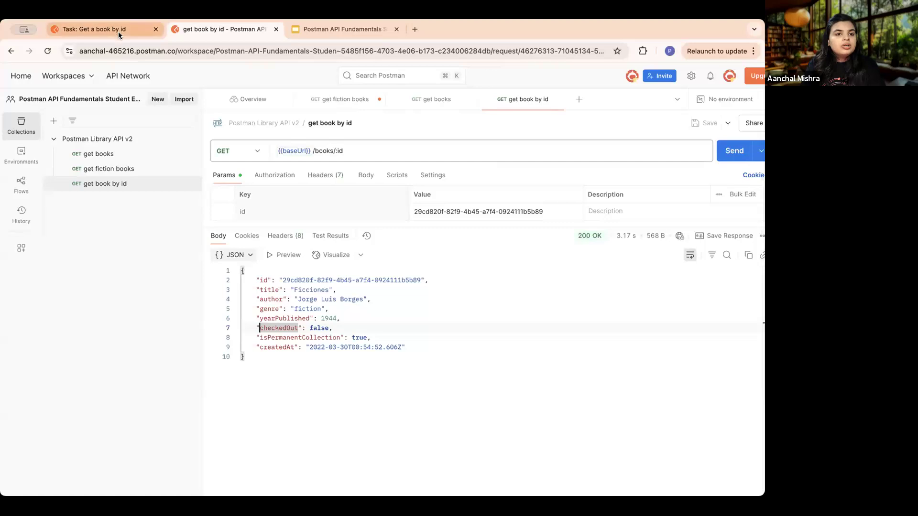
# - Switch to the course task and review the section on debugging requests in the Postman Console
pyautogui.click(119, 34)
pyautogui.scroll(-6, 423, 345)
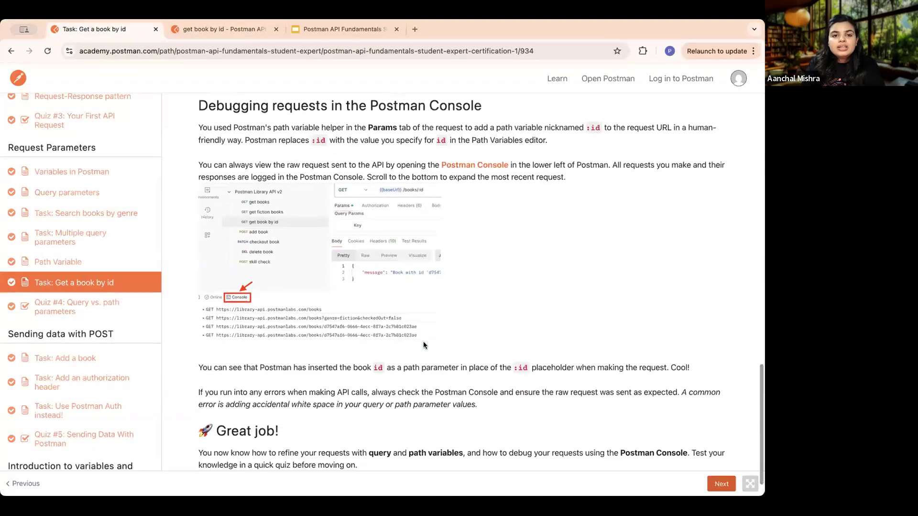
pyautogui.scroll(-1, 424, 345)
pyautogui.scroll(1, 275, 156)
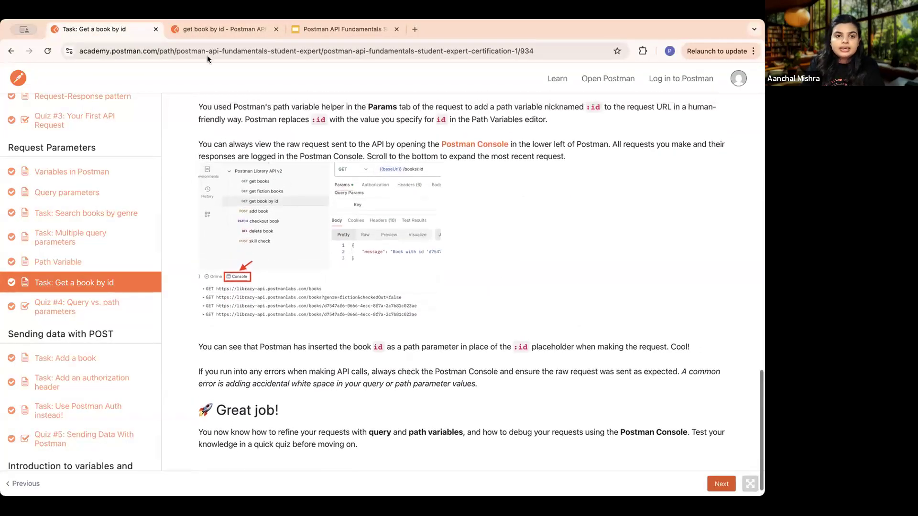
# - Return to Postman, examine the request and response headers of the latest book-by-id request in the Console, and close the Console
pyautogui.click(225, 28)
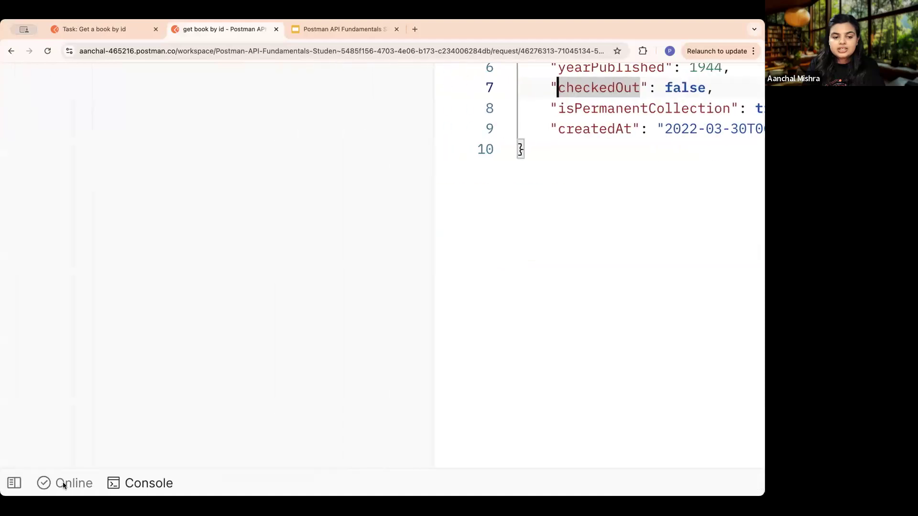
pyautogui.click(64, 483)
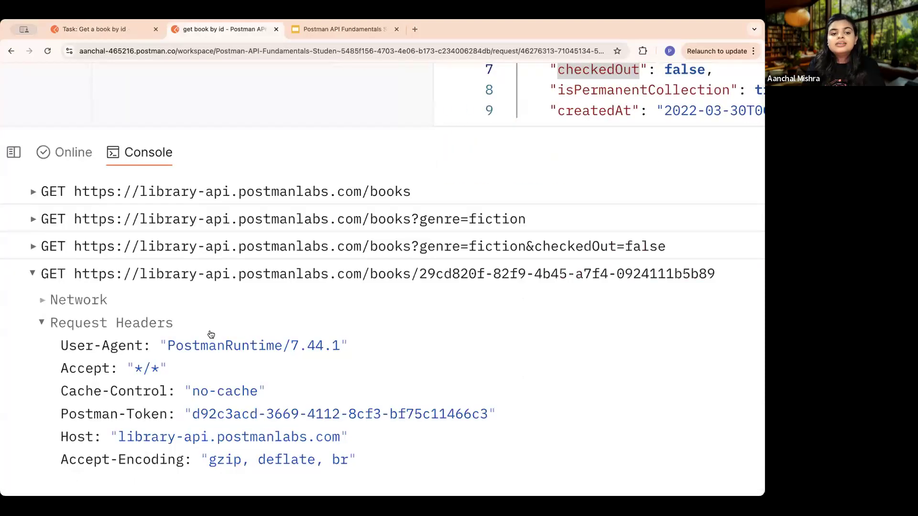
pyautogui.scroll(-1, 278, 389)
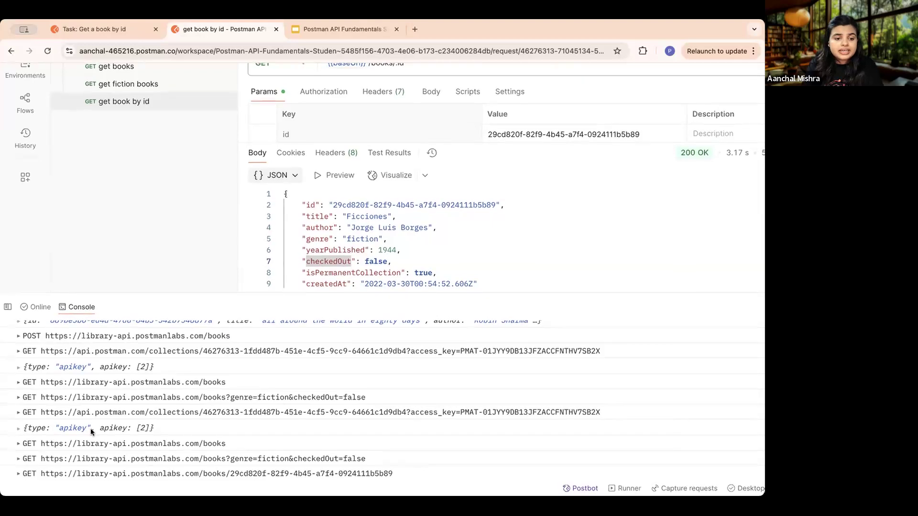
pyautogui.click(38, 470)
pyautogui.scroll(-3, 87, 443)
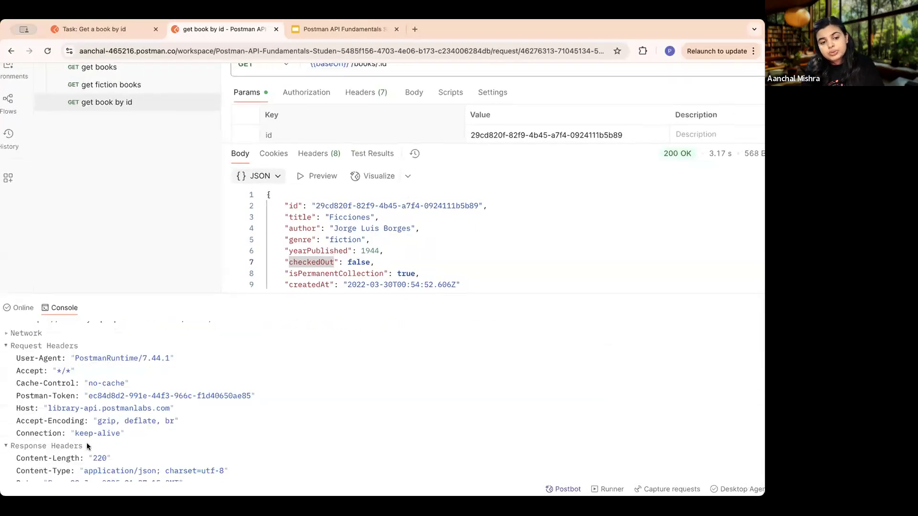
pyautogui.scroll(-2, 87, 445)
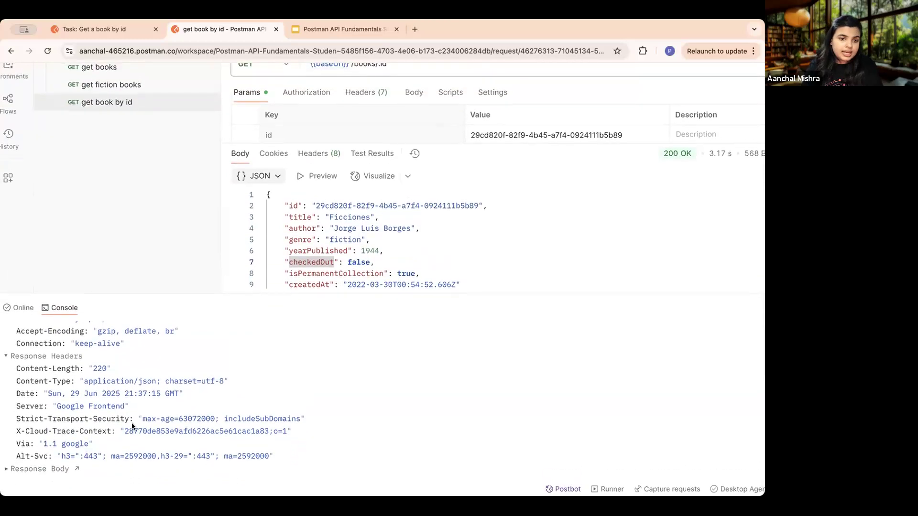
pyautogui.scroll(12, 132, 424)
pyautogui.scroll(-12, 132, 423)
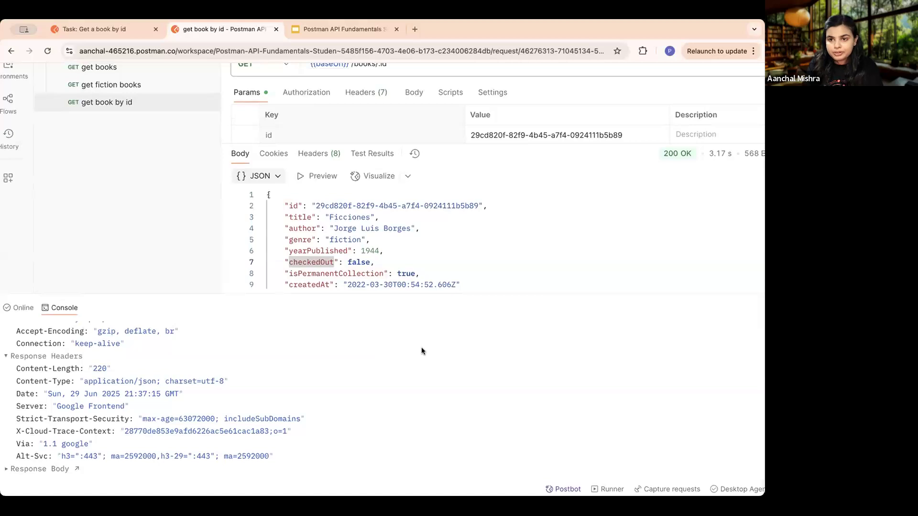
pyautogui.scroll(-3, 719, 351)
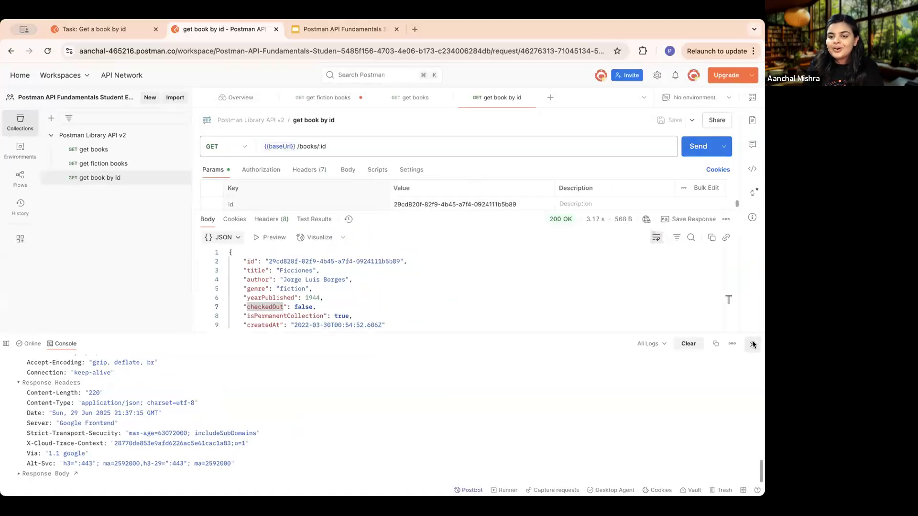
pyautogui.click(753, 343)
# - Return to the course, advance to Quiz #4: Query vs. path parameters, and start retaking it
pyautogui.click(115, 29)
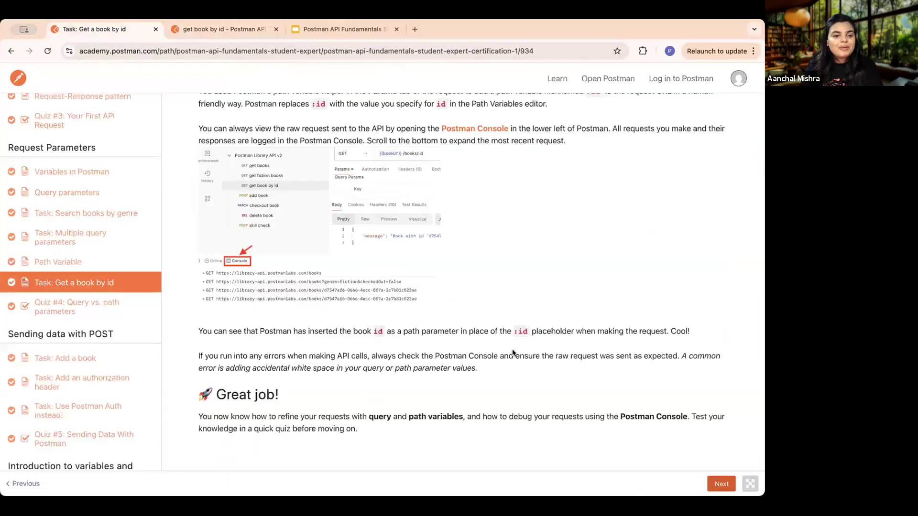
pyautogui.click(722, 484)
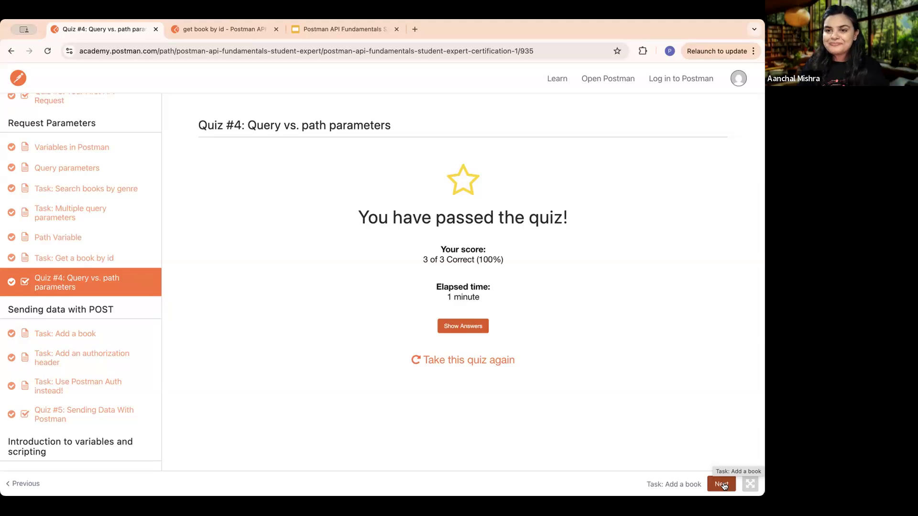
pyautogui.click(460, 361)
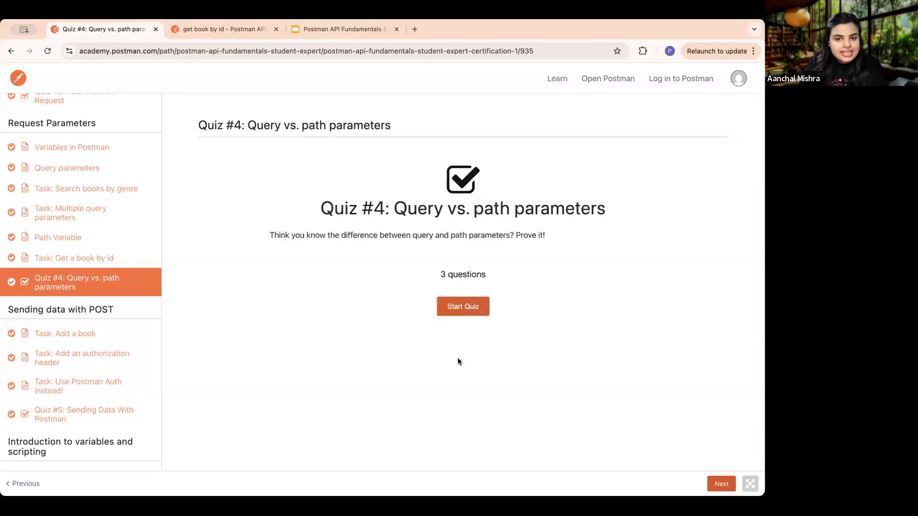
pyautogui.click(469, 307)
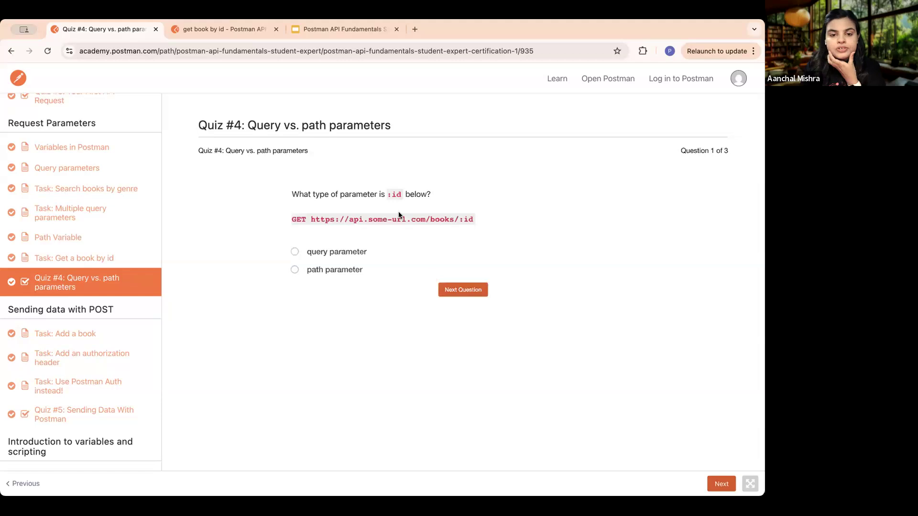
# - Answer the :id question with path parameter and the query parameter count question with 2
pyautogui.click(295, 270)
pyautogui.click(470, 291)
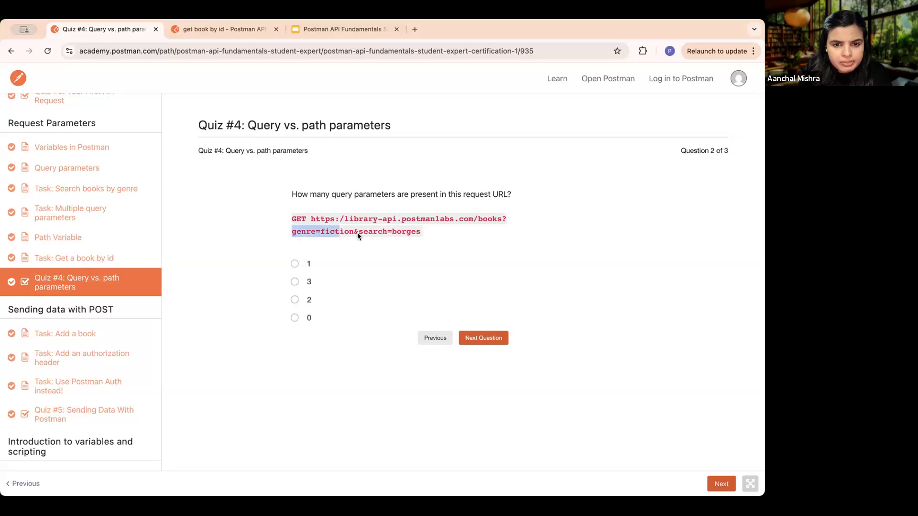
pyautogui.moveTo(418, 232); pyautogui.dragTo(358, 235)
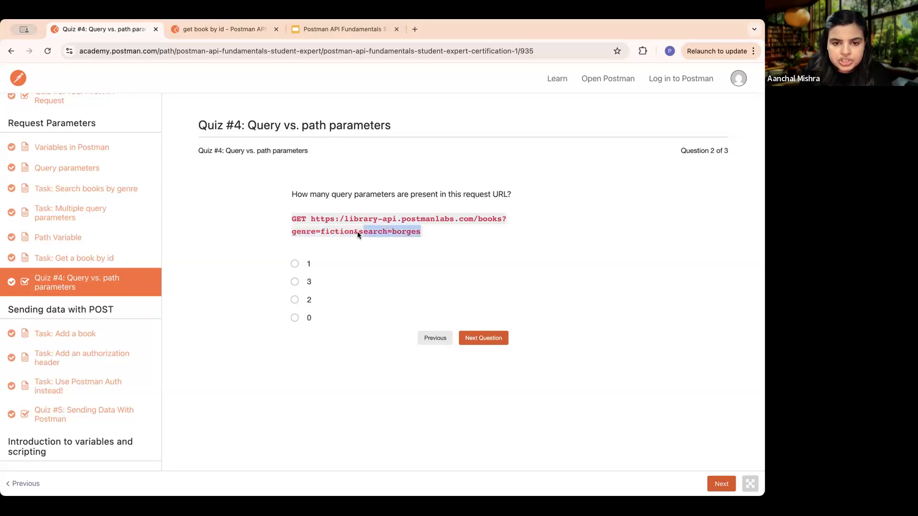
pyautogui.click(295, 300)
pyautogui.click(486, 338)
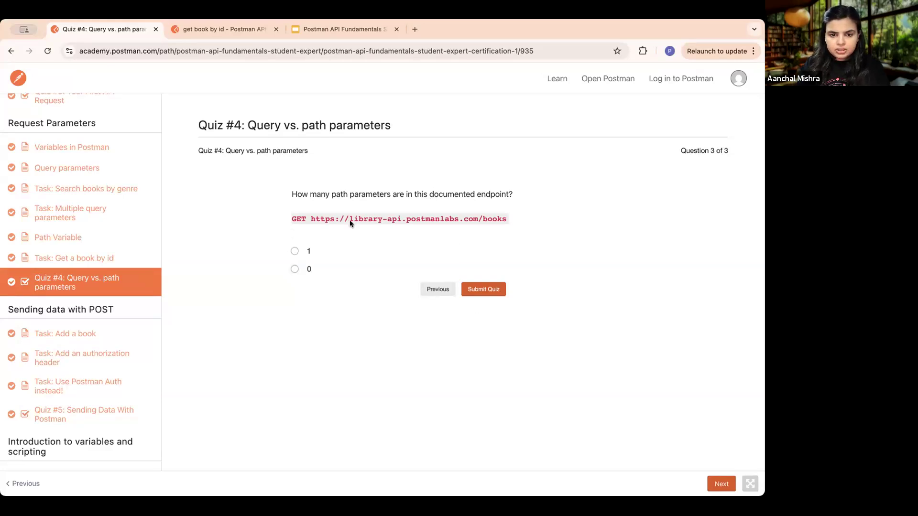
# - Highlight the /books endpoint URL in the last question, answer 0 path parameters, and submit the quiz
pyautogui.moveTo(314, 219); pyautogui.dragTo(505, 221)
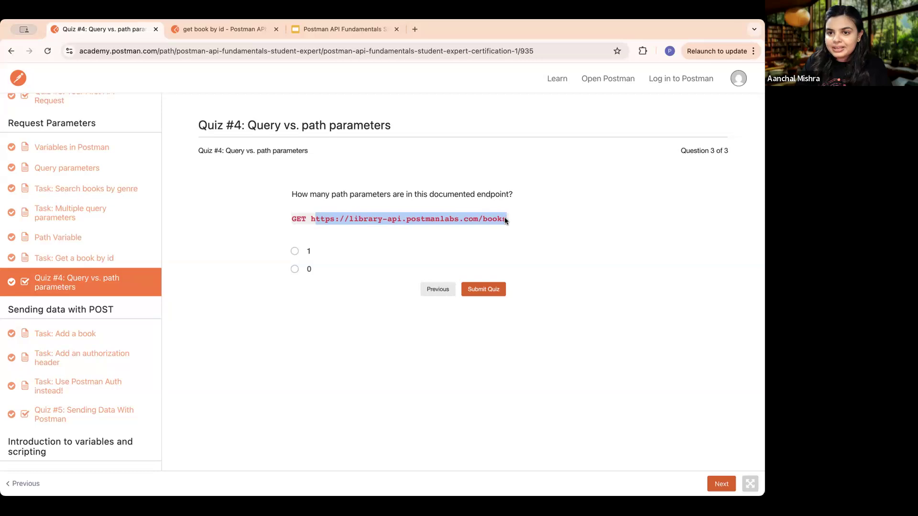
pyautogui.click(294, 269)
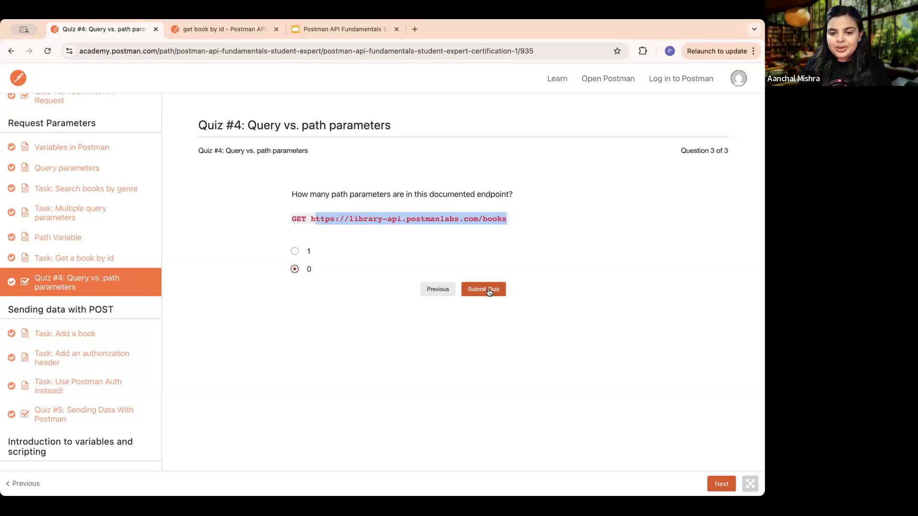
pyautogui.click(489, 290)
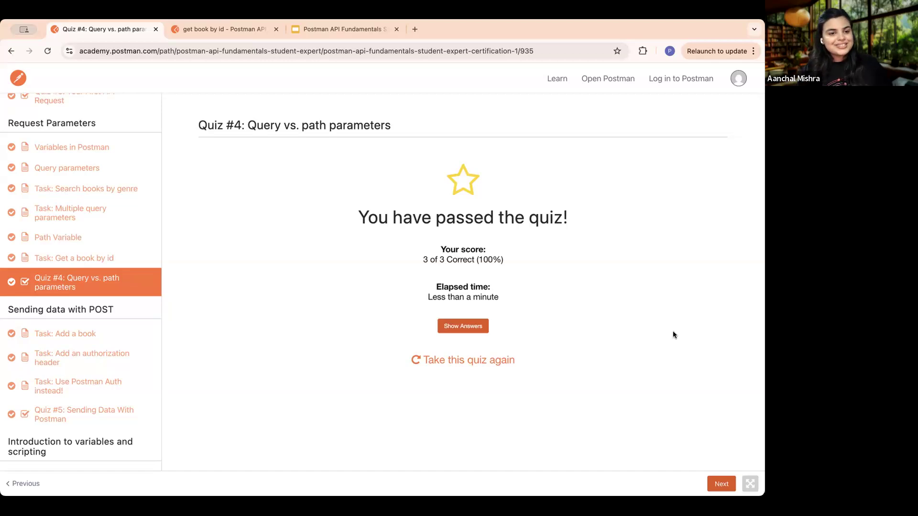
# - Advance to Task: Add a book and read its introduction on POST requests, JSON bodies and raw body data
pyautogui.click(725, 484)
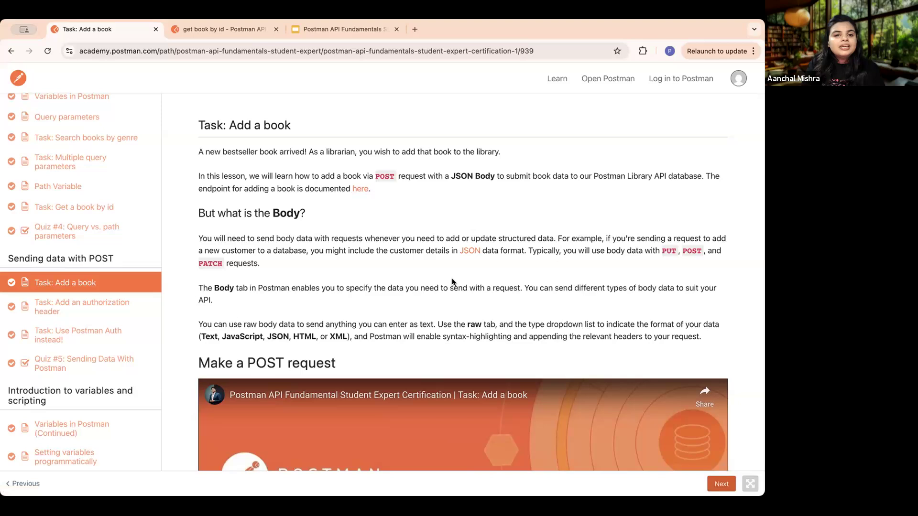
pyautogui.click(222, 27)
pyautogui.click(102, 29)
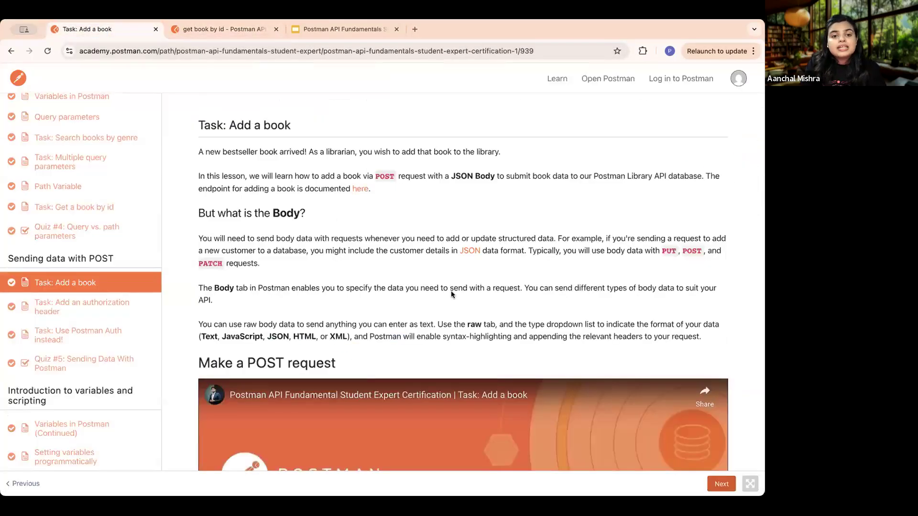
pyautogui.scroll(-3, 455, 303)
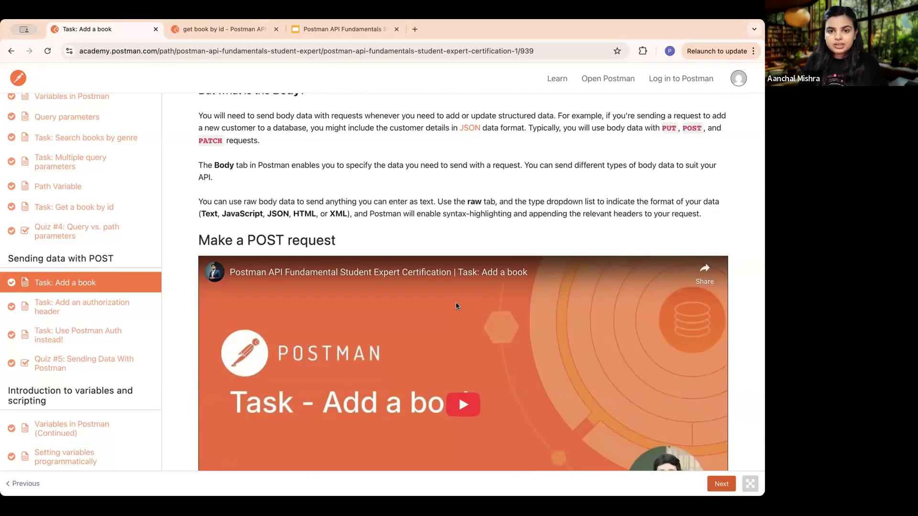
pyautogui.scroll(3, 440, 254)
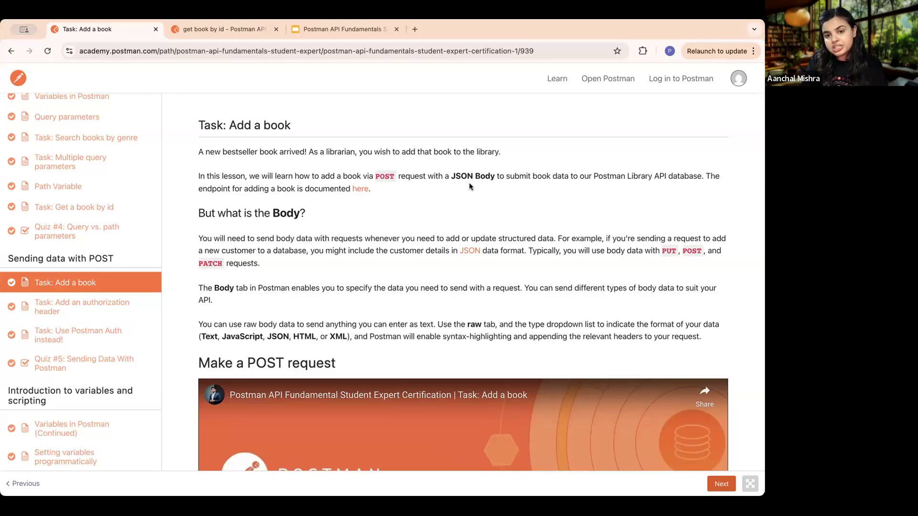
pyautogui.scroll(-2, 558, 238)
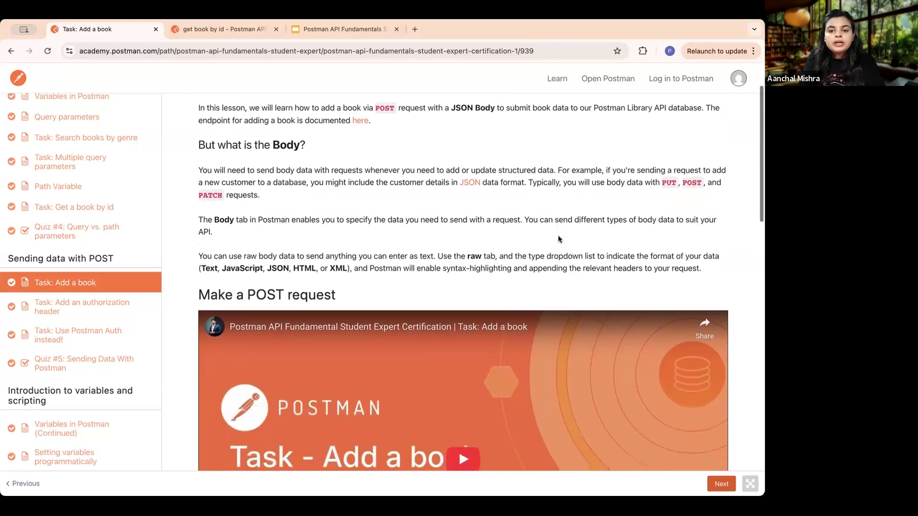
pyautogui.scroll(-2, 558, 238)
pyautogui.scroll(2, 558, 237)
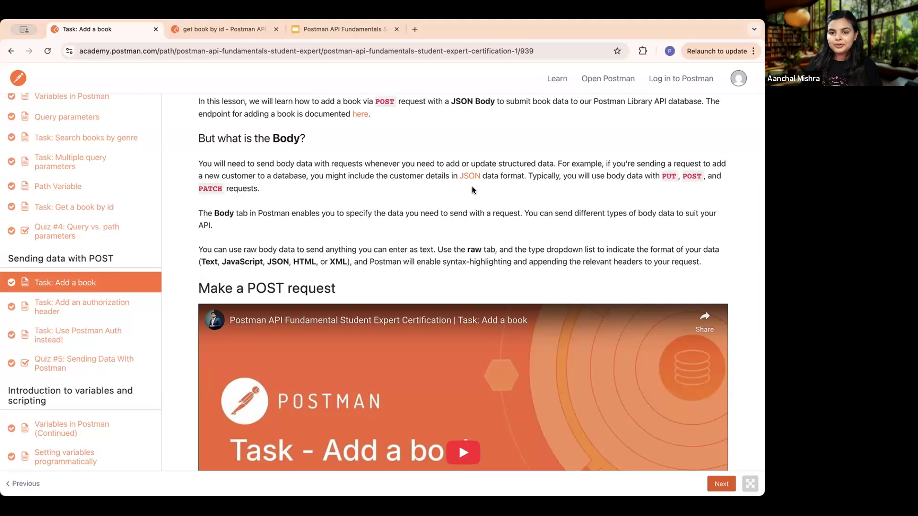
pyautogui.scroll(-3, 455, 198)
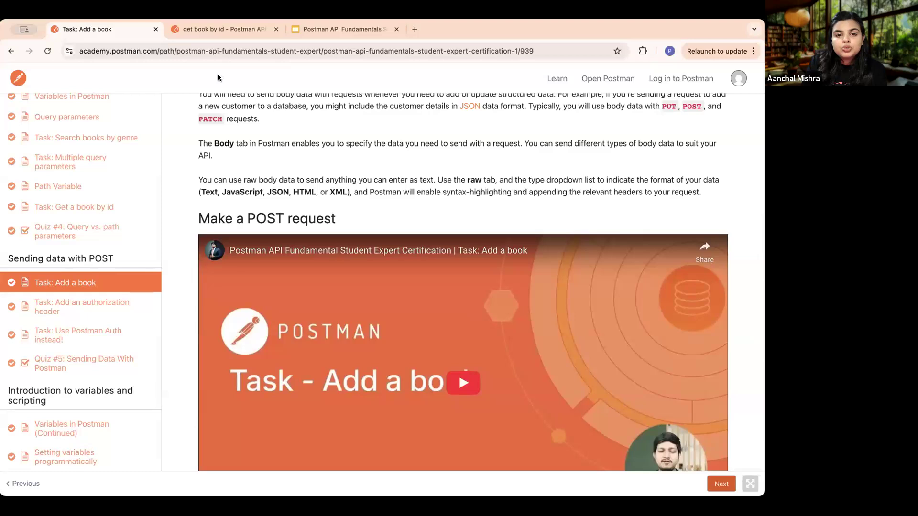
# - Return to Postman, show the request body settings of get book by id, and look over the returned JSON
pyautogui.click(199, 27)
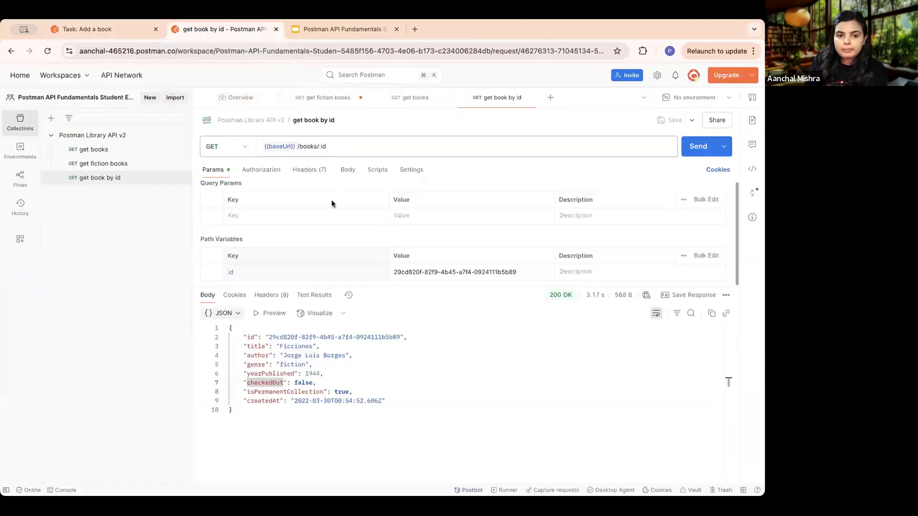
pyautogui.scroll(5, 347, 172)
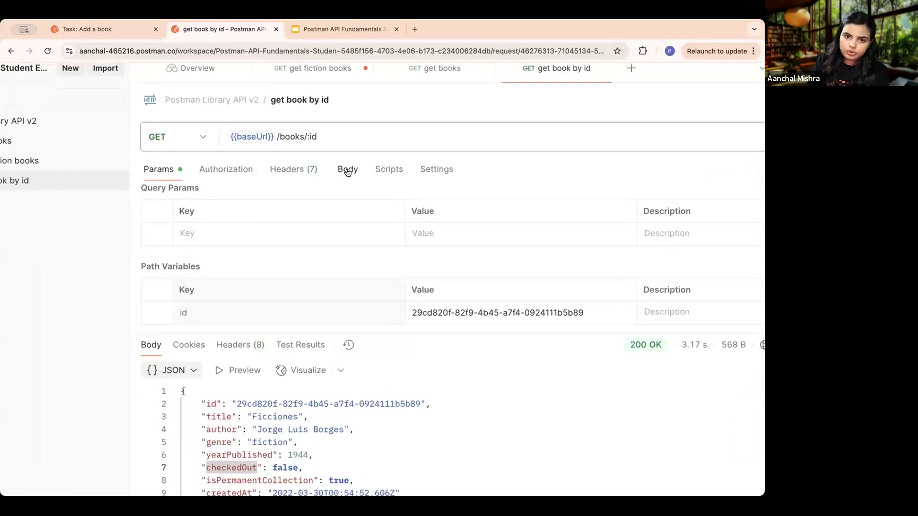
pyautogui.click(327, 172)
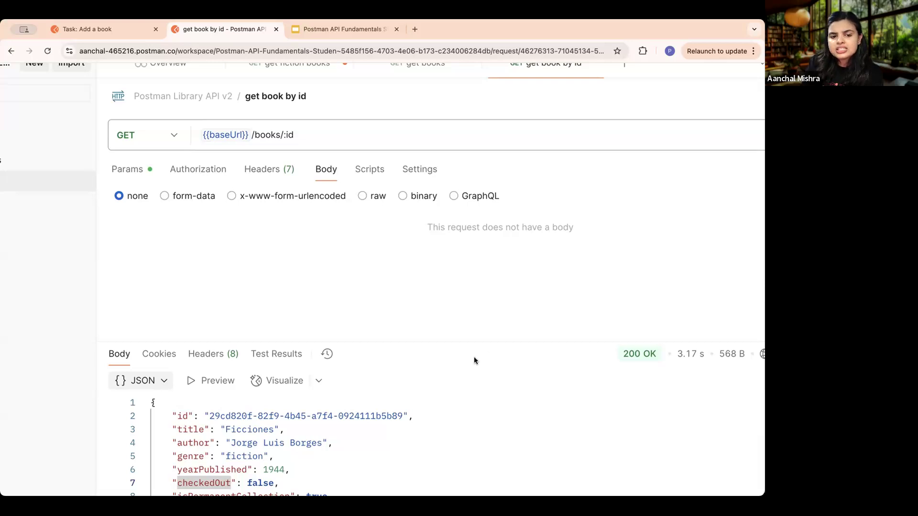
pyautogui.scroll(-2, 474, 357)
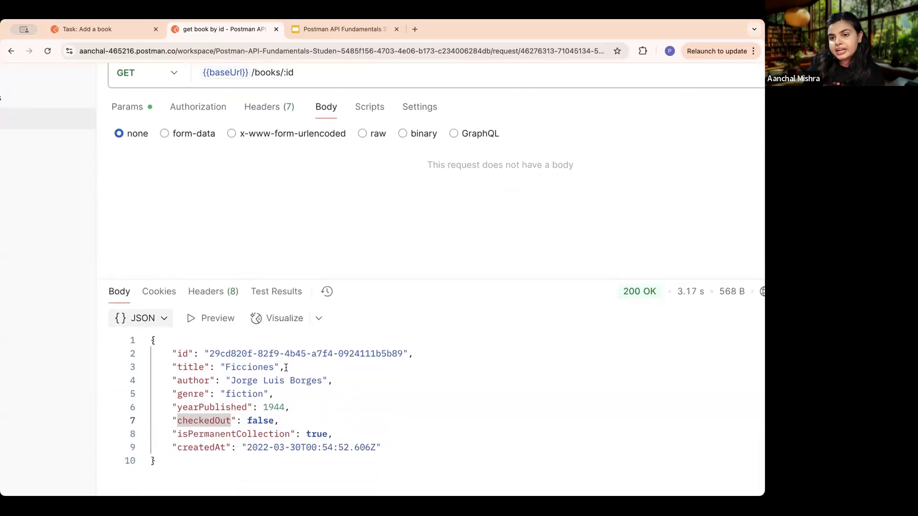
pyautogui.scroll(4, 377, 224)
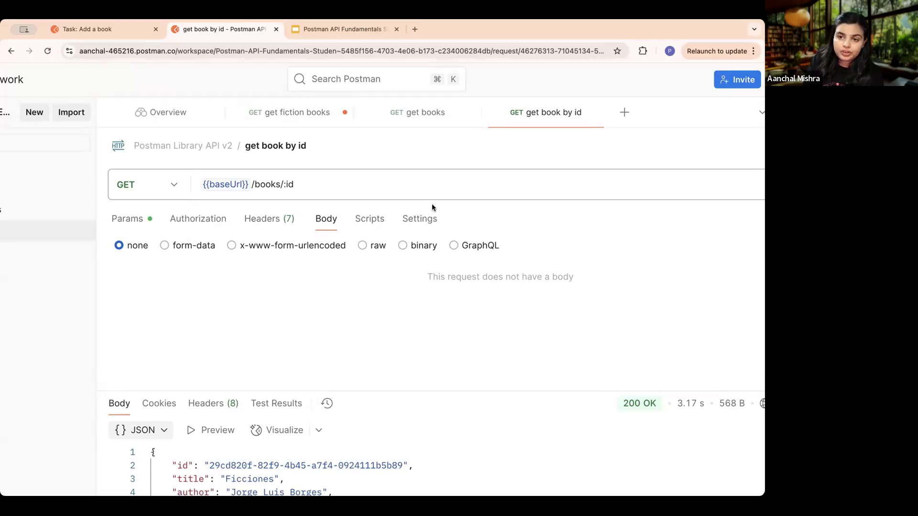
# - Set the get book by id request body to raw and show its available data formats, keeping JSON
pyautogui.scroll(3, 363, 246)
pyautogui.click(362, 246)
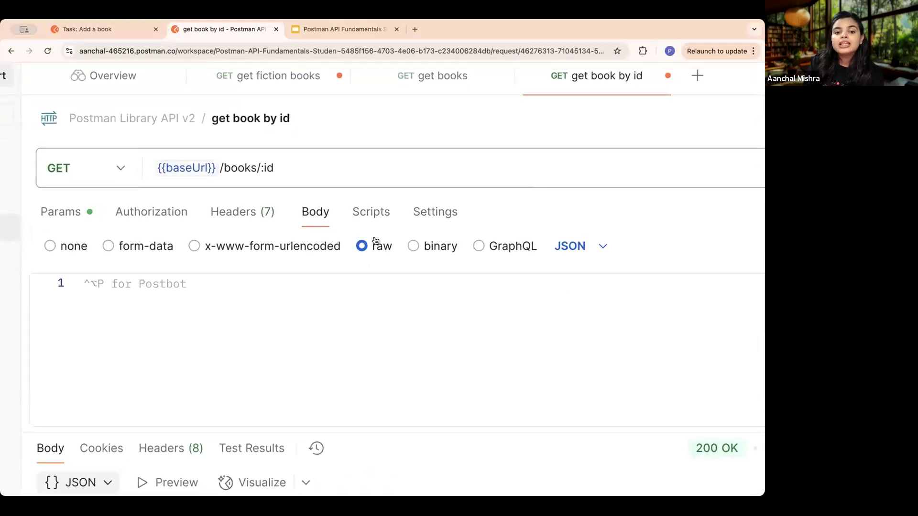
pyautogui.click(601, 248)
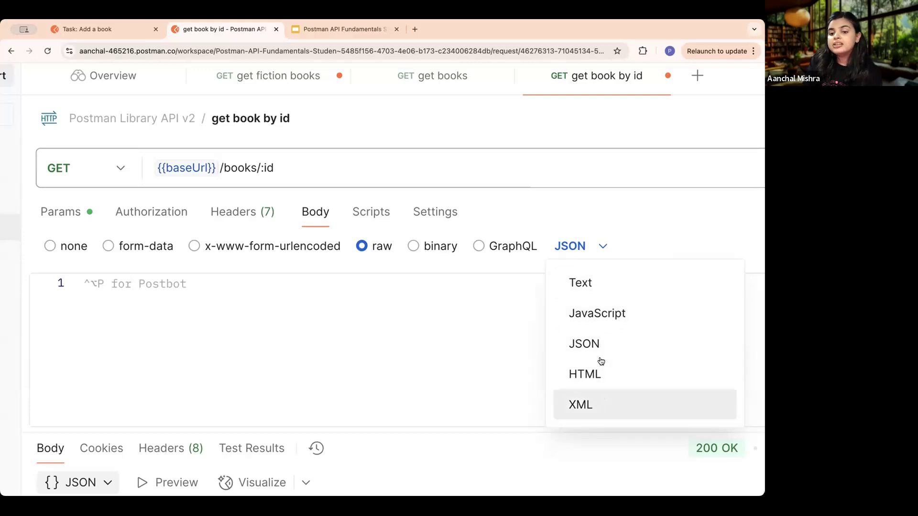
pyautogui.click(414, 379)
pyautogui.press('super+minus')
pyautogui.scroll(-2, 415, 380)
pyautogui.scroll(-3, 426, 400)
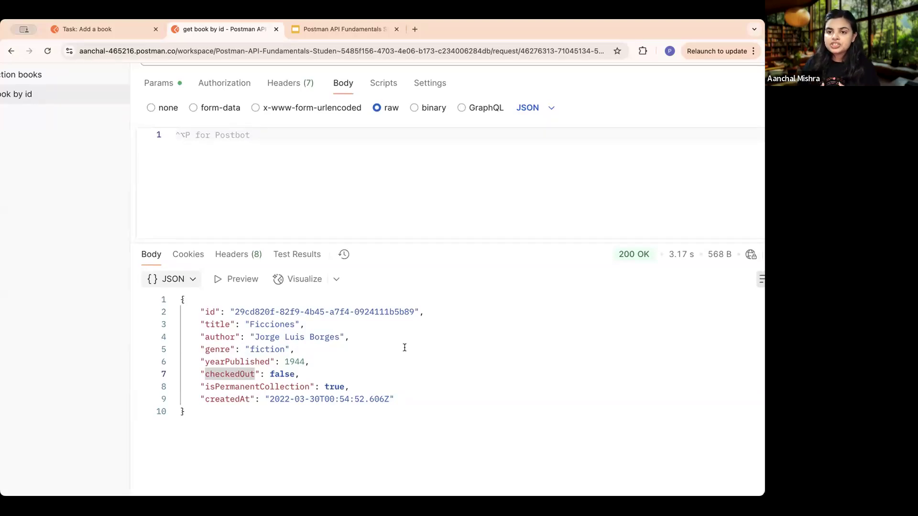
# - Return to the Task: Add a book lesson and highlight the request name "add book" in the first instruction
pyautogui.click(100, 30)
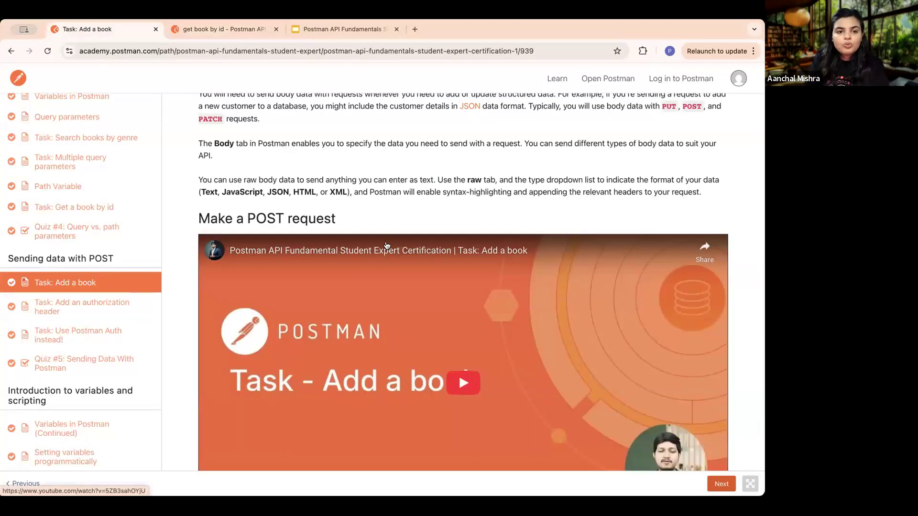
pyautogui.scroll(-8, 387, 245)
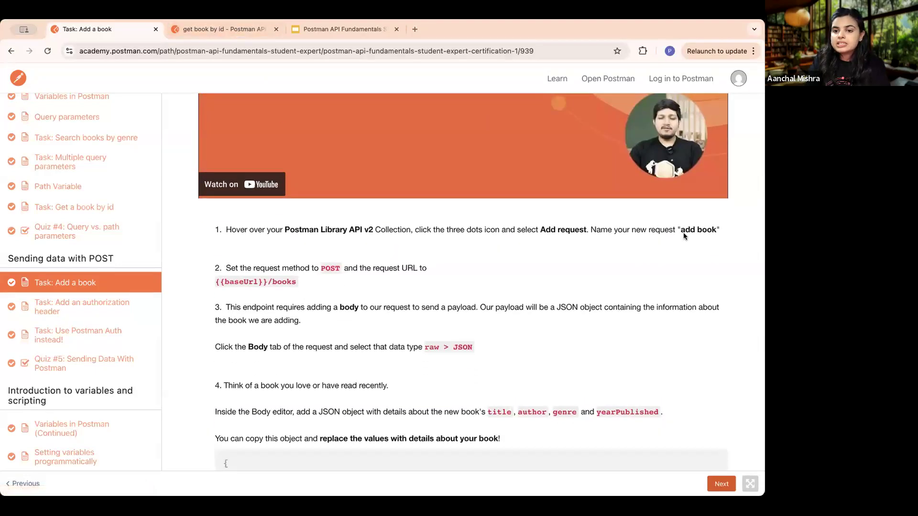
pyautogui.moveTo(679, 231); pyautogui.dragTo(712, 232)
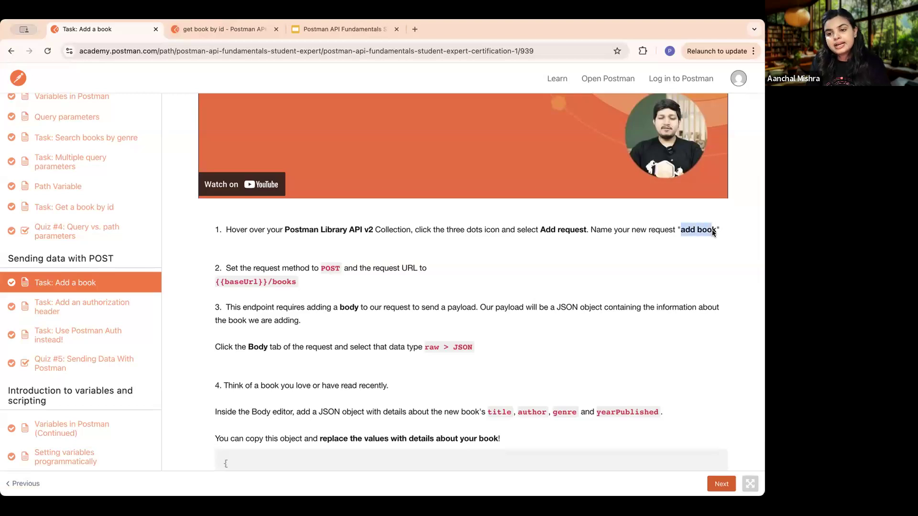
# - Switch back to Postman and add a request named "add a book" to the Postman Library API v2 collection
pyautogui.click(222, 30)
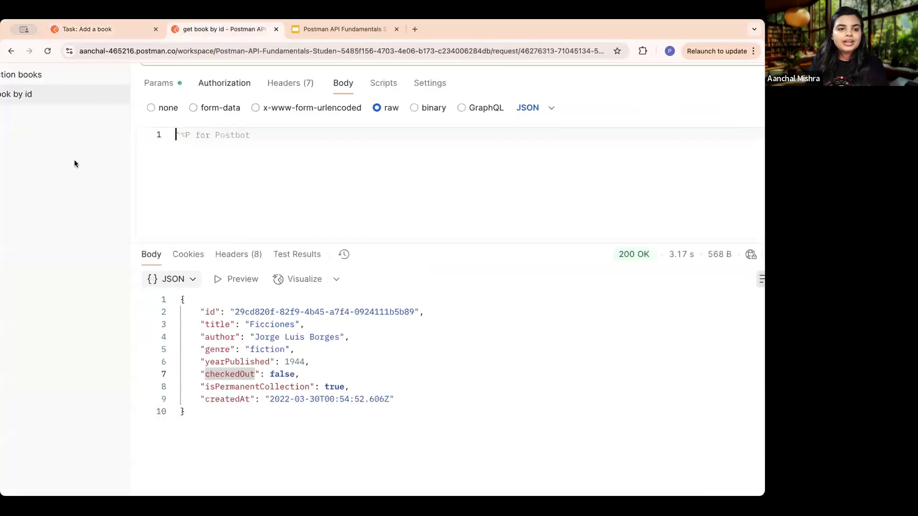
pyautogui.press('super+0')
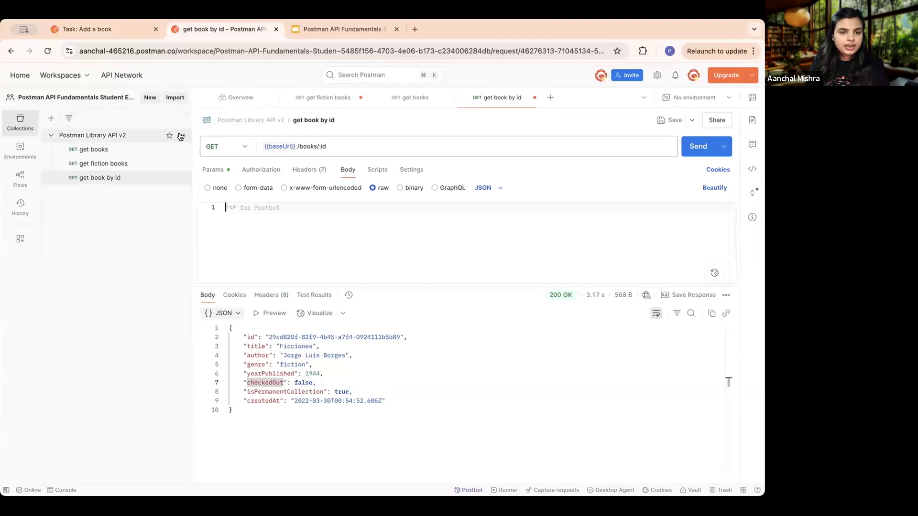
pyautogui.click(181, 137)
pyautogui.click(218, 153)
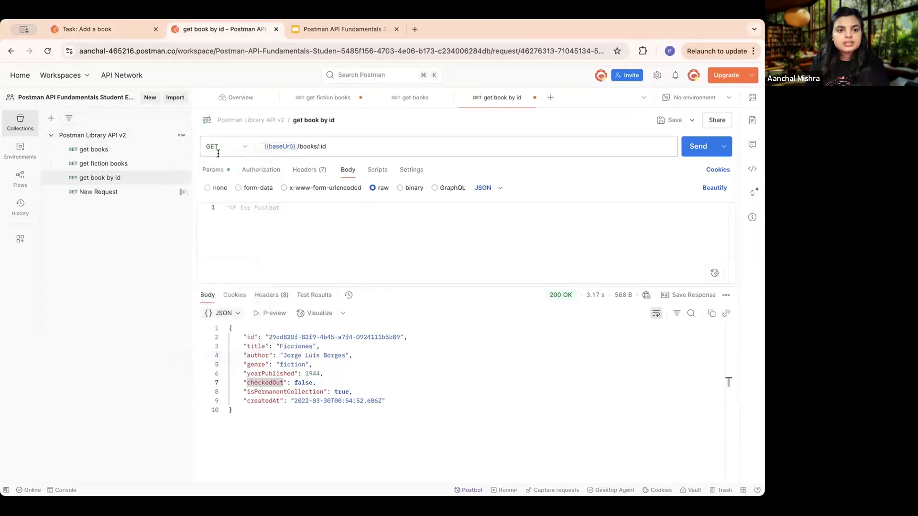
pyautogui.write('add asbook')
pyautogui.press('Return')
# - Fill the new request's URL from the suggested {{baseUrl}}/books/:id and remove the :id path variable
pyautogui.click(276, 145)
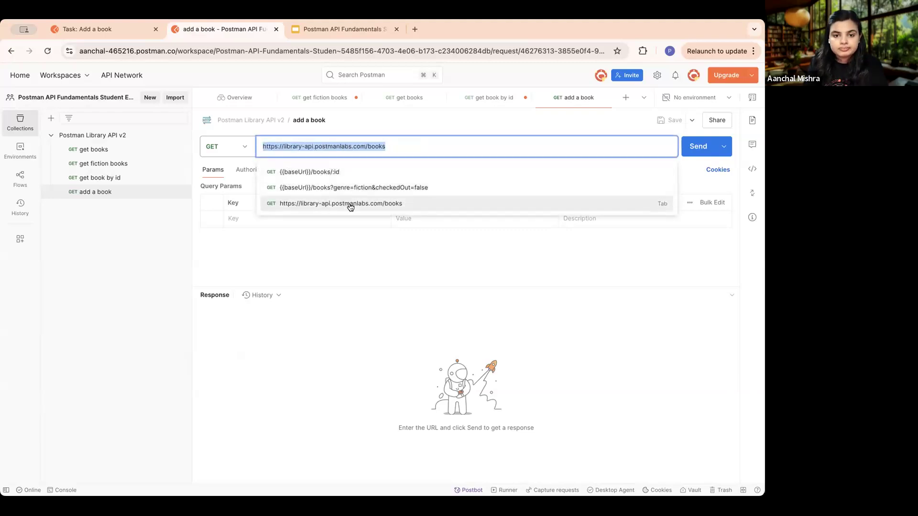
pyautogui.click(336, 173)
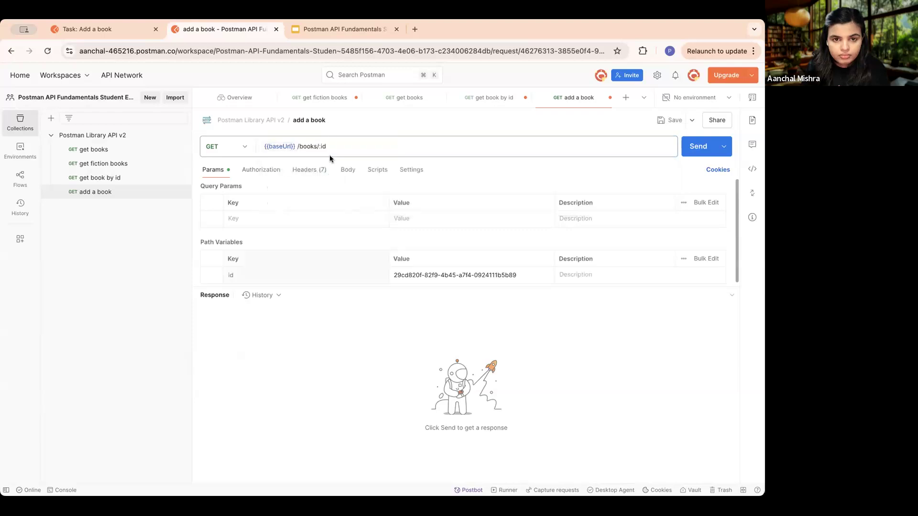
pyautogui.click(361, 139)
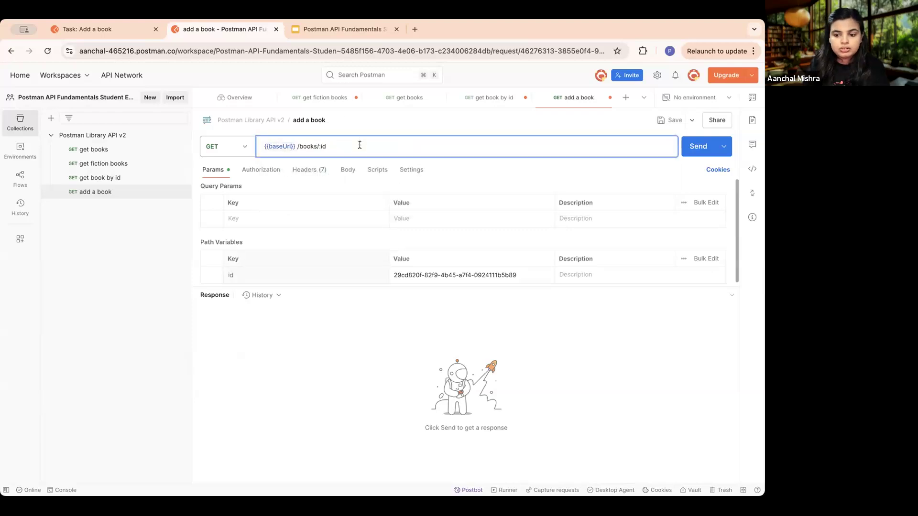
pyautogui.press('BackSpace')
pyautogui.press('BackSpace')
pyautogui.press('BackSpace')
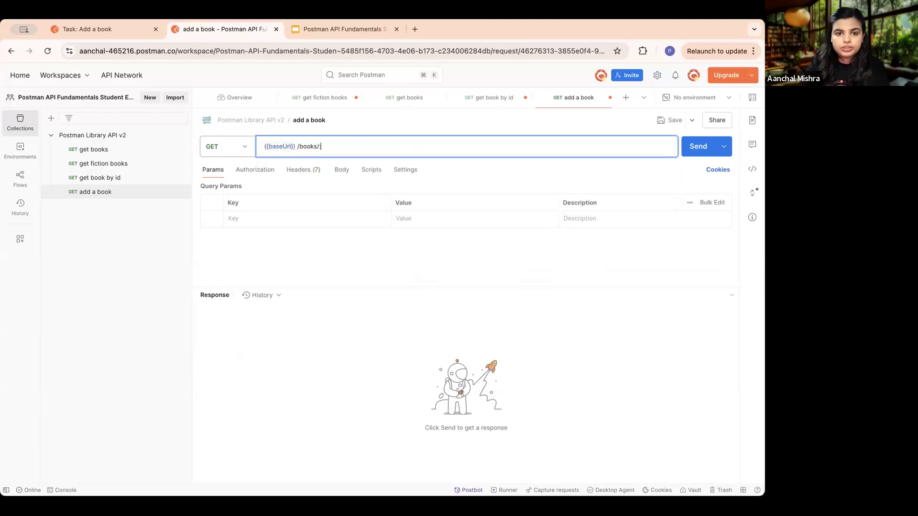
# - Check the lesson's second instruction on the POST method and the {{baseUrl}}/books request URL
pyautogui.click(93, 28)
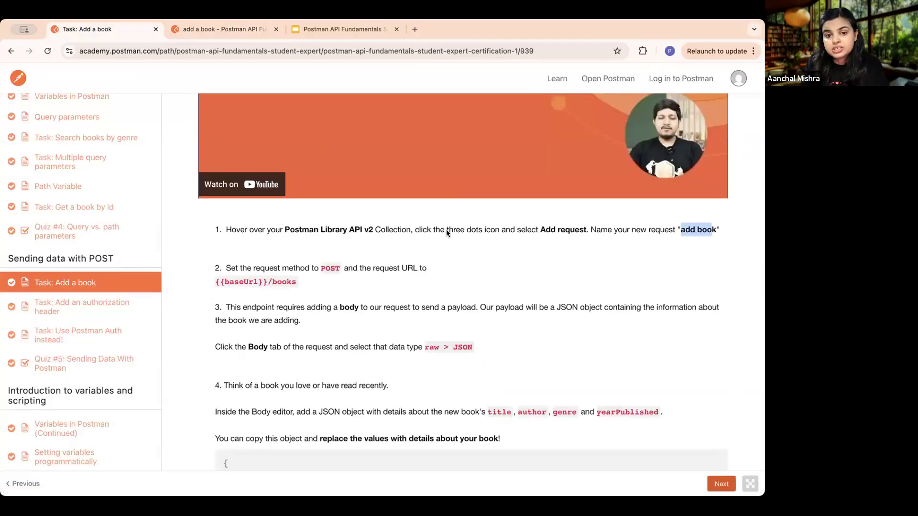
pyautogui.click(311, 282)
pyautogui.moveTo(257, 276); pyautogui.dragTo(232, 268)
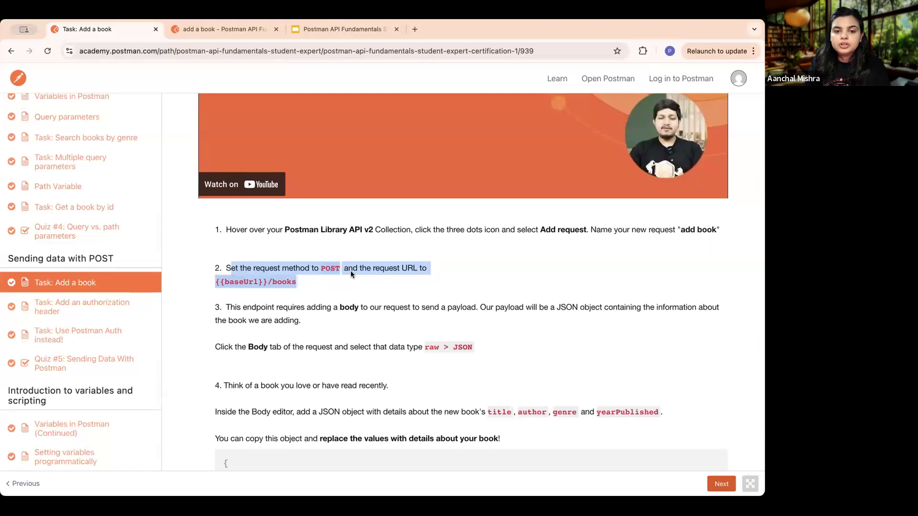
pyautogui.click(322, 269)
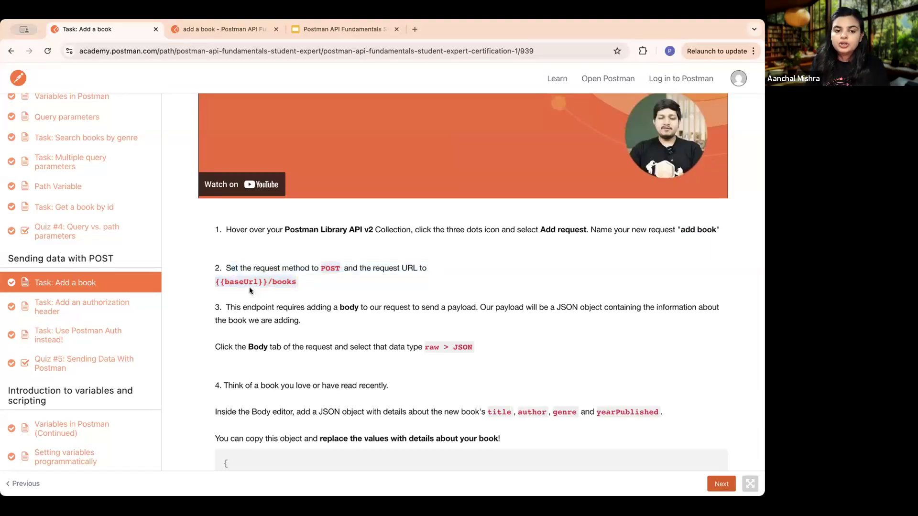
# - Return to Postman and remove the trailing slash so the add a book URL reads {{baseUrl}}/books
pyautogui.click(213, 32)
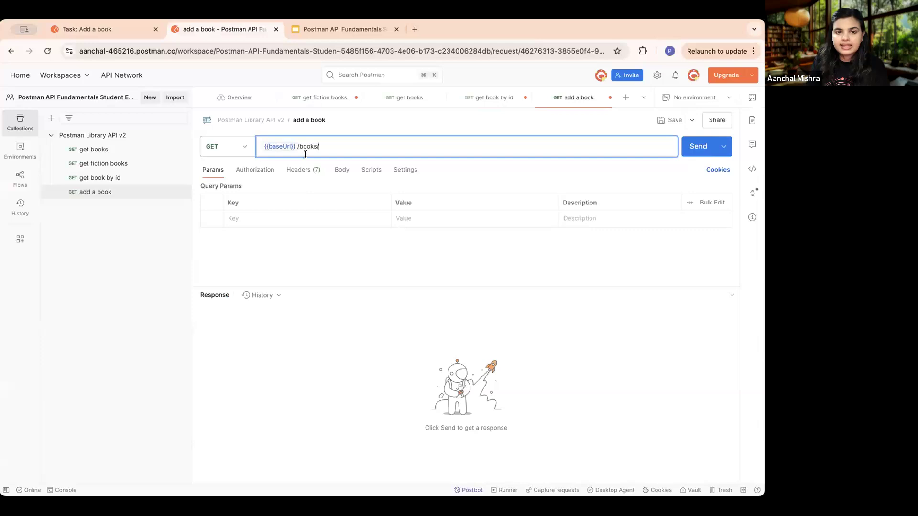
pyautogui.press('BackSpace')
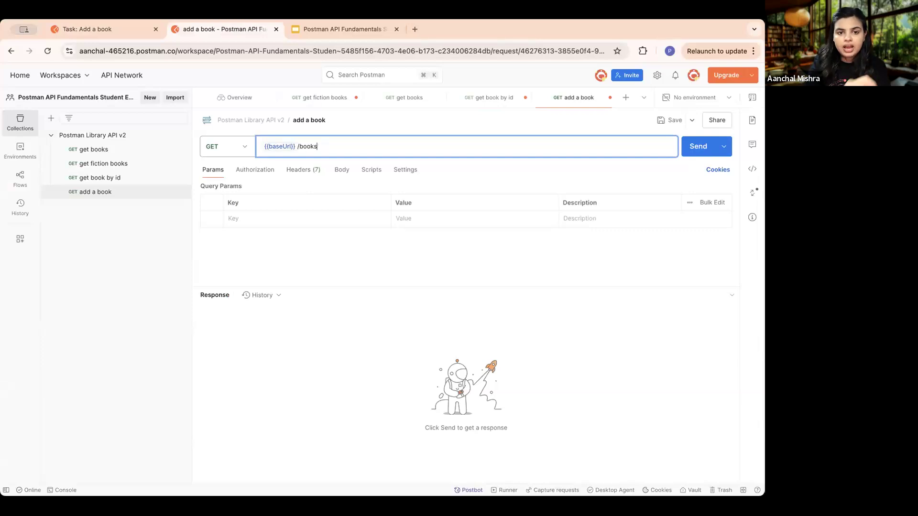
pyautogui.click(401, 275)
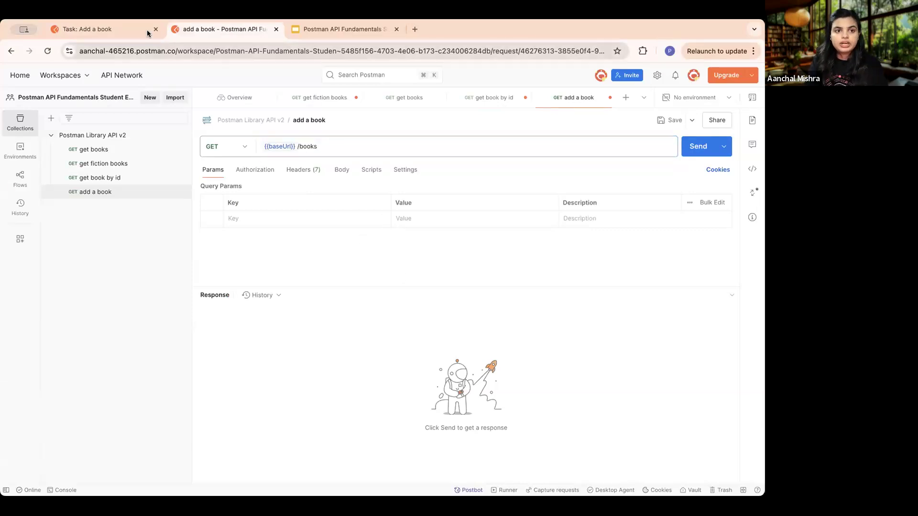
# - Change the add a book request's method to POST
pyautogui.scroll(5, 334, 139)
pyautogui.scroll(1, 334, 139)
pyautogui.hscroll(-2, 286, 155)
pyautogui.moveTo(223, 149)
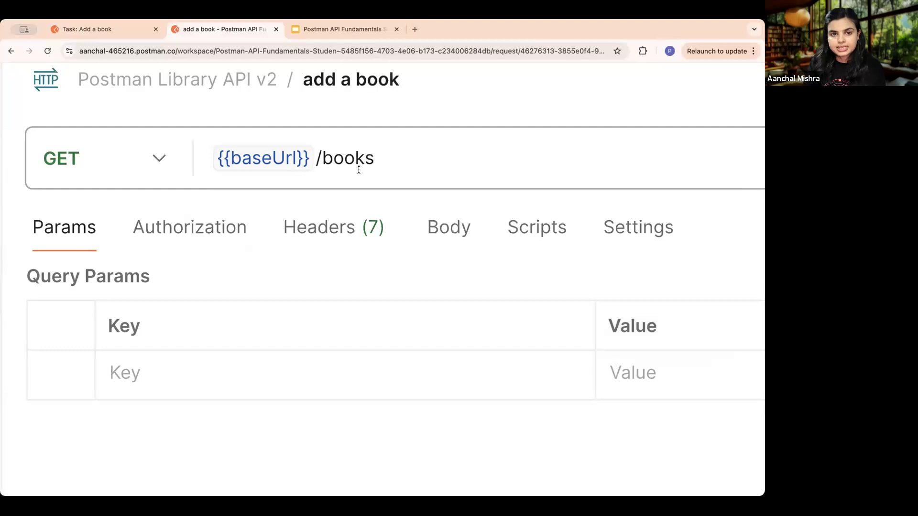
pyautogui.scroll(-6, 358, 170)
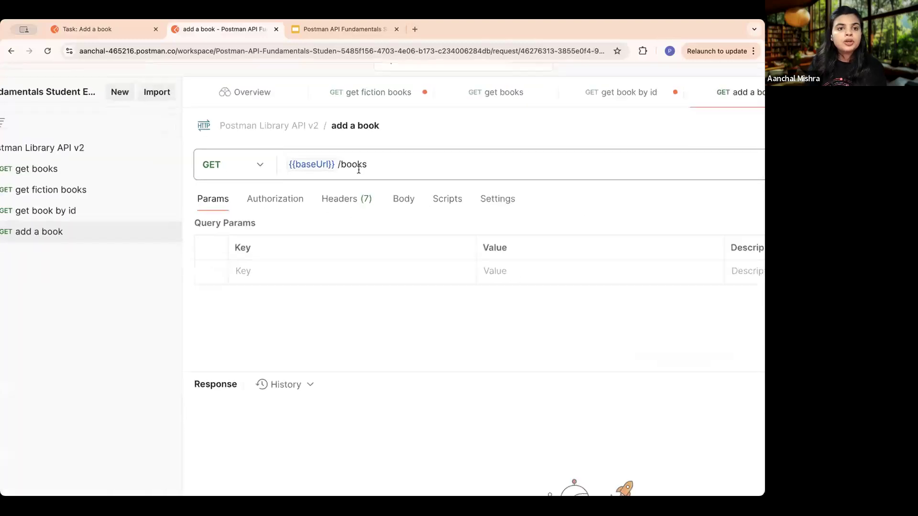
pyautogui.click(278, 165)
pyautogui.click(280, 214)
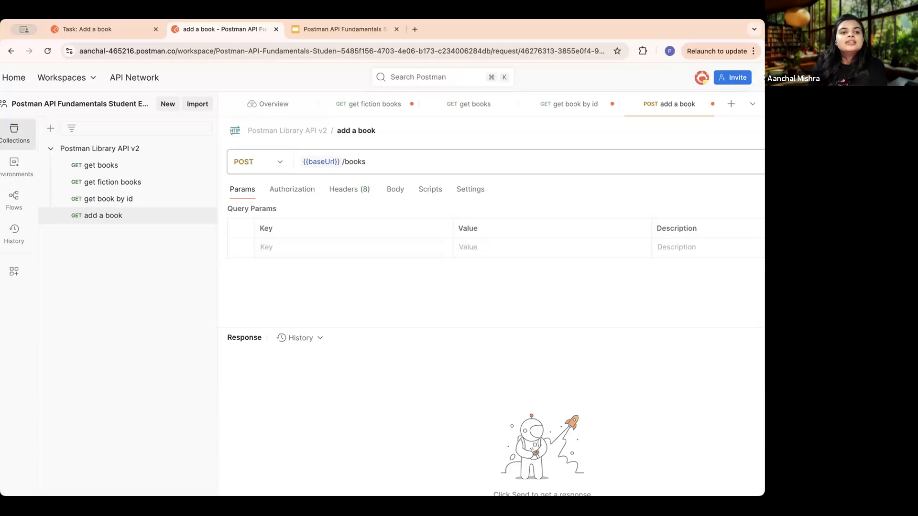
# - Read the lesson's instruction on the payload and set the add a book request body to raw JSON
pyautogui.click(91, 28)
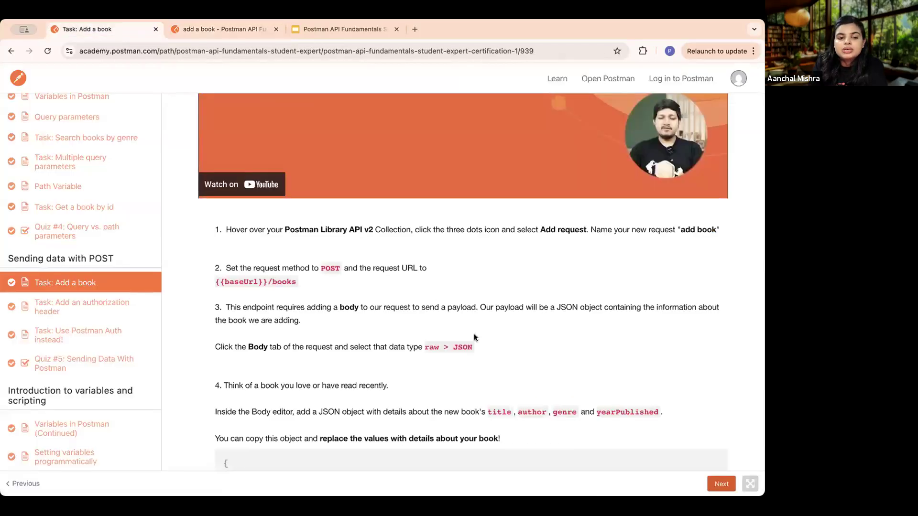
pyautogui.scroll(-3, 474, 335)
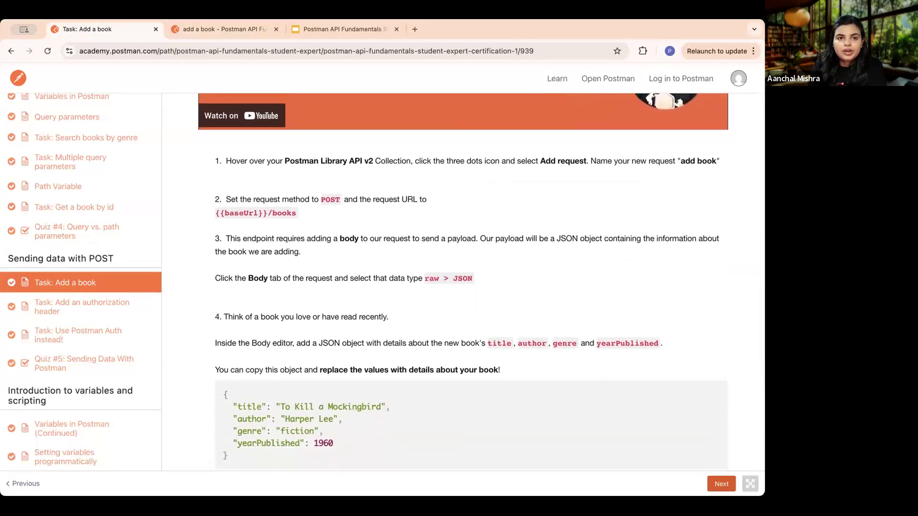
pyautogui.click(217, 29)
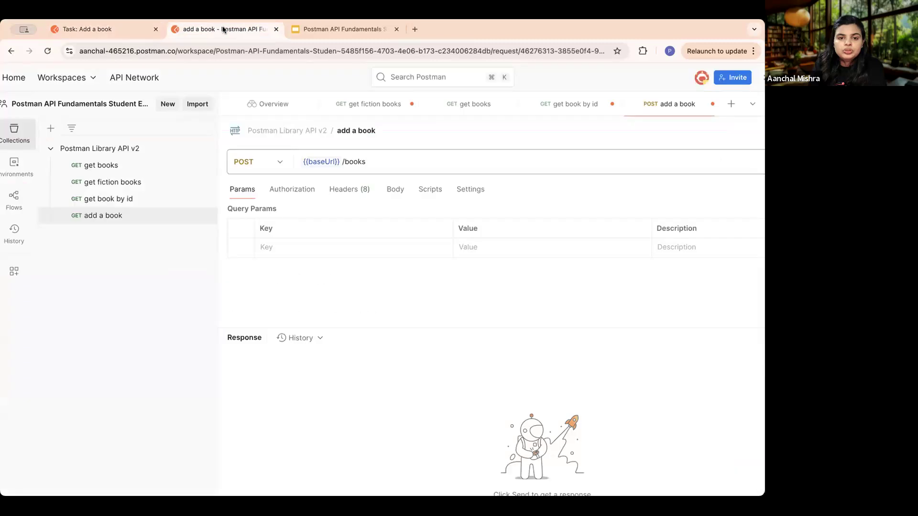
pyautogui.click(396, 191)
pyautogui.click(431, 212)
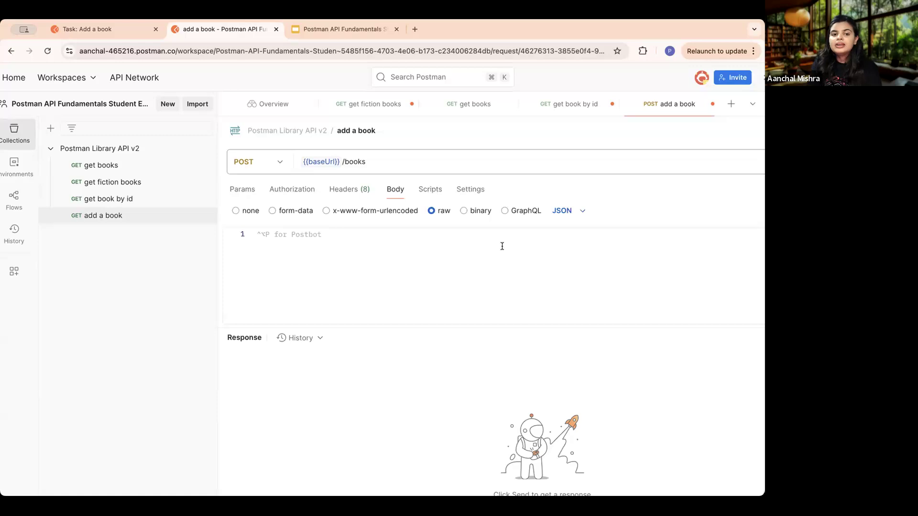
# - Copy the lesson's sample To Kill a Mockingbird JSON object and paste it into the add a book request body
pyautogui.press('super+minus')
pyautogui.press('super+minus')
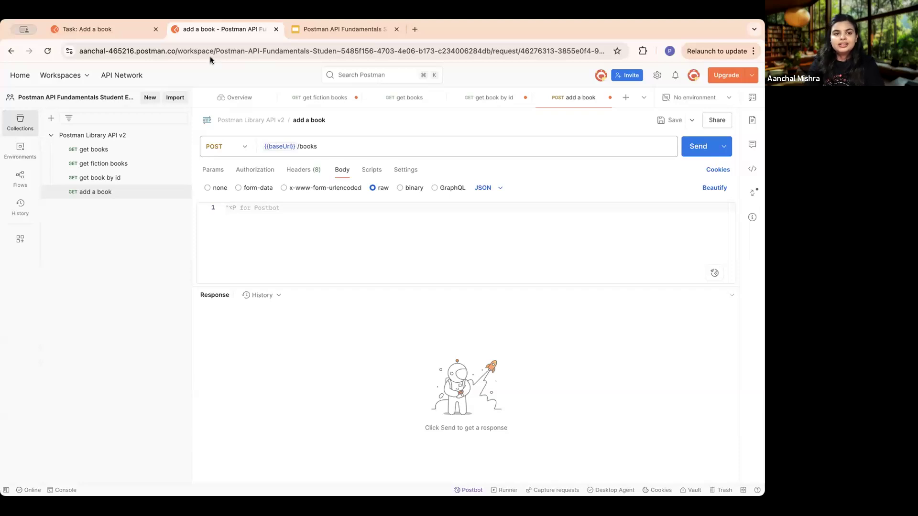
pyautogui.click(110, 28)
pyautogui.scroll(-4, 489, 255)
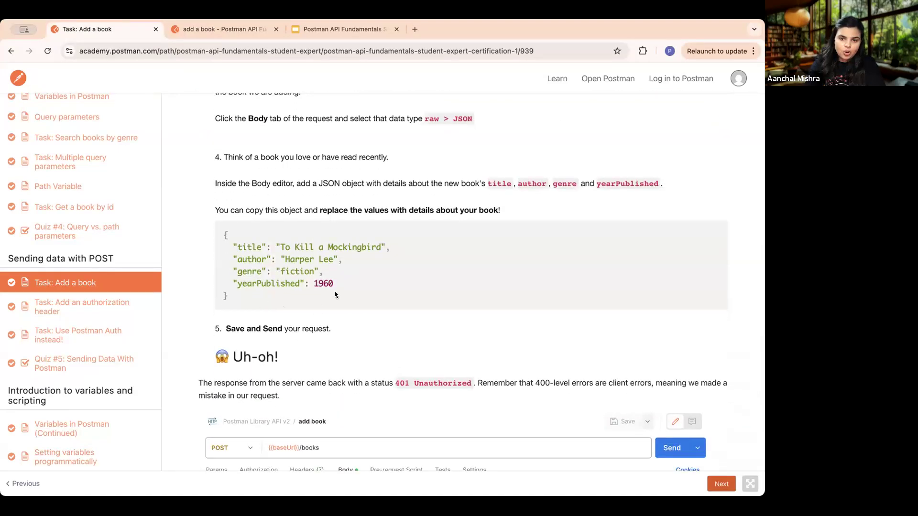
pyautogui.moveTo(229, 298); pyautogui.dragTo(220, 231)
pyautogui.press('super+c')
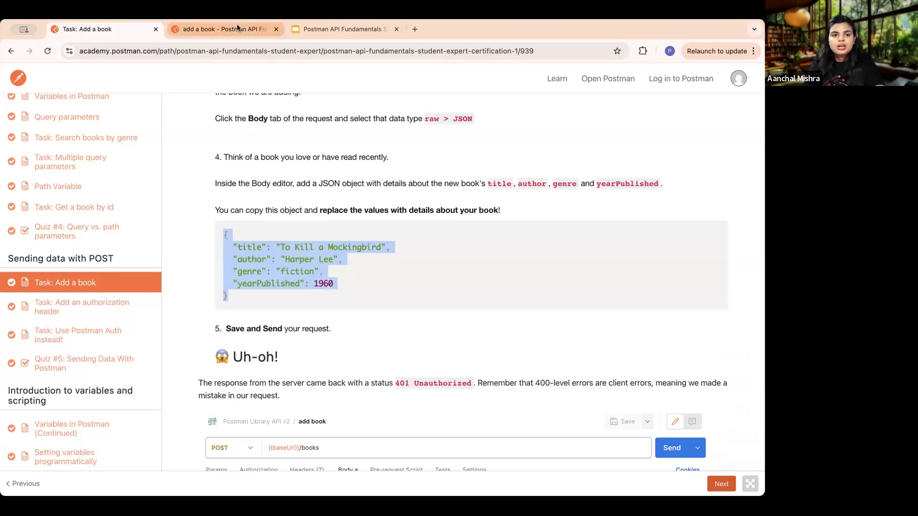
pyautogui.click(224, 29)
pyautogui.press('super+v')
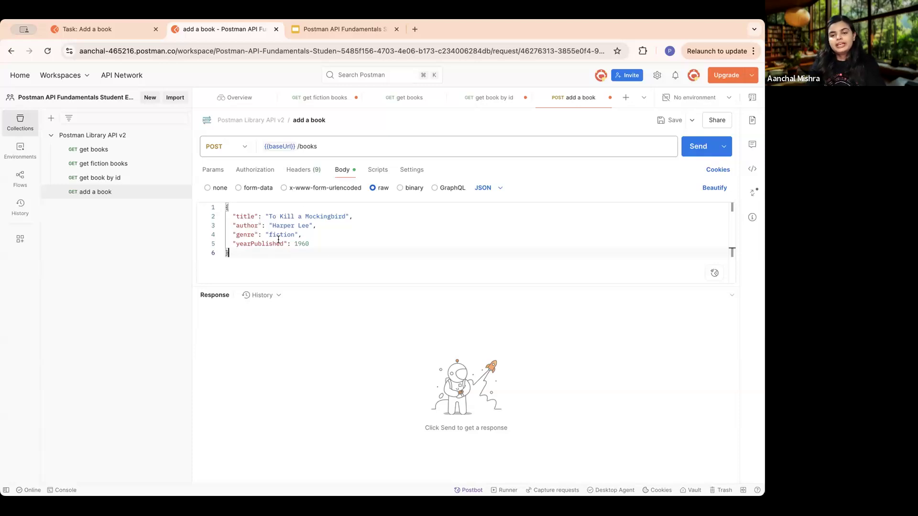
# - Save and send the add a book request, and examine the response's status and message
pyautogui.click(669, 120)
pyautogui.click(703, 148)
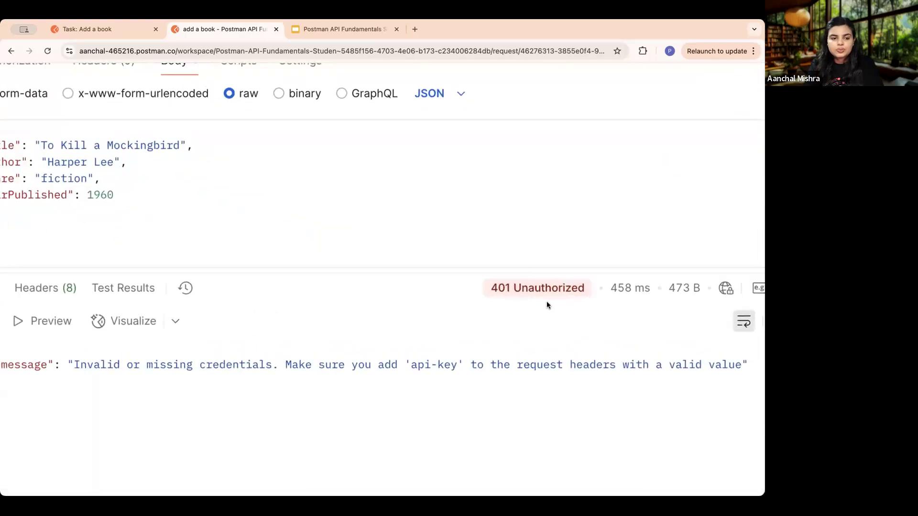
pyautogui.hscroll(-2, 302, 373)
pyautogui.hscroll(3, 302, 374)
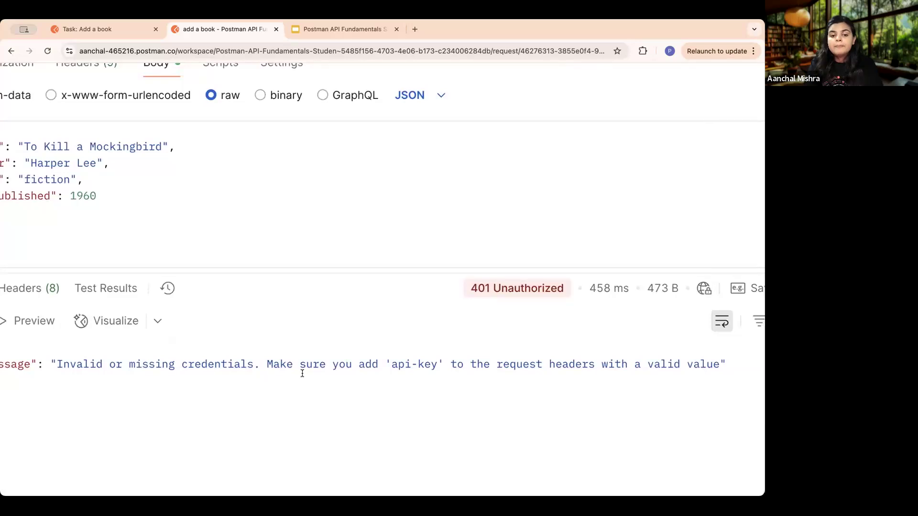
pyautogui.hscroll(2, 464, 372)
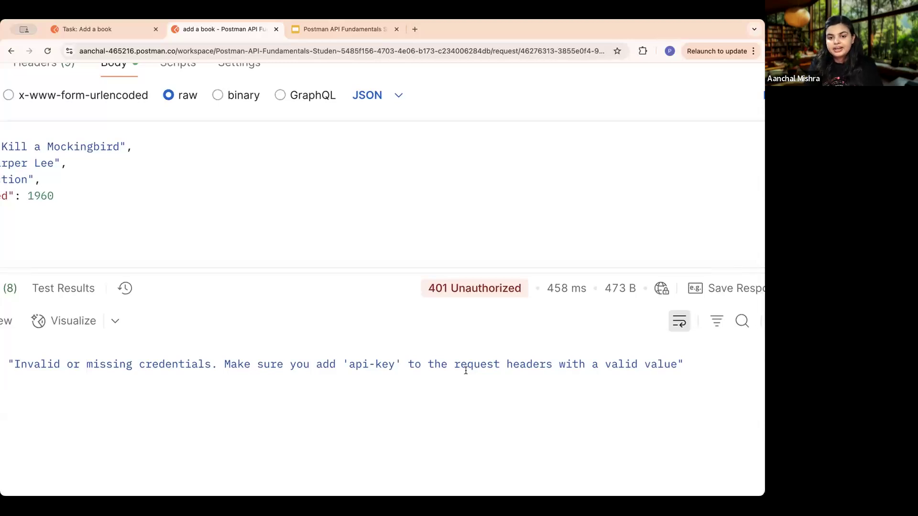
pyautogui.scroll(-5, 465, 371)
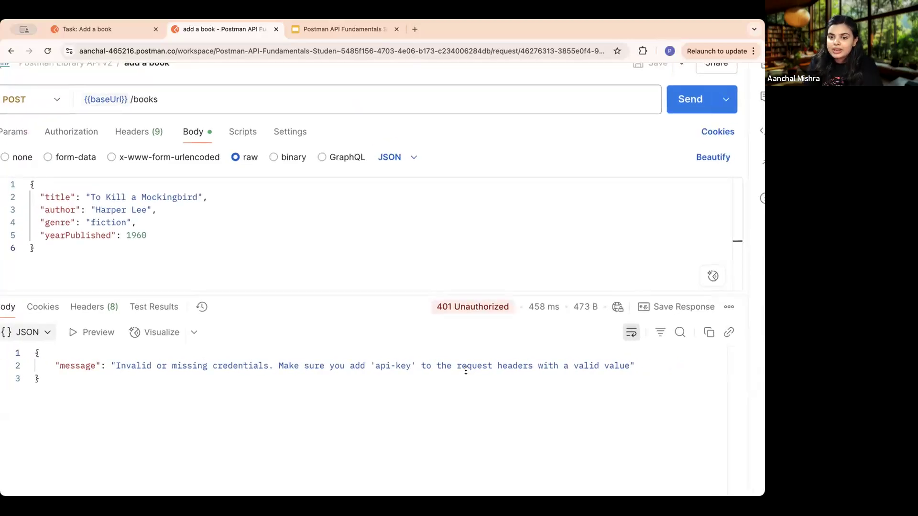
pyautogui.hscroll(-3, 465, 371)
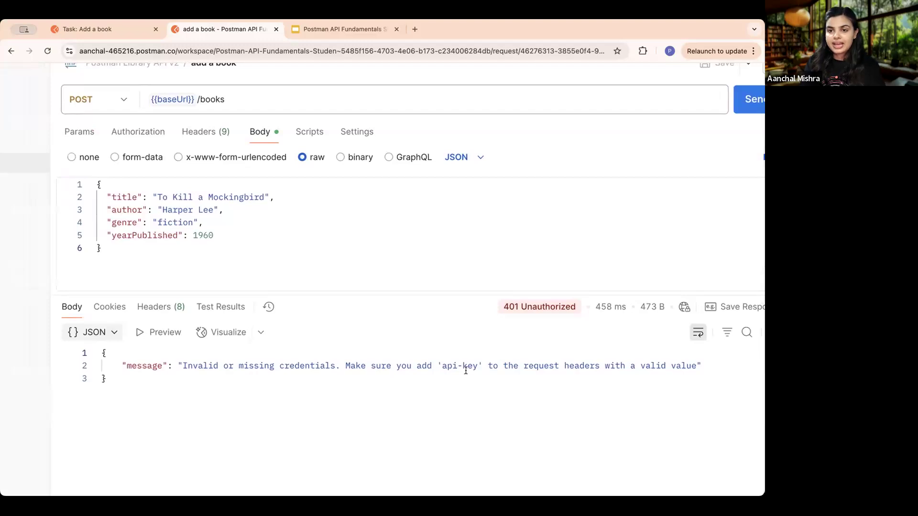
# - Review the add a book response and read the lesson's explanation of the authorization error
pyautogui.scroll(-4, 465, 371)
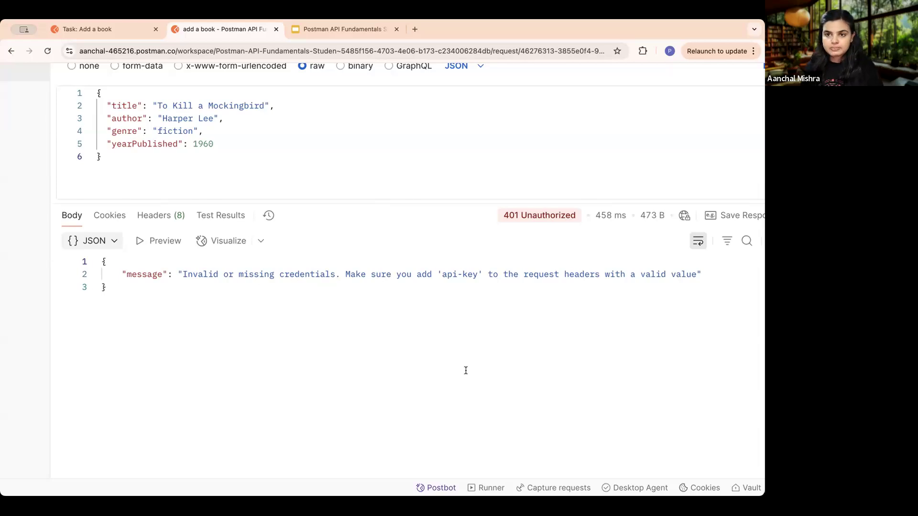
pyautogui.click(127, 28)
pyautogui.scroll(-5, 444, 368)
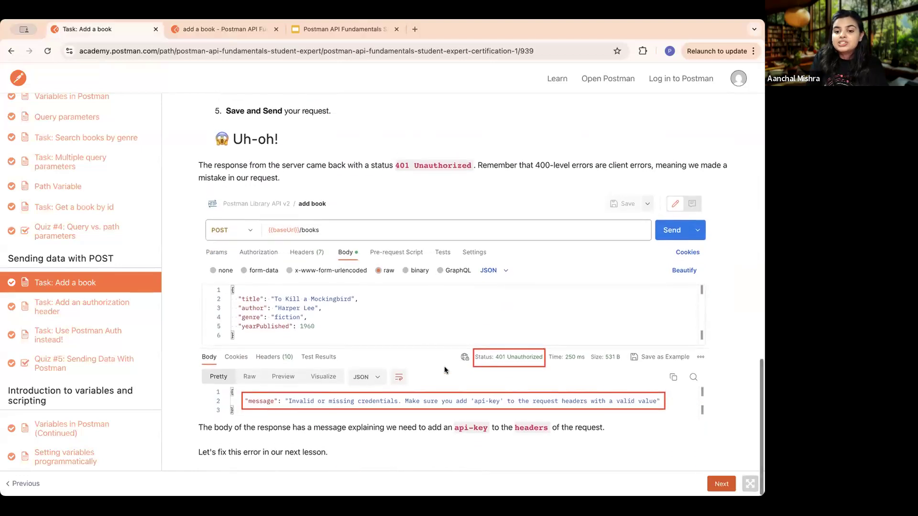
# - Open the Add an authorization header lesson and read its sections on authorization methods and getting an API key
pyautogui.click(713, 483)
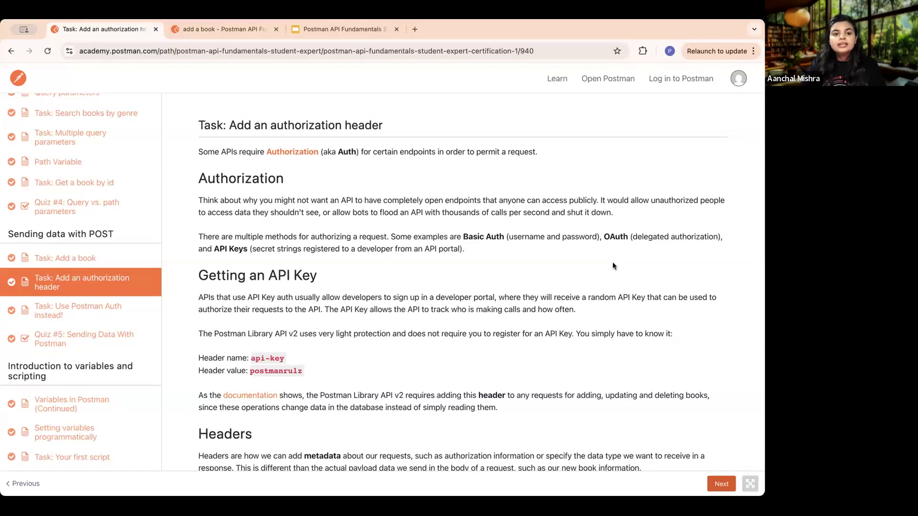
pyautogui.scroll(-3, 429, 247)
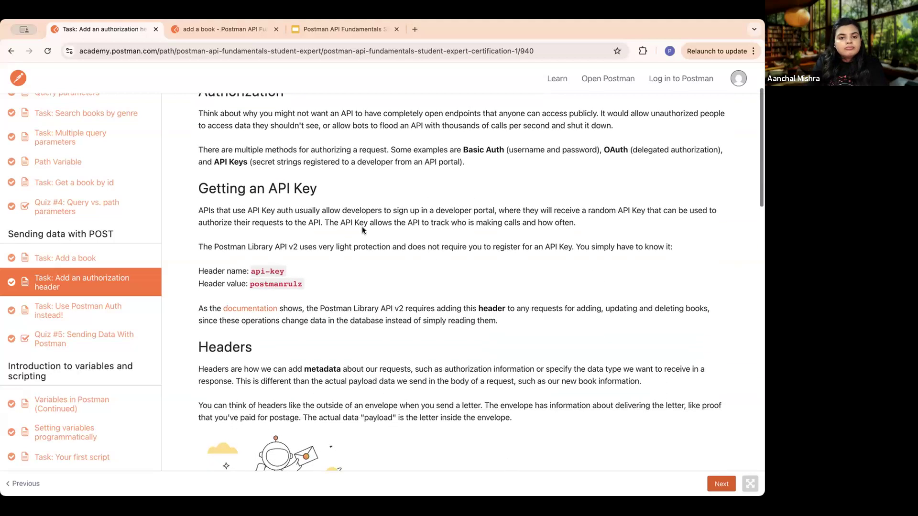
pyautogui.scroll(4, 362, 230)
pyautogui.scroll(-1, 362, 230)
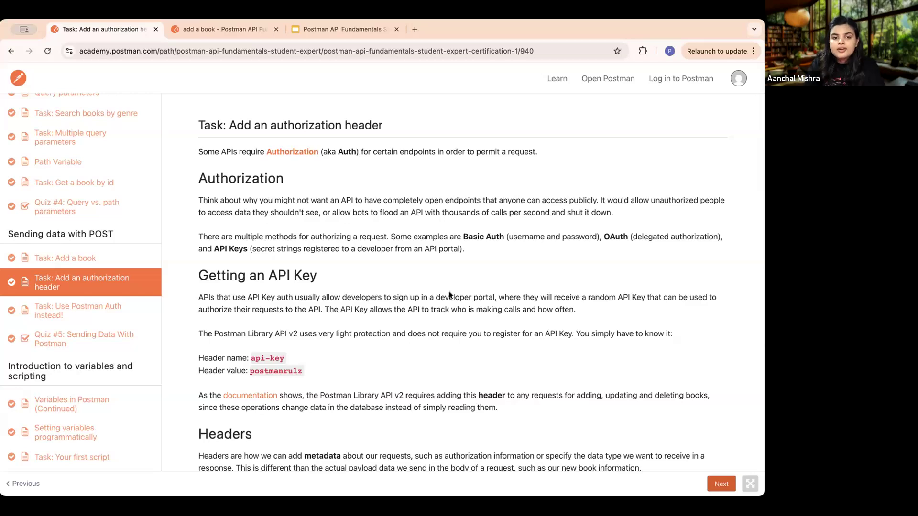
pyautogui.scroll(-3, 450, 297)
pyautogui.scroll(2, 452, 297)
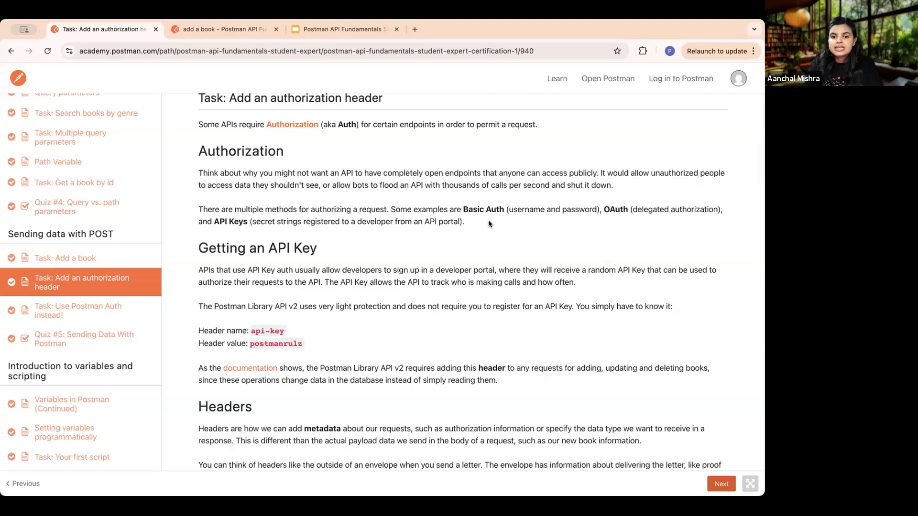
pyautogui.tripleClick(453, 221)
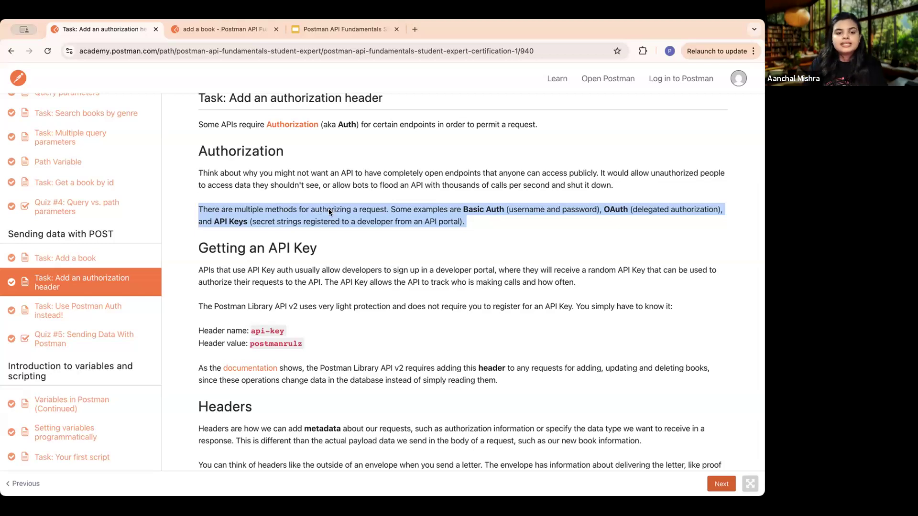
# - Add a header with the key api-key, copied from the lesson, to the add a book request
pyautogui.click(227, 28)
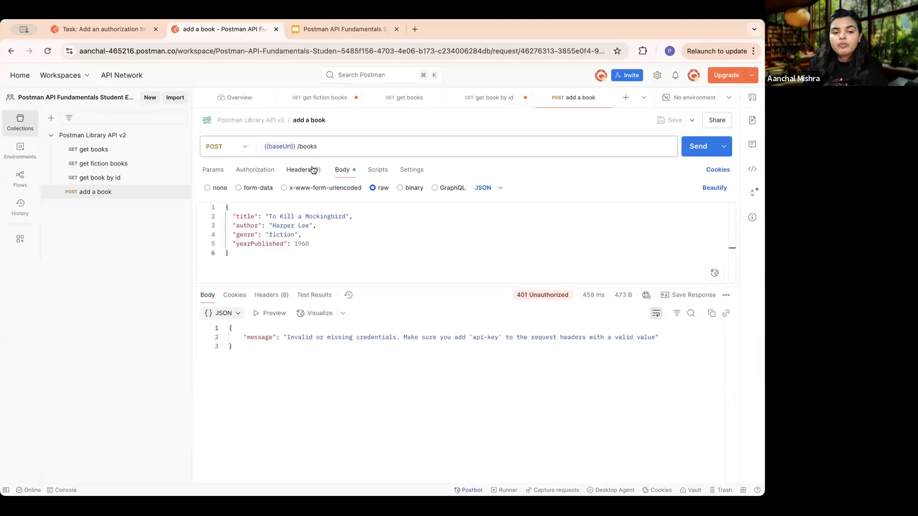
pyautogui.scroll(5, 313, 169)
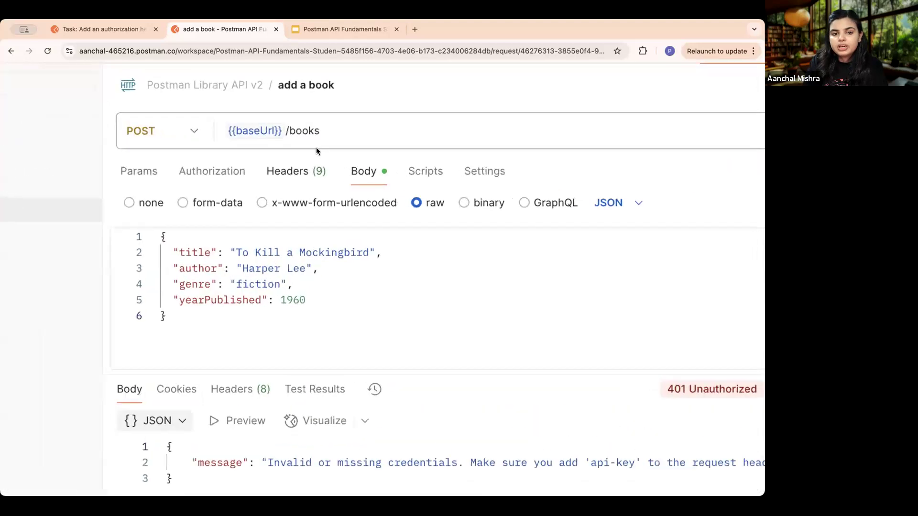
pyautogui.click(299, 176)
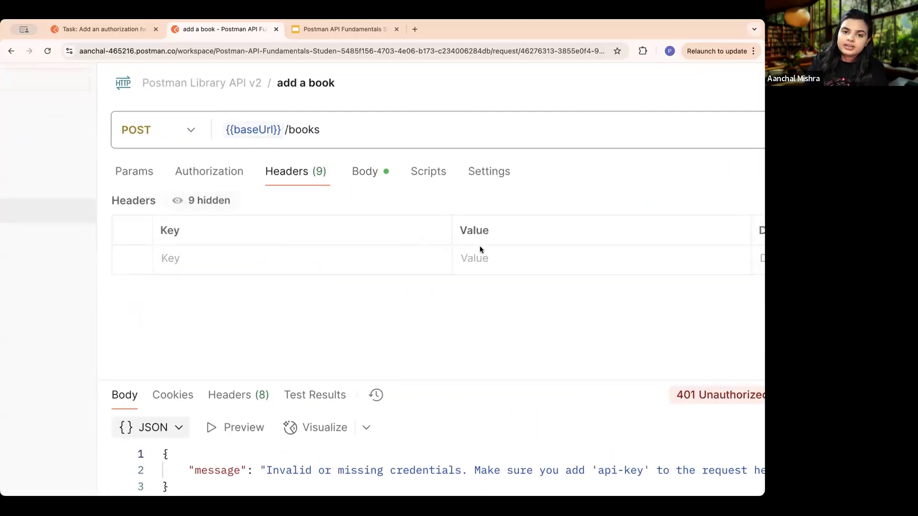
pyautogui.click(242, 259)
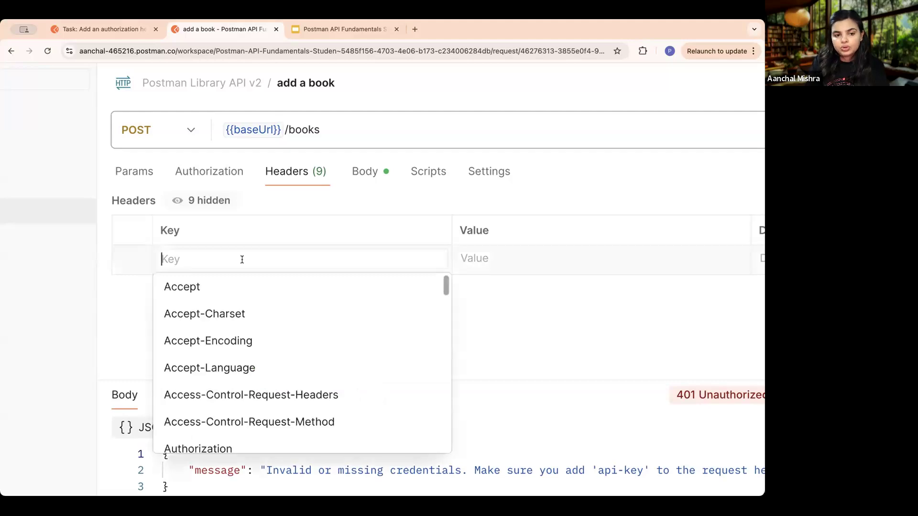
pyautogui.click(99, 30)
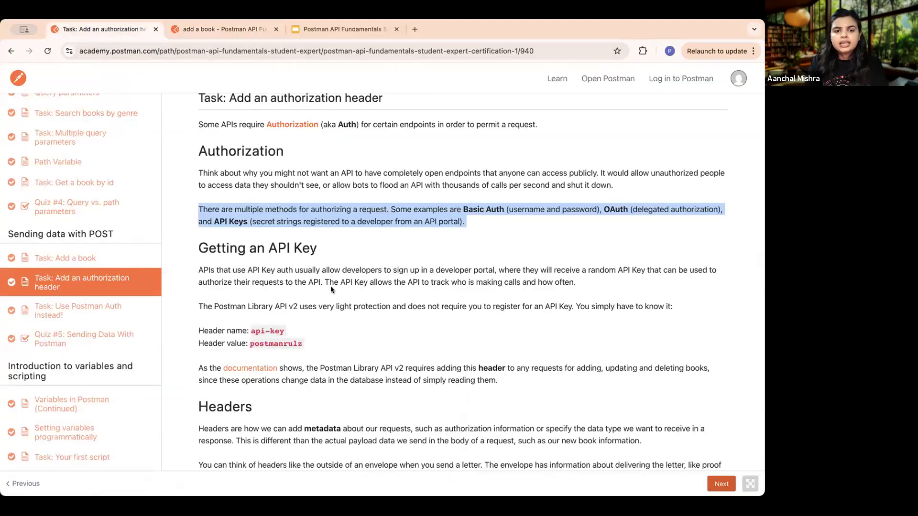
pyautogui.scroll(-3, 295, 260)
pyautogui.moveTo(294, 264); pyautogui.dragTo(247, 264)
pyautogui.press('super+c')
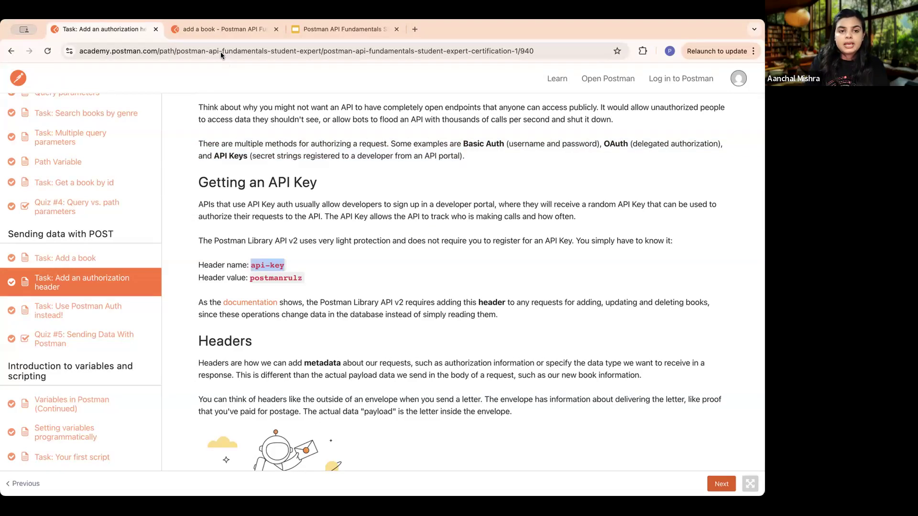
pyautogui.click(214, 28)
pyautogui.click(249, 255)
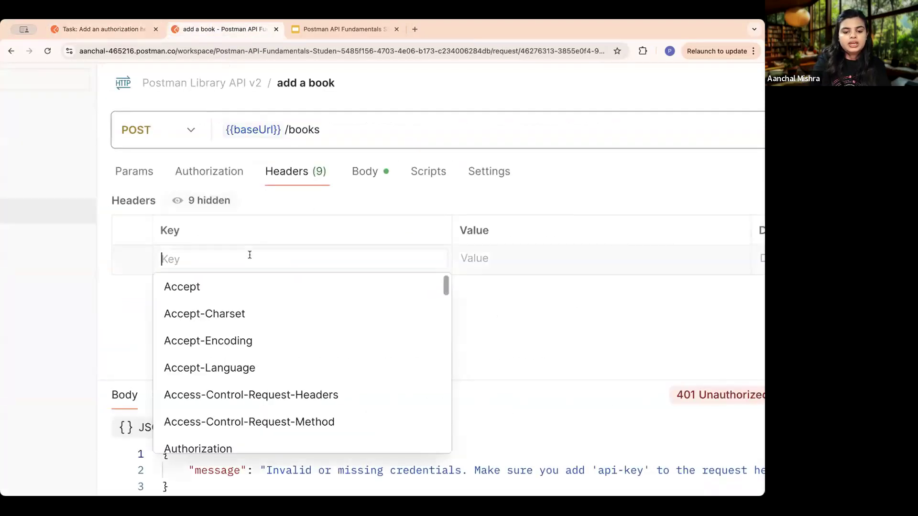
pyautogui.press('super+v')
# - Copy the API key value from the lesson and paste it as the api-key header's value
pyautogui.click(128, 31)
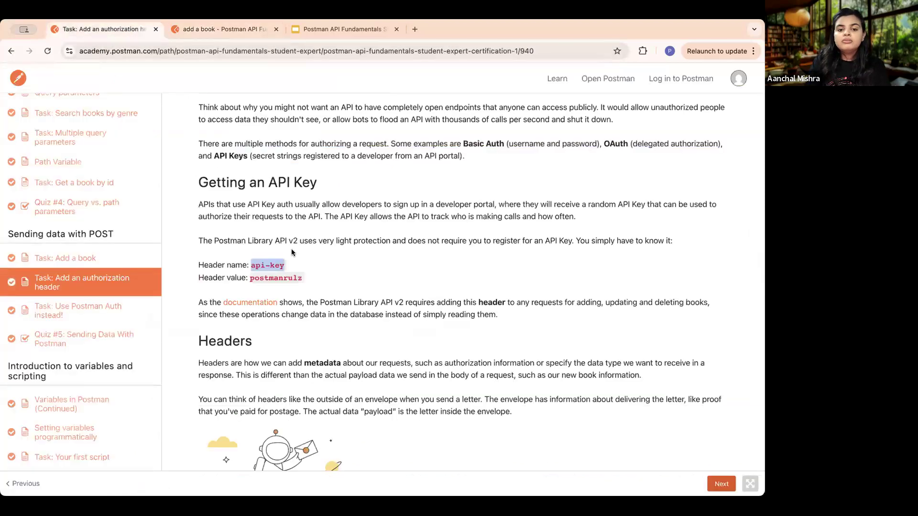
pyautogui.moveTo(301, 278); pyautogui.dragTo(254, 281)
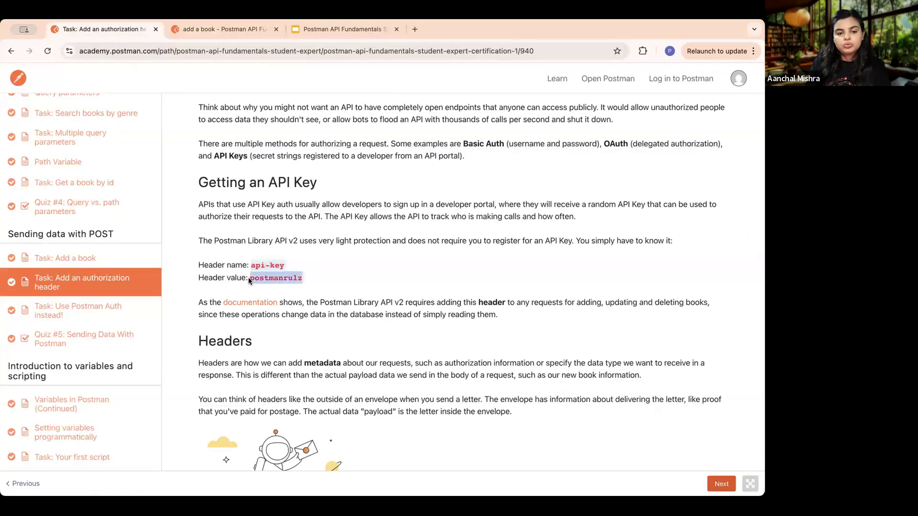
pyautogui.click(236, 30)
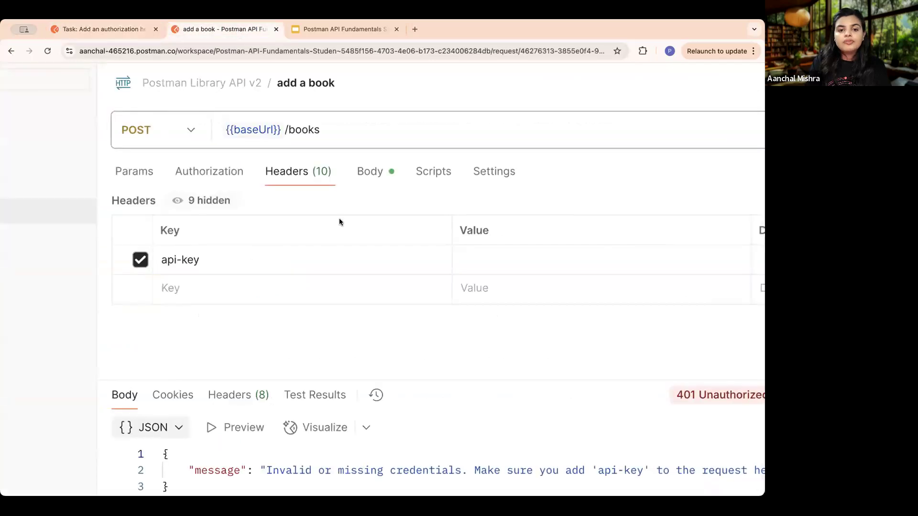
pyautogui.click(475, 265)
pyautogui.press('super+v')
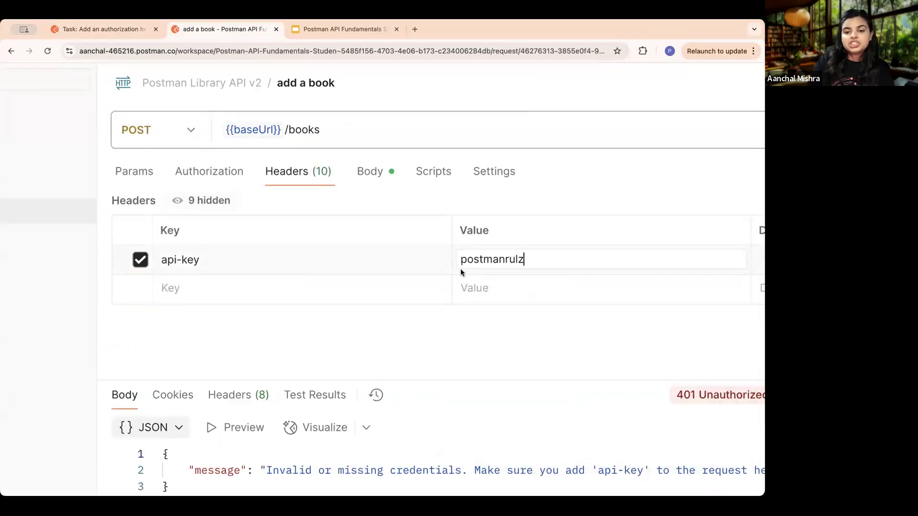
pyautogui.click(344, 334)
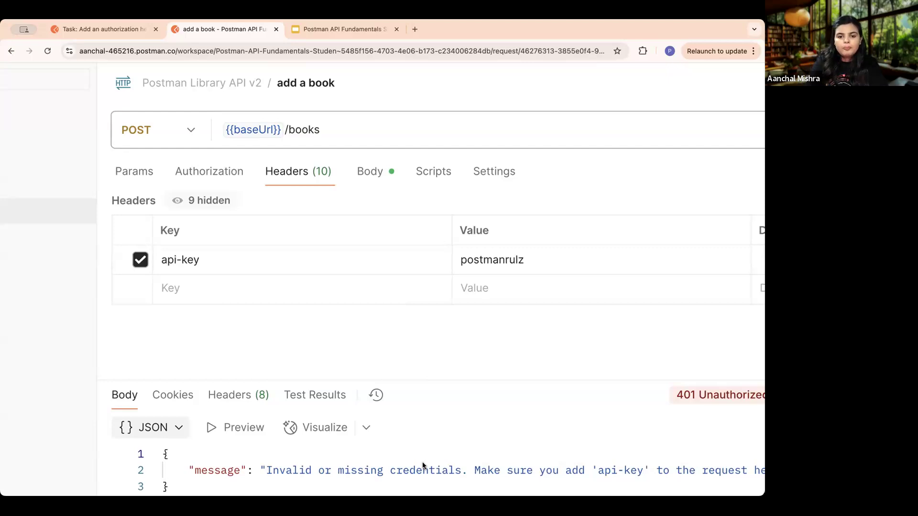
# - Read the lesson's envelope analogy for headers and its instructions for adding the API key to the request header
pyautogui.click(139, 34)
pyautogui.scroll(-2, 302, 238)
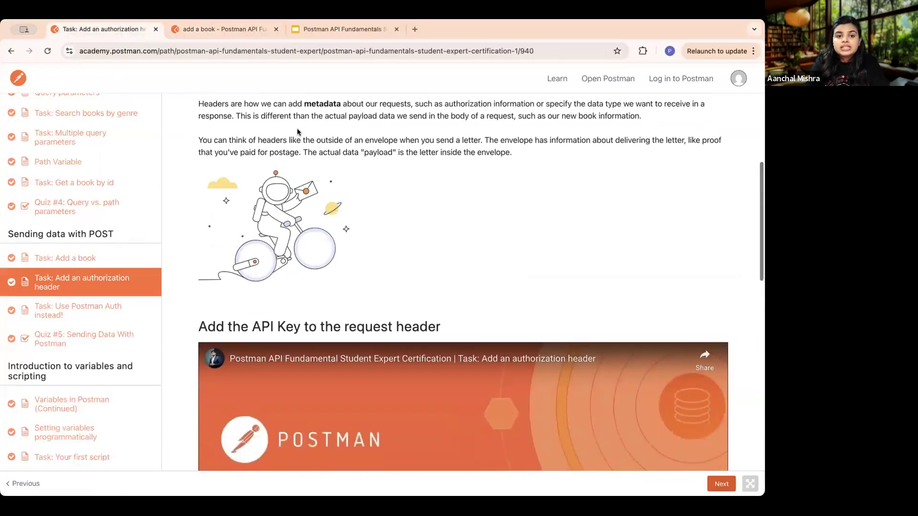
pyautogui.moveTo(200, 140); pyautogui.dragTo(520, 151)
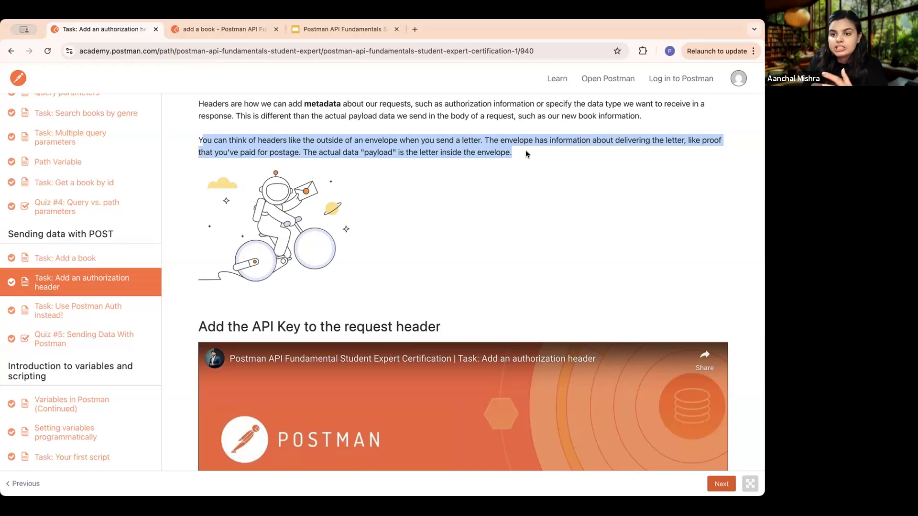
pyautogui.scroll(-10, 519, 220)
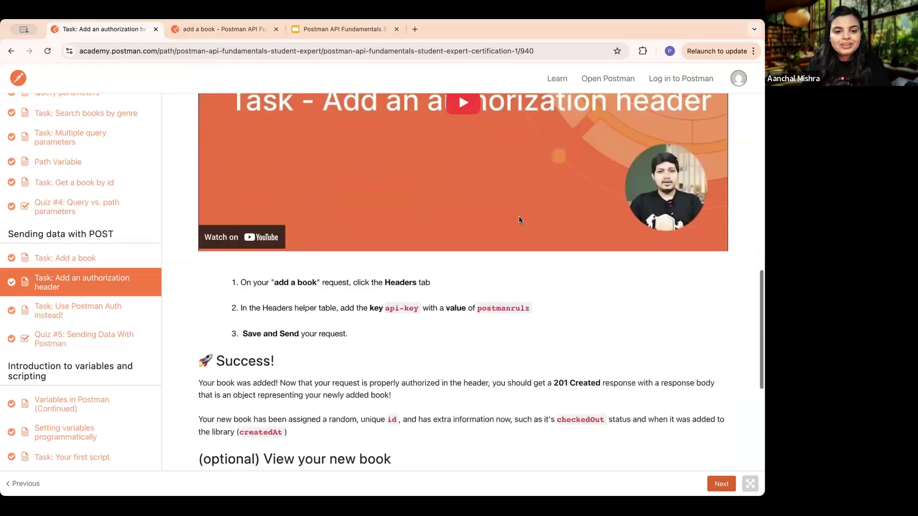
pyautogui.scroll(-3, 518, 216)
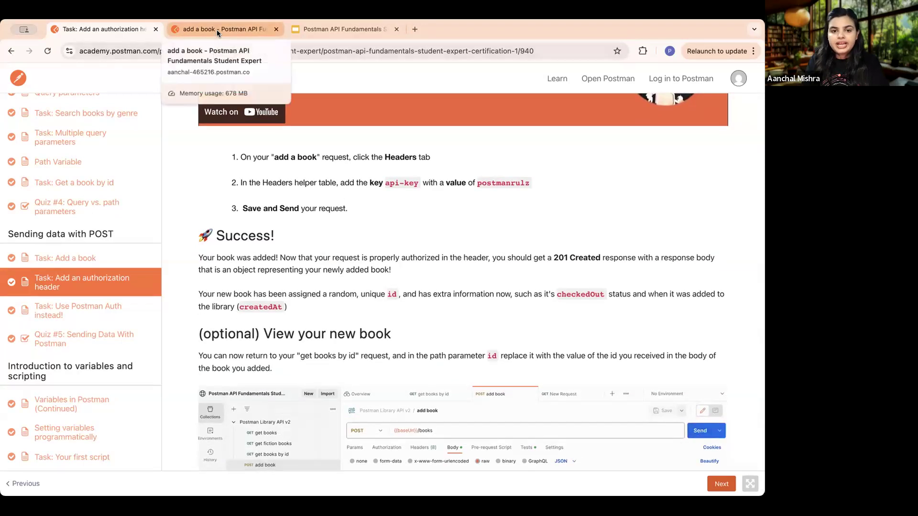
pyautogui.moveTo(341, 182); pyautogui.dragTo(418, 183)
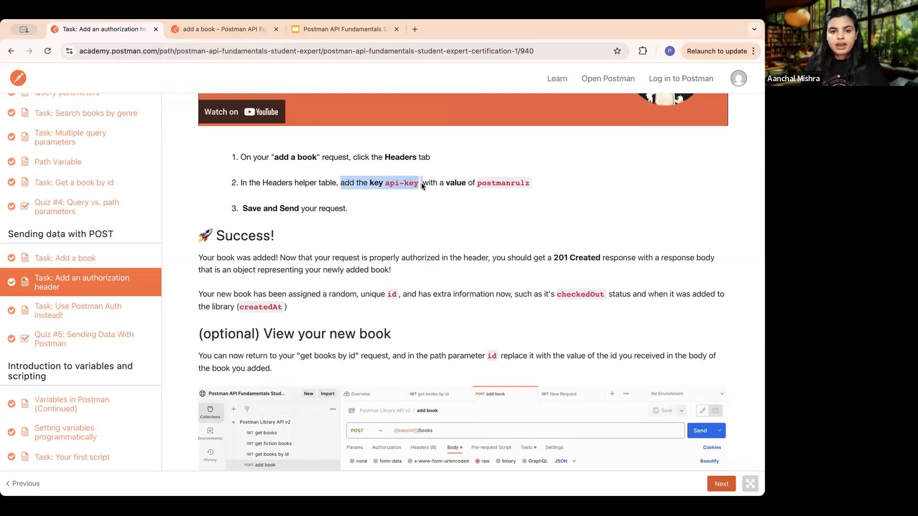
pyautogui.click(527, 183)
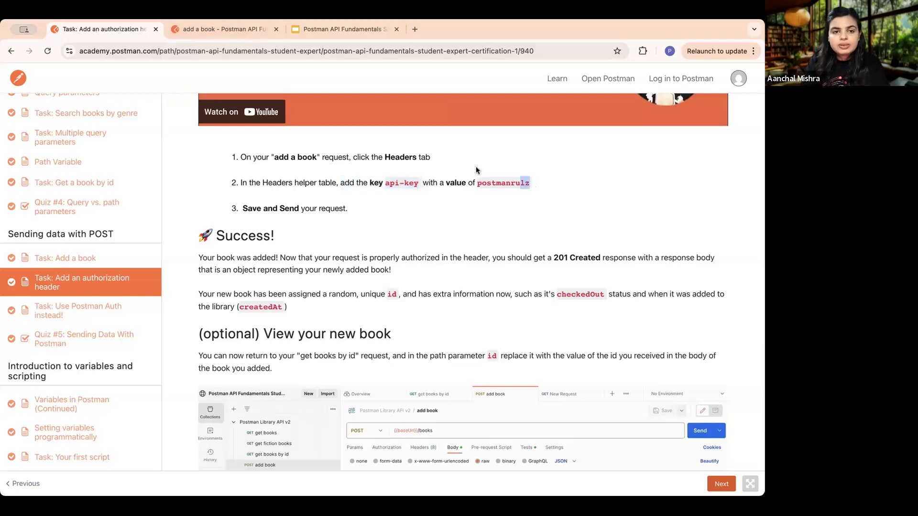
# - Save and send the add a book request with its api-key header, and examine the response's status and body
pyautogui.click(229, 29)
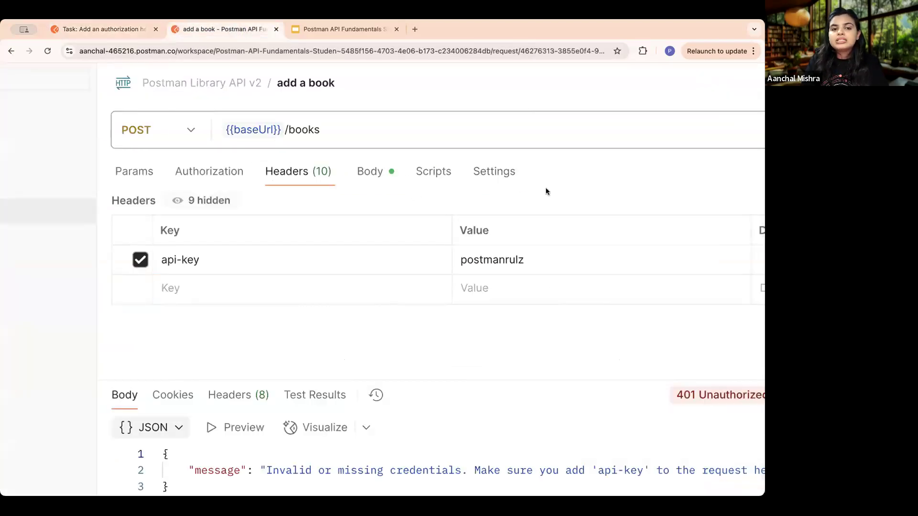
pyautogui.scroll(-3, 546, 188)
pyautogui.hscroll(2, 546, 189)
pyautogui.scroll(1, 546, 188)
pyautogui.click(711, 132)
pyautogui.hscroll(2, 703, 143)
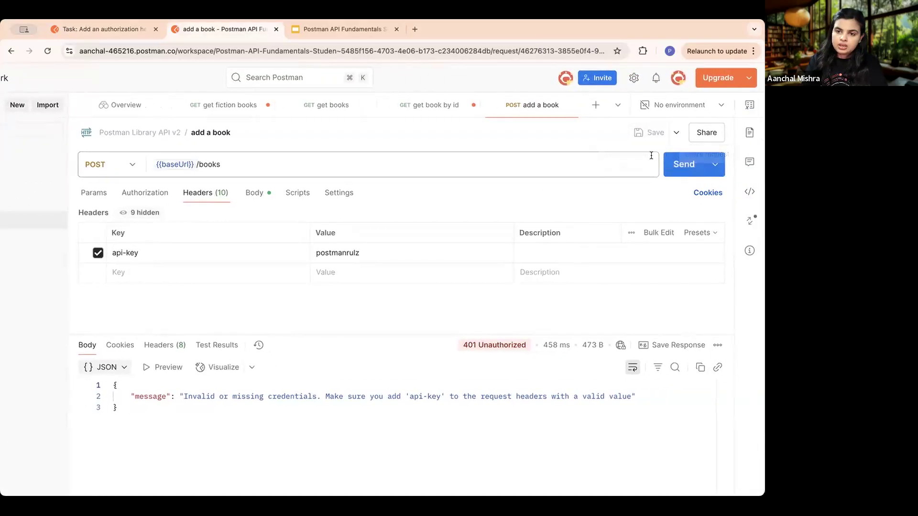
pyautogui.click(681, 165)
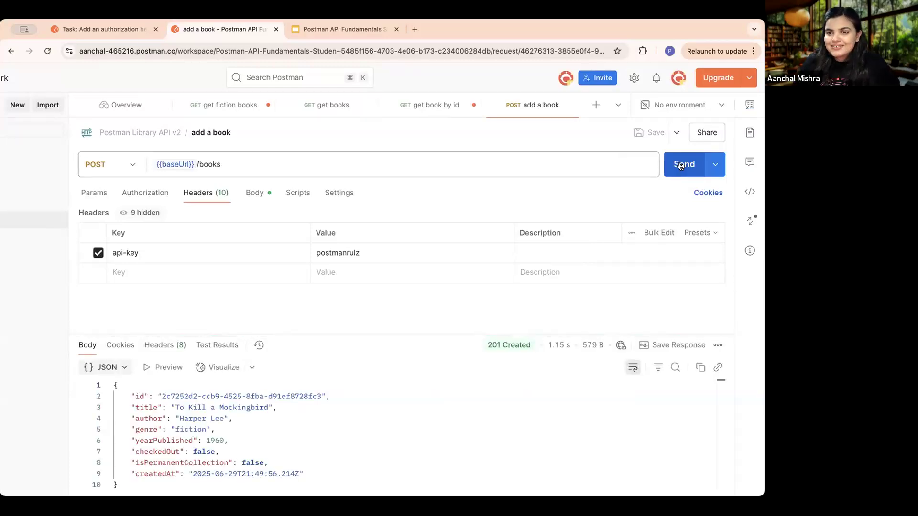
pyautogui.scroll(-4, 528, 213)
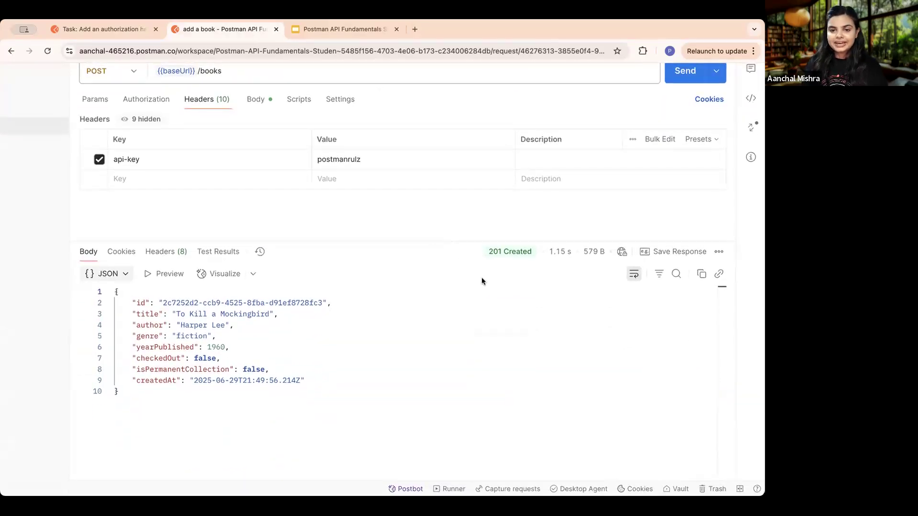
pyautogui.moveTo(305, 380); pyautogui.dragTo(116, 291)
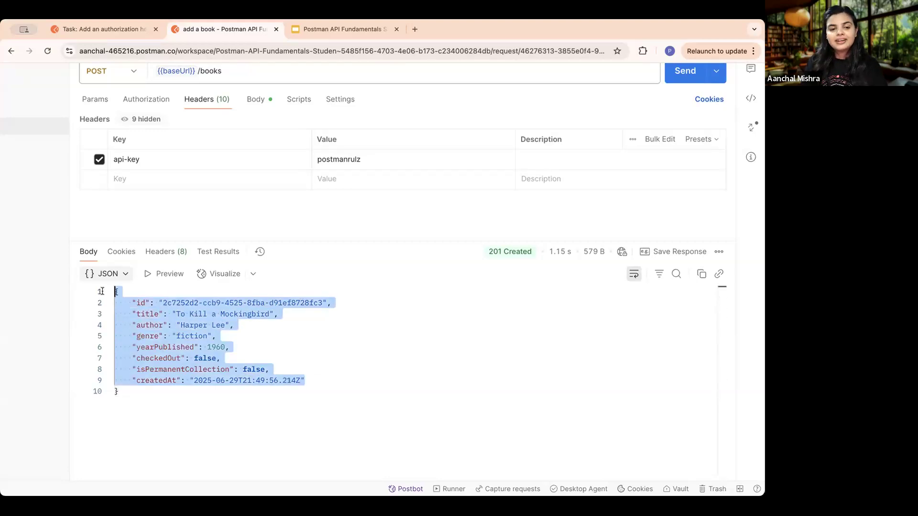
pyautogui.click(278, 313)
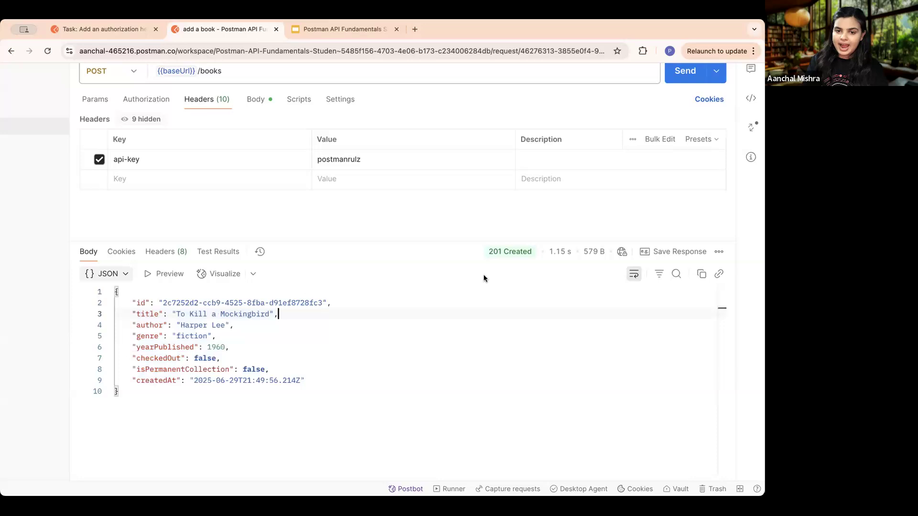
pyautogui.moveTo(492, 255)
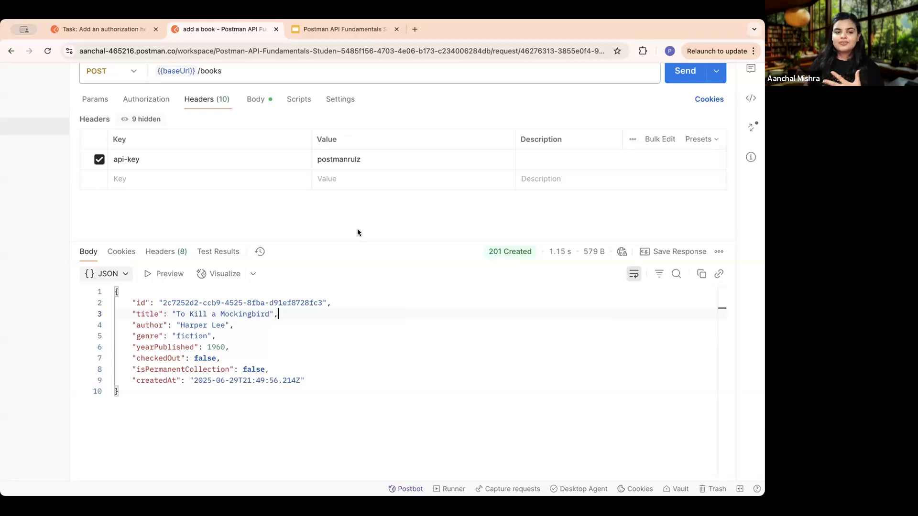
# - Advance to the Use Postman Auth instead! lesson, read its instruction on deleting the api-key header, and return to the add a book request
pyautogui.click(85, 29)
pyautogui.scroll(-5, 412, 335)
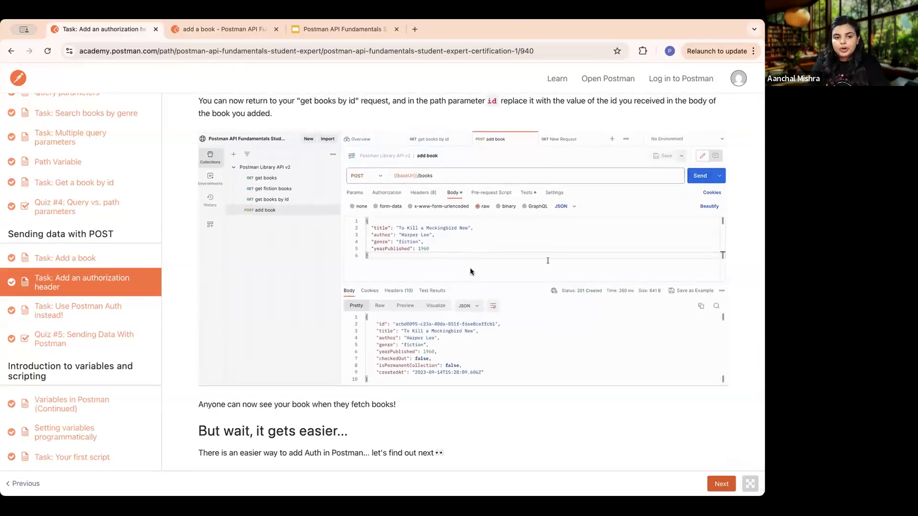
pyautogui.click(726, 486)
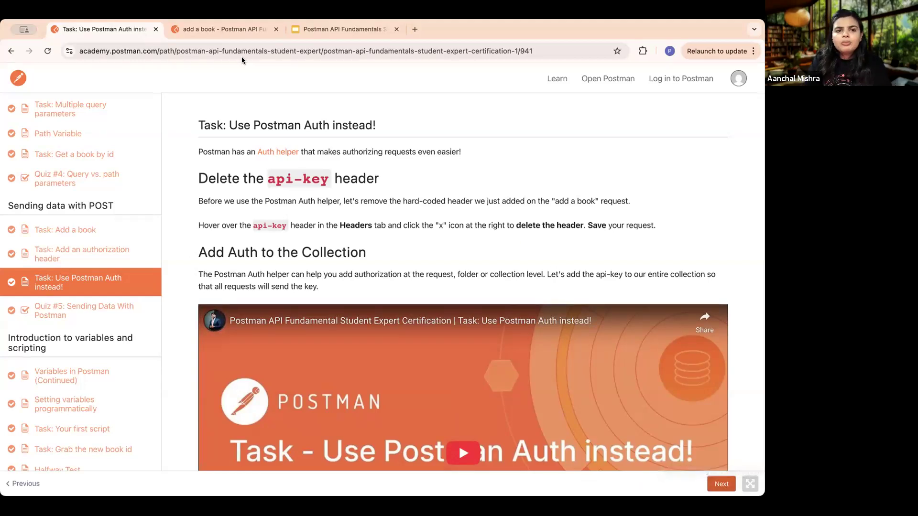
pyautogui.click(224, 29)
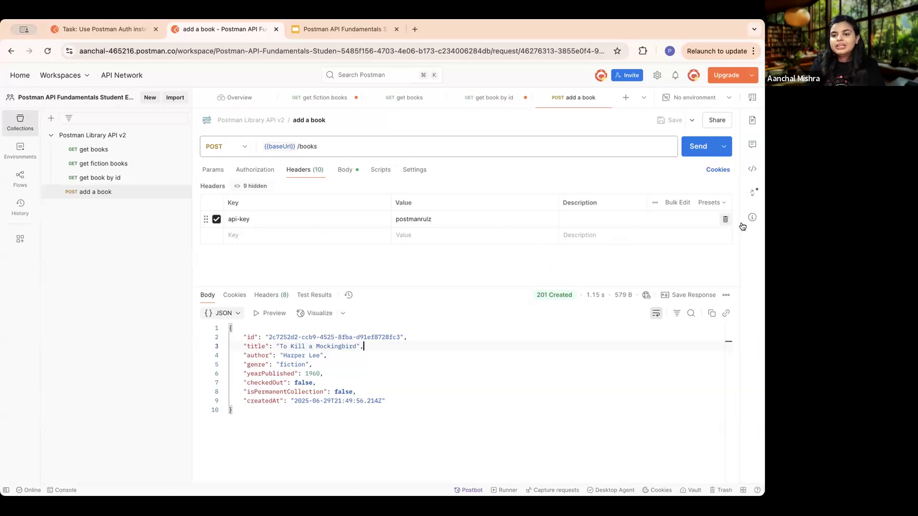
# - Delete the api-key header from the add a book request and save the request
pyautogui.click(724, 221)
pyautogui.click(670, 120)
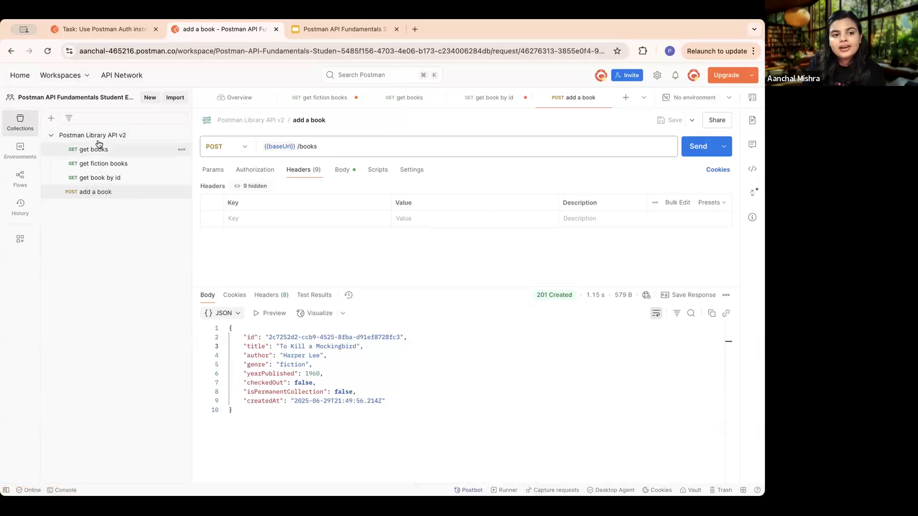
# - Set the authorization type of the Postman Library API v2 collection to API Key
pyautogui.scroll(5, 86, 130)
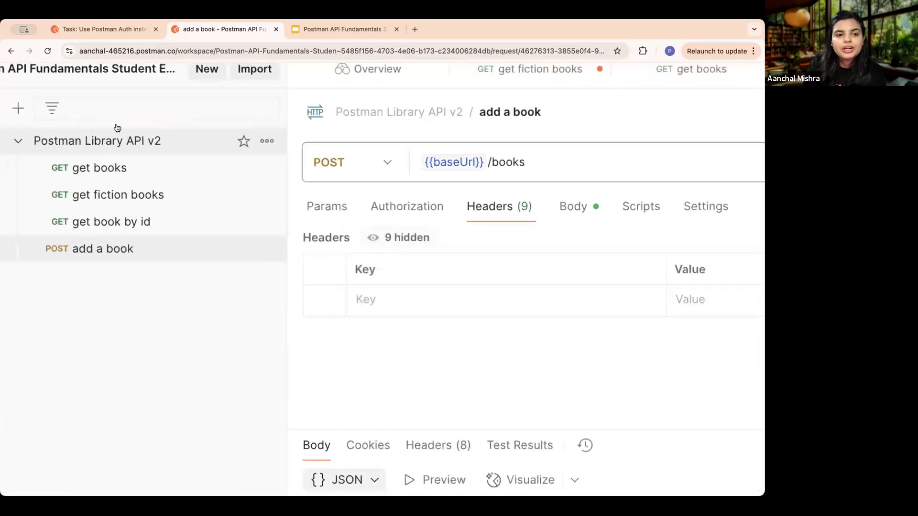
pyautogui.click(196, 140)
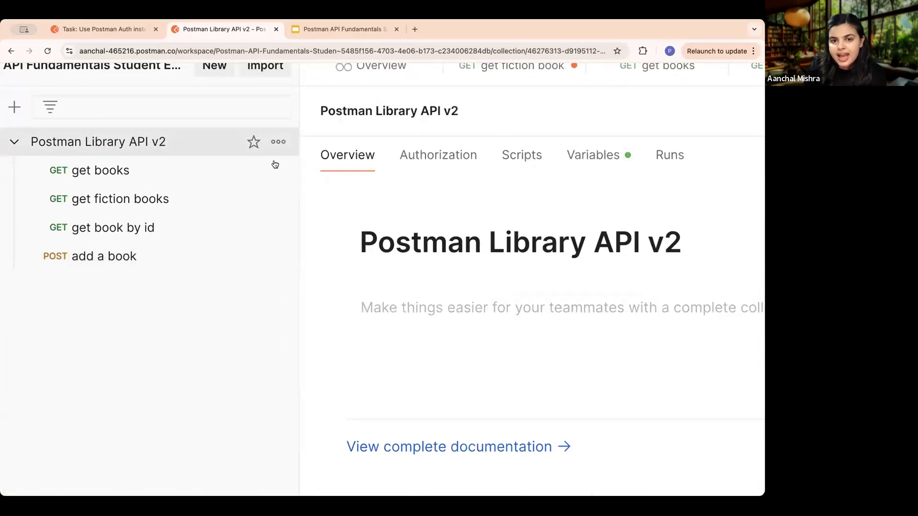
pyautogui.hscroll(5, 205, 147)
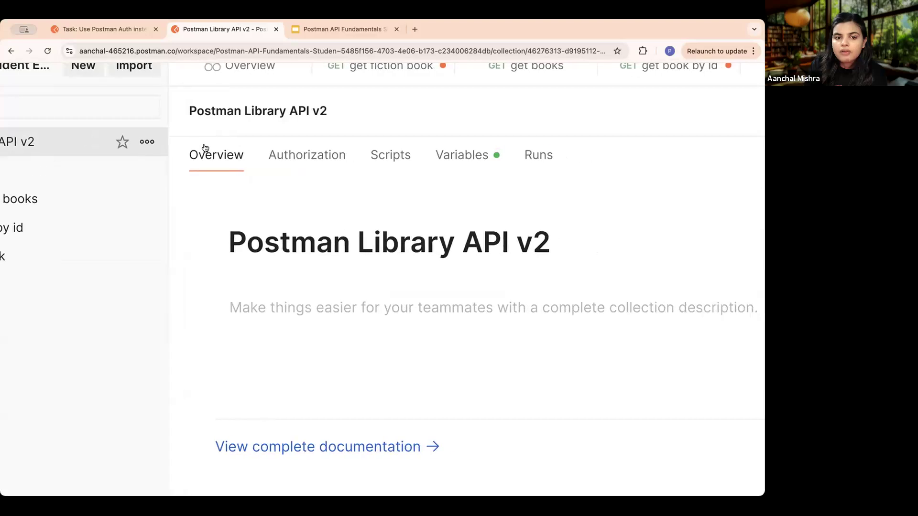
pyautogui.click(280, 163)
pyautogui.scroll(-5, 280, 163)
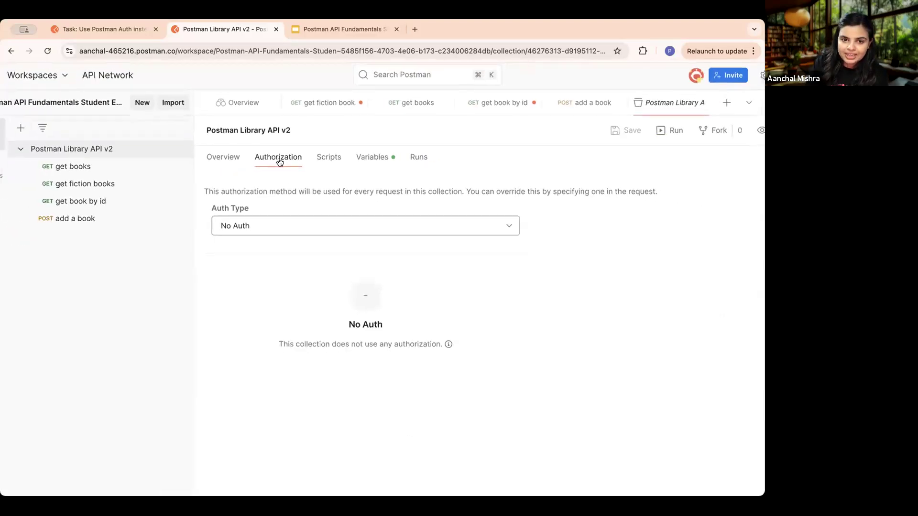
pyautogui.click(499, 226)
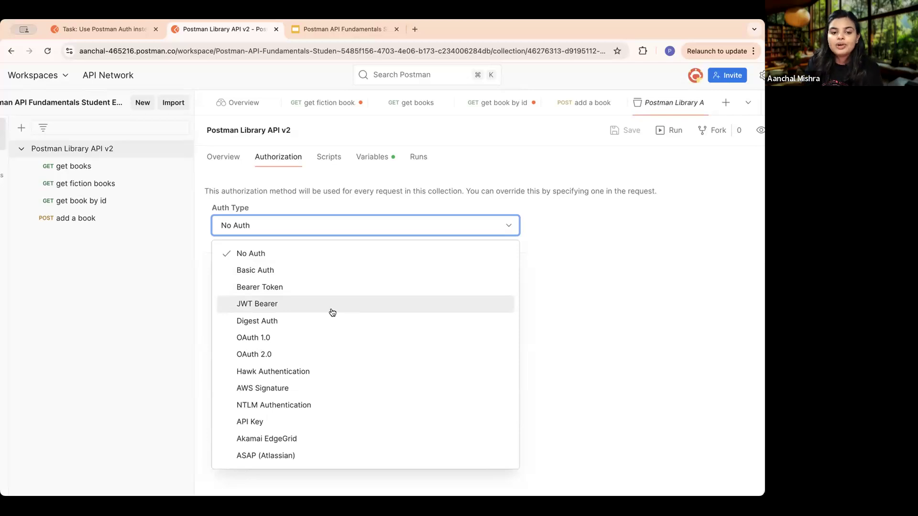
pyautogui.click(265, 423)
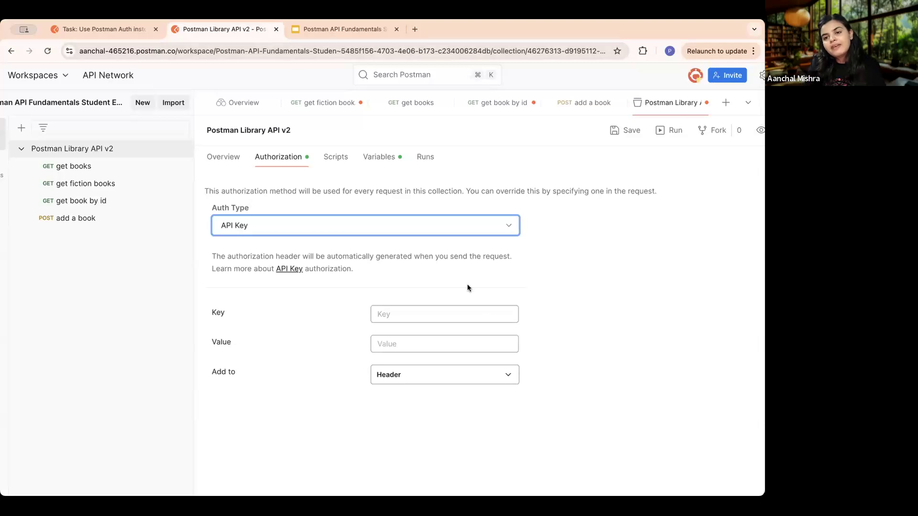
# - Copy the key name api-key from the lesson and paste it as the collection authorization's Key
pyautogui.click(105, 30)
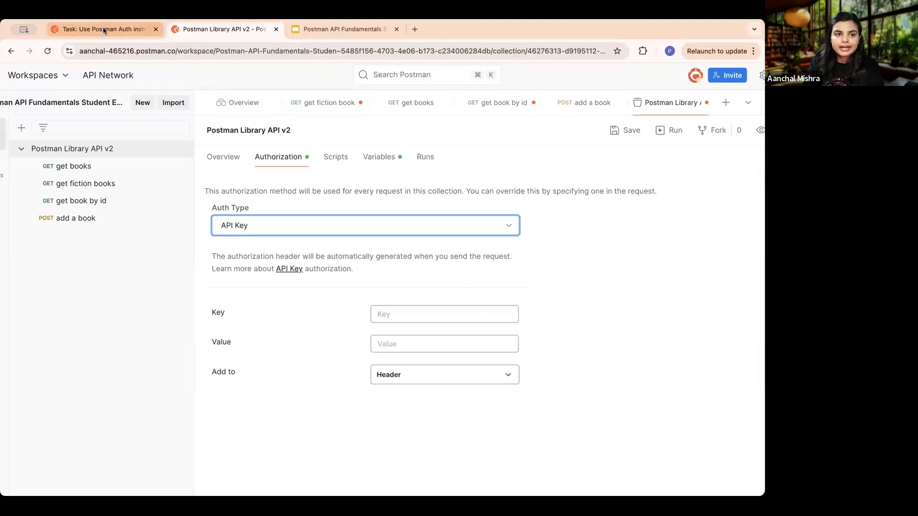
pyautogui.scroll(-10, 397, 301)
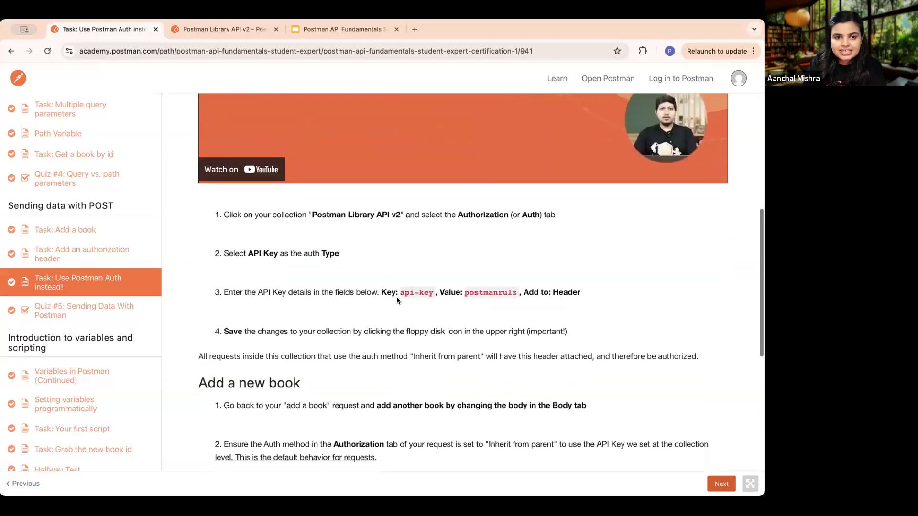
pyautogui.scroll(-1, 397, 301)
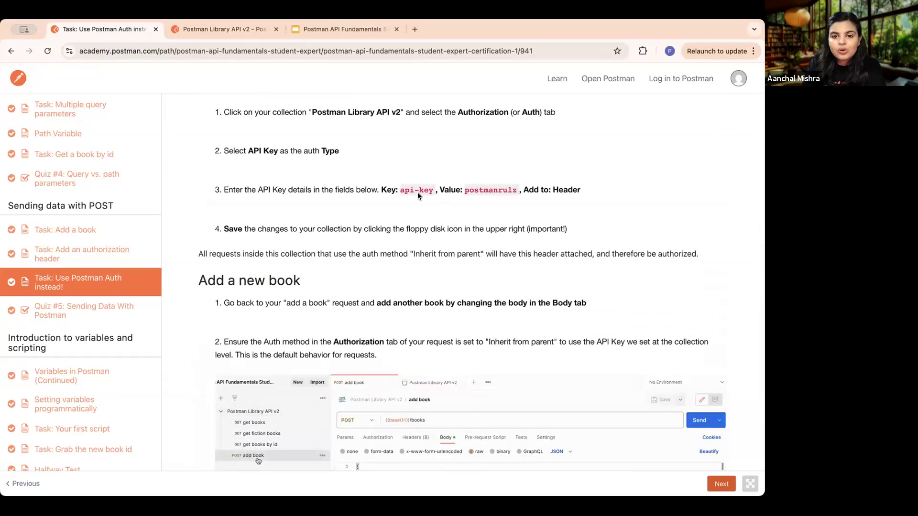
pyautogui.moveTo(400, 189); pyautogui.dragTo(431, 190)
pyautogui.press('super+c')
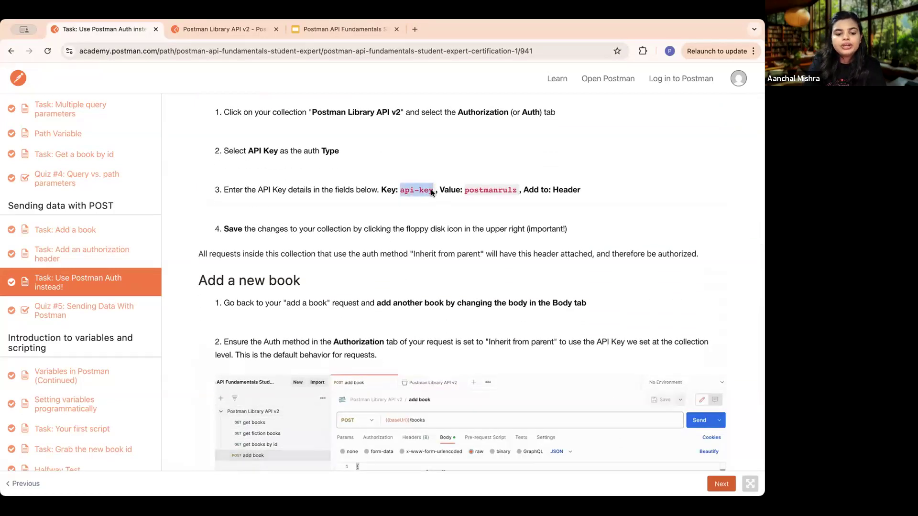
pyautogui.click(223, 29)
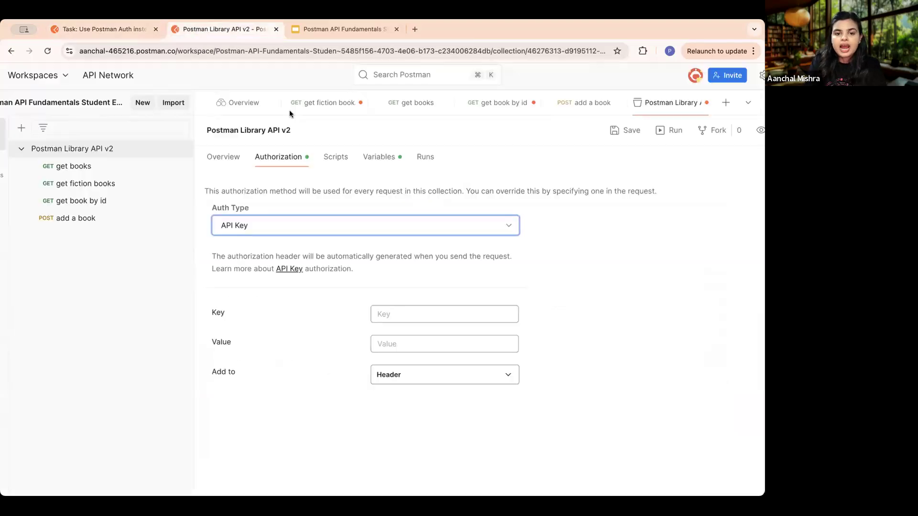
pyautogui.click(381, 310)
pyautogui.press('super+v')
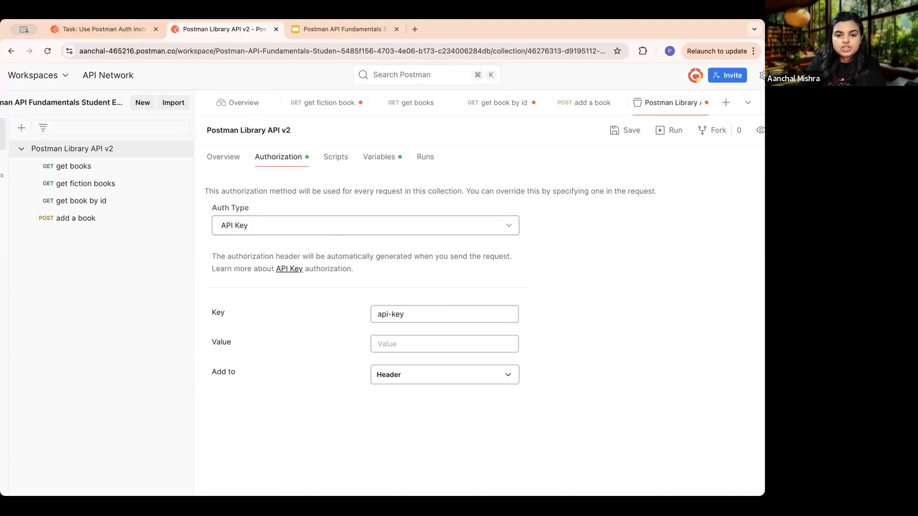
# - Copy the API key value from the lesson, paste it as the collection authorization's Value, and save the collection
pyautogui.click(428, 344)
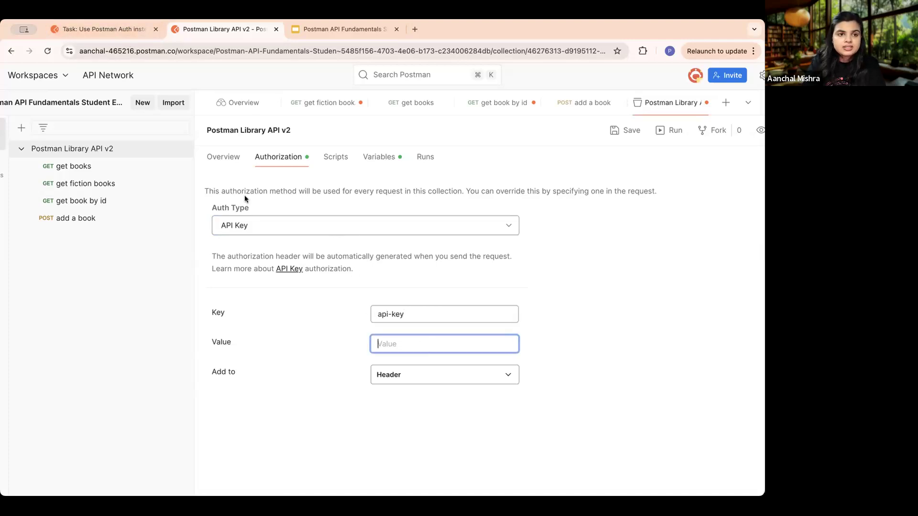
pyautogui.click(87, 33)
pyautogui.moveTo(464, 190); pyautogui.dragTo(515, 192)
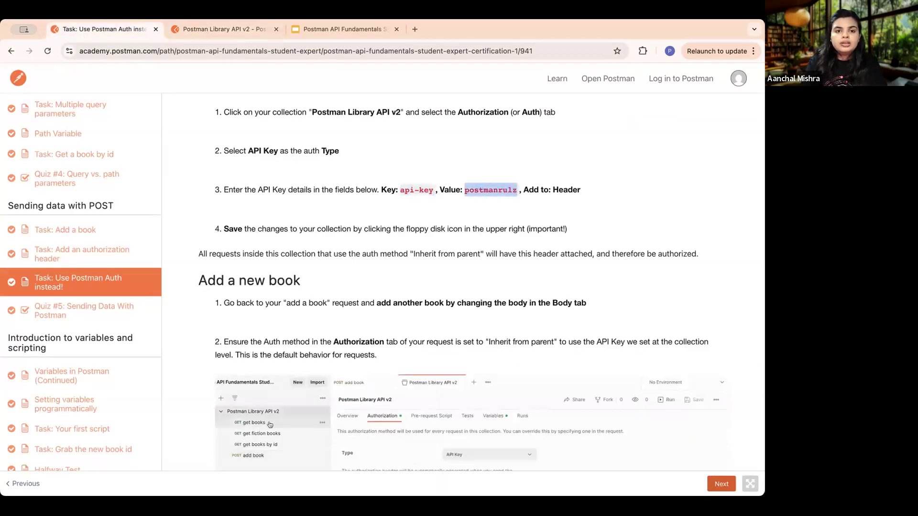
pyautogui.click(220, 26)
pyautogui.press('super+v')
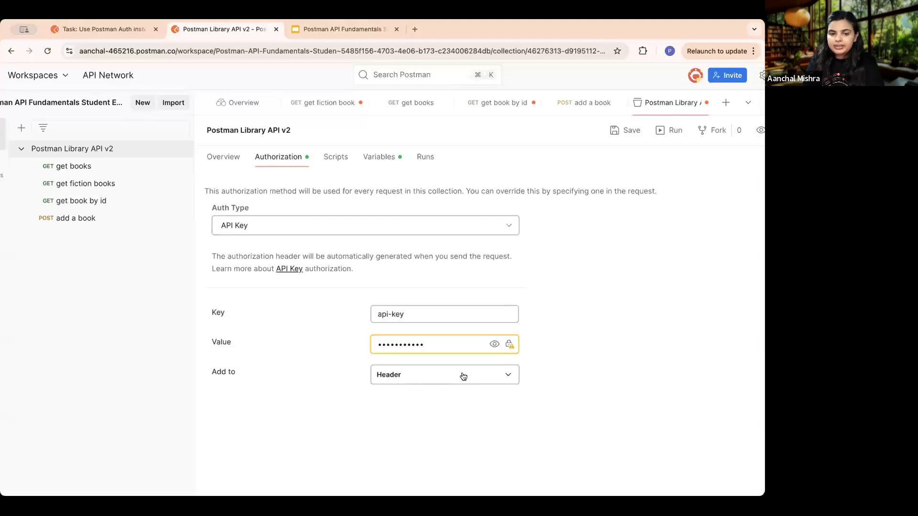
pyautogui.press('super+minus')
pyautogui.press('super+minus')
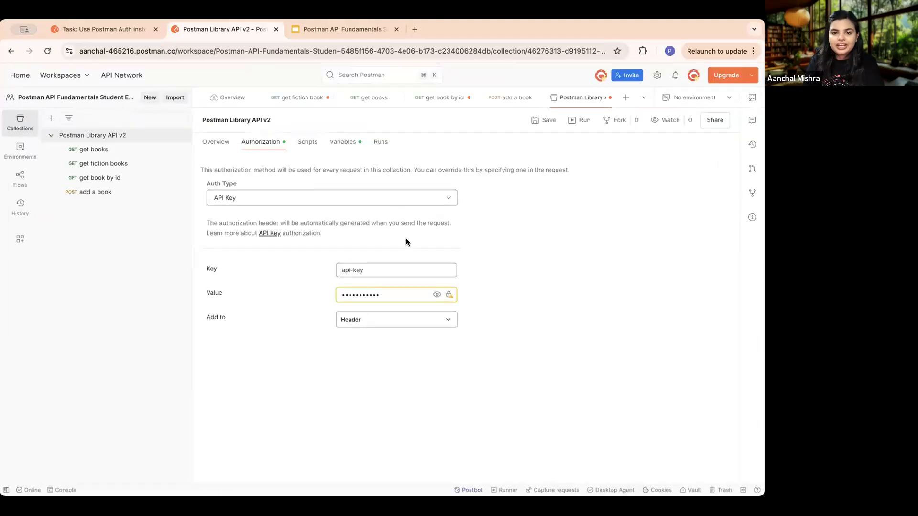
pyautogui.click(537, 126)
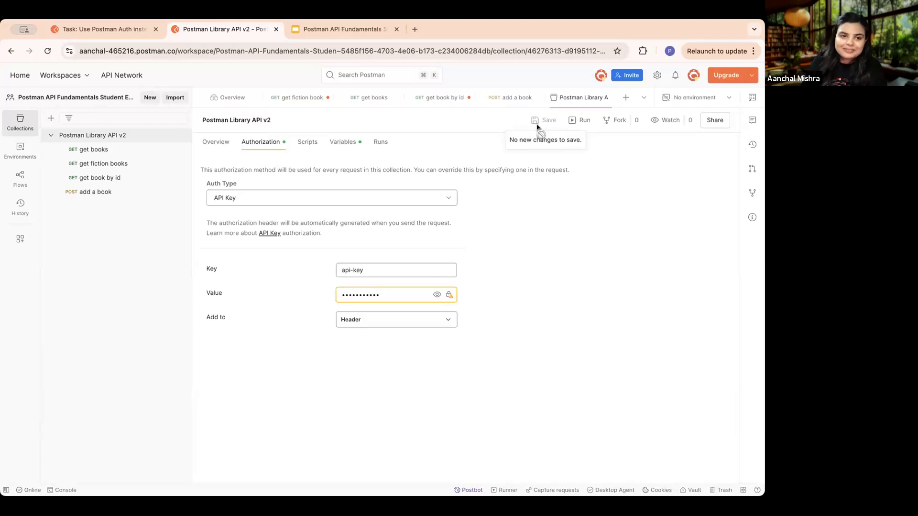
# - Change the title in the add a book request body to "To Kill a Mockingbird fresh" and save the request
pyautogui.click(106, 198)
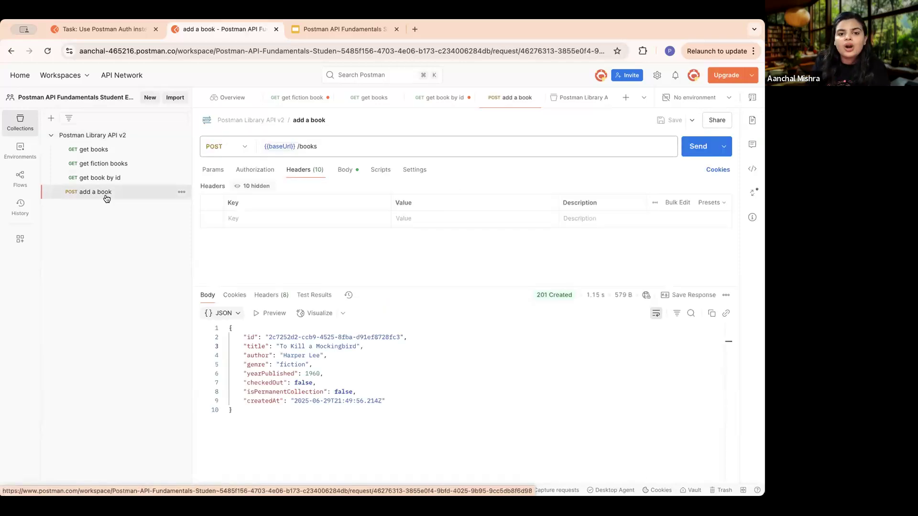
pyautogui.click(345, 170)
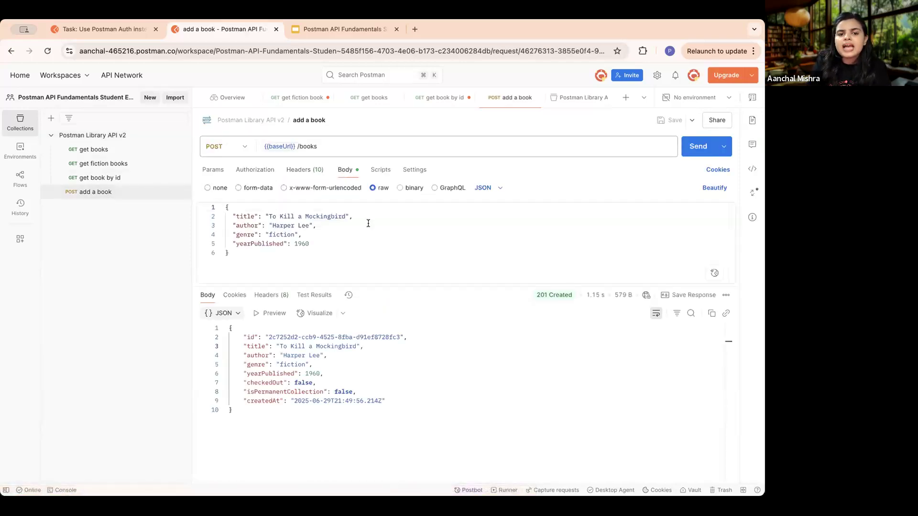
pyautogui.moveTo(346, 217); pyautogui.dragTo(271, 217)
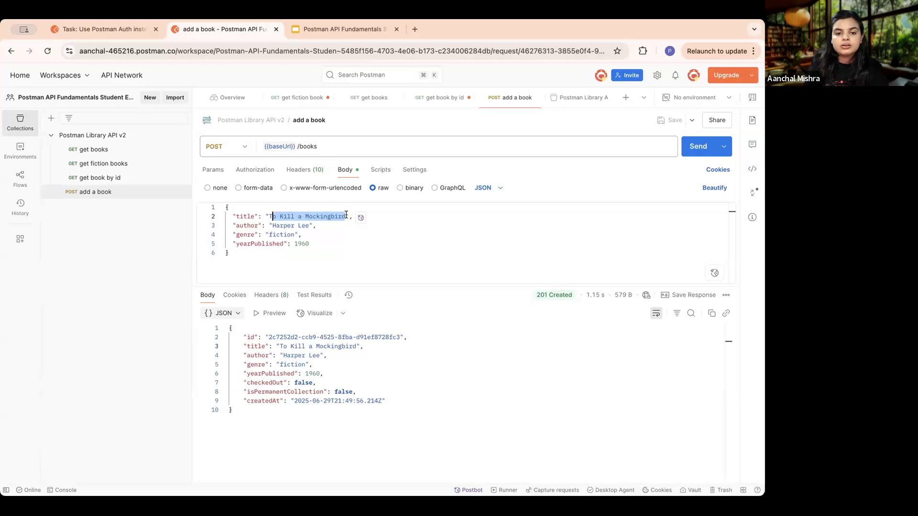
pyautogui.click(300, 227)
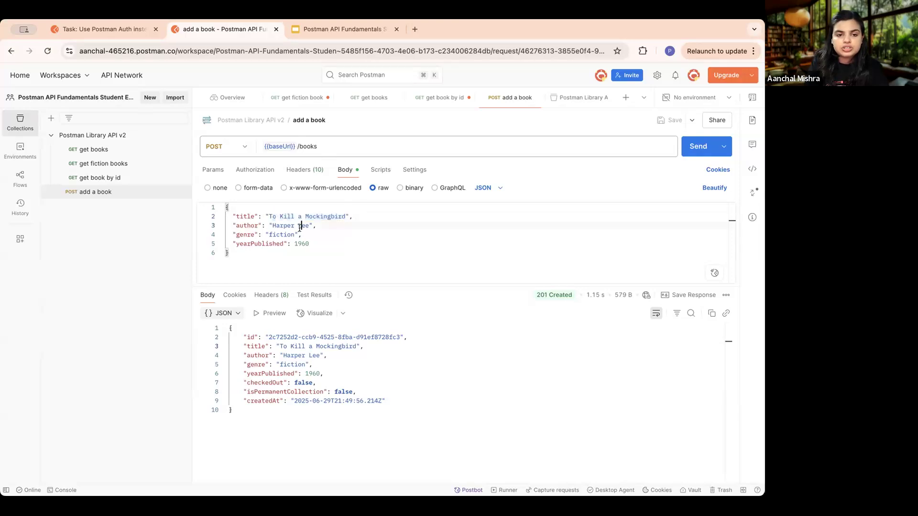
pyautogui.doubleClick(341, 216)
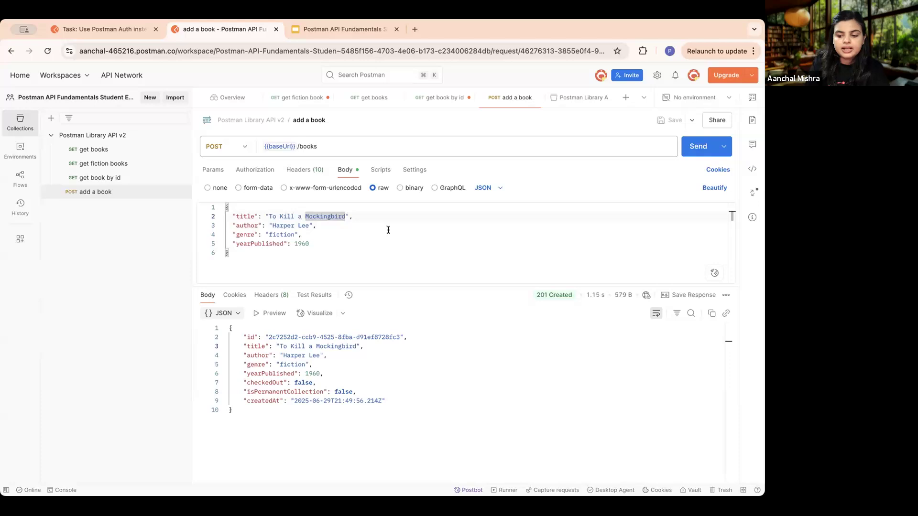
pyautogui.press('Right')
pyautogui.write('fresh')
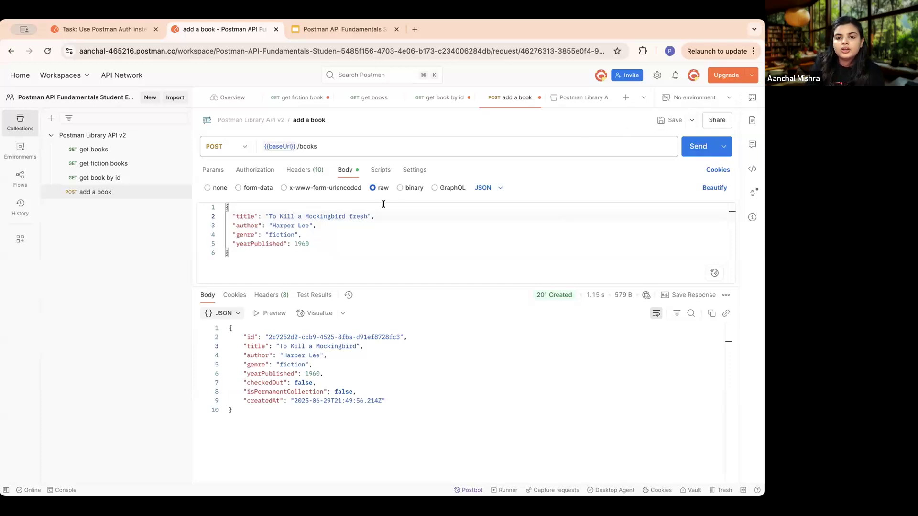
pyautogui.click(671, 120)
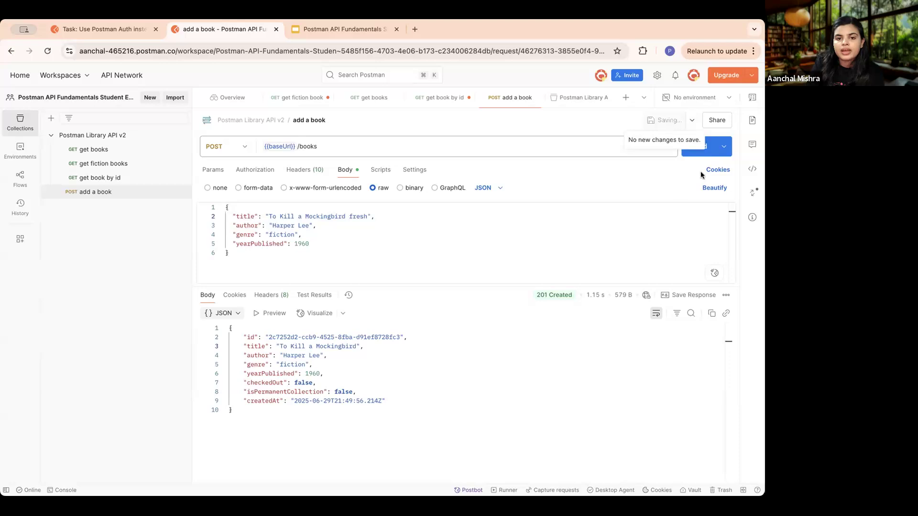
# - Send the add a book request and check the book title in the response body
pyautogui.click(695, 148)
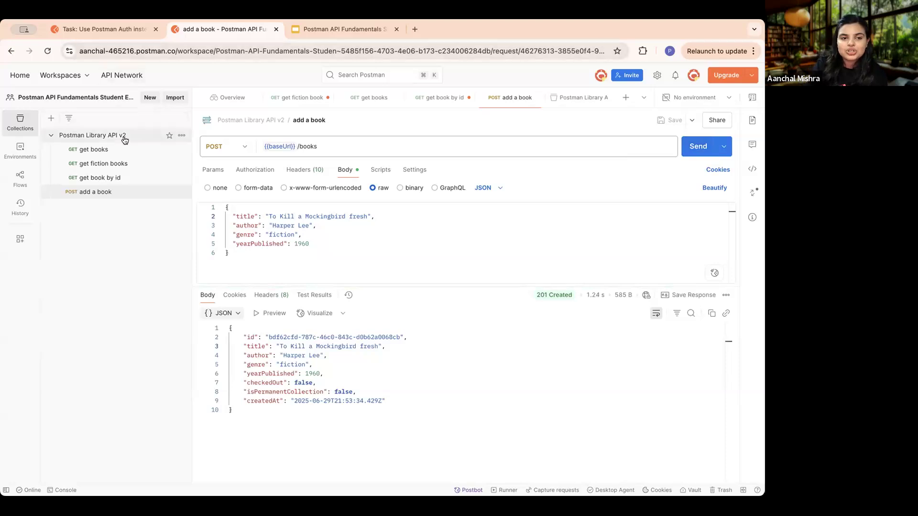
pyautogui.moveTo(380, 346); pyautogui.dragTo(280, 346)
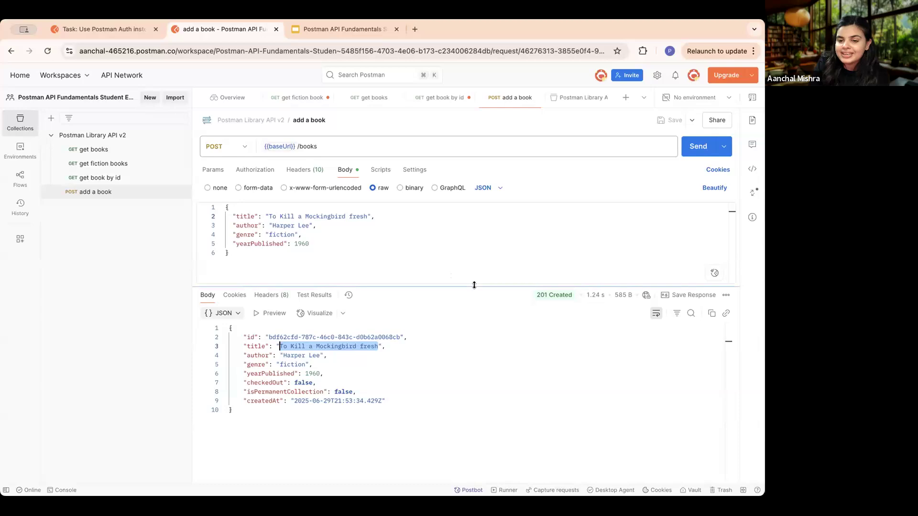
pyautogui.click(497, 313)
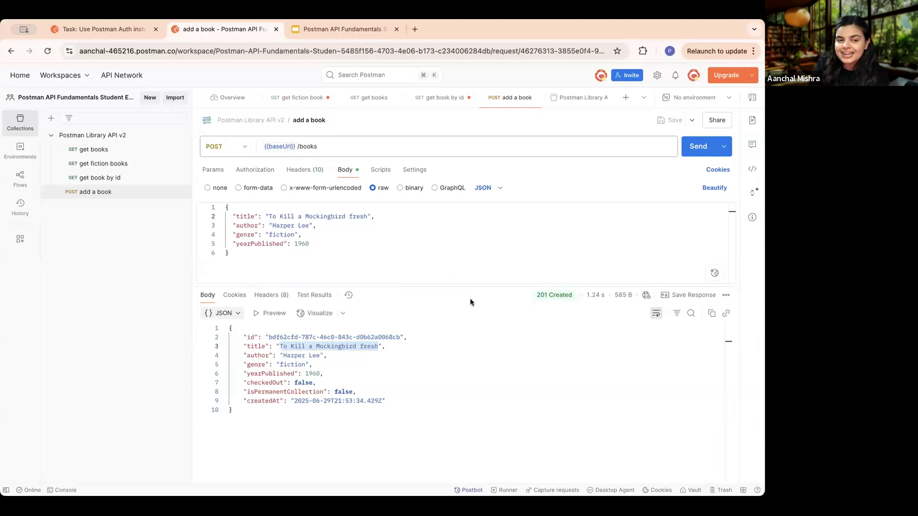
# - Return to the lesson, read its remaining instructions, advance to Quiz #5: Sending Data With Postman, and retake the quiz
pyautogui.click(97, 30)
pyautogui.scroll(-5, 486, 352)
pyautogui.scroll(-3, 486, 352)
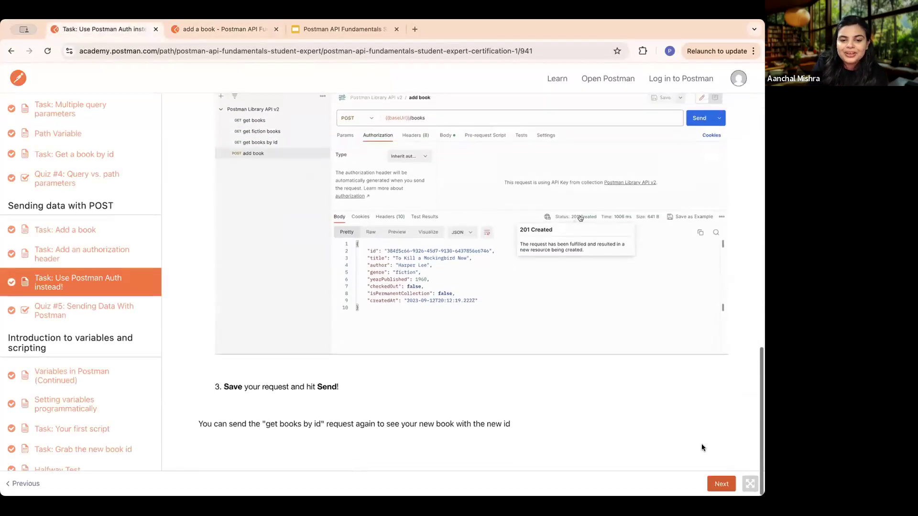
pyautogui.click(721, 484)
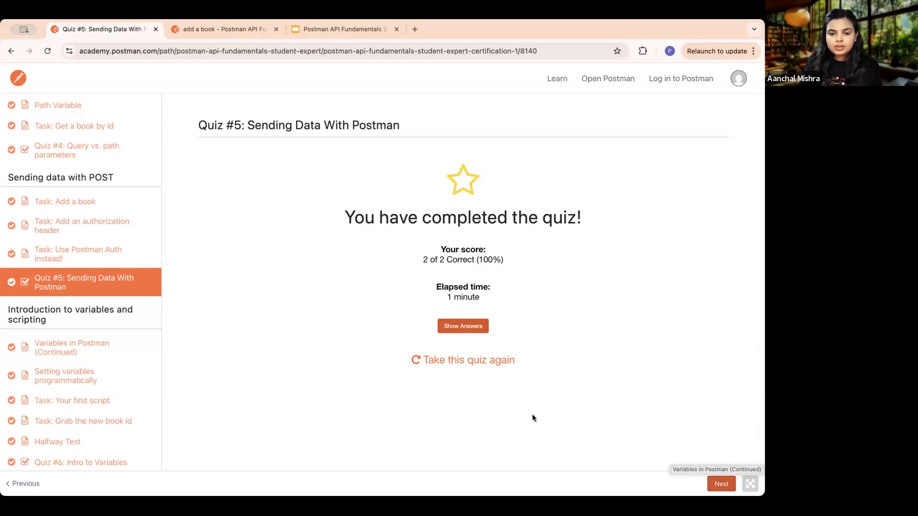
pyautogui.click(477, 360)
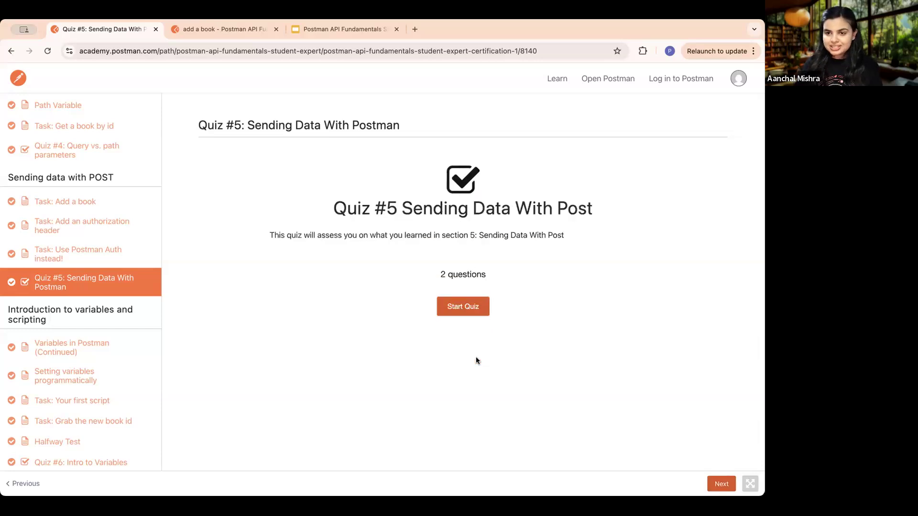
pyautogui.click(459, 307)
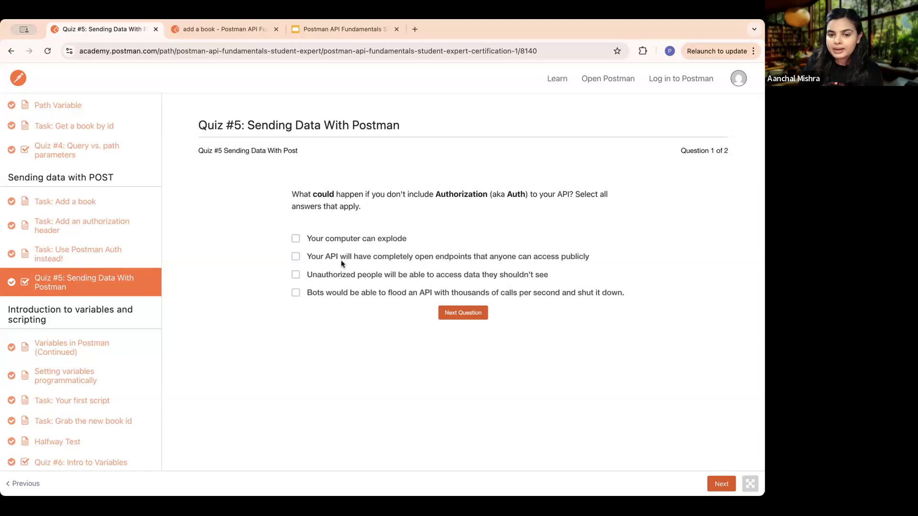
# - Answer question 1 on missing Authorization by selecting completely open public endpoints, unauthorized data access, and bots flooding the API
pyautogui.click(296, 257)
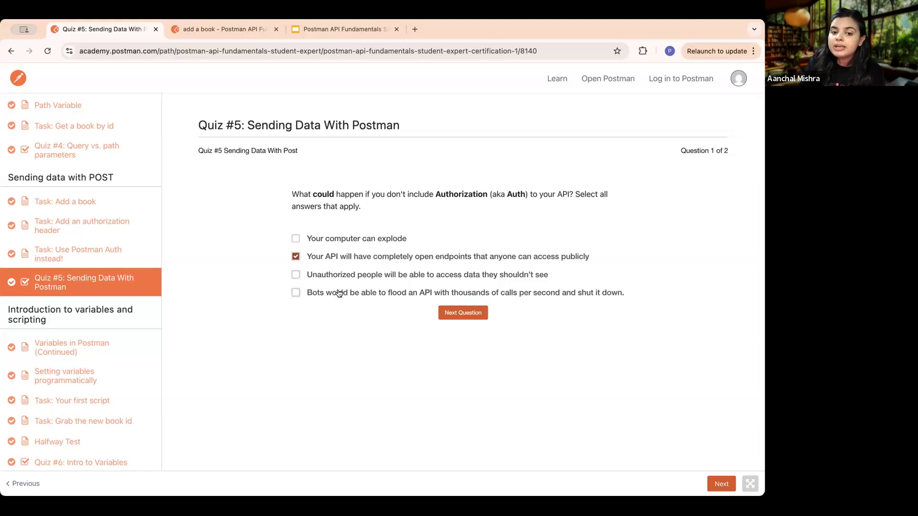
pyautogui.click(295, 276)
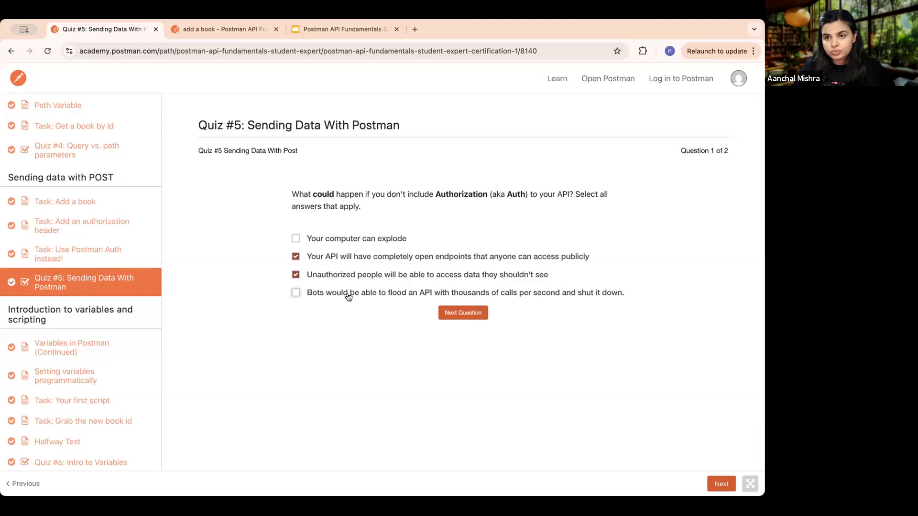
pyautogui.click(296, 292)
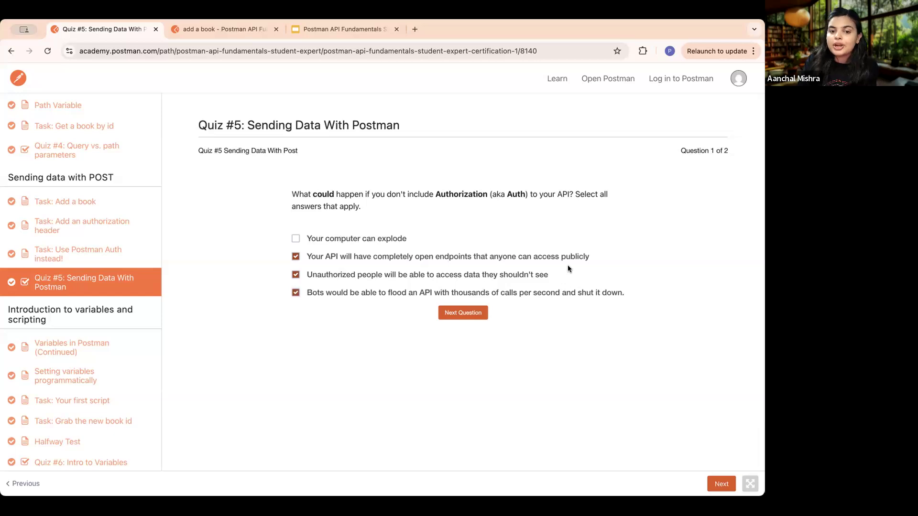
# - Answer question 2 on the 401 response code with "the request needs authorization" and submit Quiz #5
pyautogui.click(468, 310)
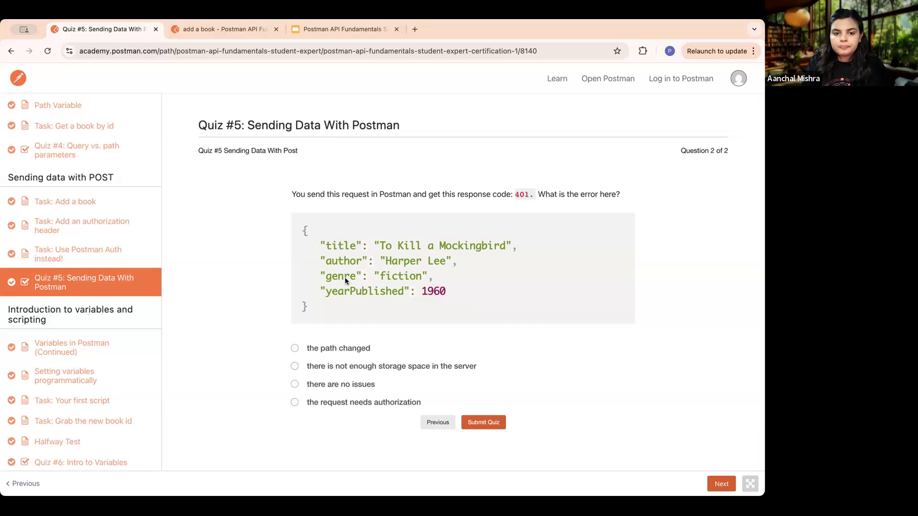
pyautogui.moveTo(327, 314); pyautogui.dragTo(299, 232)
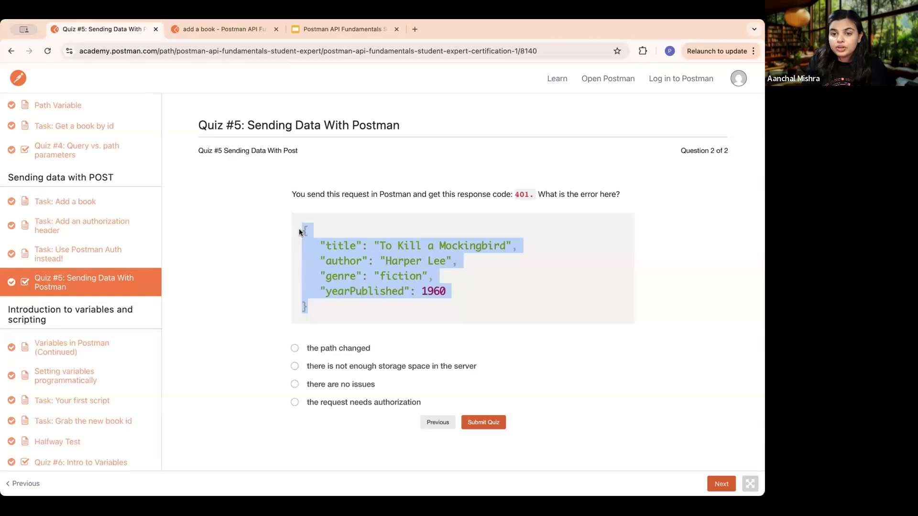
pyautogui.click(424, 305)
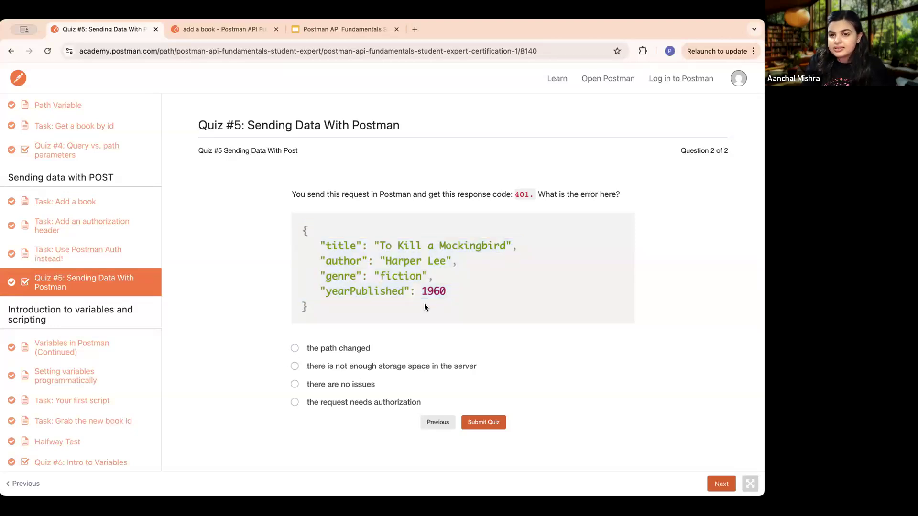
pyautogui.click(295, 403)
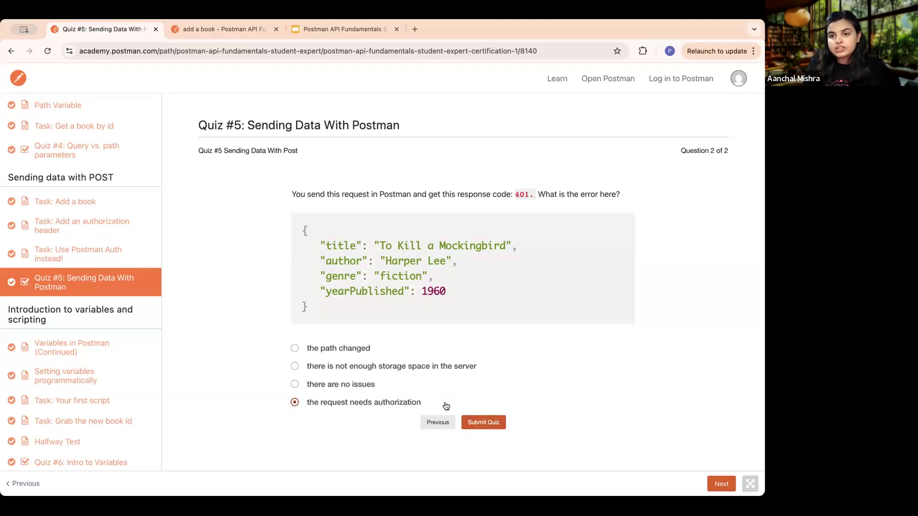
pyautogui.click(479, 423)
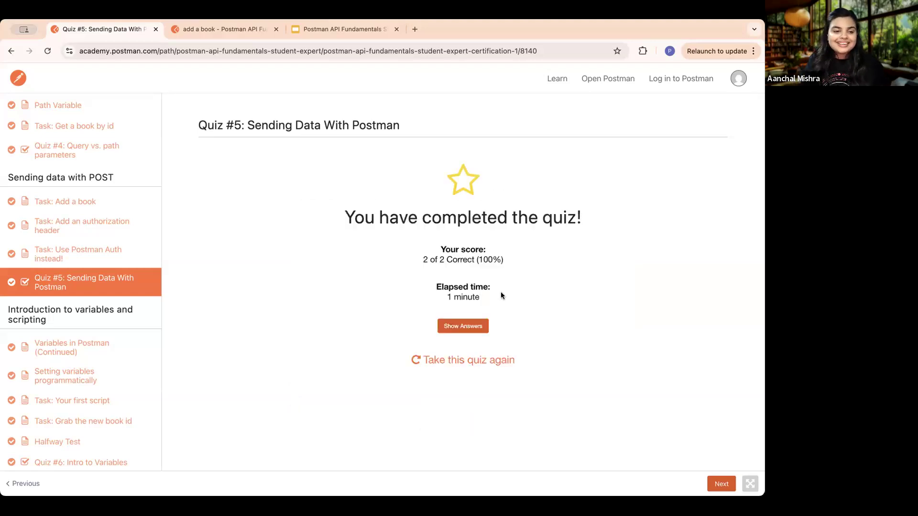
# - Advance to the Variables in Postman (Continued) lesson and read its reasons for using variables and the variable scopes diagram
pyautogui.click(723, 487)
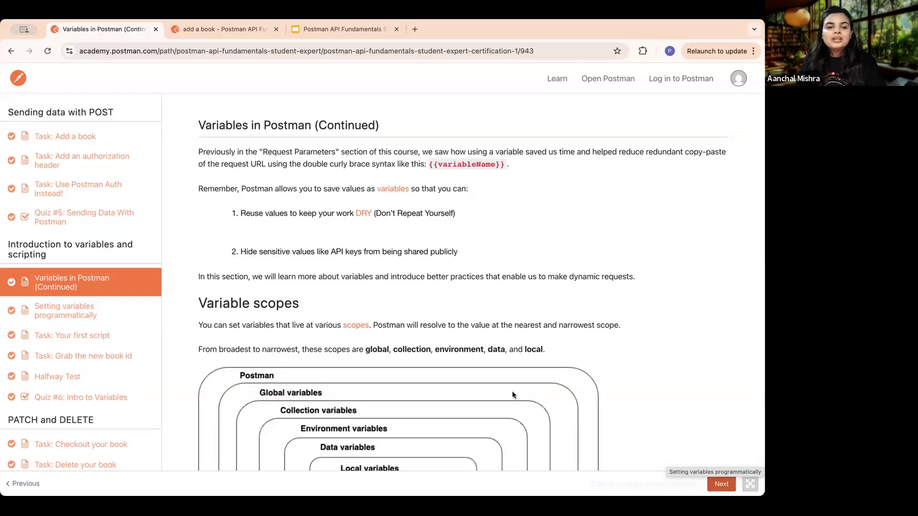
pyautogui.moveTo(469, 209); pyautogui.dragTo(251, 186)
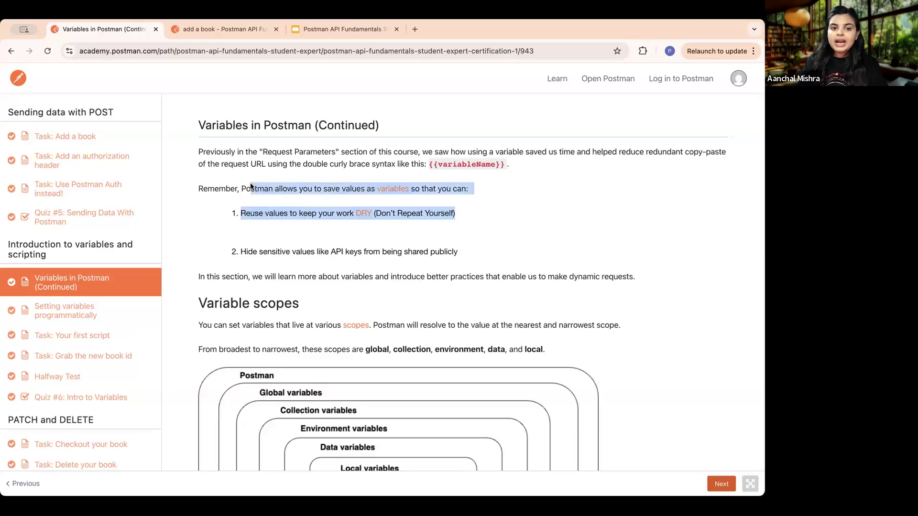
pyautogui.click(320, 211)
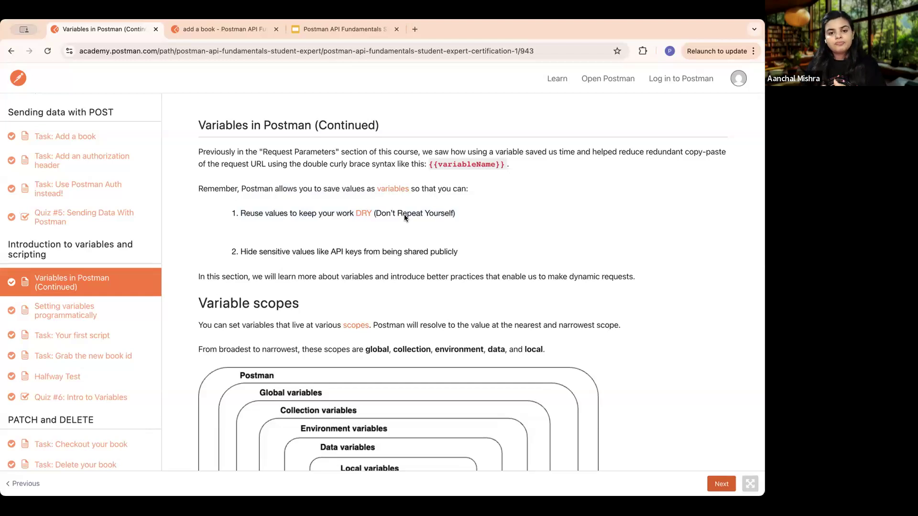
pyautogui.scroll(-1, 354, 241)
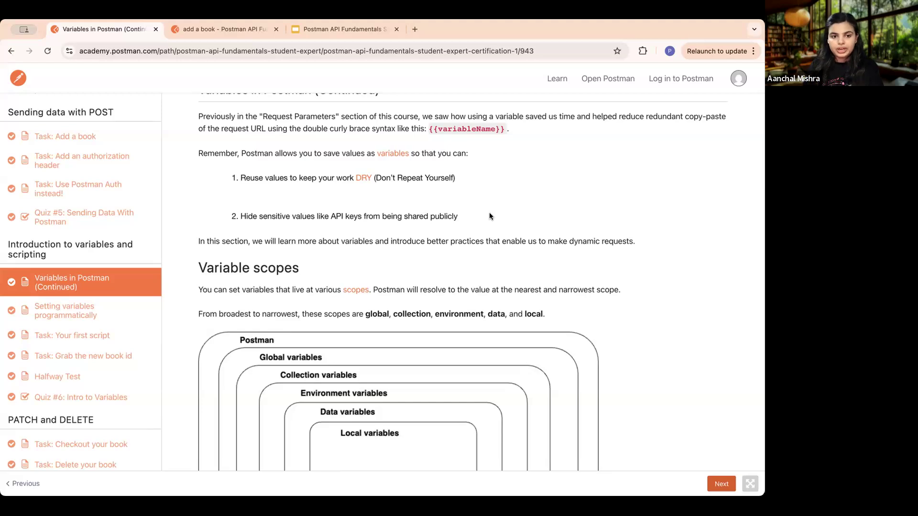
pyautogui.scroll(-6, 478, 243)
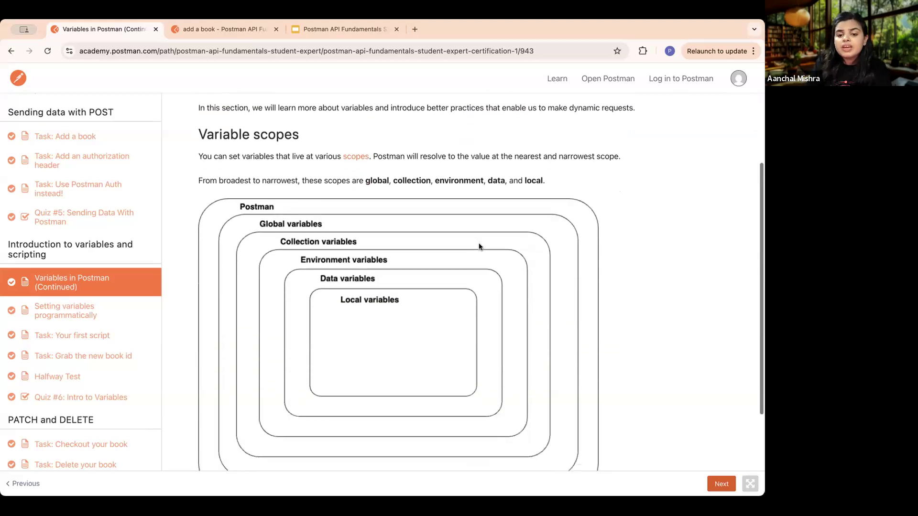
pyautogui.scroll(3, 479, 247)
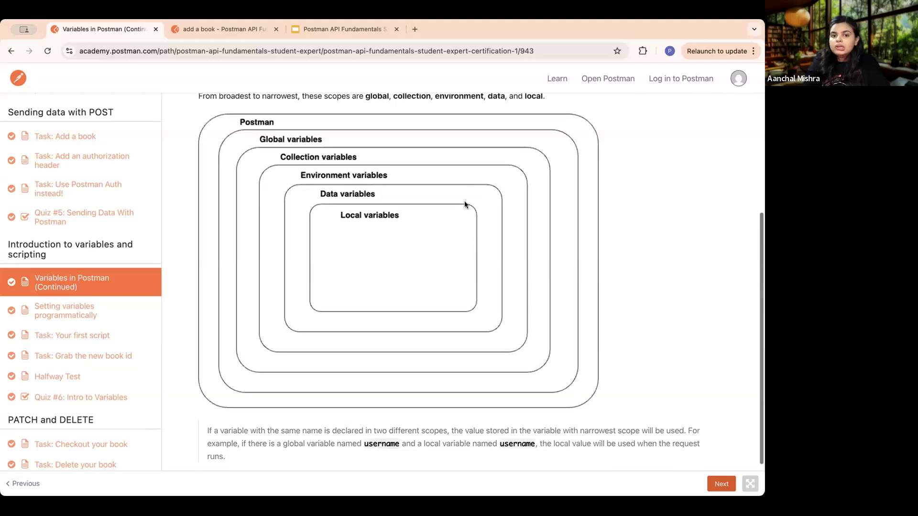
pyautogui.scroll(1, 465, 205)
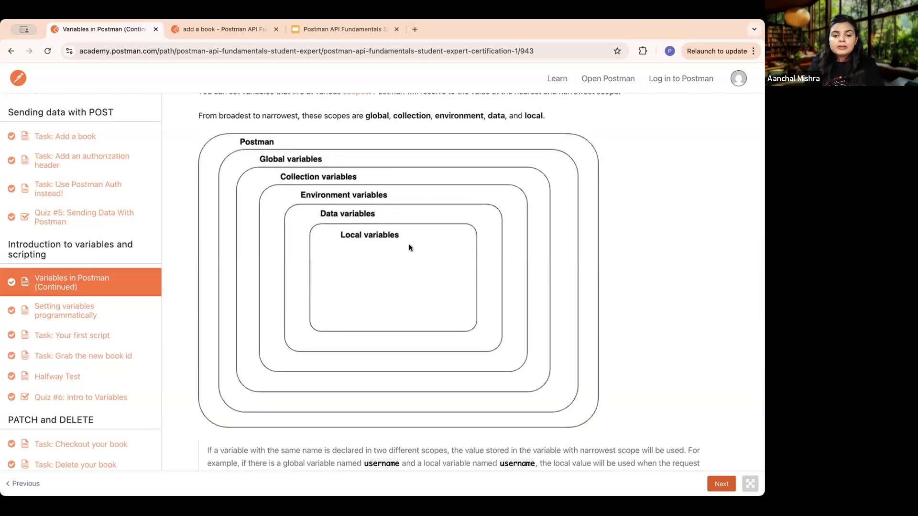
pyautogui.scroll(1, 409, 244)
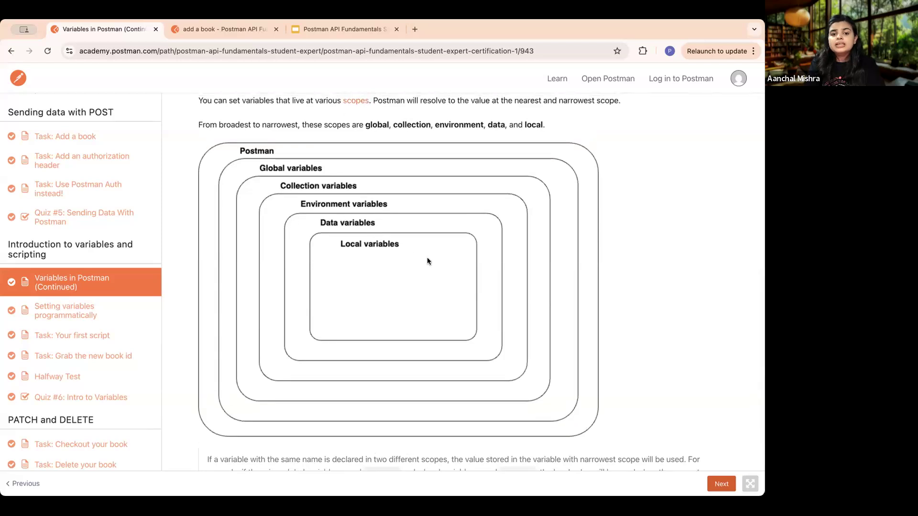
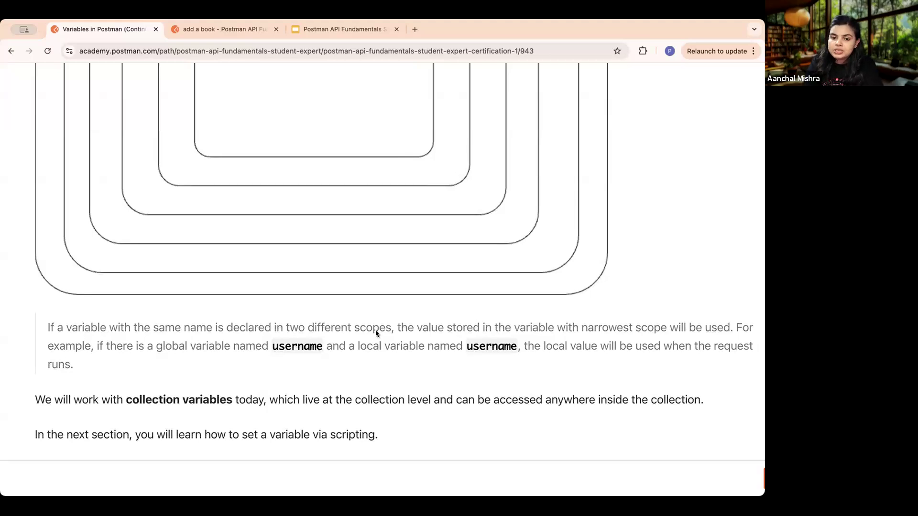
# - Read the variable scope precedence note and the collection variables remark, and advance to the Setting variables programmatically lesson
pyautogui.hscroll(2, 375, 333)
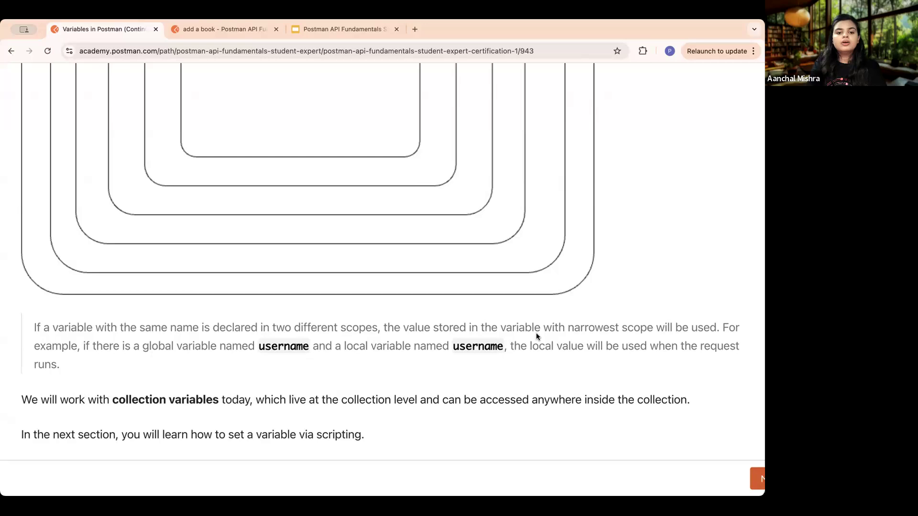
pyautogui.scroll(-4, 536, 333)
pyautogui.scroll(2, 347, 127)
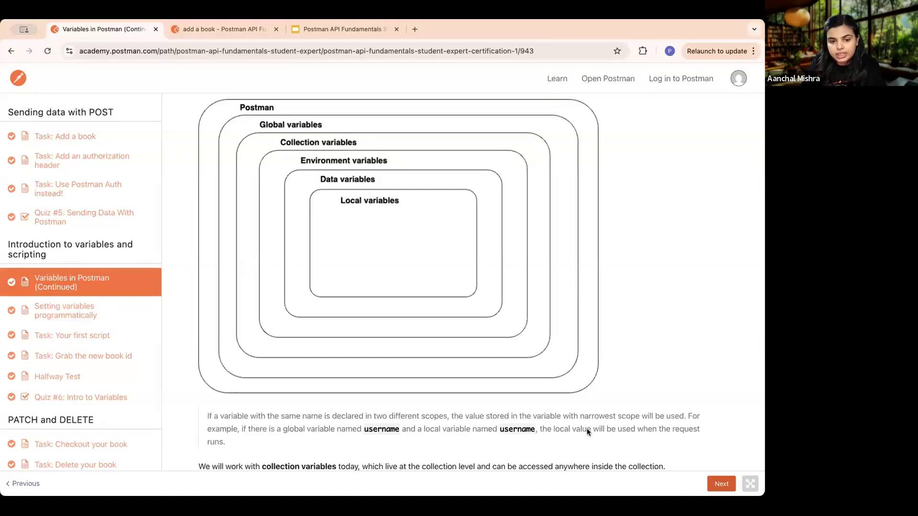
pyautogui.scroll(-2, 586, 428)
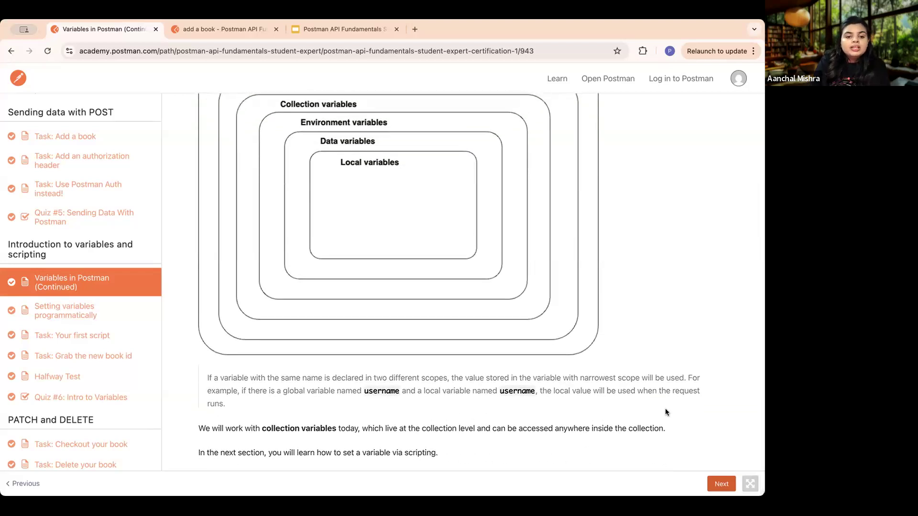
pyautogui.click(723, 486)
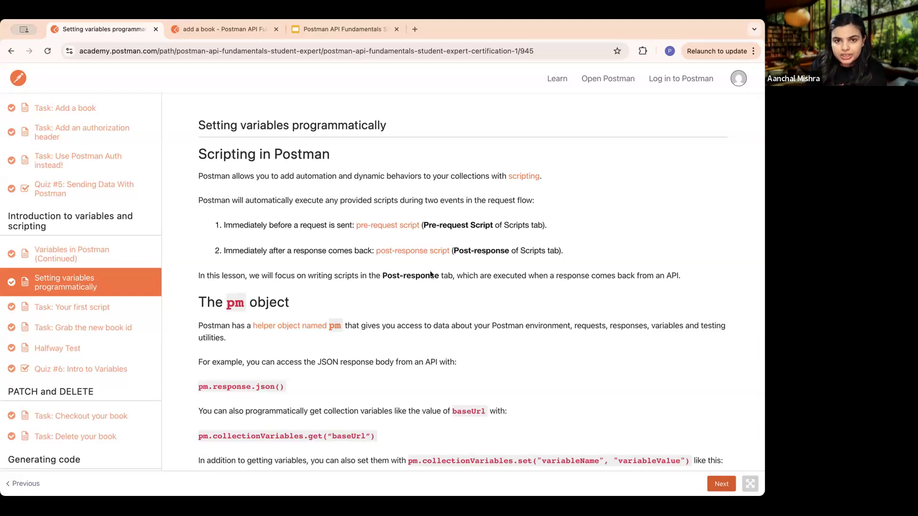
# - Switch to the add a book request in Postman, view its post-response script editor, and return to the lesson
pyautogui.click(210, 29)
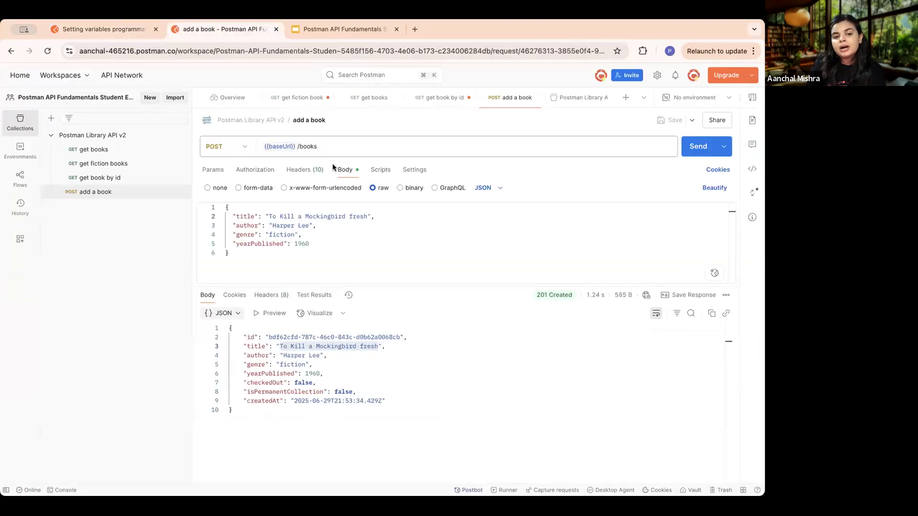
pyautogui.click(381, 171)
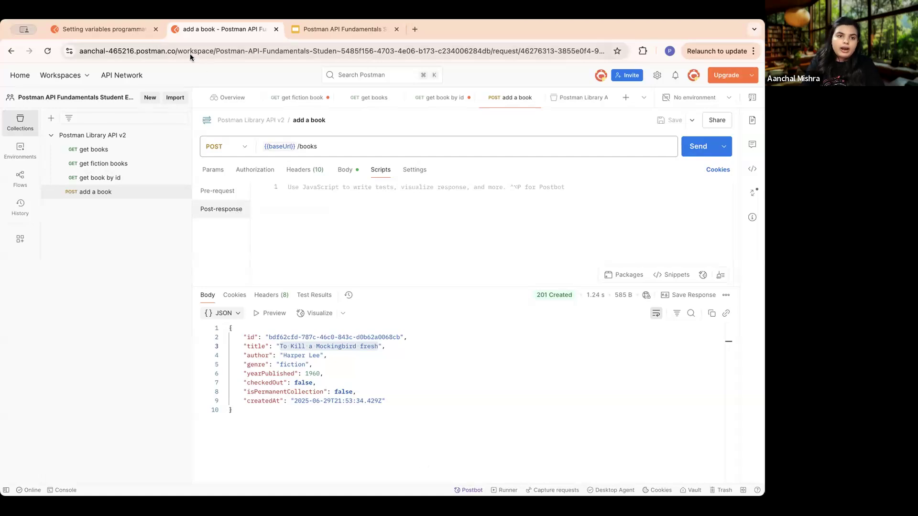
pyautogui.click(116, 25)
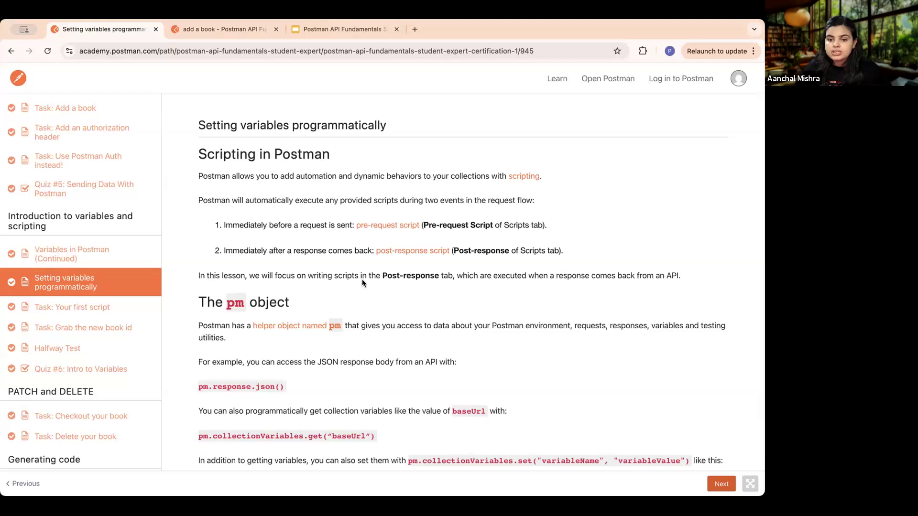
# - Read the lesson's explanation of the pm helper object and the kinds of data it gives access to
pyautogui.scroll(-4, 362, 279)
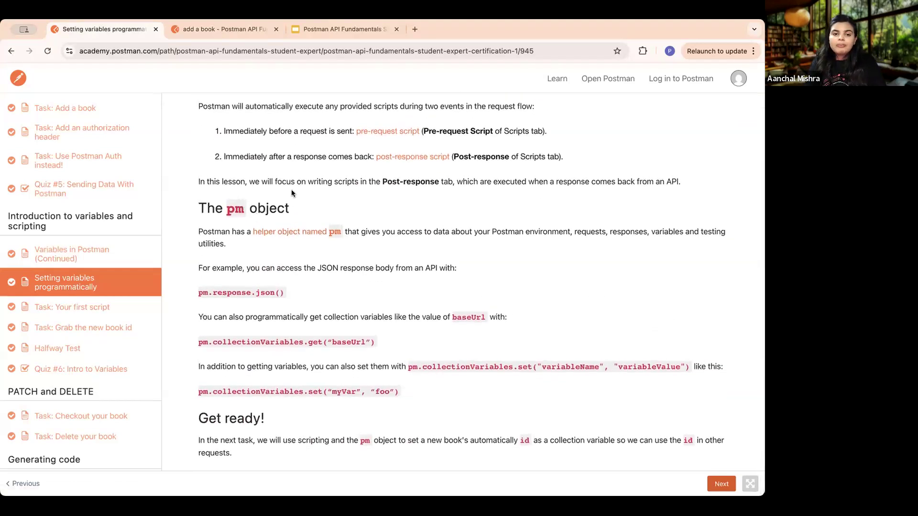
pyautogui.scroll(5, 288, 198)
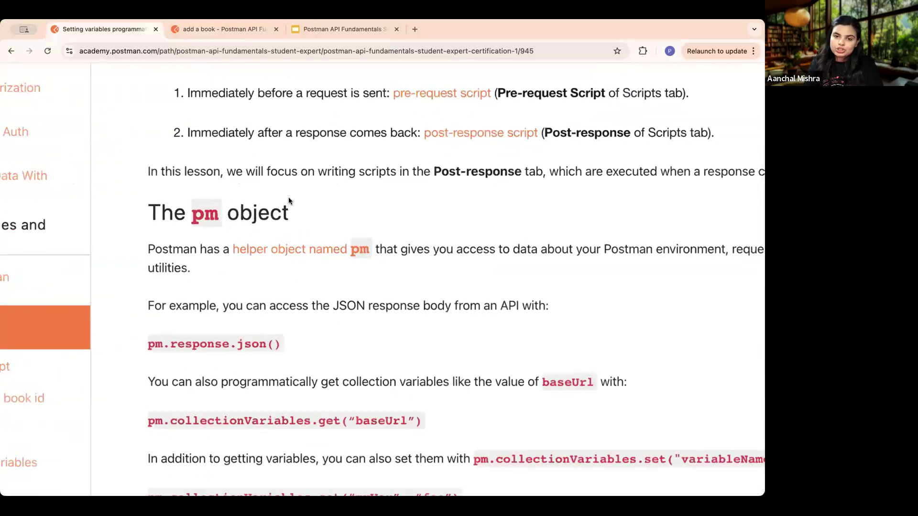
pyautogui.scroll(-3, 289, 198)
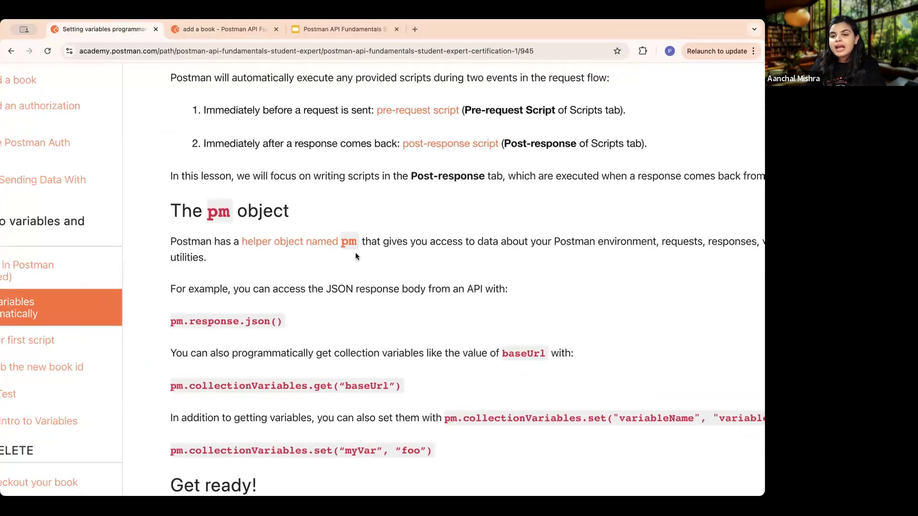
pyautogui.moveTo(360, 241)
pyautogui.mouseDown()
pyautogui.moveTo(286, 241)
pyautogui.moveTo(350, 244)
pyautogui.mouseUp()
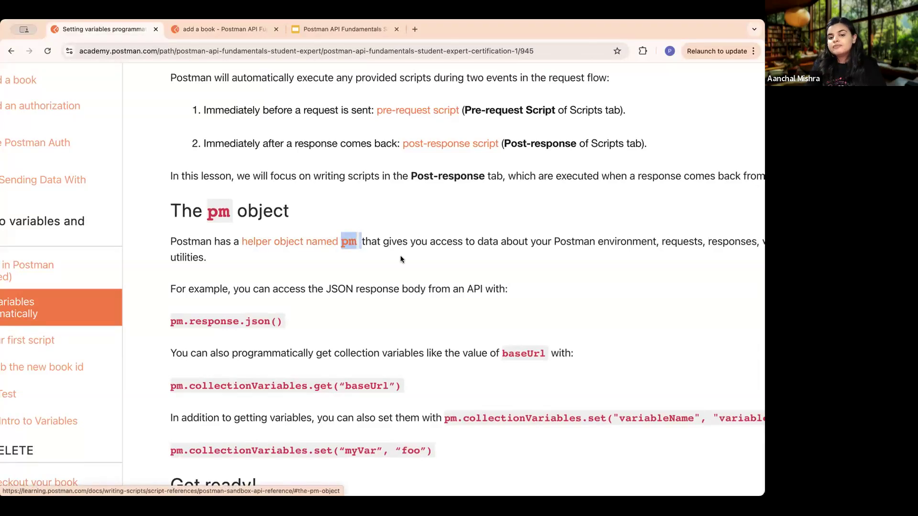
pyautogui.hscroll(3, 400, 255)
pyautogui.hscroll(1, 400, 259)
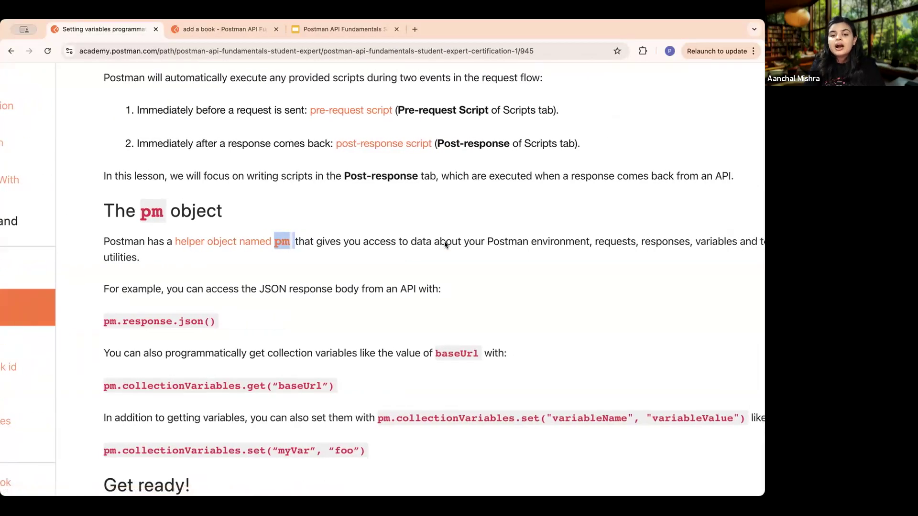
pyautogui.hscroll(3, 444, 244)
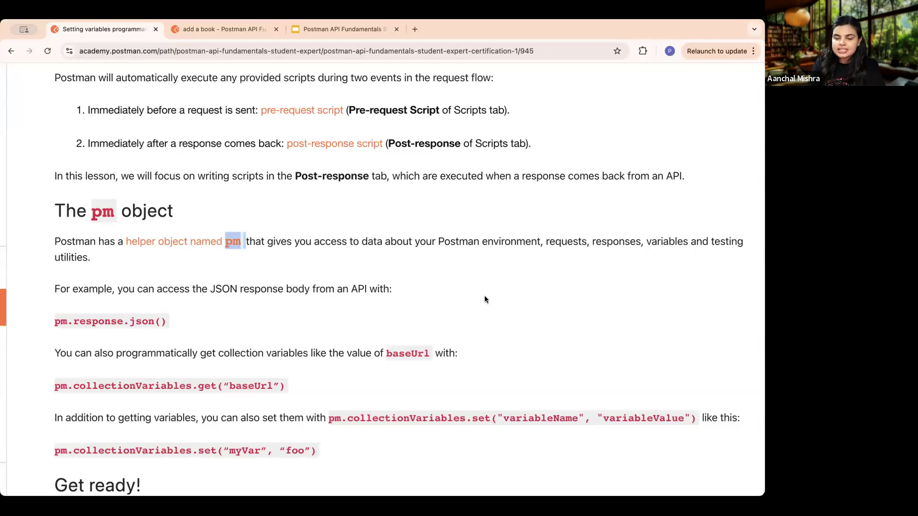
# - Examine the pm.response.json() and pm.collectionVariables.get("baseUrl") examples, highlighting the baseUrl variable name
pyautogui.scroll(-3, 337, 311)
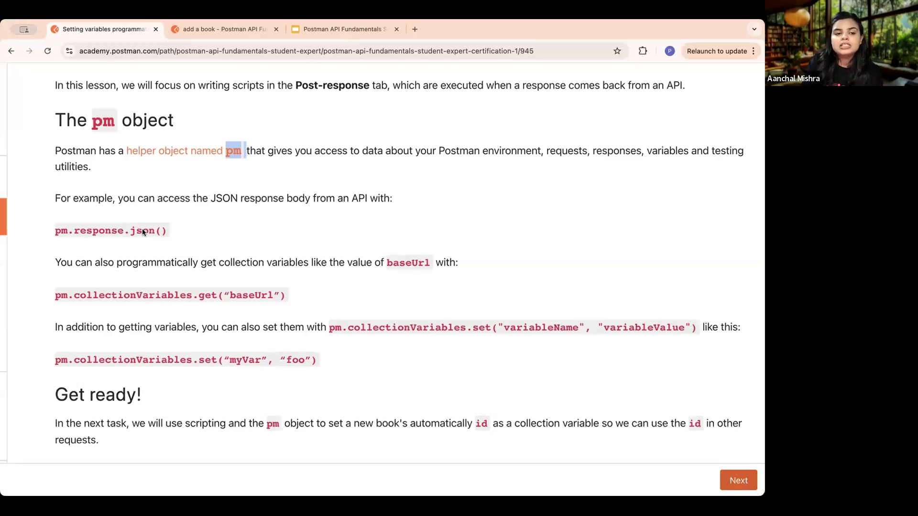
pyautogui.scroll(5, 155, 240)
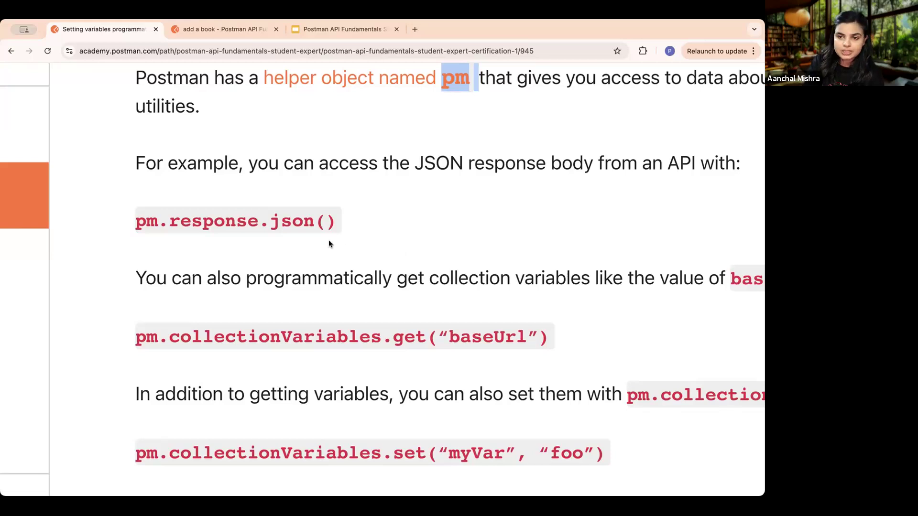
pyautogui.scroll(-3, 371, 272)
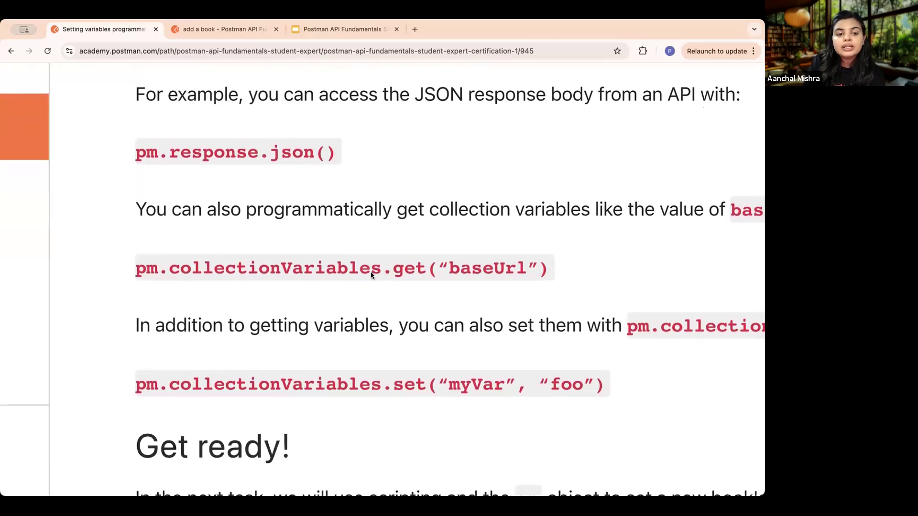
pyautogui.hscroll(3, 430, 267)
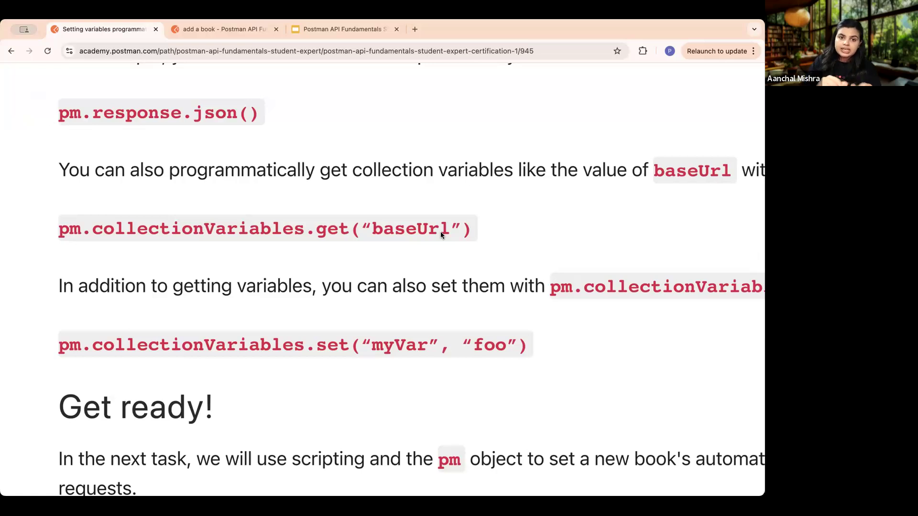
pyautogui.moveTo(449, 228); pyautogui.dragTo(373, 228)
pyautogui.press('super+minus')
pyautogui.press('super+minus')
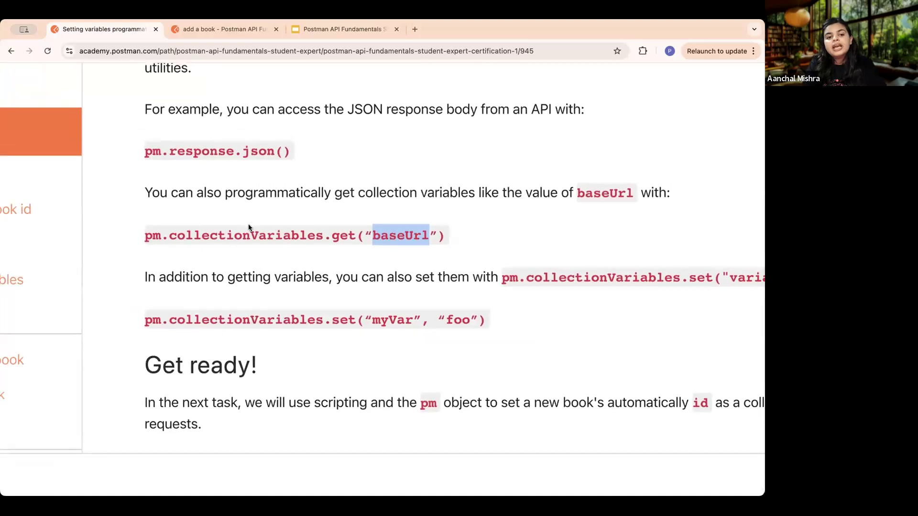
pyautogui.click(212, 245)
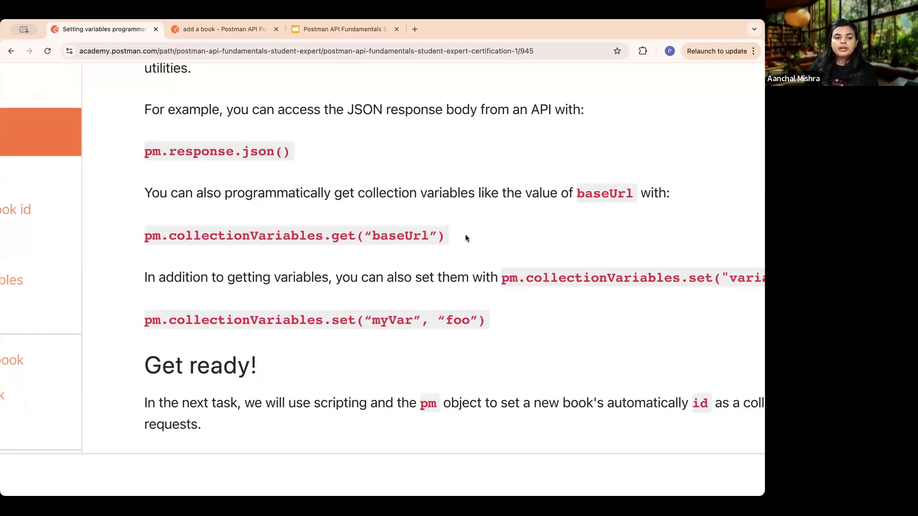
# - Examine the pm.collectionVariables.set syntax, highlighting the "myVar", "foo" example, and read the Get ready! section
pyautogui.hscroll(2, 474, 267)
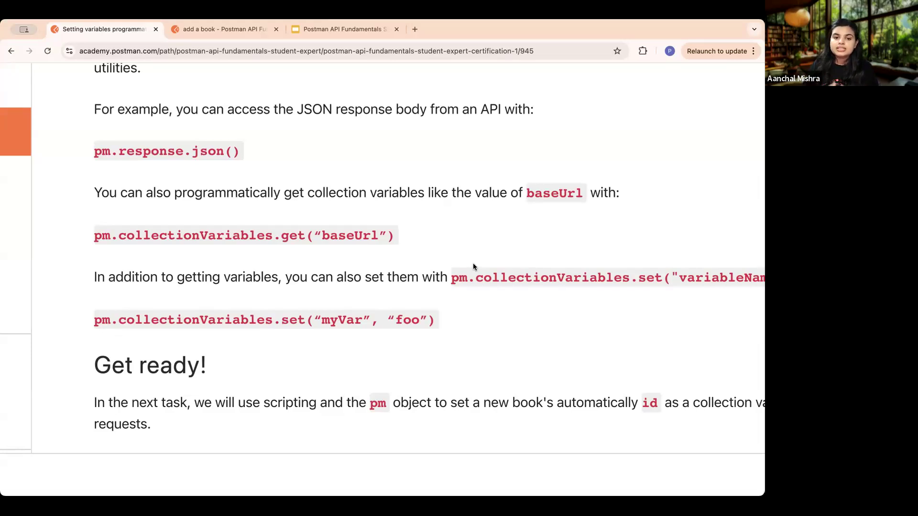
pyautogui.hscroll(3, 518, 305)
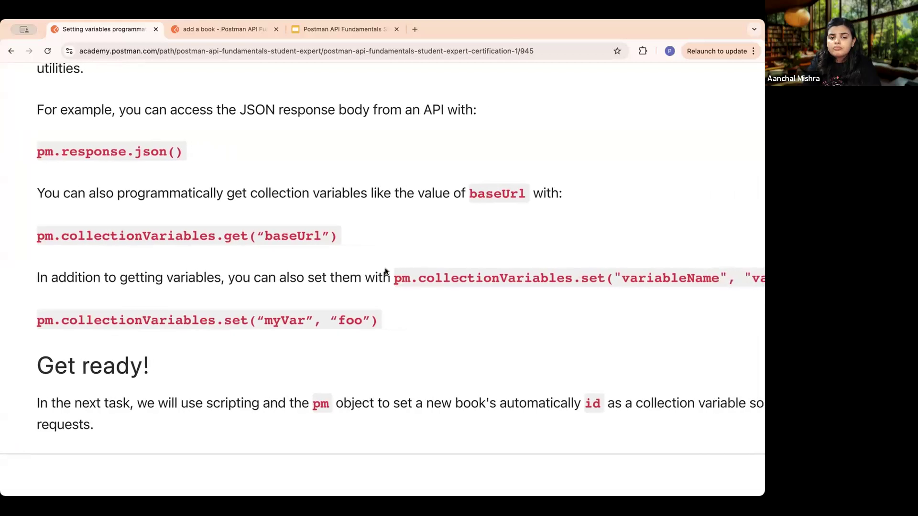
pyautogui.hscroll(3, 467, 266)
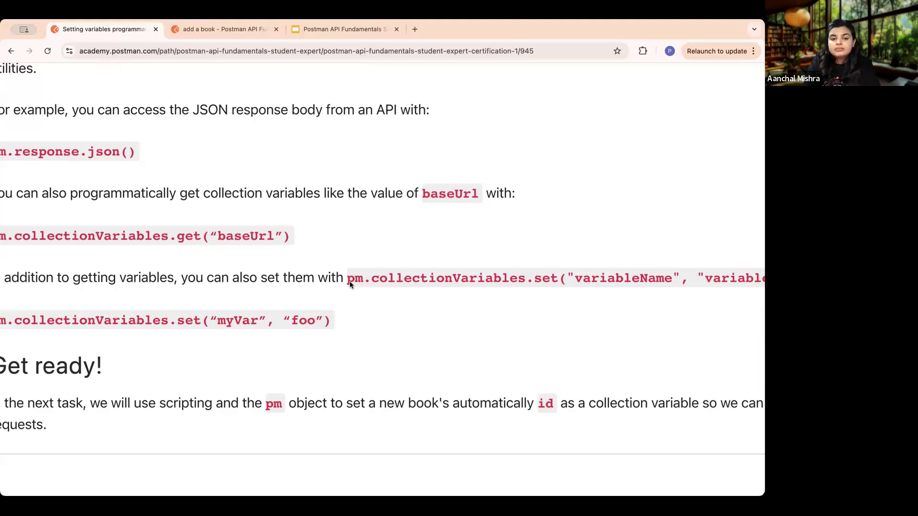
pyautogui.hscroll(4, 348, 280)
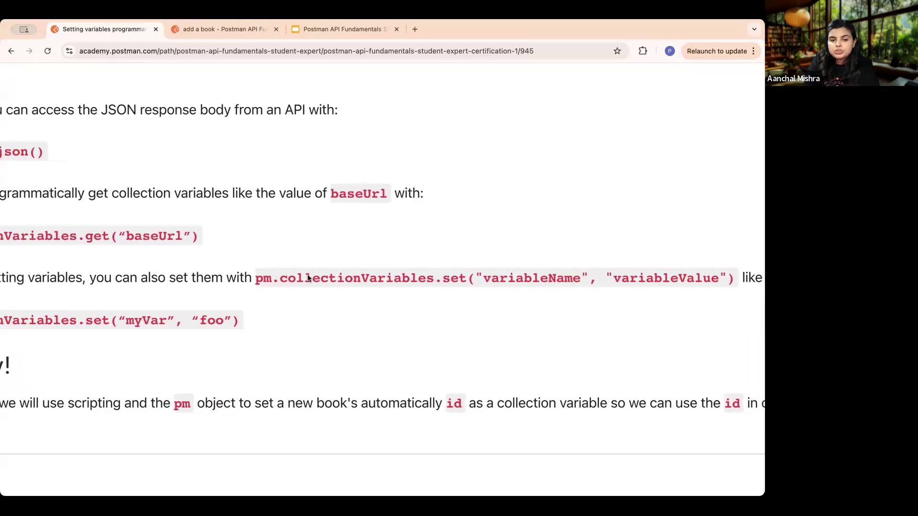
pyautogui.hscroll(3, 342, 278)
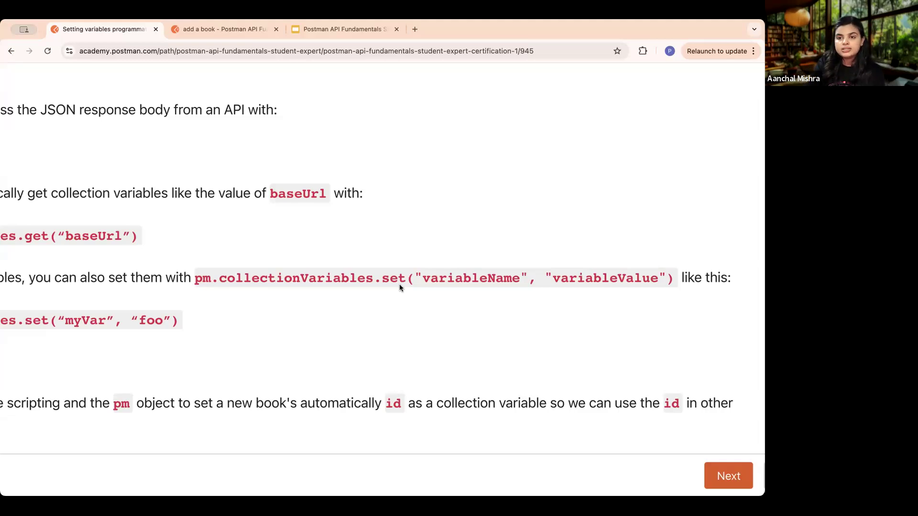
pyautogui.hscroll(-8, 399, 286)
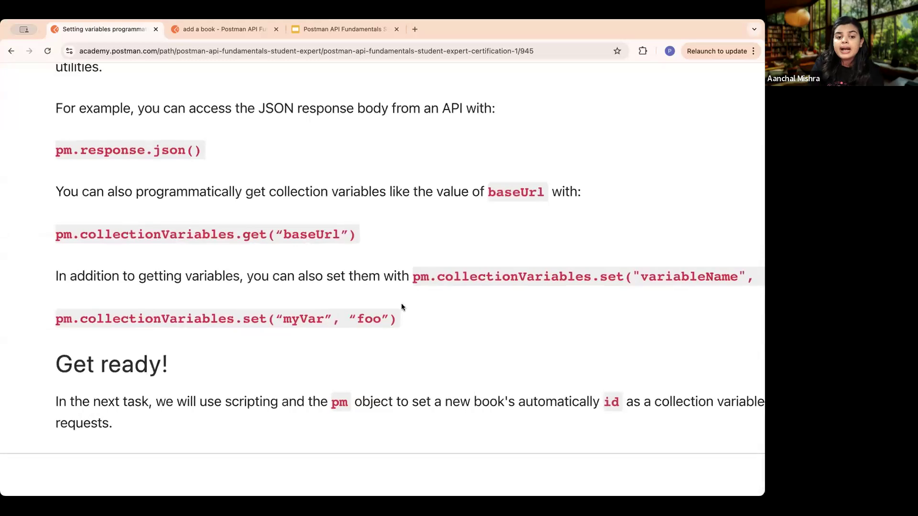
pyautogui.moveTo(401, 320); pyautogui.dragTo(51, 326)
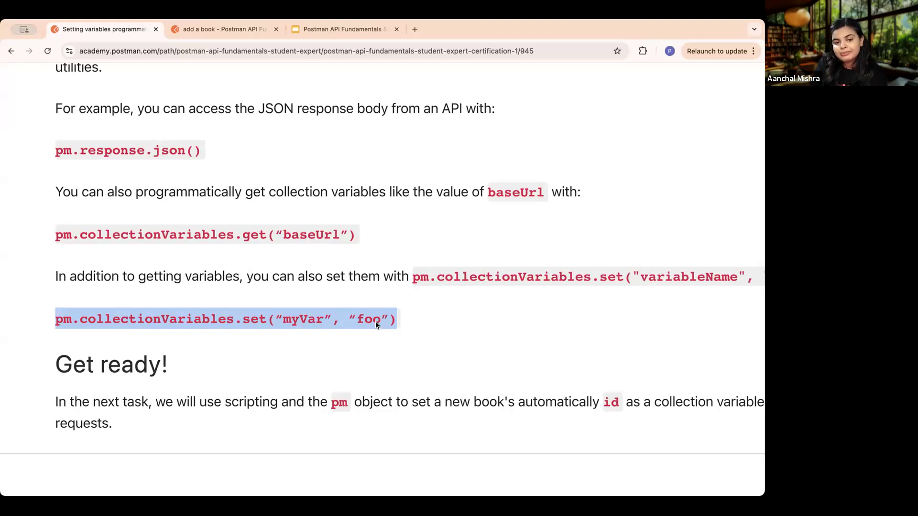
pyautogui.scroll(-5, 375, 322)
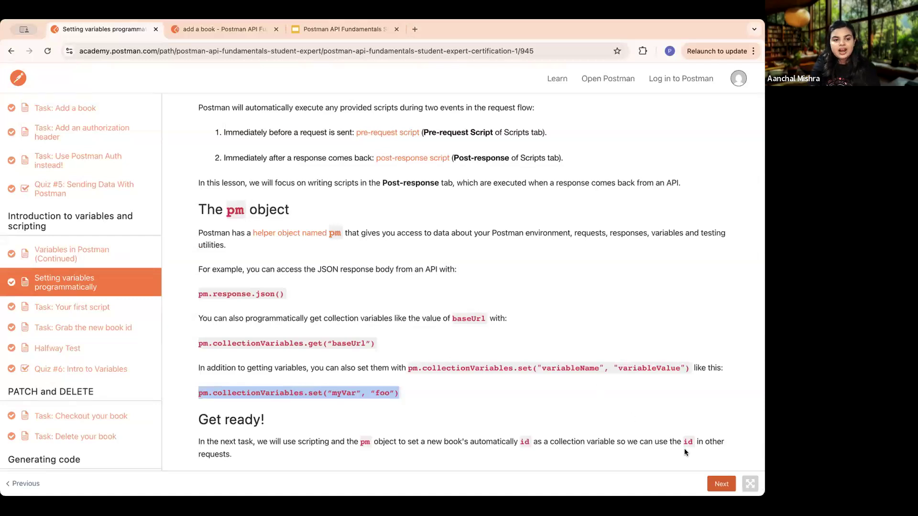
# - Advance to Task: Your first script and read its JavaScript basics and the instructions for adding a script to the add a book request
pyautogui.click(716, 482)
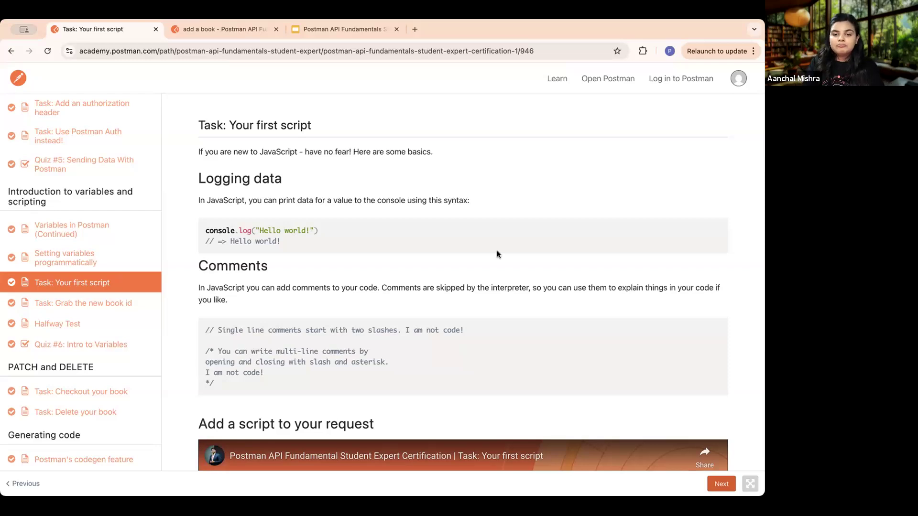
pyautogui.scroll(-4, 497, 255)
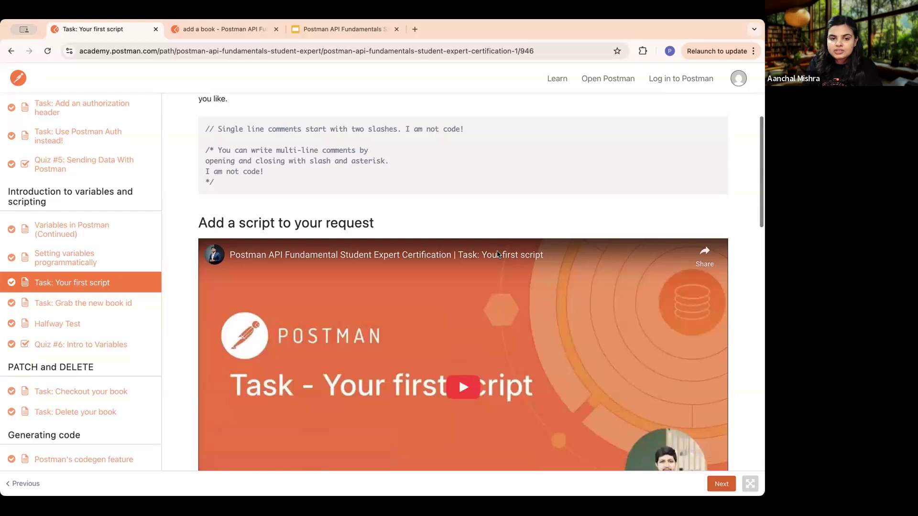
pyautogui.scroll(-7, 497, 254)
pyautogui.scroll(11, 498, 254)
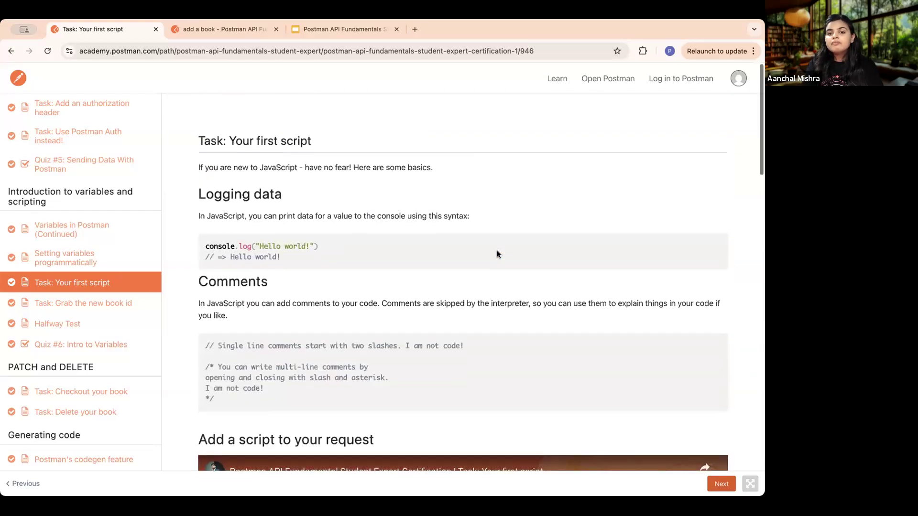
pyautogui.scroll(-1, 497, 254)
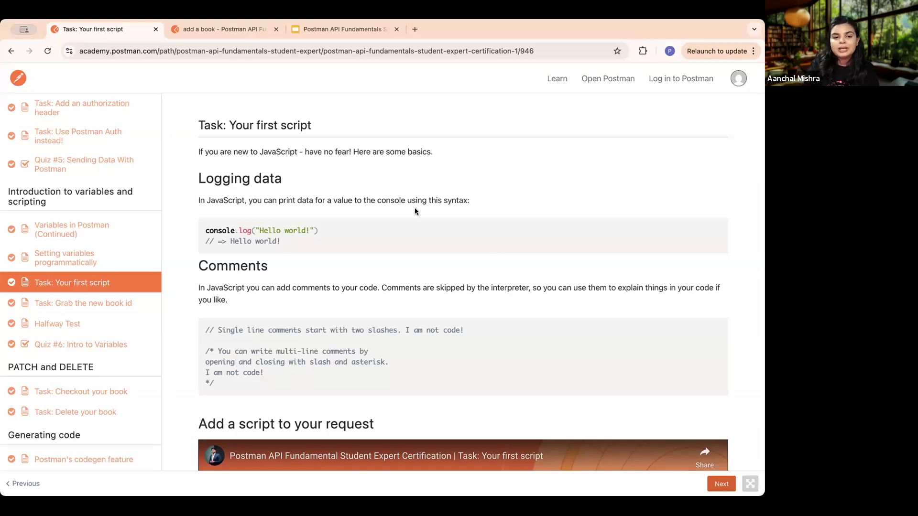
pyautogui.scroll(-2, 461, 273)
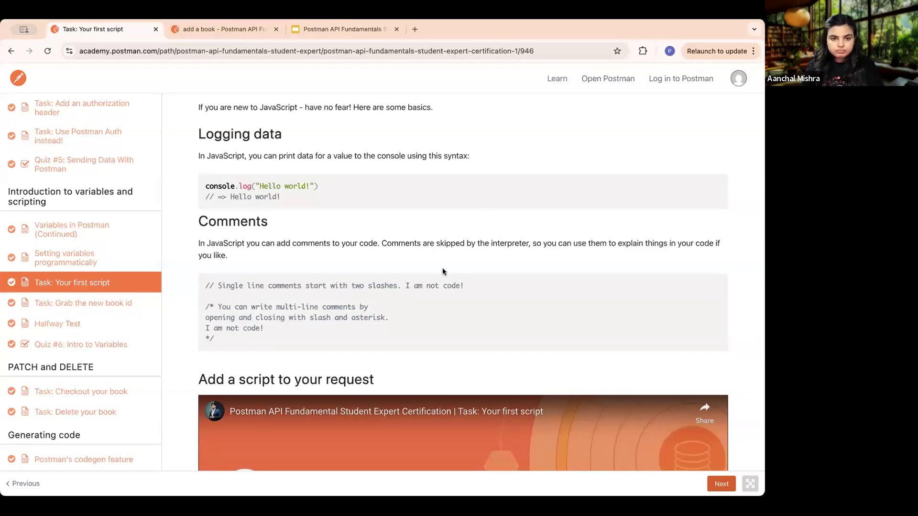
pyautogui.scroll(-9, 419, 282)
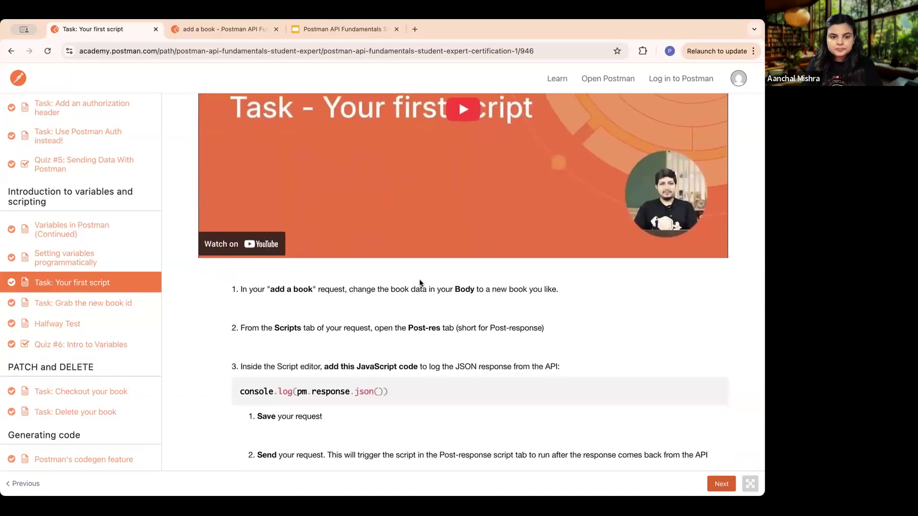
pyautogui.scroll(-3, 419, 282)
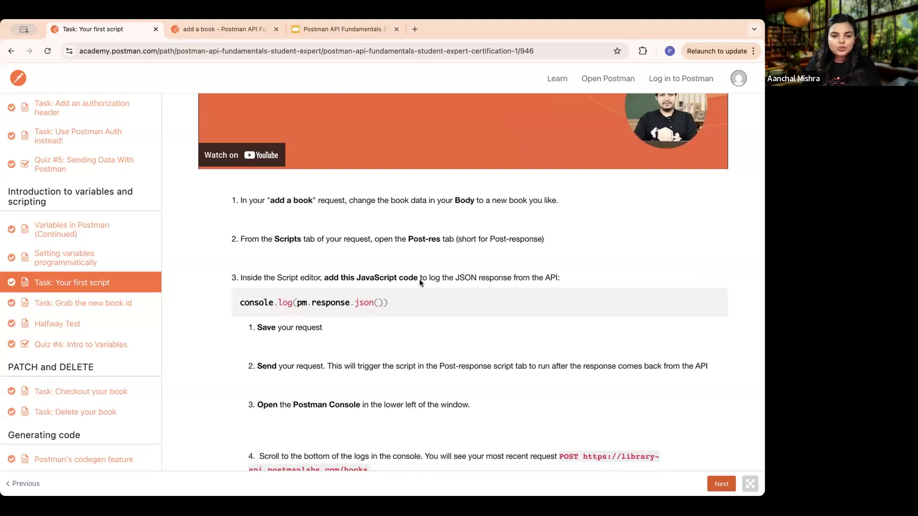
pyautogui.scroll(15, 420, 282)
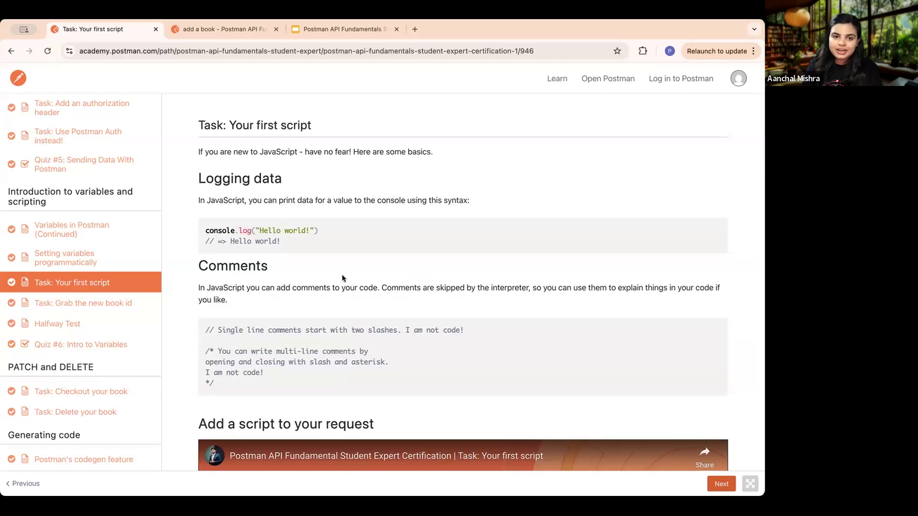
# - Examine the console.log and comment syntax examples, highlighting each code block, and read the script instructions for the add a book request
pyautogui.moveTo(205, 229); pyautogui.dragTo(283, 243)
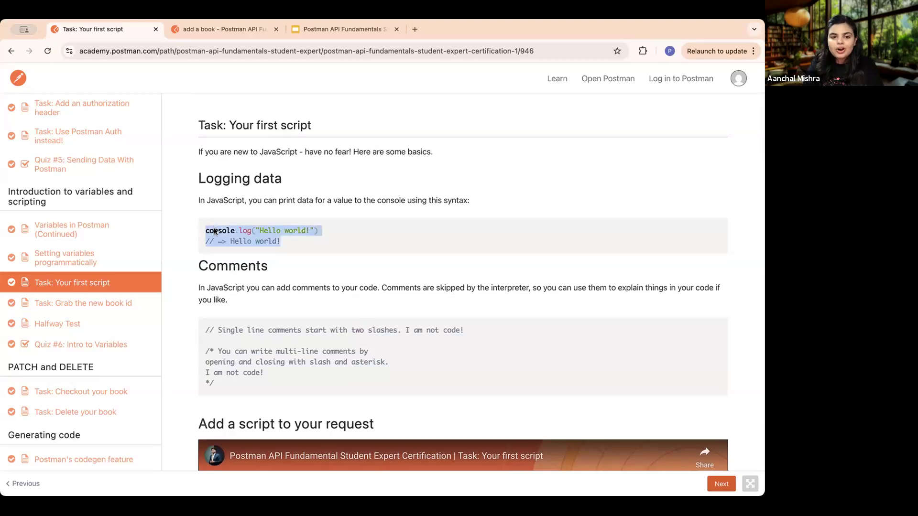
pyautogui.click(383, 264)
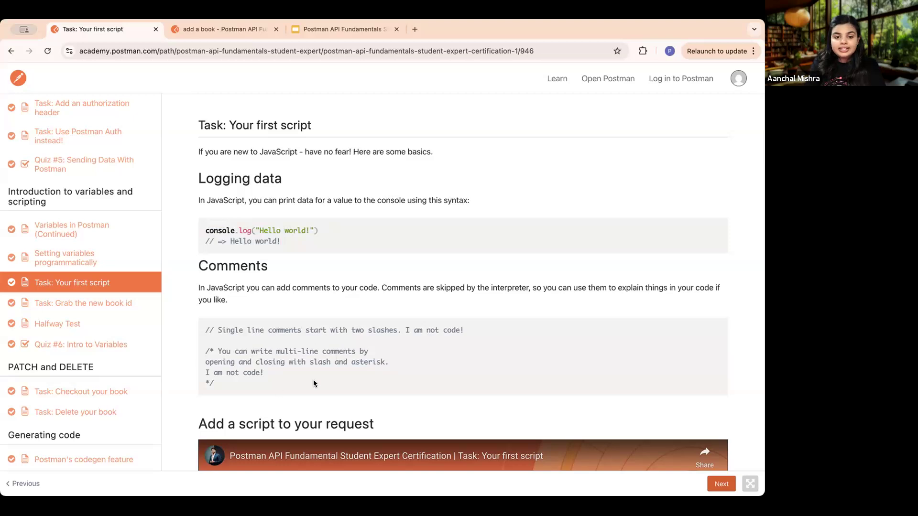
pyautogui.moveTo(214, 384); pyautogui.dragTo(206, 327)
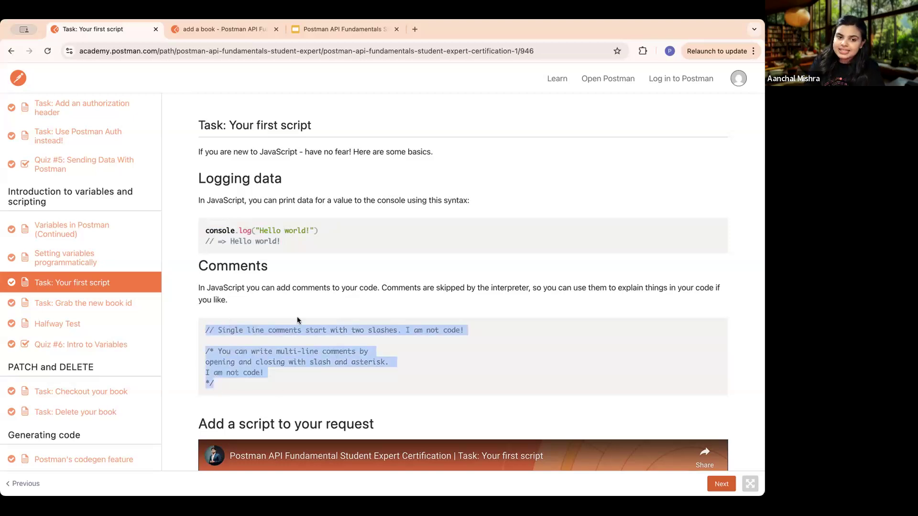
pyautogui.click(337, 331)
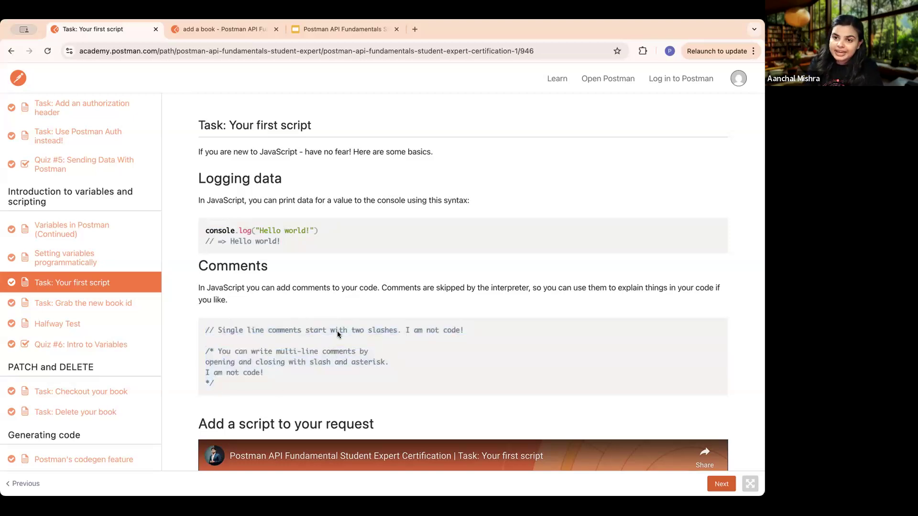
pyautogui.scroll(-10, 424, 372)
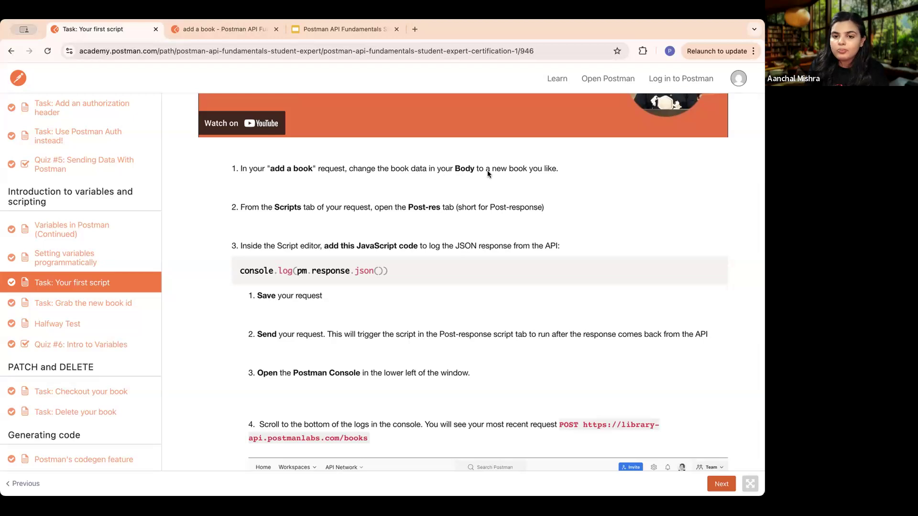
# - Switch to Postman and set the title in the add a book request's JSON body to "the leader who had no title"
pyautogui.click(240, 28)
pyautogui.click(343, 171)
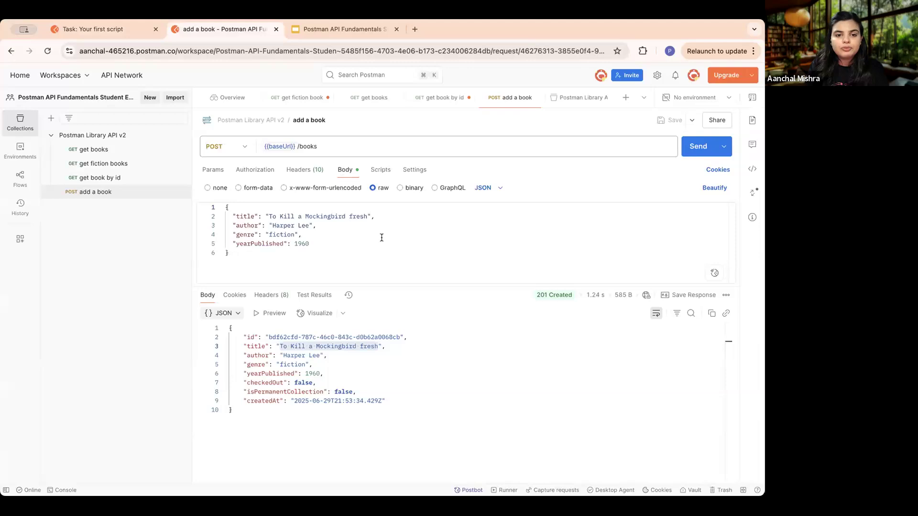
pyautogui.moveTo(366, 217); pyautogui.dragTo(270, 213)
pyautogui.press('BackSpace')
pyautogui.press('BackSpace')
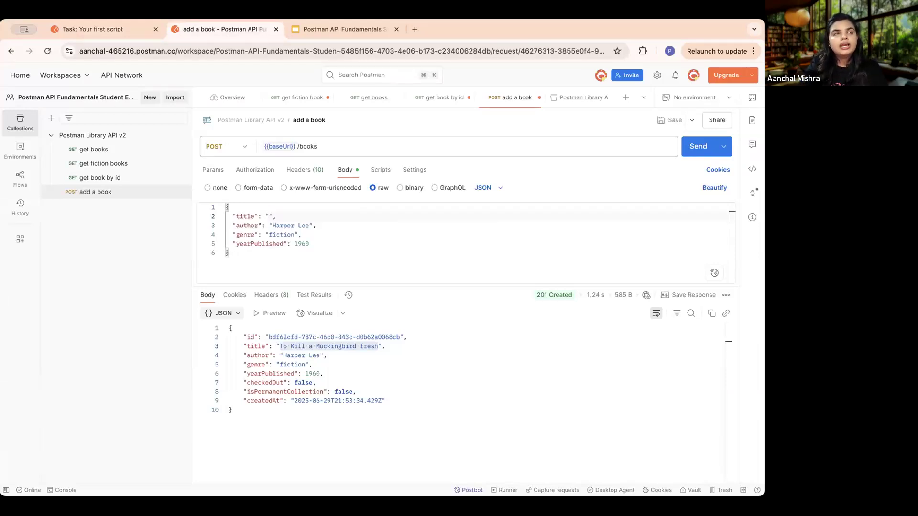
pyautogui.write('the leader who ')
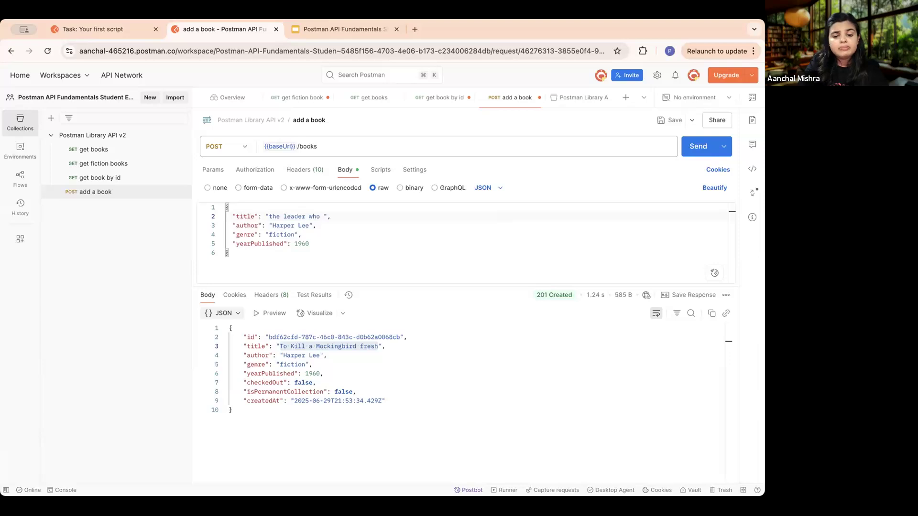
pyautogui.write('had')
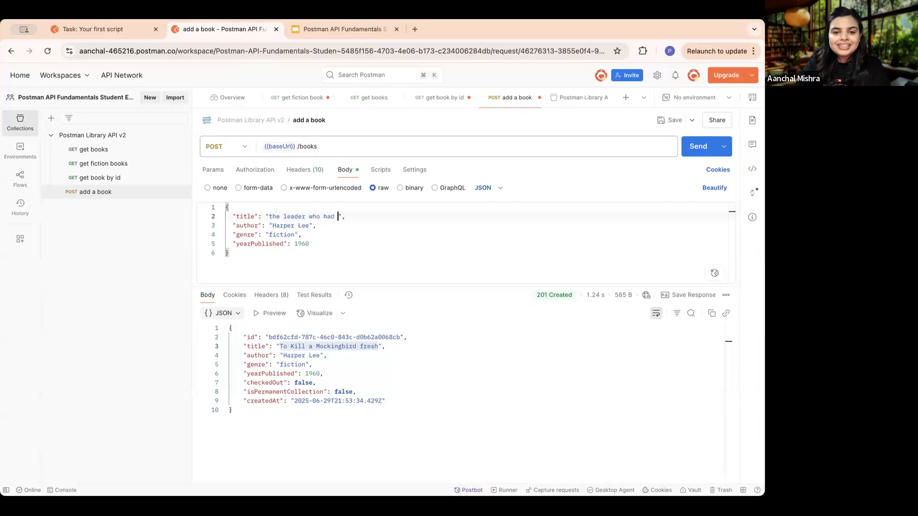
pyautogui.write('no title')
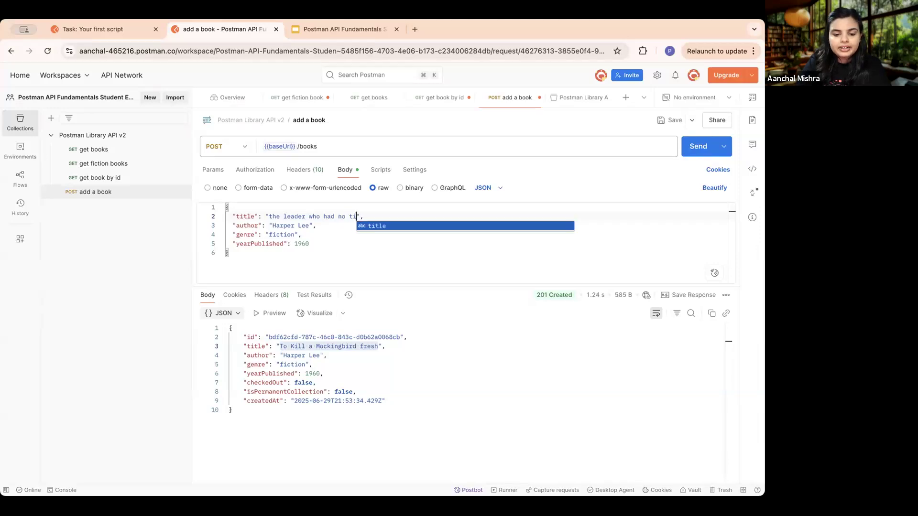
pyautogui.click(304, 217)
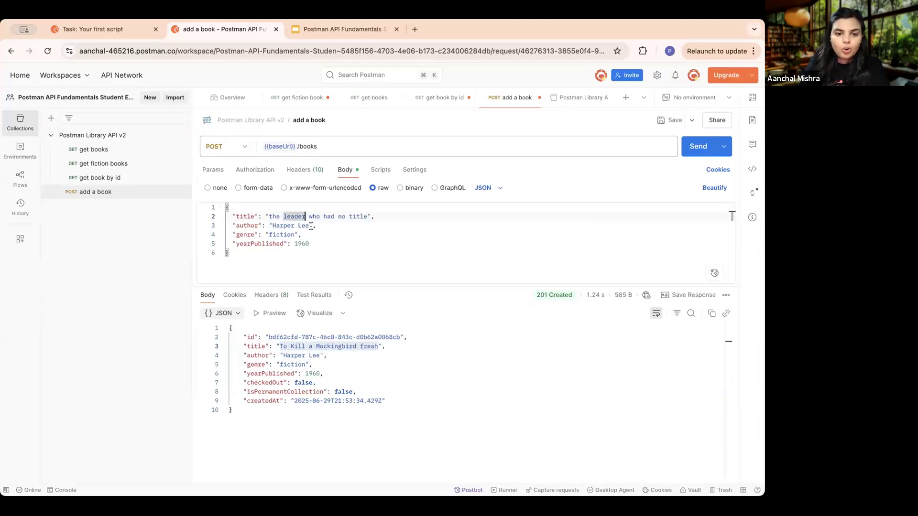
# - Set the book's author to "Robin Sharma" and its yearPublished to 2010 in the request body
pyautogui.moveTo(311, 225); pyautogui.dragTo(273, 226)
pyautogui.press('BackSpace')
pyautogui.write('Robin ')
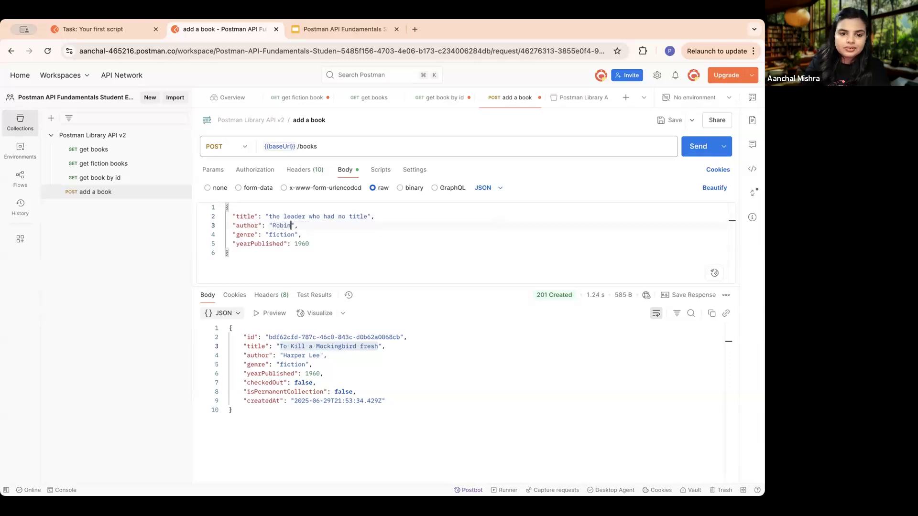
pyautogui.write('Sharma')
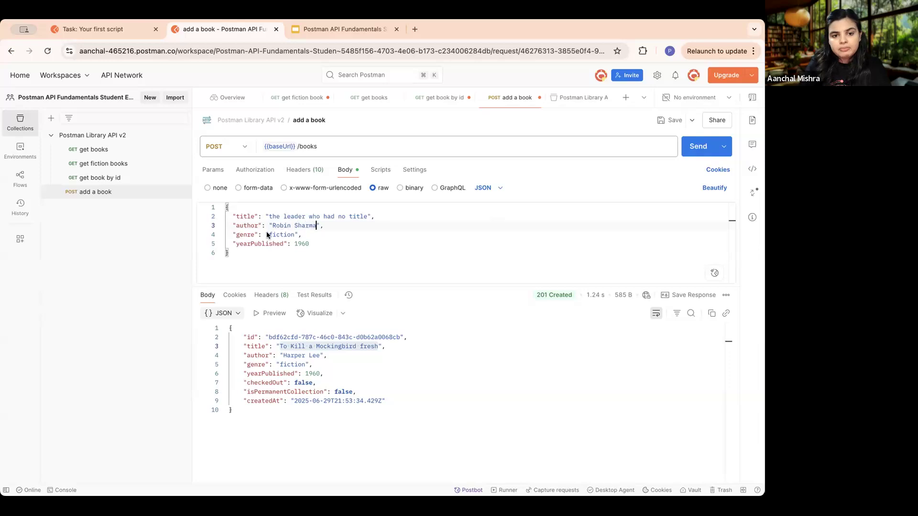
pyautogui.moveTo(309, 244); pyautogui.dragTo(295, 245)
pyautogui.press('BackSpace')
pyautogui.write('2010')
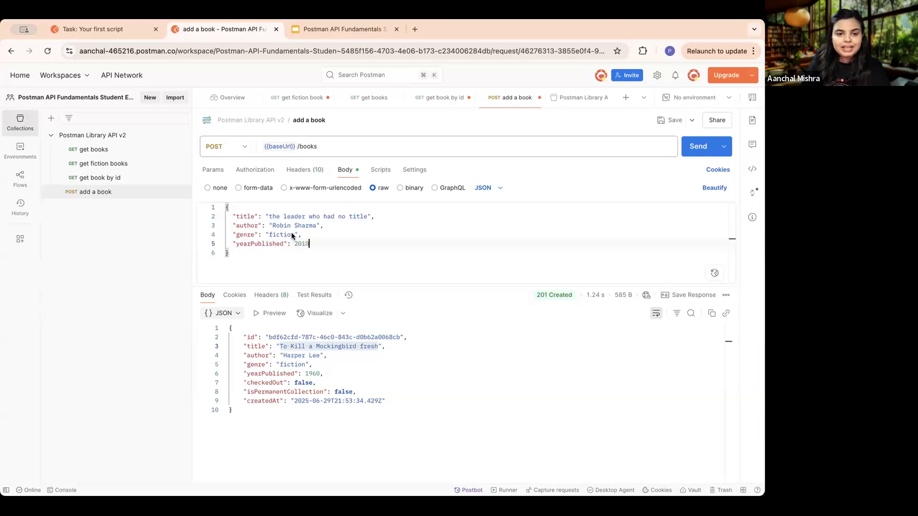
# - Set the book's genre to "Business" in the request body and save the request
pyautogui.moveTo(297, 235); pyautogui.dragTo(268, 235)
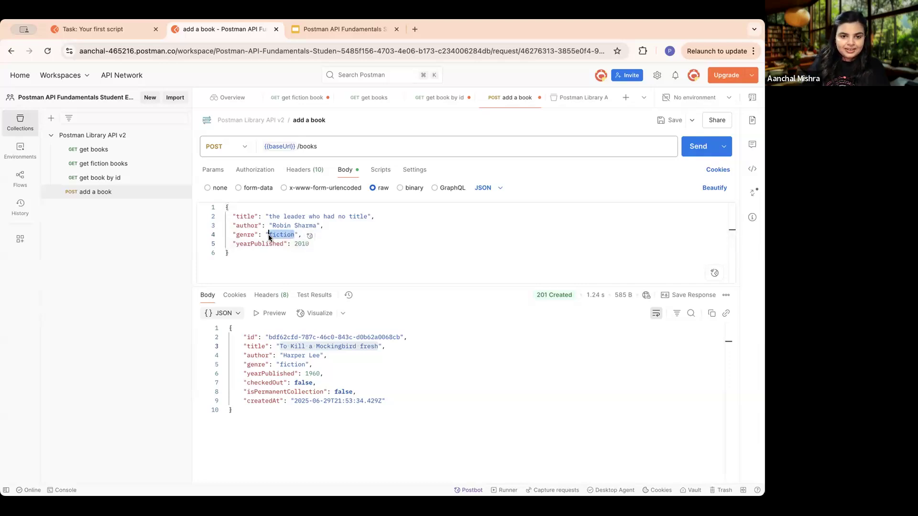
pyautogui.press('BackSpace')
pyautogui.write('Busines')
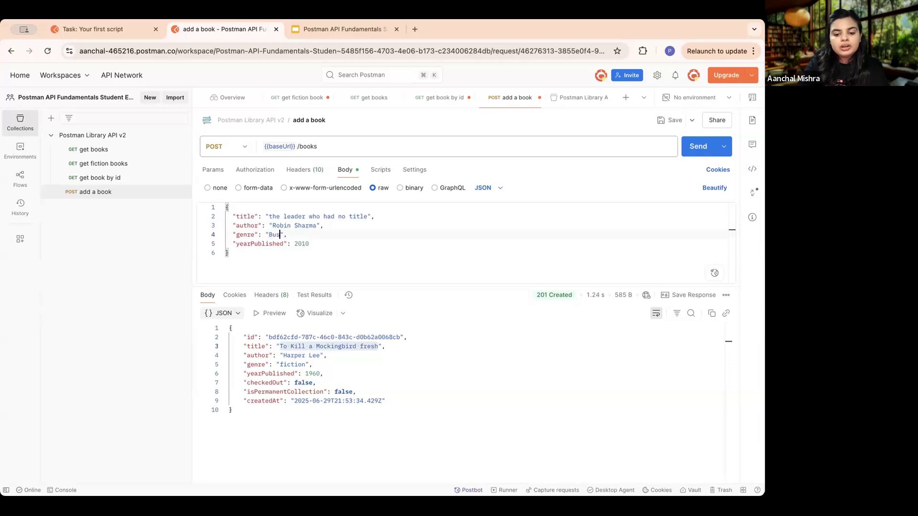
pyautogui.write('s')
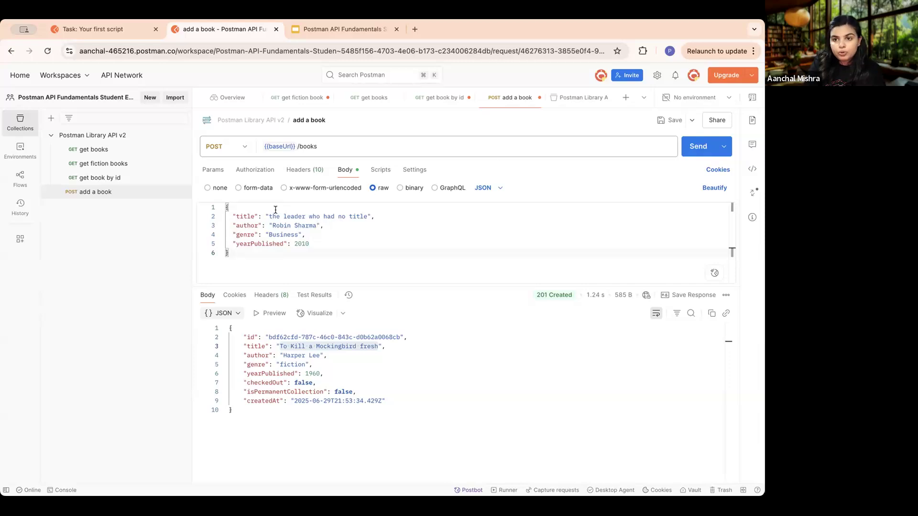
pyautogui.click(666, 122)
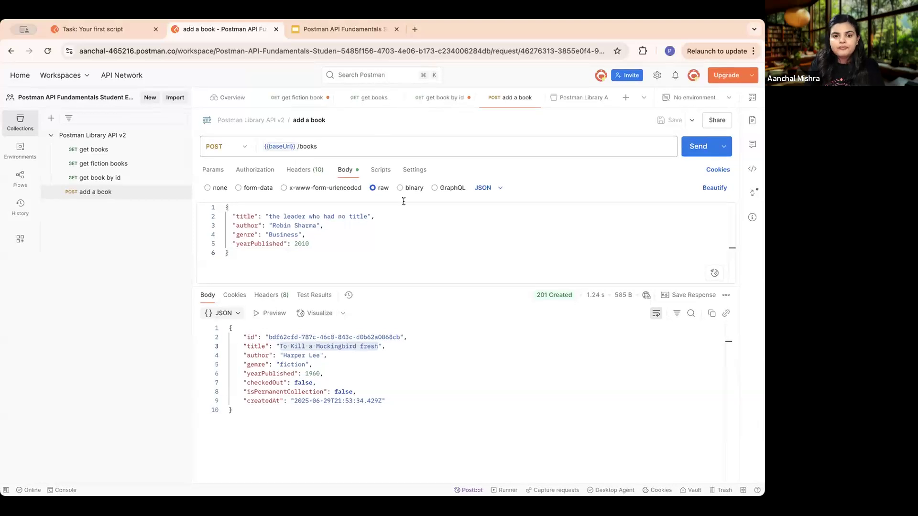
# - Copy console.log(pm.response.json()) from the lesson into the add a book request's post-response script and save the request
pyautogui.click(385, 172)
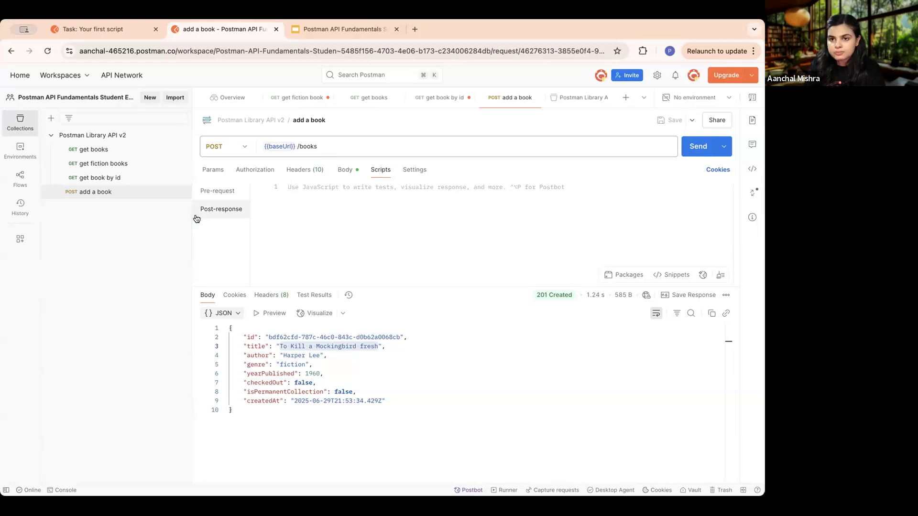
pyautogui.click(98, 29)
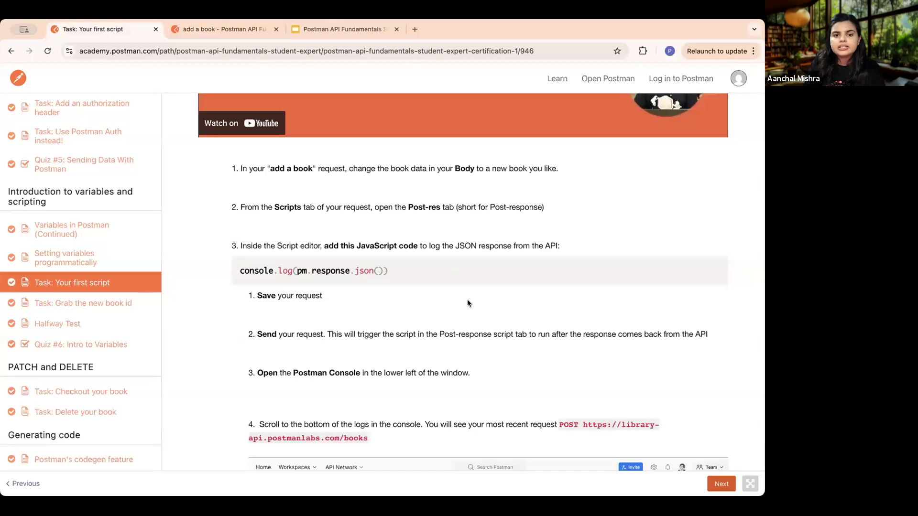
pyautogui.scroll(-2, 487, 289)
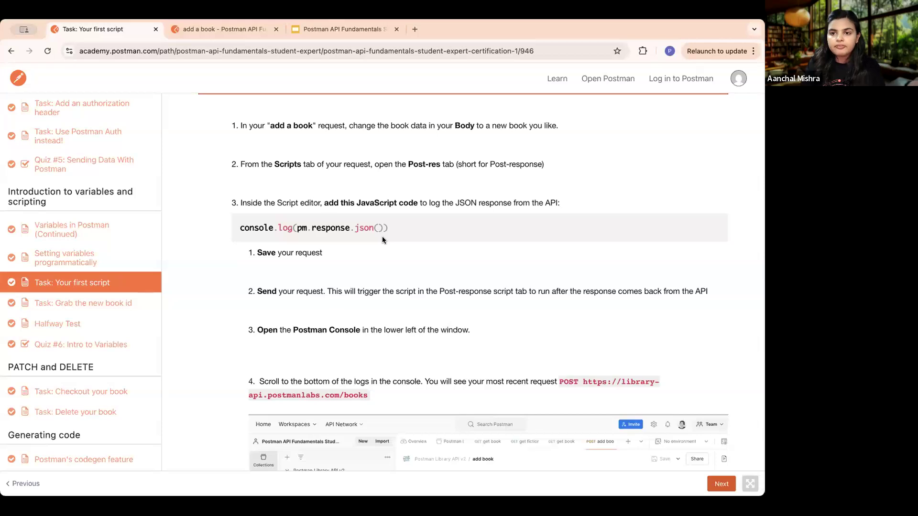
pyautogui.moveTo(415, 230); pyautogui.dragTo(229, 230)
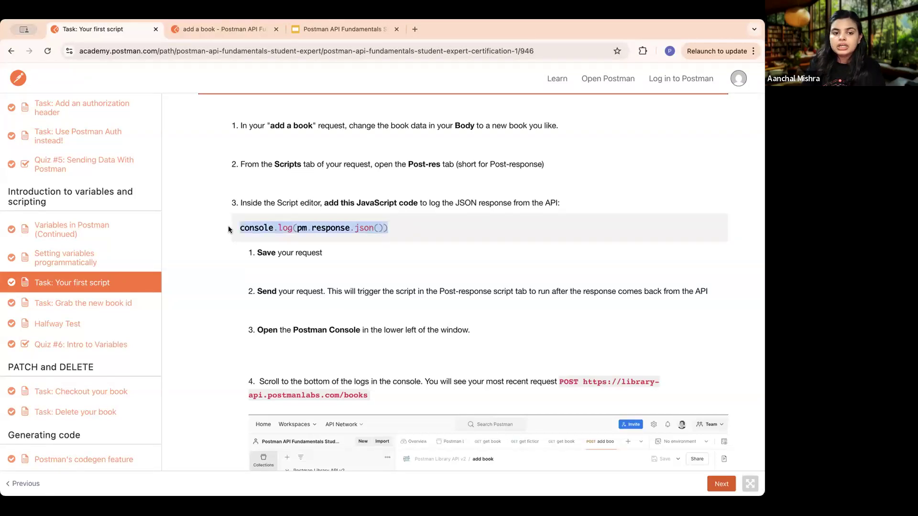
pyautogui.click(243, 27)
pyautogui.click(329, 198)
pyautogui.write('console.log(pm.response.json())')
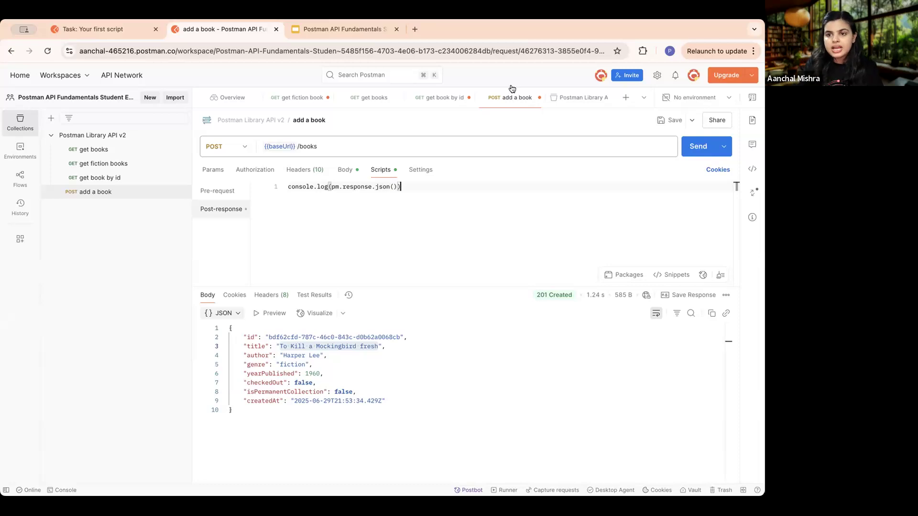
pyautogui.click(671, 121)
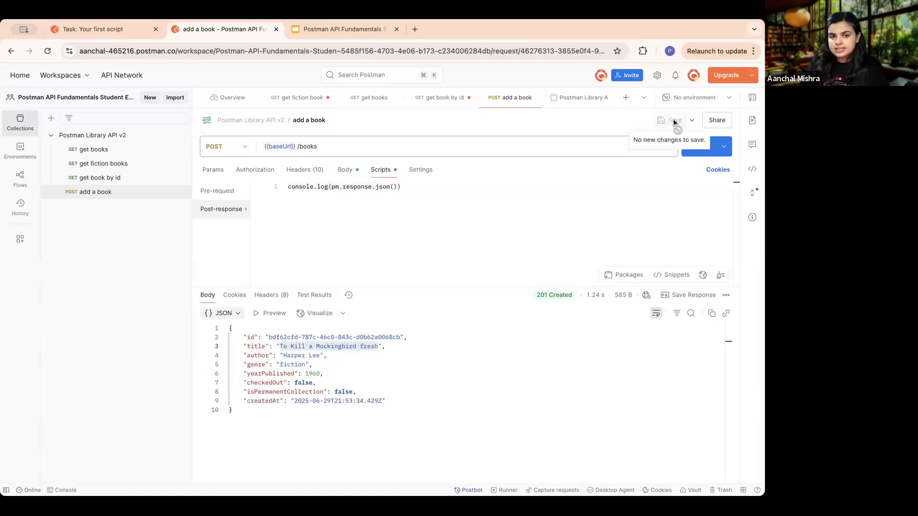
# - Send the add a book request and open the Postman Console
pyautogui.click(691, 146)
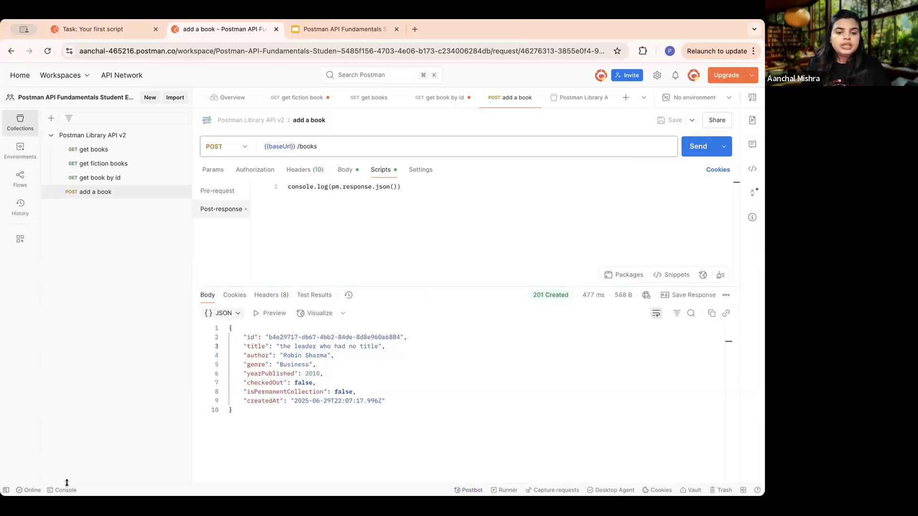
pyautogui.scroll(-1, 309, 376)
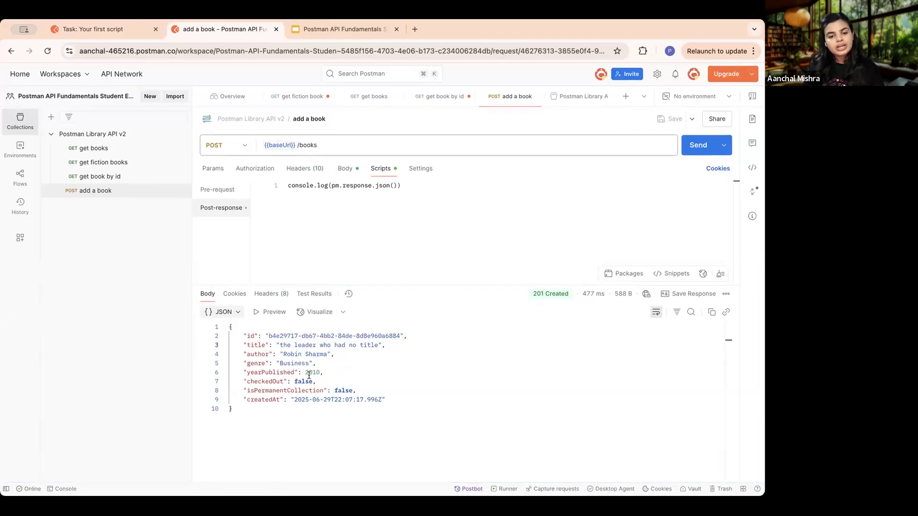
pyautogui.click(63, 489)
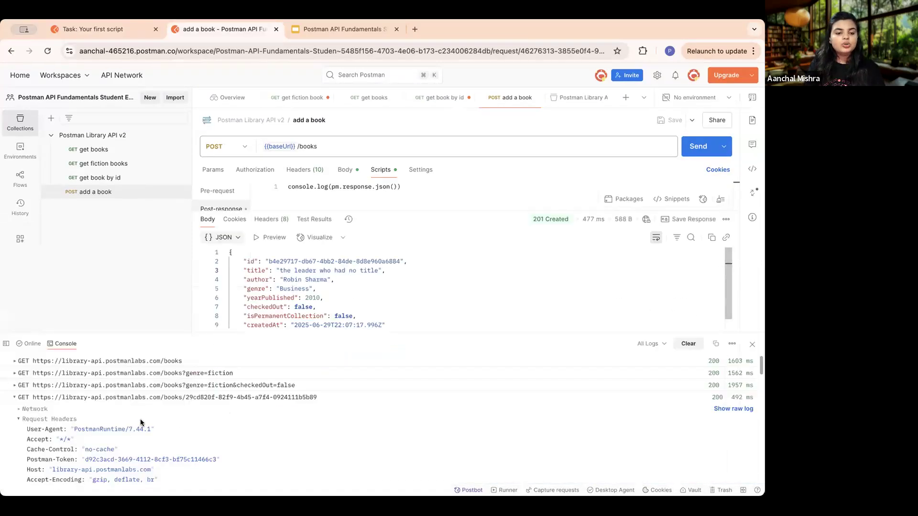
# - Enlarge the console, expand the response object logged at the end to inspect its fields, and close the console
pyautogui.scroll(-10, 141, 423)
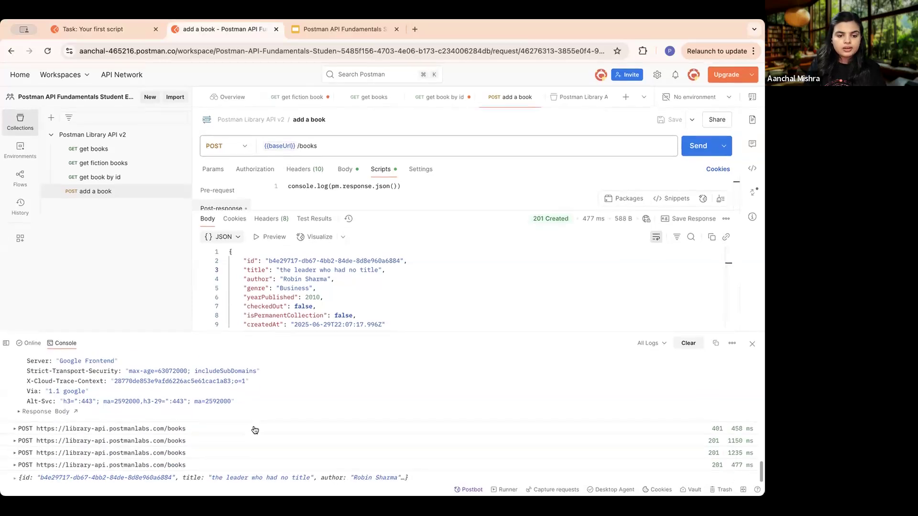
pyautogui.moveTo(326, 331); pyautogui.dragTo(328, 238)
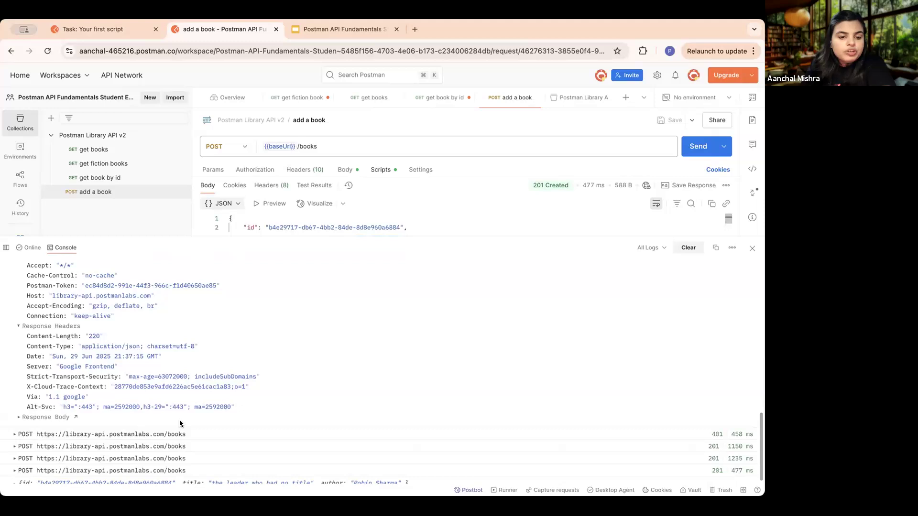
pyautogui.scroll(-1, 120, 444)
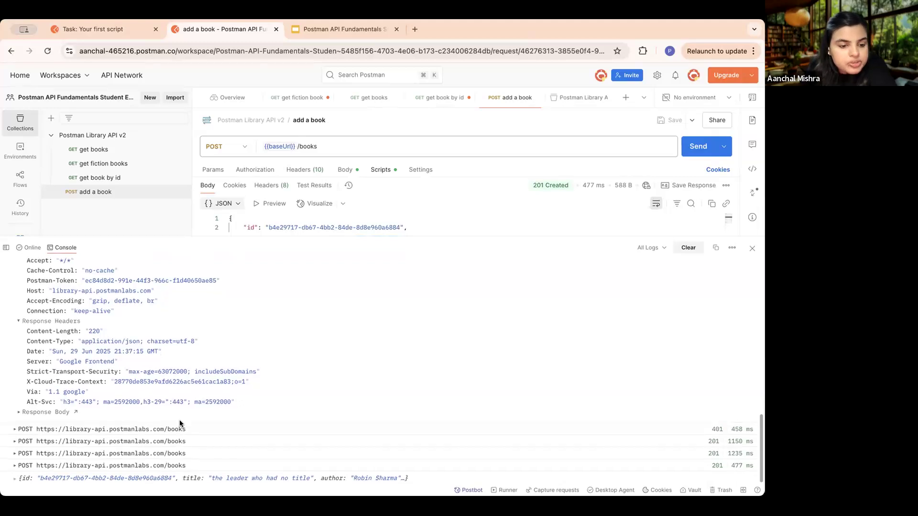
pyautogui.click(56, 479)
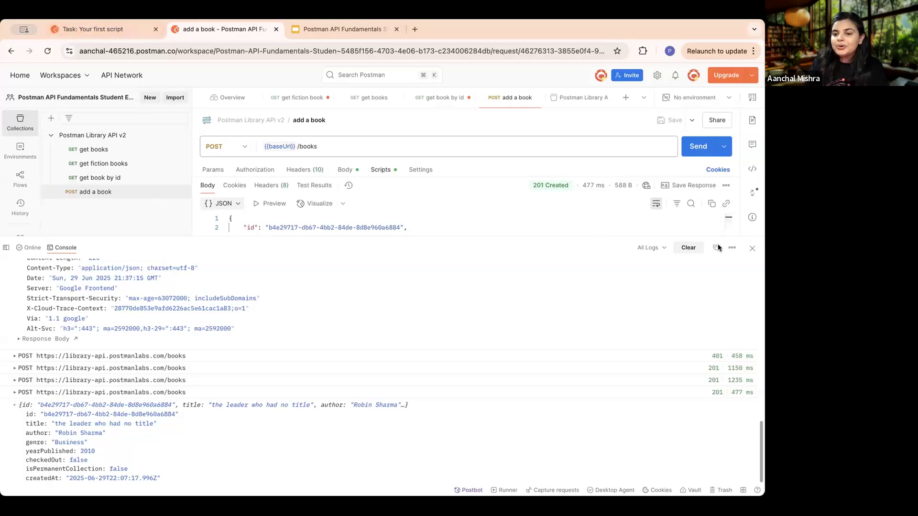
pyautogui.click(751, 249)
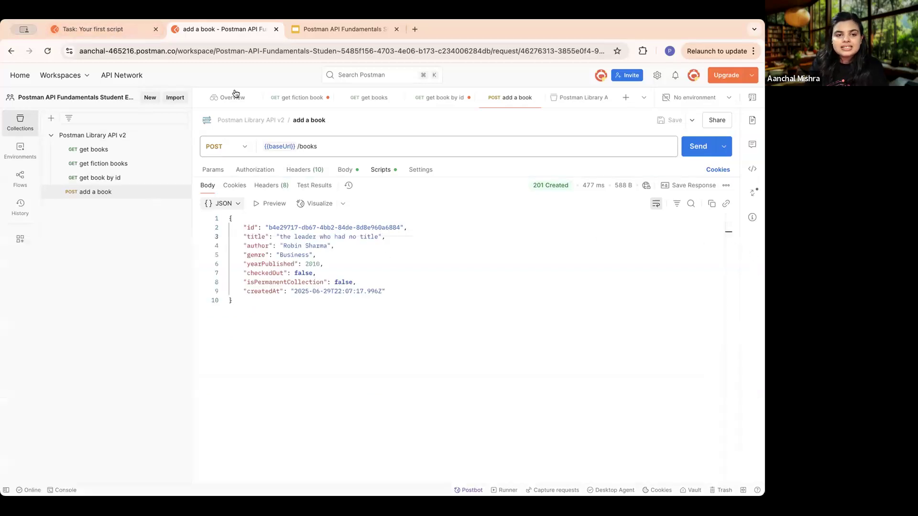
# - Return to the Task: Your first script lesson and review its instructions for sending the request and checking the console logs
pyautogui.click(94, 28)
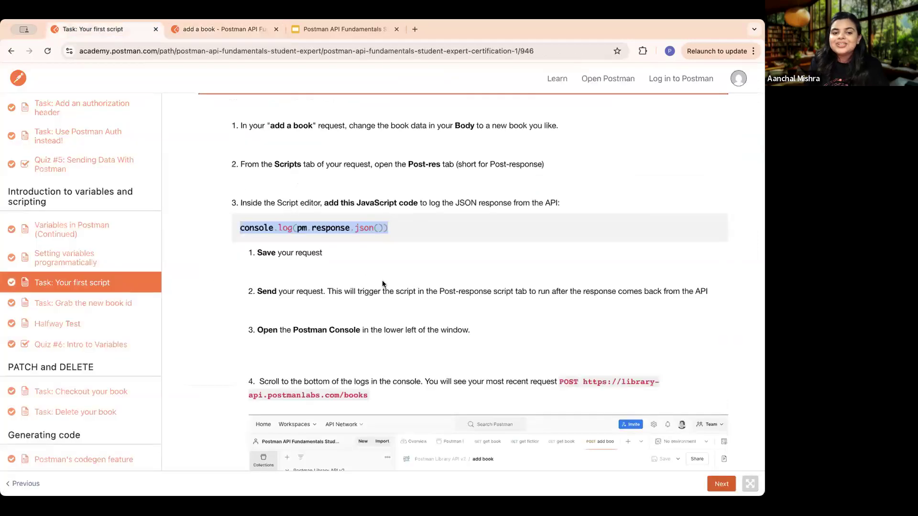
pyautogui.scroll(-3, 435, 306)
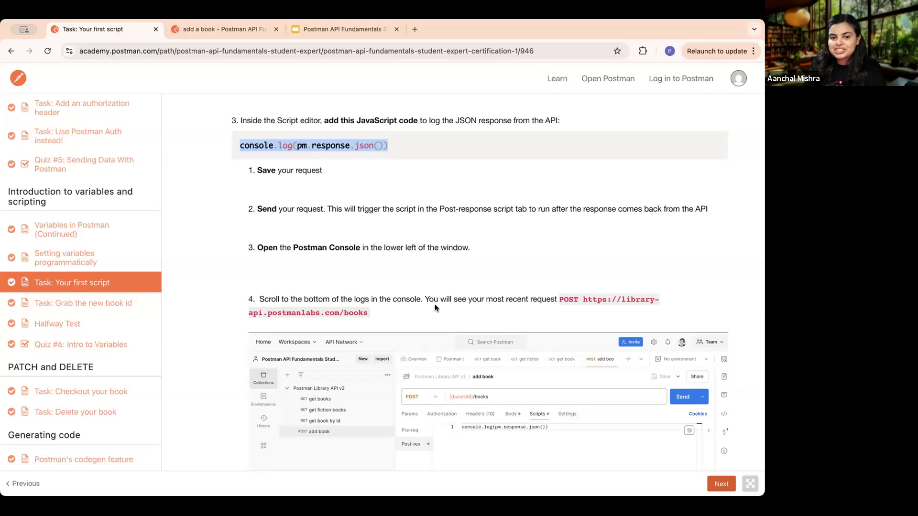
pyautogui.scroll(-2, 454, 258)
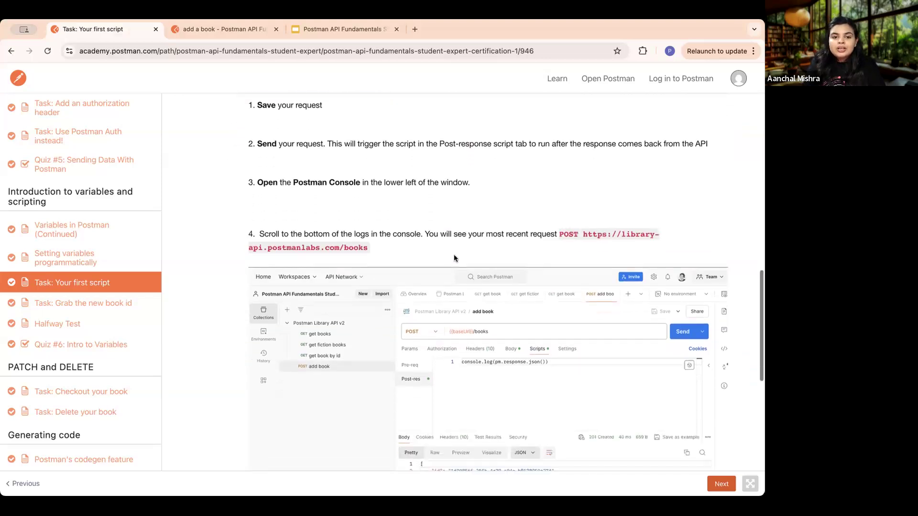
# - Finish the first script lesson, advance to Task: Grab the new book id and read its instructions for the add a book request
pyautogui.scroll(-5, 454, 258)
pyautogui.scroll(-6, 454, 254)
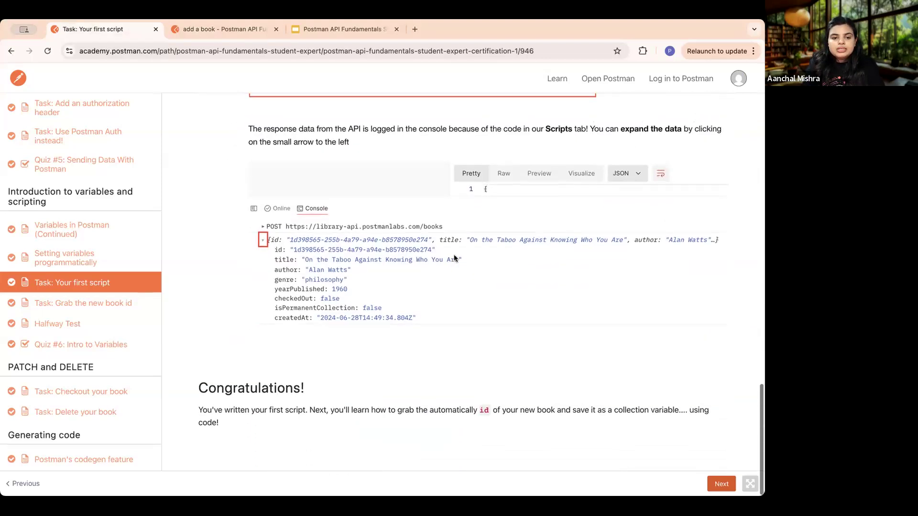
pyautogui.click(721, 485)
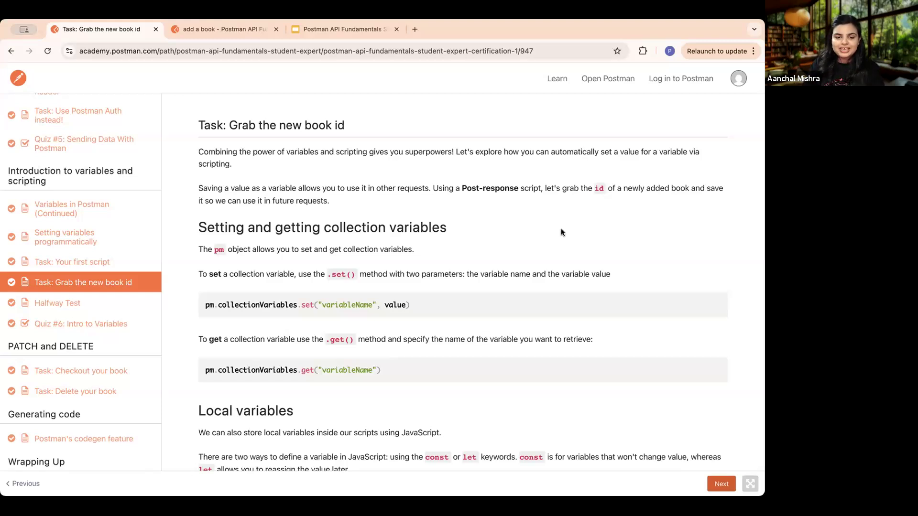
pyautogui.scroll(-15, 562, 232)
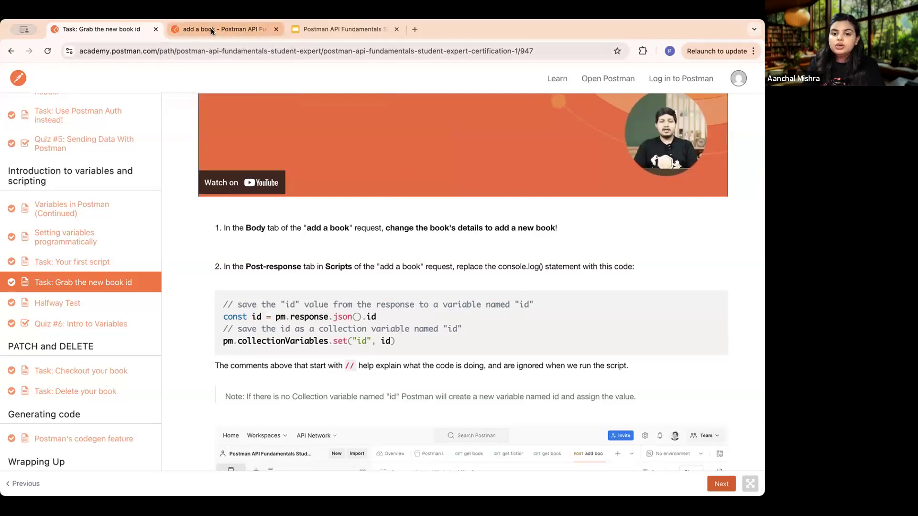
pyautogui.scroll(-3, 313, 151)
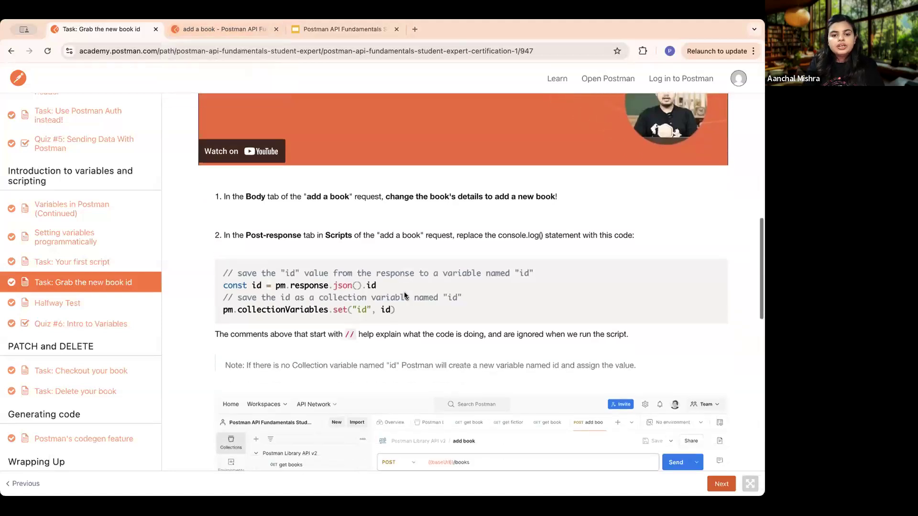
# - Change the title in the add a book request's body to "the leader who had no title new"
pyautogui.click(182, 26)
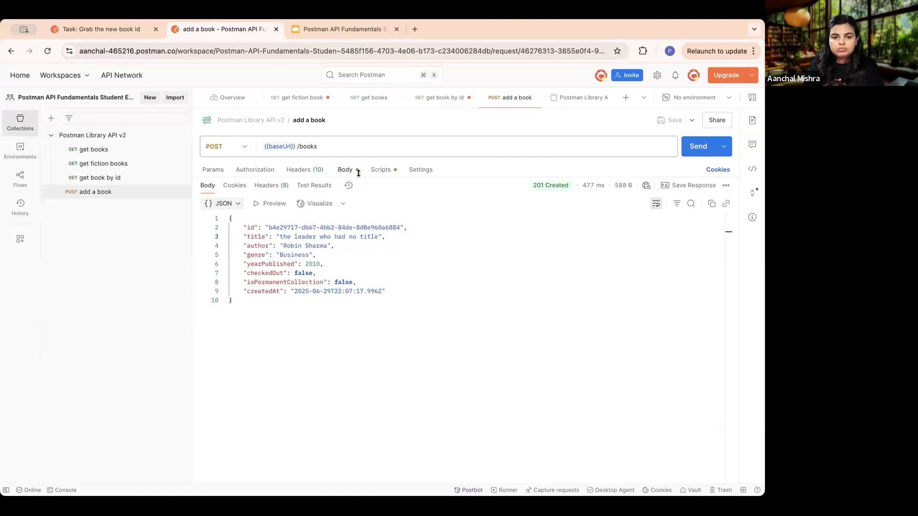
pyautogui.moveTo(357, 177); pyautogui.dragTo(370, 287)
pyautogui.click(367, 216)
pyautogui.write('new",')
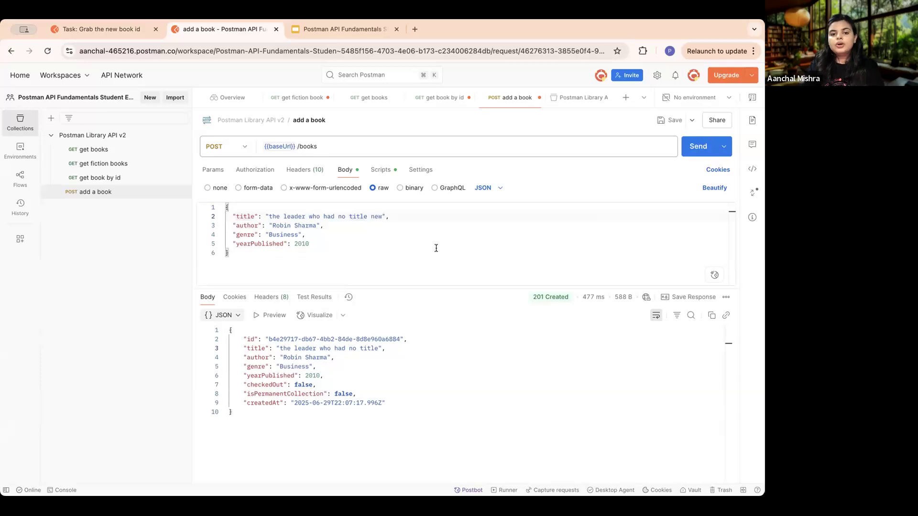
# - Replace the console.log statement in the add a book post-response script with the lesson's code that saves the response id as collection variable "id"
pyautogui.click(386, 169)
pyautogui.click(424, 186)
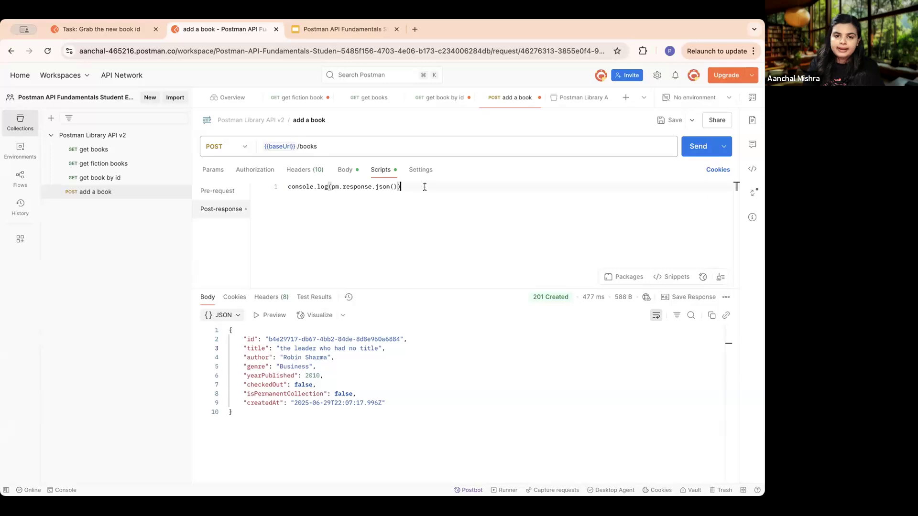
pyautogui.moveTo(424, 187); pyautogui.dragTo(287, 186)
pyautogui.press('BackSpace')
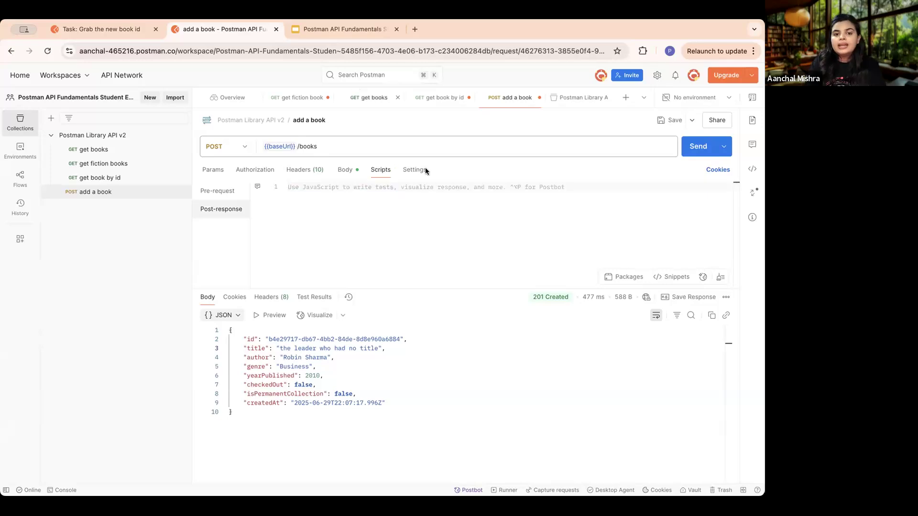
pyautogui.click(121, 28)
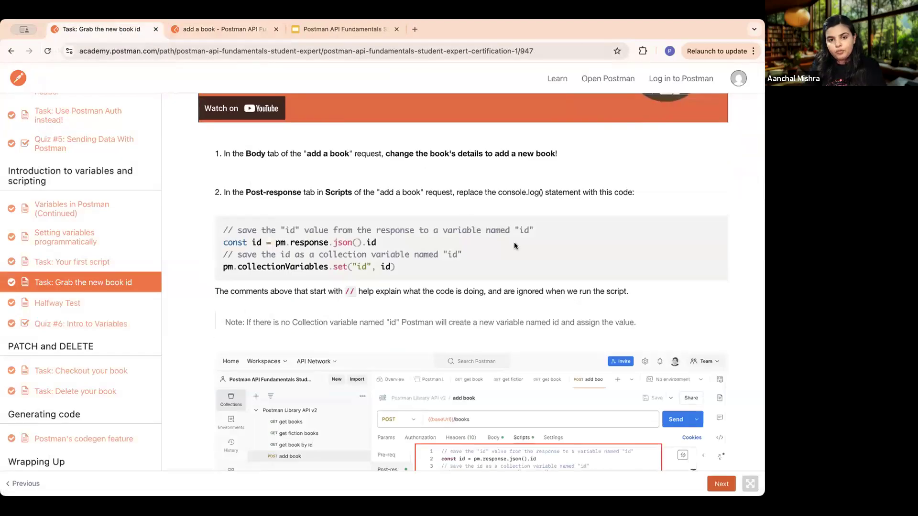
pyautogui.moveTo(403, 264); pyautogui.dragTo(206, 228)
pyautogui.press('super+c')
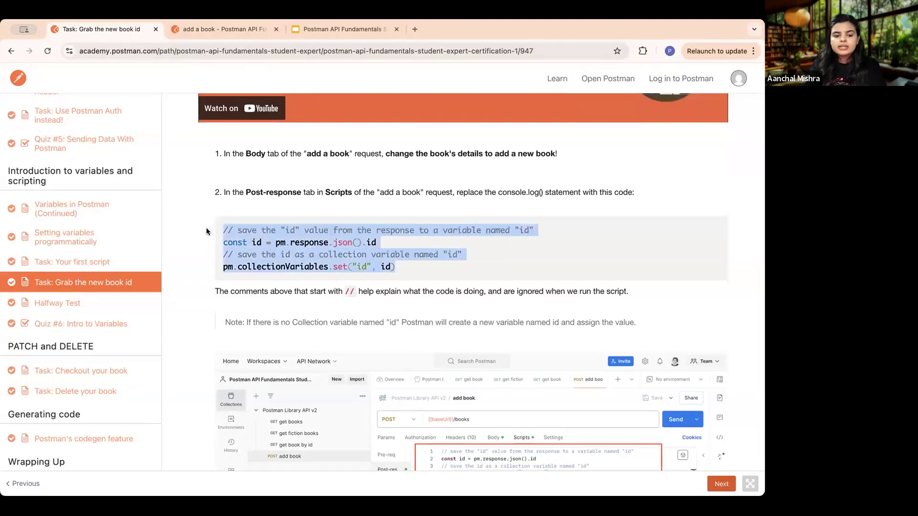
pyautogui.click(210, 27)
pyautogui.press('super+v')
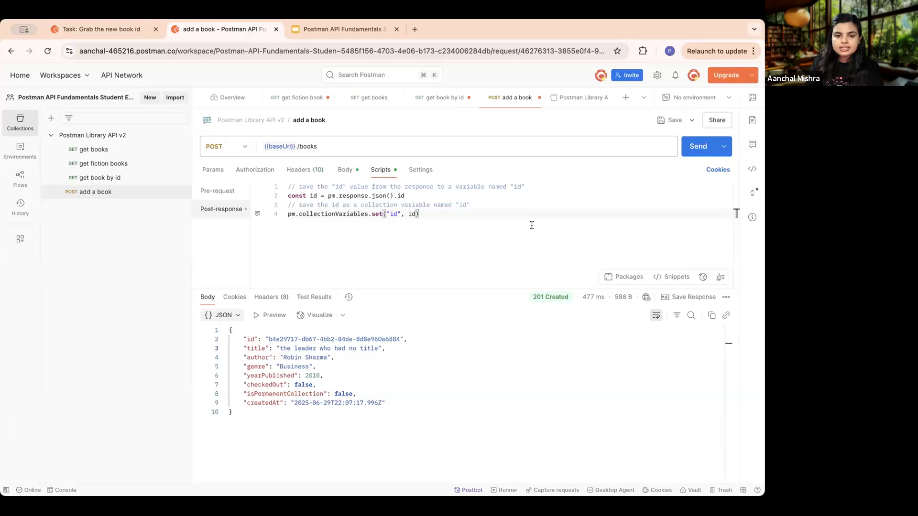
# - Examine the script lines that store the response id in a constant and set the "id" collection variable
pyautogui.scroll(5, 499, 195)
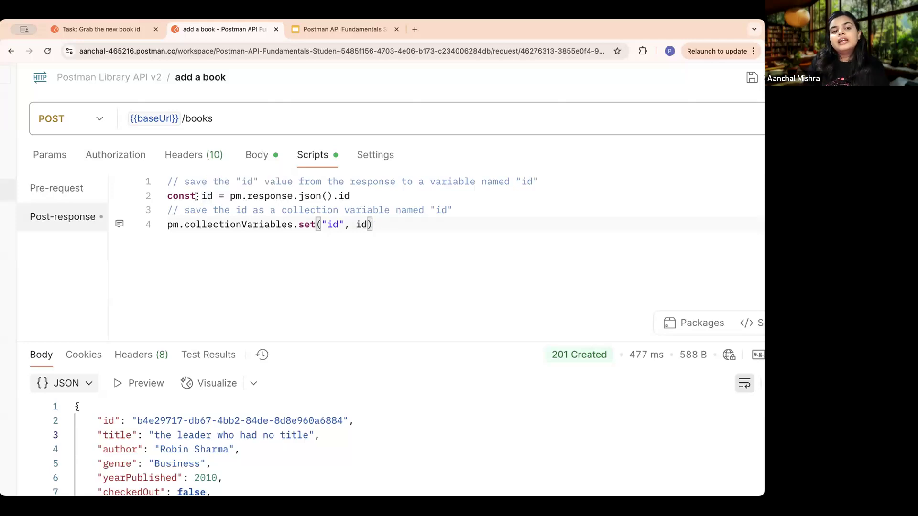
pyautogui.click(193, 196)
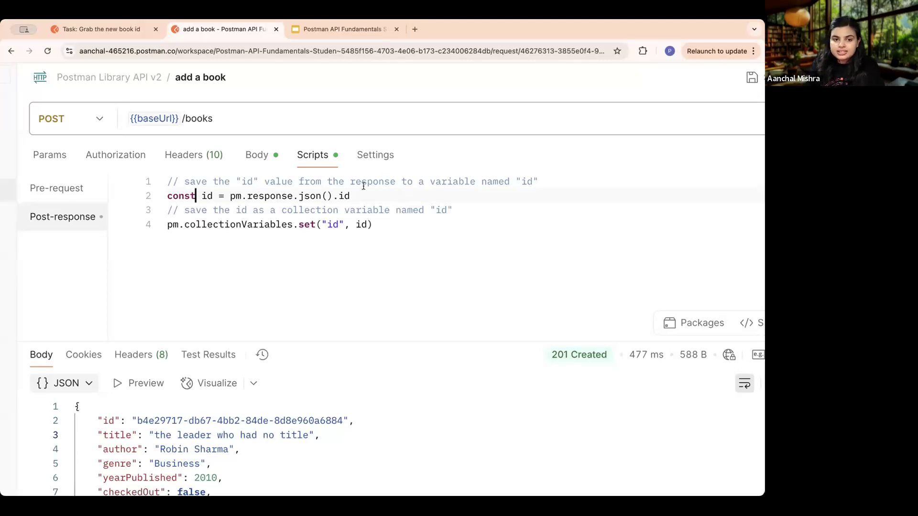
pyautogui.tripleClick(305, 225)
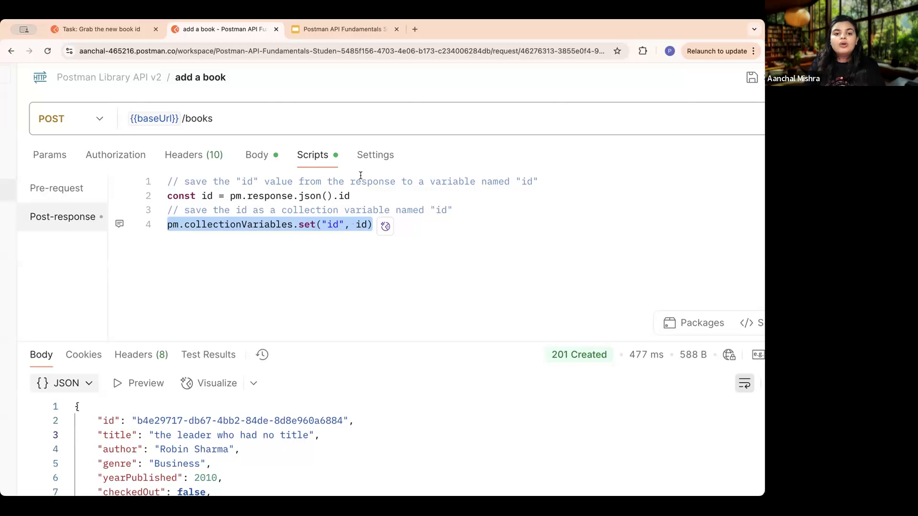
pyautogui.click(380, 192)
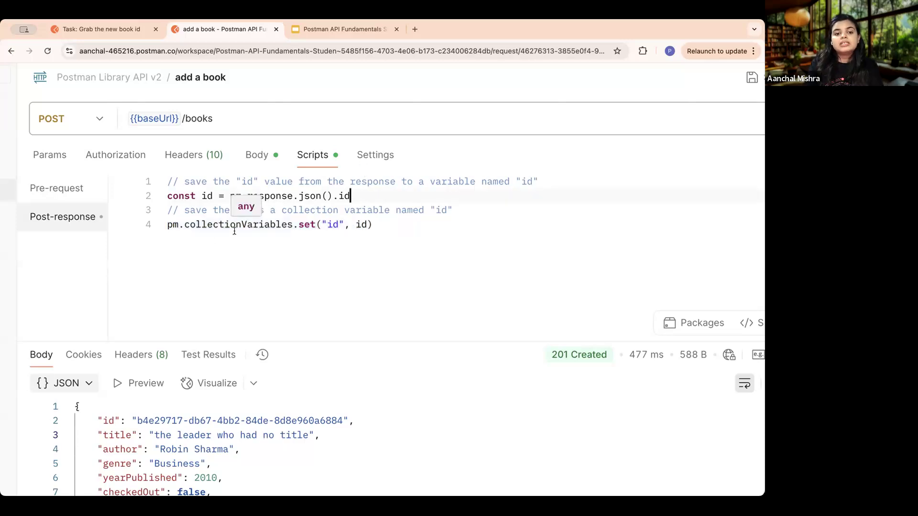
pyautogui.click(208, 242)
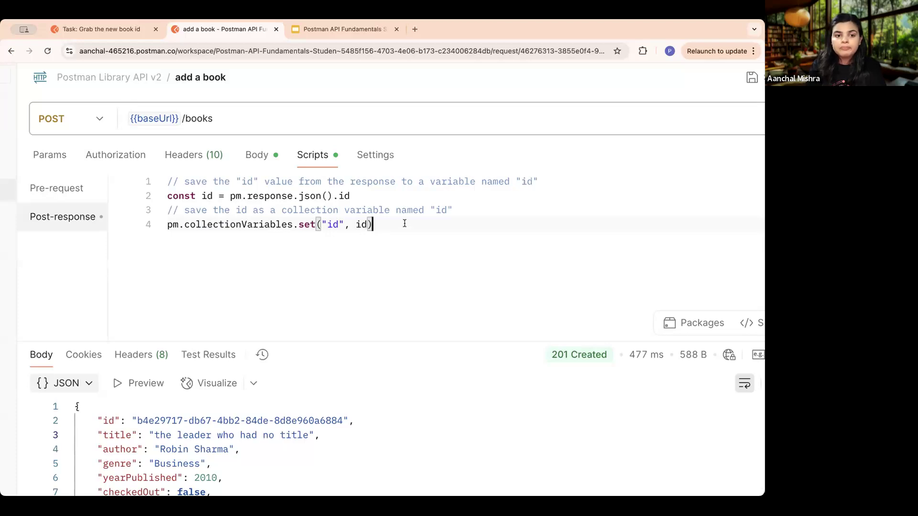
pyautogui.press('super+minus')
pyautogui.press('super+minus')
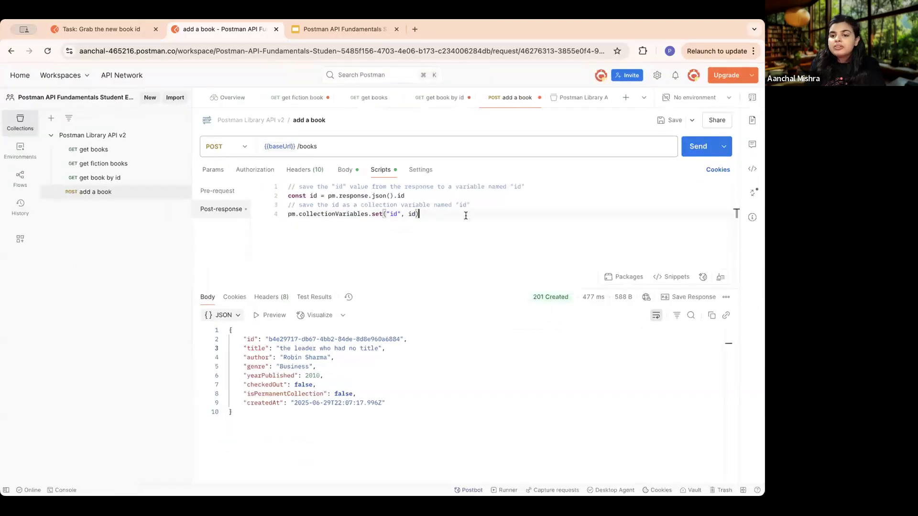
# - Save and send the add a book request, and enlarge the response area
pyautogui.click(671, 121)
pyautogui.click(697, 146)
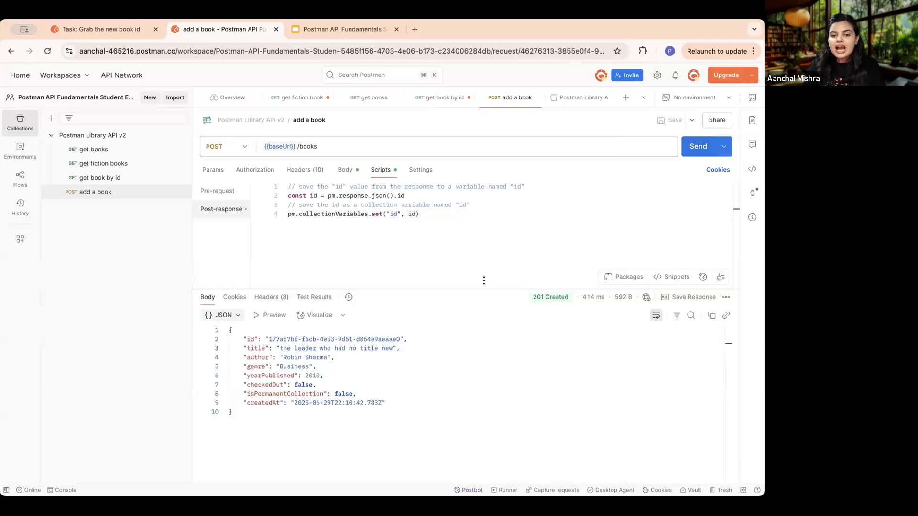
pyautogui.moveTo(449, 285); pyautogui.dragTo(443, 234)
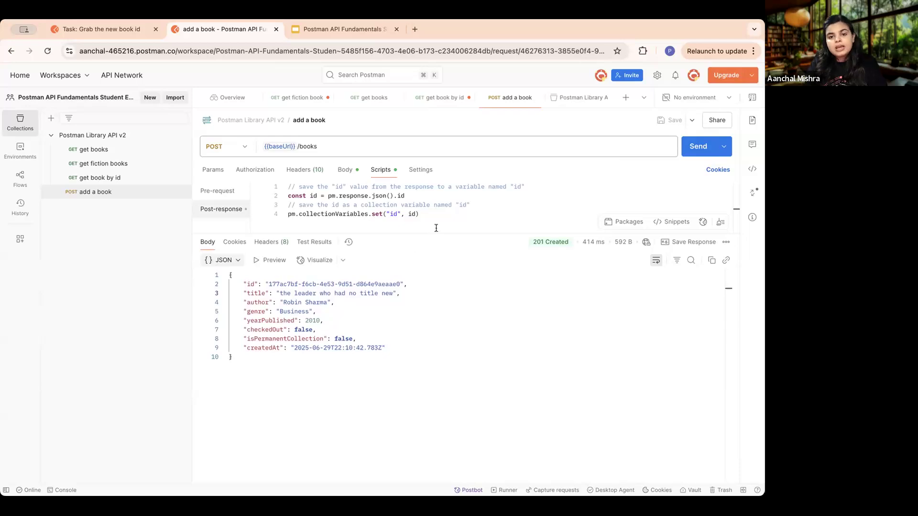
pyautogui.moveTo(436, 234); pyautogui.dragTo(436, 242)
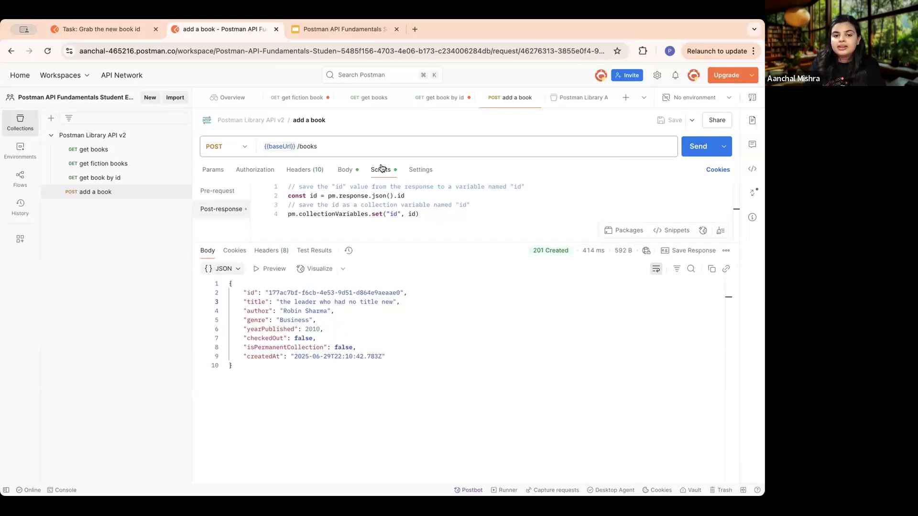
# - Read the lesson's notes on saving, sending and viewing collection variables, and check the add a book response status against them
pyautogui.click(116, 29)
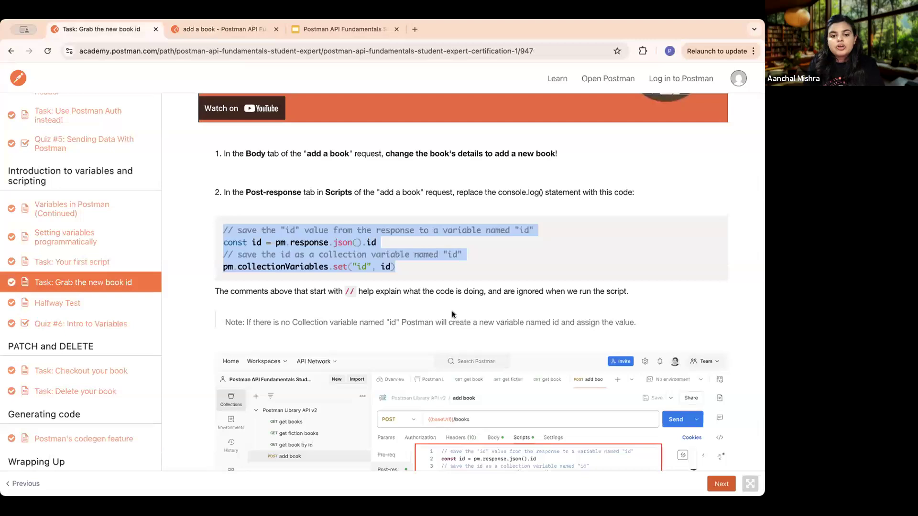
pyautogui.scroll(-10, 452, 311)
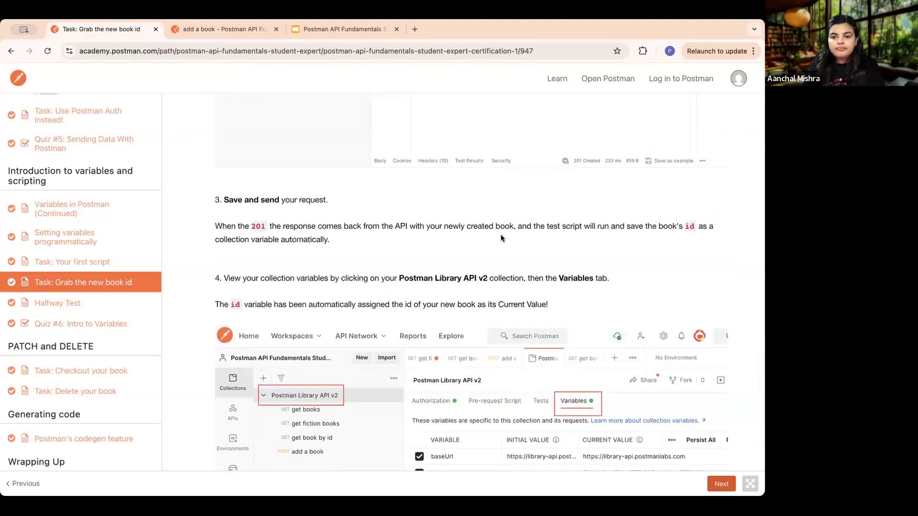
pyautogui.scroll(4, 500, 237)
pyautogui.scroll(-3, 526, 253)
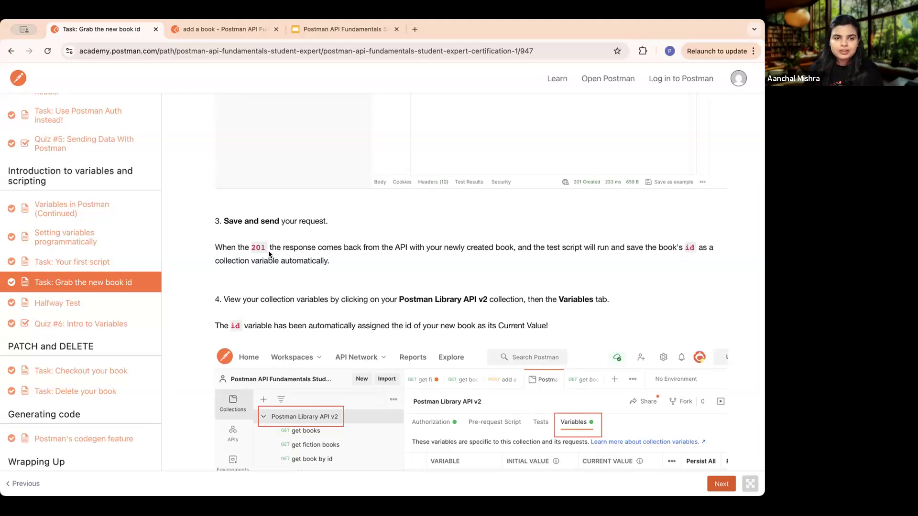
pyautogui.click(216, 28)
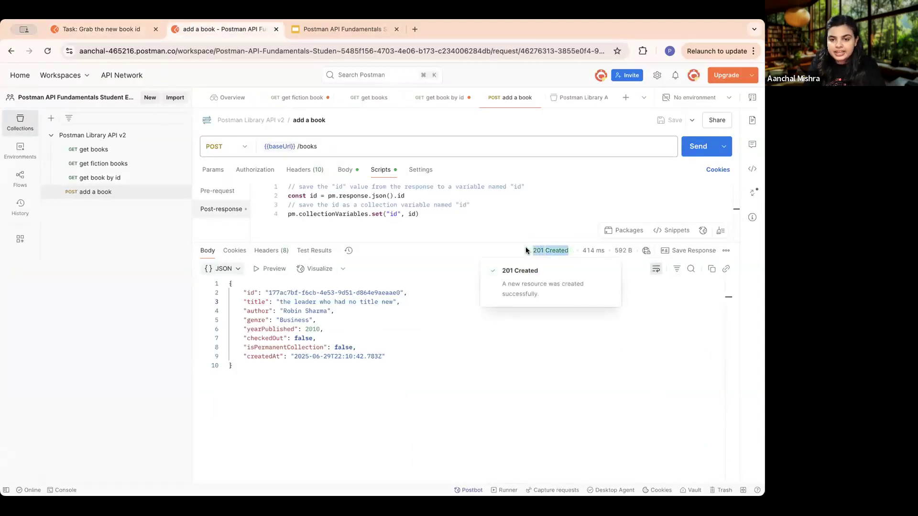
# - Open the variables of the Postman Library API v2 collection and locate the id variable
pyautogui.click(129, 139)
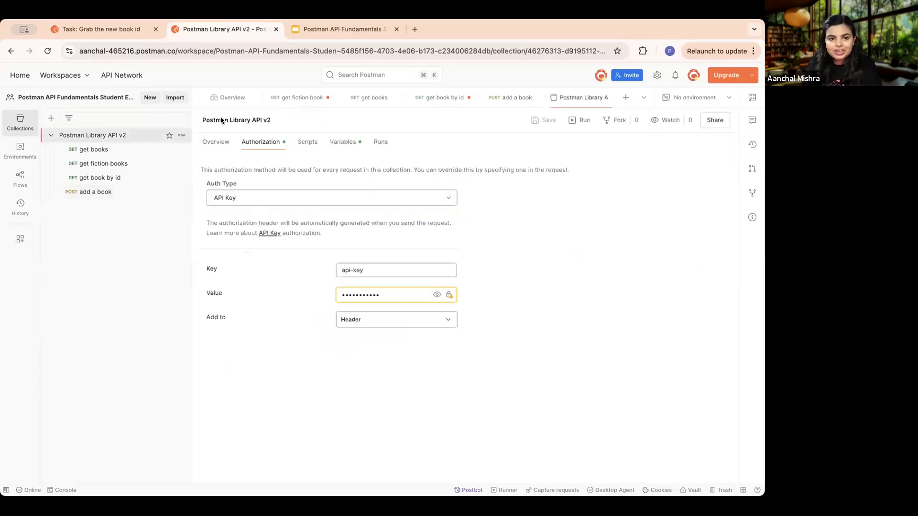
pyautogui.click(343, 142)
pyautogui.click(303, 246)
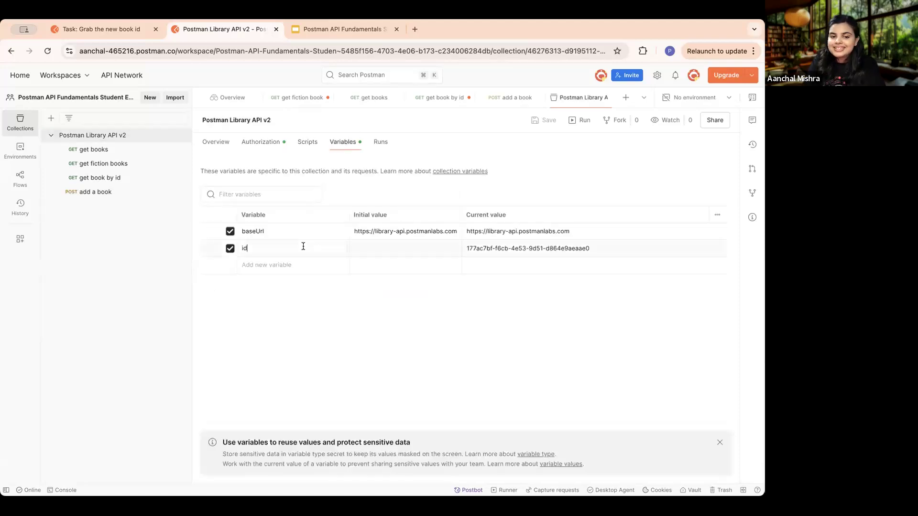
pyautogui.moveTo(271, 246); pyautogui.dragTo(228, 244)
pyautogui.click(289, 308)
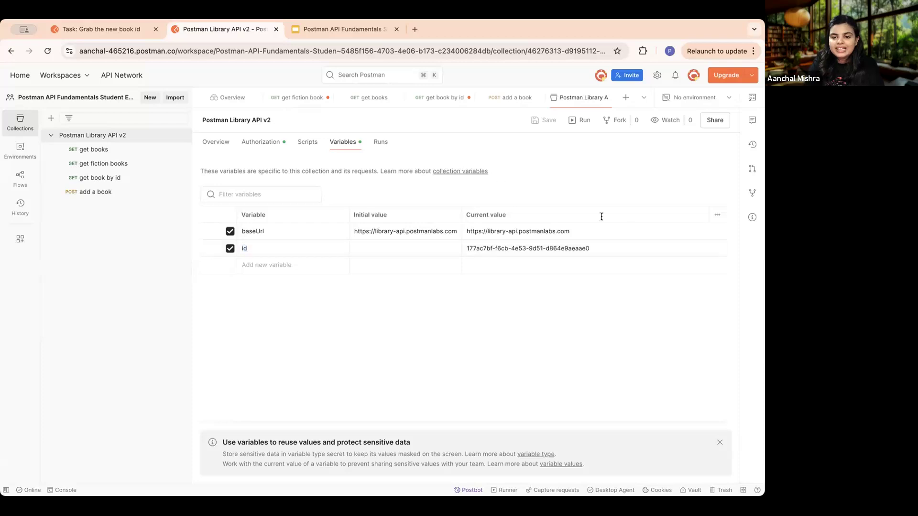
# - Compare the id variable's current value with the id in the add a book response
pyautogui.click(515, 246)
pyautogui.press('super+a')
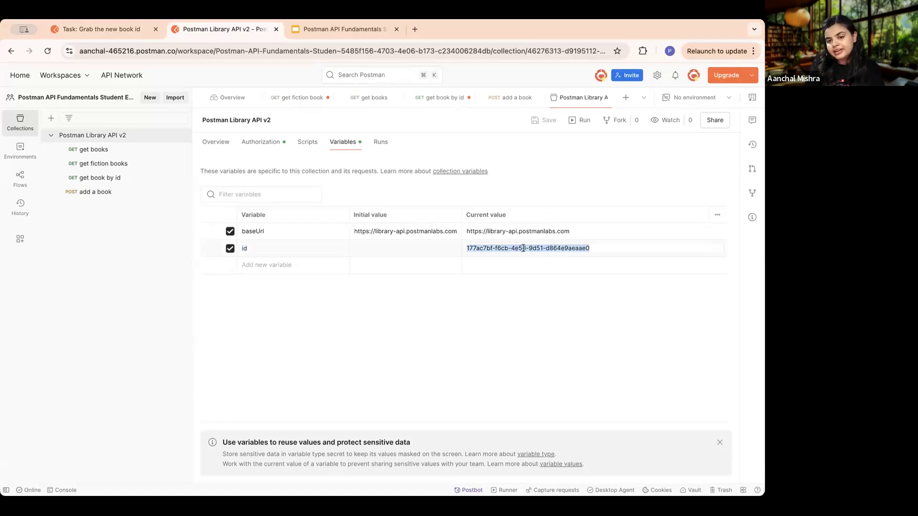
pyautogui.click(552, 292)
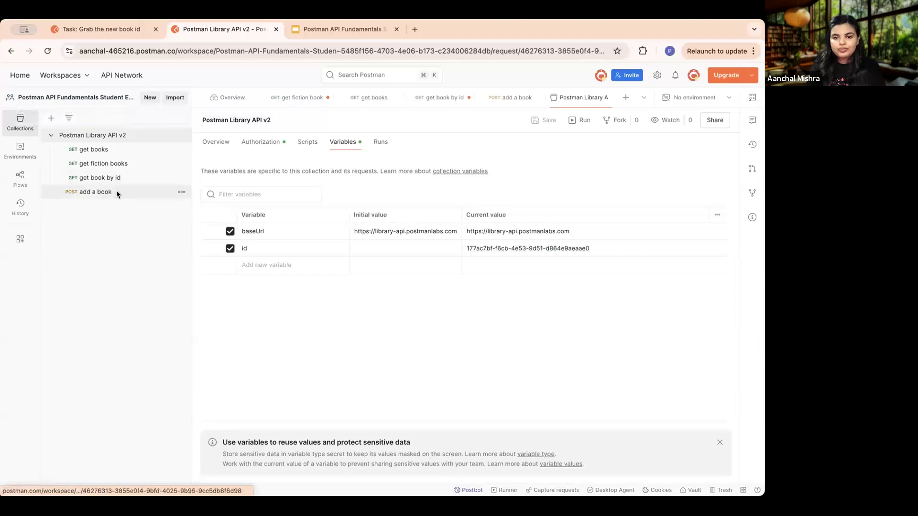
pyautogui.click(116, 191)
pyautogui.moveTo(401, 292); pyautogui.dragTo(268, 292)
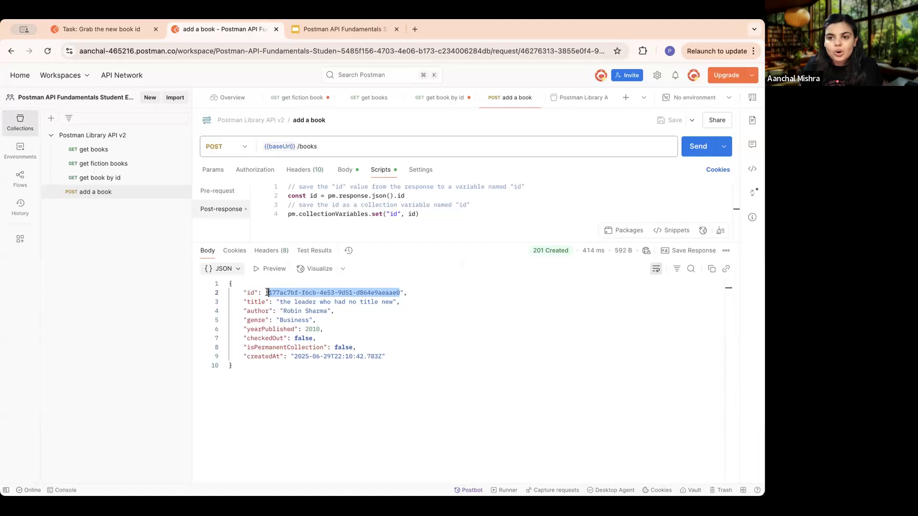
# - Advance from Task: Grab the new book id to the Halfway Test lesson and open its linked workspace containing the test collection
pyautogui.click(86, 31)
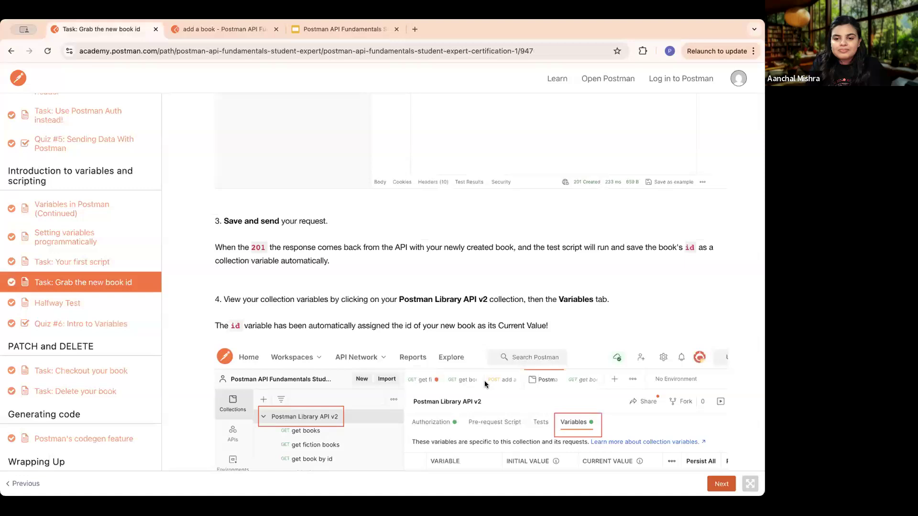
pyautogui.scroll(-5, 483, 381)
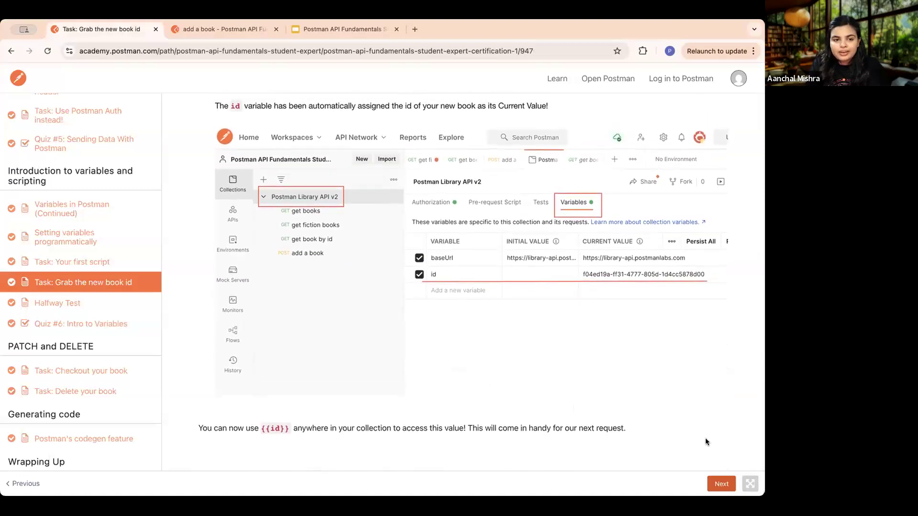
pyautogui.click(720, 484)
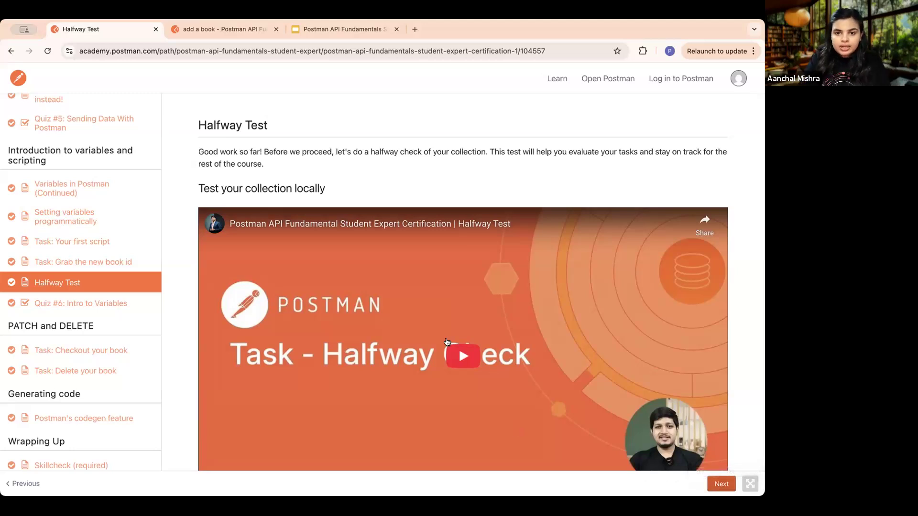
pyautogui.scroll(-7, 446, 343)
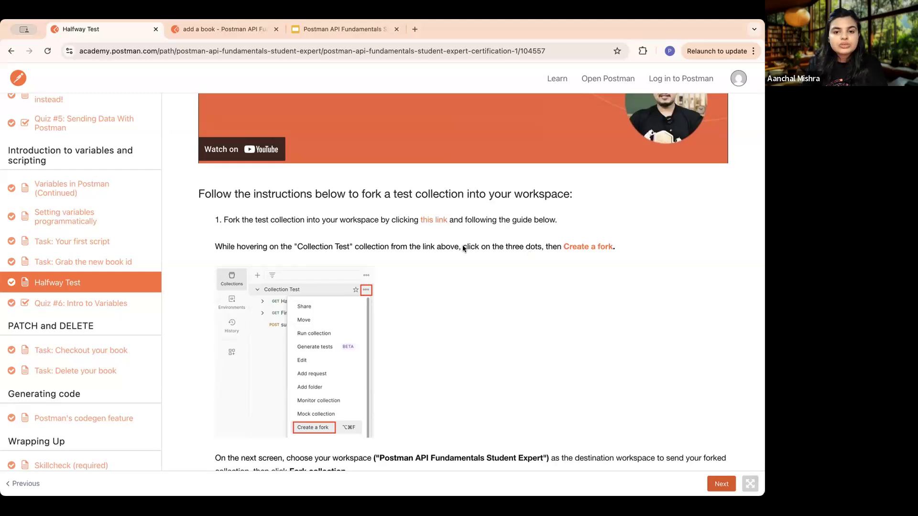
pyautogui.click(426, 219)
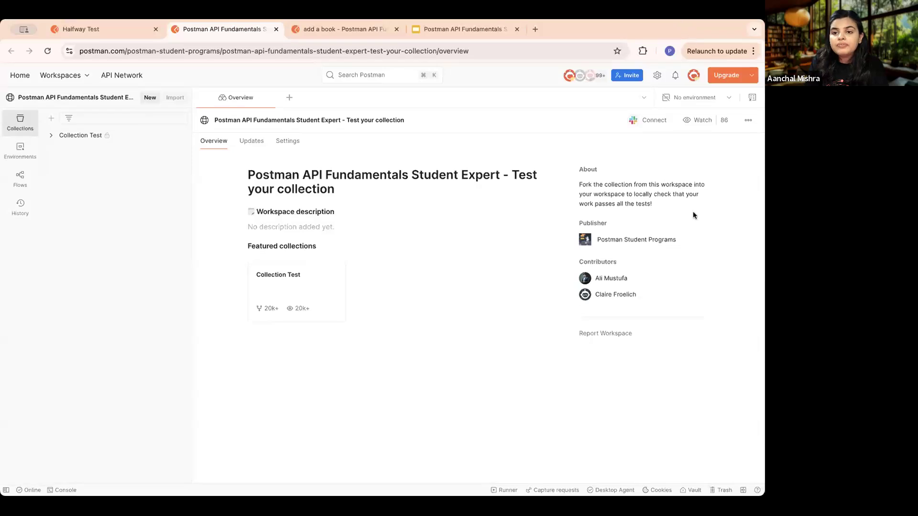
# - Fork the Collection Test collection into the Postman API Fundamentals Student Expert workspace, keeping the default fork label and watching the original
pyautogui.click(70, 135)
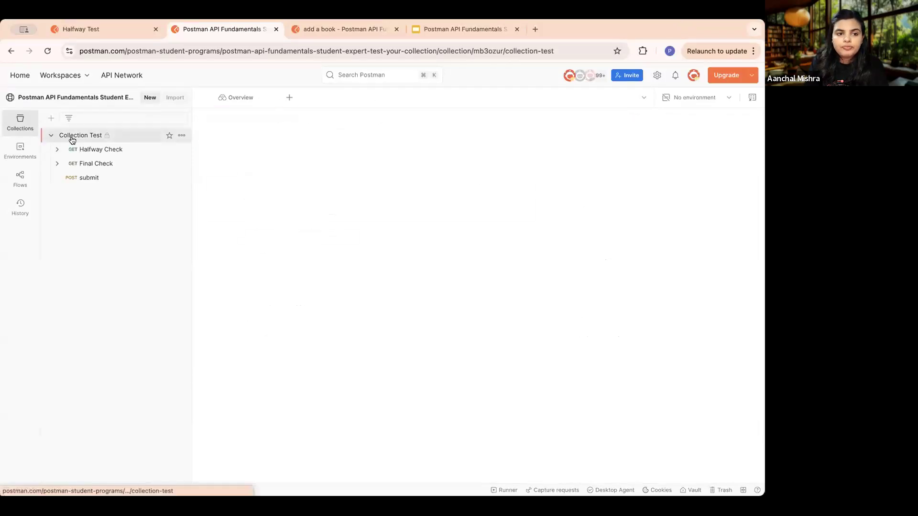
pyautogui.scroll(5, 70, 135)
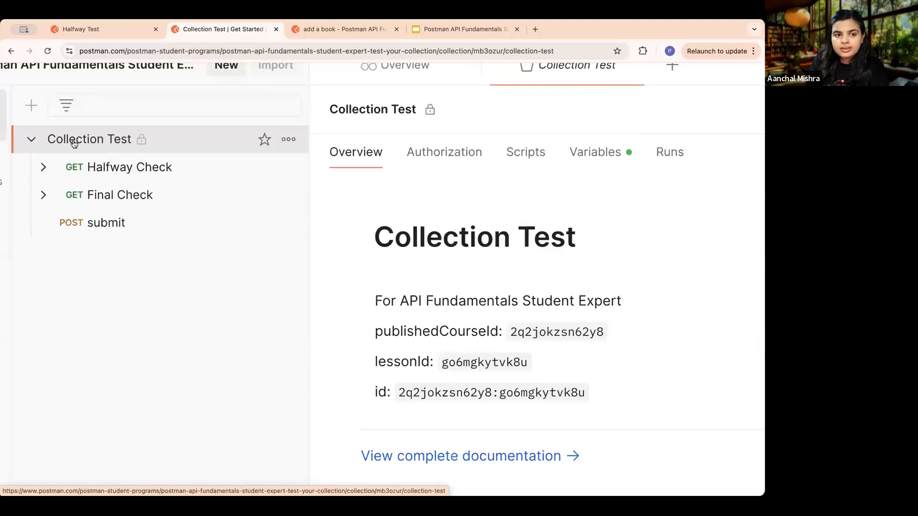
pyautogui.scroll(-2, 74, 144)
pyautogui.scroll(-3, 73, 144)
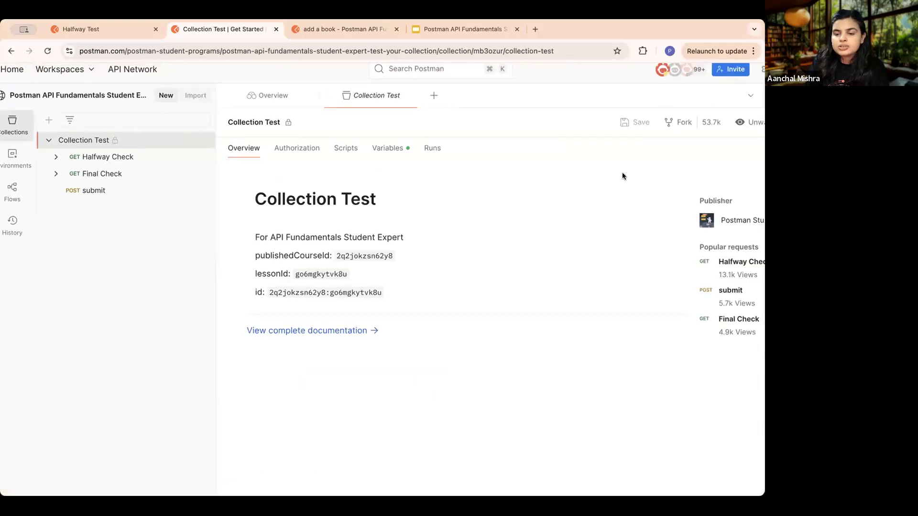
pyautogui.hscroll(2, 622, 172)
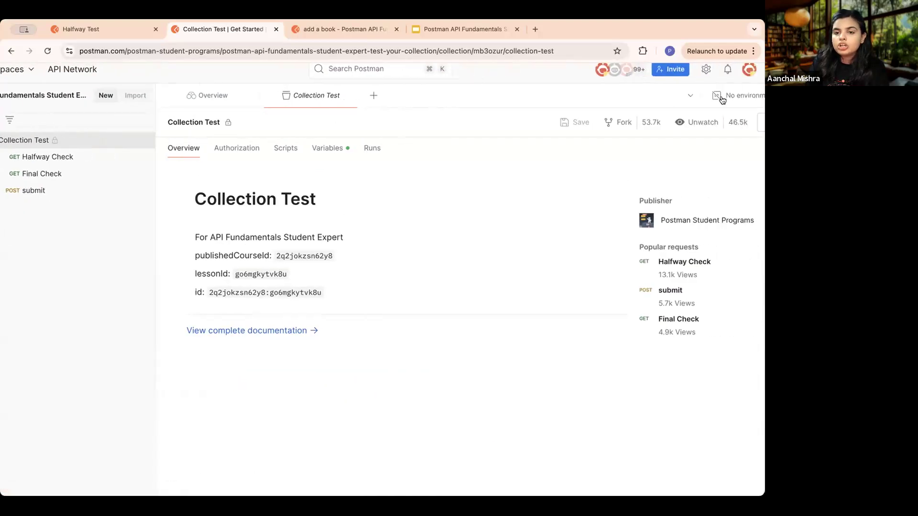
pyautogui.click(610, 126)
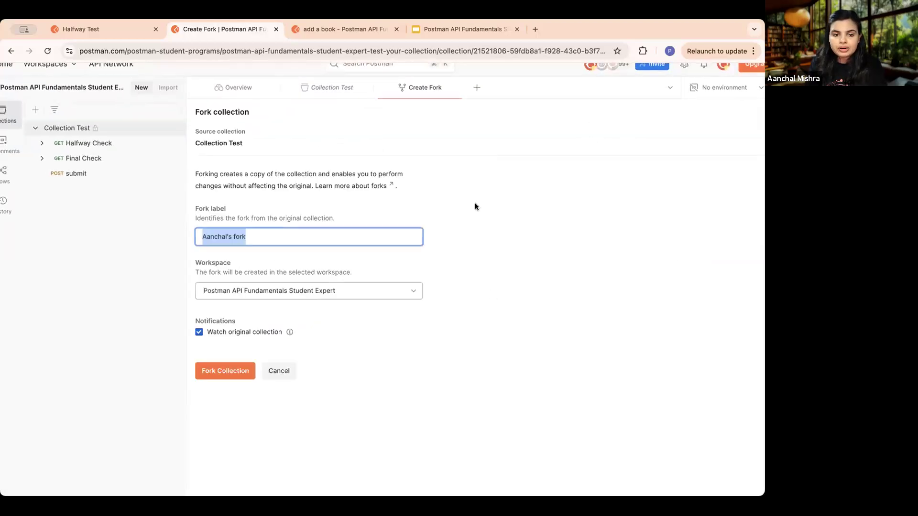
pyautogui.click(288, 271)
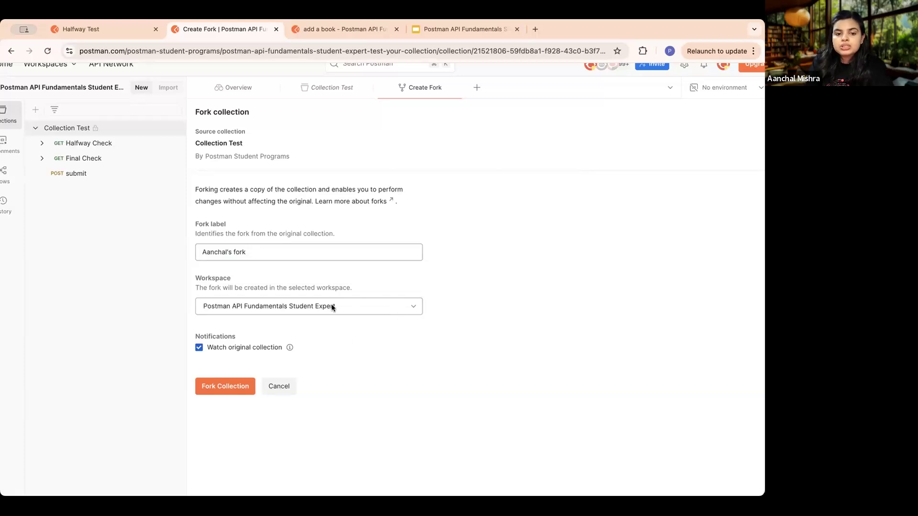
pyautogui.click(396, 308)
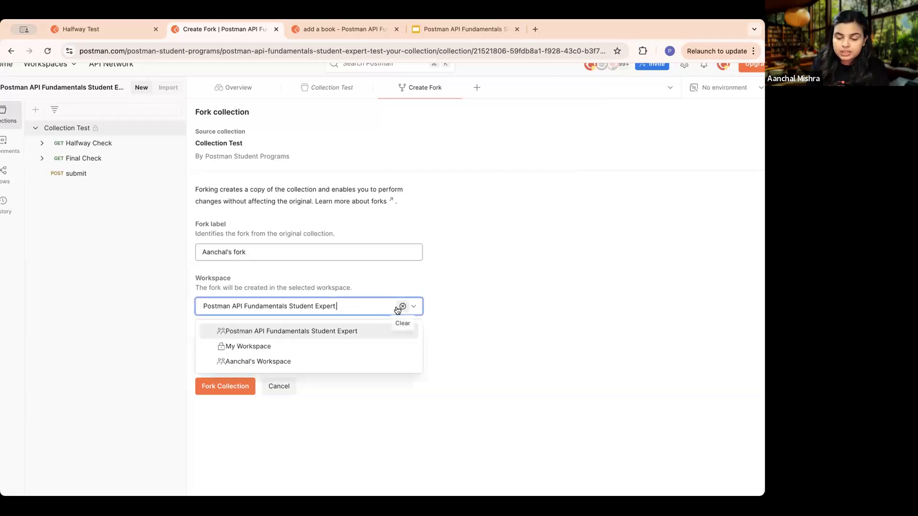
pyautogui.click(518, 285)
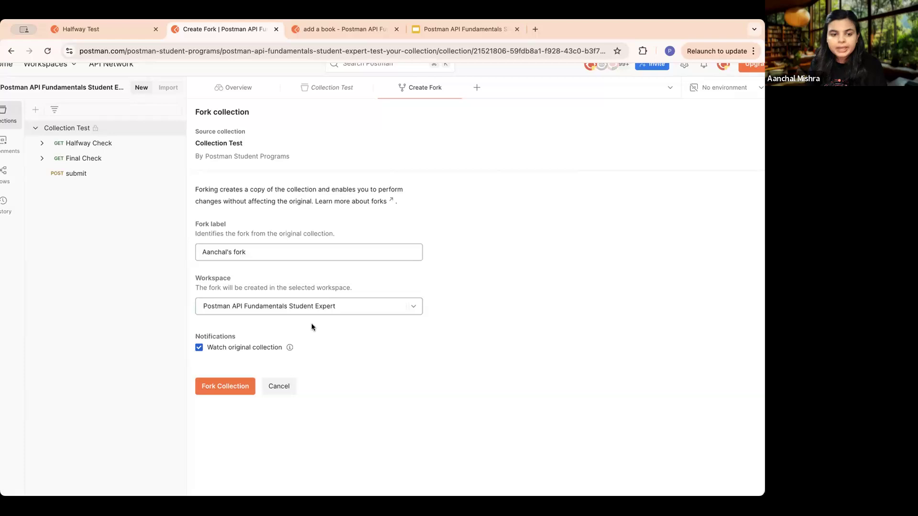
pyautogui.click(225, 385)
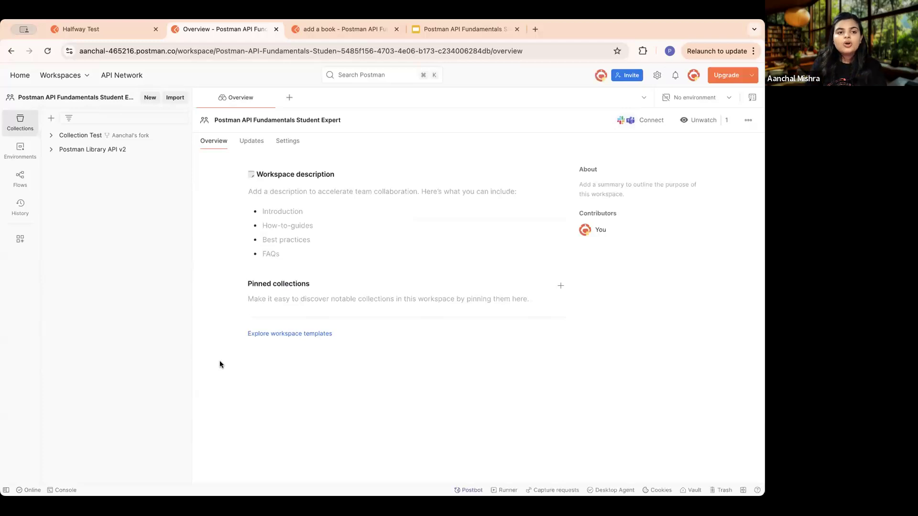
pyautogui.click(81, 29)
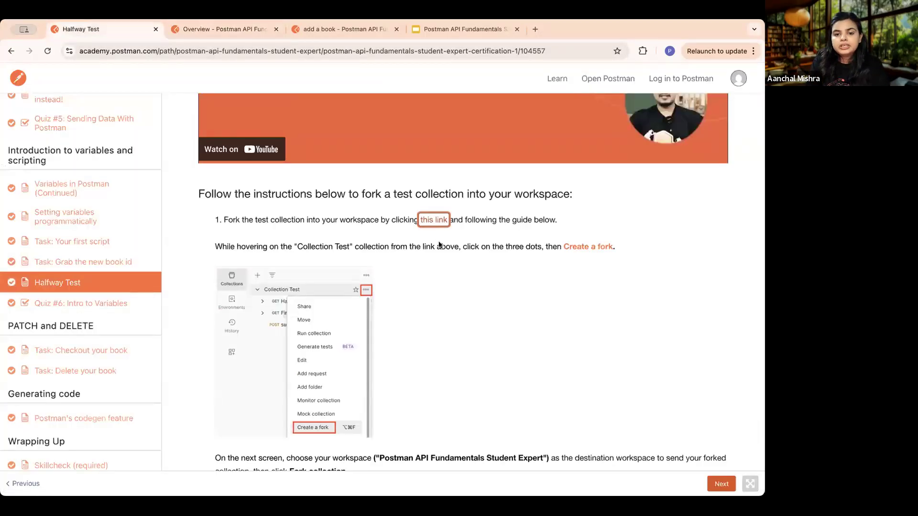
pyautogui.click(431, 221)
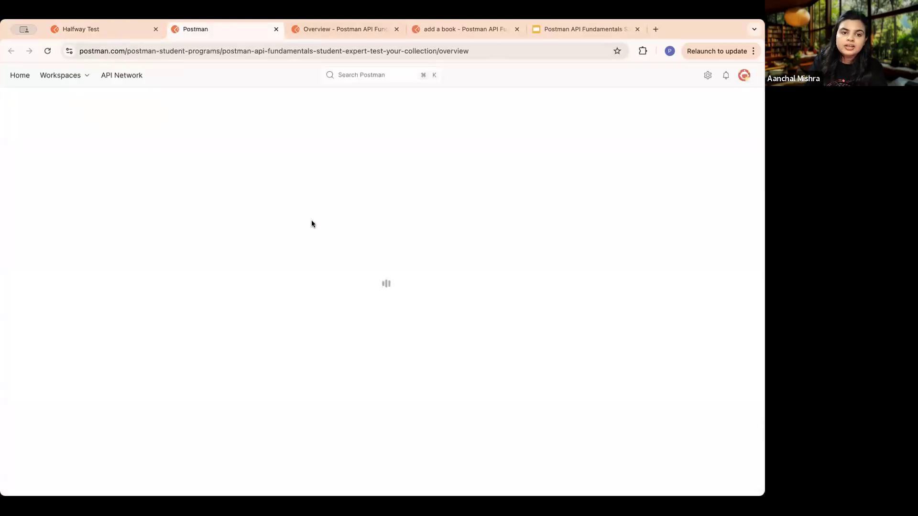
pyautogui.click(83, 137)
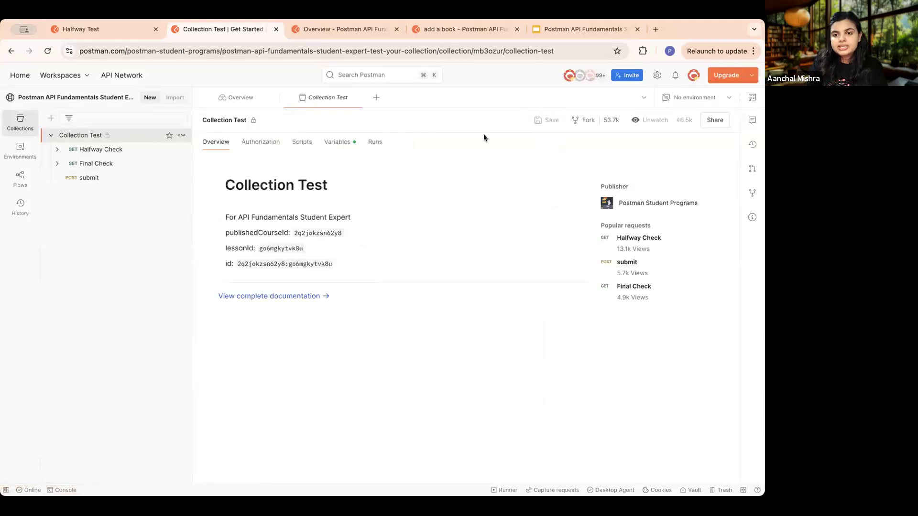
pyautogui.click(582, 128)
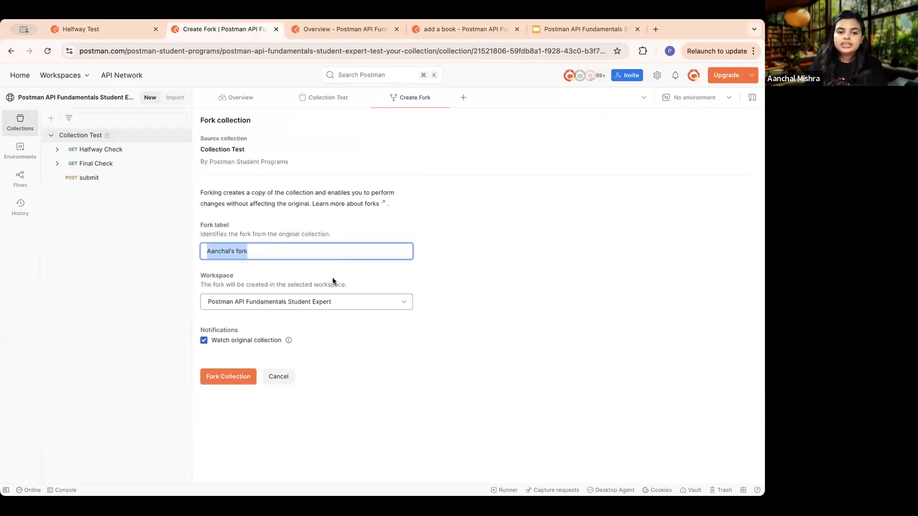
pyautogui.click(275, 29)
# - Expand the Postman Library API v2 collection and the forked Collection Test in the workspace to view their requests
pyautogui.click(240, 29)
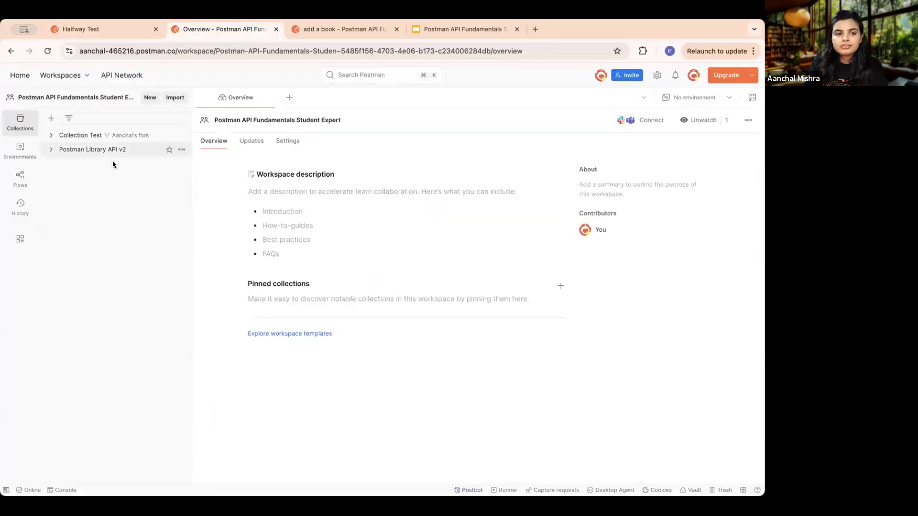
pyautogui.scroll(5, 90, 132)
pyautogui.hscroll(-4, 91, 132)
pyautogui.scroll(2, 90, 132)
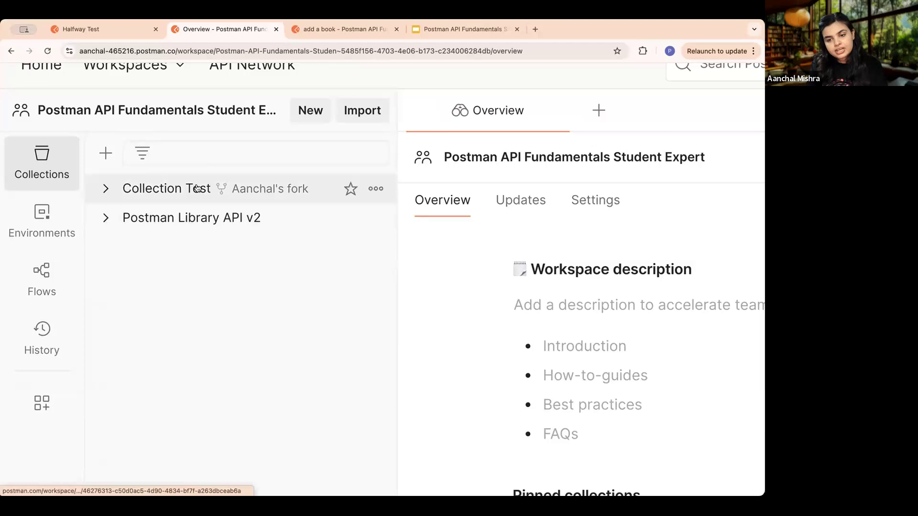
pyautogui.click(189, 218)
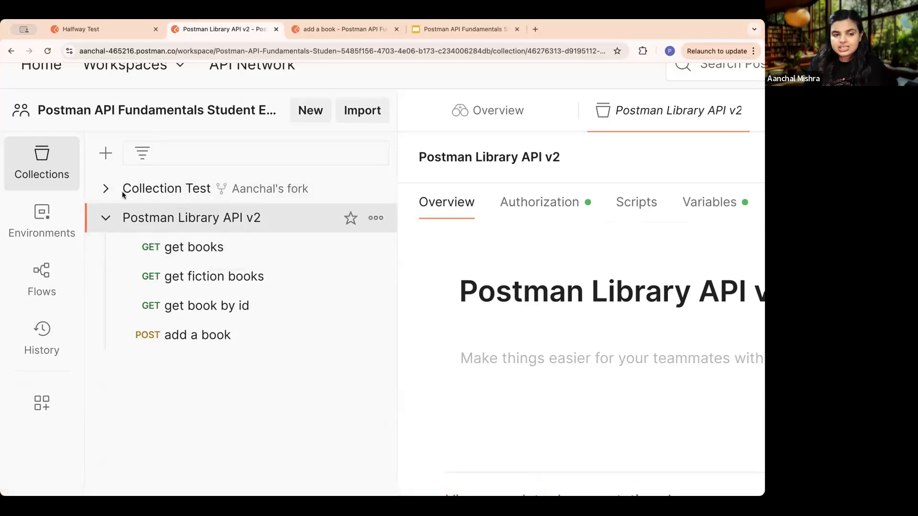
pyautogui.click(179, 192)
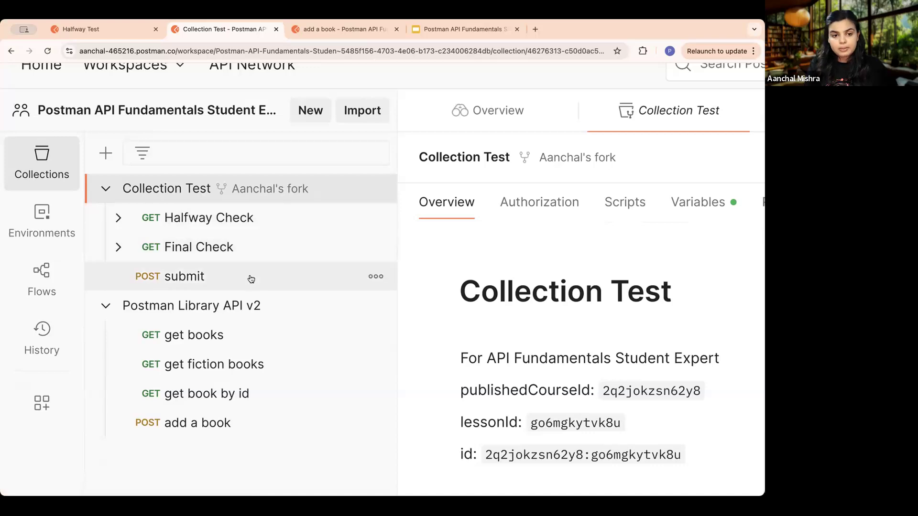
pyautogui.scroll(-2, 251, 279)
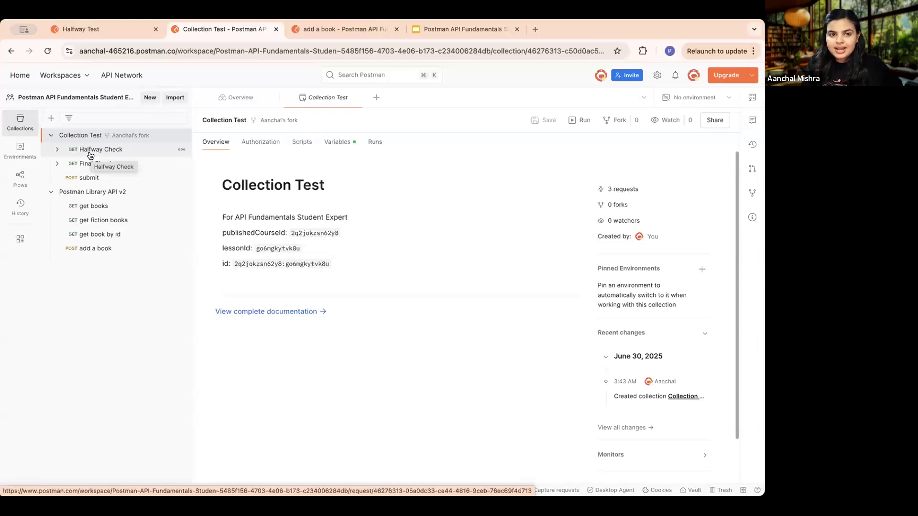
# - Read the Halfway Test lesson's instructions on getting the collection's API link and setting the submission variable
pyautogui.click(90, 28)
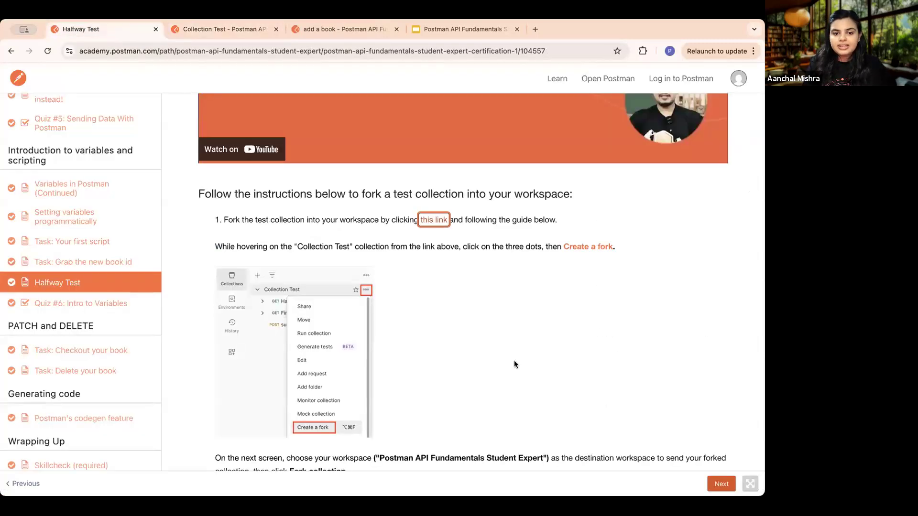
pyautogui.scroll(-10, 514, 360)
pyautogui.scroll(3, 514, 363)
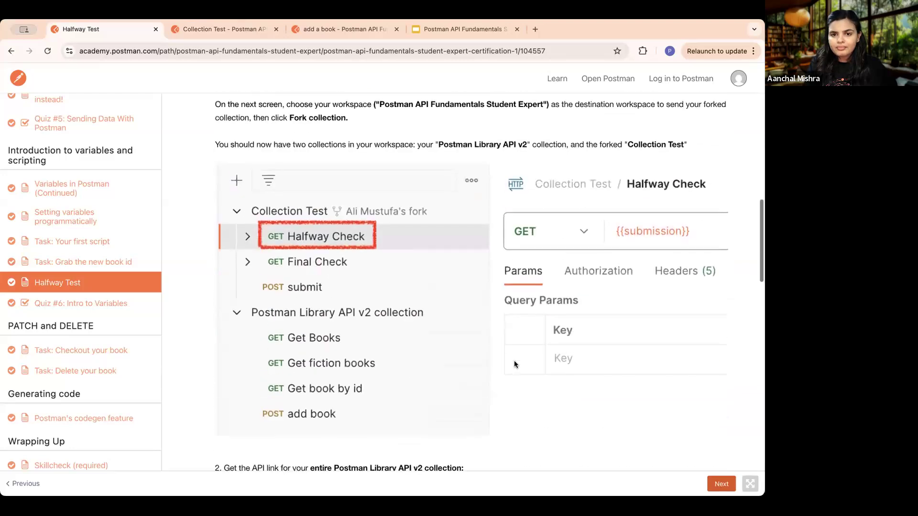
pyautogui.scroll(-5, 577, 271)
pyautogui.scroll(2, 578, 270)
pyautogui.scroll(-4, 577, 270)
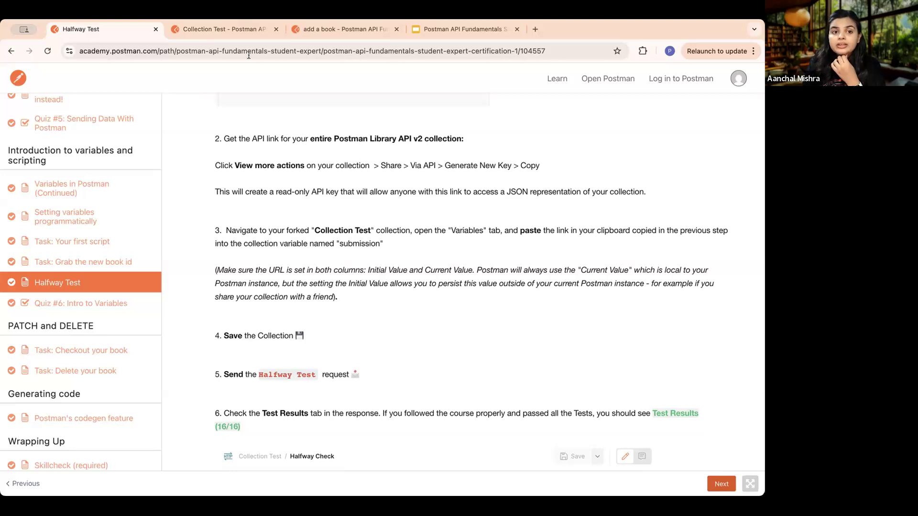
# - Share the Postman Library API v2 collection via API, generating a new collection access key and copying the link
pyautogui.click(240, 28)
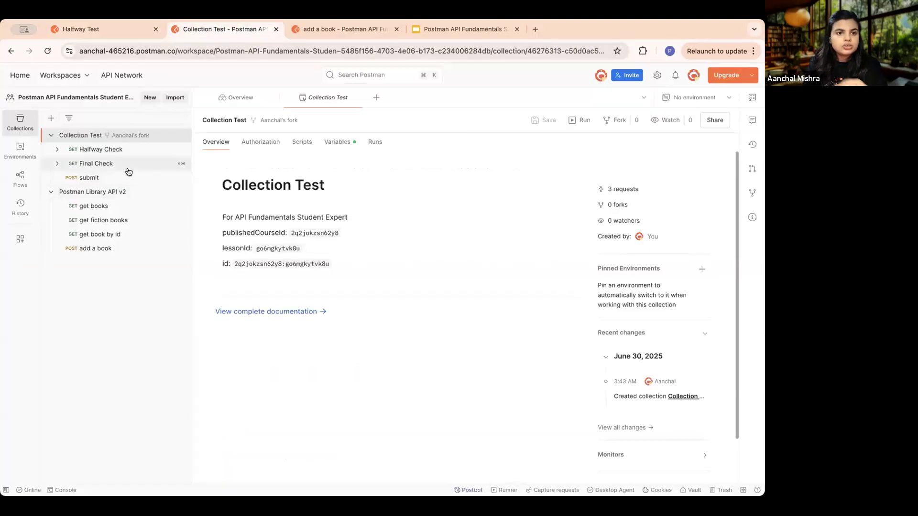
pyautogui.scroll(5, 125, 198)
pyautogui.hscroll(-2, 126, 198)
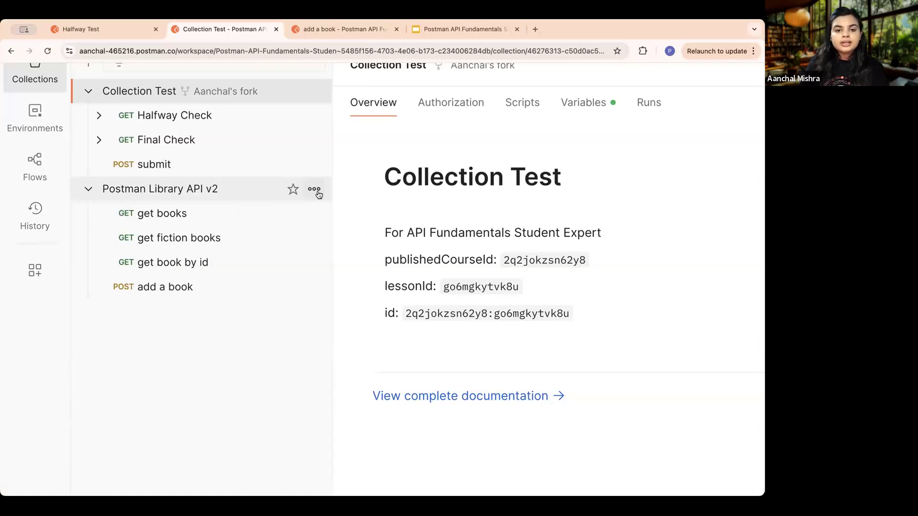
pyautogui.click(314, 191)
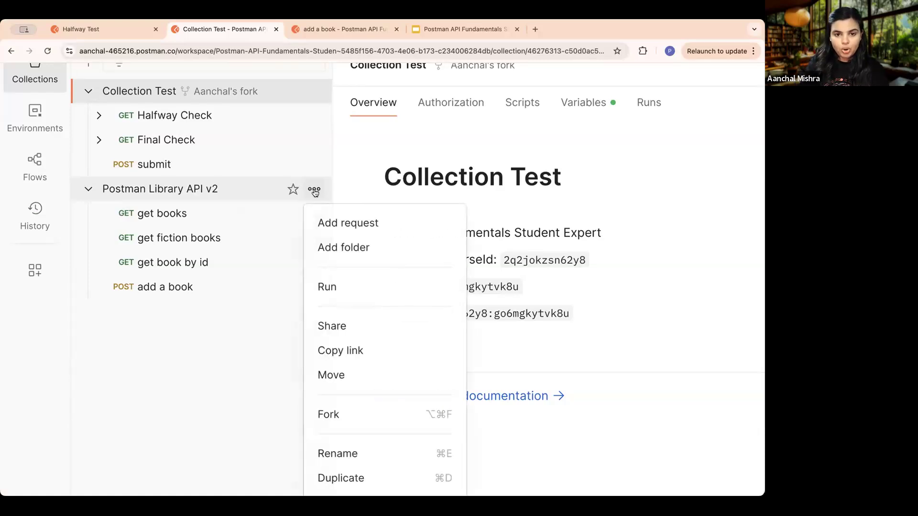
pyautogui.click(337, 326)
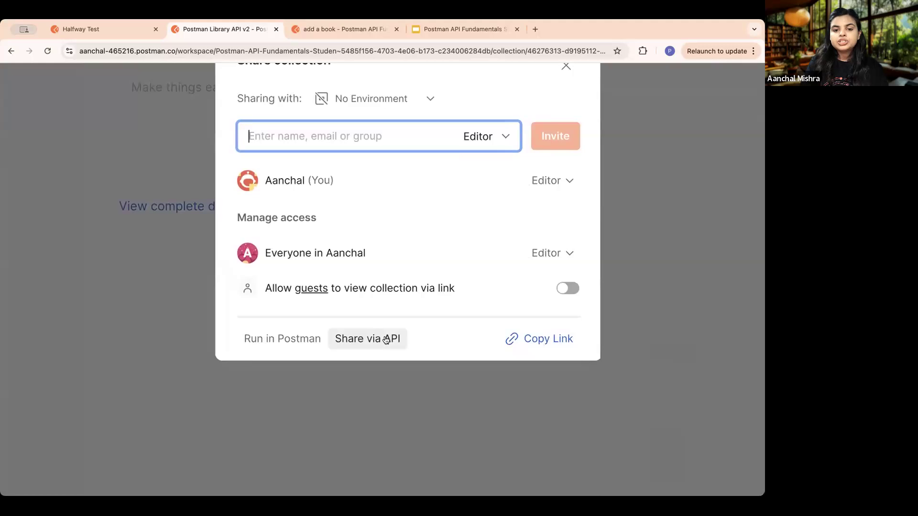
pyautogui.click(386, 339)
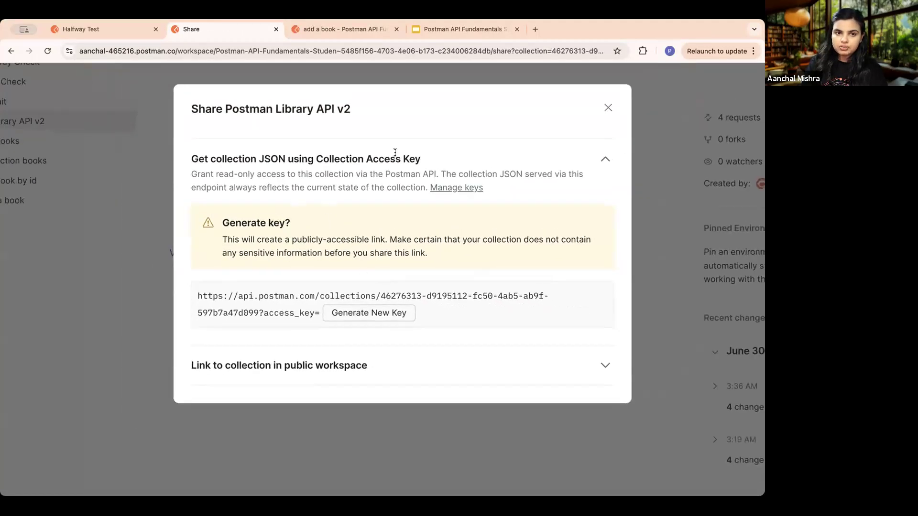
pyautogui.click(374, 314)
pyautogui.click(598, 298)
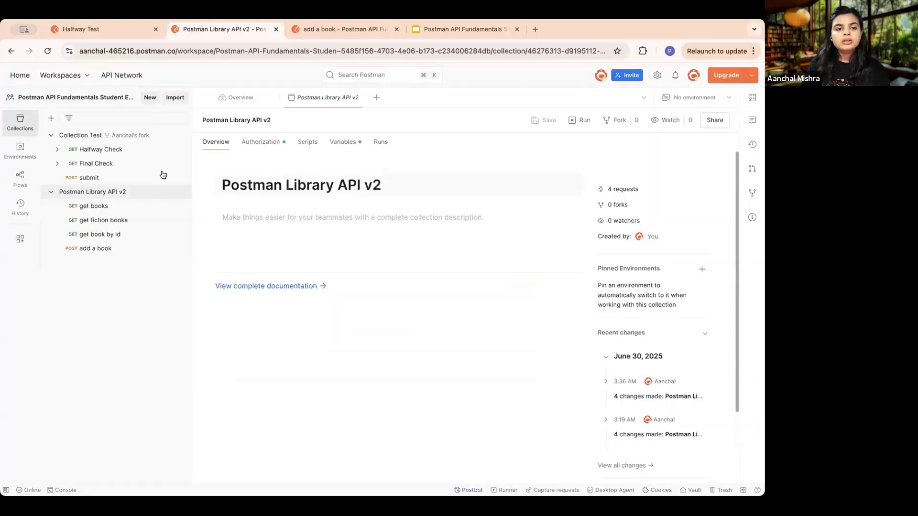
# - Reopen the API sharing options of the Postman Library API v2 collection and copy its collection JSON link again
pyautogui.click(101, 150)
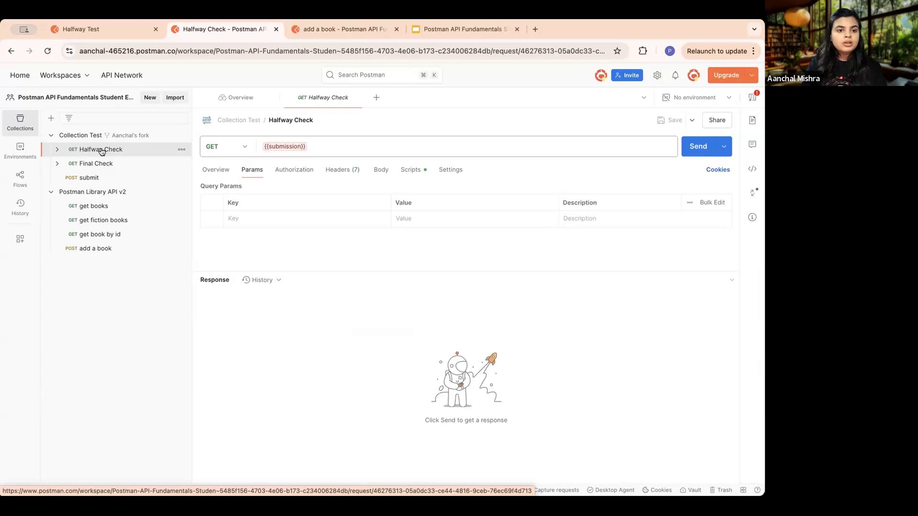
pyautogui.click(181, 192)
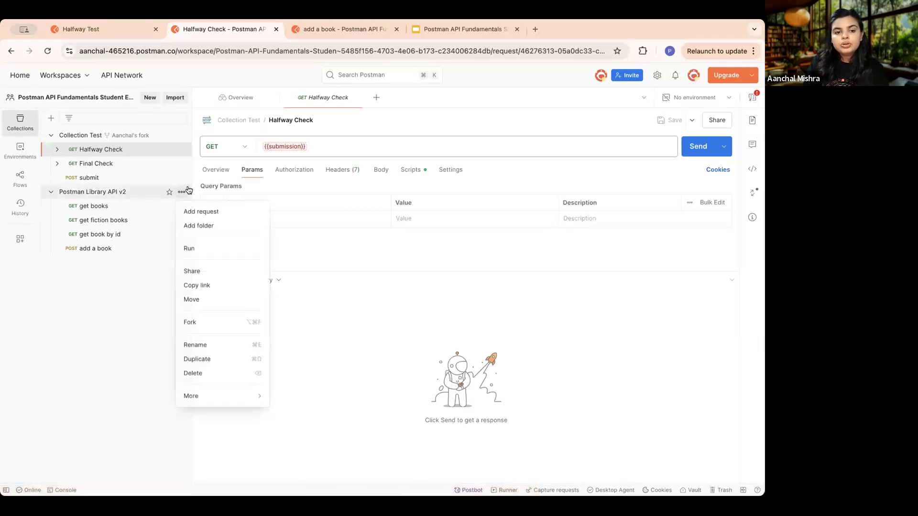
pyautogui.click(222, 277)
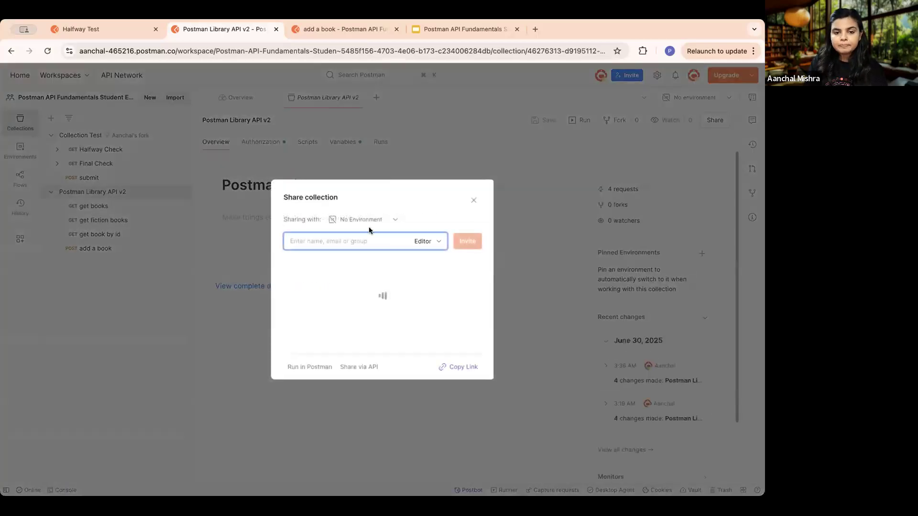
pyautogui.click(352, 363)
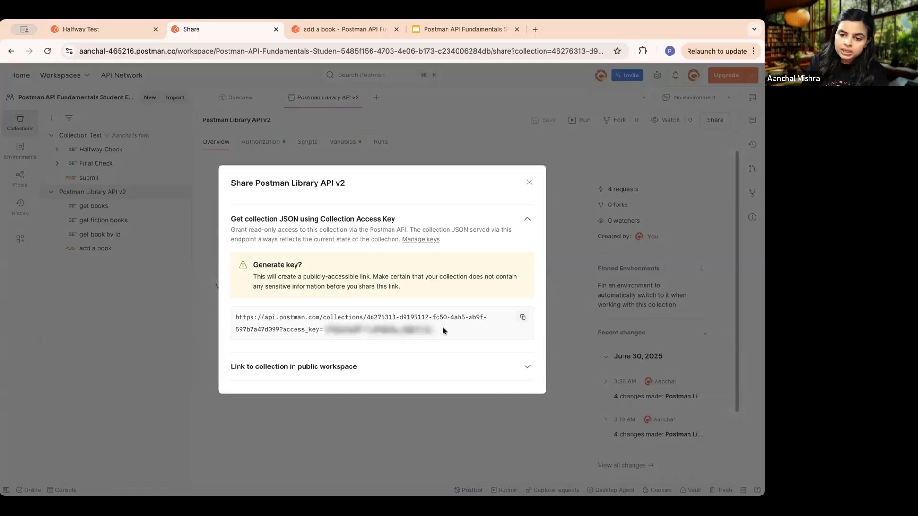
pyautogui.click(521, 320)
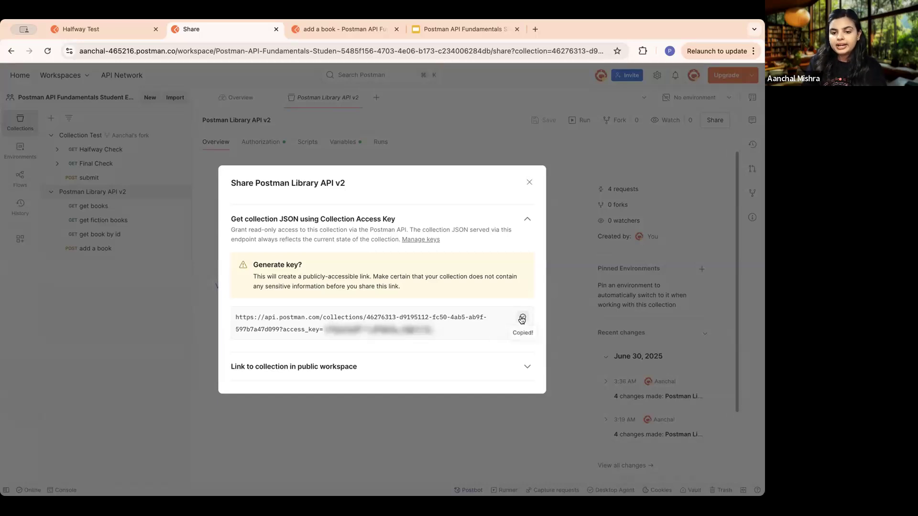
pyautogui.click(529, 182)
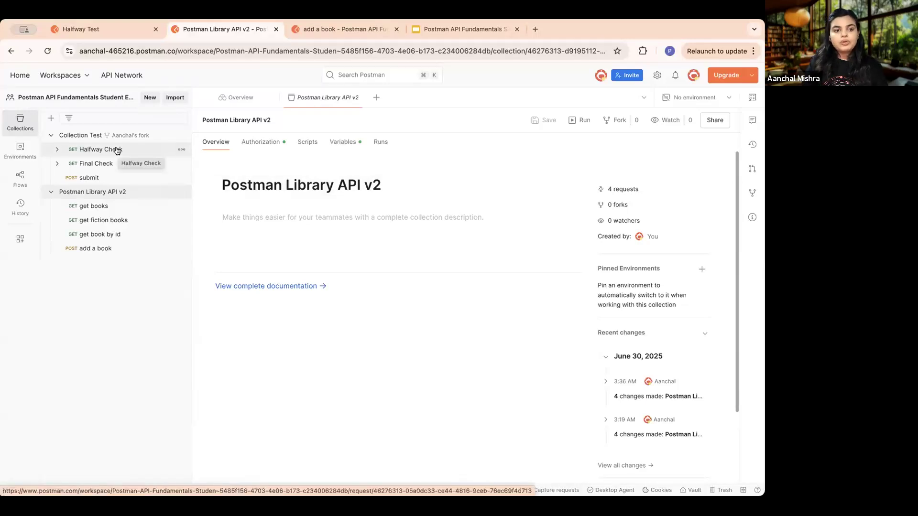
# - Open the Halfway Check request in the forked Collection Test collection
pyautogui.scroll(5, 117, 151)
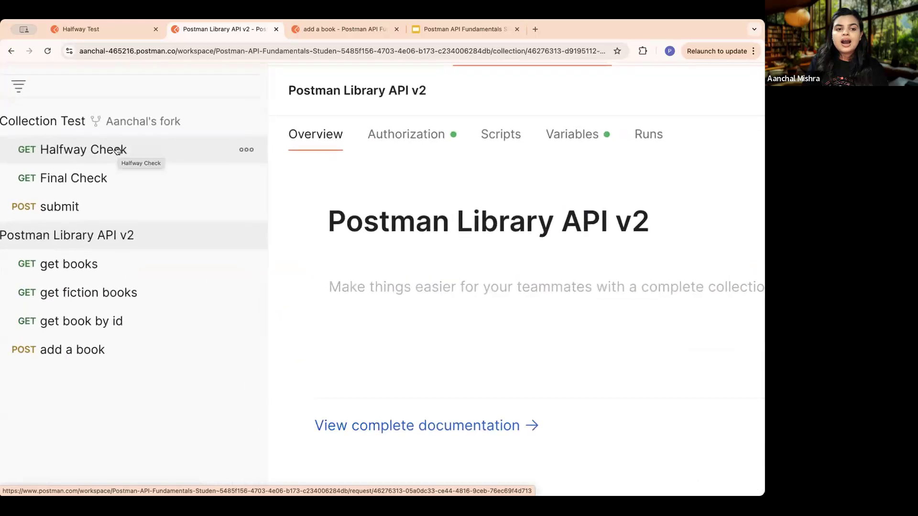
pyautogui.hscroll(-2, 117, 152)
pyautogui.click(157, 150)
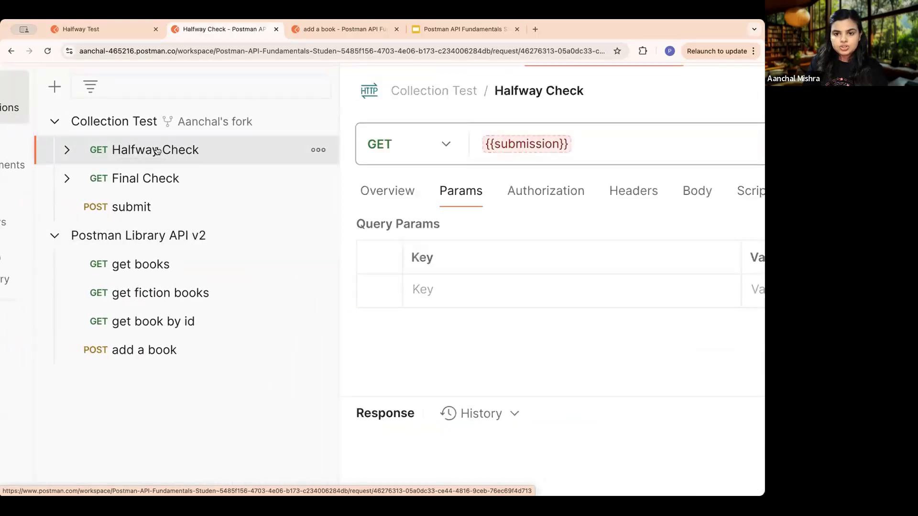
# - Check the submission variable in the Halfway Check URL and open the forked Collection Test collection's variables
pyautogui.scroll(-5, 157, 150)
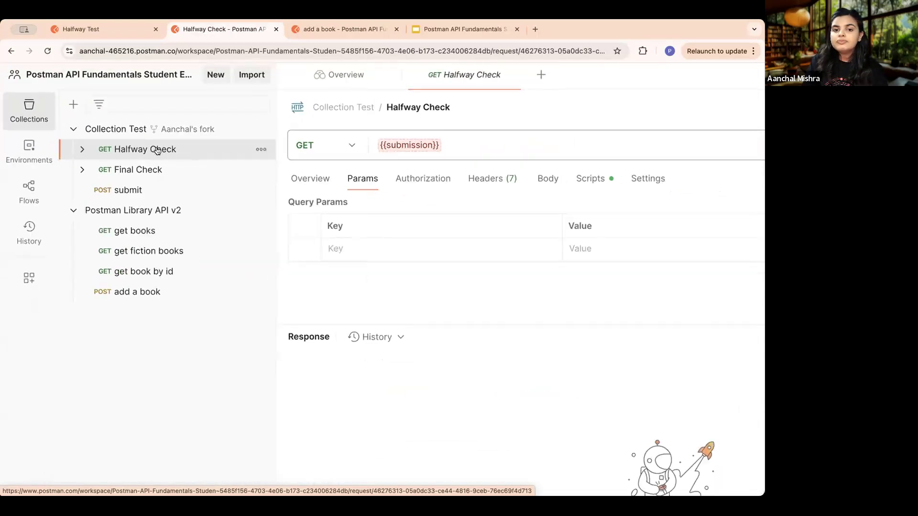
pyautogui.moveTo(420, 145)
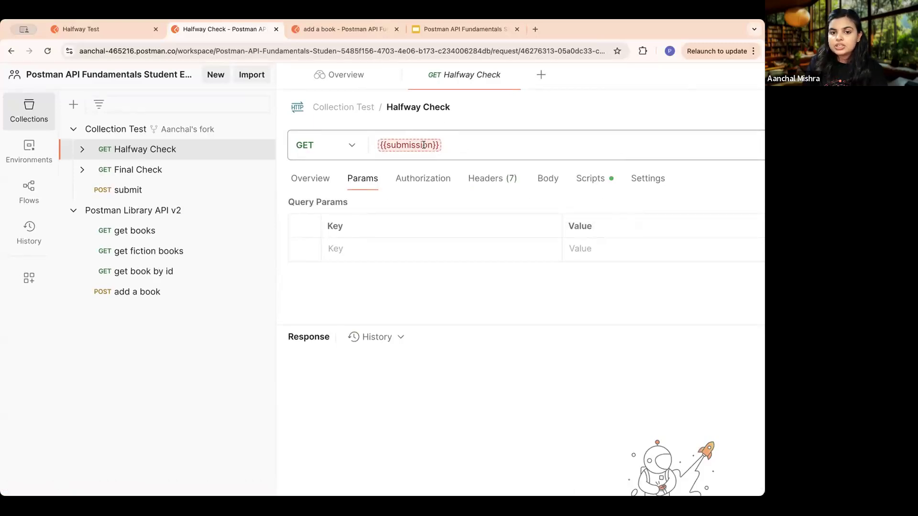
pyautogui.scroll(-2, 415, 144)
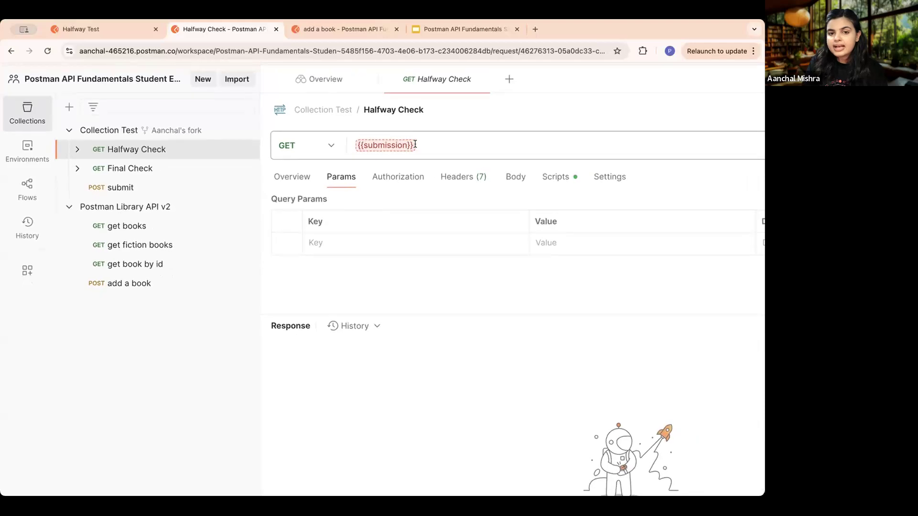
pyautogui.click(386, 141)
pyautogui.click(384, 274)
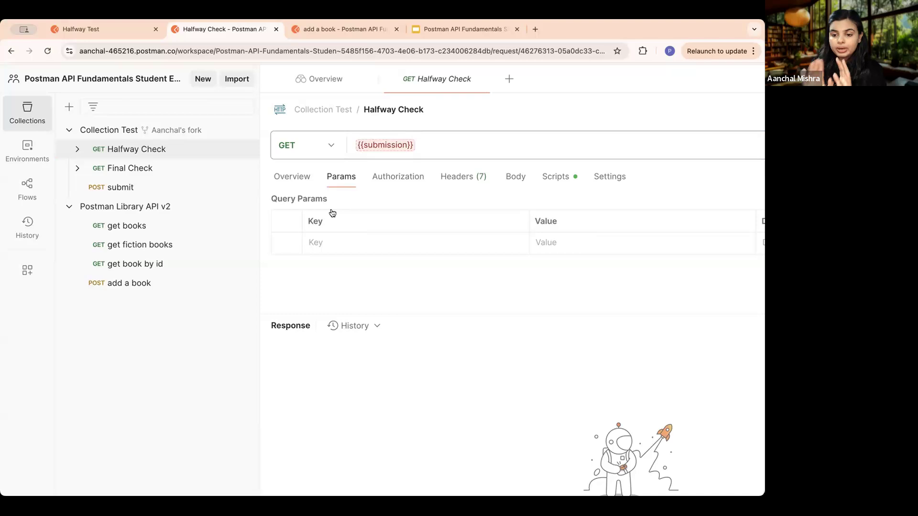
pyautogui.click(114, 134)
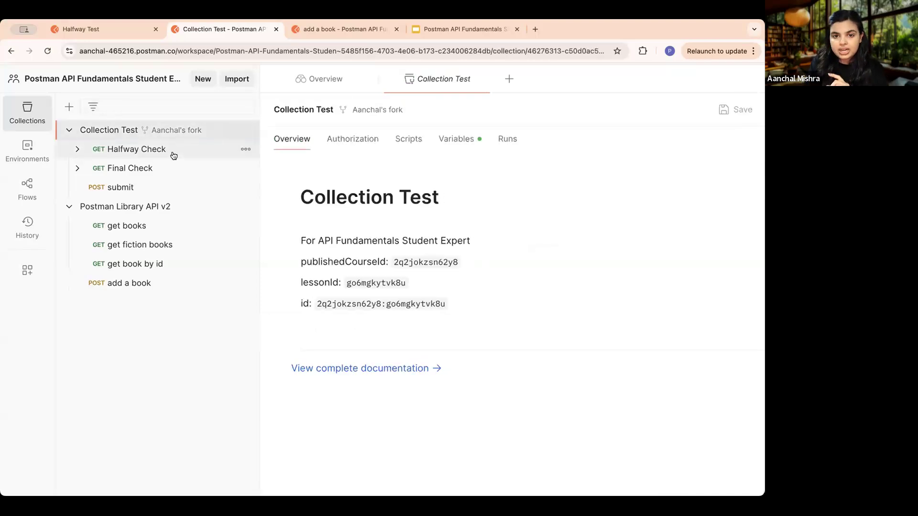
pyautogui.click(464, 140)
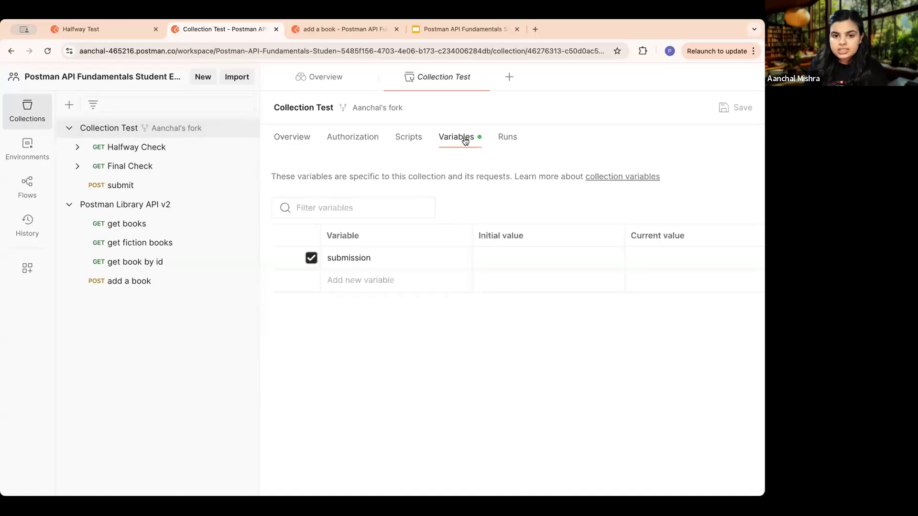
pyautogui.hscroll(2, 335, 234)
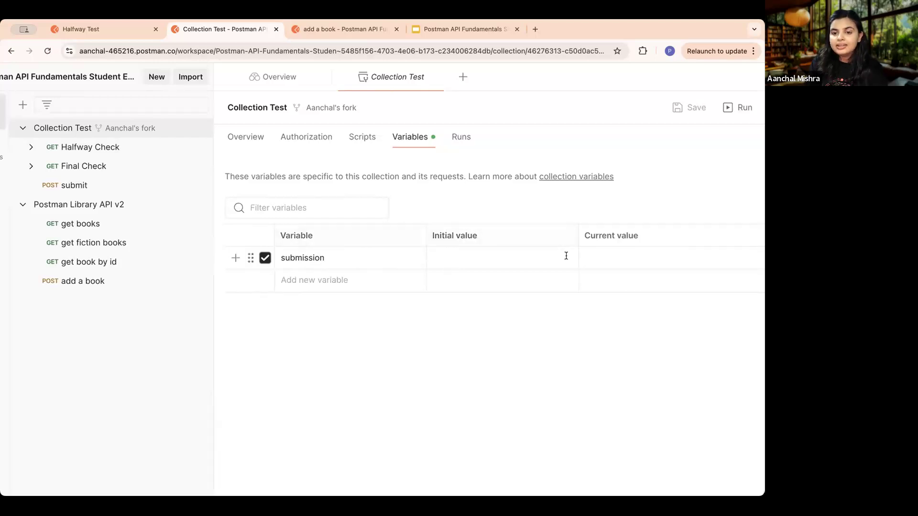
# - Paste the copied collection API link with its access key as submission's initial and current values, and save Collection Test
pyautogui.hscroll(2, 564, 257)
pyautogui.click(435, 258)
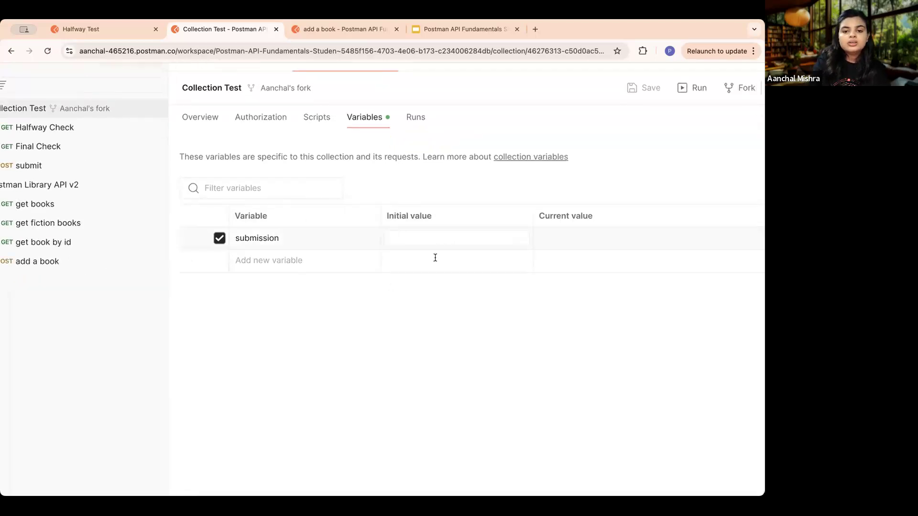
pyautogui.press('super+v')
pyautogui.click(590, 236)
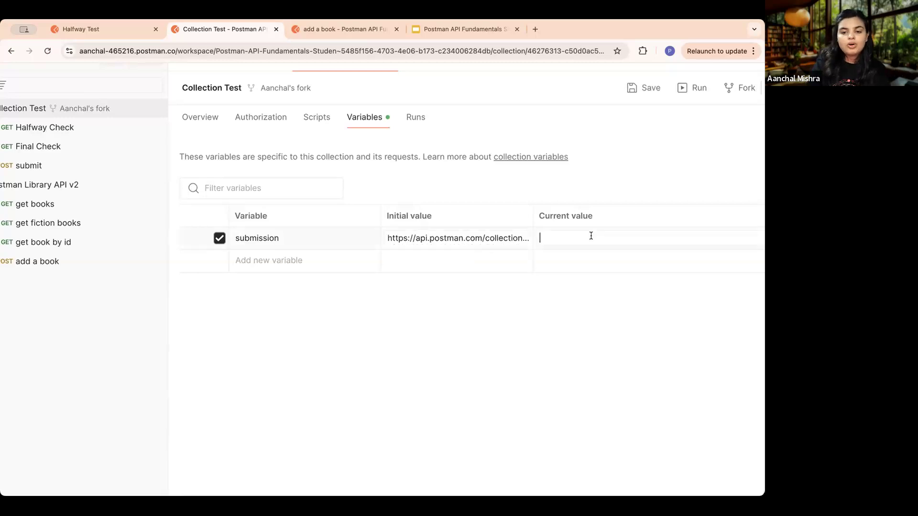
pyautogui.press('super+v')
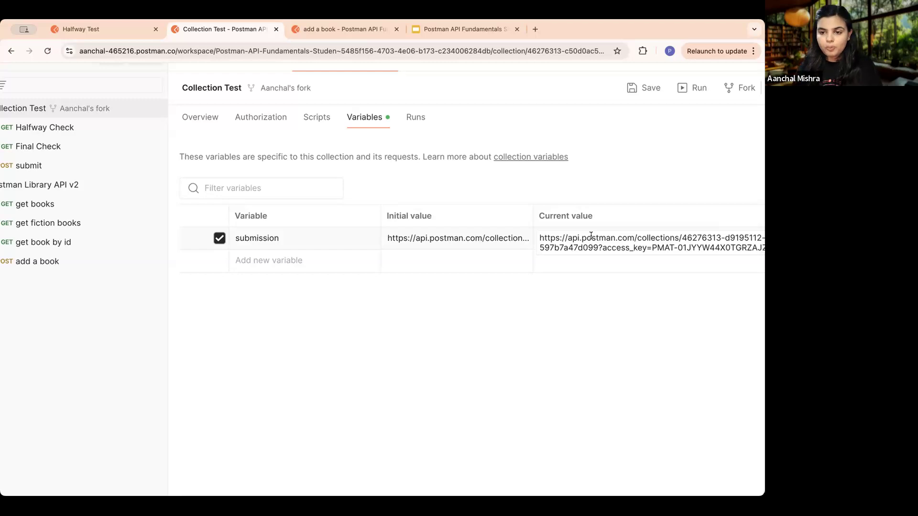
pyautogui.click(531, 297)
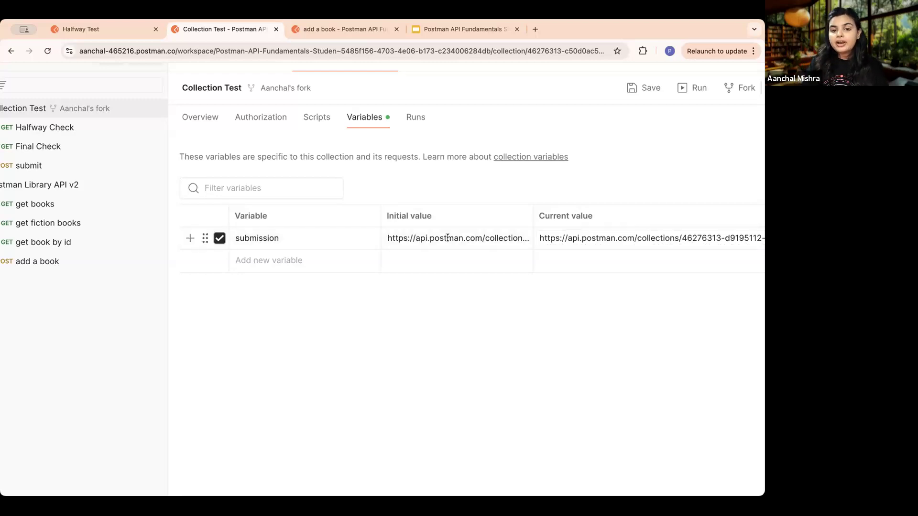
pyautogui.hscroll(2, 447, 238)
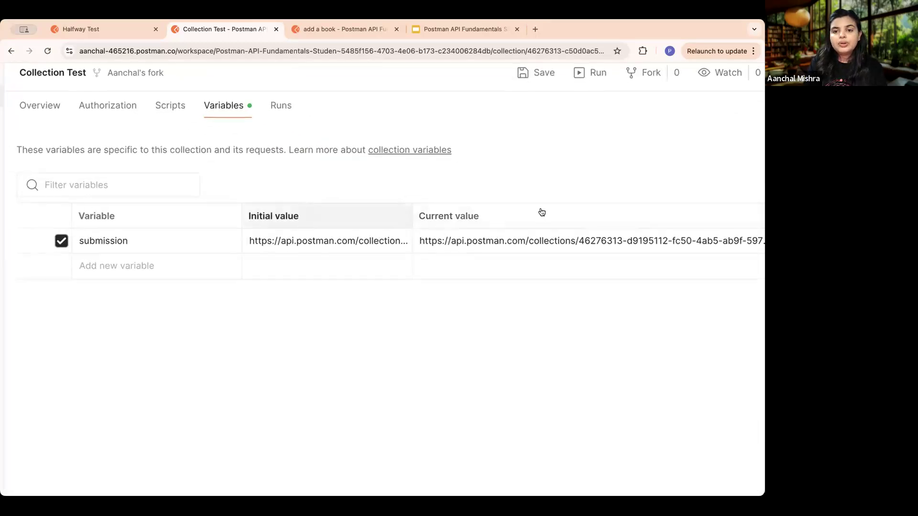
pyautogui.click(541, 74)
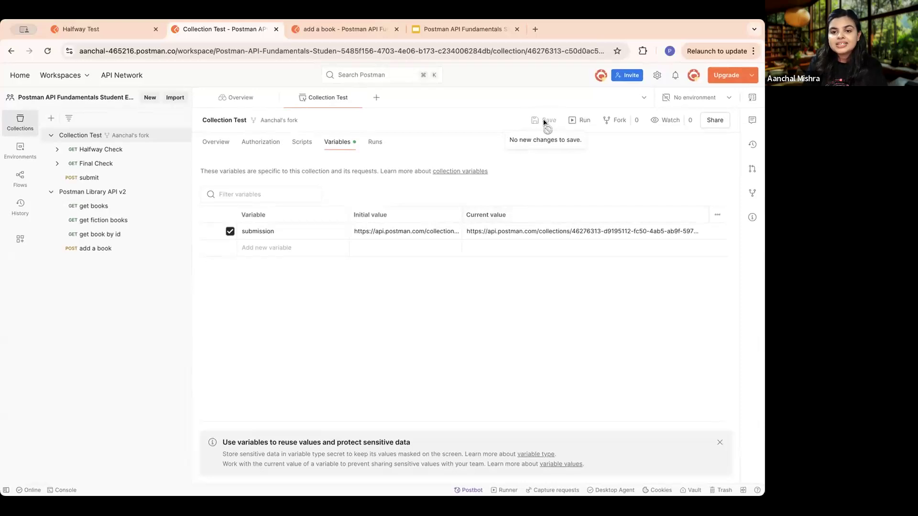
# - Send the Halfway Check request and look through the JSON response body
pyautogui.click(122, 150)
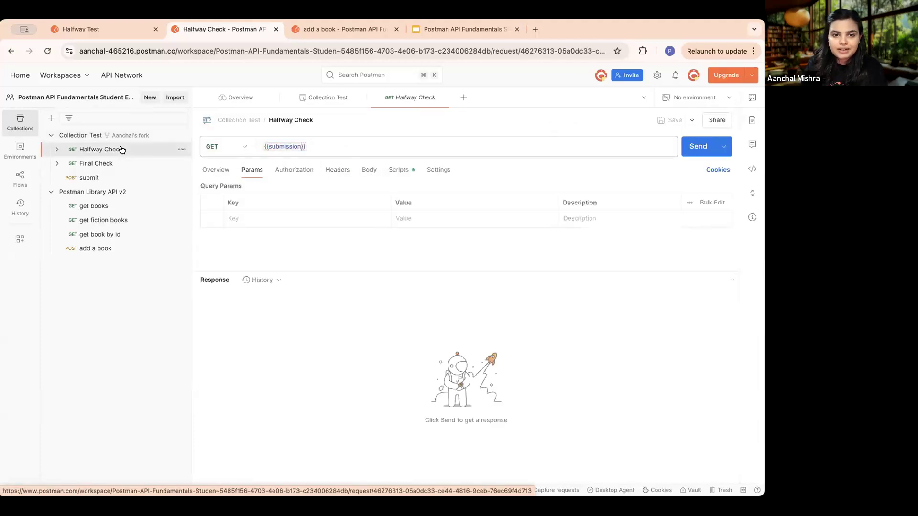
pyautogui.moveTo(288, 138)
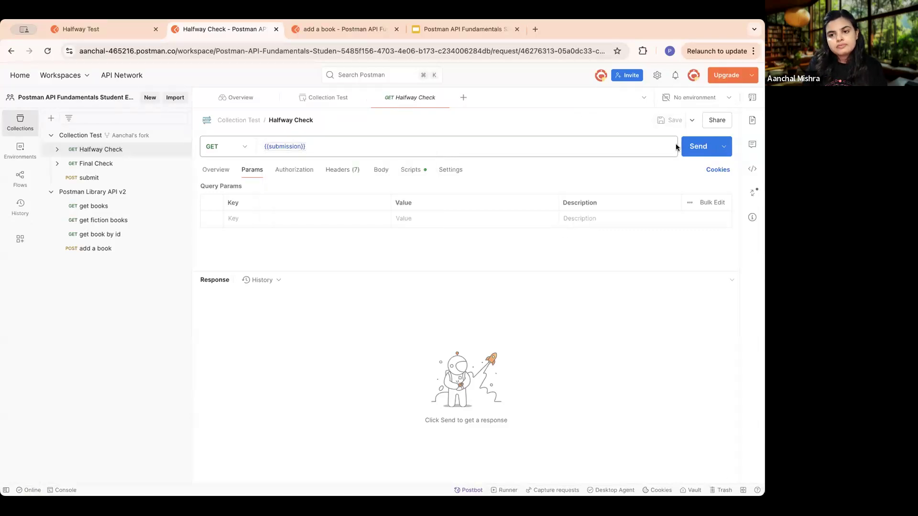
pyautogui.click(701, 150)
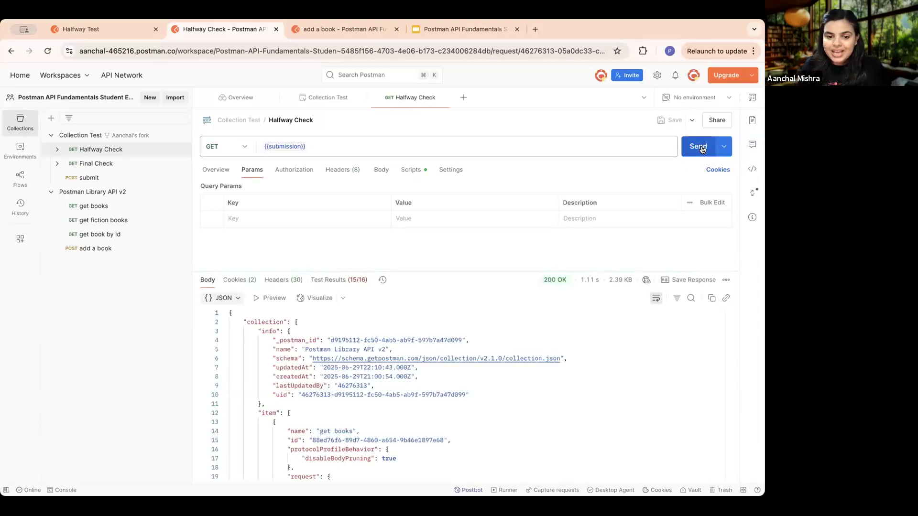
pyautogui.scroll(-10, 384, 359)
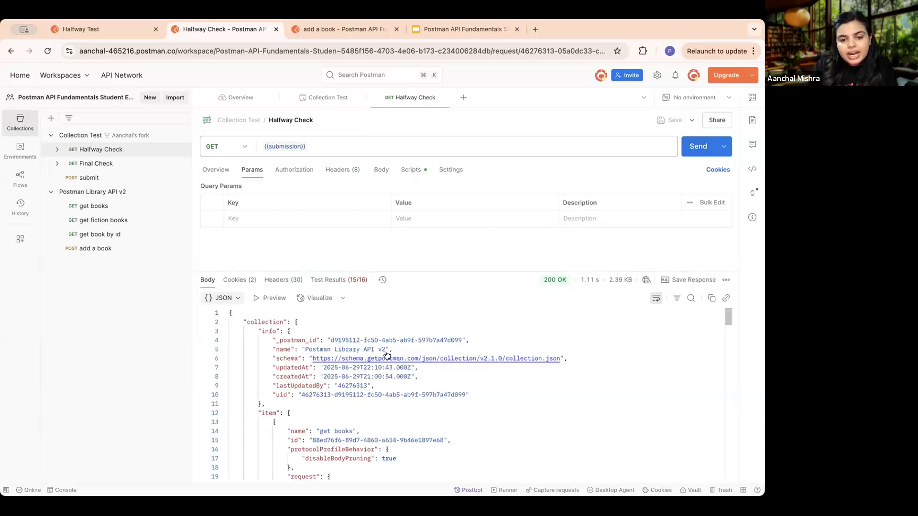
pyautogui.scroll(-8, 384, 359)
pyautogui.scroll(20, 384, 358)
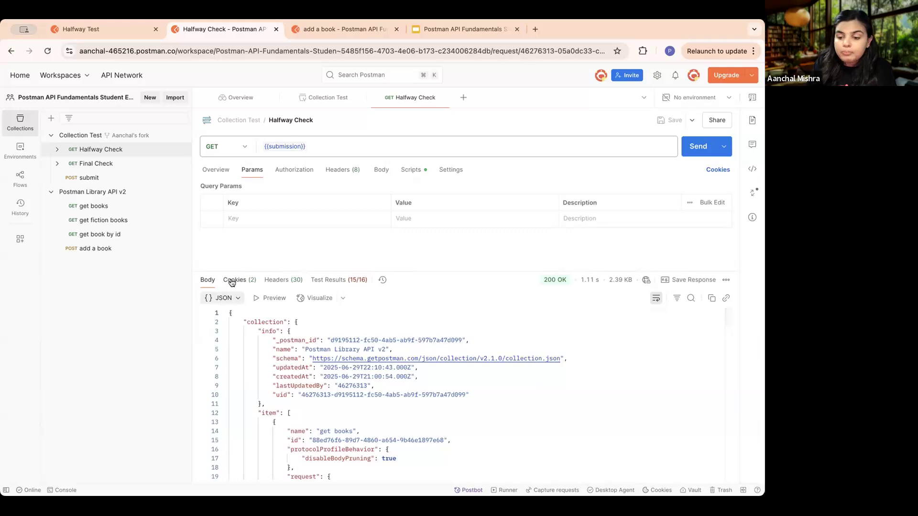
# - Examine the Halfway Check test results for each Postman Library API v2 request
pyautogui.scroll(5, 352, 286)
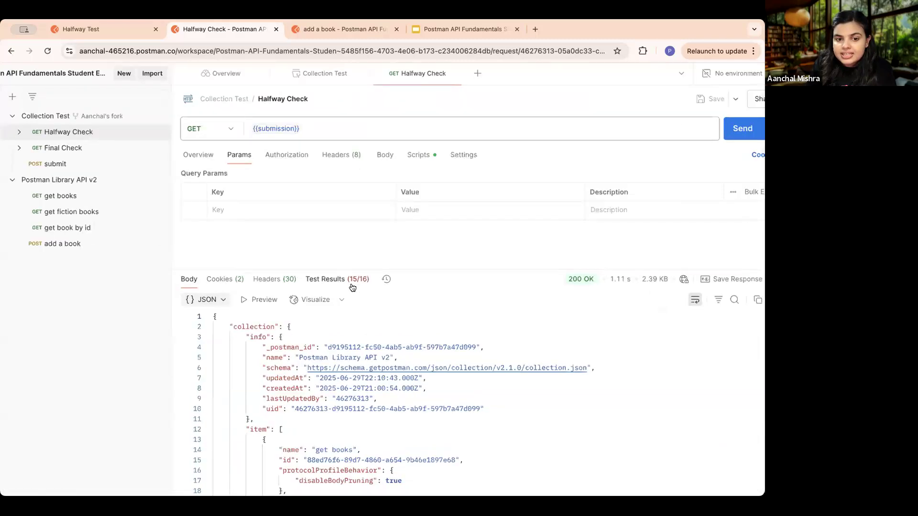
pyautogui.scroll(3, 327, 263)
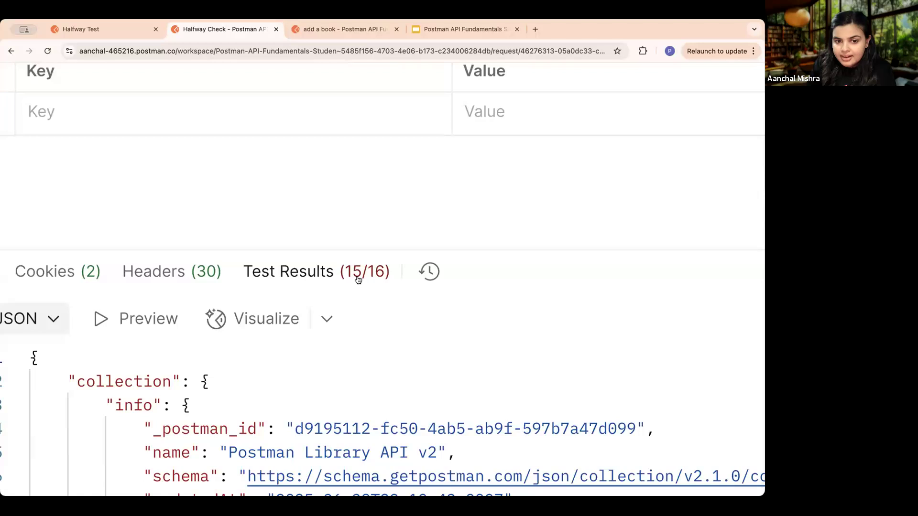
pyautogui.click(309, 281)
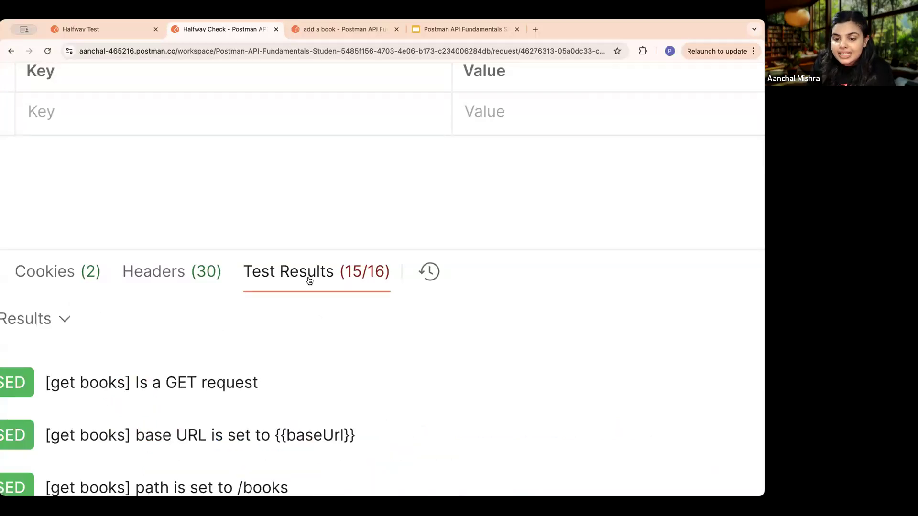
pyautogui.scroll(-8, 309, 280)
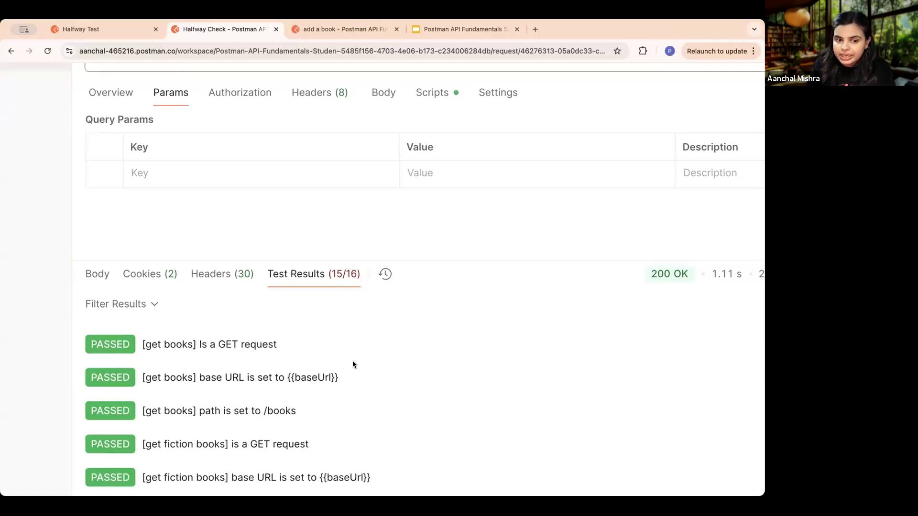
pyautogui.scroll(-4, 351, 367)
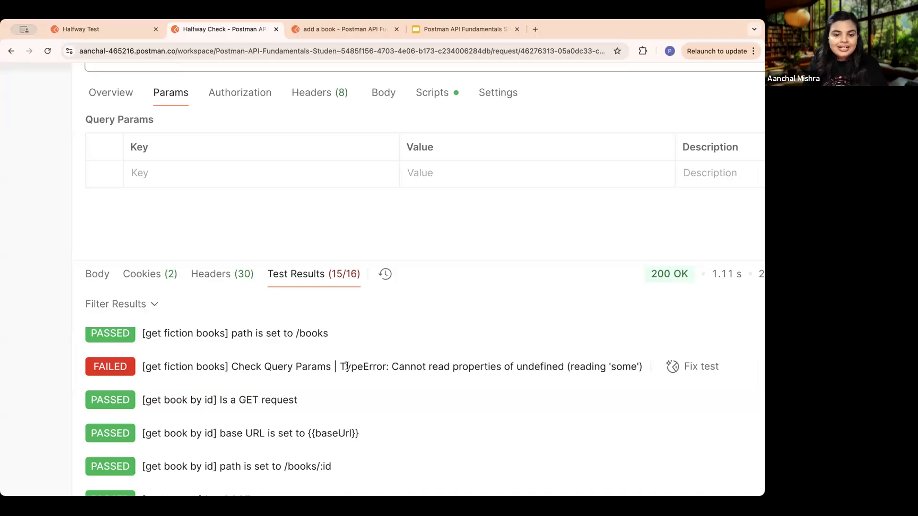
pyautogui.scroll(-2, 330, 362)
pyautogui.scroll(1, 330, 362)
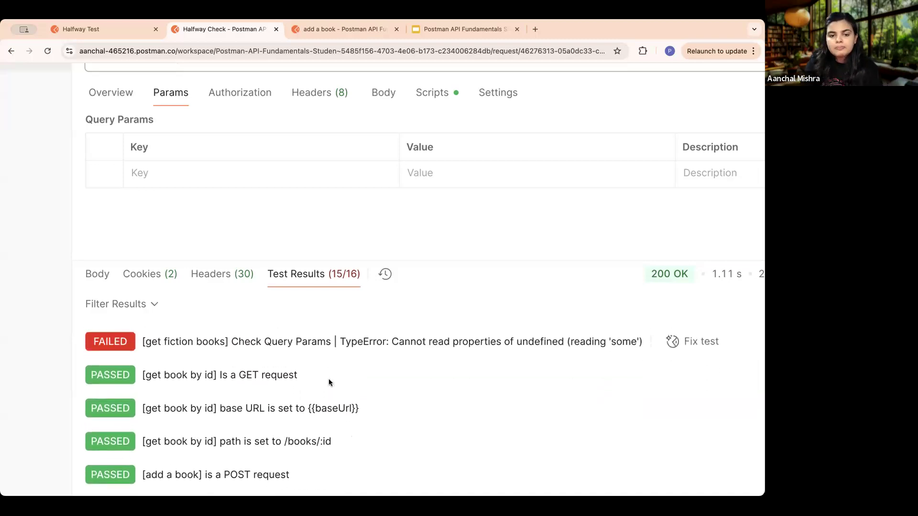
pyautogui.moveTo(420, 258); pyautogui.dragTo(419, 203)
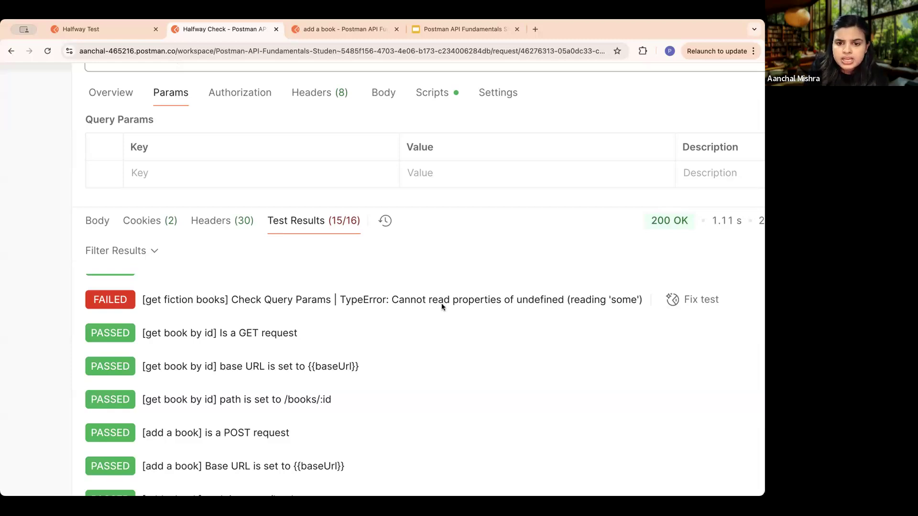
pyautogui.hscroll(3, 491, 304)
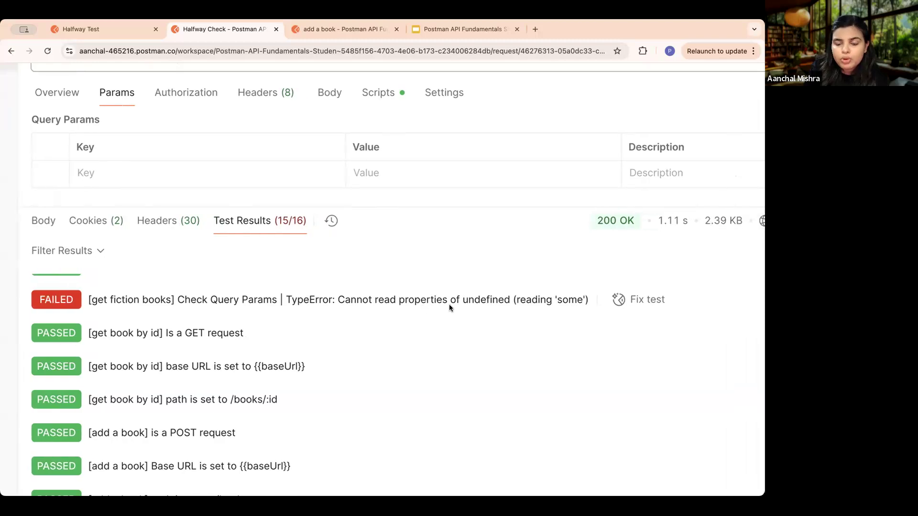
pyautogui.scroll(-5, 449, 306)
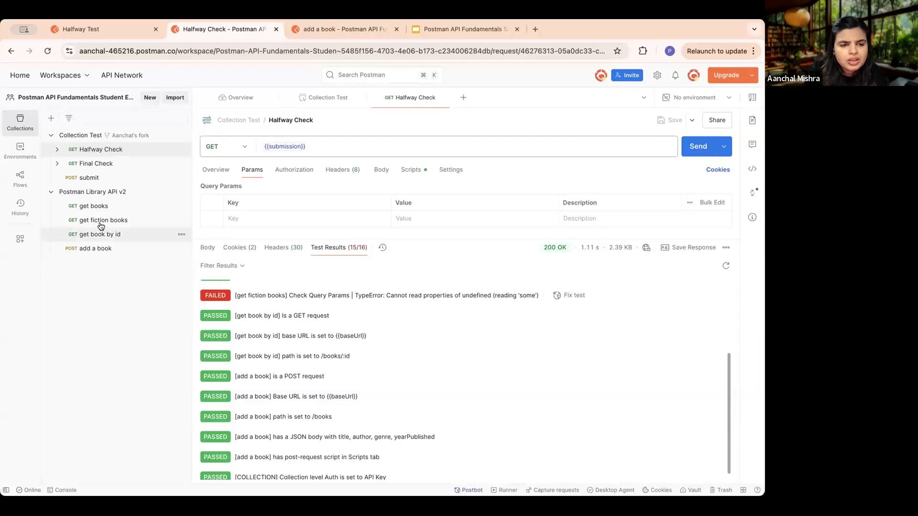
# - Inspect the get fiction books request's parameters, authorization and headers in Postman Library API v2
pyautogui.click(101, 221)
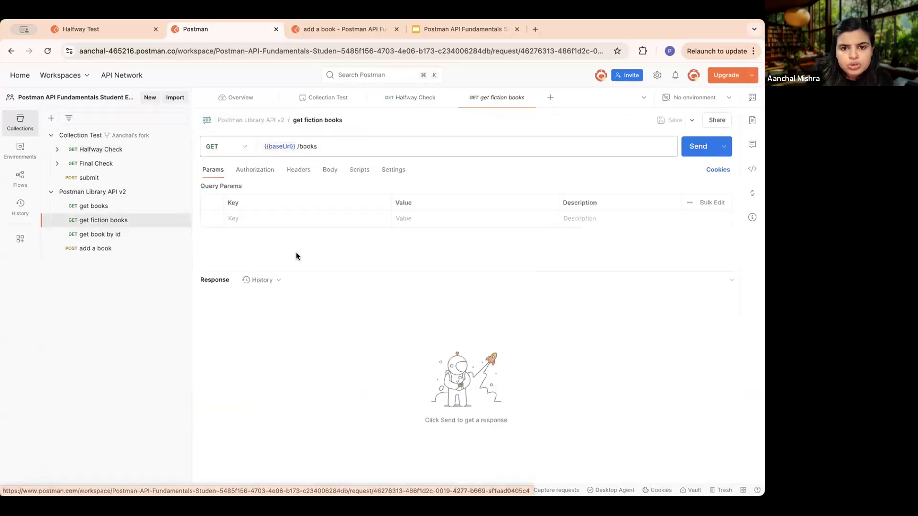
pyautogui.click(266, 172)
pyautogui.click(296, 171)
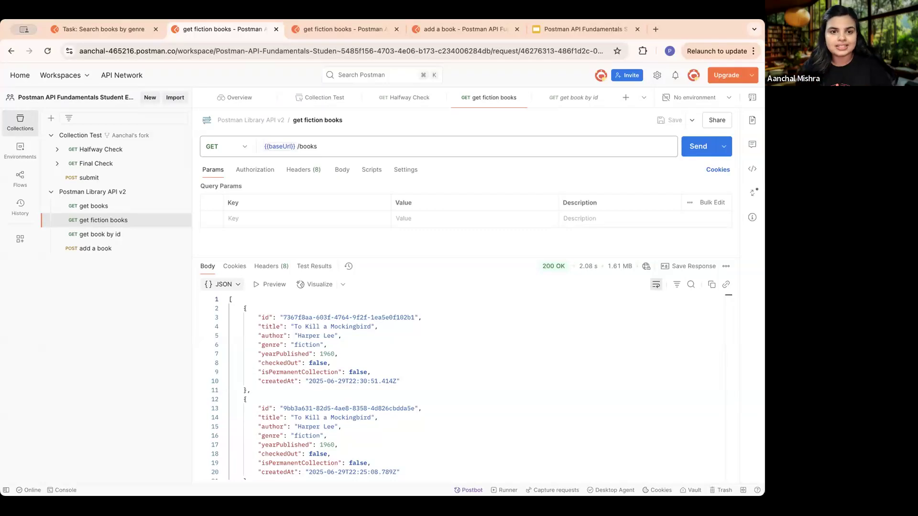
# - Reopen Halfway Check and read the Check Query Params test result for get fiction books
pyautogui.click(104, 151)
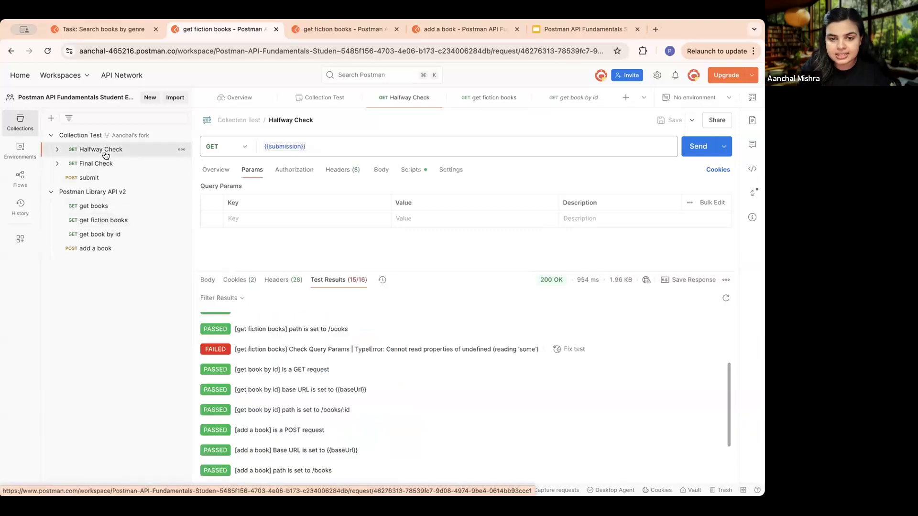
pyautogui.scroll(-3, 374, 354)
pyautogui.scroll(2, 377, 335)
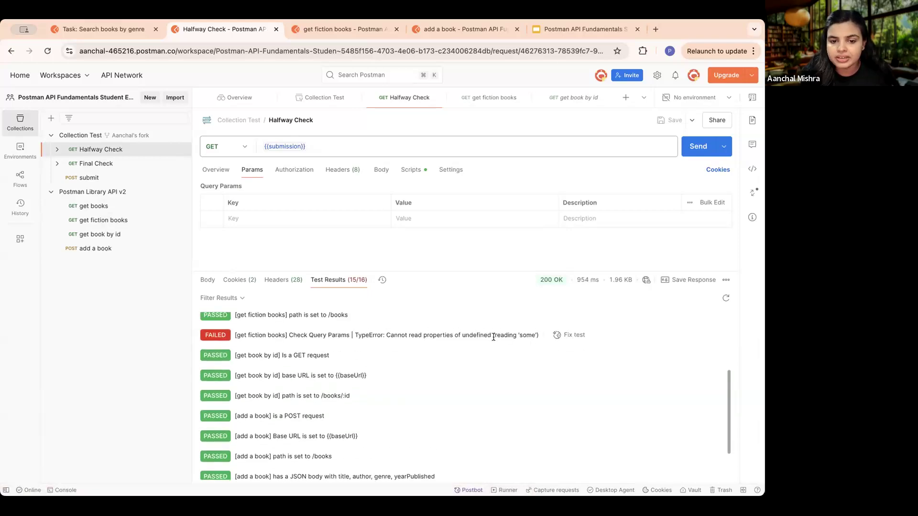
pyautogui.moveTo(354, 335); pyautogui.dragTo(540, 339)
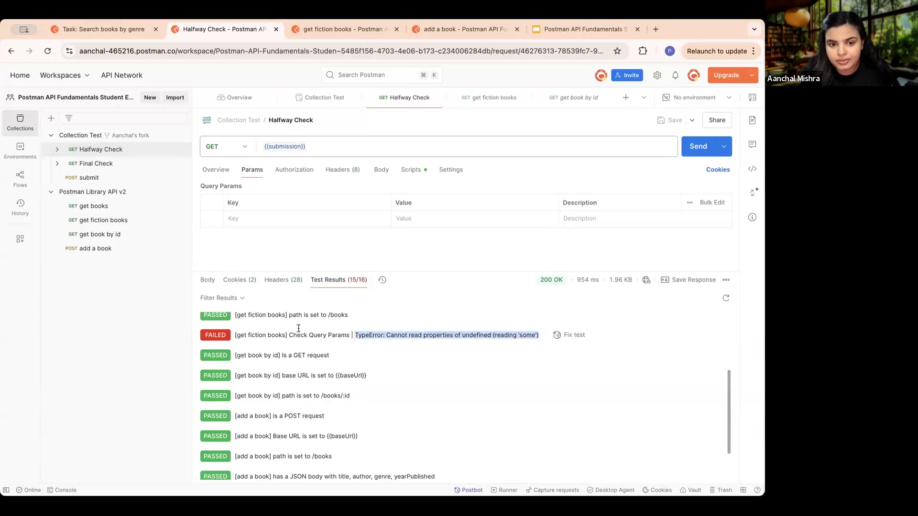
pyautogui.moveTo(349, 335); pyautogui.dragTo(228, 337)
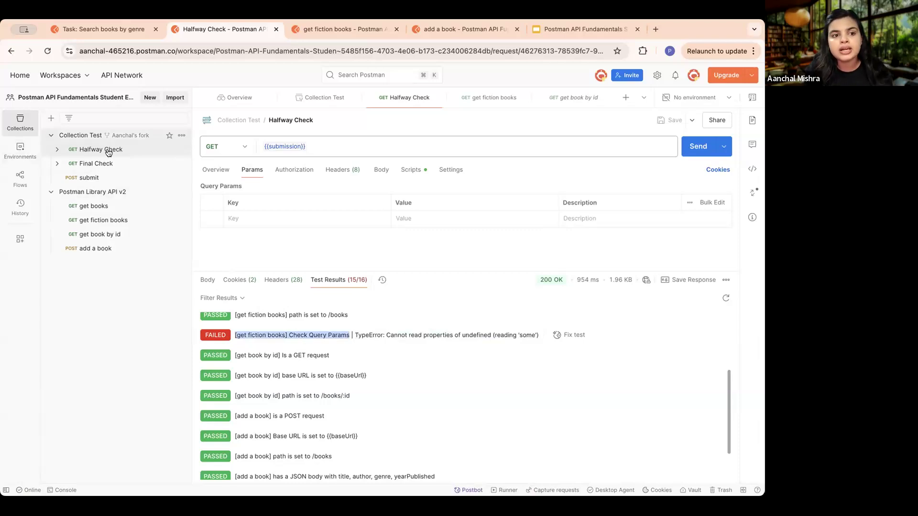
# - Add a query parameter with key genre and value fiction to the get fiction books request
pyautogui.click(115, 220)
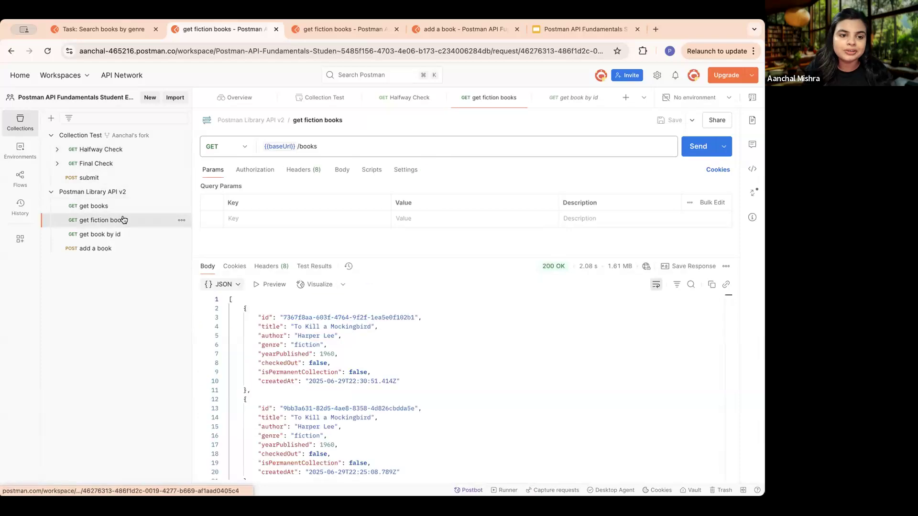
pyautogui.click(286, 216)
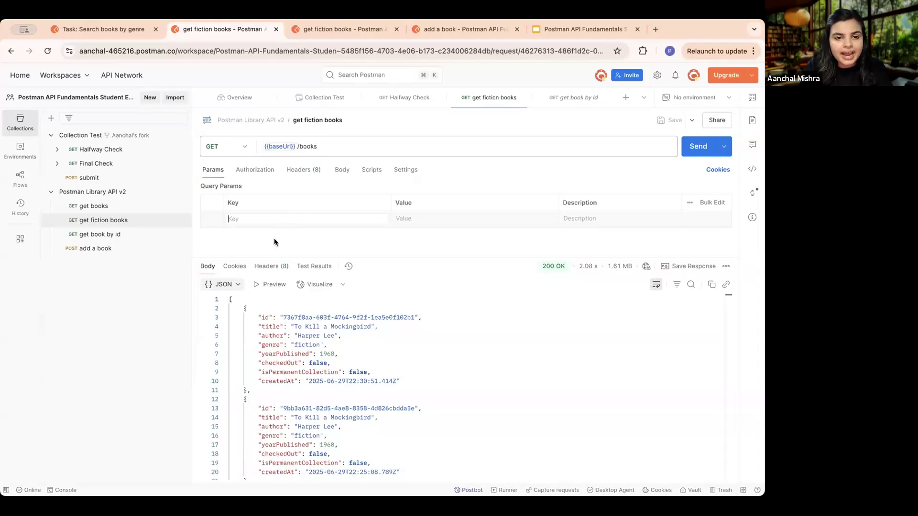
pyautogui.click(279, 345)
pyautogui.doubleClick(269, 344)
pyautogui.press('super+c')
pyautogui.click(309, 219)
pyautogui.press('super+v')
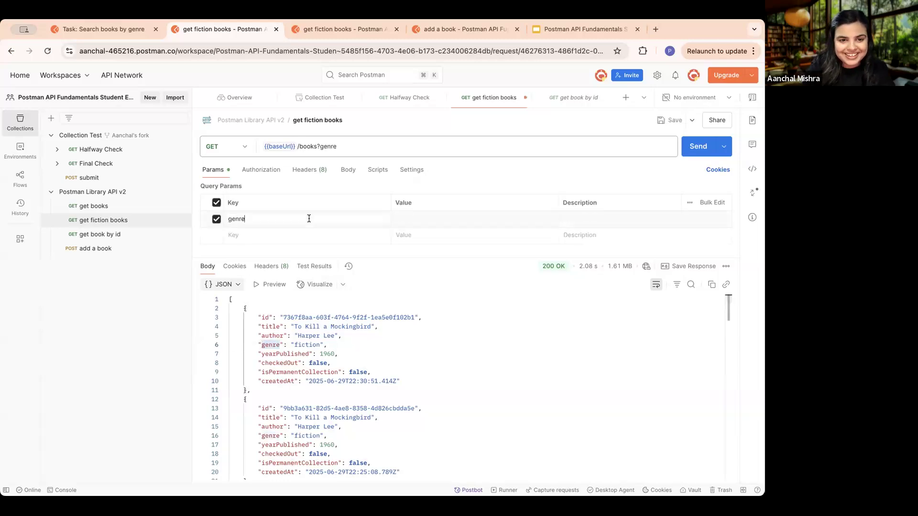
pyautogui.moveTo(321, 344); pyautogui.dragTo(293, 344)
pyautogui.click(429, 221)
pyautogui.hotkey('ctrl', 'v')
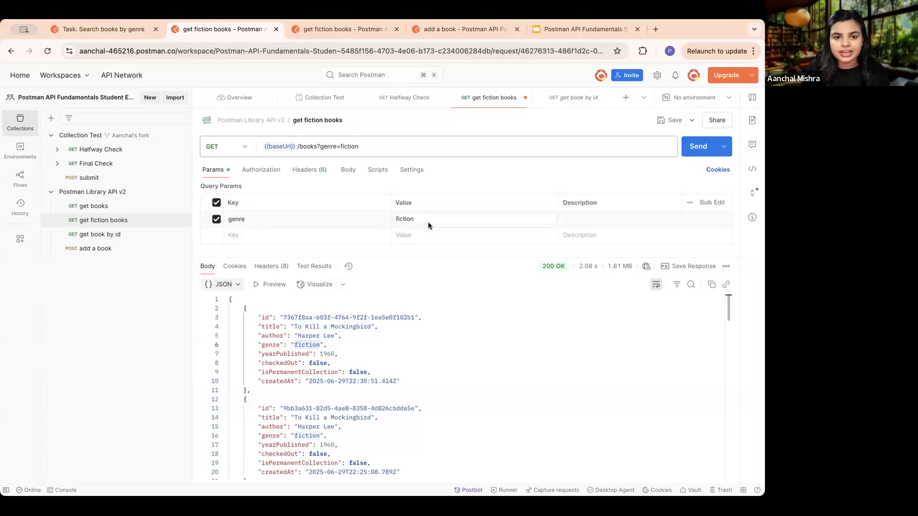
# - Review the get fiction books request URL, then save the request and send it
pyautogui.moveTo(372, 144); pyautogui.dragTo(298, 145)
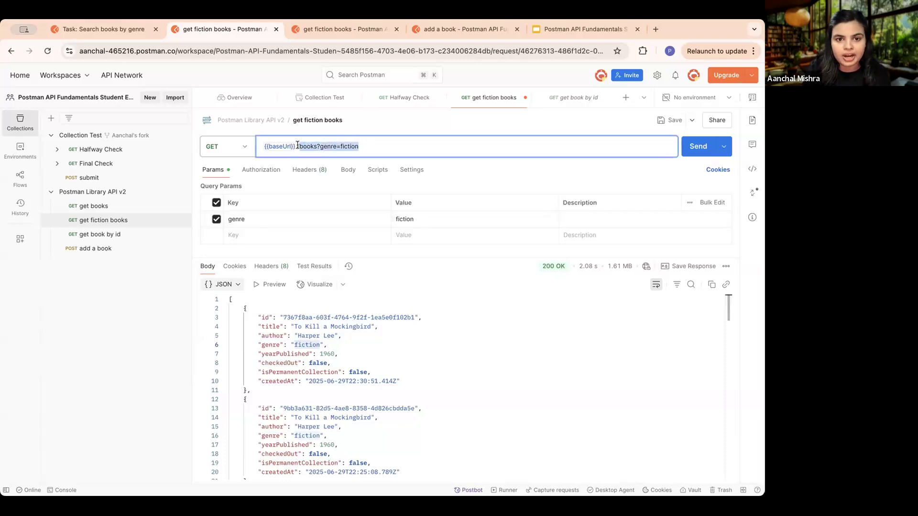
pyautogui.click(376, 144)
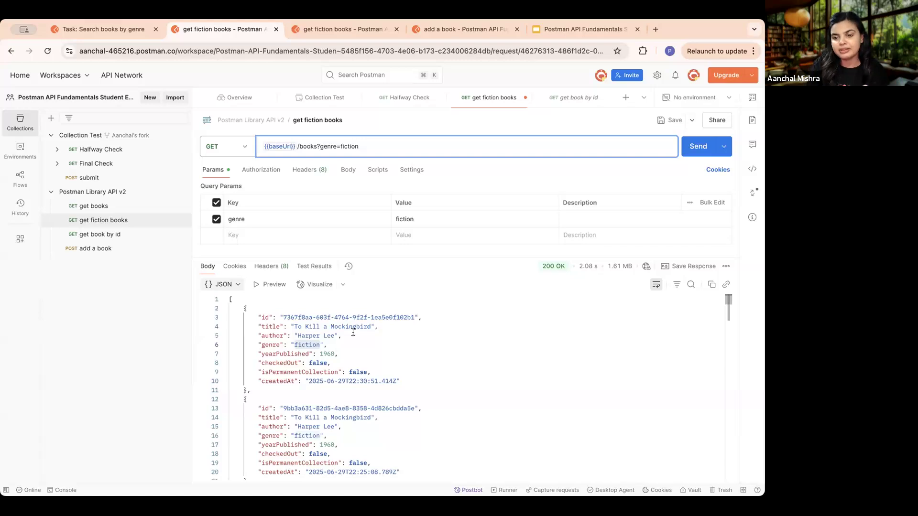
pyautogui.click(265, 234)
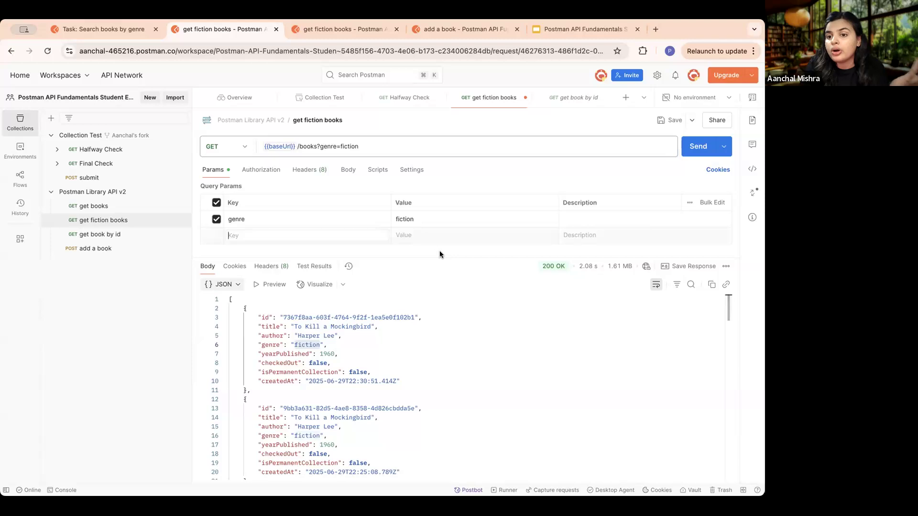
pyautogui.click(669, 122)
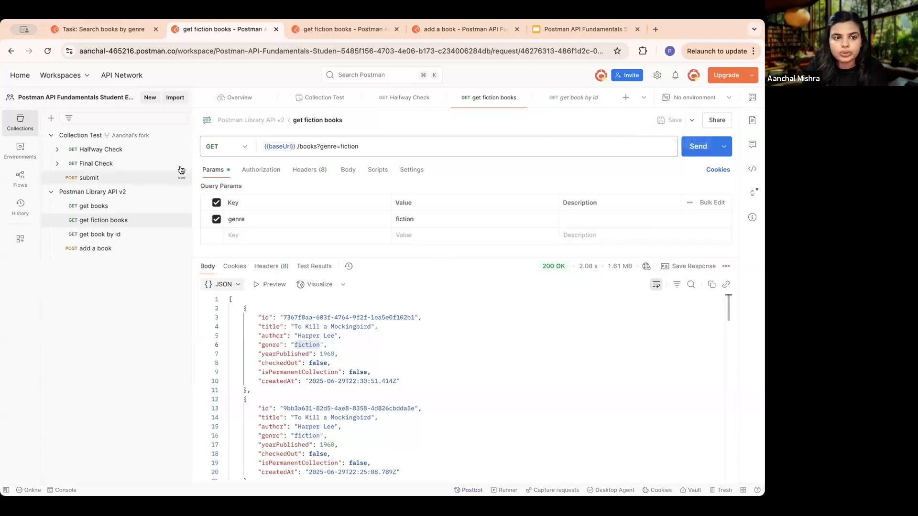
pyautogui.click(698, 148)
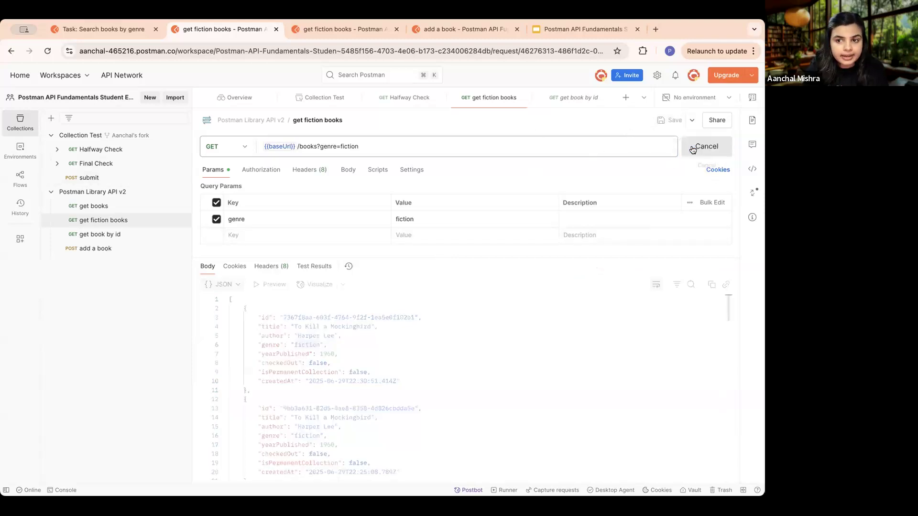
# - Resend the Halfway Check request and read the Check Query Params test result for get fiction books
pyautogui.click(91, 153)
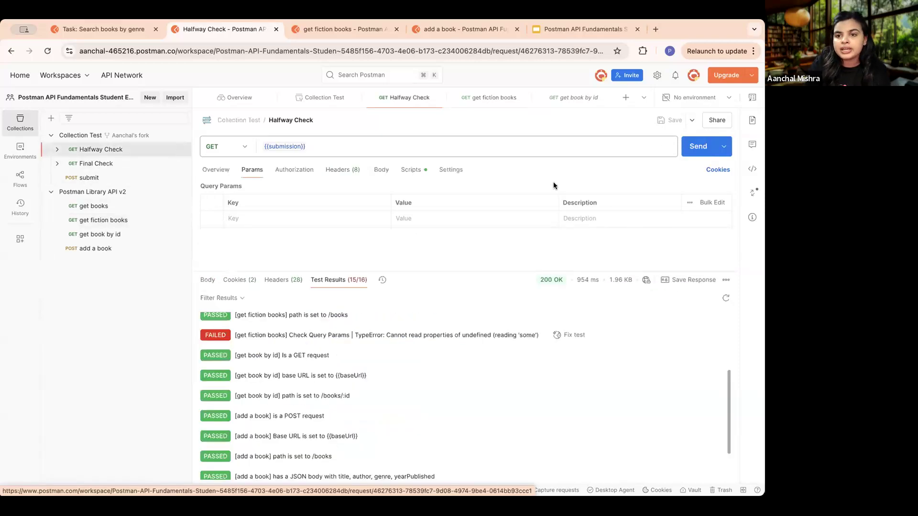
pyautogui.click(689, 148)
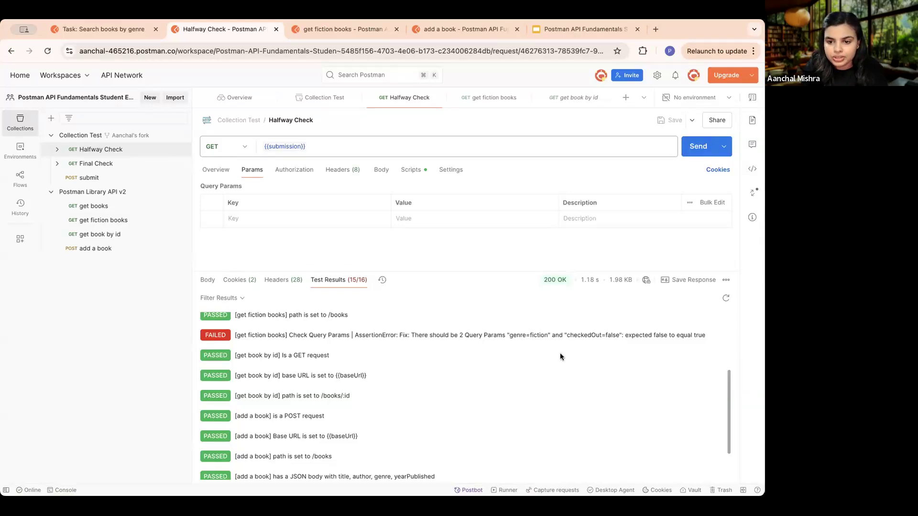
pyautogui.tripleClick(354, 336)
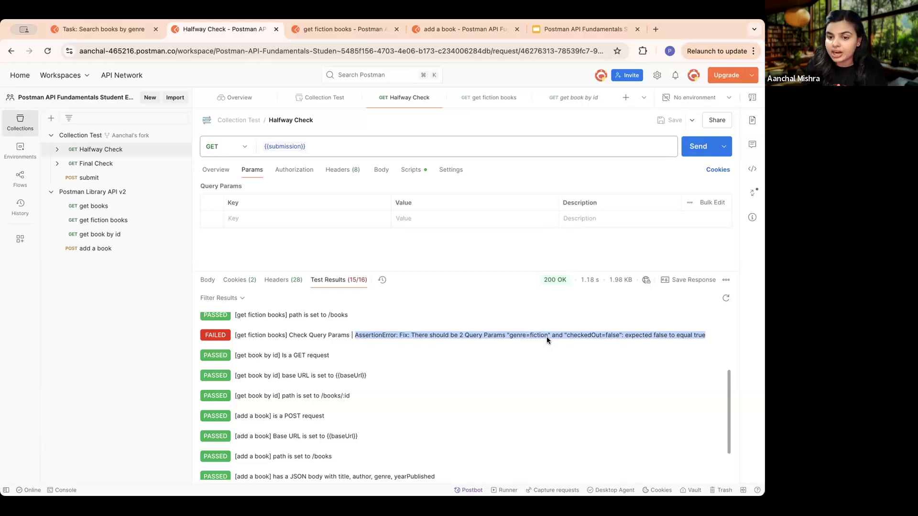
pyautogui.click(554, 355)
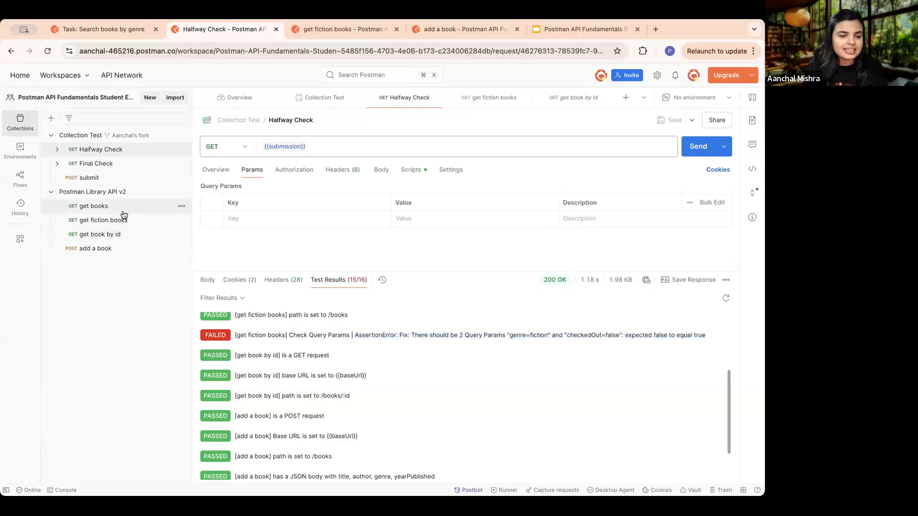
# - Add a second query parameter with the key checkedOut to the get fiction books request
pyautogui.click(111, 221)
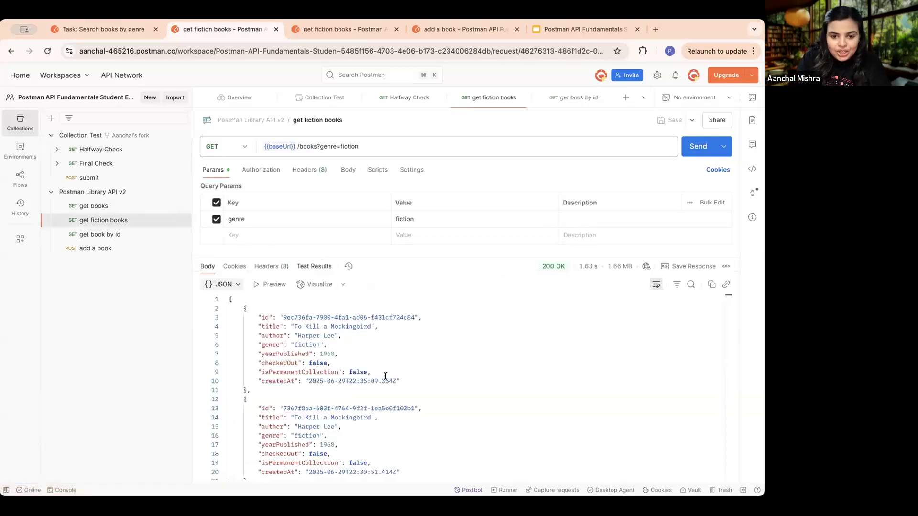
pyautogui.click(269, 235)
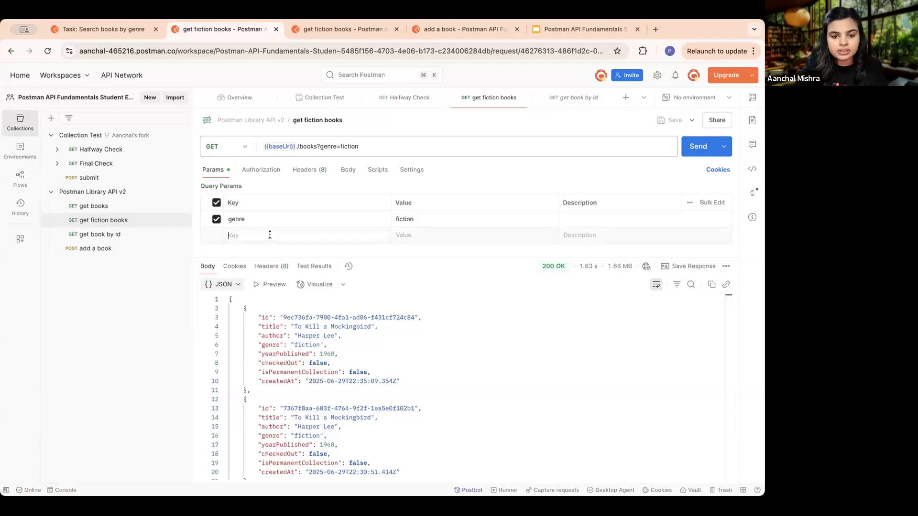
pyautogui.click(298, 363)
pyautogui.moveTo(271, 364); pyautogui.dragTo(262, 366)
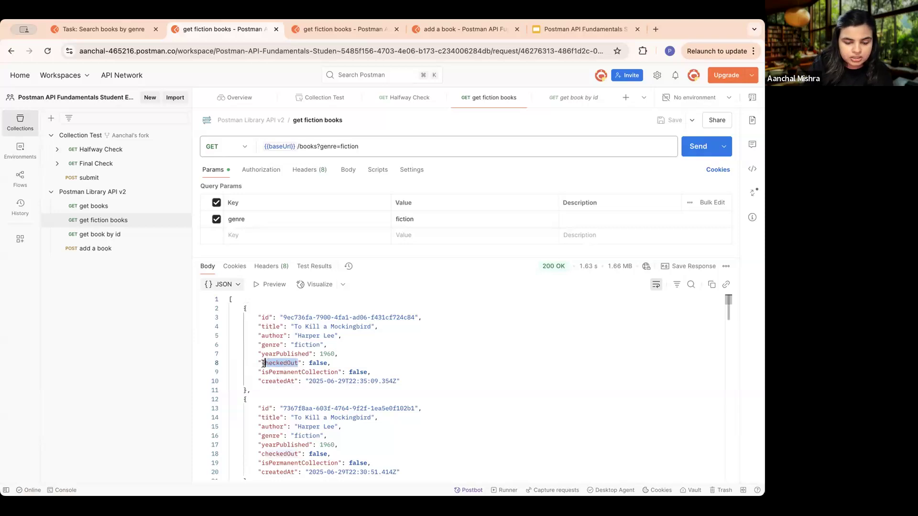
pyautogui.click(243, 235)
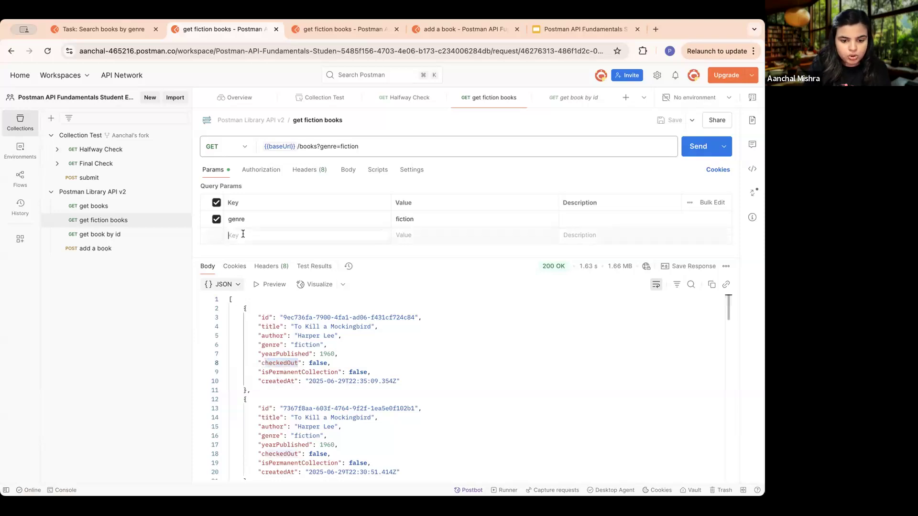
pyautogui.press('super+v')
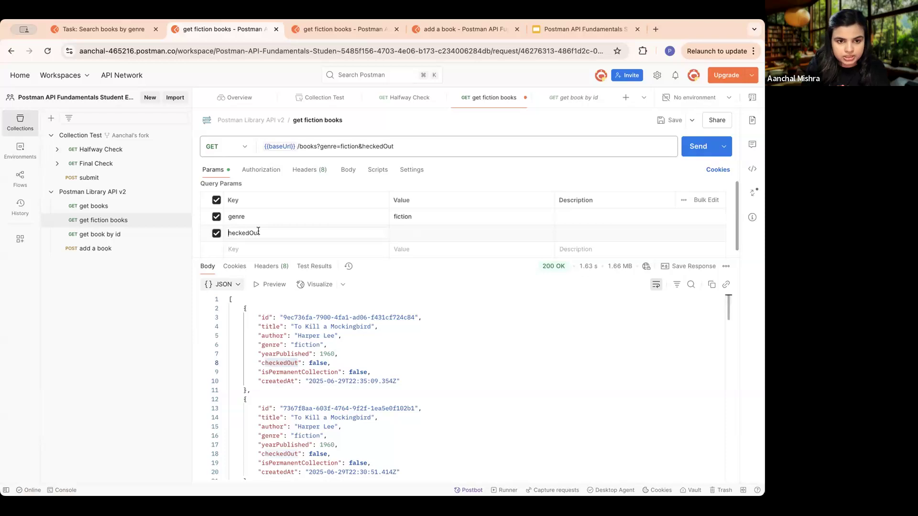
pyautogui.write('c')
# - Set the checkedOut parameter's value to false, then save and send the get fiction books request
pyautogui.click(358, 355)
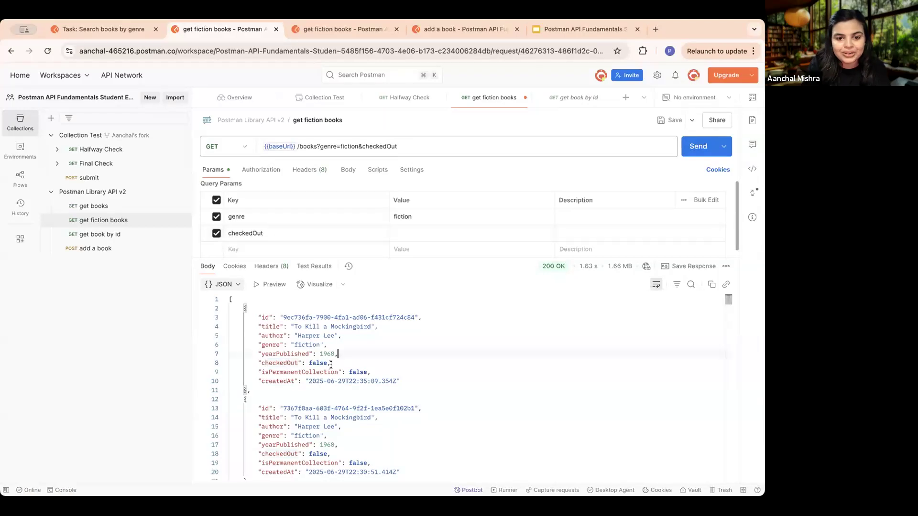
pyautogui.moveTo(328, 363); pyautogui.dragTo(309, 364)
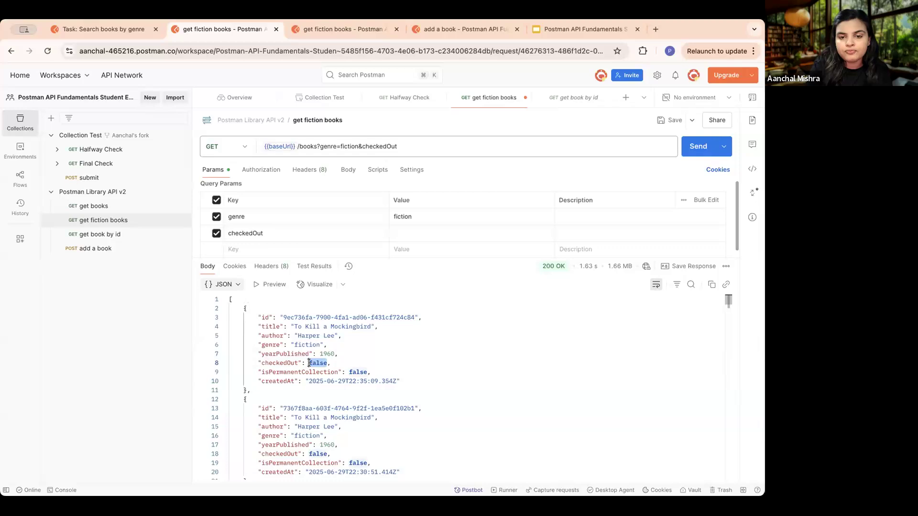
pyautogui.click(465, 233)
pyautogui.press('super+v')
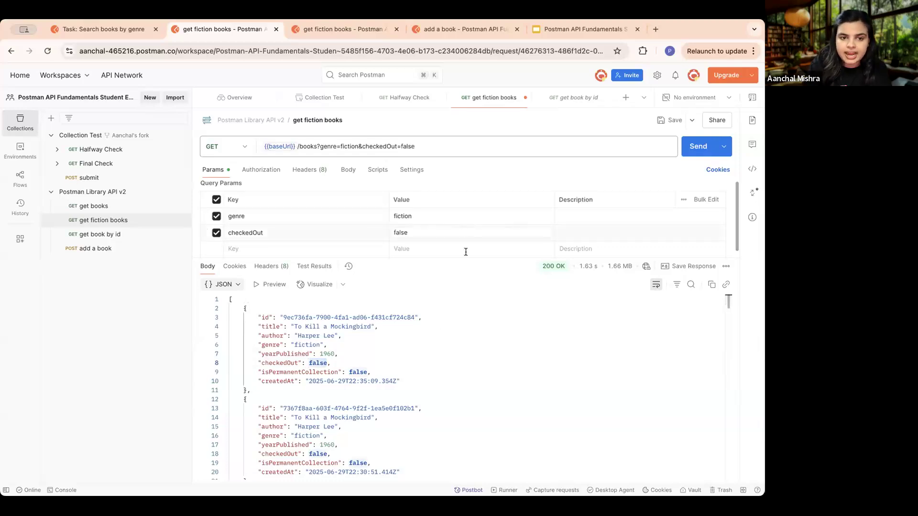
pyautogui.click(667, 122)
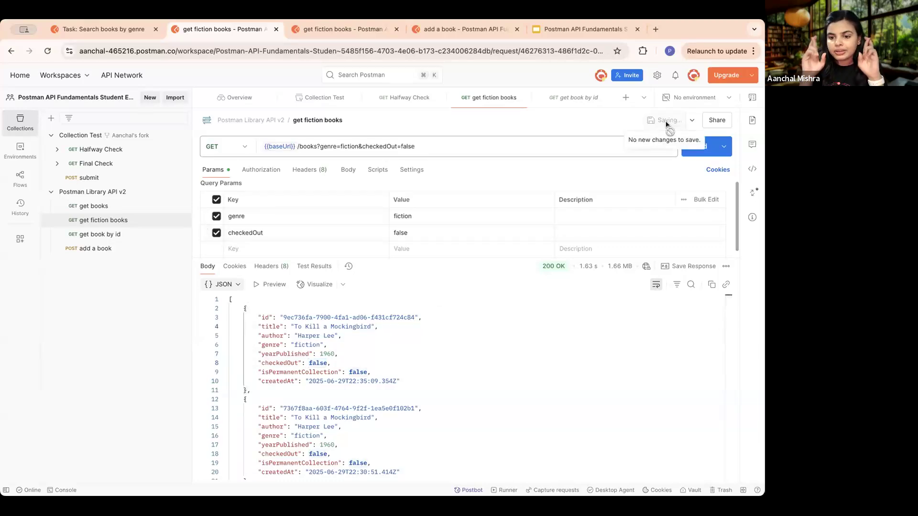
pyautogui.click(695, 149)
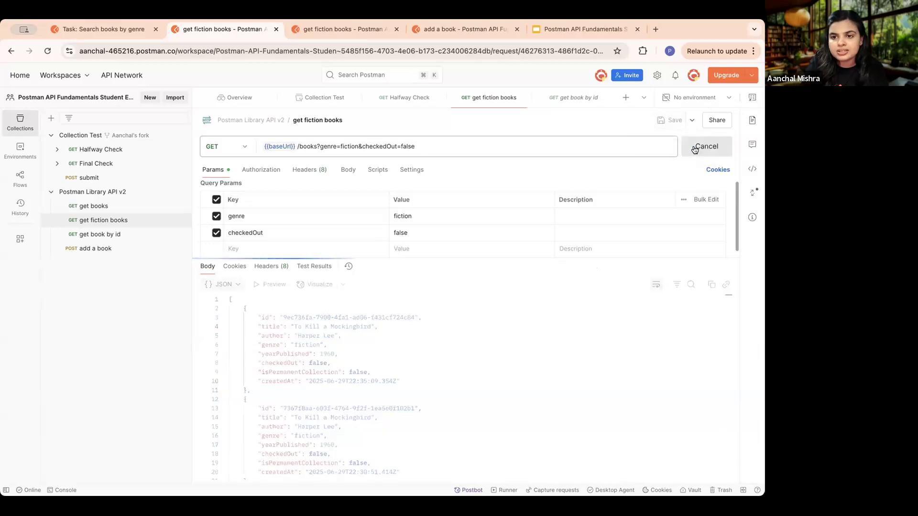
# - Resend the Halfway Check request and enlarge the response area to review its test results
pyautogui.click(98, 150)
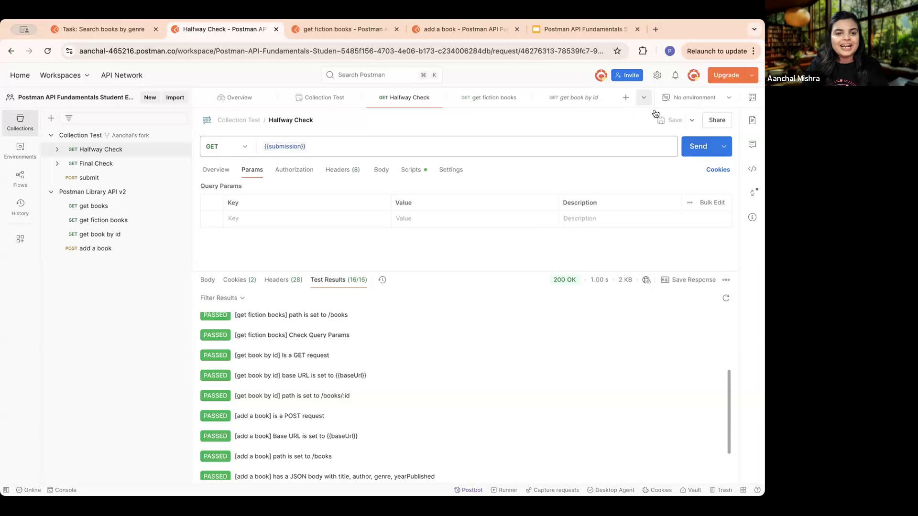
pyautogui.moveTo(504, 271); pyautogui.dragTo(501, 213)
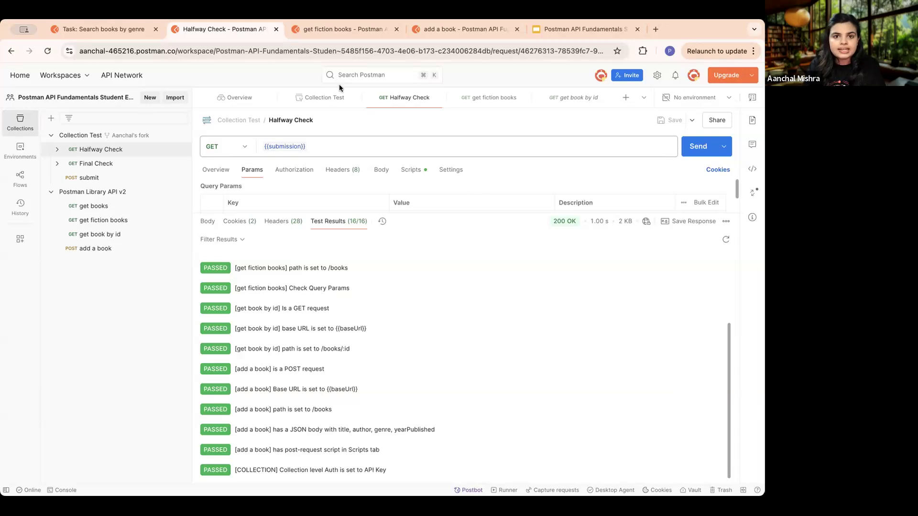
# - Switch to the Postman API Fundamentals Student Expert Workshop deck in Google Slides and present the Discord contact slide
pyautogui.click(570, 29)
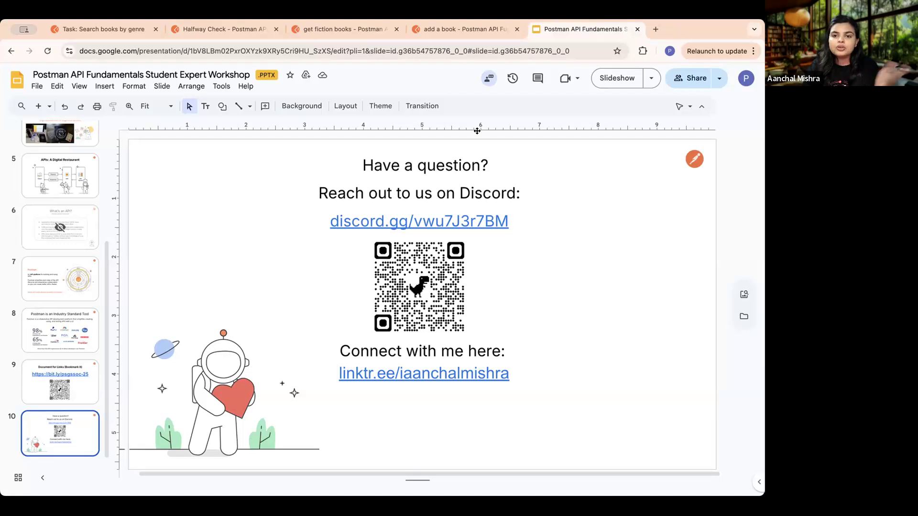
pyautogui.click(615, 78)
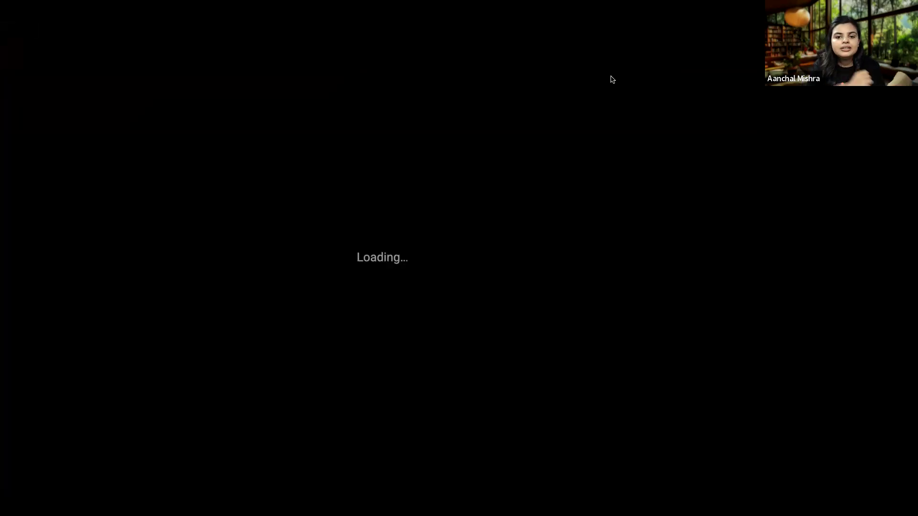
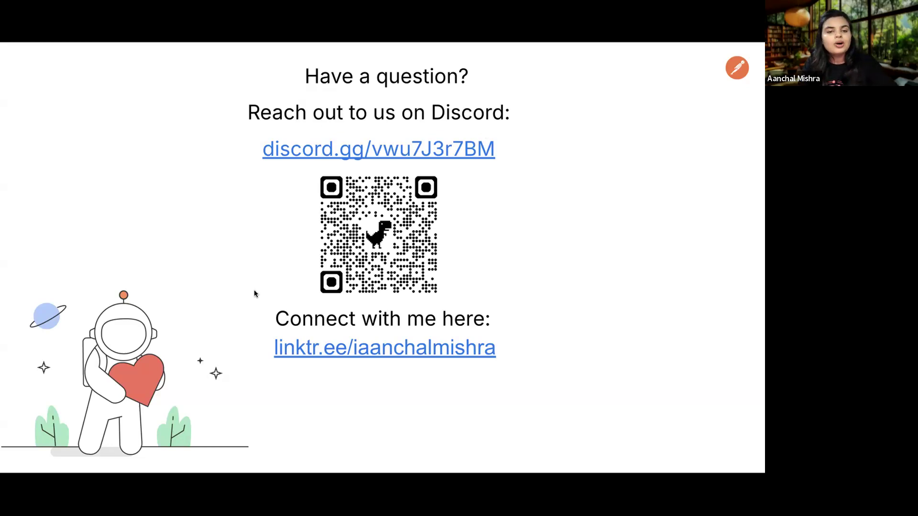
# - End the slideshow and return to the Postman Academy course, checking the Halfway Check test results on the way
pyautogui.press('Escape')
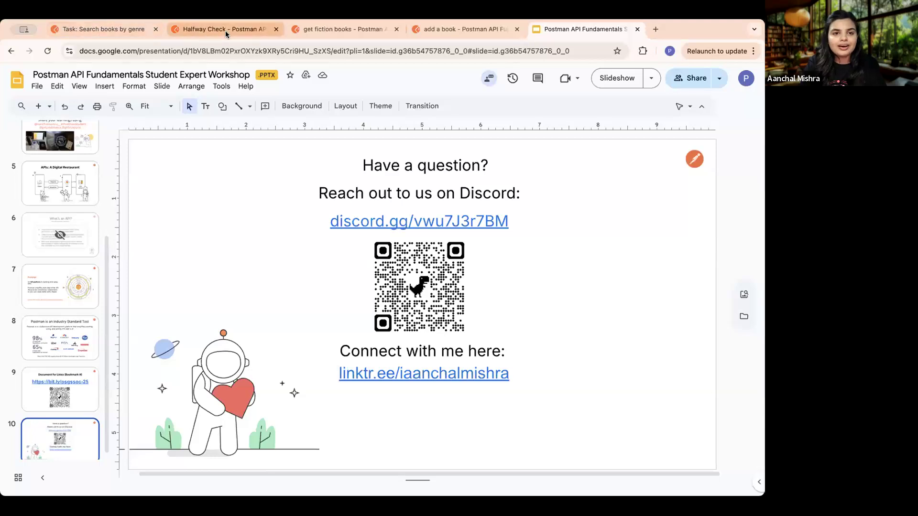
pyautogui.click(225, 31)
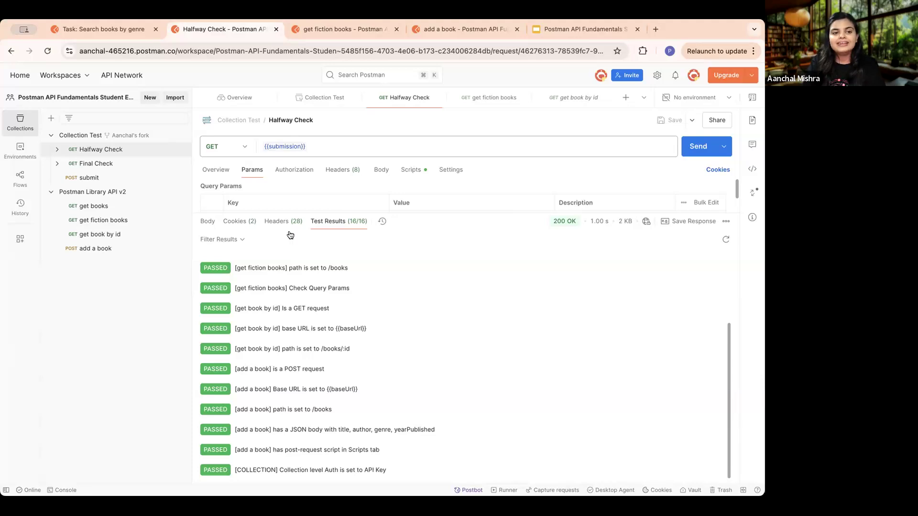
pyautogui.click(114, 27)
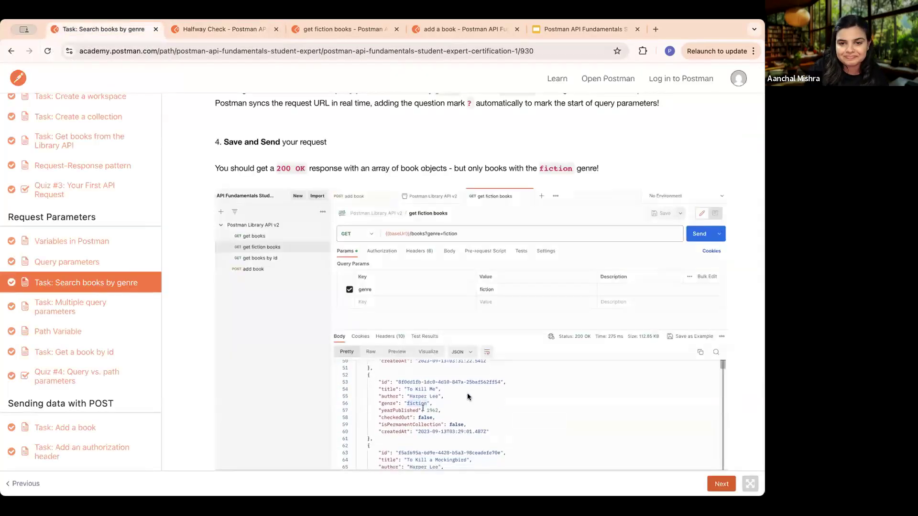
pyautogui.scroll(-3, 467, 396)
pyautogui.scroll(1, 603, 421)
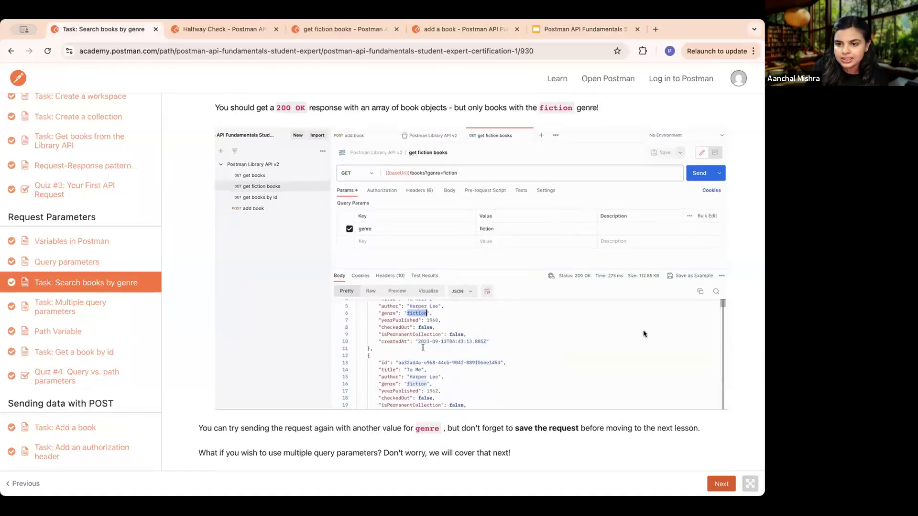
# - Open the Halfway Test lesson under Introduction to variables and scripting in the Postman Academy course
pyautogui.click(725, 484)
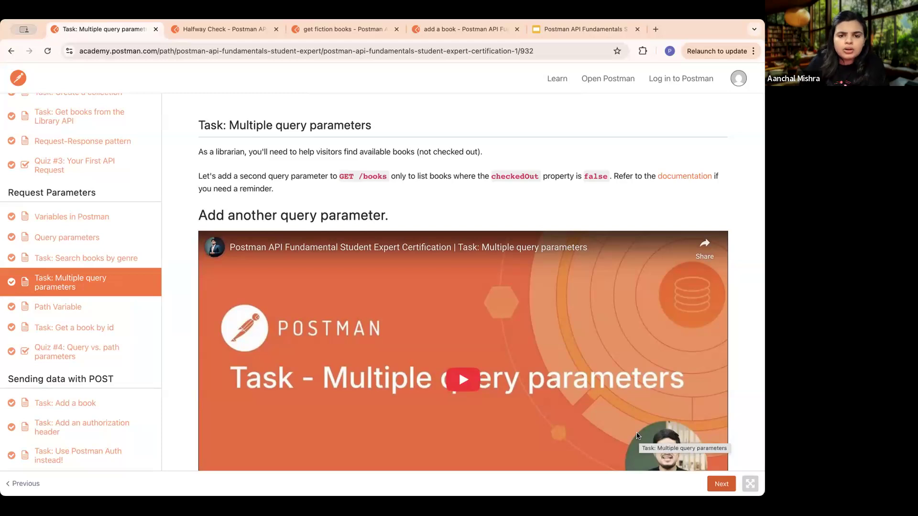
pyautogui.scroll(-10, 123, 285)
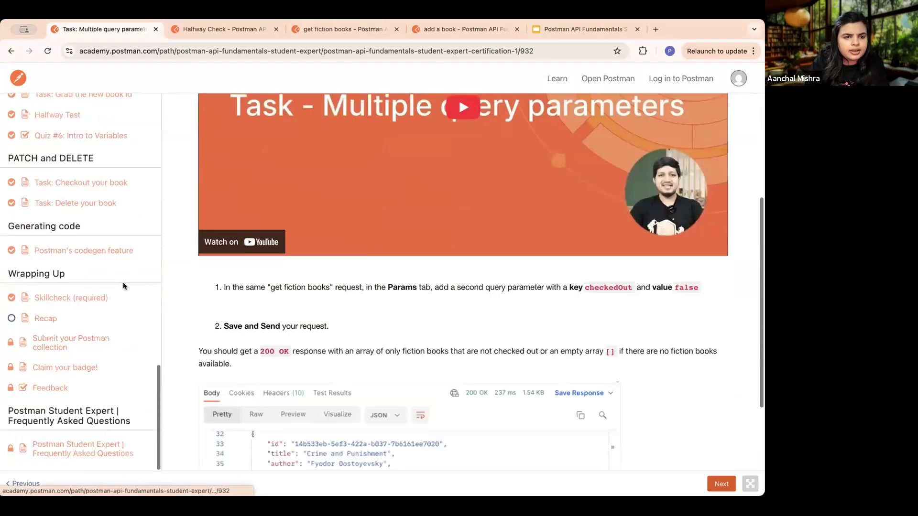
pyautogui.scroll(-4, 123, 285)
pyautogui.scroll(3, 91, 285)
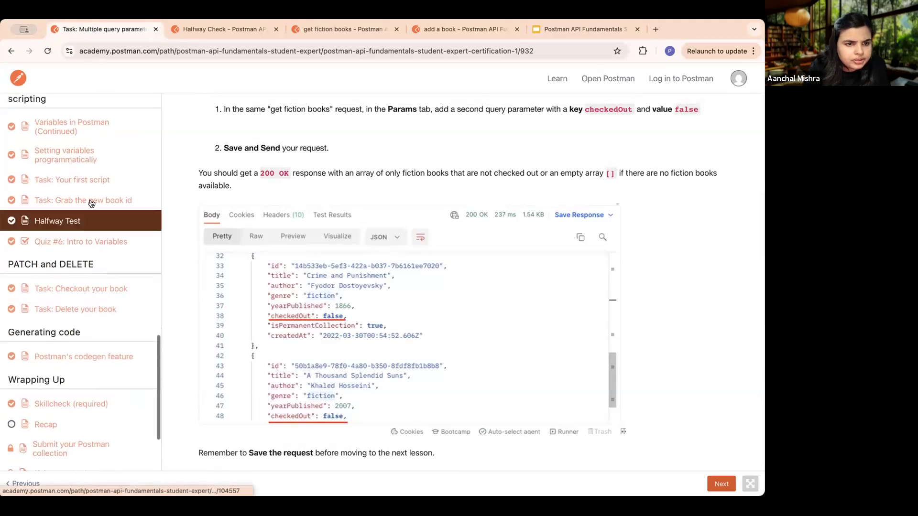
pyautogui.scroll(1, 91, 203)
pyautogui.click(93, 244)
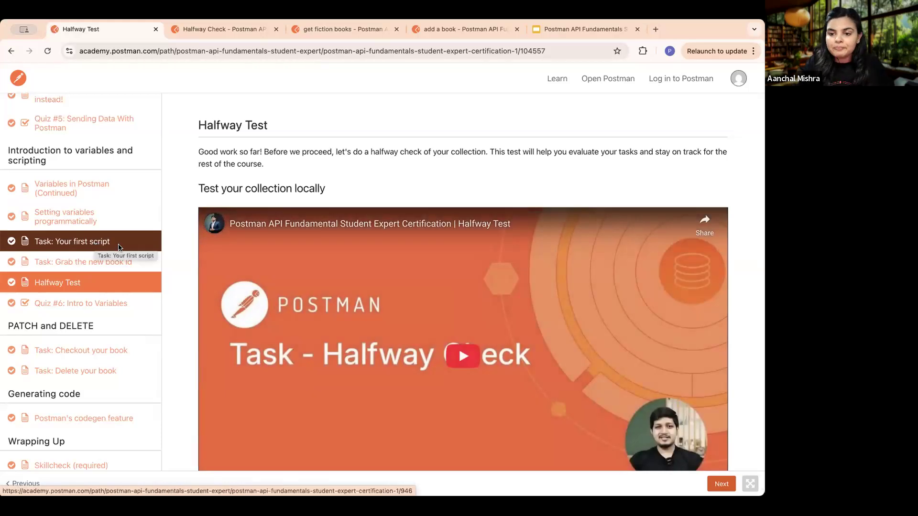
# - Review the Halfway Test lesson's instructions, its example of failed tests and the tips to resolve all errors
pyautogui.scroll(-8, 387, 215)
pyautogui.scroll(-12, 387, 215)
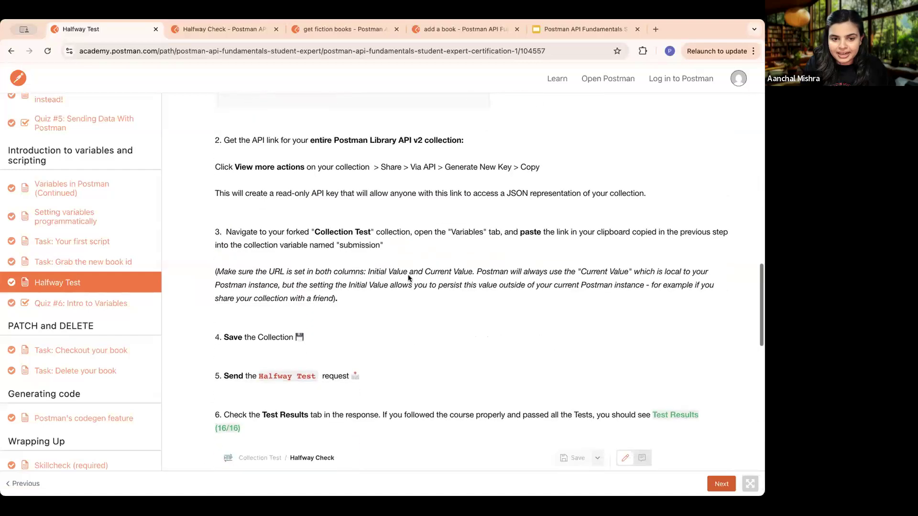
pyautogui.scroll(-10, 395, 323)
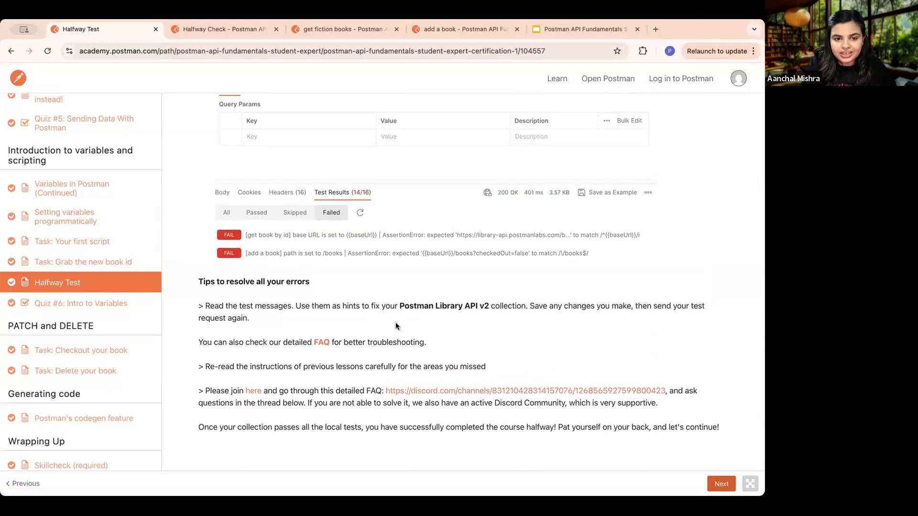
pyautogui.scroll(2, 402, 229)
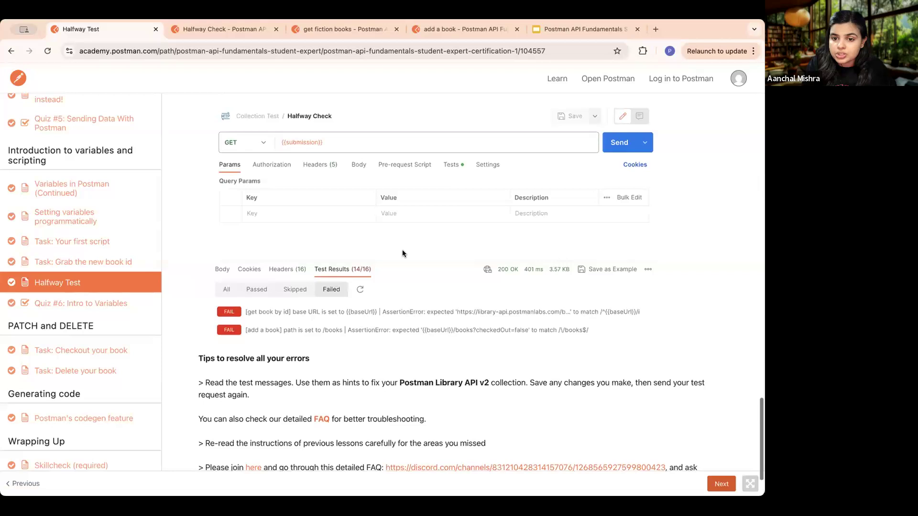
pyautogui.scroll(1, 402, 250)
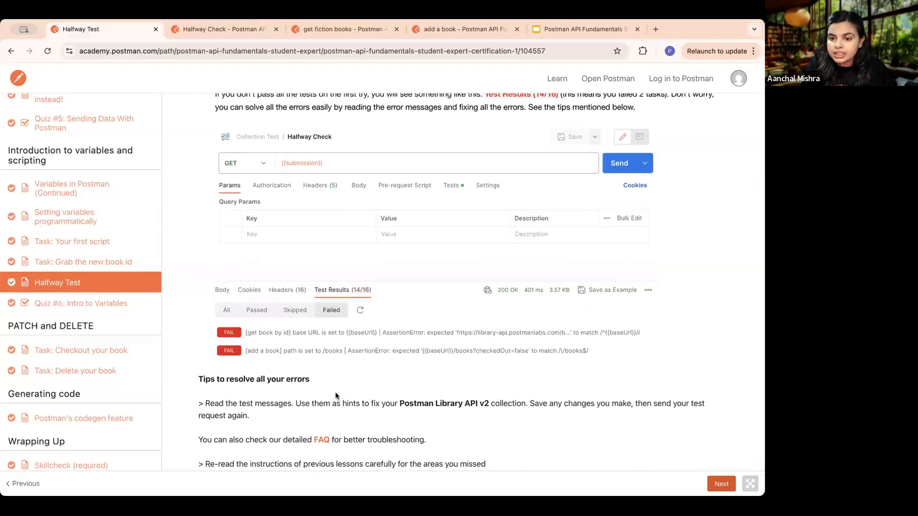
pyautogui.scroll(-3, 389, 391)
pyautogui.scroll(1, 388, 394)
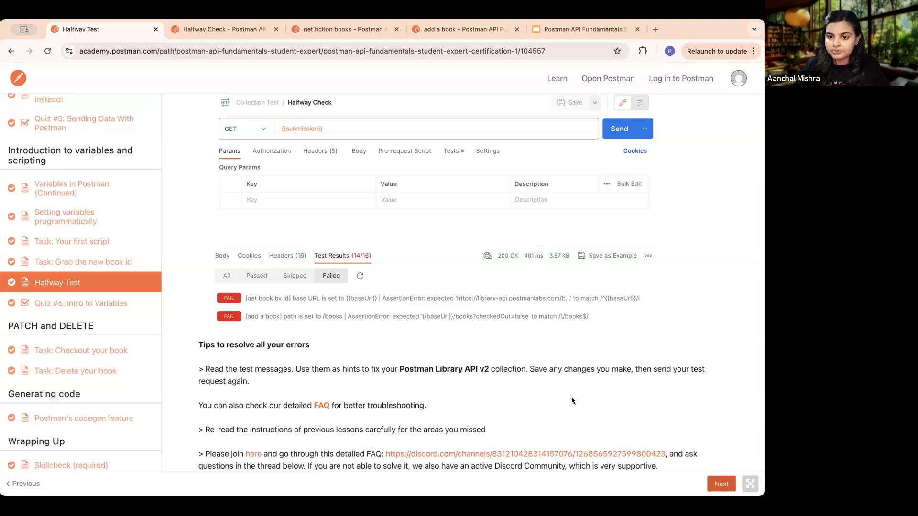
pyautogui.scroll(-2, 454, 372)
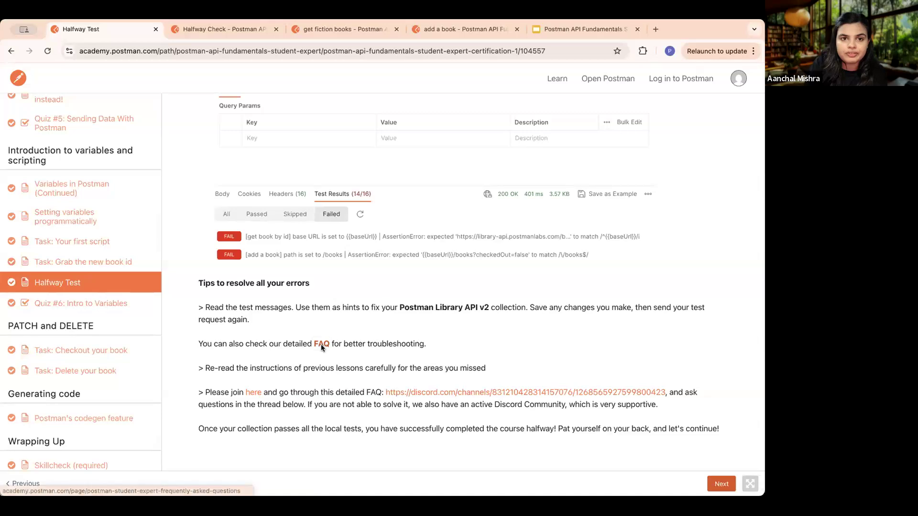
# - Open the detailed FAQ linked in the troubleshooting tips and look through its questions, fixes and Still Stuck section
pyautogui.click(321, 344)
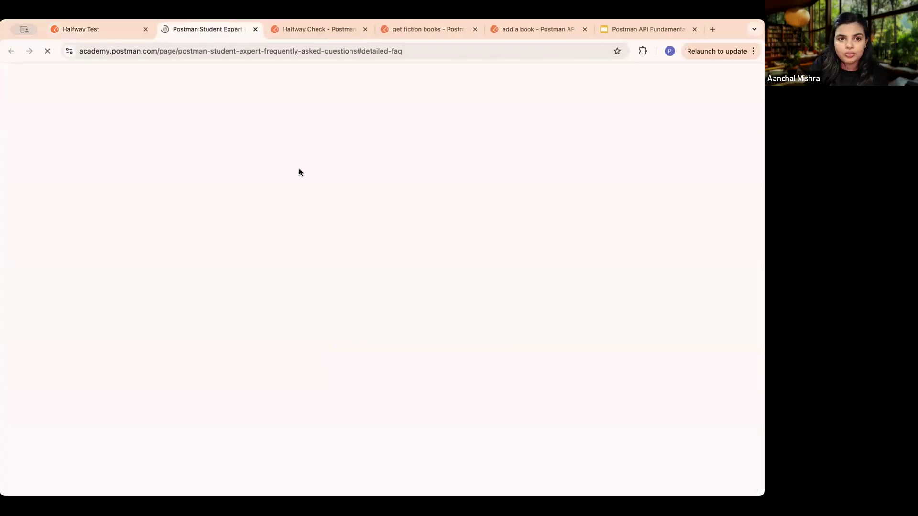
pyautogui.scroll(-10, 256, 226)
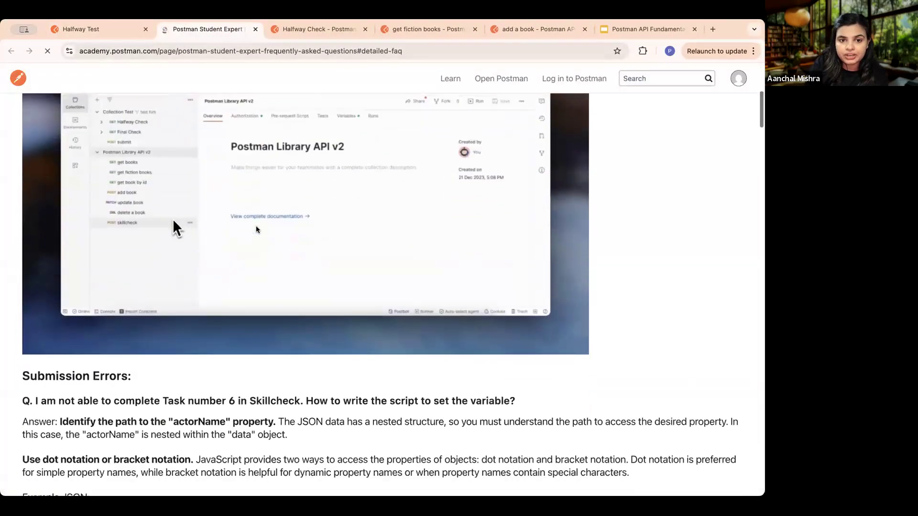
pyautogui.scroll(-20, 256, 229)
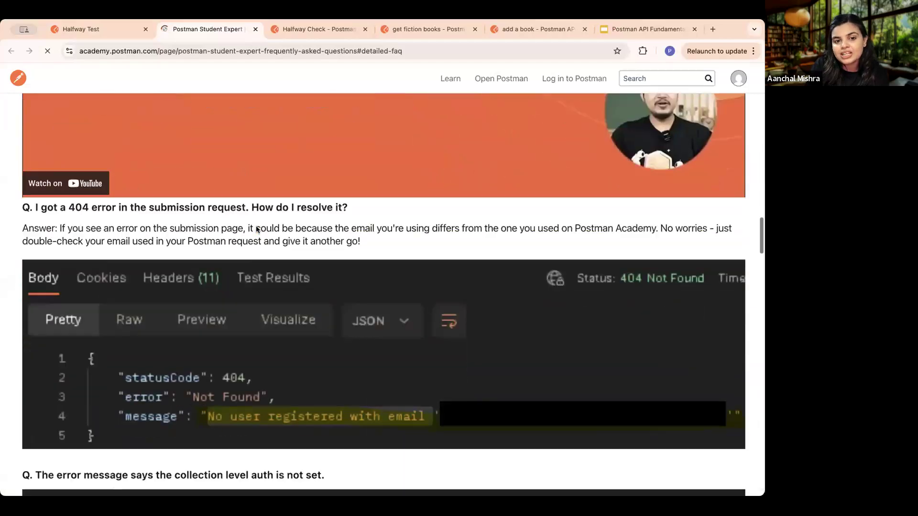
pyautogui.scroll(-20, 257, 229)
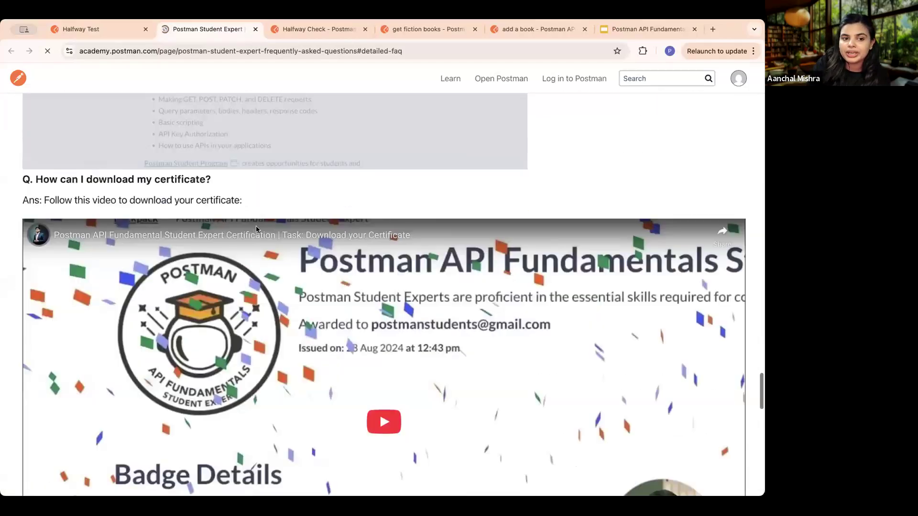
pyautogui.scroll(6, 256, 229)
pyautogui.scroll(-8, 256, 229)
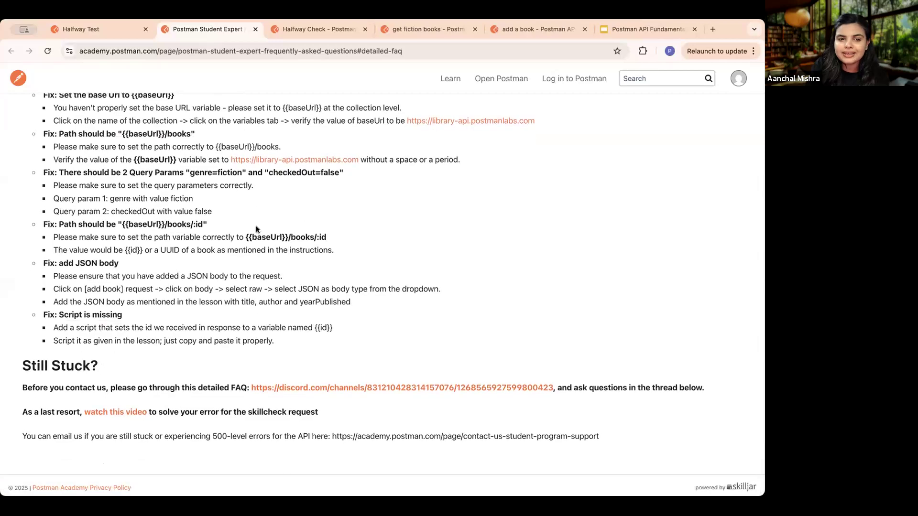
pyautogui.scroll(20, 256, 229)
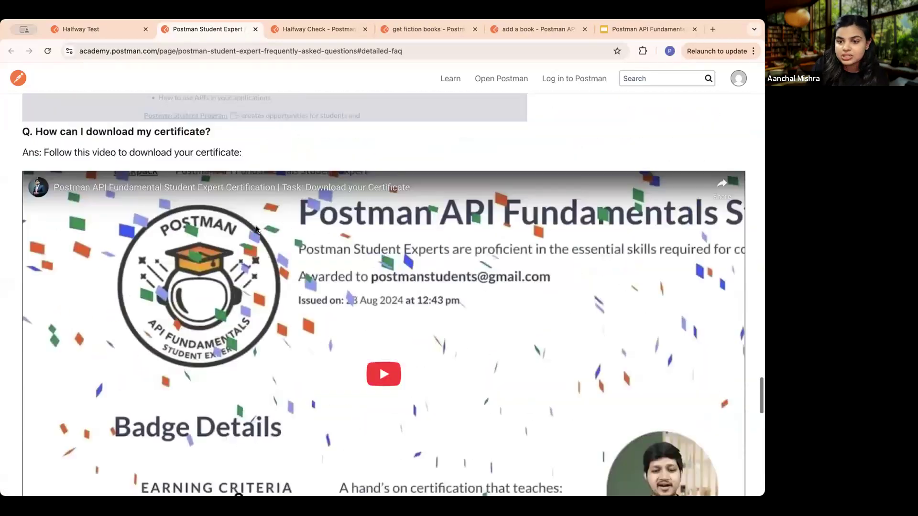
pyautogui.scroll(20, 256, 230)
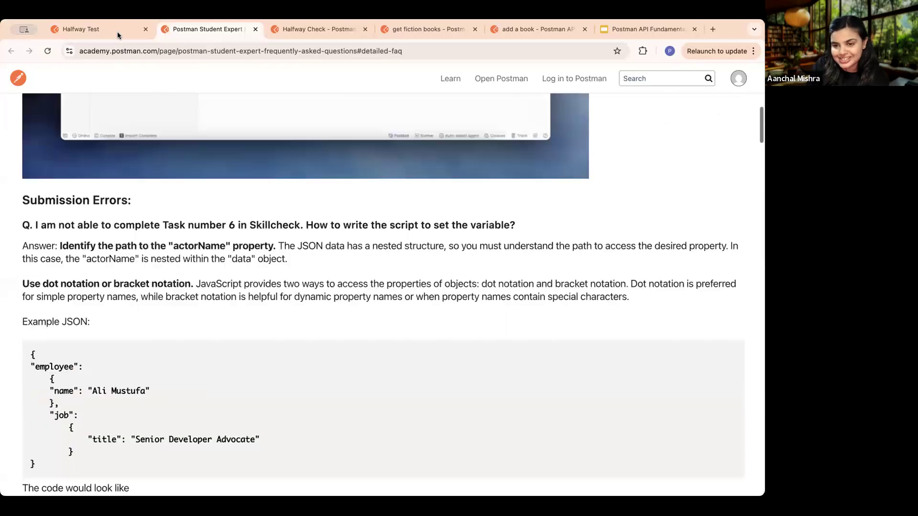
pyautogui.scroll(15, 223, 141)
# - Return to the Halfway Test lesson and advance the course to Quiz #6: Intro to Variables
pyautogui.click(109, 32)
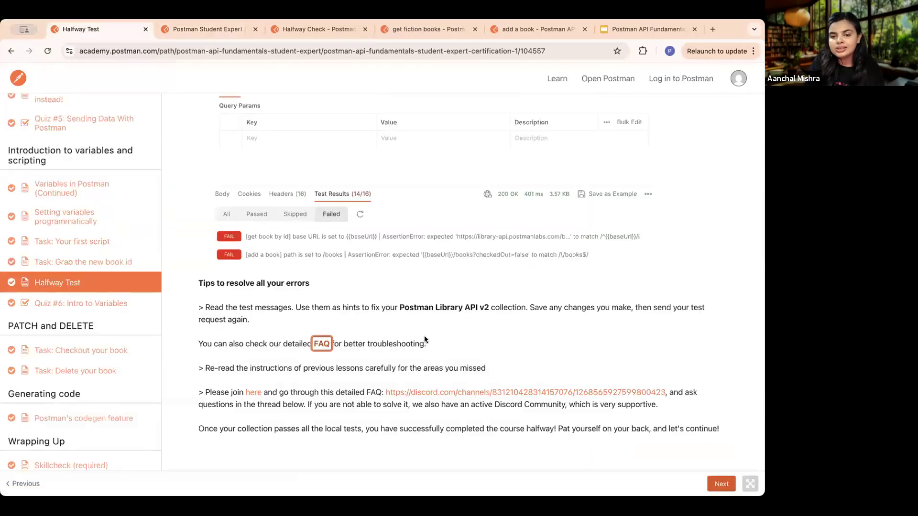
pyautogui.click(434, 337)
pyautogui.scroll(-2, 434, 337)
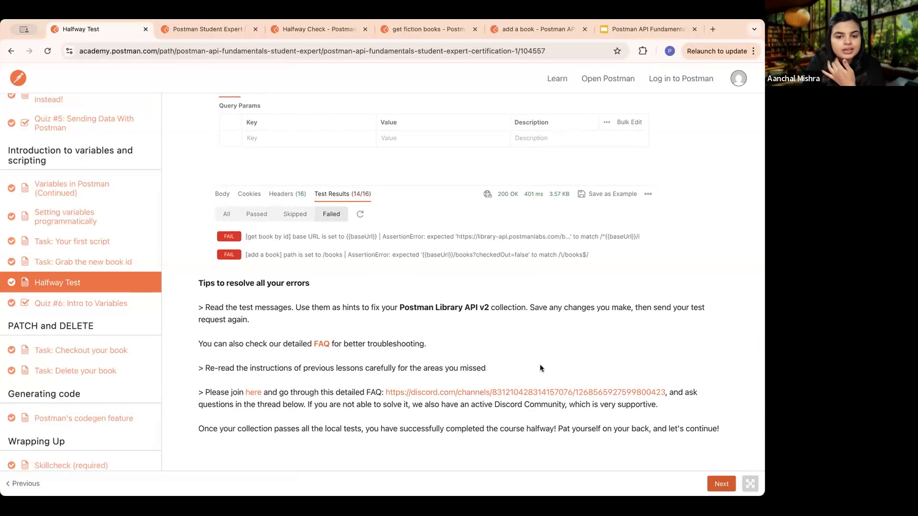
pyautogui.click(717, 484)
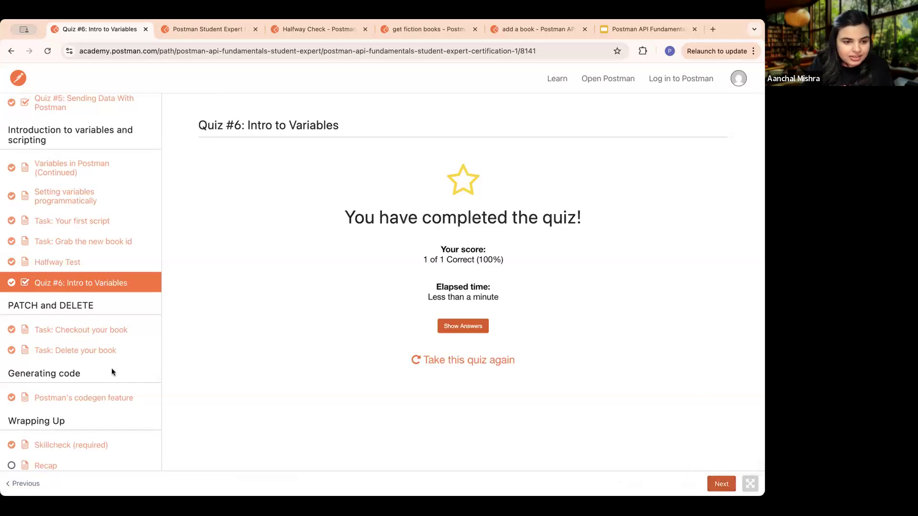
# - Retake Quiz #6: Intro to Variables and start it to bring up its question
pyautogui.scroll(-3, 111, 368)
pyautogui.scroll(3, 111, 371)
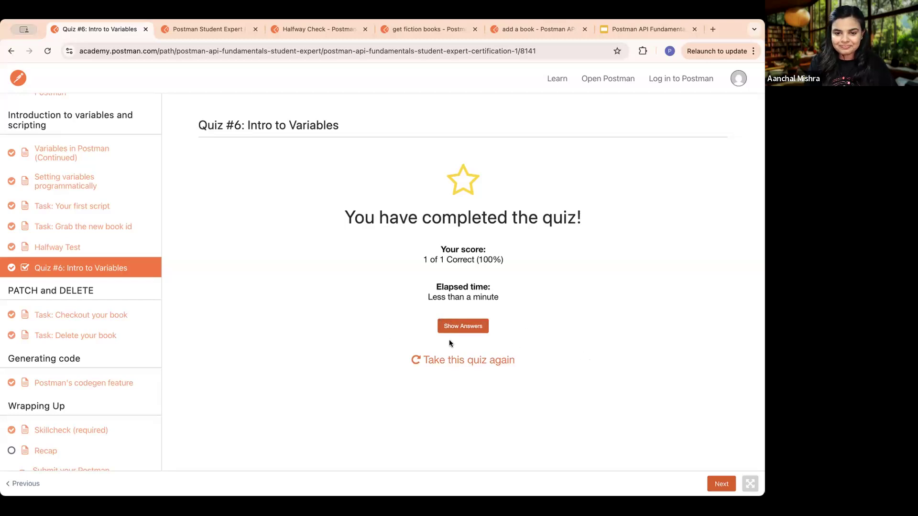
pyautogui.click(488, 359)
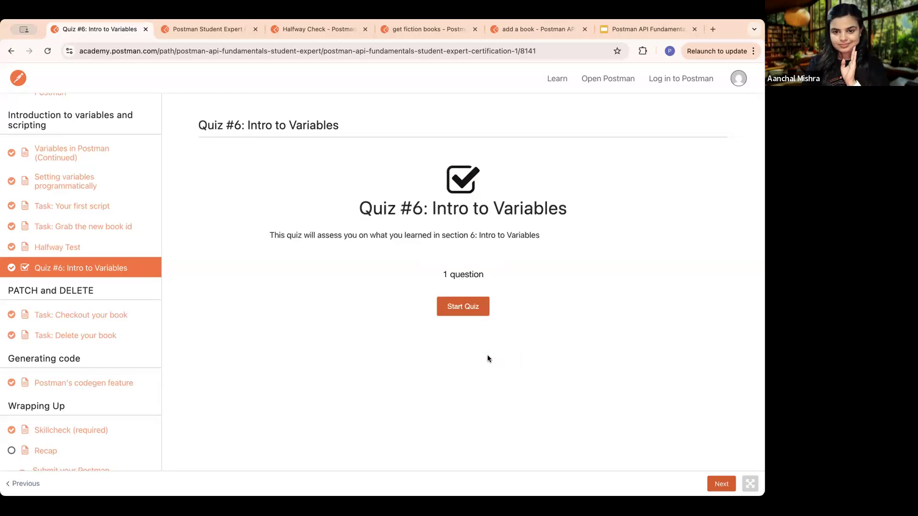
pyautogui.click(460, 305)
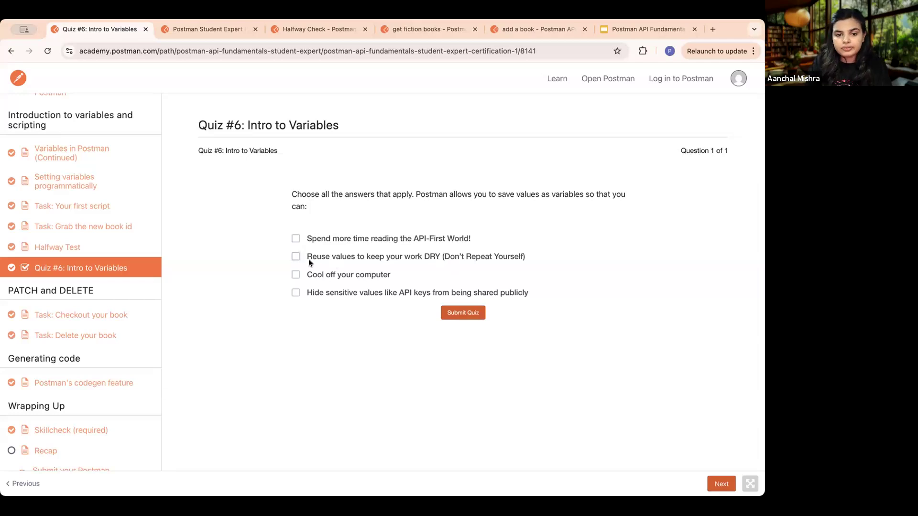
# - Answer that variables let you reuse values to keep work DRY and hide sensitive values like API keys, and submit the quiz
pyautogui.click(294, 259)
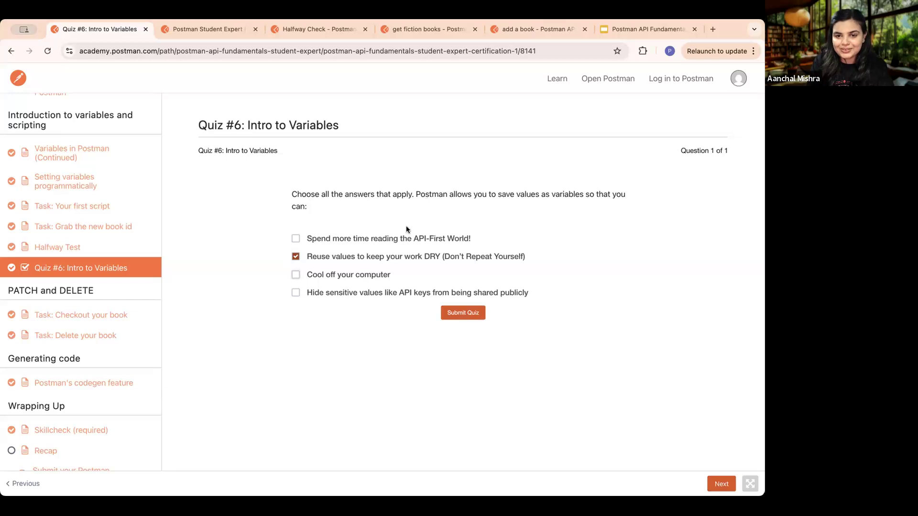
pyautogui.click(295, 292)
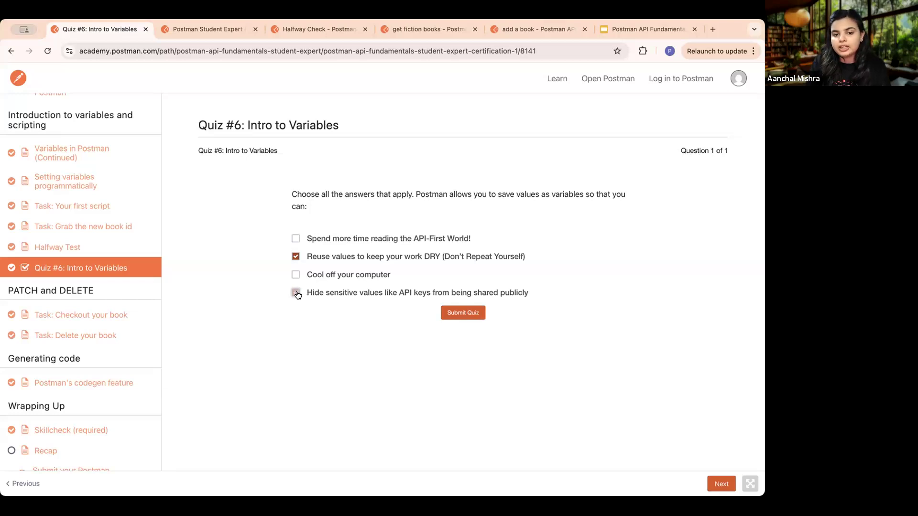
pyautogui.click(464, 316)
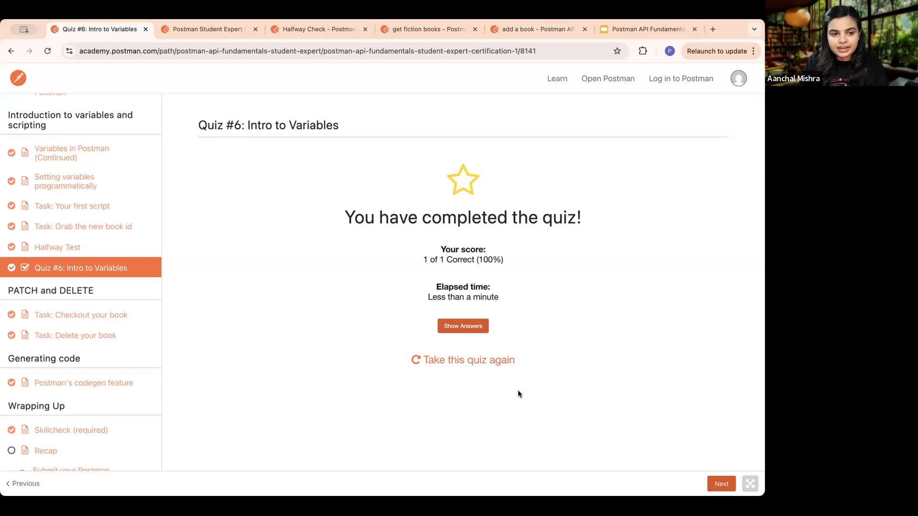
# - Advance to the Task: Checkout your book lesson and review its instructions for creating the PATCH request
pyautogui.scroll(-3, 83, 341)
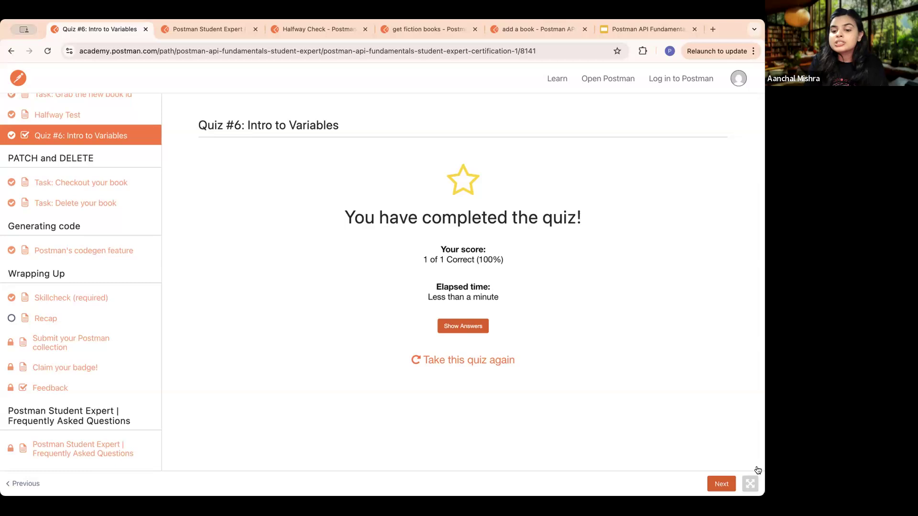
pyautogui.click(718, 487)
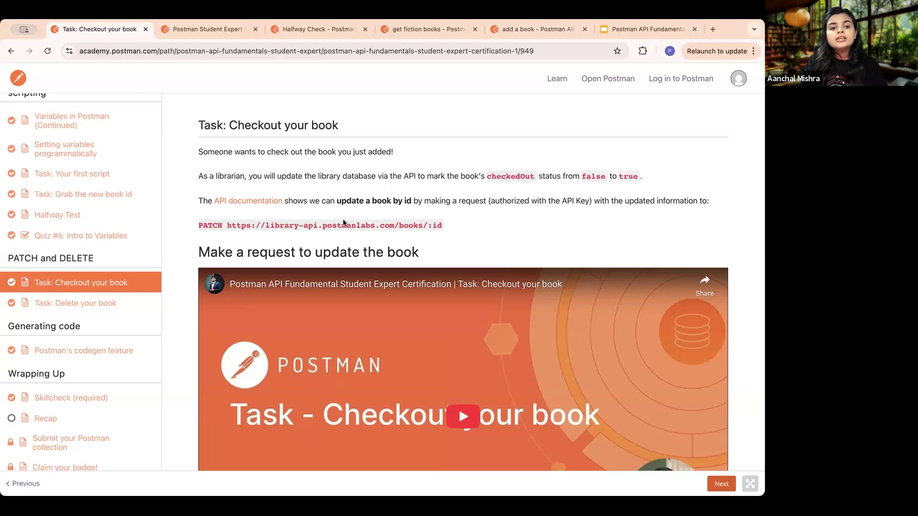
pyautogui.scroll(-10, 343, 222)
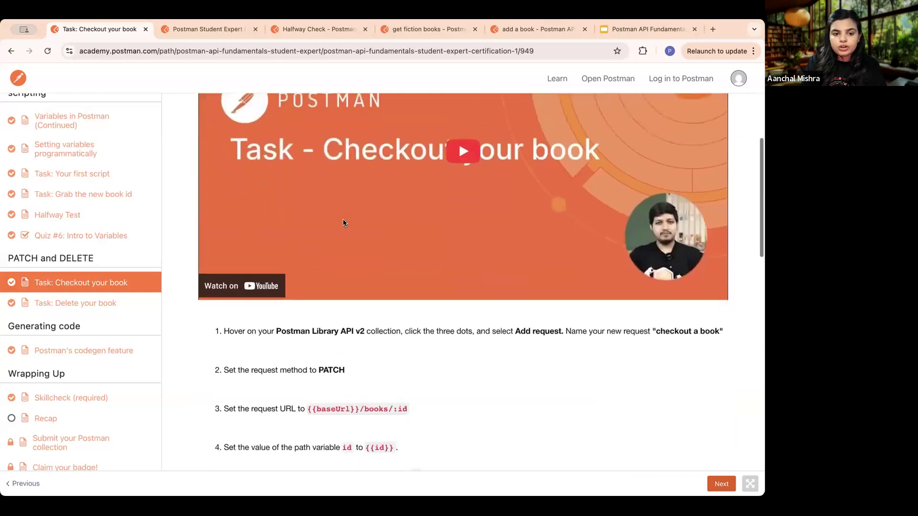
pyautogui.scroll(4, 343, 223)
pyautogui.scroll(1, 342, 221)
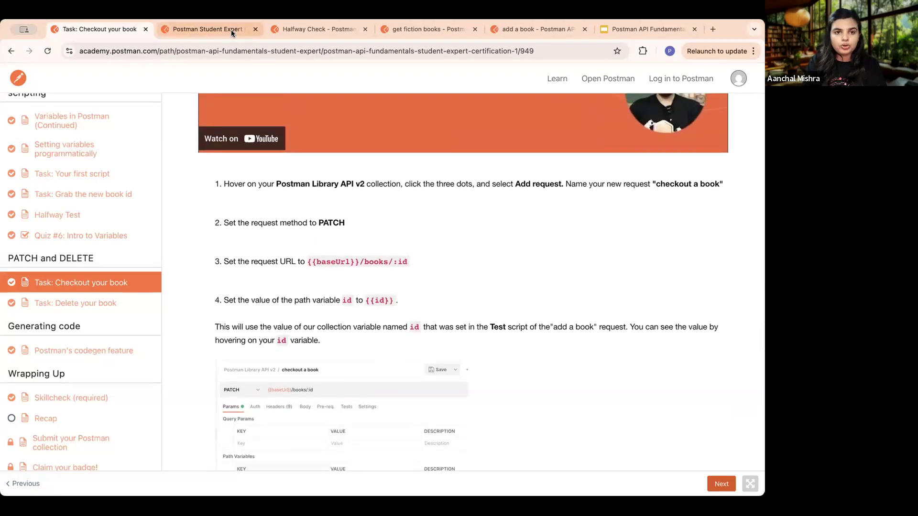
# - Close the Postman Student Expert FAQ page and add a new request to the Postman Library API v2 collection
pyautogui.click(207, 29)
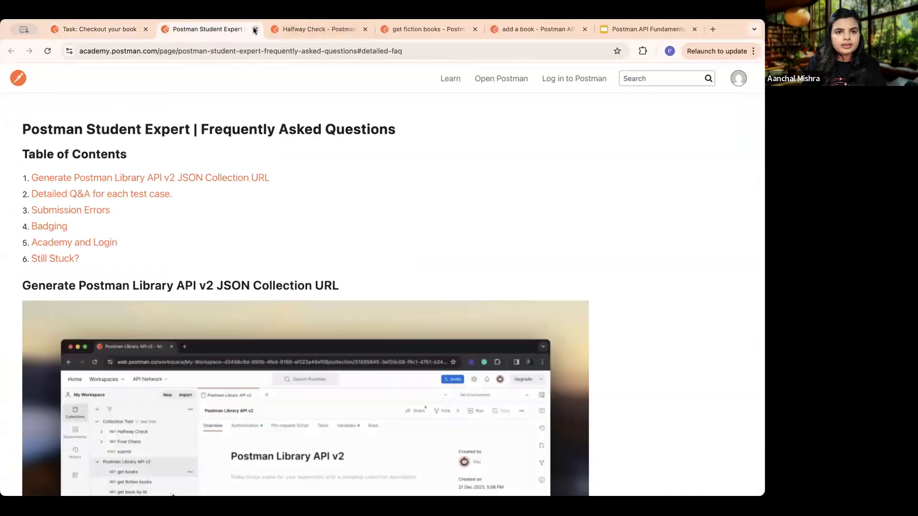
pyautogui.click(255, 28)
pyautogui.click(224, 28)
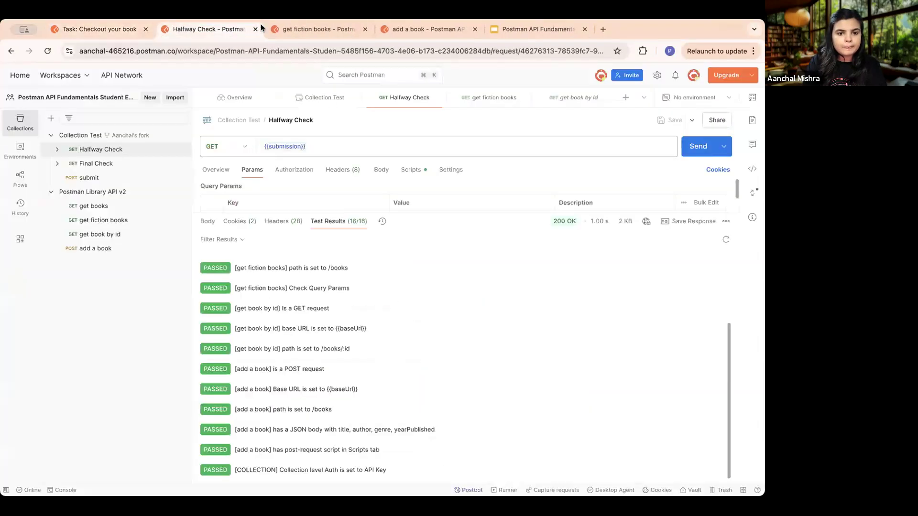
pyautogui.click(100, 250)
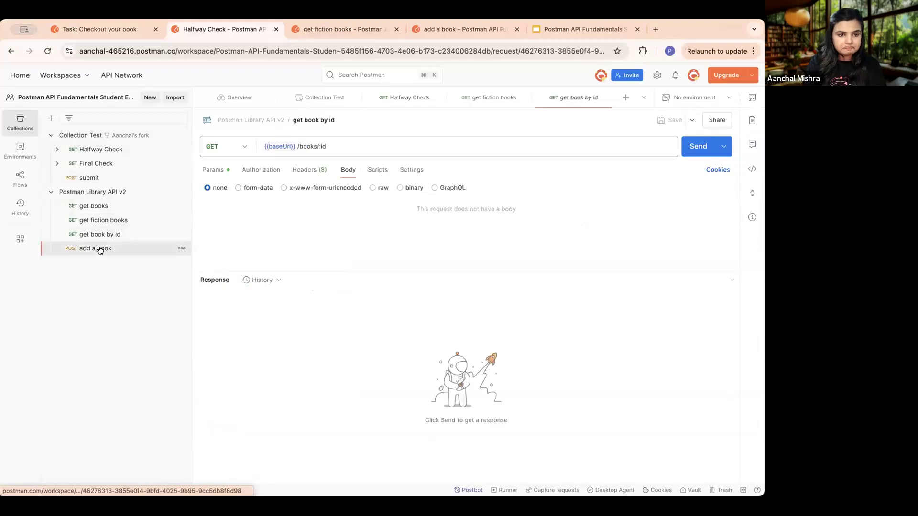
pyautogui.click(183, 193)
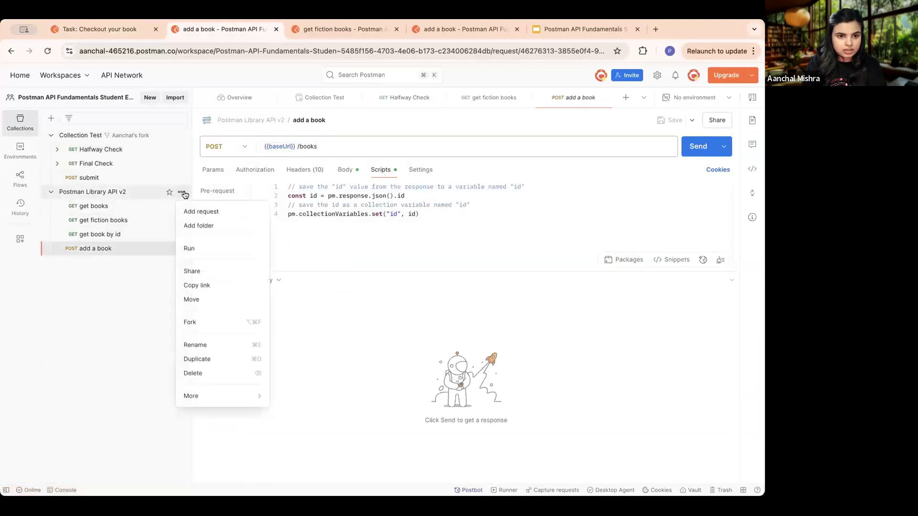
pyautogui.click(201, 210)
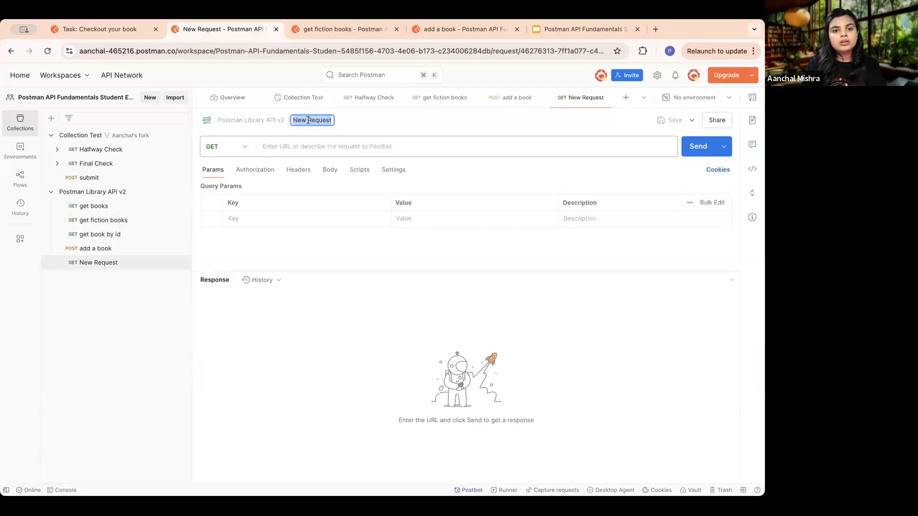
# - Name the new request "add a book"
pyautogui.press('BackSpace')
pyautogui.write('add a book')
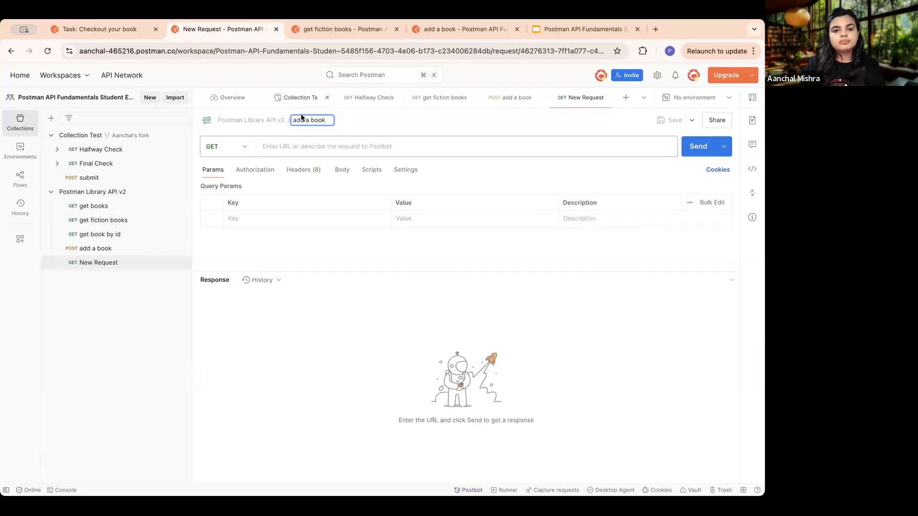
pyautogui.press('Return')
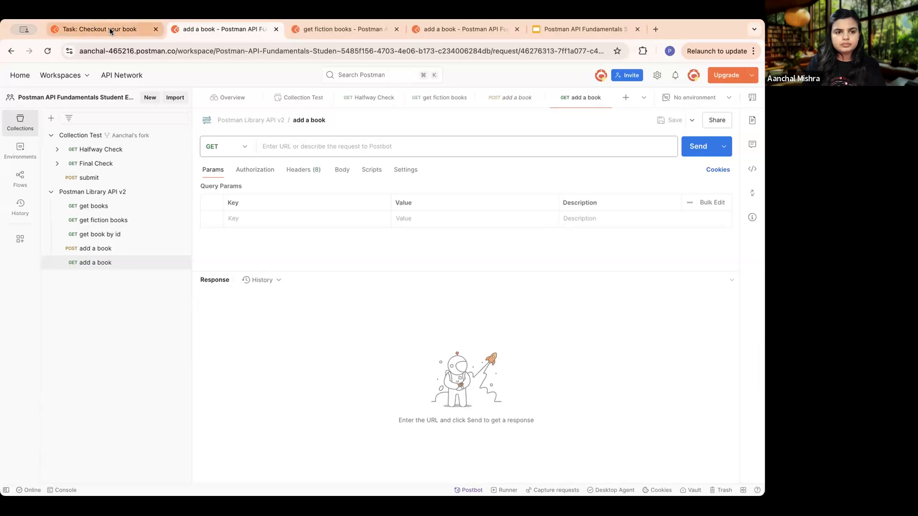
# - Check the required request name in the Checkout your book lesson and rename the new GET request to "checkout a book"
pyautogui.click(110, 28)
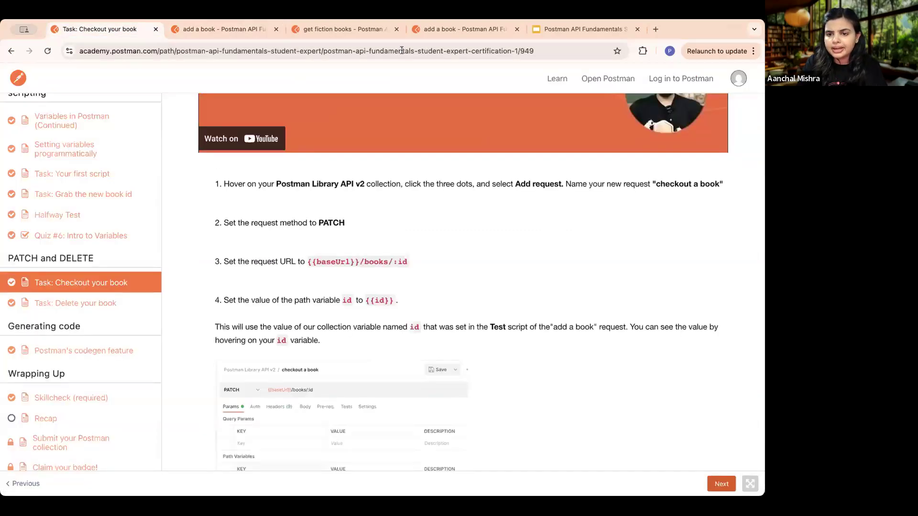
pyautogui.click(227, 28)
pyautogui.click(309, 120)
pyautogui.click(306, 121)
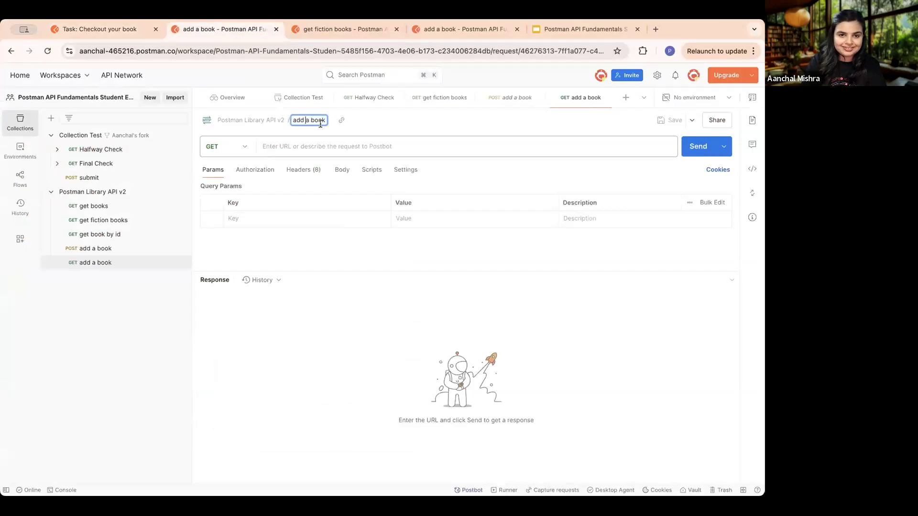
pyautogui.press('BackSpace')
pyautogui.press('BackSpace')
pyautogui.press('BackSpace')
pyautogui.press('BackSpace')
pyautogui.write('check')
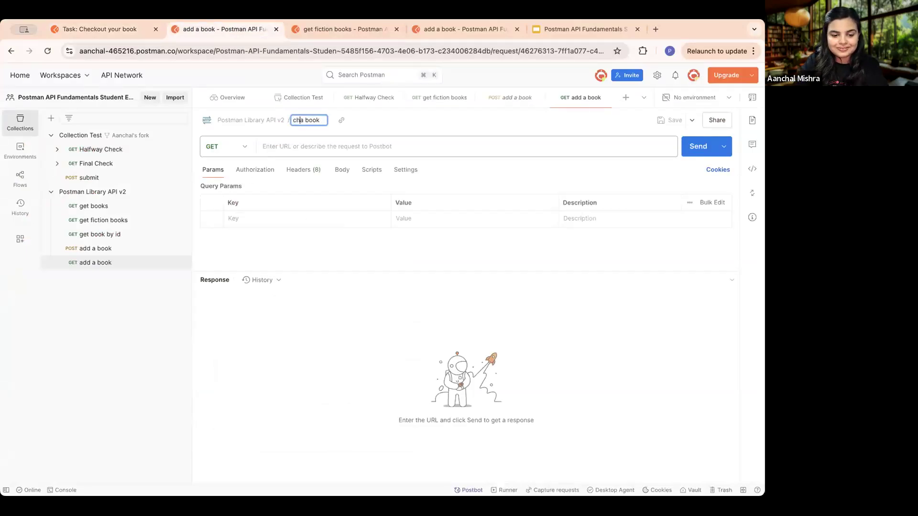
pyautogui.write('out')
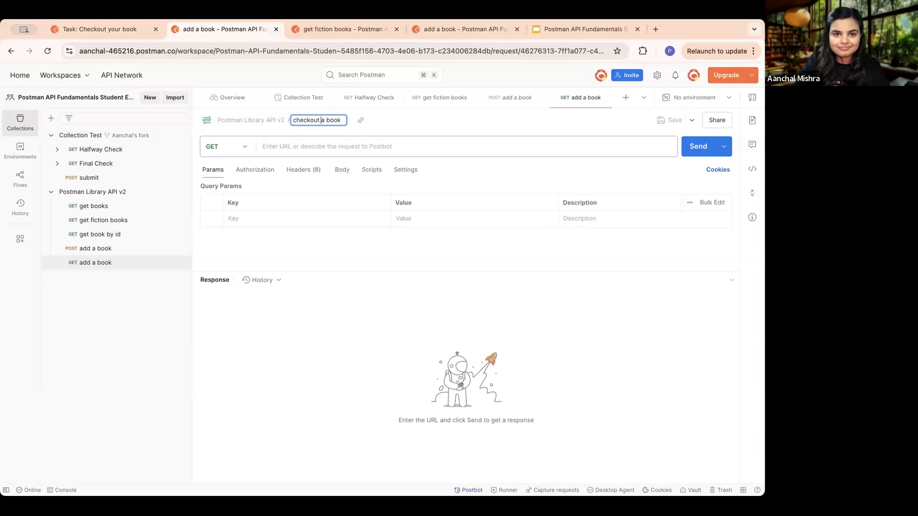
pyautogui.click(297, 260)
# - Set the URL of the "checkout a book" request to {{baseUrl}}/books using the collection's baseUrl variable
pyautogui.click(289, 146)
pyautogui.press('Down')
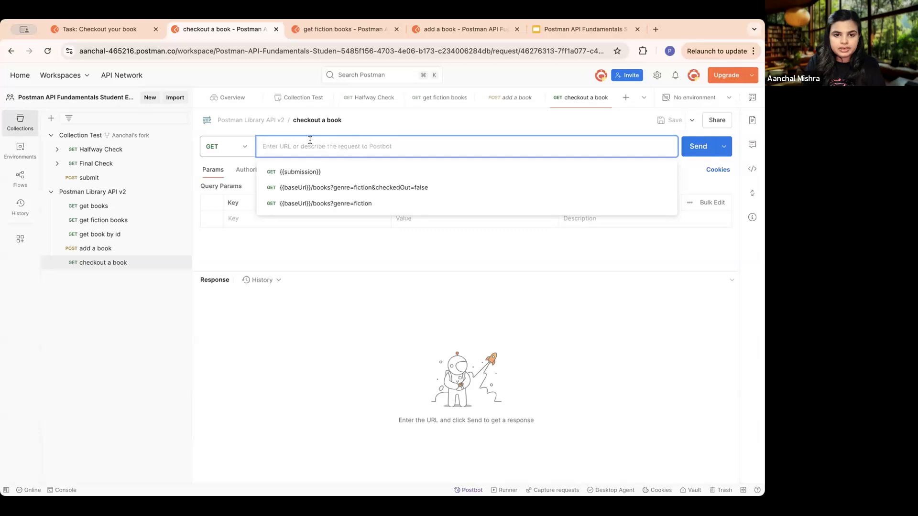
pyautogui.write('{{')
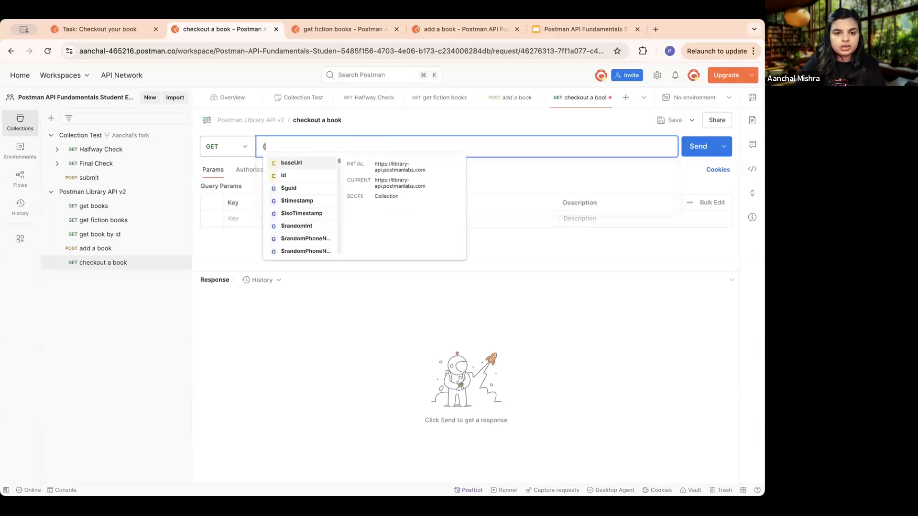
pyautogui.click(308, 164)
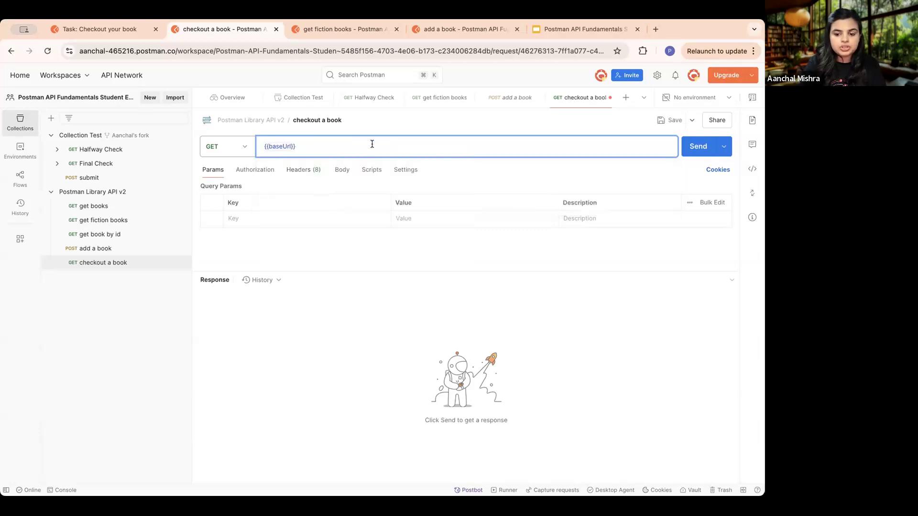
pyautogui.write('/books')
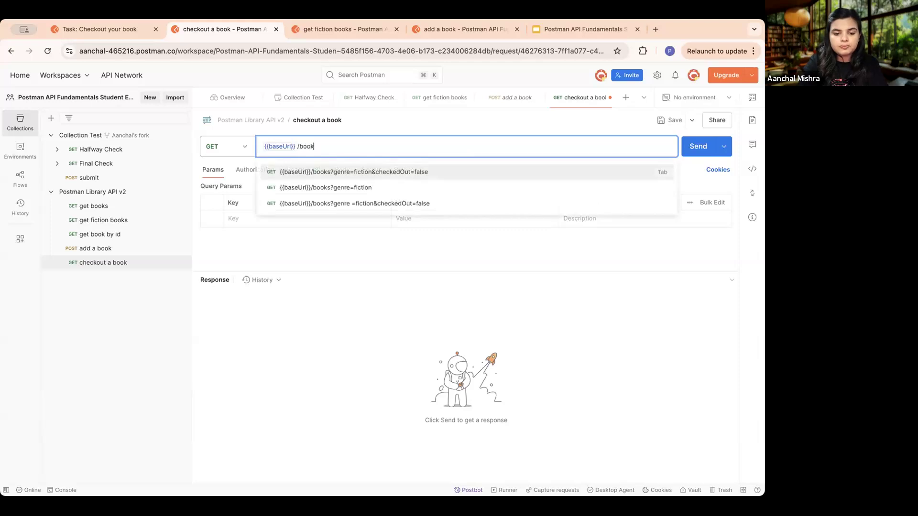
pyautogui.click(344, 300)
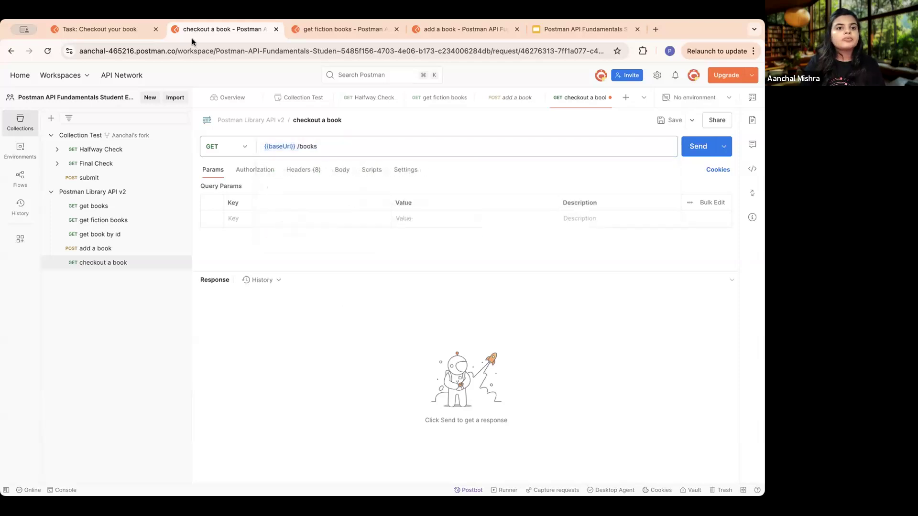
# - Review the lesson's request setup instructions and set the "checkout a book" request method to PATCH
pyautogui.click(123, 30)
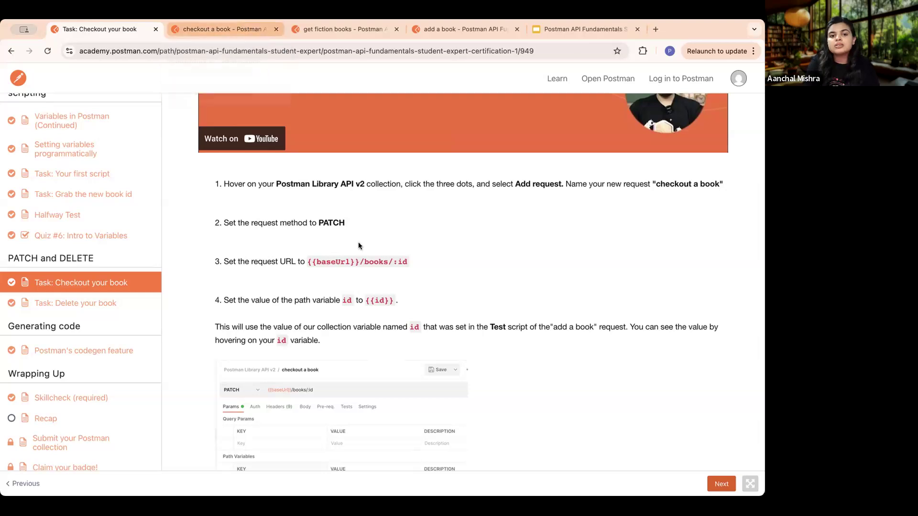
pyautogui.scroll(5, 403, 242)
pyautogui.scroll(-8, 404, 243)
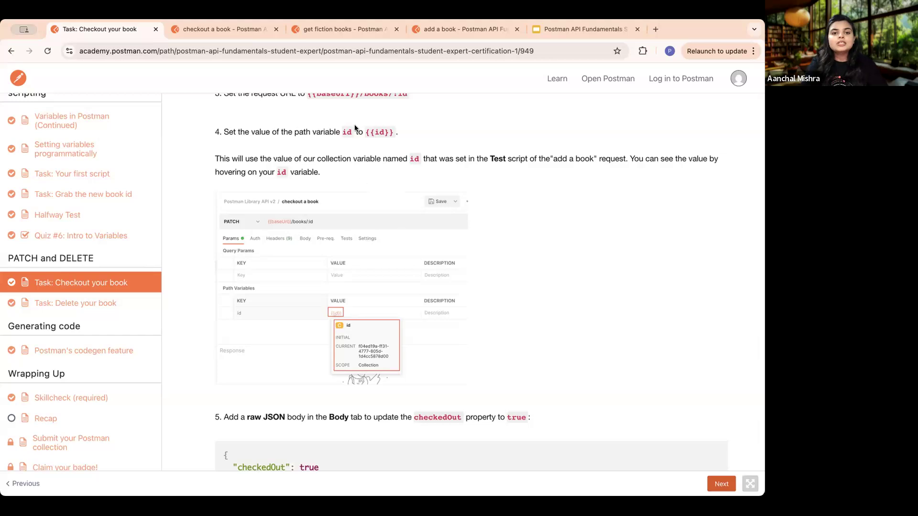
pyautogui.scroll(3, 308, 138)
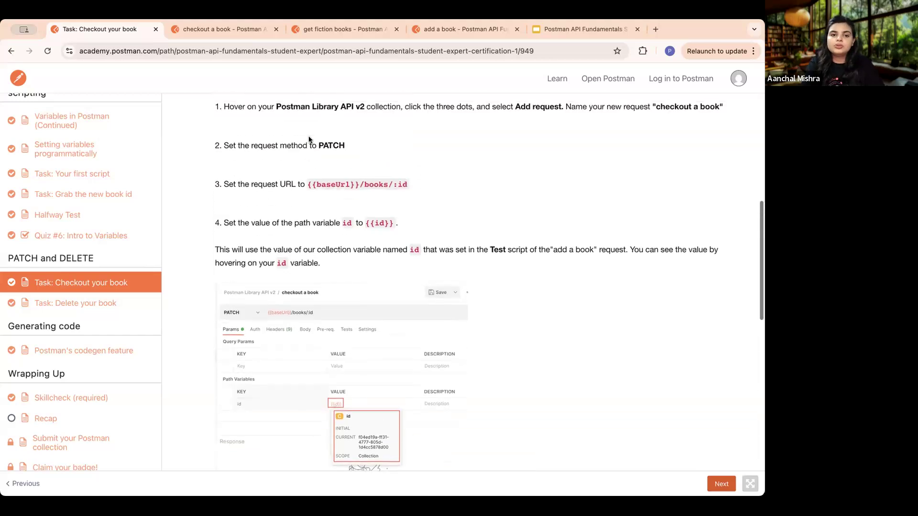
pyautogui.click(231, 29)
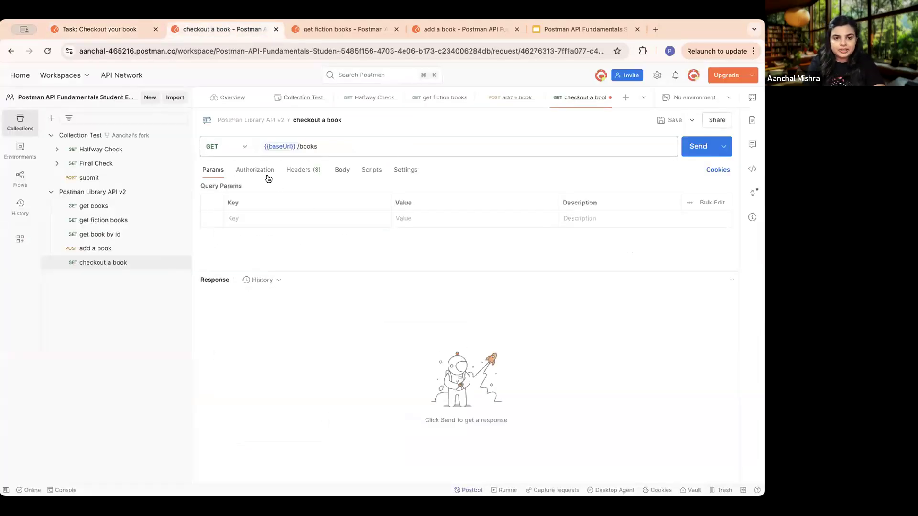
pyautogui.click(235, 147)
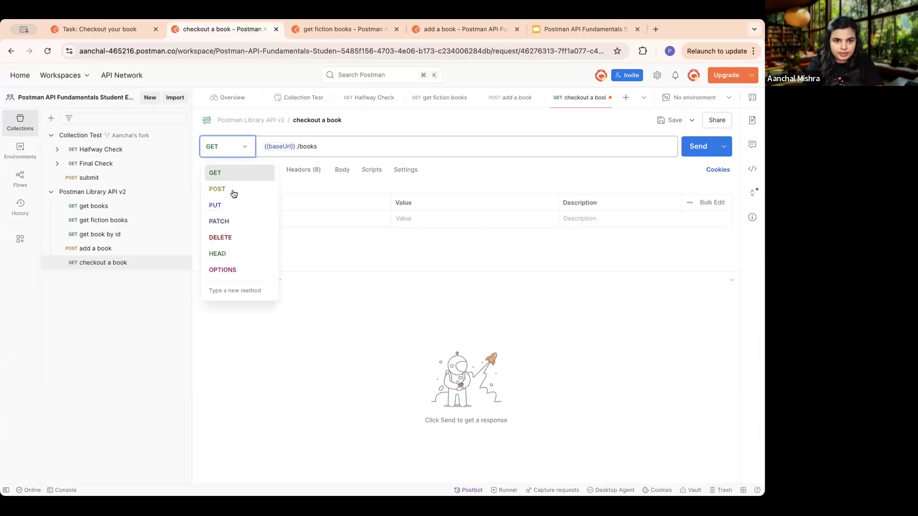
pyautogui.click(234, 220)
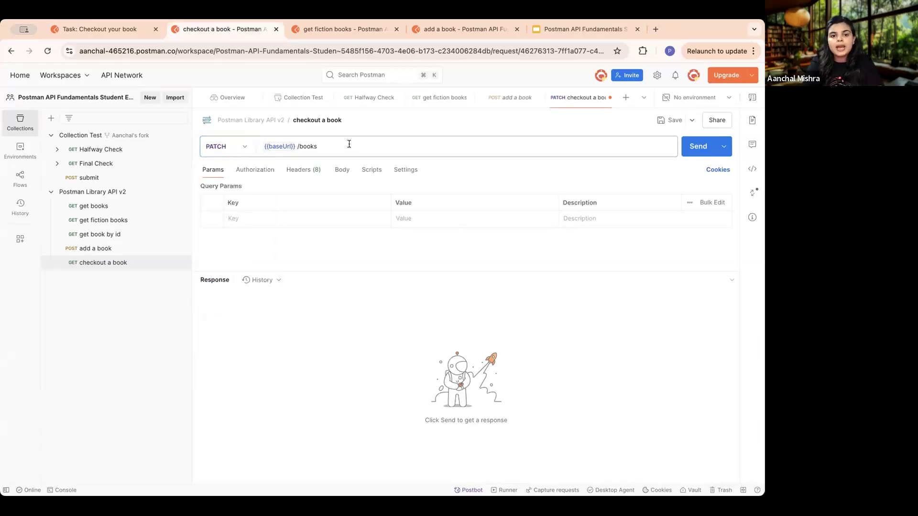
# - Consult the lesson's URL instructions and append ":/id" to the PATCH request's URL
pyautogui.tripleClick(349, 144)
pyautogui.click(348, 144)
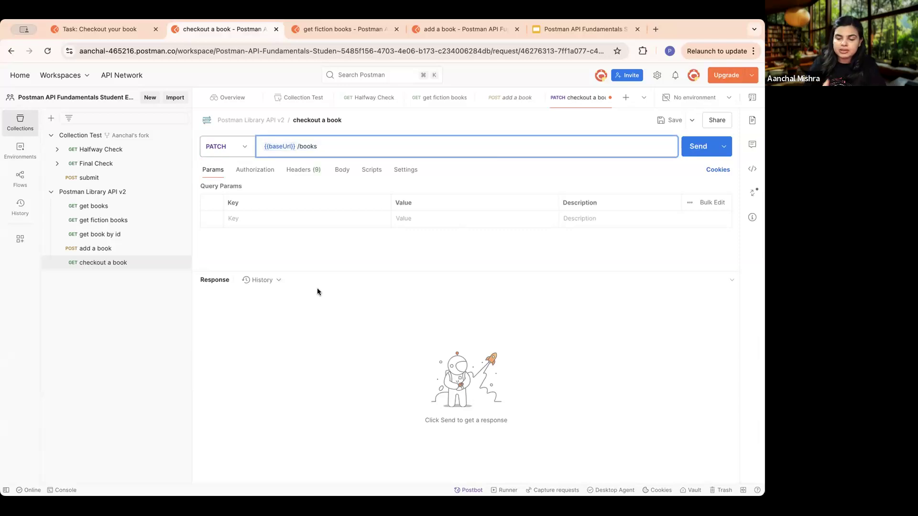
pyautogui.click(138, 31)
pyautogui.scroll(10, 484, 239)
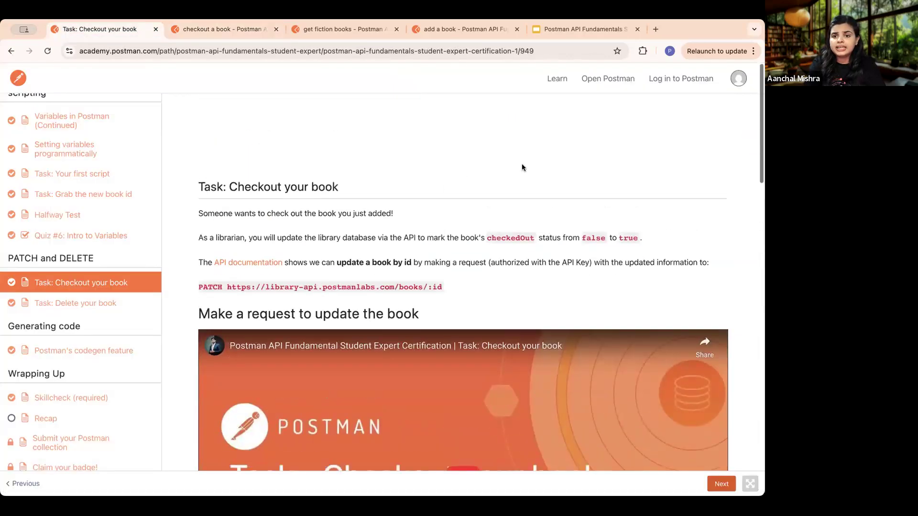
pyautogui.scroll(-2, 530, 205)
pyautogui.scroll(-10, 537, 242)
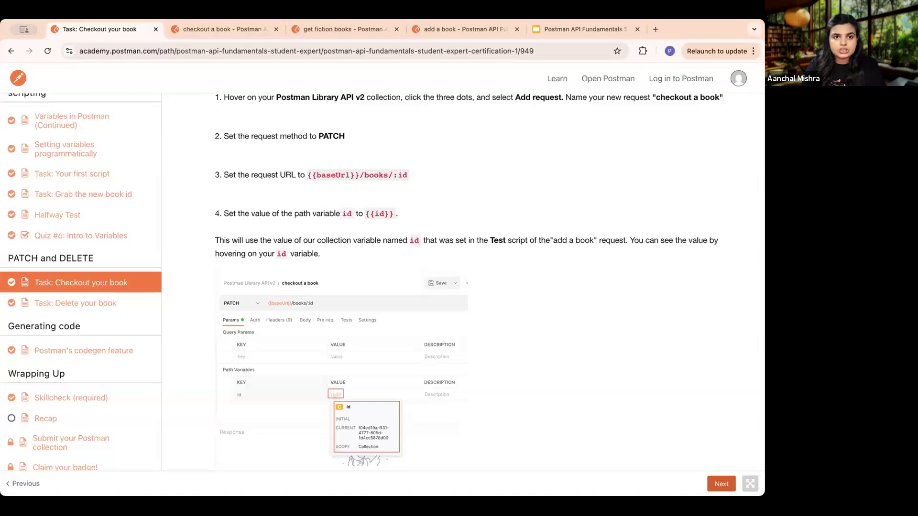
pyautogui.click(227, 28)
pyautogui.write(':/id')
pyautogui.click(328, 305)
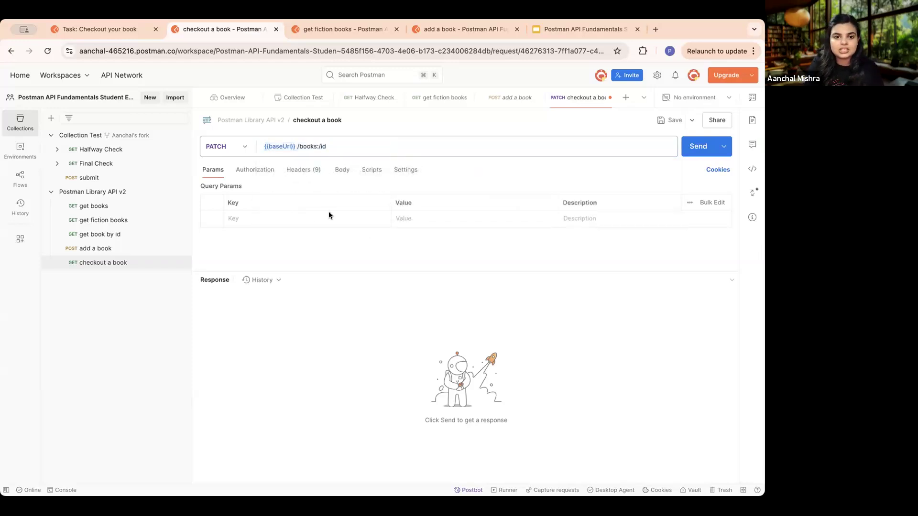
# - Recheck the URL format in the lesson, correct the PATCH request's URL to {{baseUrl}}/books/:id, and enlarge the parameters area
pyautogui.click(102, 33)
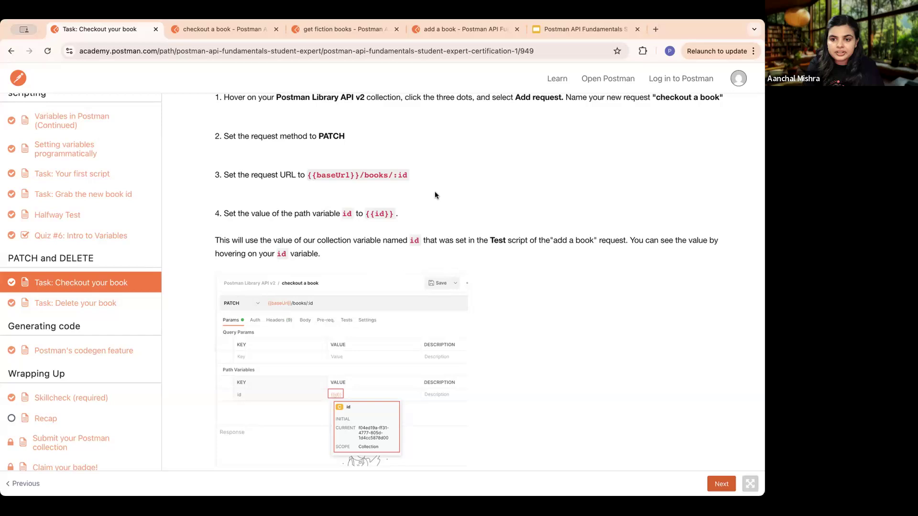
pyautogui.scroll(-2, 380, 214)
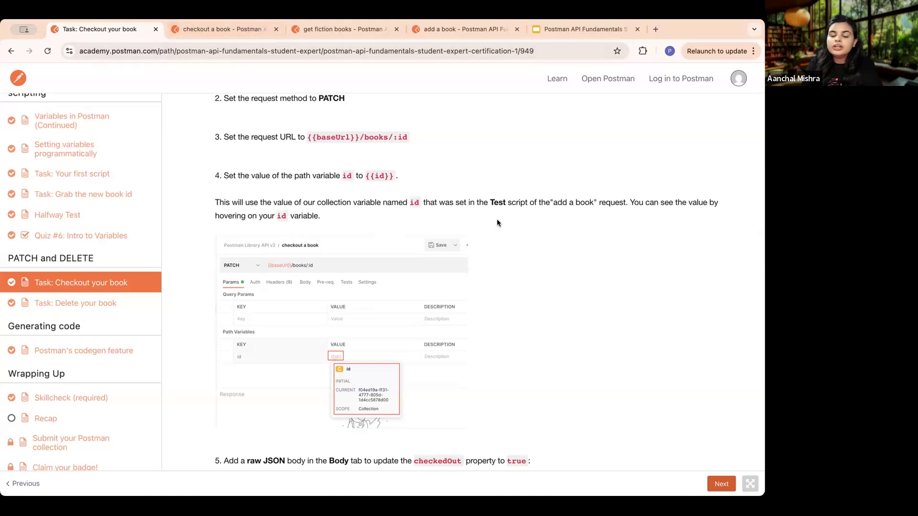
pyautogui.scroll(-2, 500, 230)
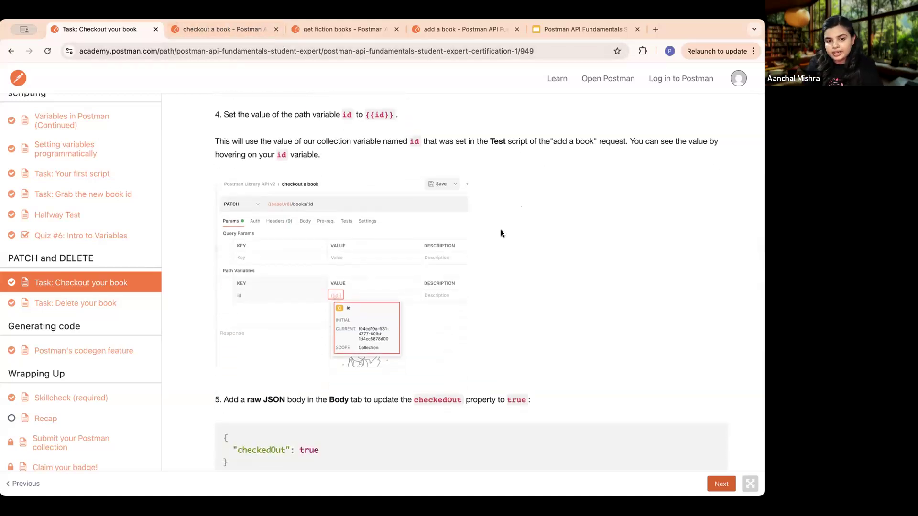
pyautogui.click(217, 30)
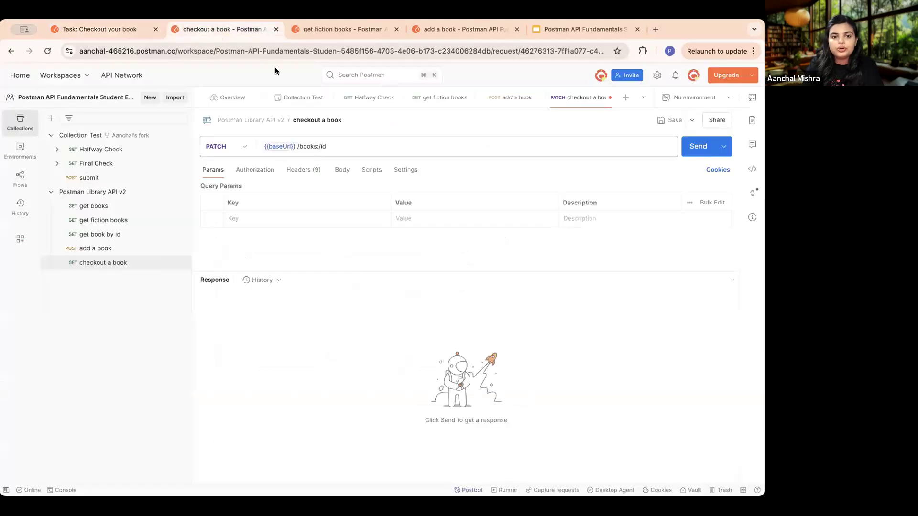
pyautogui.tripleClick(337, 146)
pyautogui.click(337, 146)
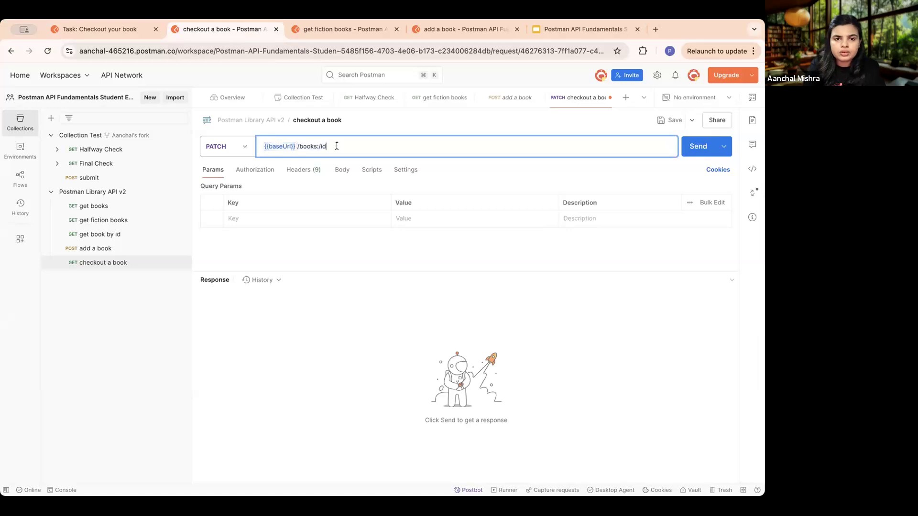
pyautogui.press('BackSpace')
pyautogui.press('BackSpace')
pyautogui.press('BackSpace')
pyautogui.write('/')
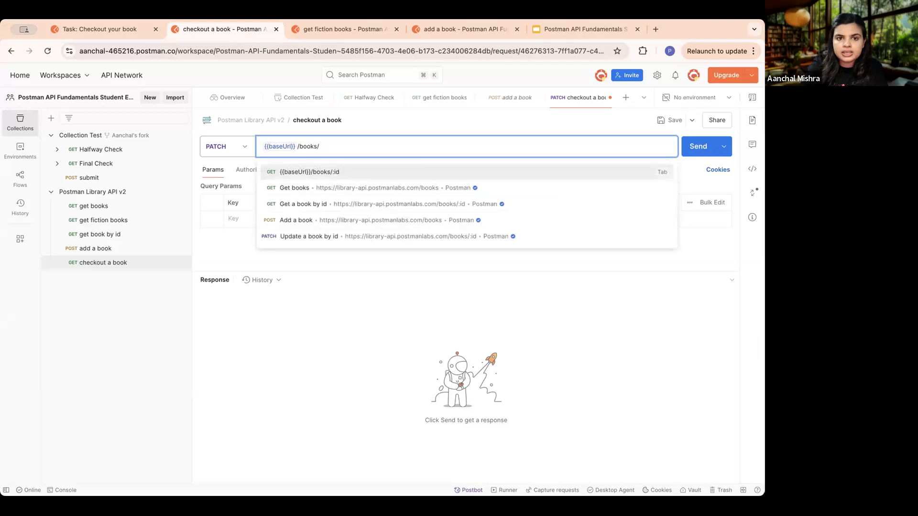
pyautogui.write(':id')
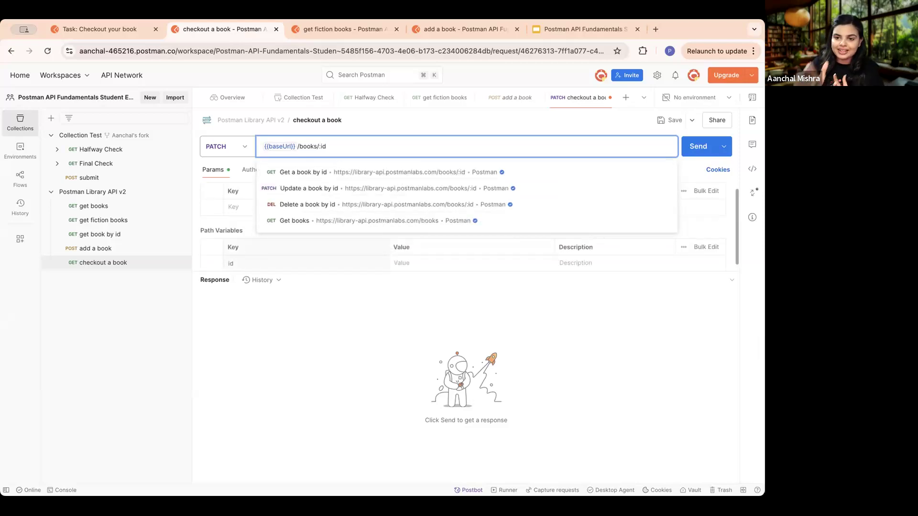
pyautogui.press('super+a')
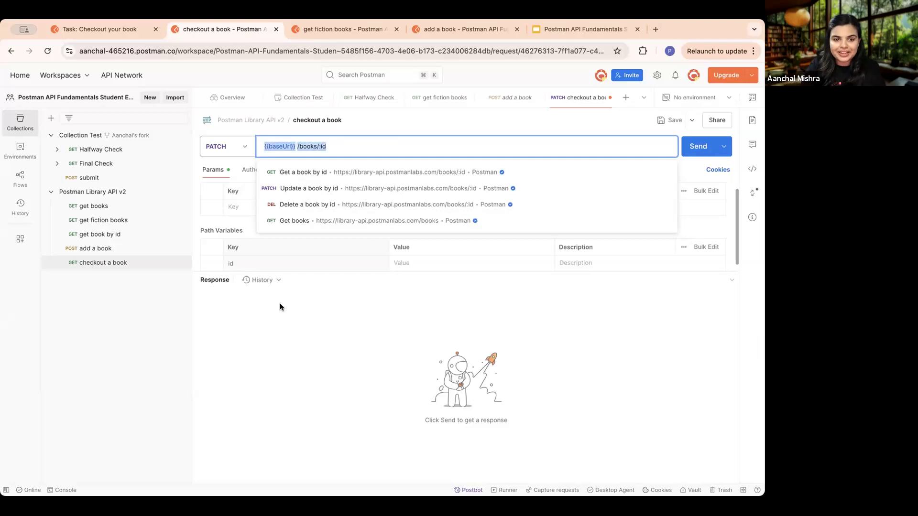
pyautogui.click(280, 304)
pyautogui.moveTo(385, 272); pyautogui.dragTo(396, 302)
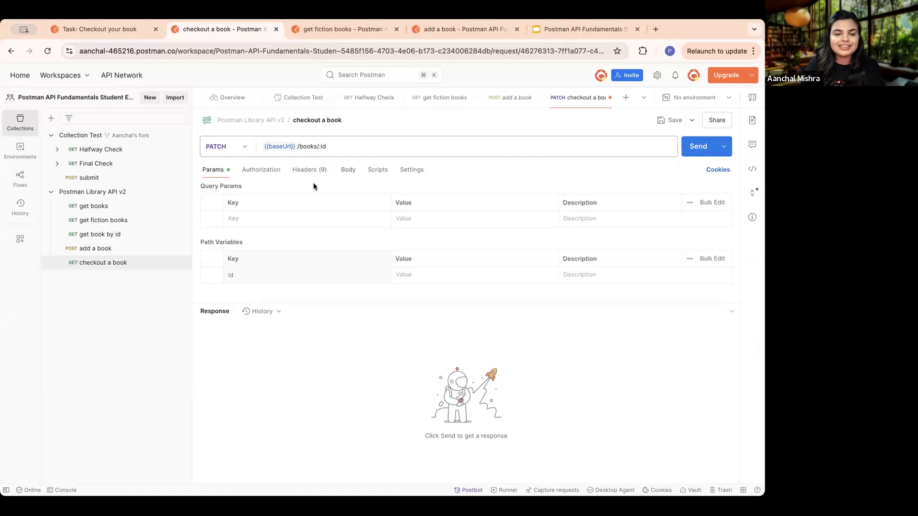
# - Set the value of the request's id path variable to the collection variable {{id}}
pyautogui.click(414, 277)
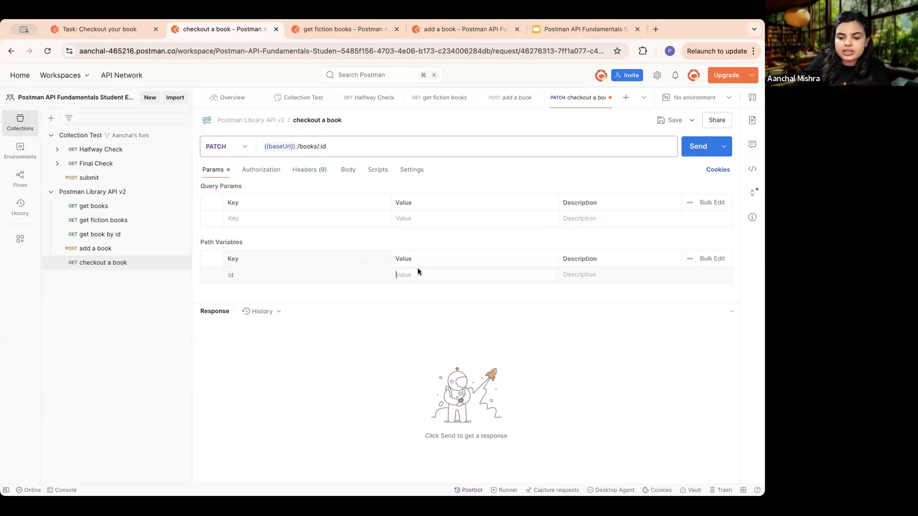
pyautogui.write('{')
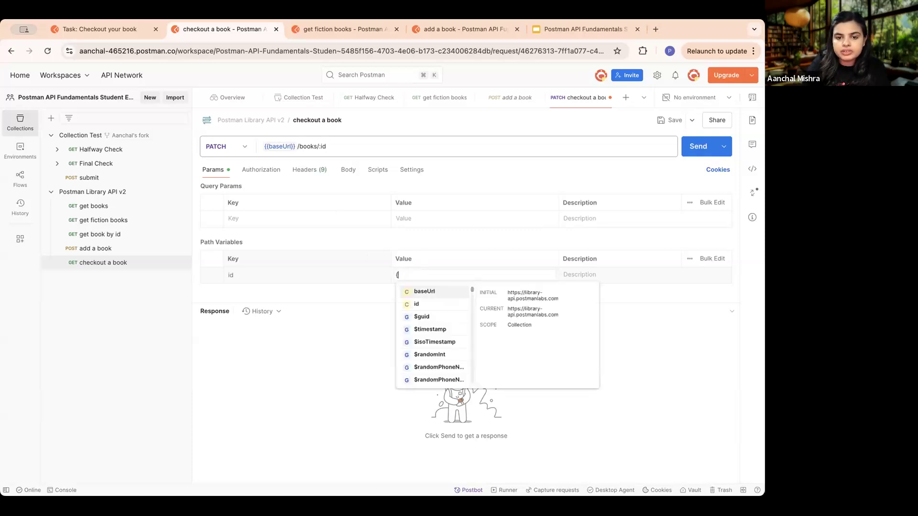
pyautogui.click(439, 302)
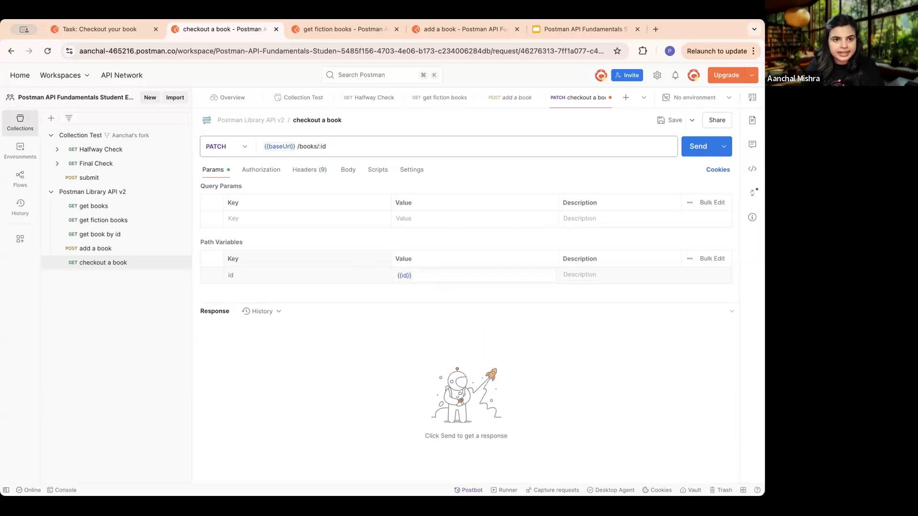
# - Read the lesson's instructions on the id path variable and the raw JSON body for the checkout request
pyautogui.click(99, 28)
pyautogui.scroll(-1, 449, 306)
pyautogui.scroll(1, 448, 306)
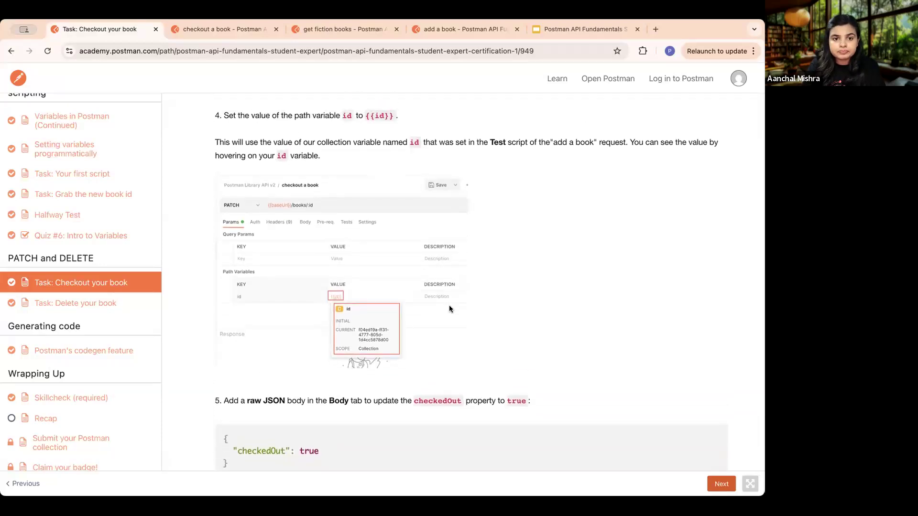
pyautogui.scroll(-1, 449, 305)
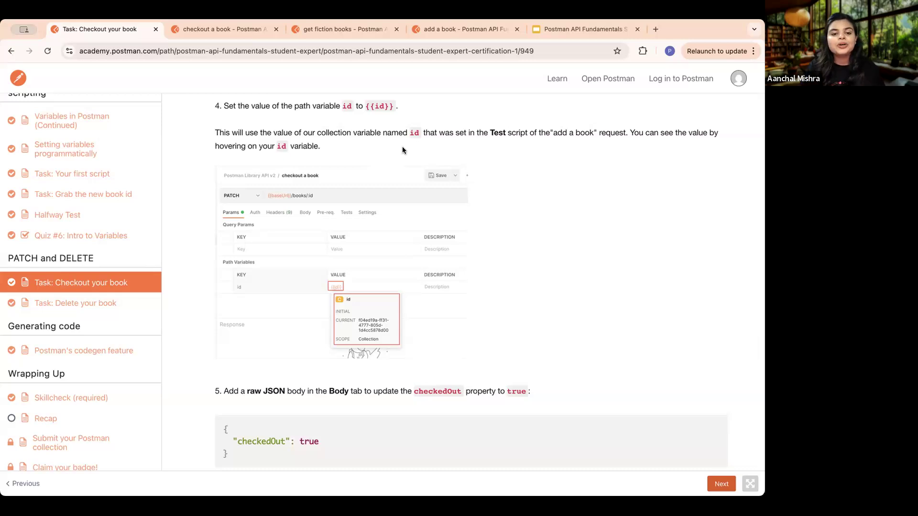
pyautogui.scroll(-5, 524, 266)
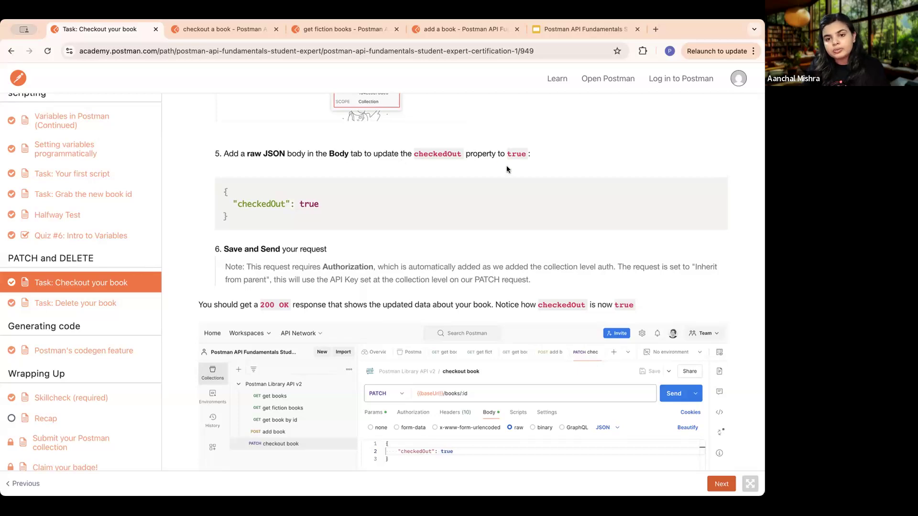
# - Return to the "checkout a book" request and set its body type to raw JSON
pyautogui.click(222, 26)
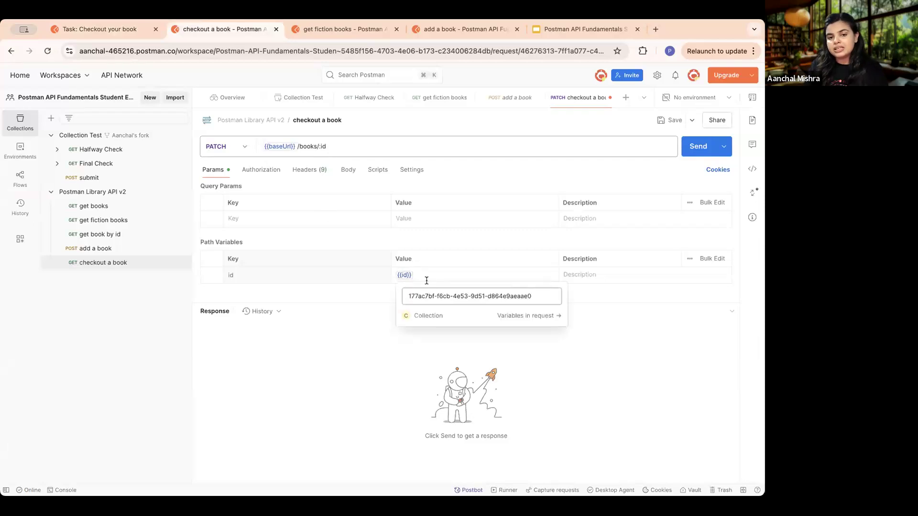
pyautogui.click(348, 171)
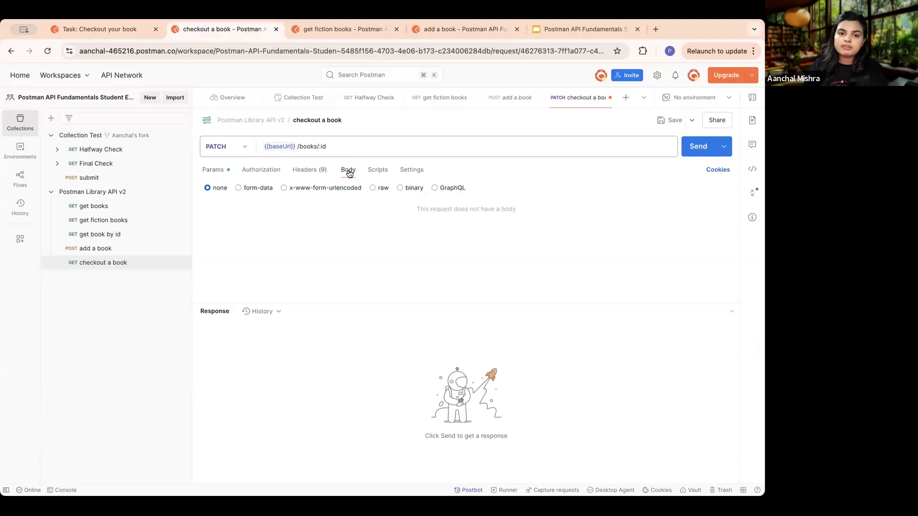
pyautogui.click(372, 189)
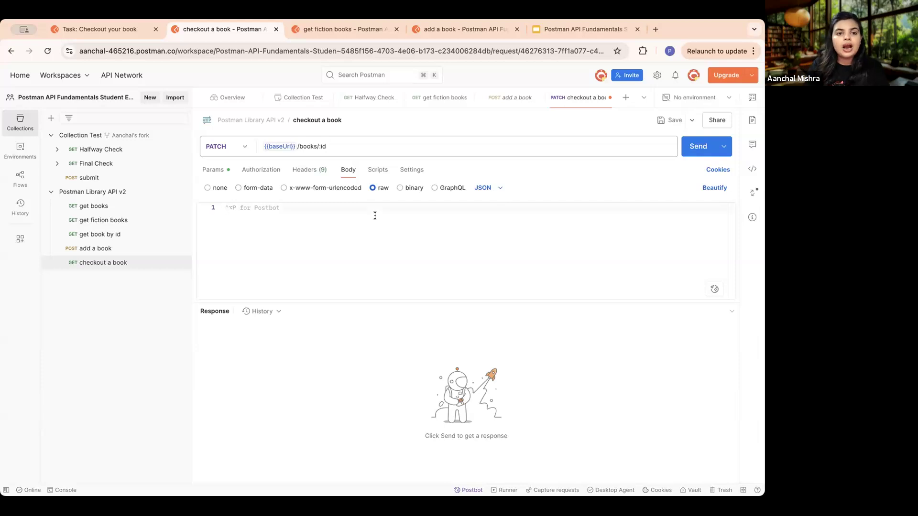
pyautogui.write('{')
pyautogui.press('Return')
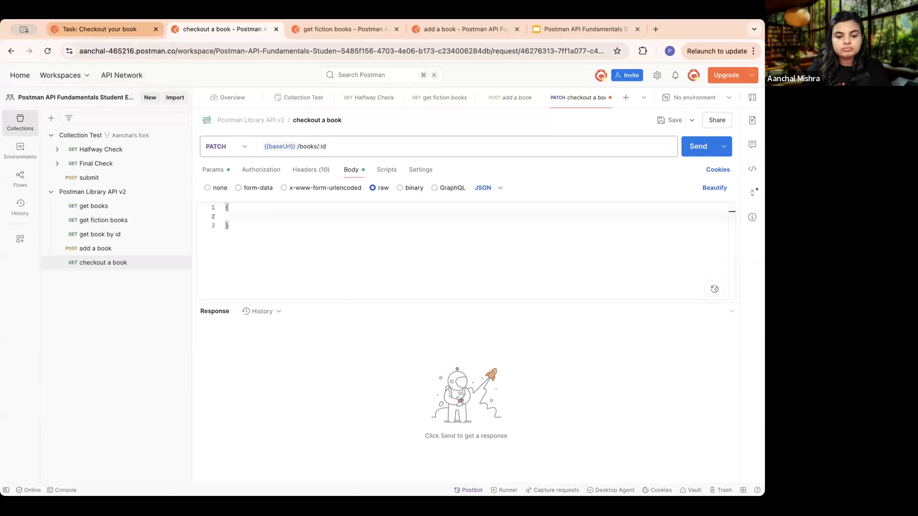
pyautogui.write('check')
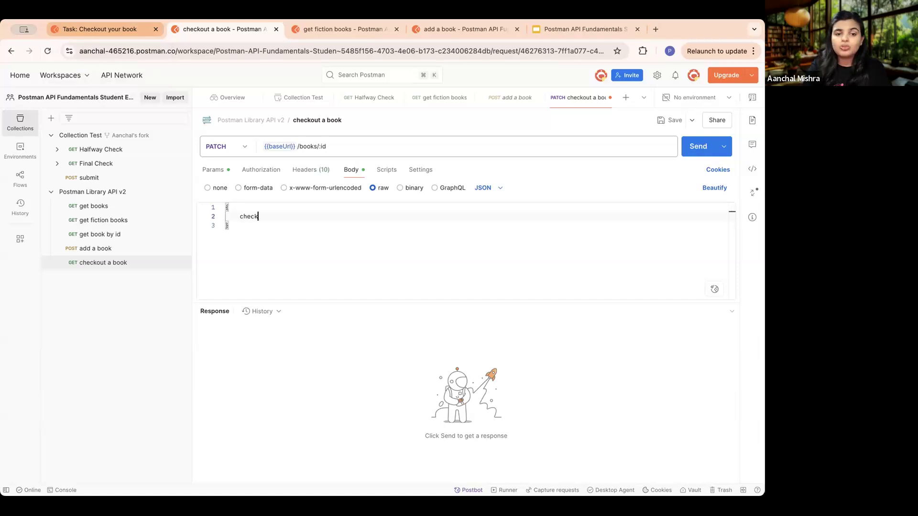
pyautogui.press('super+a')
pyautogui.press('BackSpace')
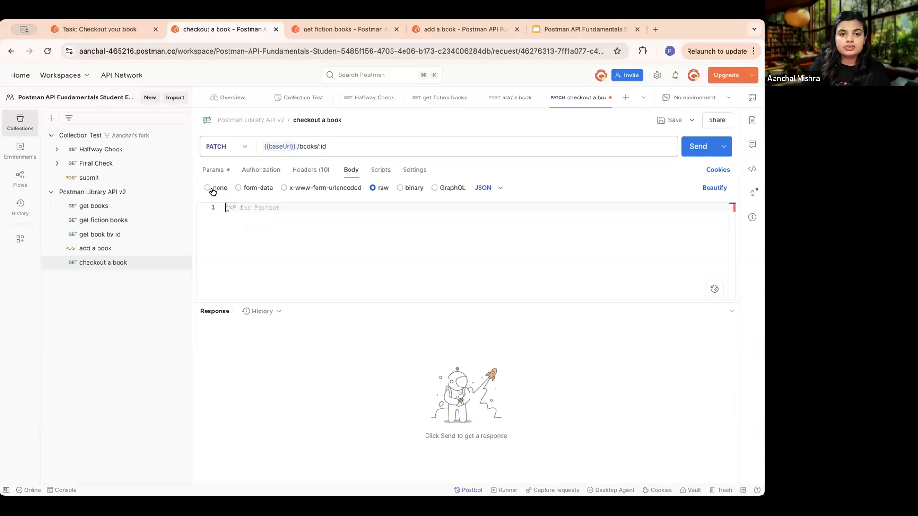
# - Copy the lesson's JSON snippet setting "checkedOut" to true and paste it into the PATCH request's body
pyautogui.click(101, 30)
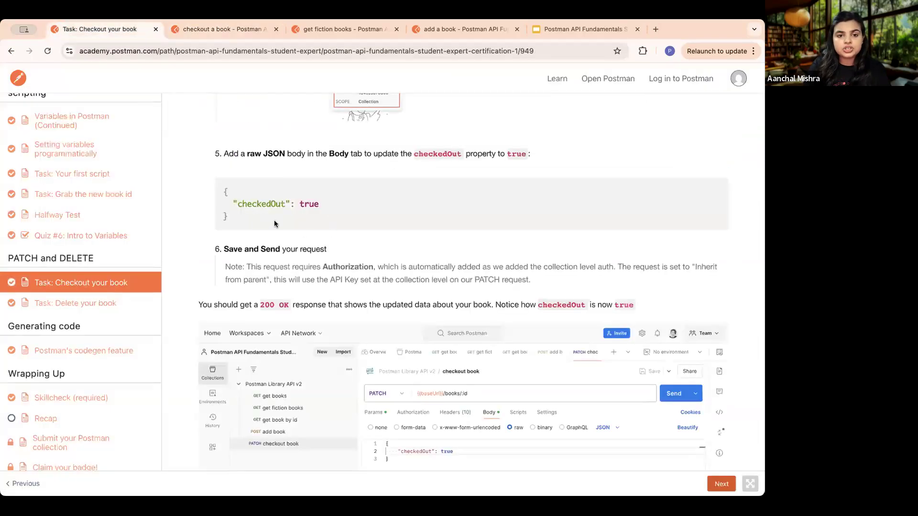
pyautogui.moveTo(234, 204); pyautogui.dragTo(221, 189)
pyautogui.press('super+c')
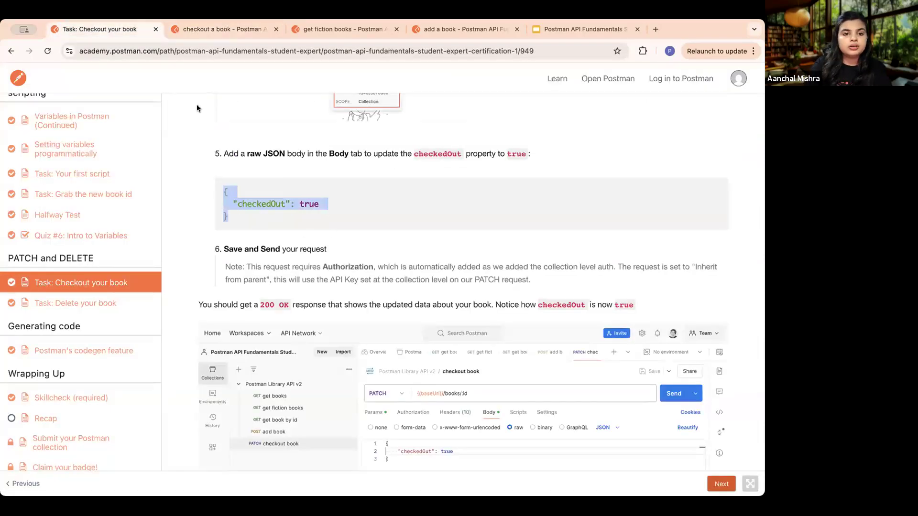
pyautogui.click(204, 28)
pyautogui.press('super+v')
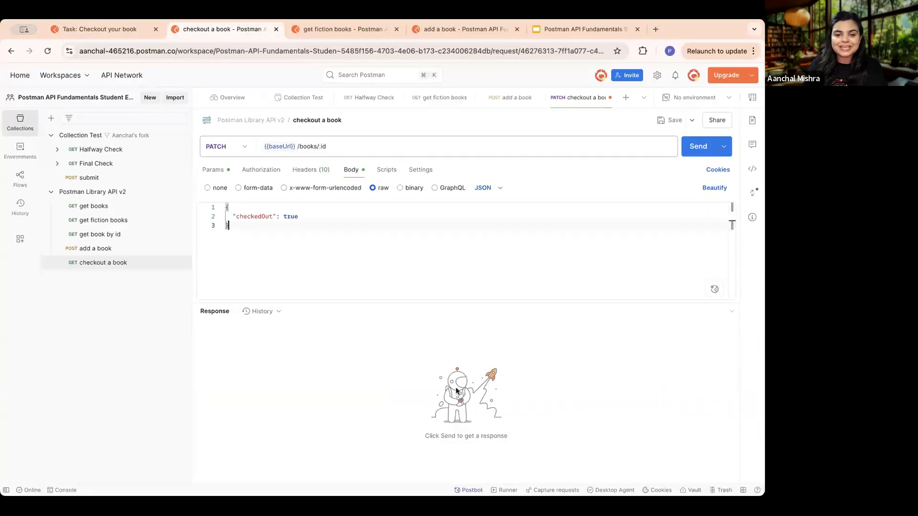
# - Save and send the "checkout a book" request, enlarge the response area, and highlight the checkedOut property in the response
pyautogui.click(671, 120)
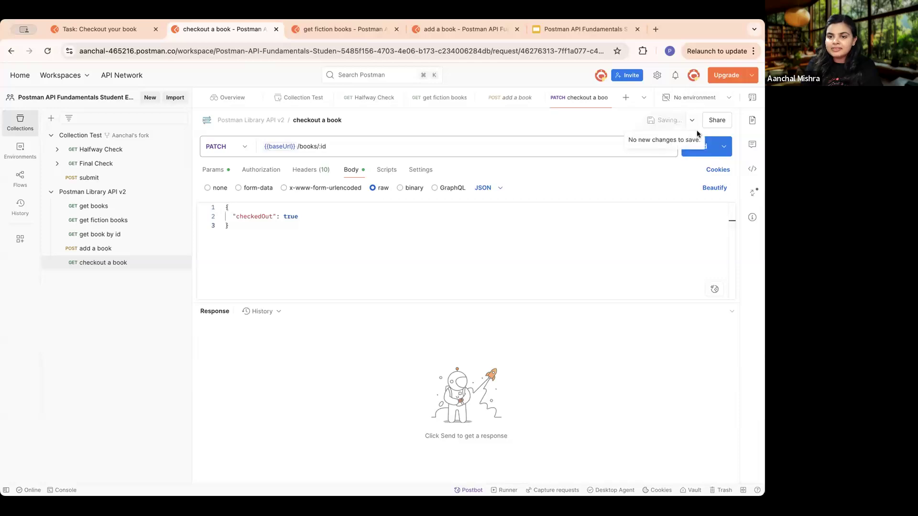
pyautogui.click(697, 149)
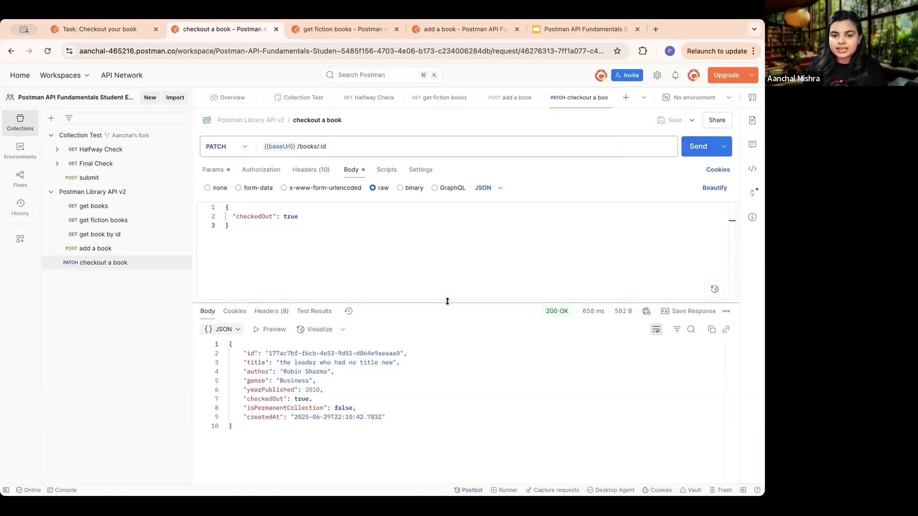
pyautogui.moveTo(446, 292); pyautogui.dragTo(443, 256)
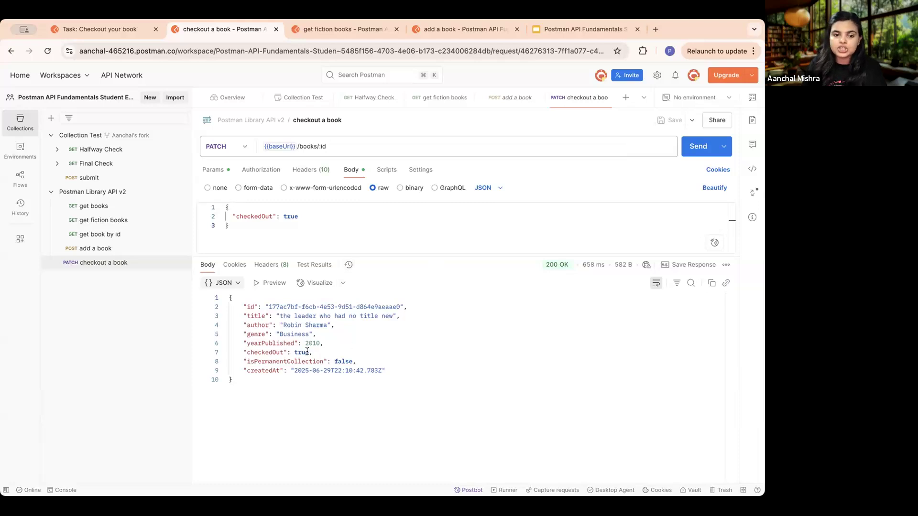
pyautogui.moveTo(309, 352); pyautogui.dragTo(185, 354)
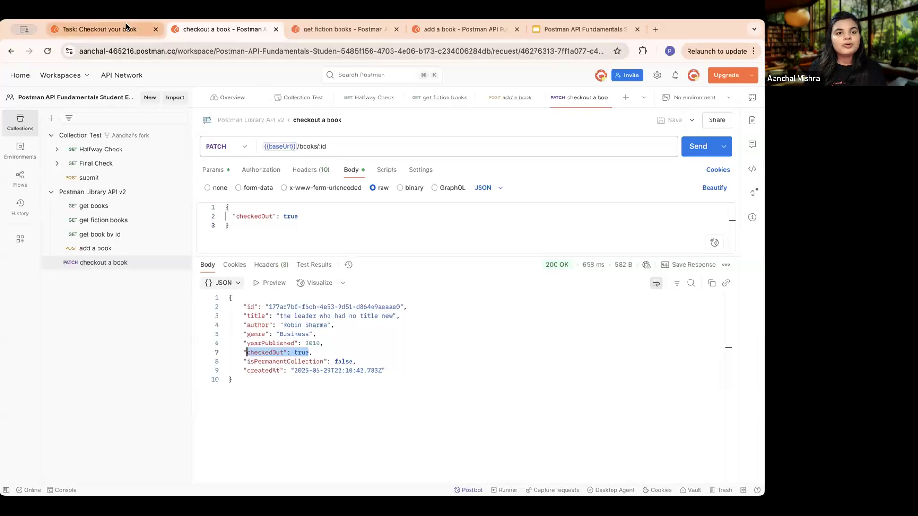
# - Review the end of the checkout lesson, advance to "Task: Delete your book", and skim its instructions
pyautogui.click(129, 33)
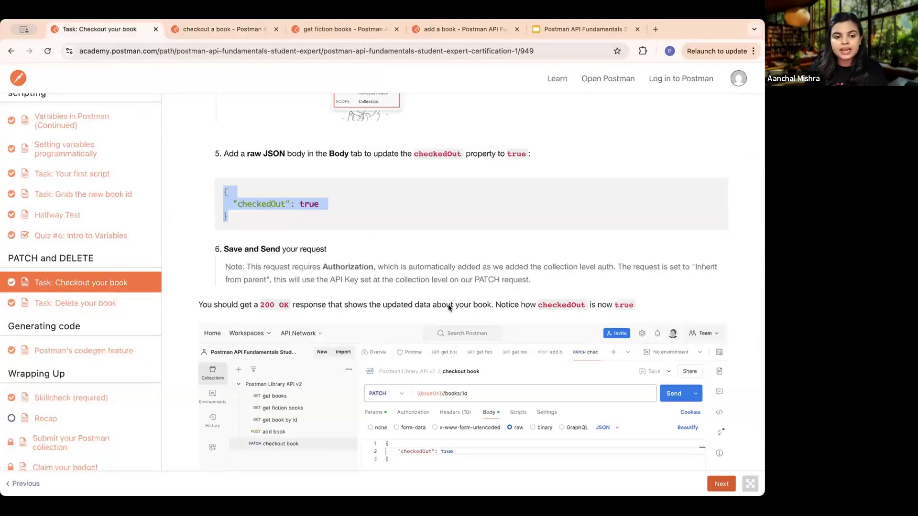
pyautogui.scroll(-8, 491, 388)
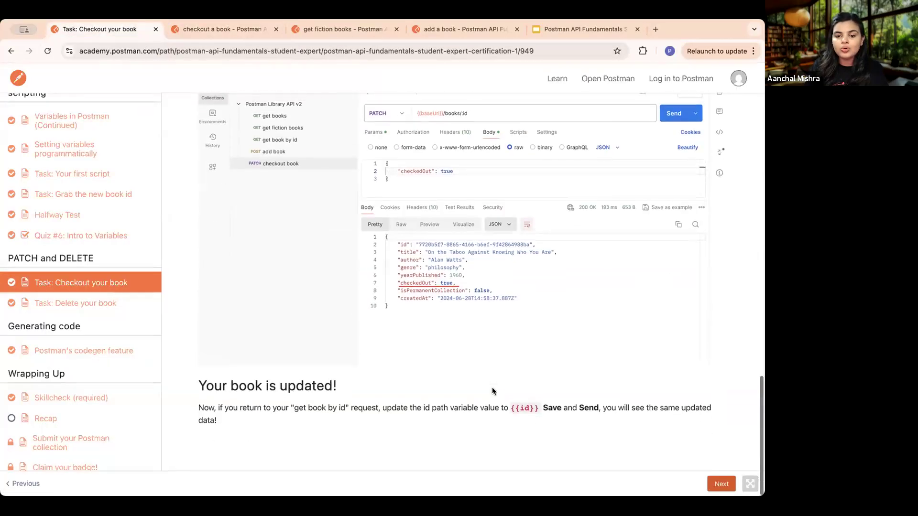
pyautogui.click(722, 484)
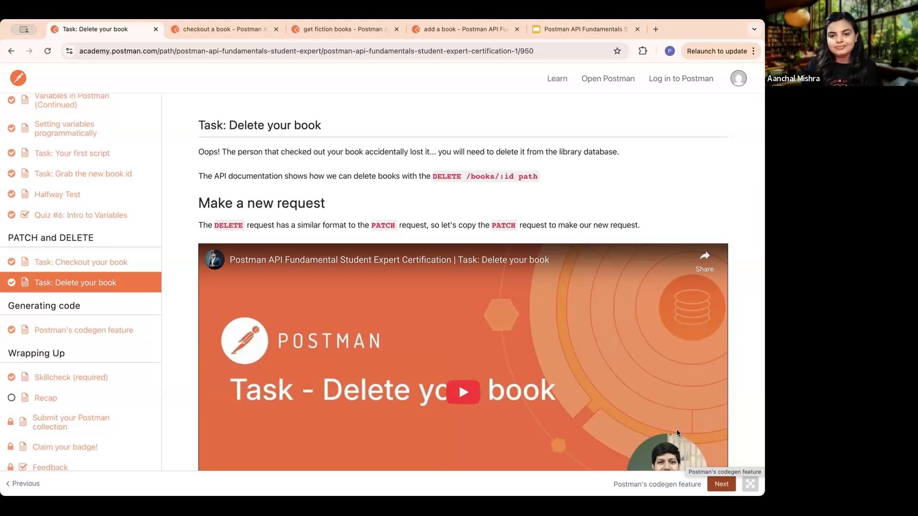
pyautogui.scroll(-10, 280, 250)
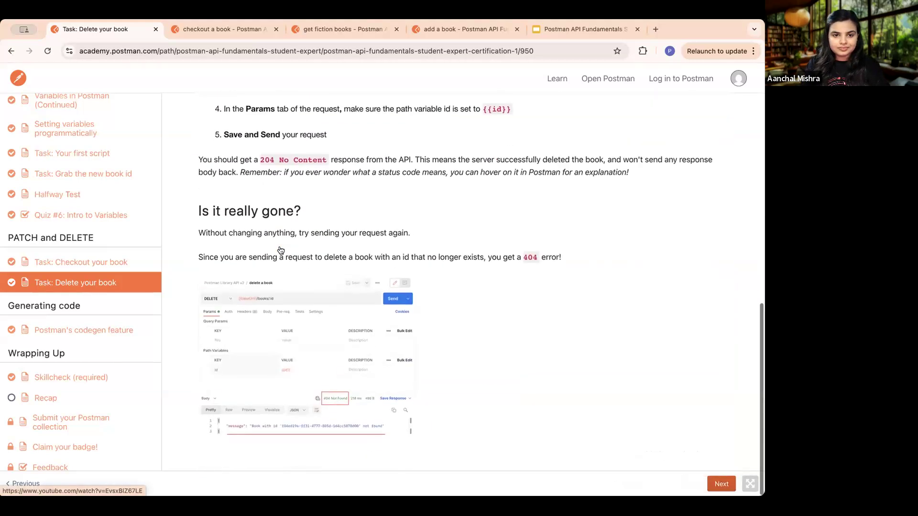
pyautogui.scroll(5, 280, 250)
# - Add a new request named "delete" to the Postman Library API v2 collection
pyautogui.click(196, 25)
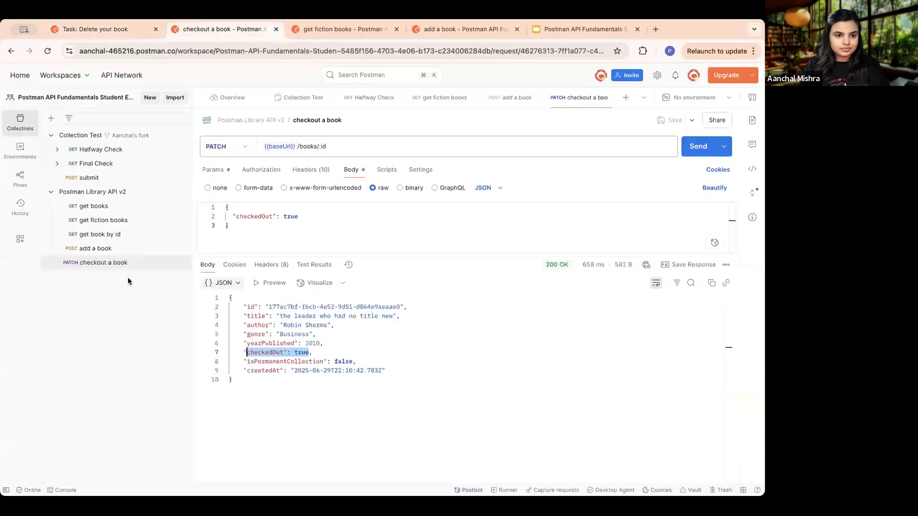
pyautogui.click(180, 266)
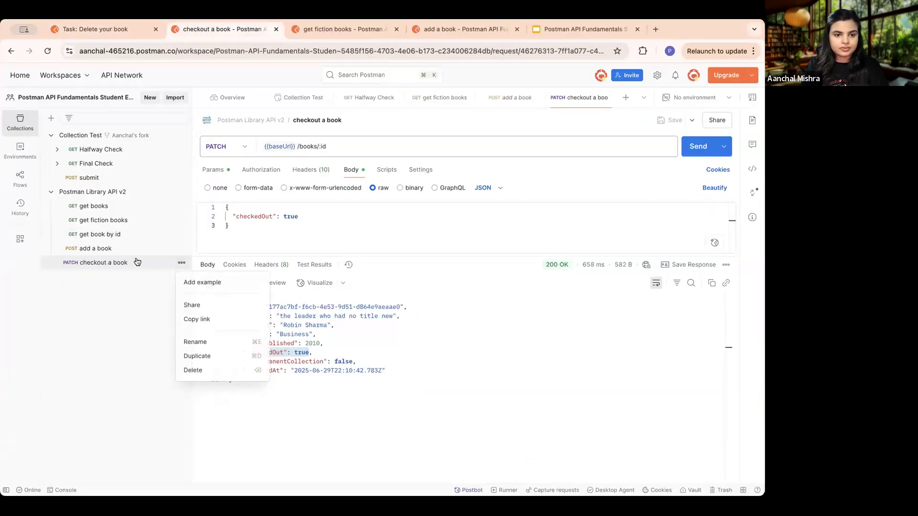
pyautogui.click(133, 287)
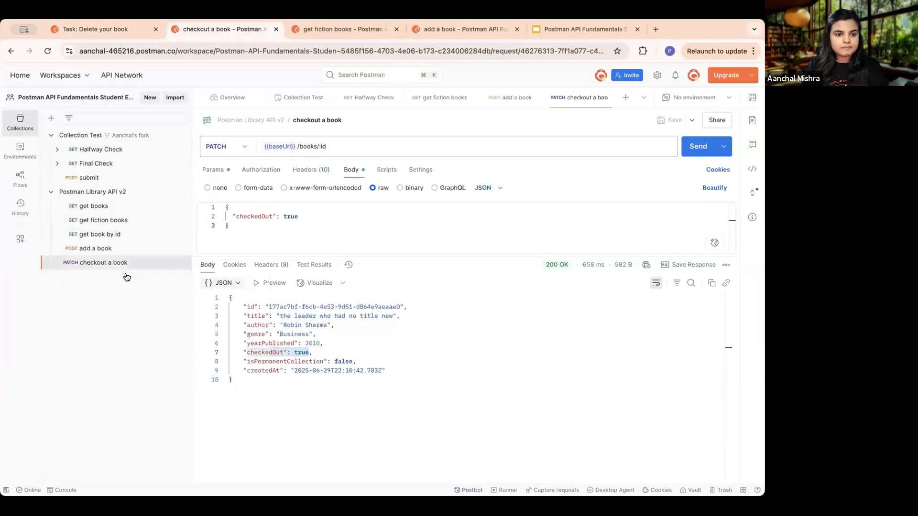
pyautogui.click(182, 193)
pyautogui.click(200, 211)
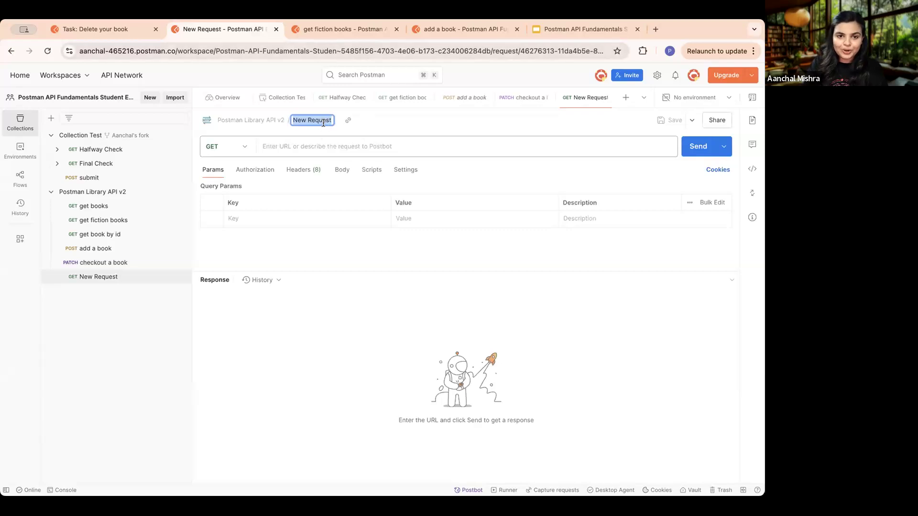
pyautogui.press('BackSpace')
pyautogui.write('delete')
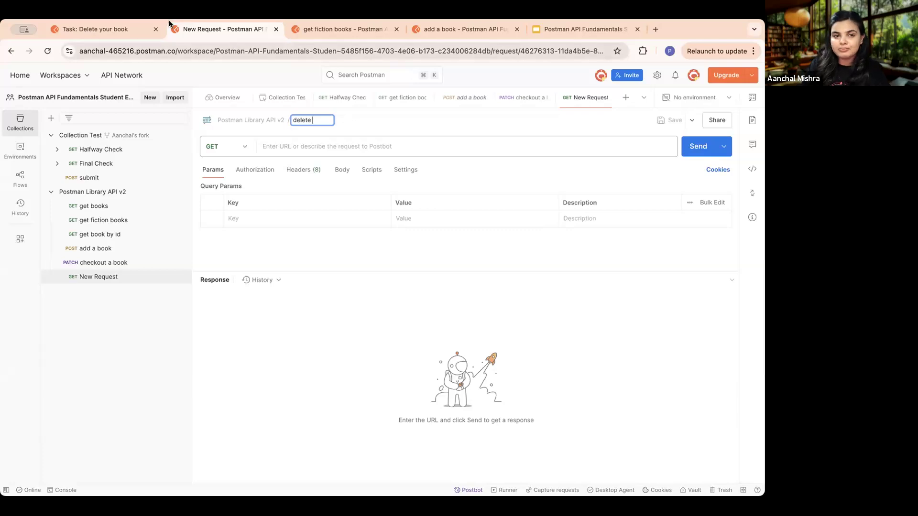
# - Consult the lesson's delete request instructions and set the "delete" request's method to DELETE
pyautogui.click(125, 32)
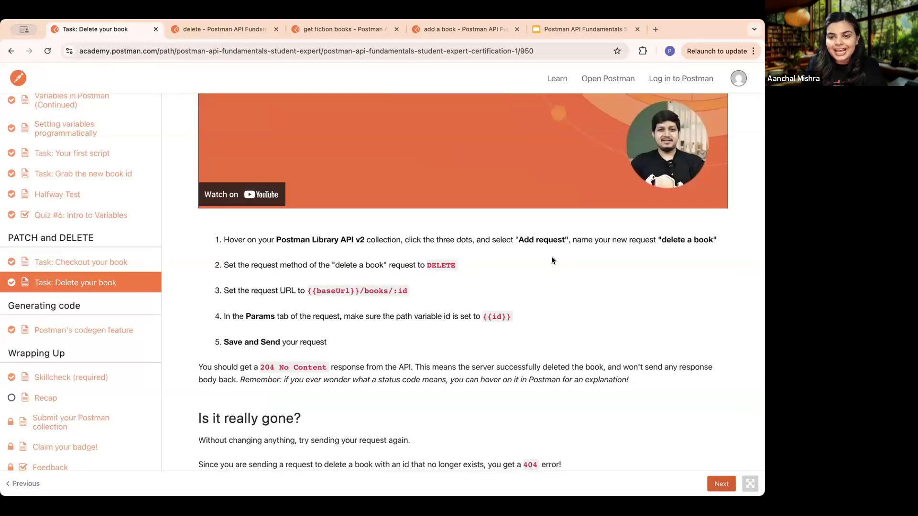
pyautogui.scroll(-1, 552, 258)
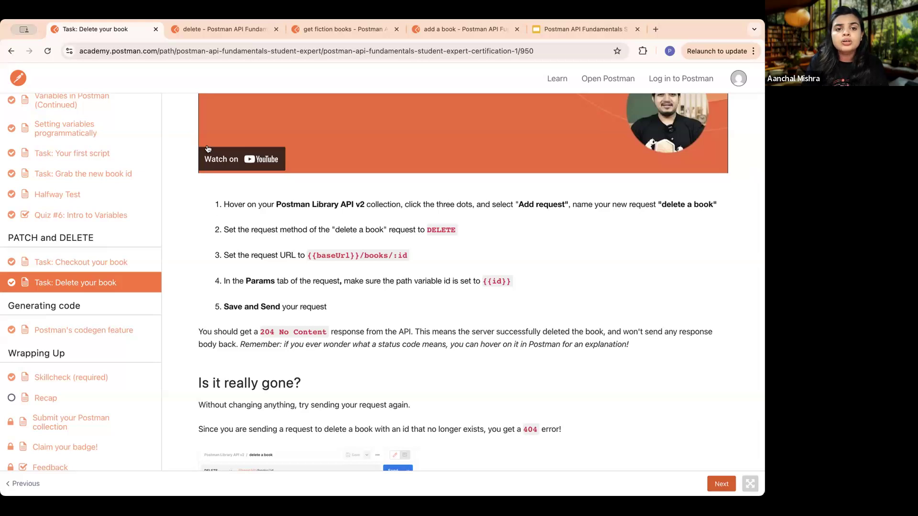
pyautogui.click(204, 30)
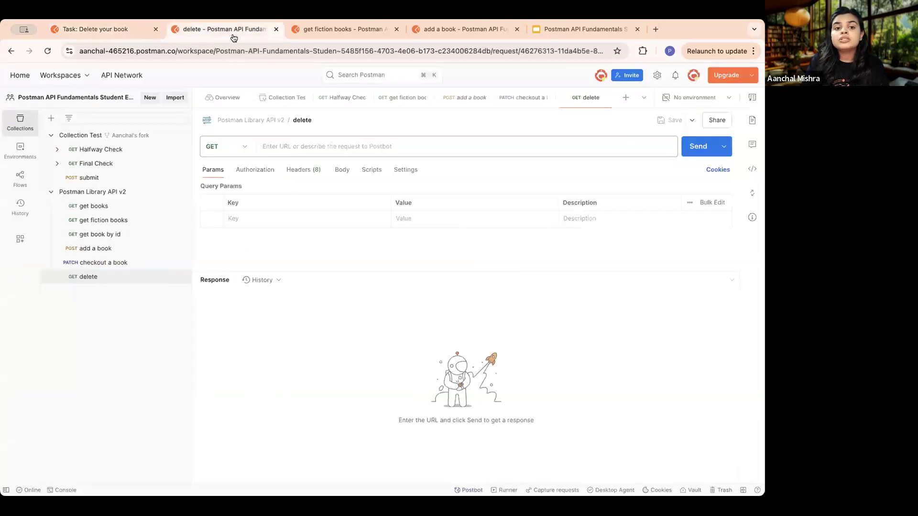
pyautogui.click(245, 147)
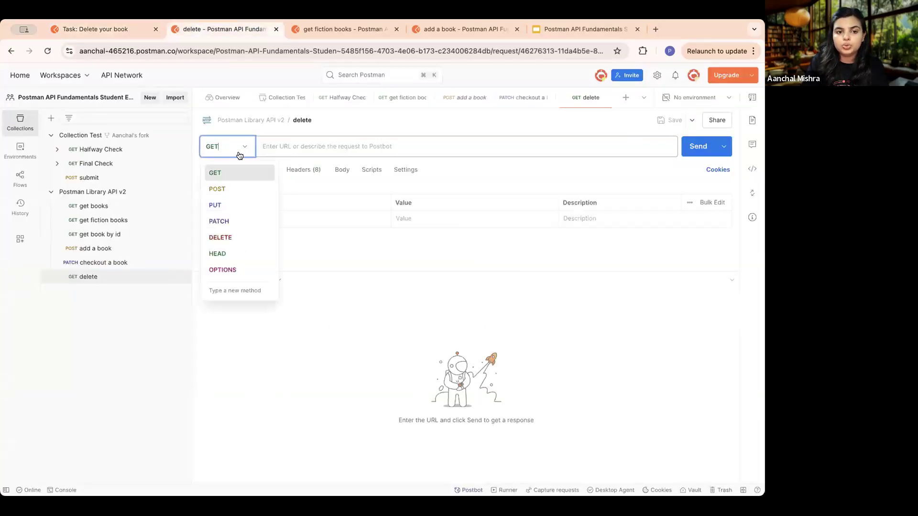
pyautogui.click(223, 237)
# - Set the "delete" request's URL to {{baseUrl}}/books/:id using the baseUrl variable and the suggested books path
pyautogui.click(307, 145)
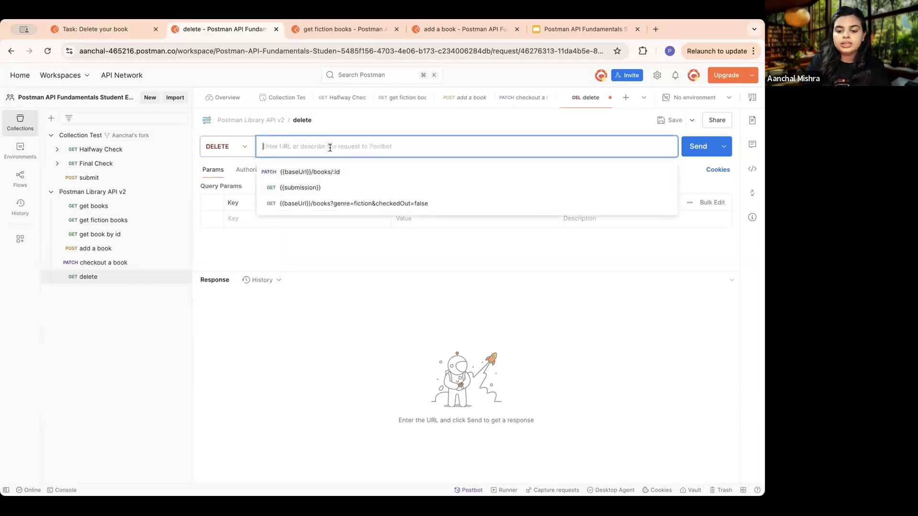
pyautogui.write('{{')
pyautogui.click(301, 160)
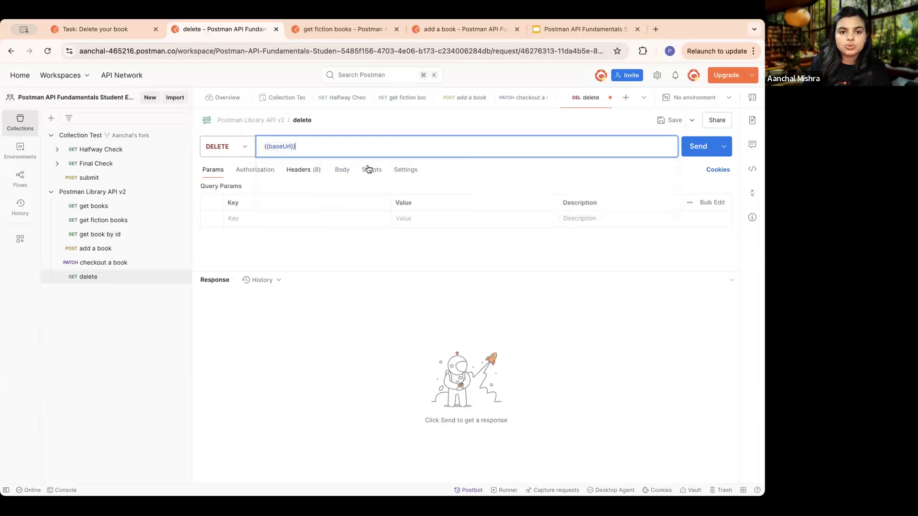
pyautogui.write('/books')
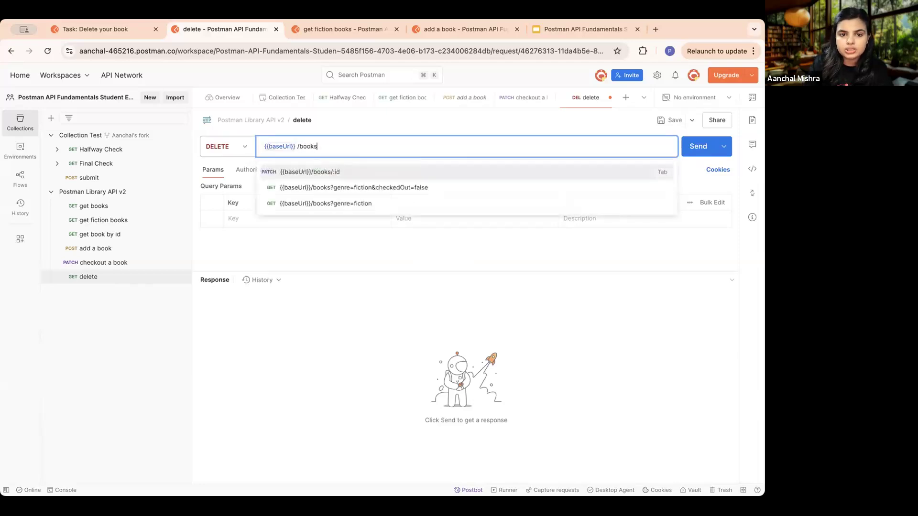
pyautogui.click(363, 176)
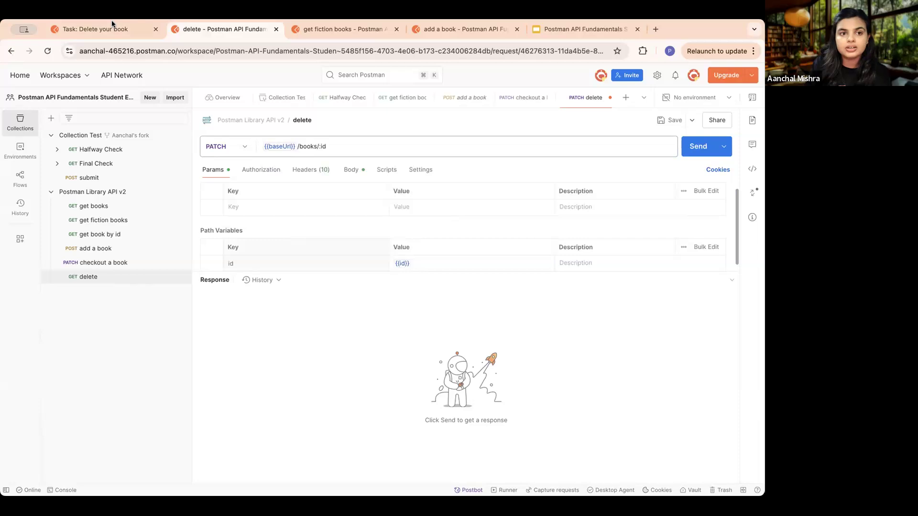
# - Check the lesson's URL and path variable instructions, review the request's id path variable, and set the request method to DELETE
pyautogui.click(89, 28)
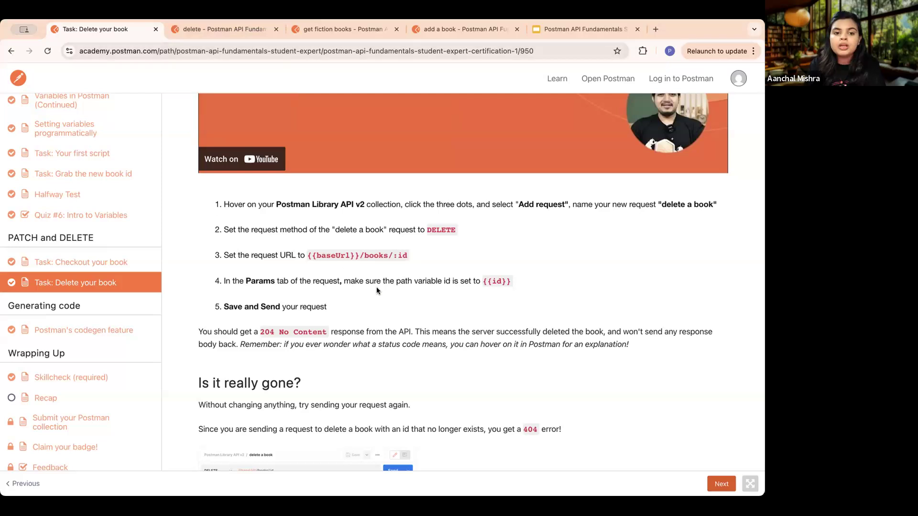
pyautogui.scroll(-2, 376, 290)
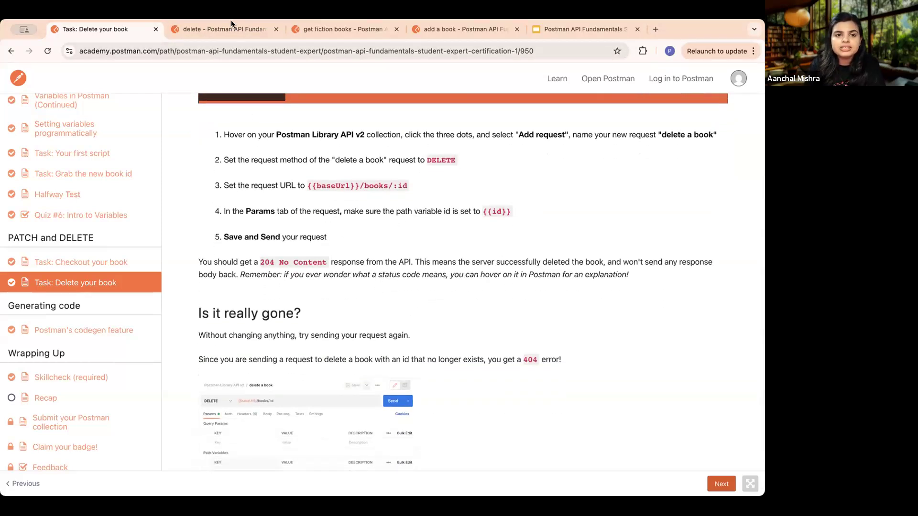
pyautogui.click(222, 25)
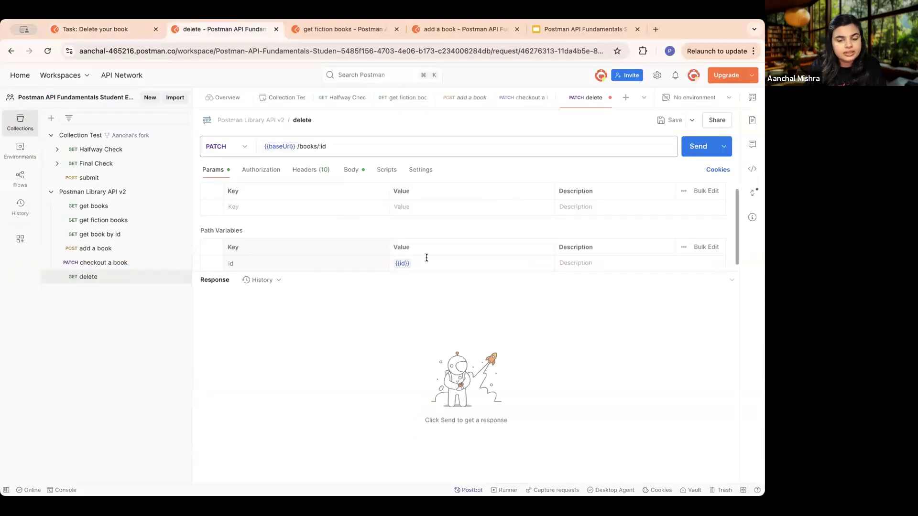
pyautogui.scroll(-1, 426, 258)
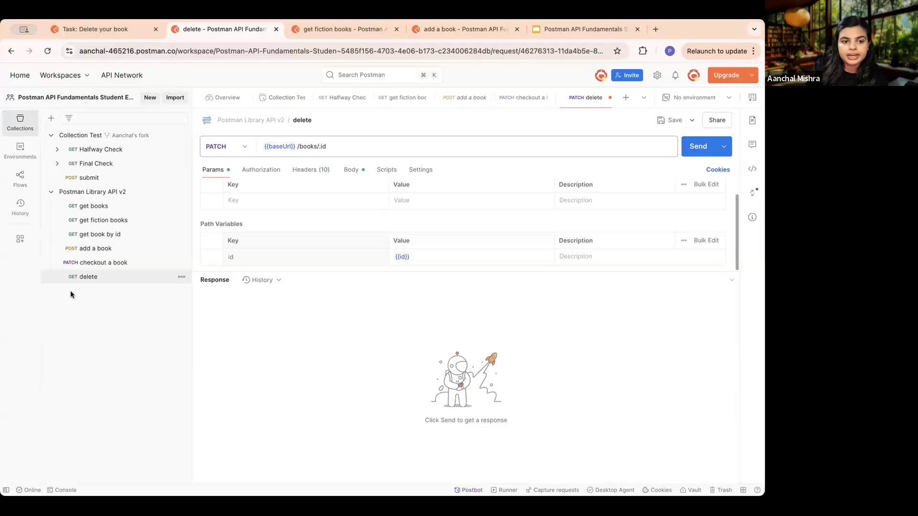
pyautogui.click(246, 149)
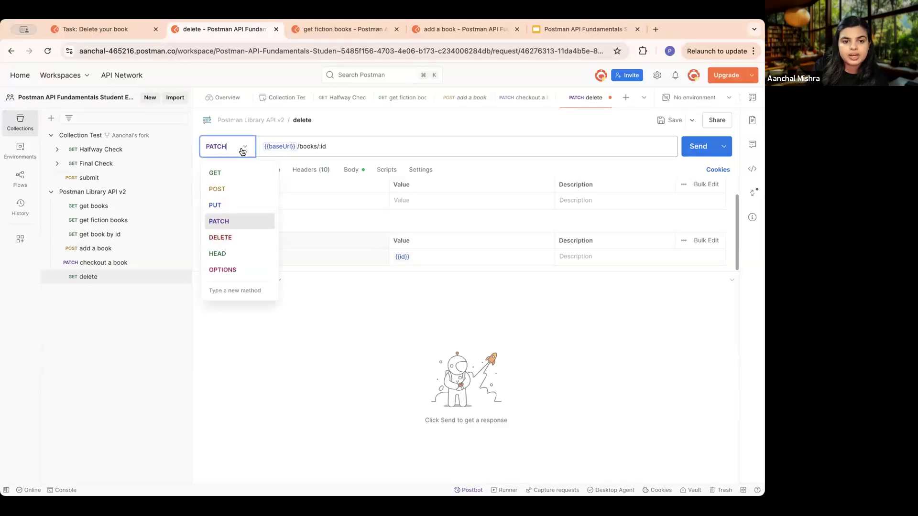
pyautogui.click(229, 237)
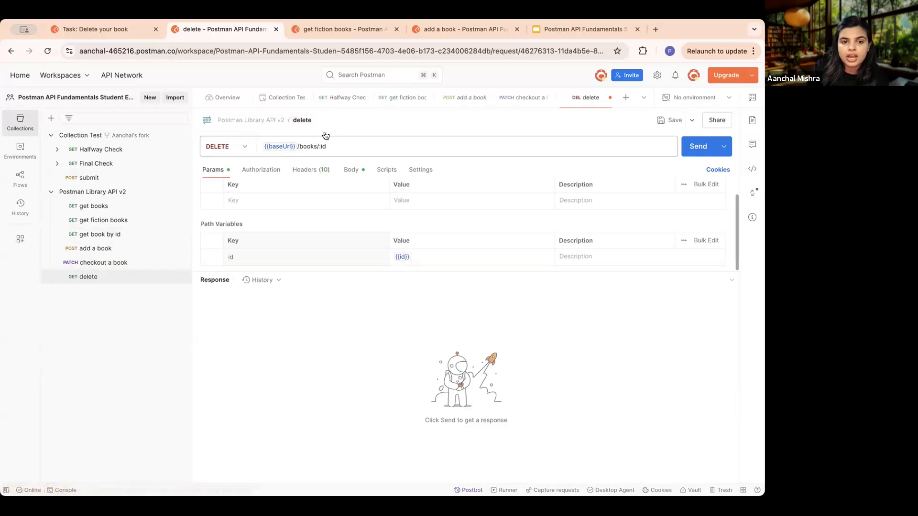
# - Review the lesson's expected delete responses, and save and send the "delete" request
pyautogui.click(111, 35)
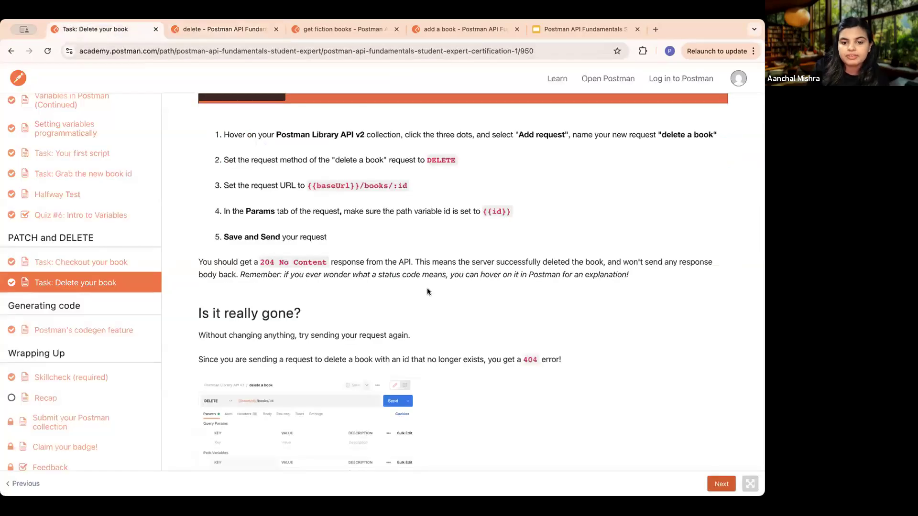
pyautogui.scroll(-2, 427, 288)
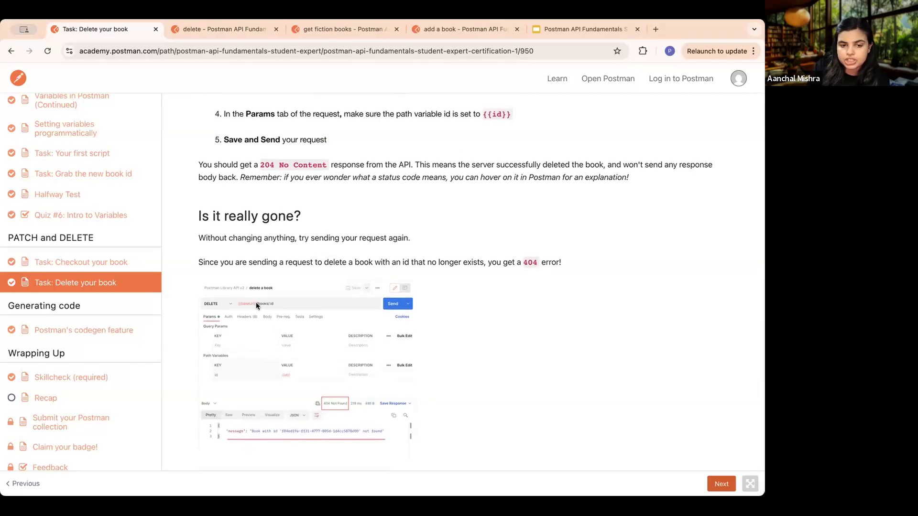
pyautogui.click(248, 29)
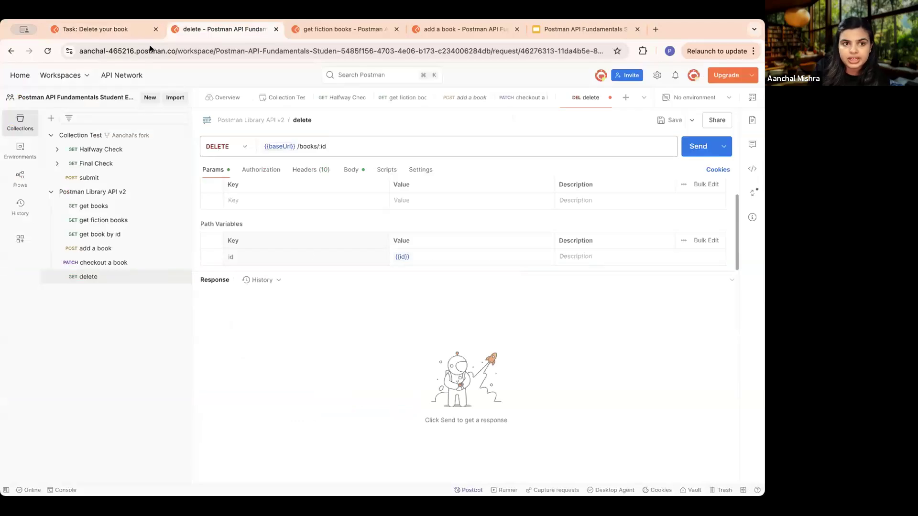
pyautogui.click(128, 28)
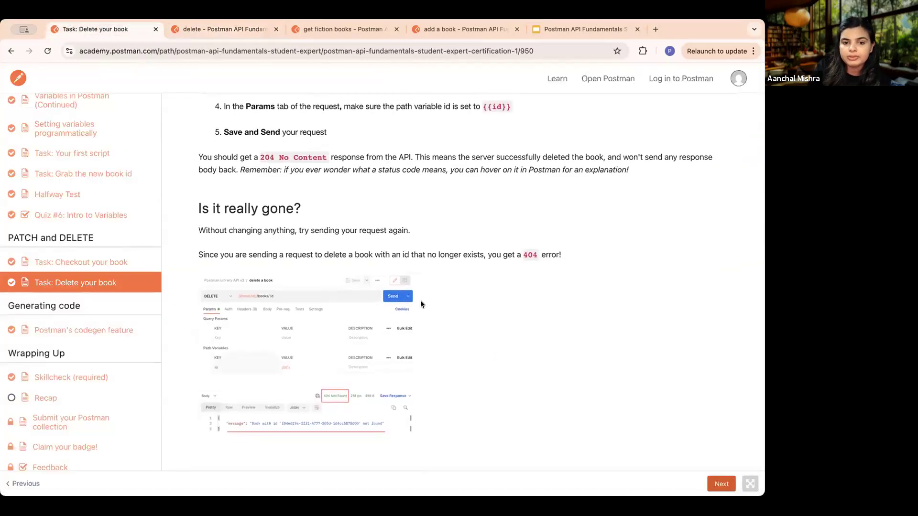
pyautogui.click(223, 30)
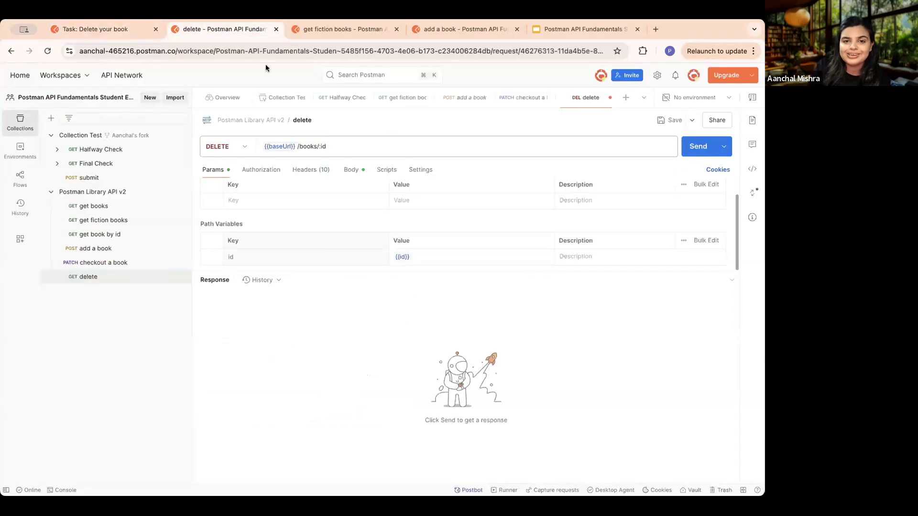
pyautogui.click(667, 120)
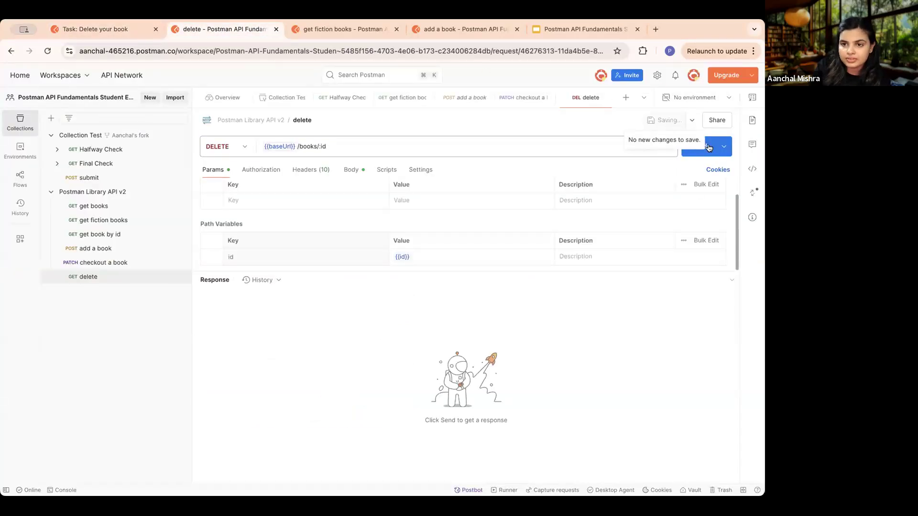
pyautogui.click(692, 155)
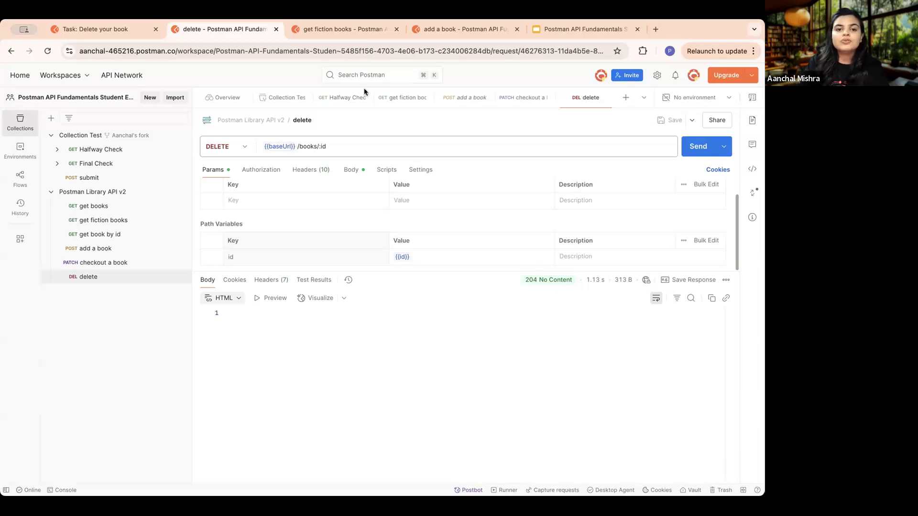
# - Rename the "delete" request as "delete a book"
pyautogui.click(307, 118)
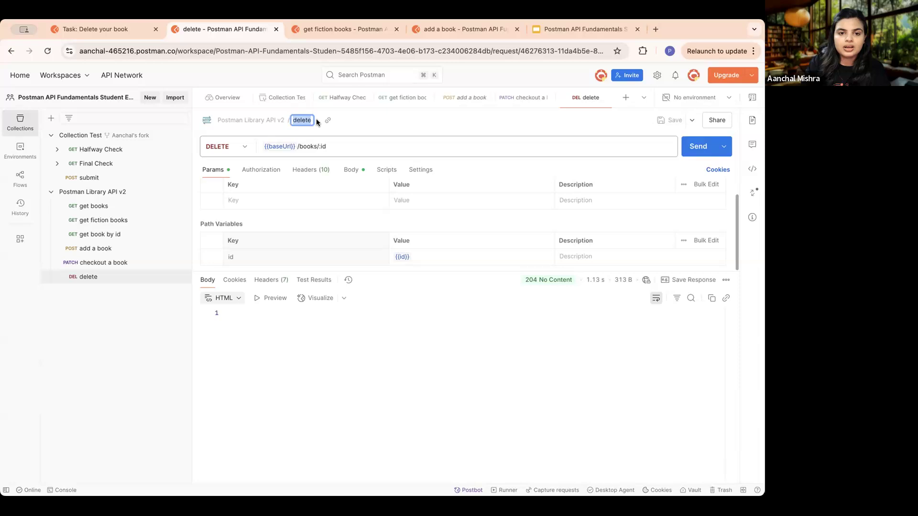
pyautogui.click(312, 120)
pyautogui.write('a book')
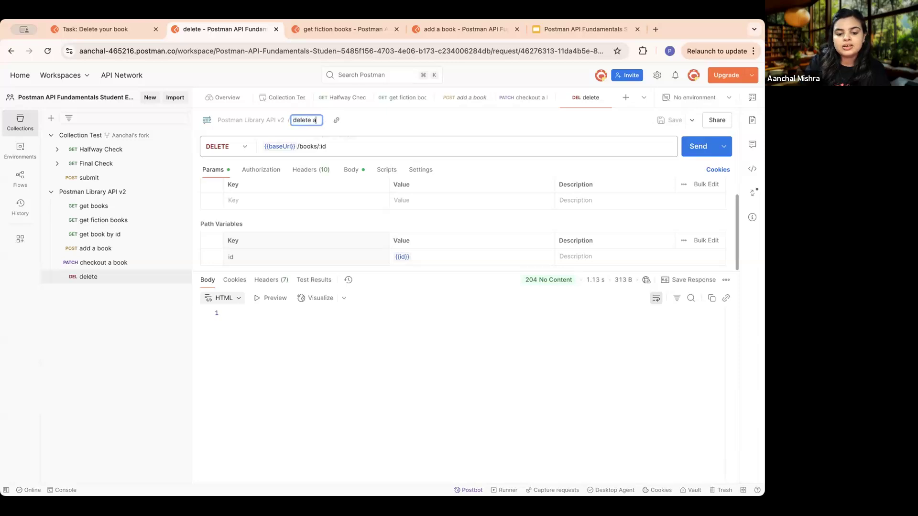
pyautogui.click(351, 350)
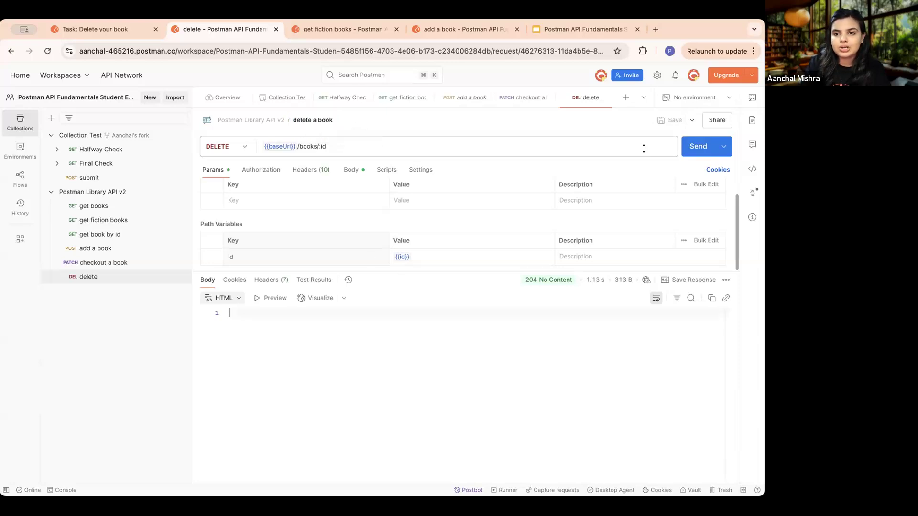
# - Open the "Postman's codegen feature" lesson in the academy course and return to the "delete a book" request
pyautogui.click(91, 30)
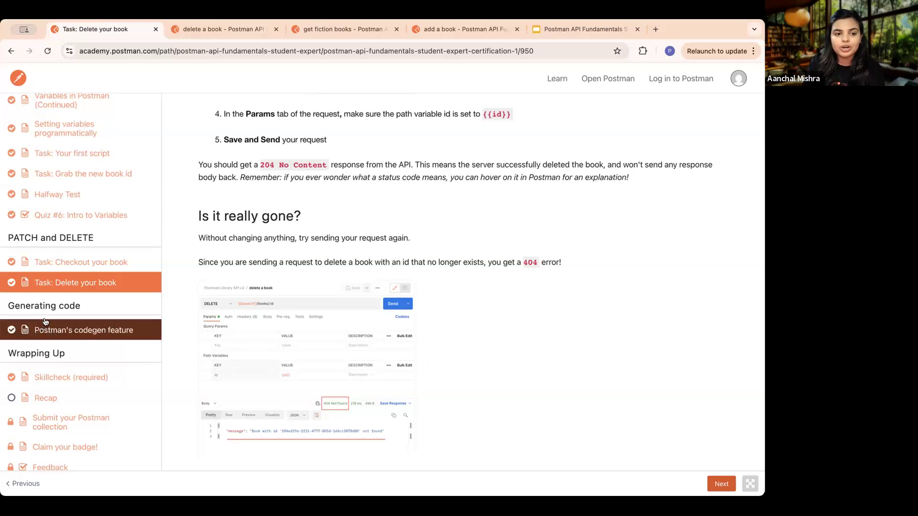
pyautogui.click(83, 331)
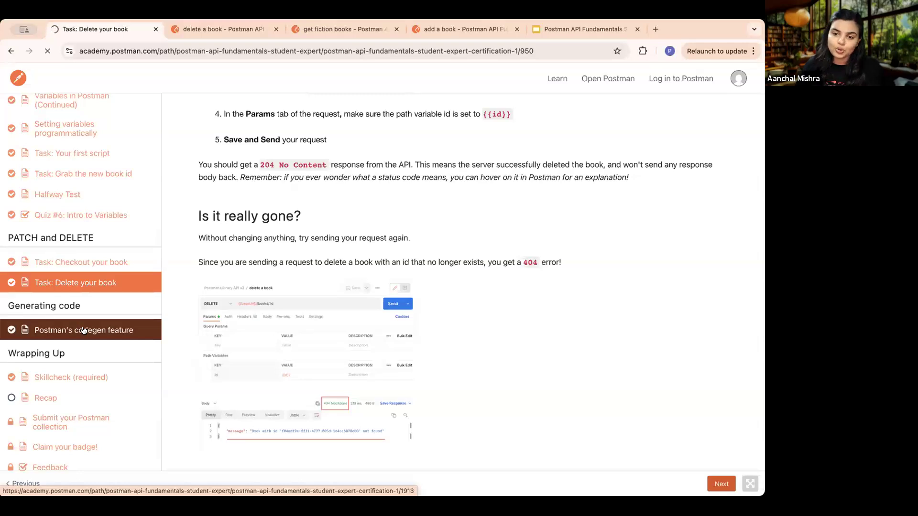
pyautogui.click(227, 29)
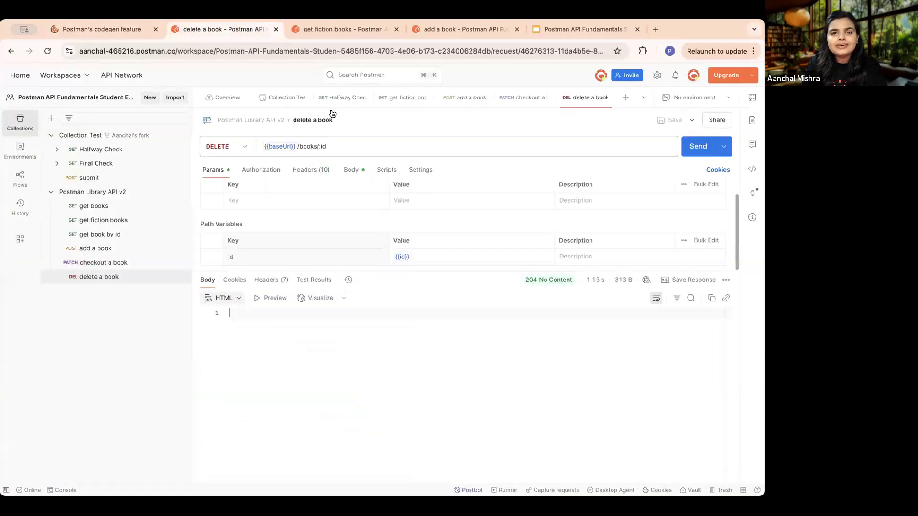
# - Inspect the request bodies of "delete a book", "checkout a book" and "add a book"
pyautogui.click(353, 173)
pyautogui.click(250, 227)
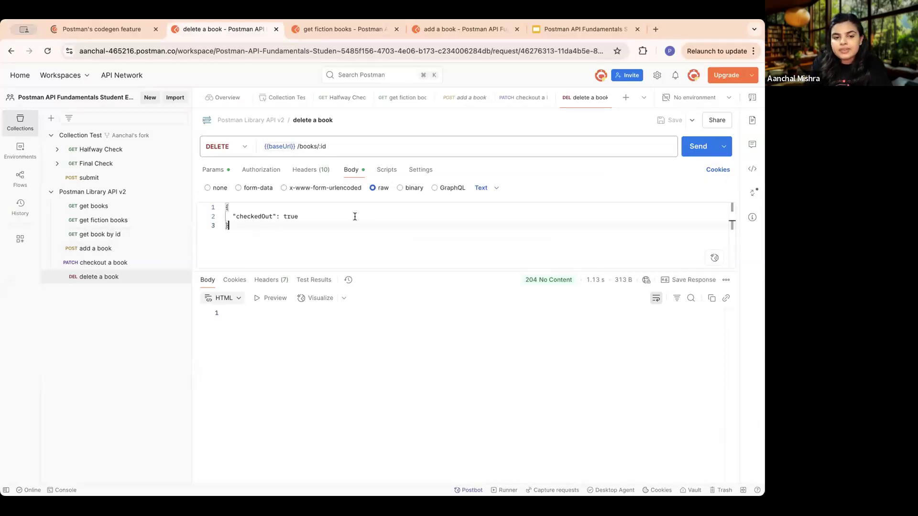
pyautogui.click(103, 263)
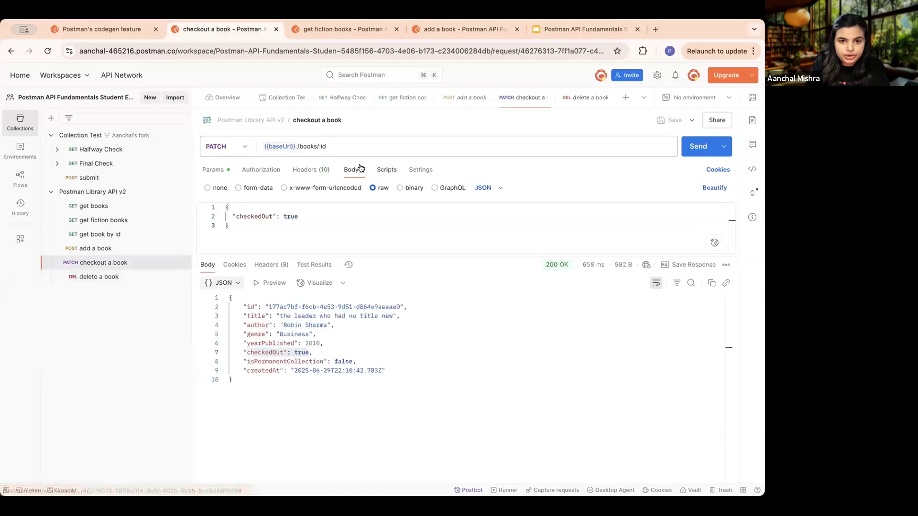
pyautogui.click(127, 251)
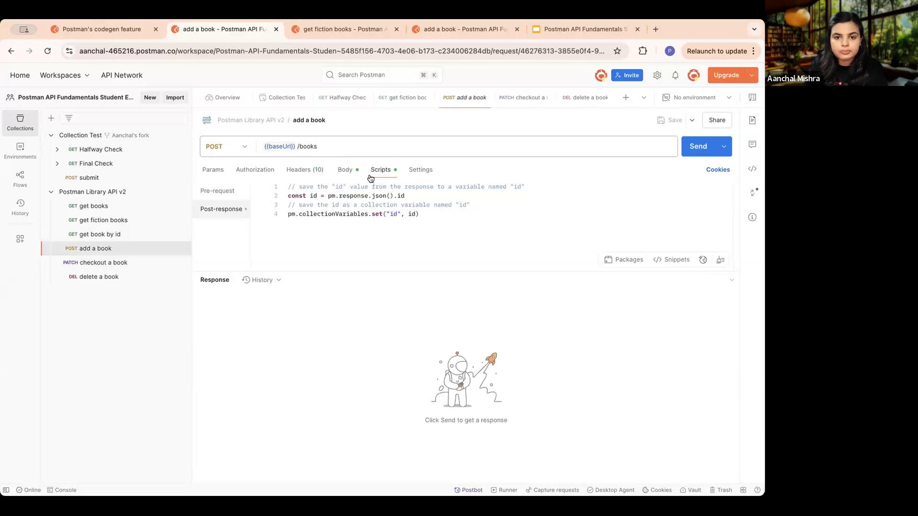
pyautogui.click(344, 170)
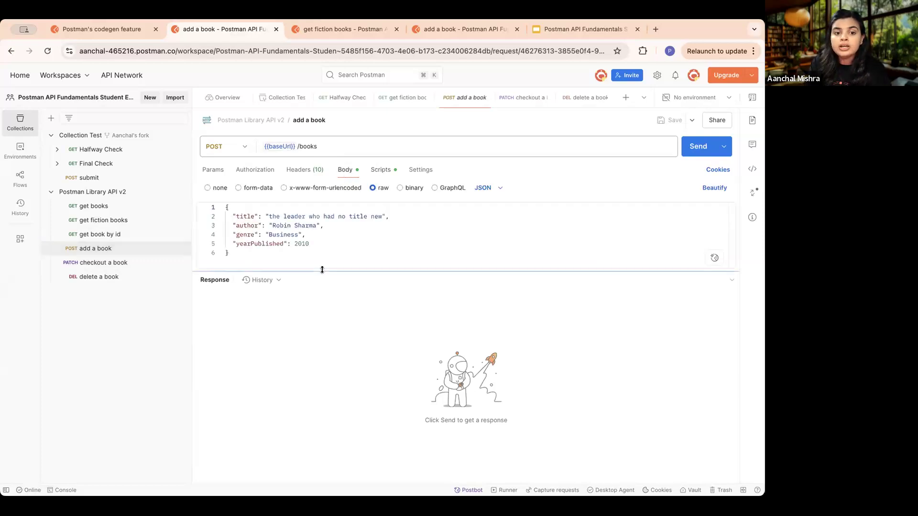
# - Generate a code snippet for the "add a book" request in JavaScript - Fetch
pyautogui.click(748, 171)
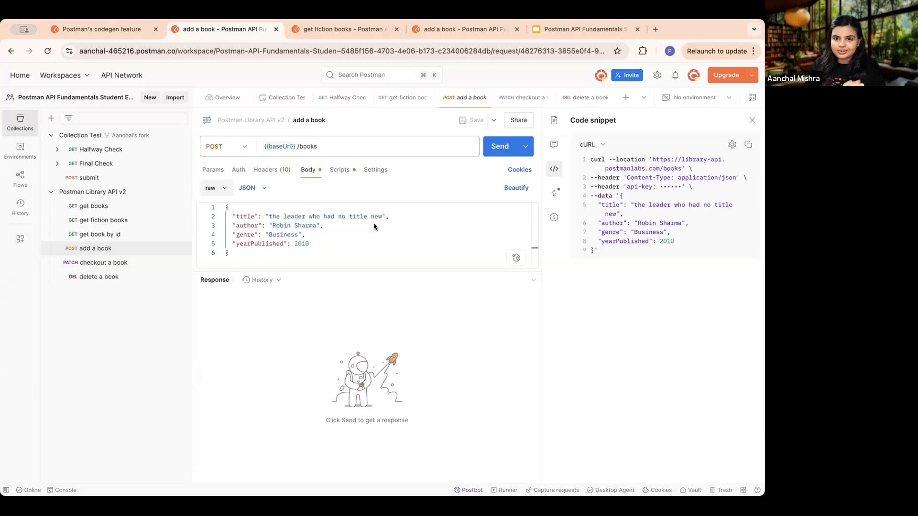
pyautogui.click(602, 144)
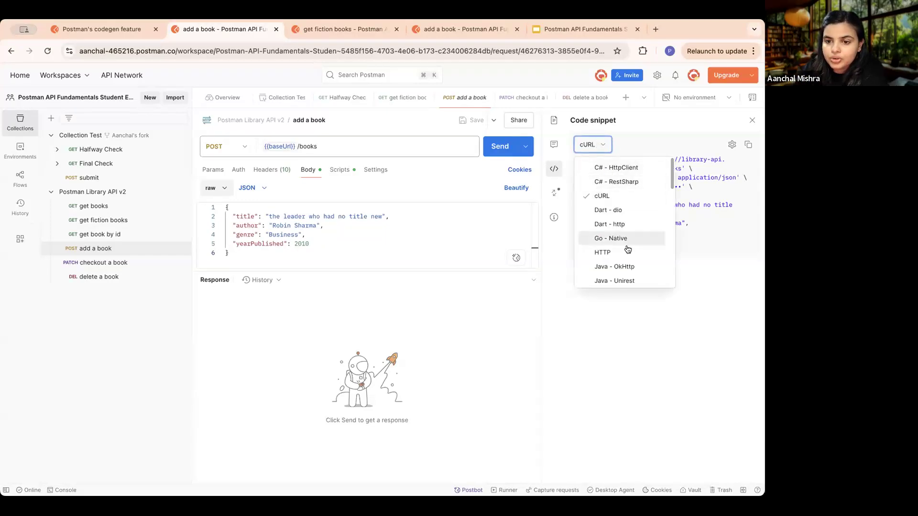
pyautogui.scroll(-1, 626, 242)
pyautogui.scroll(-2, 627, 248)
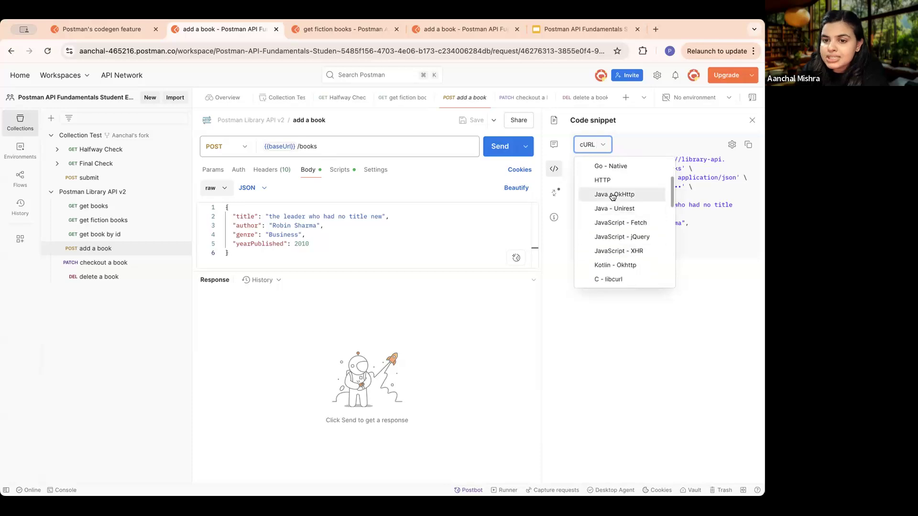
pyautogui.click(616, 224)
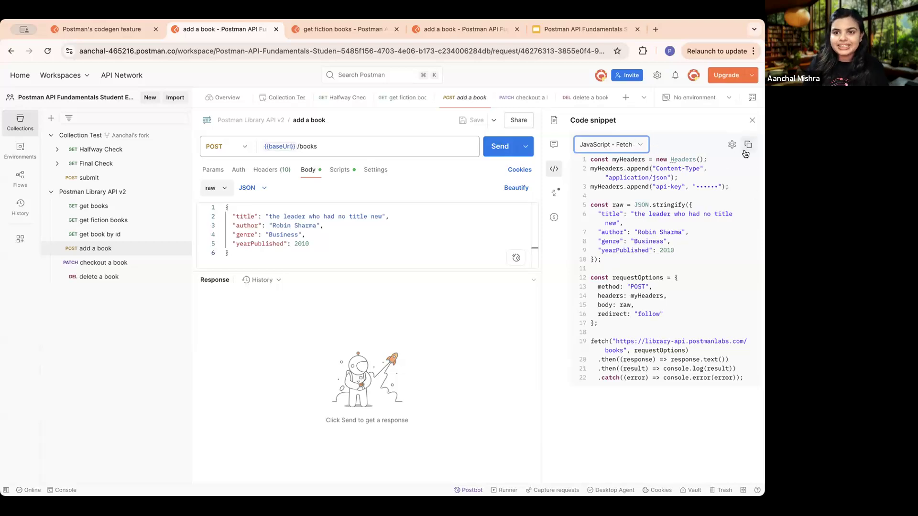
# - Browse the other languages available for the code snippet and close the snippet view
pyautogui.click(638, 145)
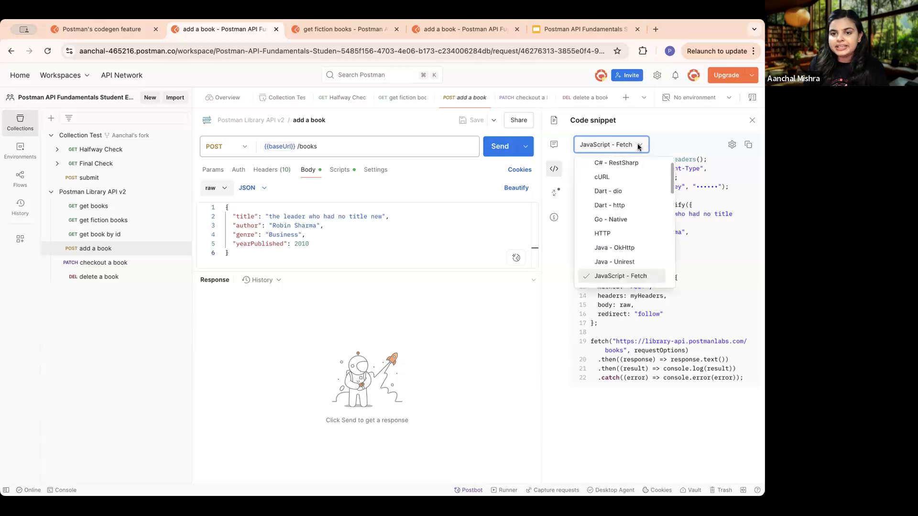
pyautogui.scroll(-3, 612, 241)
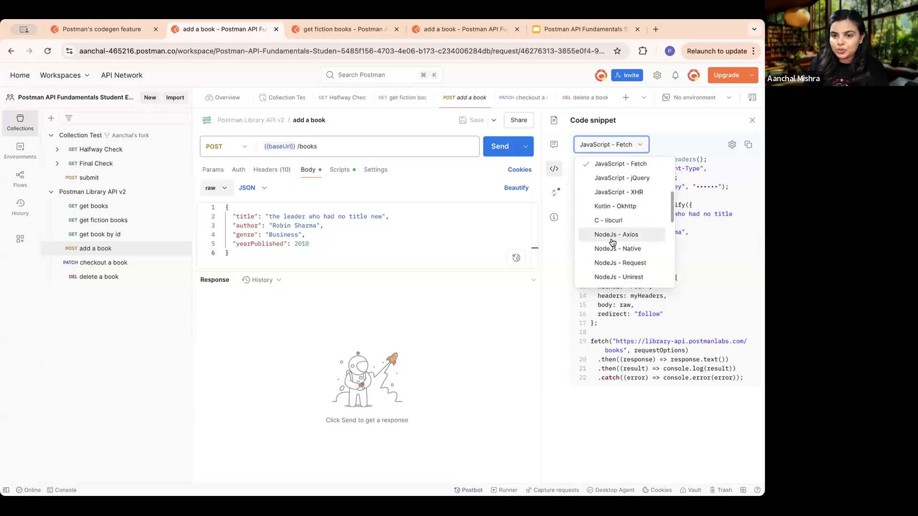
pyautogui.scroll(-3, 612, 241)
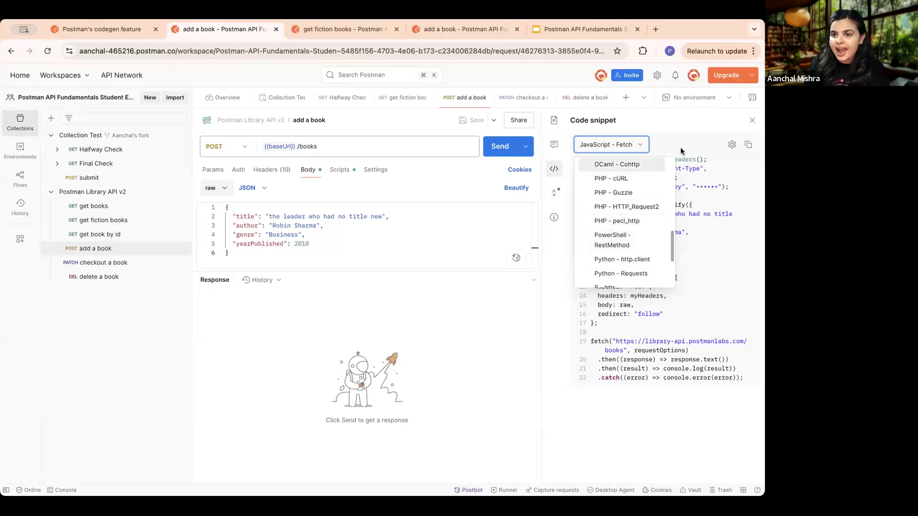
pyautogui.click(751, 121)
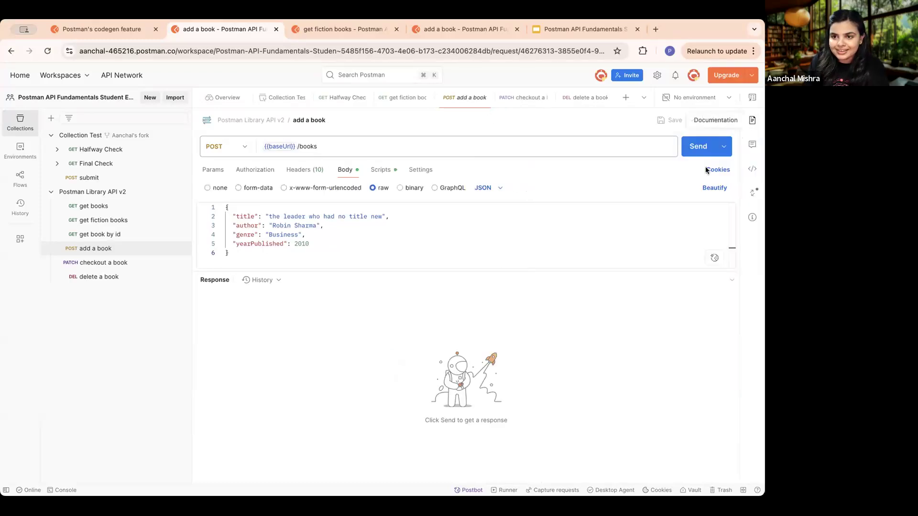
# - Review the rest of the "Postman's codegen feature" lesson in the academy course and advance to the "Skillcheck (required)" lesson
pyautogui.click(98, 276)
pyautogui.click(101, 30)
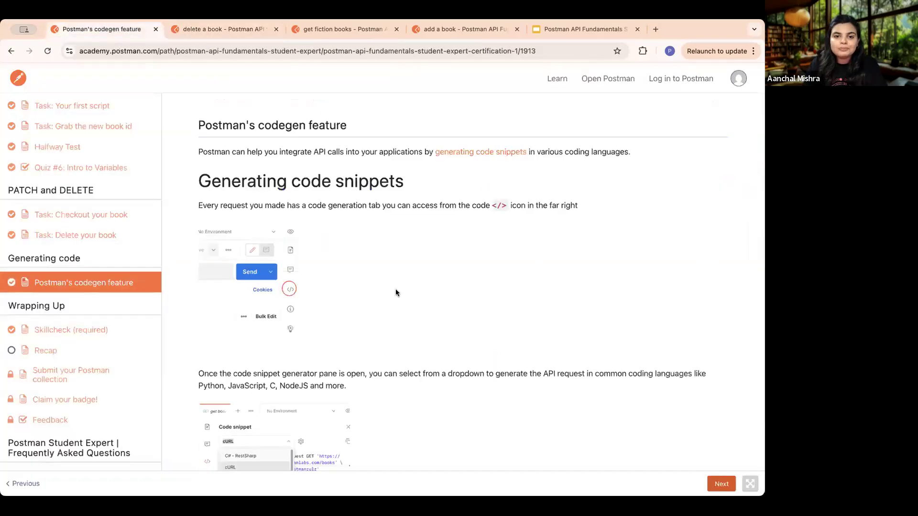
pyautogui.scroll(-2, 443, 352)
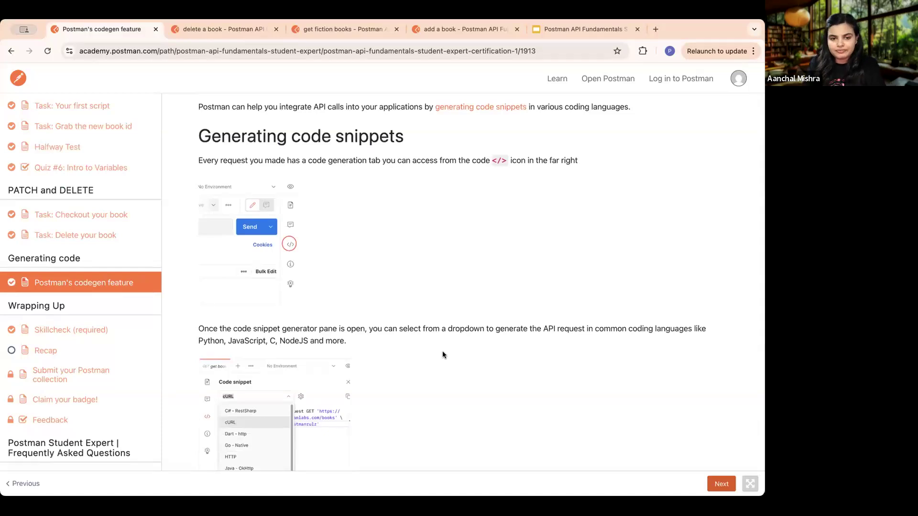
pyautogui.scroll(-10, 443, 354)
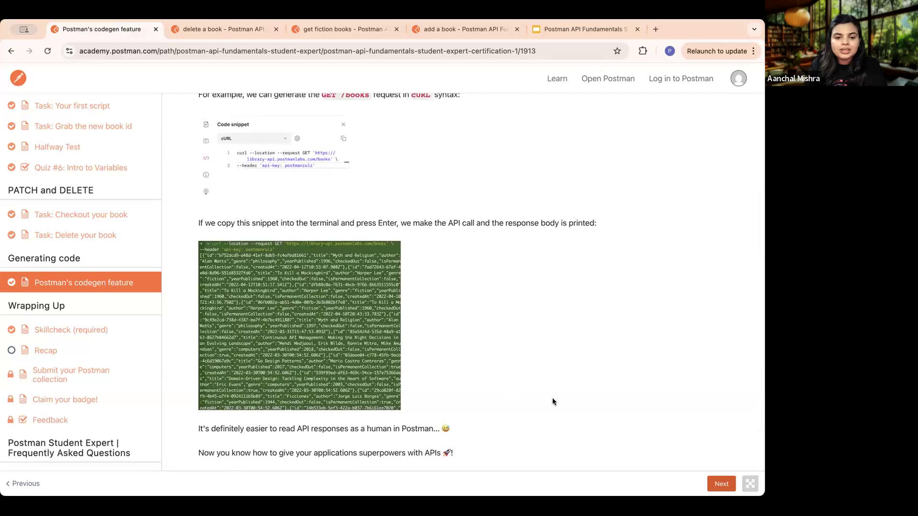
pyautogui.click(721, 485)
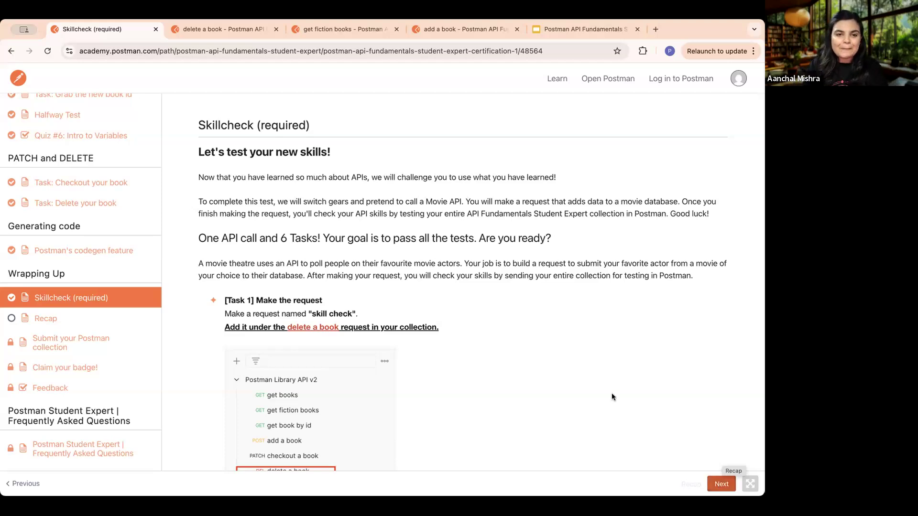
# - Read the Skillcheck introduction and Task 1, highlighting the instruction on where to add the new request
pyautogui.scroll(-1, 429, 288)
pyautogui.scroll(-1, 428, 288)
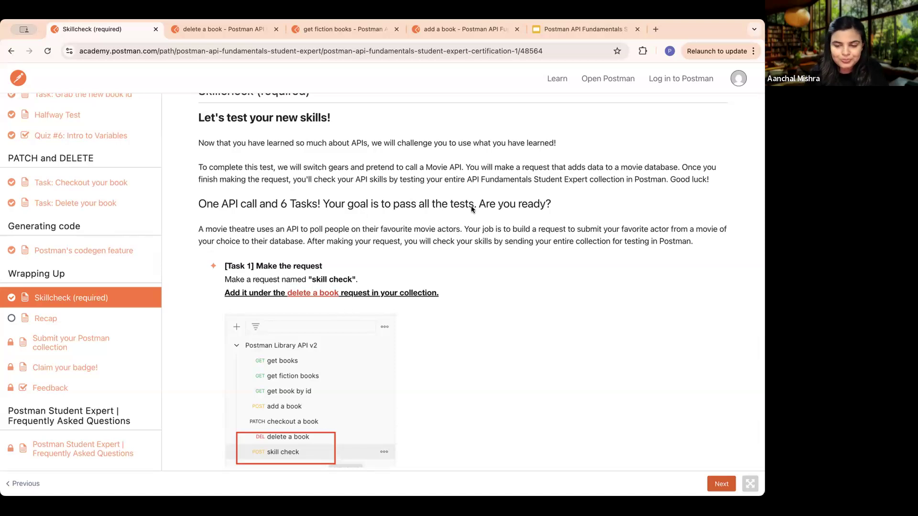
pyautogui.scroll(-3, 441, 227)
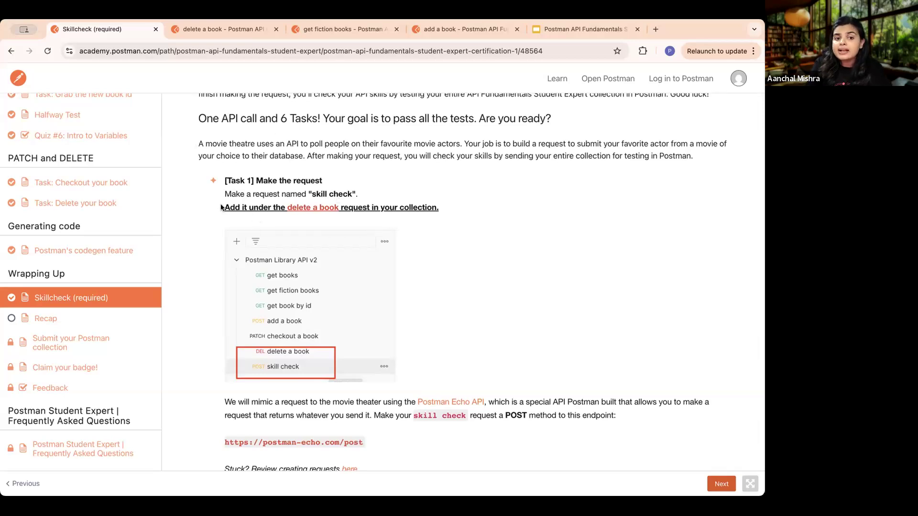
pyautogui.moveTo(214, 203); pyautogui.dragTo(443, 210)
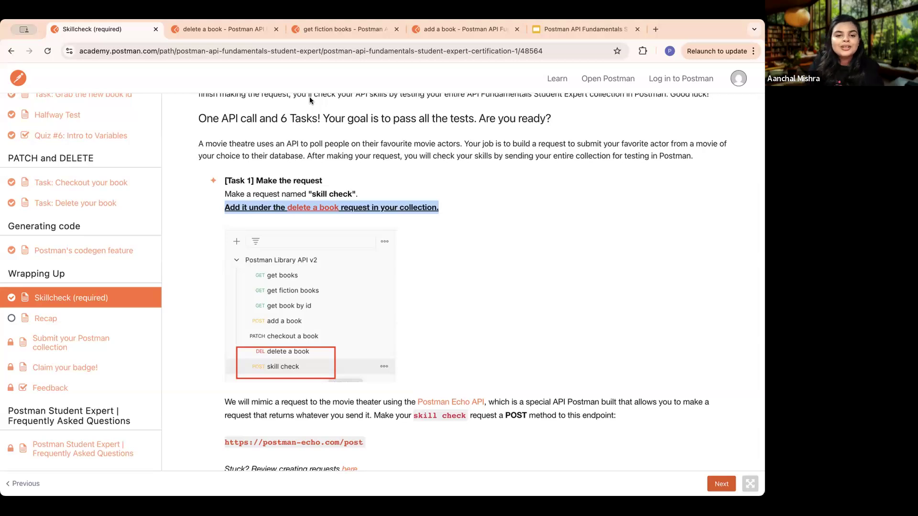
# - Add a new request named "skillcheck" to the Postman Library API v2 collection
pyautogui.click(212, 28)
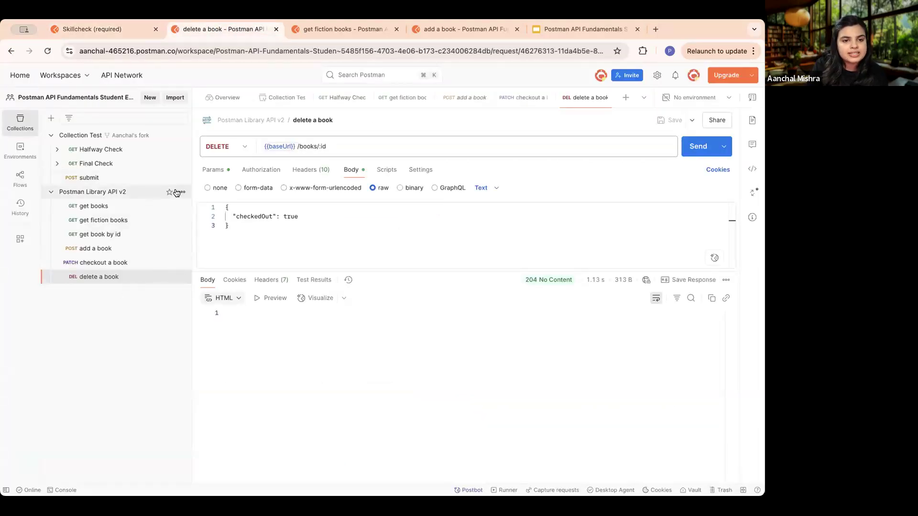
pyautogui.click(180, 192)
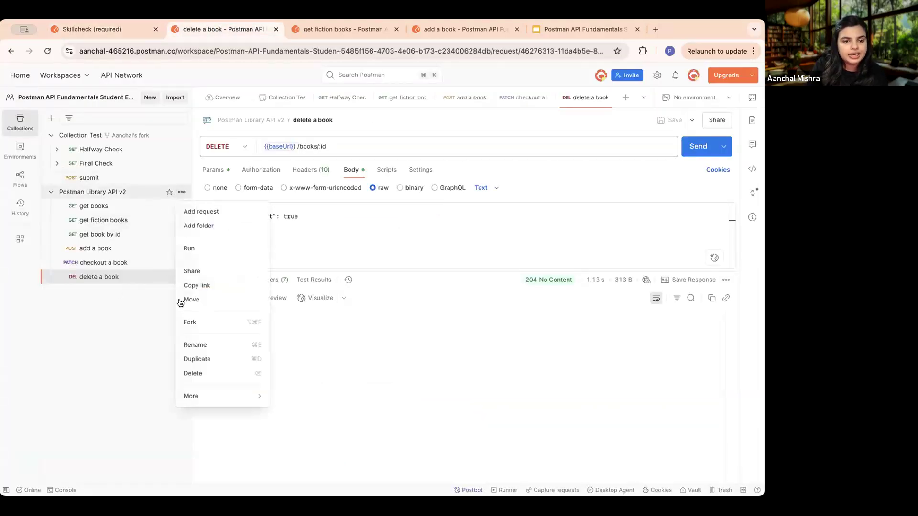
pyautogui.click(204, 218)
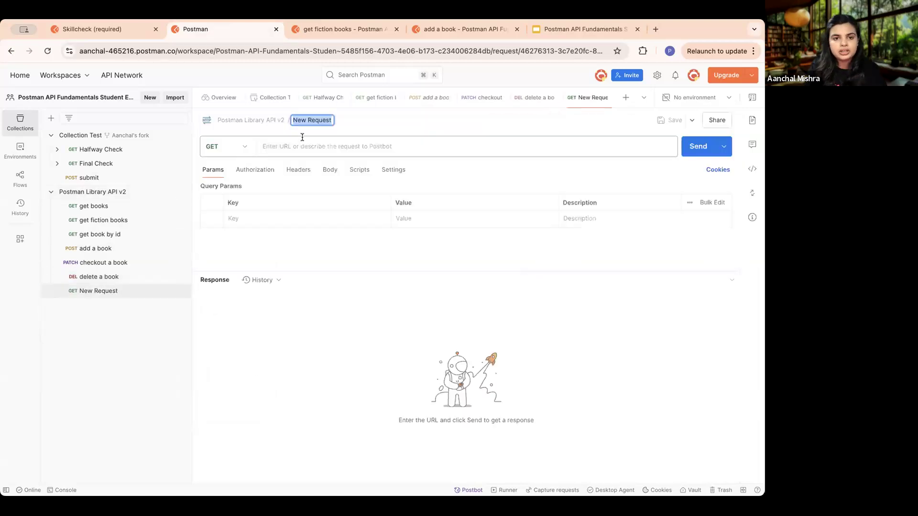
pyautogui.press('BackSpace')
pyautogui.write('skillcheck')
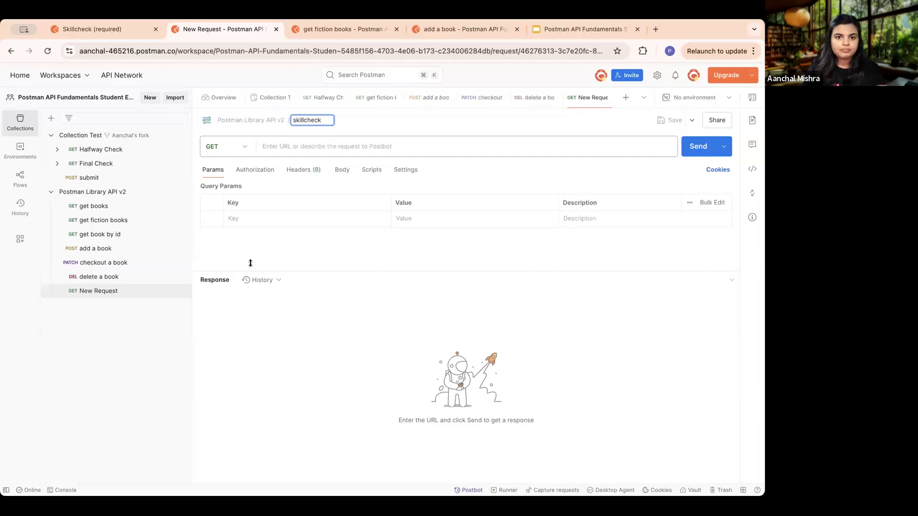
pyautogui.click(256, 299)
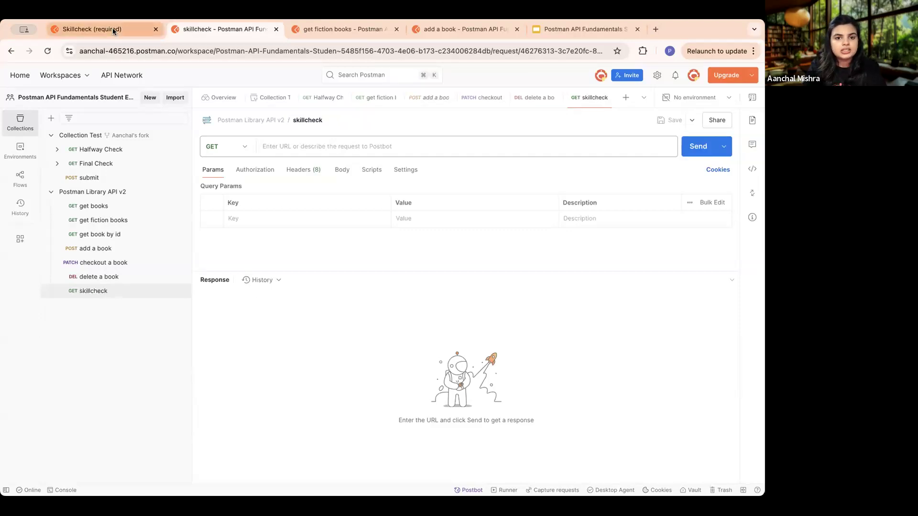
# - Check the method required by Task 1 and set the "skillcheck" request's method to POST
pyautogui.click(113, 29)
pyautogui.scroll(-5, 474, 273)
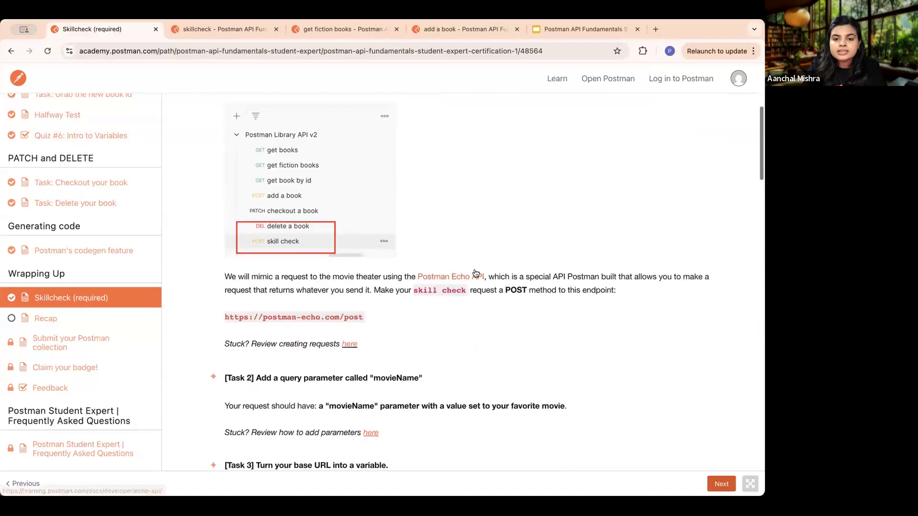
pyautogui.scroll(2, 317, 190)
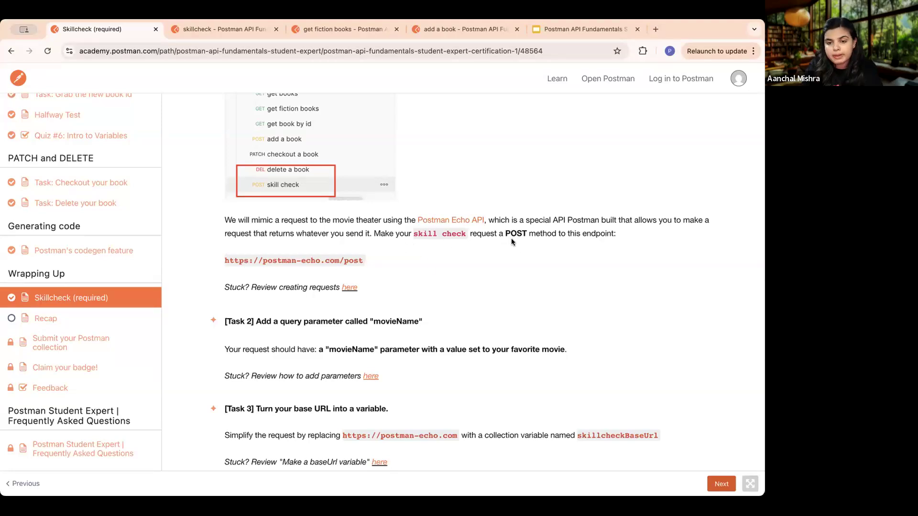
pyautogui.click(211, 28)
pyautogui.click(239, 149)
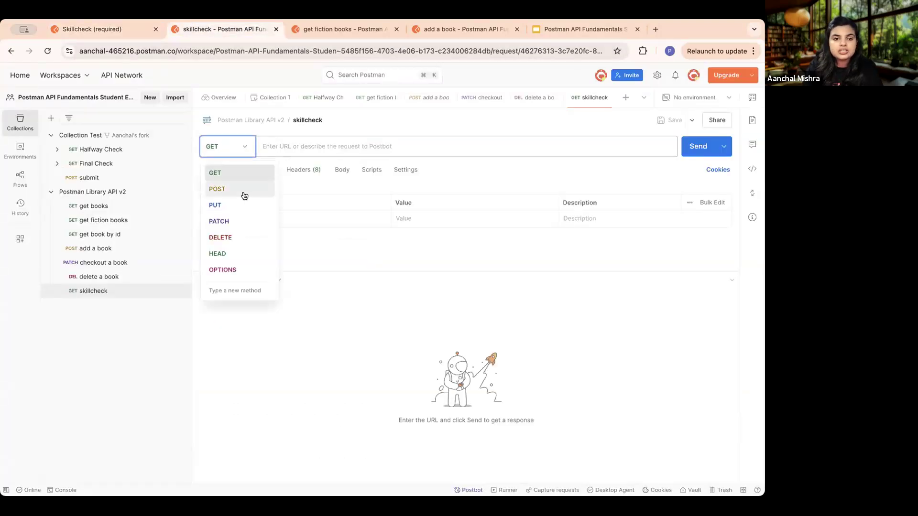
pyautogui.click(217, 189)
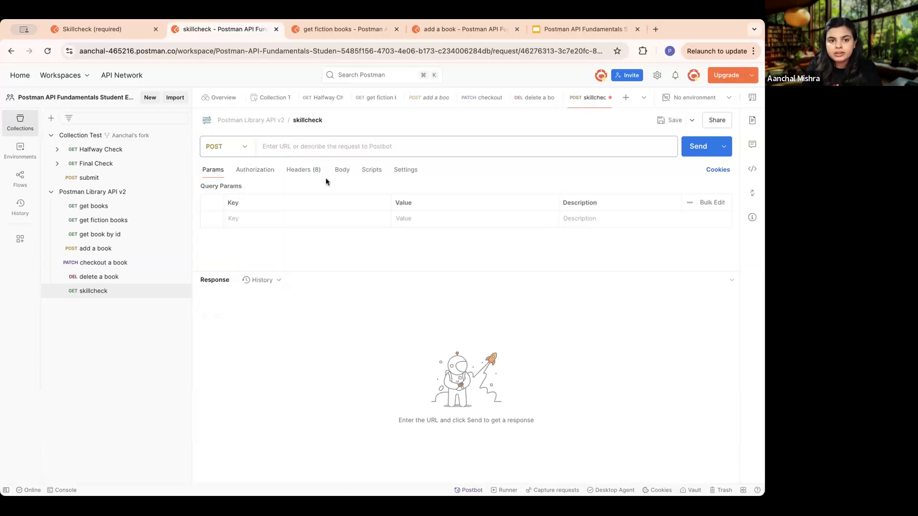
pyautogui.click(416, 151)
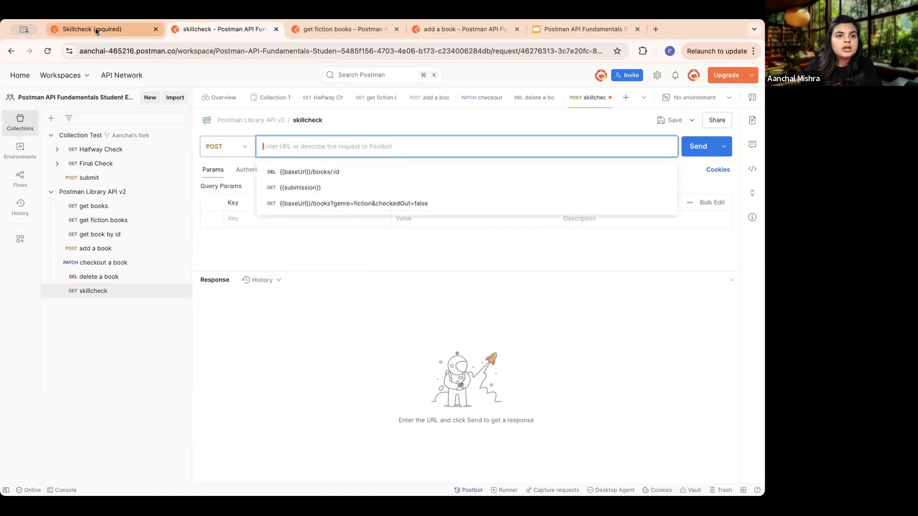
pyautogui.click(96, 28)
pyautogui.moveTo(364, 261); pyautogui.dragTo(223, 261)
pyautogui.press('super+c')
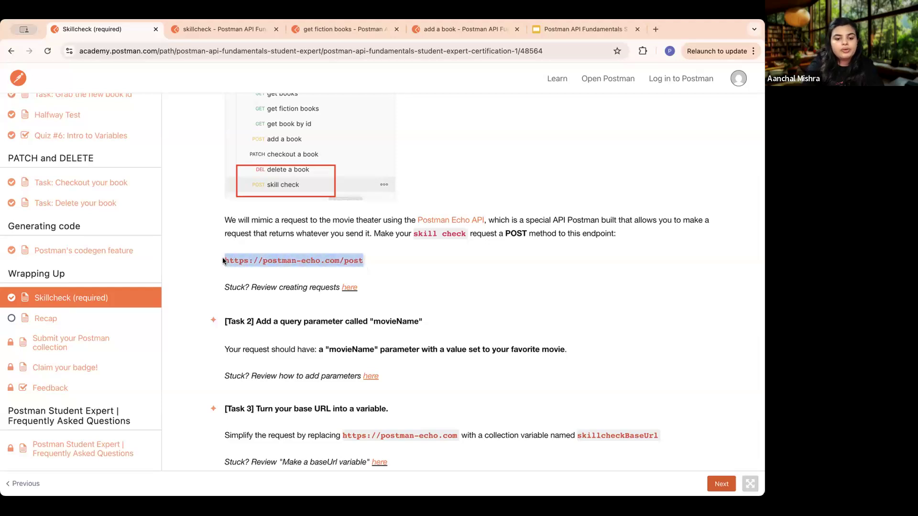
pyautogui.click(232, 31)
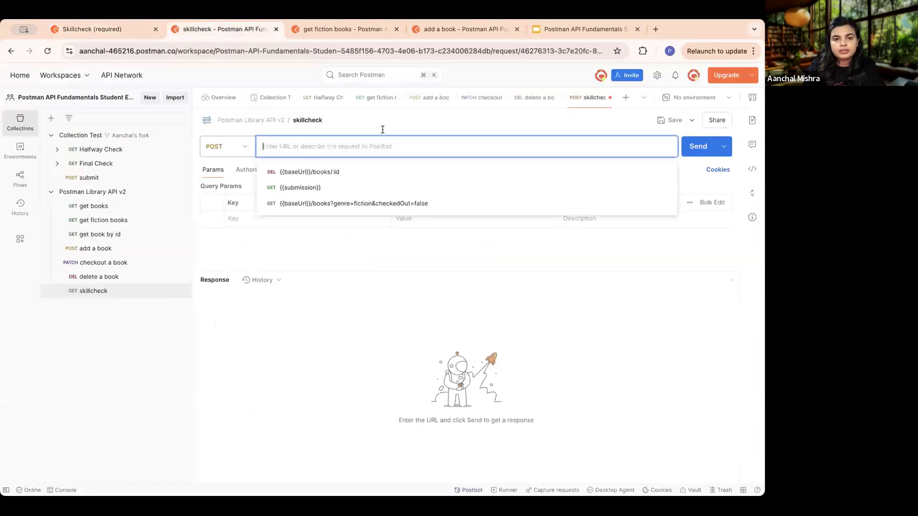
pyautogui.press('super+v')
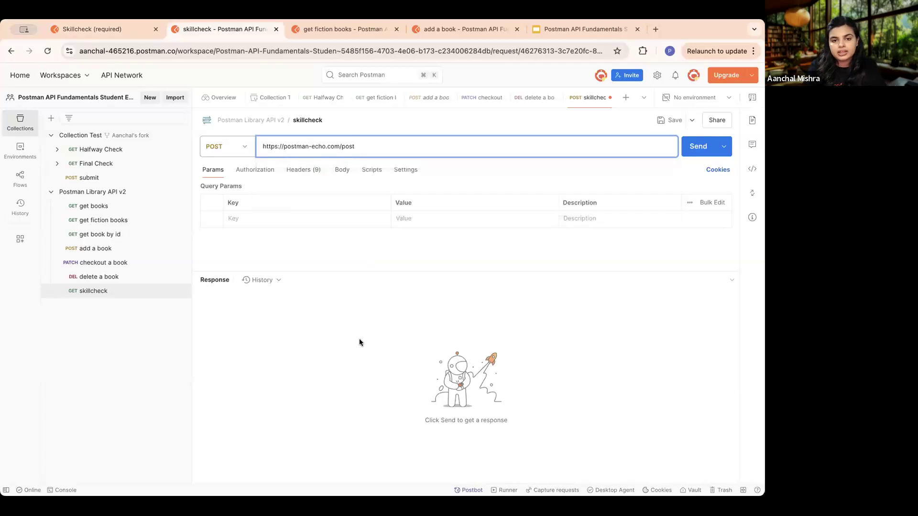
pyautogui.click(362, 274)
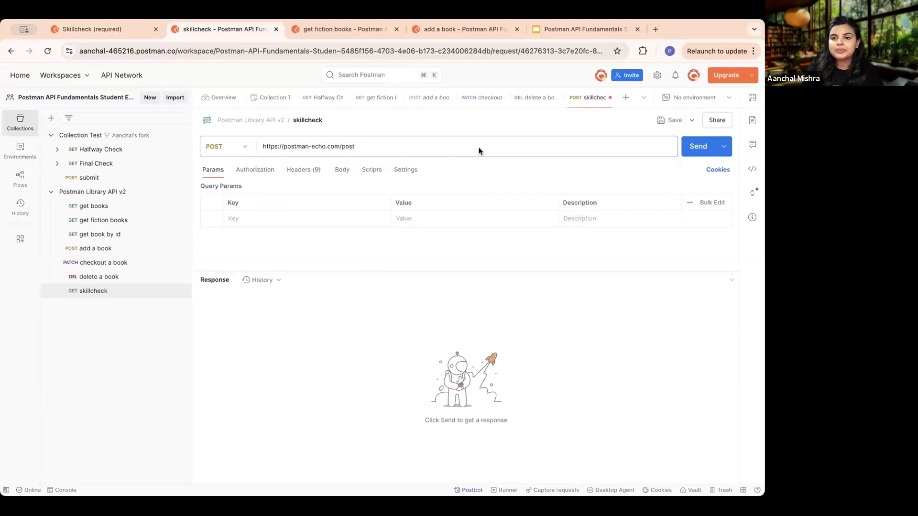
# - Look over the next Skillcheck tasks in the lesson and save the "skillcheck" request
pyautogui.click(99, 27)
pyautogui.scroll(-5, 368, 211)
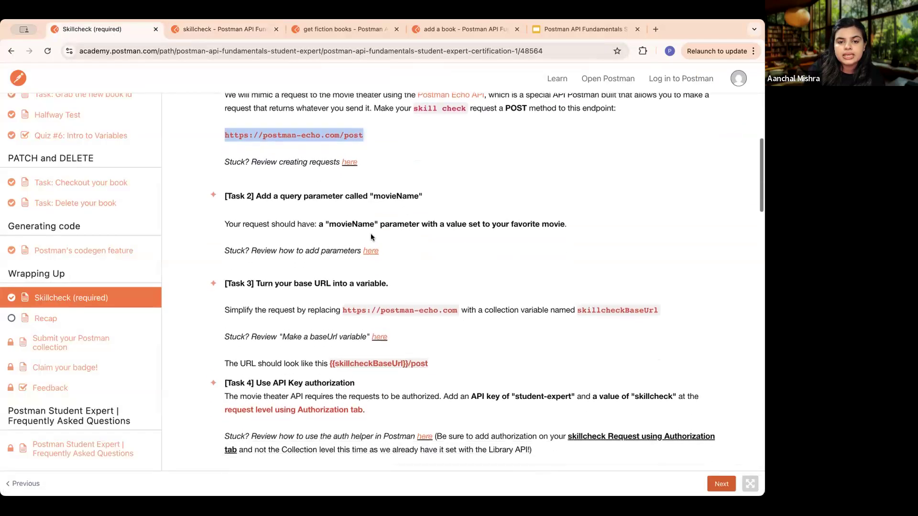
pyautogui.scroll(1, 423, 151)
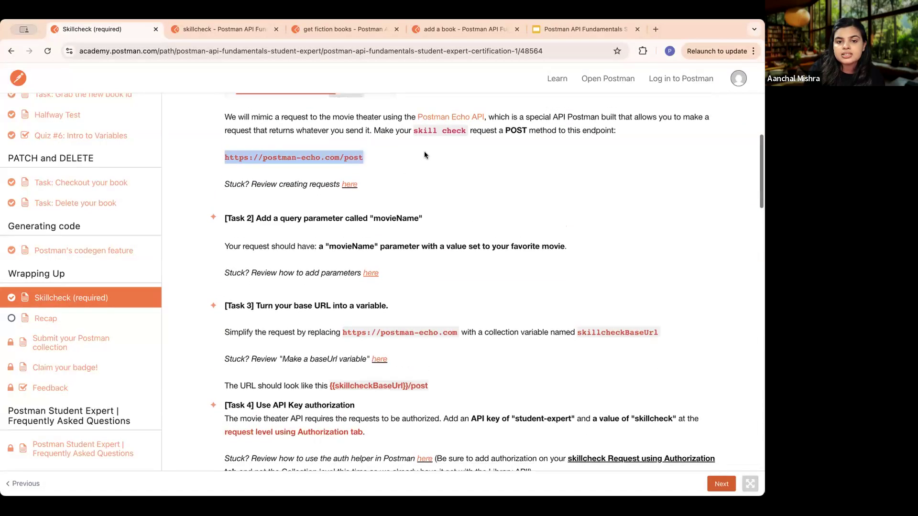
pyautogui.click(204, 27)
pyautogui.click(672, 121)
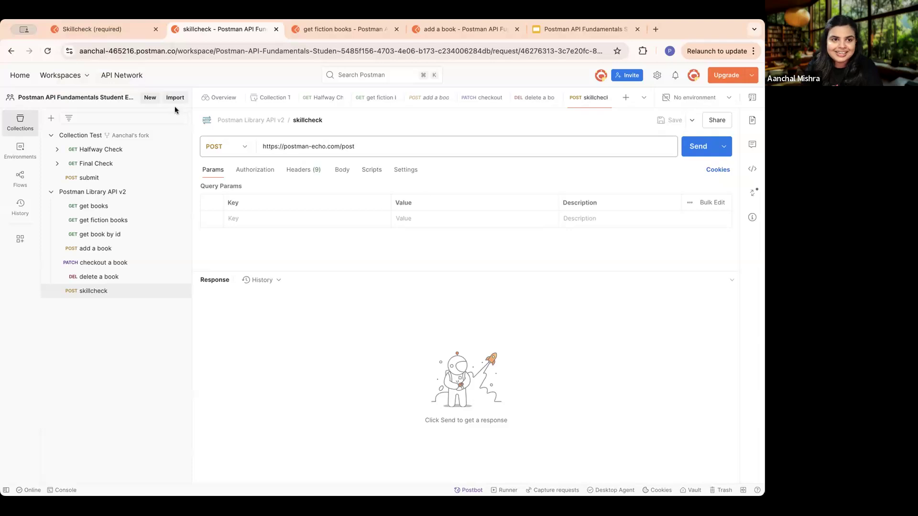
# - Copy the parameter name from Task 2 and add a query parameter with the key movieName to the "skillcheck" request
pyautogui.click(94, 29)
pyautogui.click(408, 227)
pyautogui.scroll(2, 408, 226)
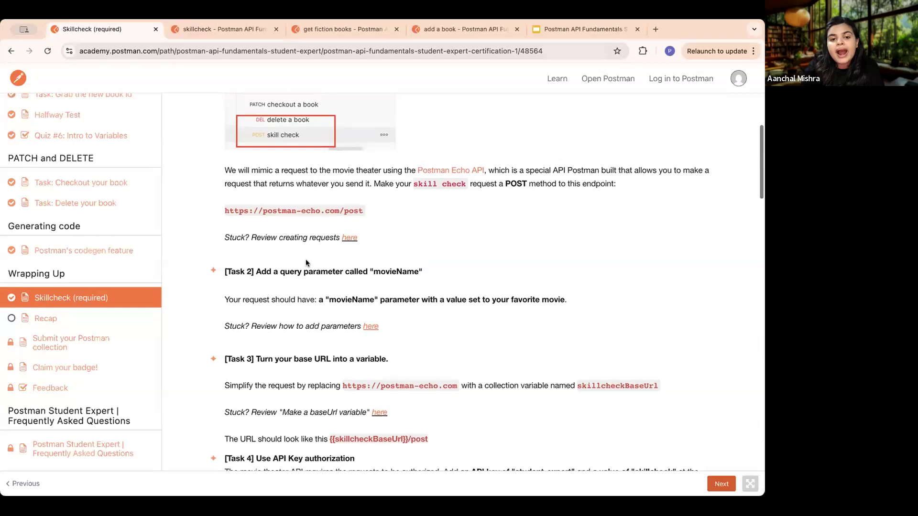
pyautogui.scroll(-1, 352, 273)
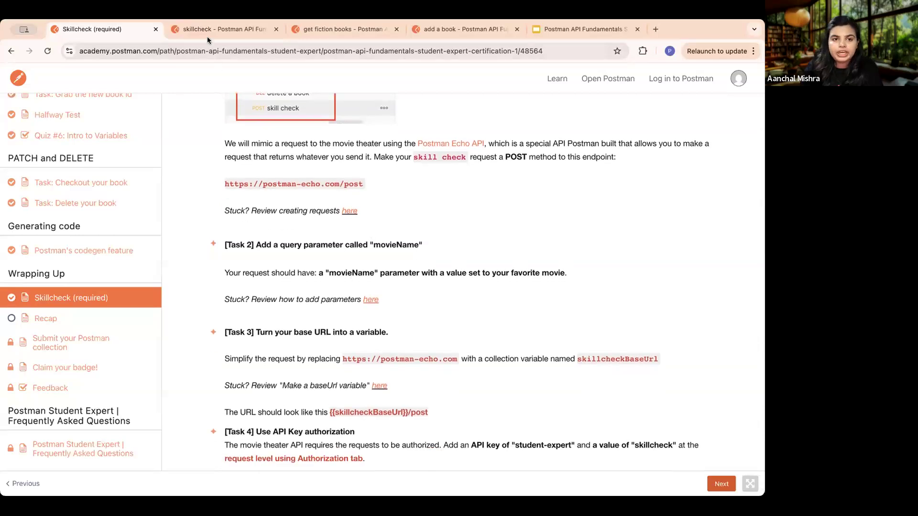
pyautogui.moveTo(373, 245); pyautogui.dragTo(417, 245)
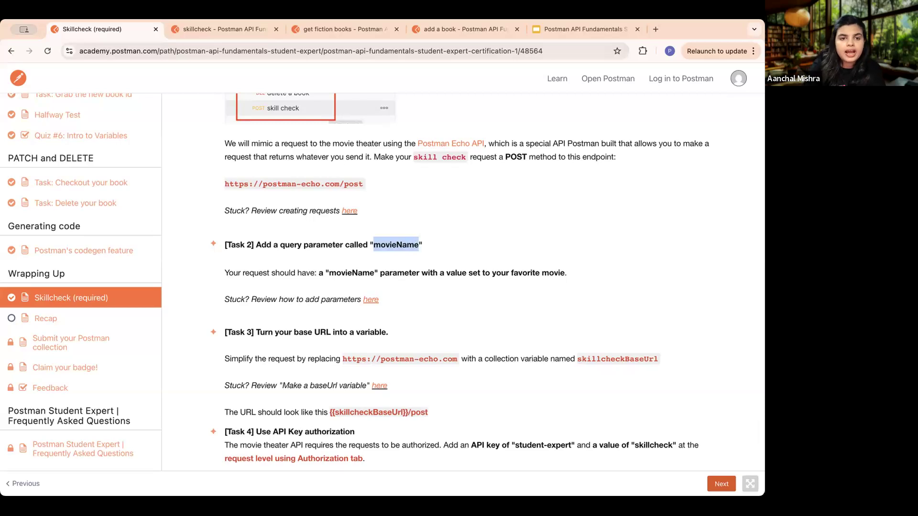
pyautogui.click(196, 29)
pyautogui.click(245, 219)
pyautogui.write('movieName')
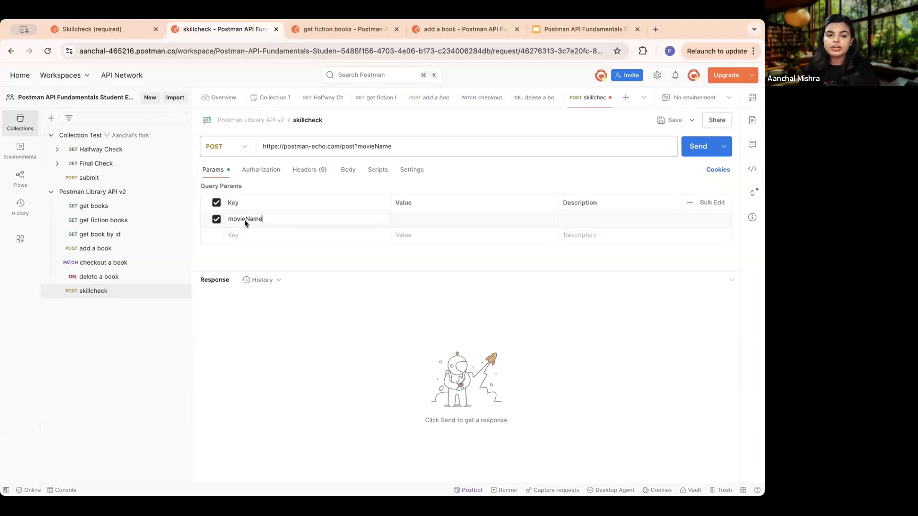
# - Recheck Task 2, set the movieName parameter's value to Dangal, and save the "skillcheck" request
pyautogui.click(93, 29)
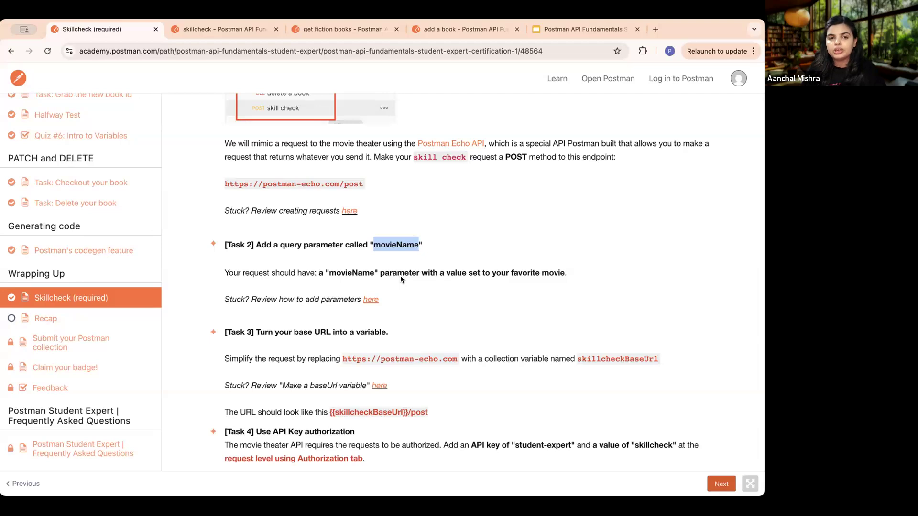
pyautogui.click(231, 28)
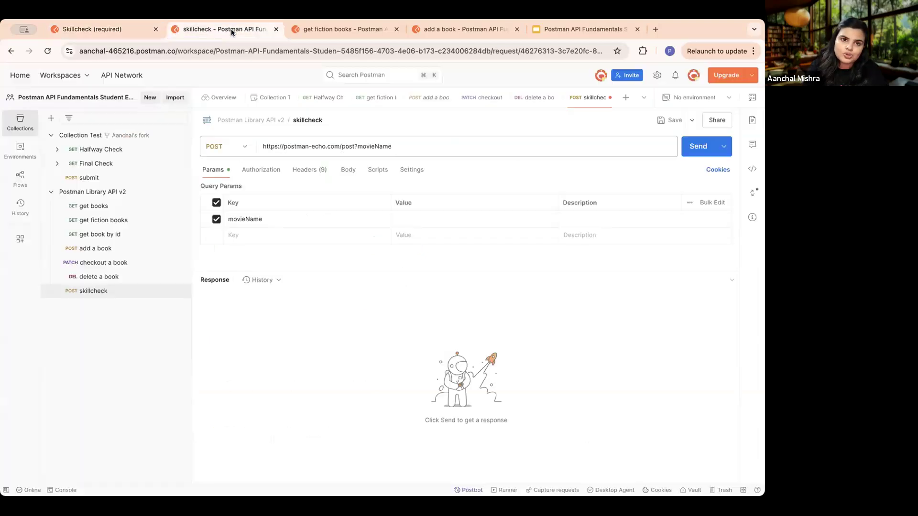
pyautogui.click(420, 220)
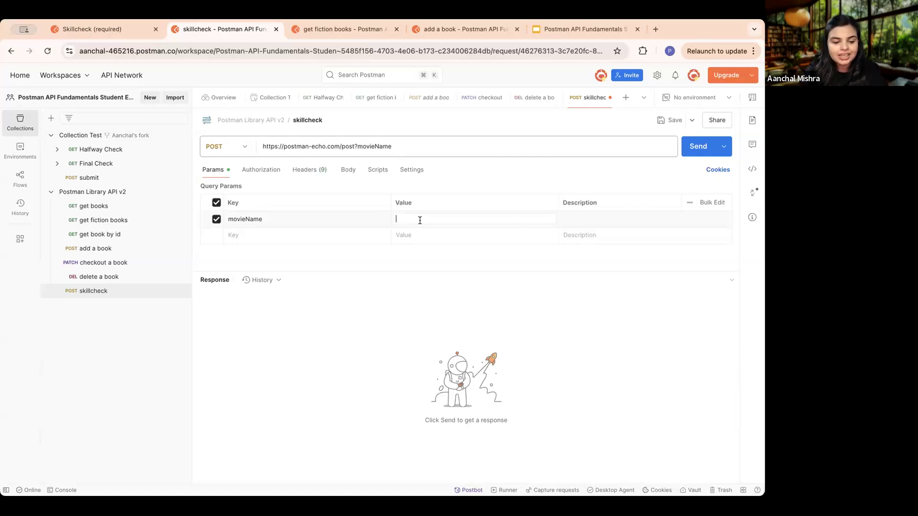
pyautogui.write('alauc')
pyautogui.press('BackSpace')
pyautogui.press('BackSpace')
pyautogui.press('BackSpace')
pyautogui.press('BackSpace')
pyautogui.press('BackSpace')
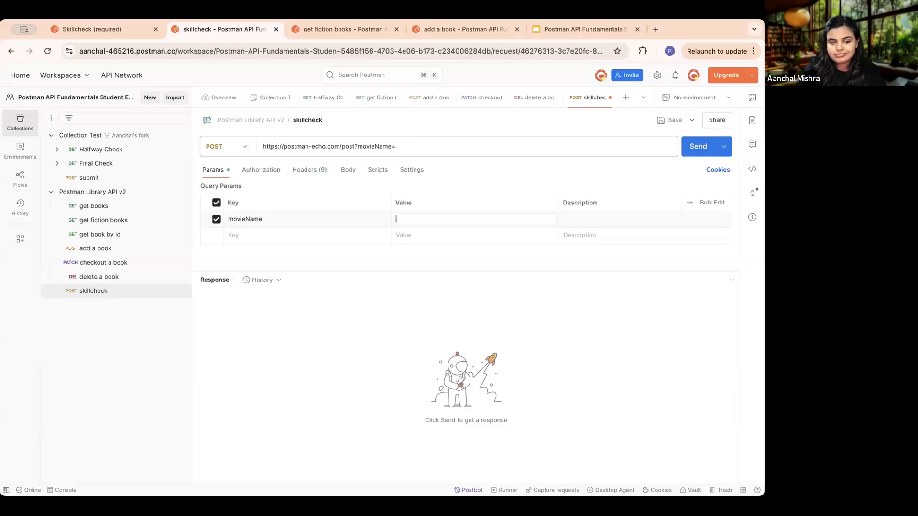
pyautogui.write('Dangal')
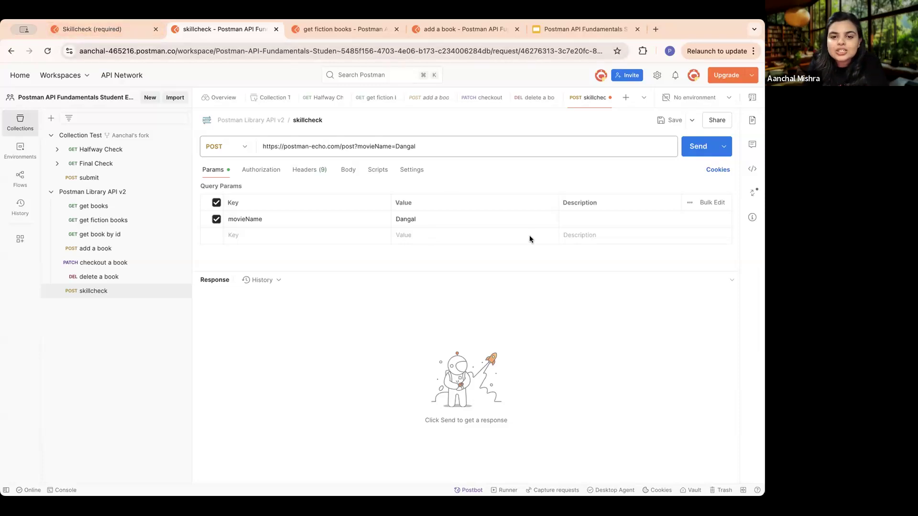
pyautogui.click(671, 120)
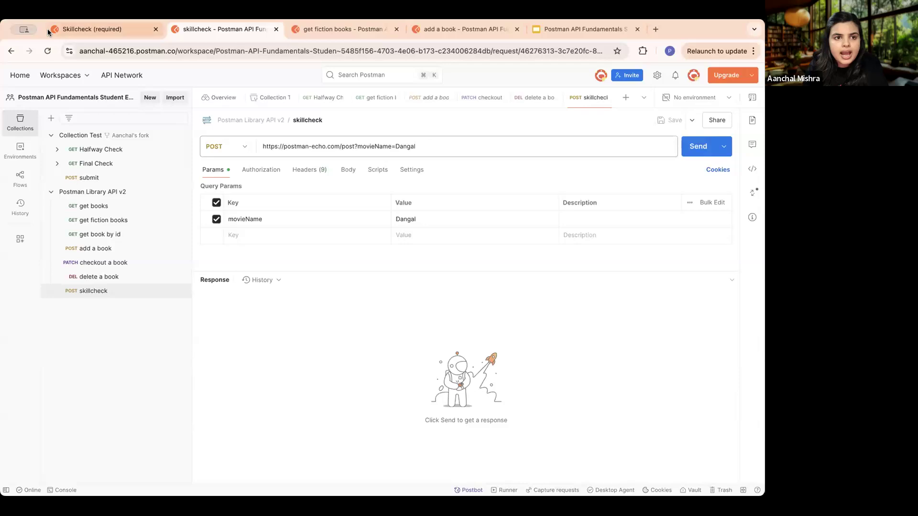
pyautogui.click(88, 28)
pyautogui.scroll(-2, 414, 261)
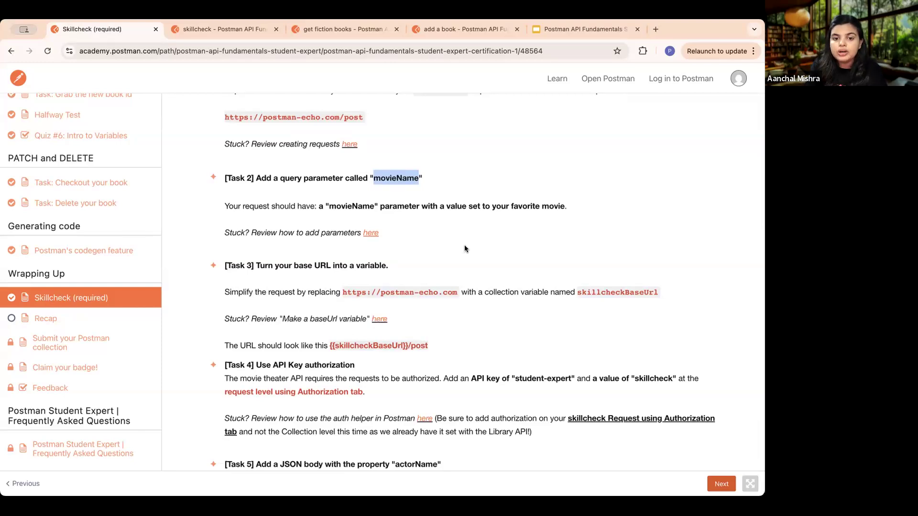
pyautogui.click(220, 29)
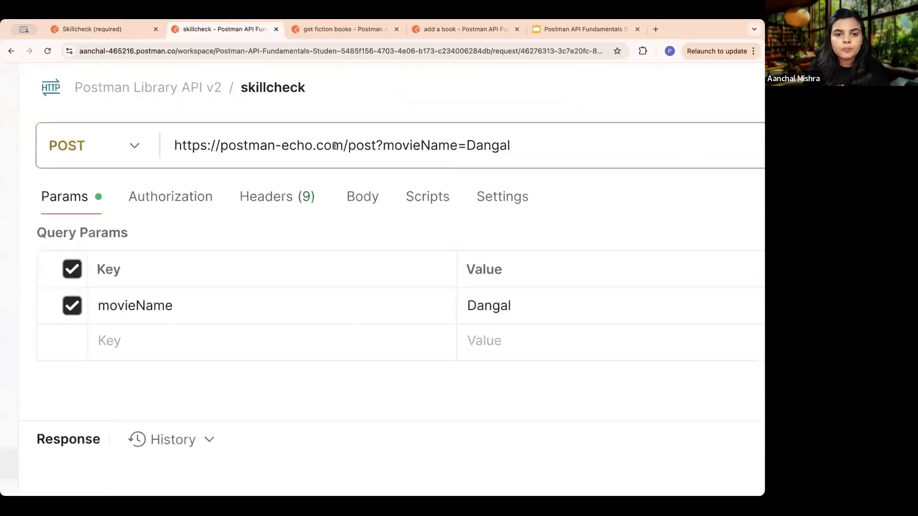
pyautogui.scroll(1, 335, 145)
pyautogui.moveTo(343, 145); pyautogui.dragTo(165, 144)
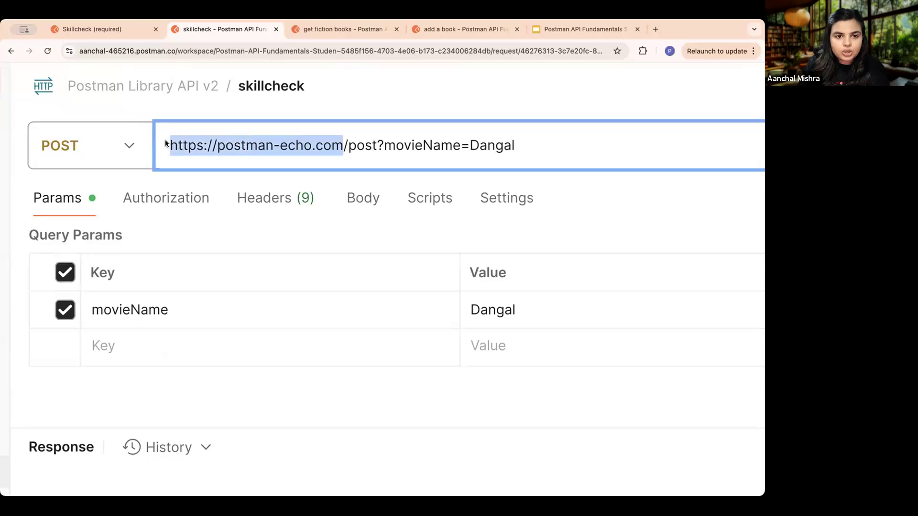
pyautogui.rightClick(232, 142)
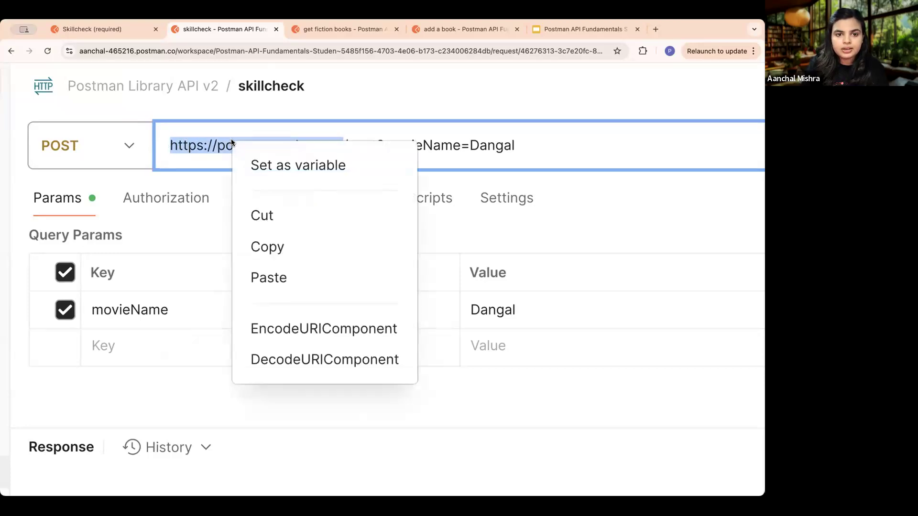
pyautogui.click(306, 165)
pyautogui.scroll(-3, 398, 196)
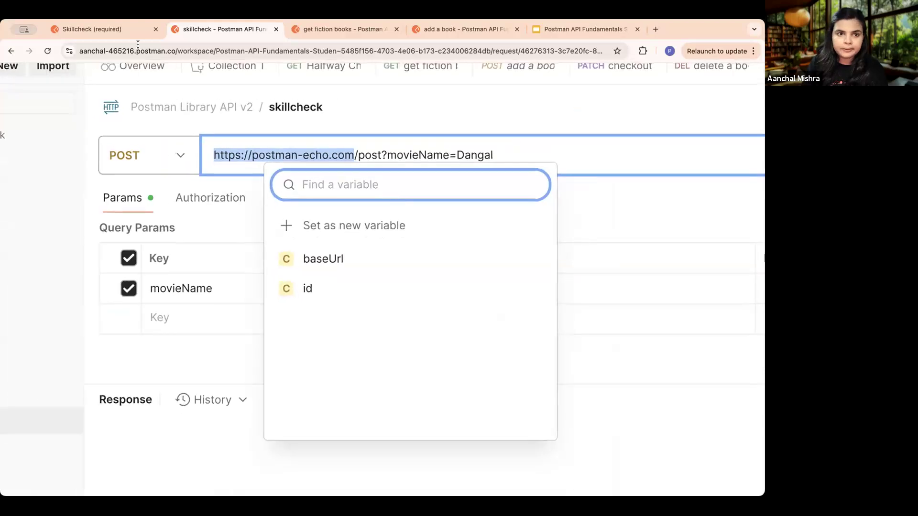
# - Copy the variable name from Task 3 and name the new variable skillcheckBaseUrl
pyautogui.click(82, 27)
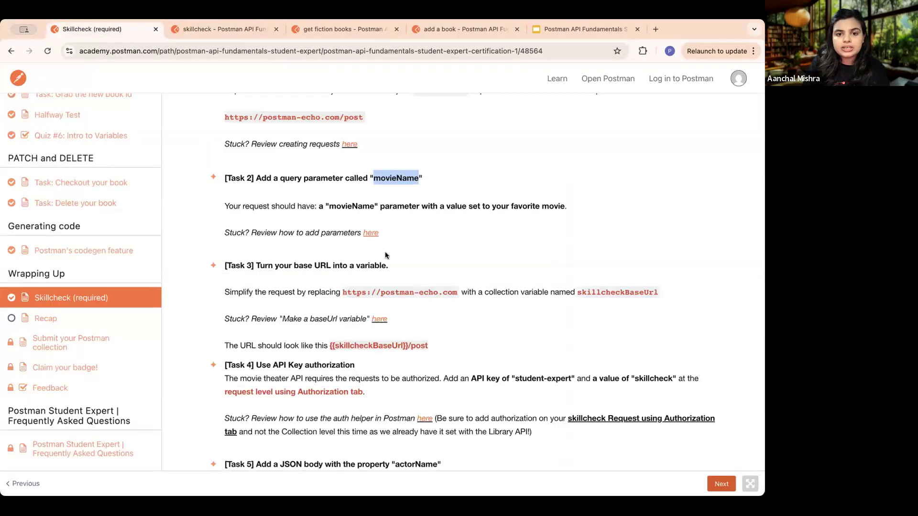
pyautogui.click(374, 200)
pyautogui.scroll(-1, 428, 292)
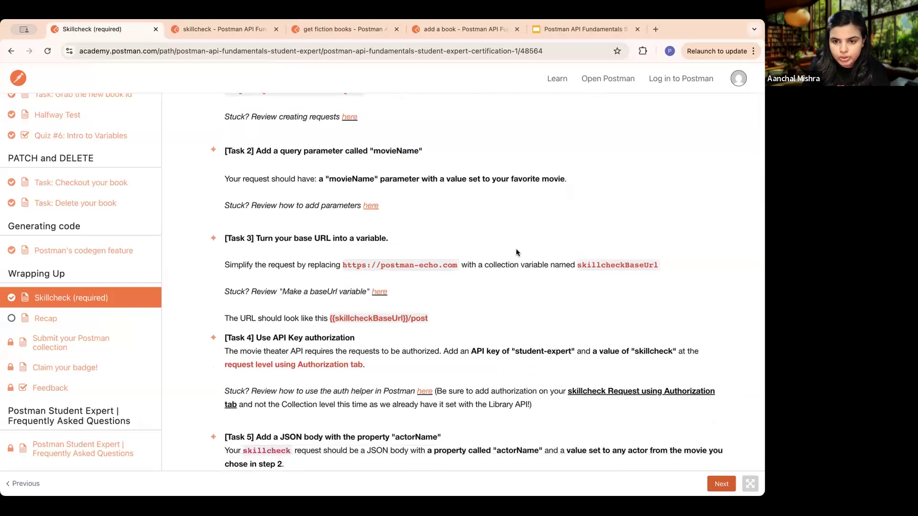
pyautogui.moveTo(641, 264); pyautogui.dragTo(655, 263)
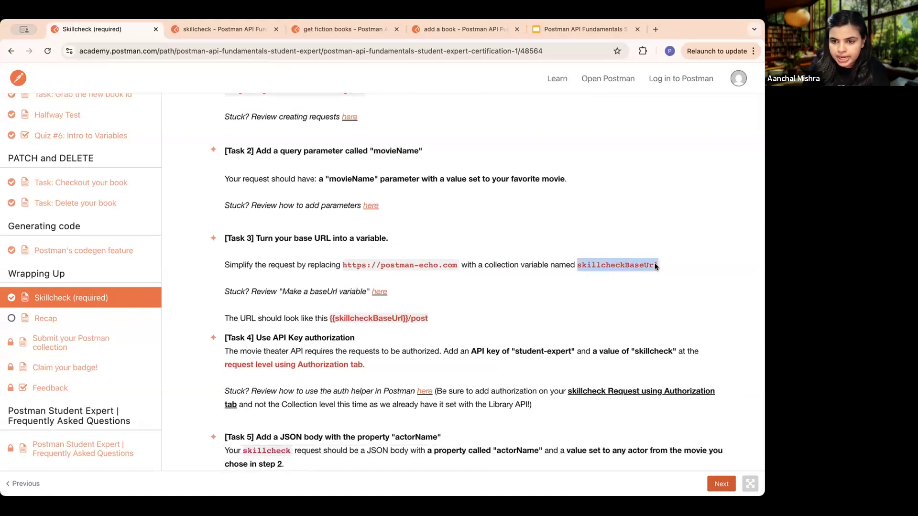
pyautogui.click(225, 29)
pyautogui.click(461, 225)
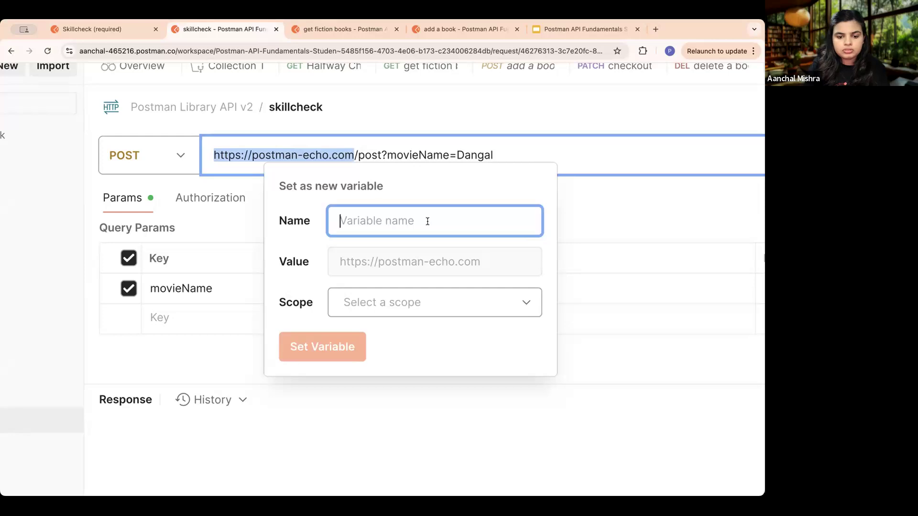
pyautogui.press('super+v')
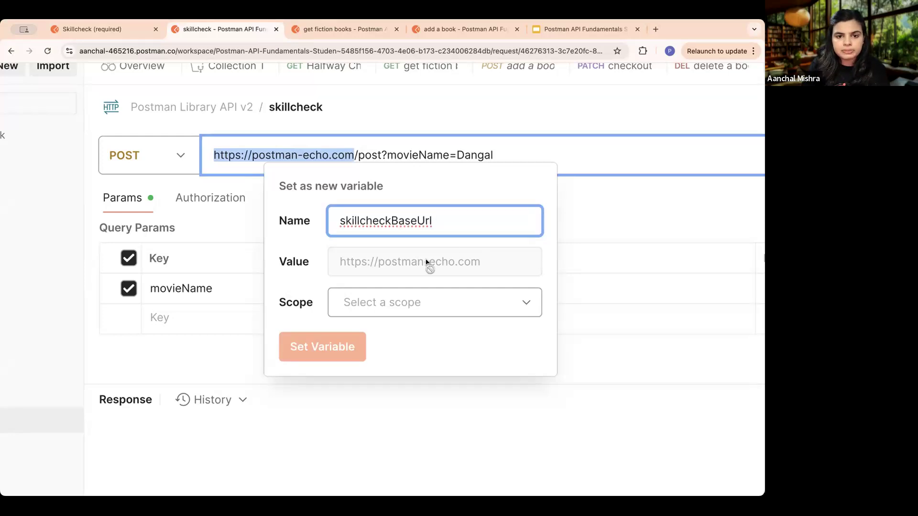
# - Recheck the variable type required by Task 3, choose the Collection scope, and set the skillcheckBaseUrl variable
pyautogui.click(443, 297)
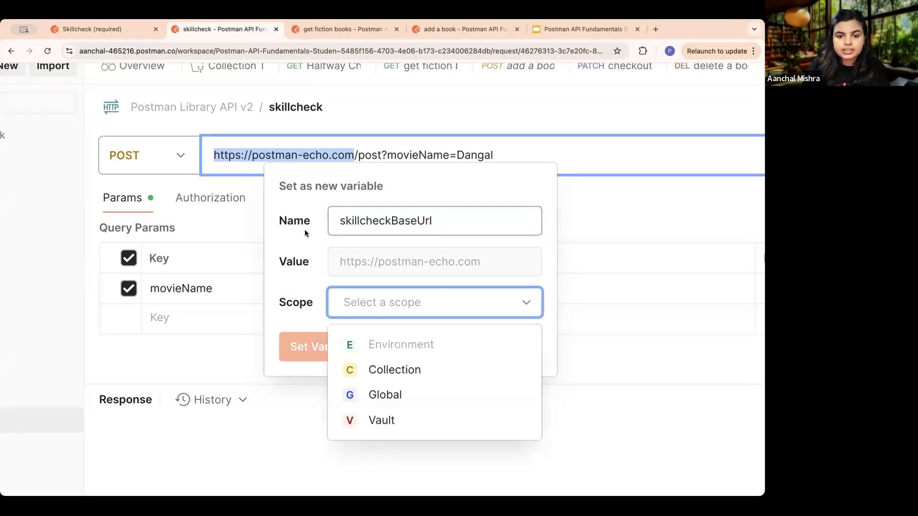
pyautogui.click(105, 31)
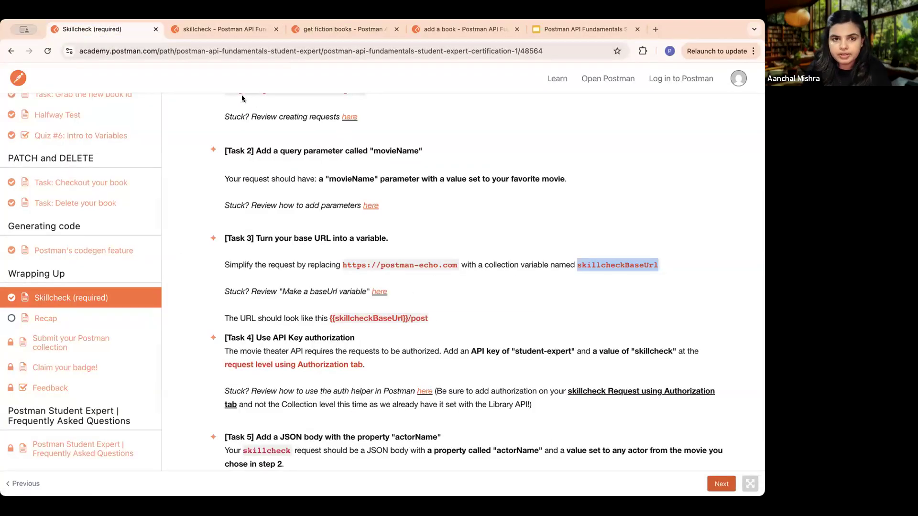
pyautogui.click(217, 29)
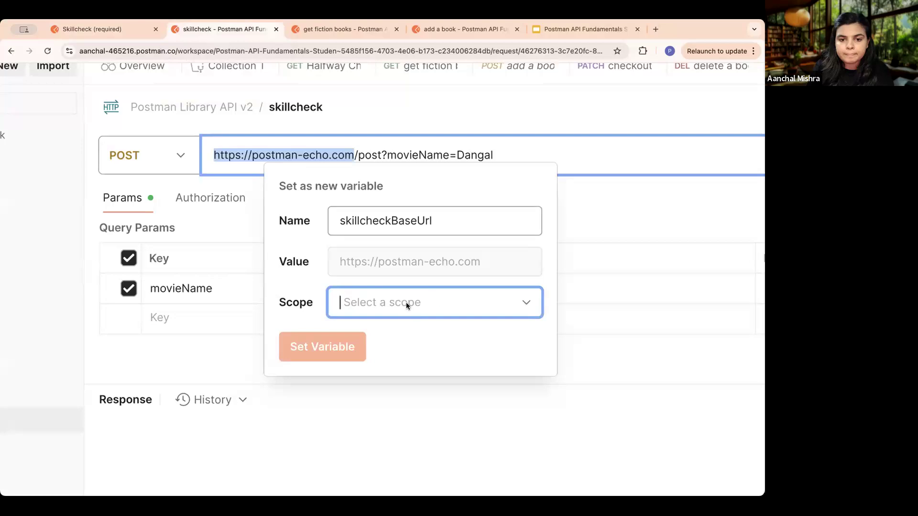
pyautogui.click(517, 305)
pyautogui.click(407, 367)
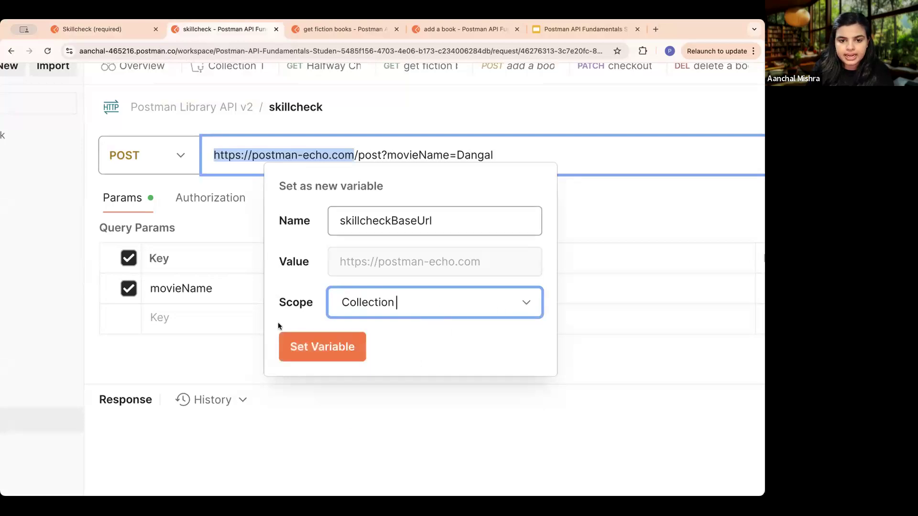
pyautogui.click(309, 350)
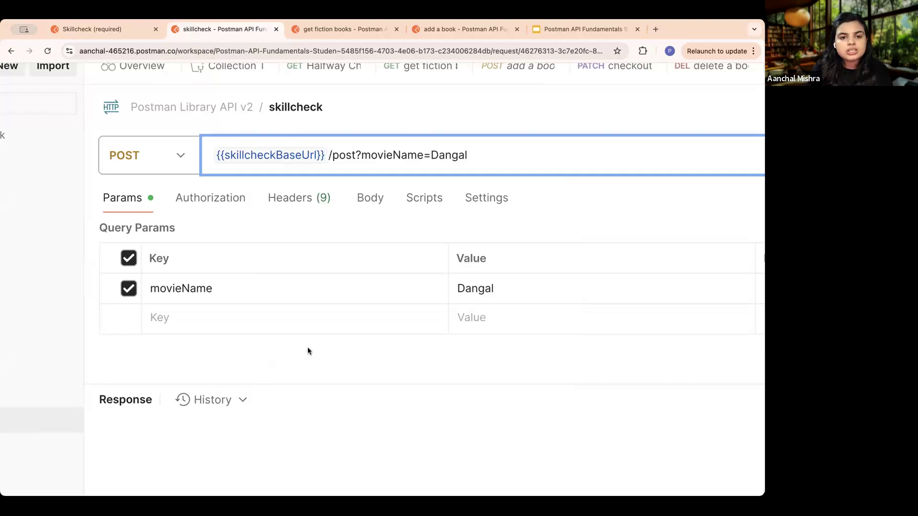
# - Compare the "skillcheck" request URL with the format required in Task 3, and save and send the request
pyautogui.scroll(-5, 308, 347)
pyautogui.click(111, 26)
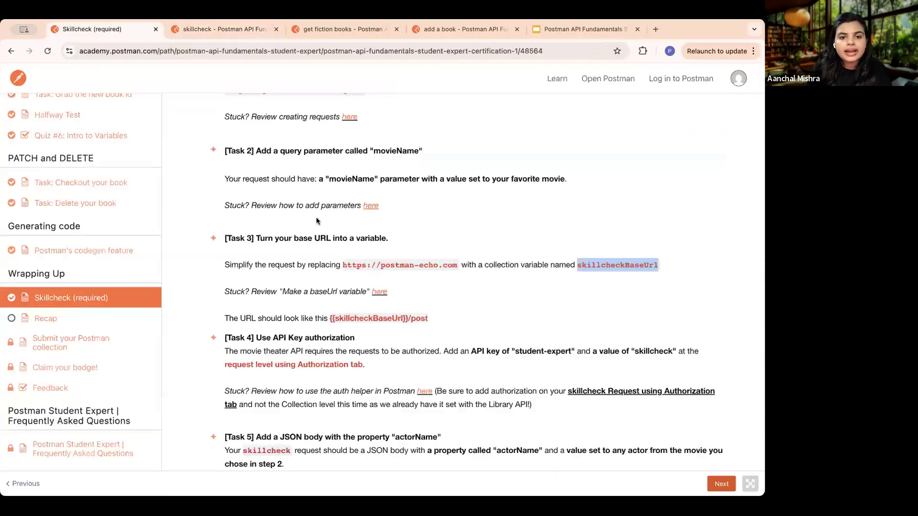
pyautogui.scroll(3, 318, 316)
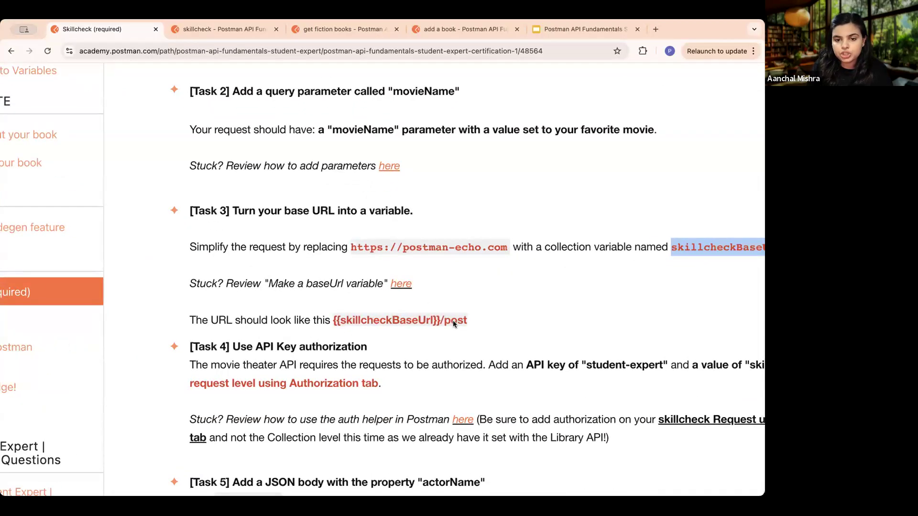
pyautogui.click(208, 28)
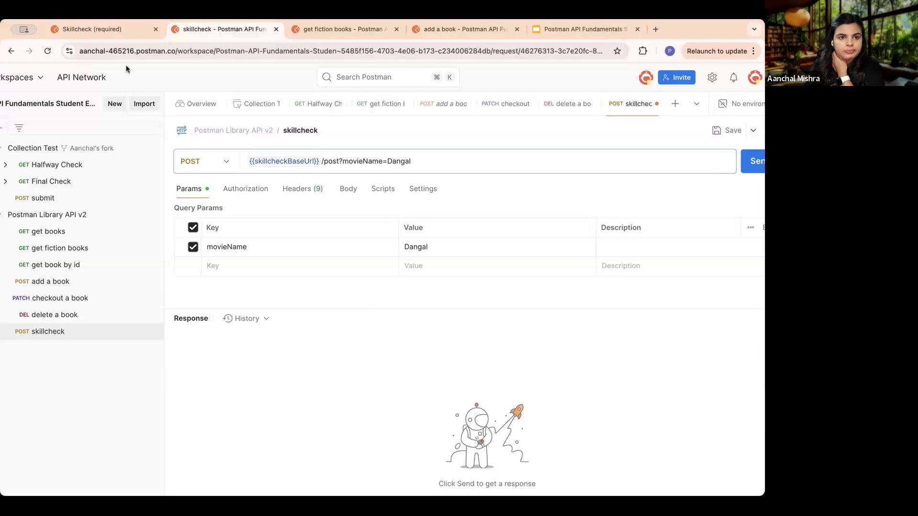
pyautogui.click(109, 30)
pyautogui.click(211, 29)
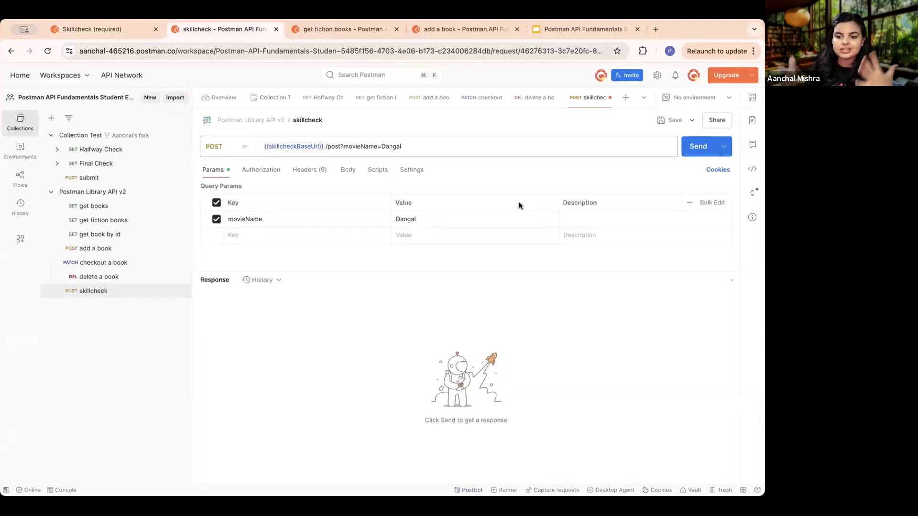
pyautogui.click(671, 120)
pyautogui.click(696, 149)
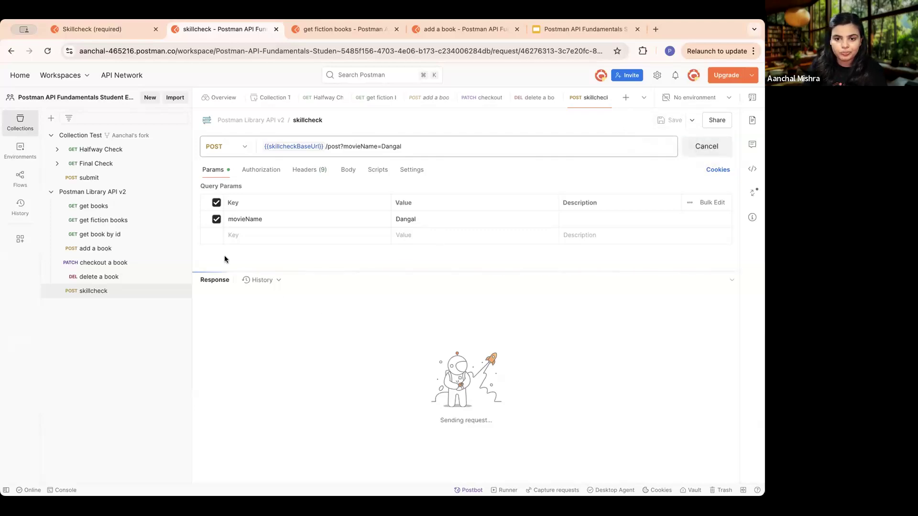
# - Send the "Final Check" request from the Collection Test collection and display its test results
pyautogui.click(90, 165)
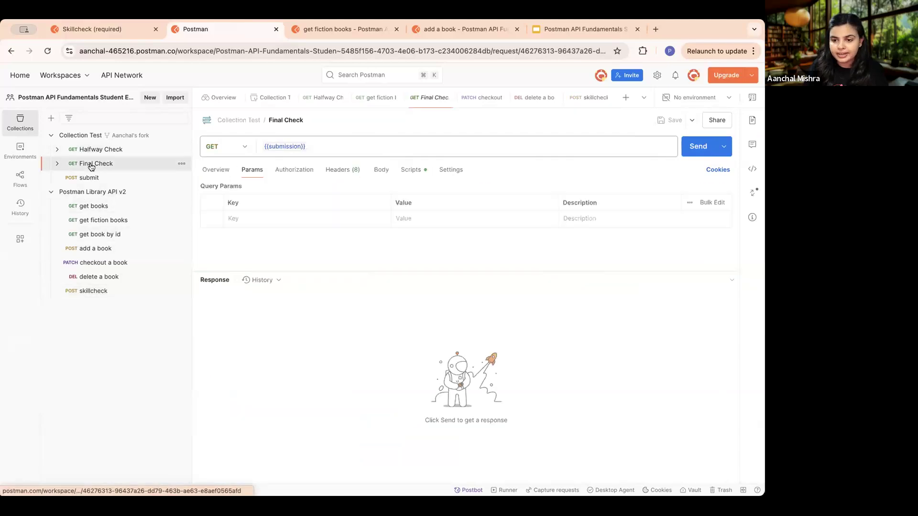
pyautogui.click(696, 146)
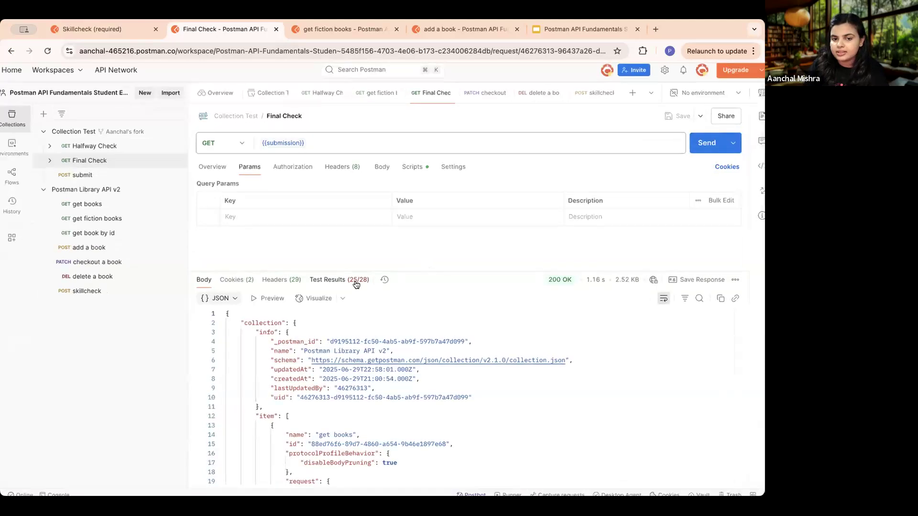
pyautogui.scroll(5, 356, 282)
pyautogui.scroll(-5, 356, 284)
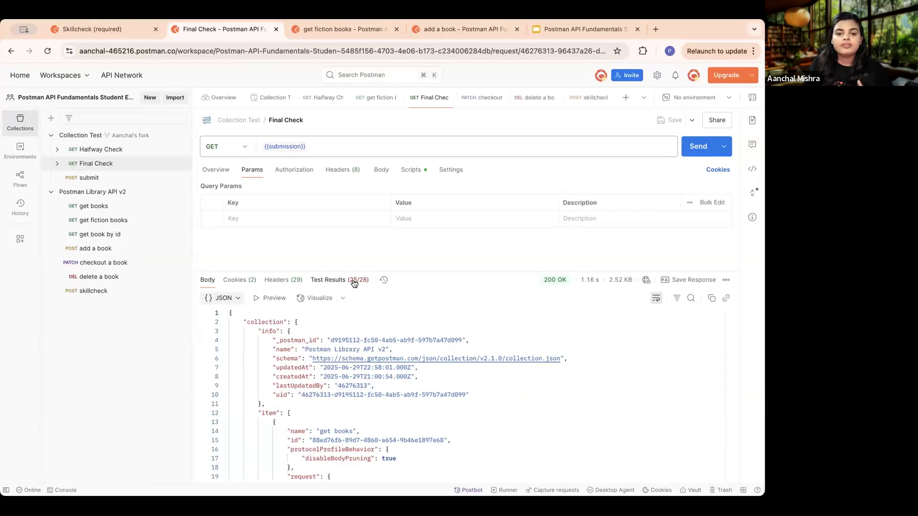
pyautogui.click(355, 284)
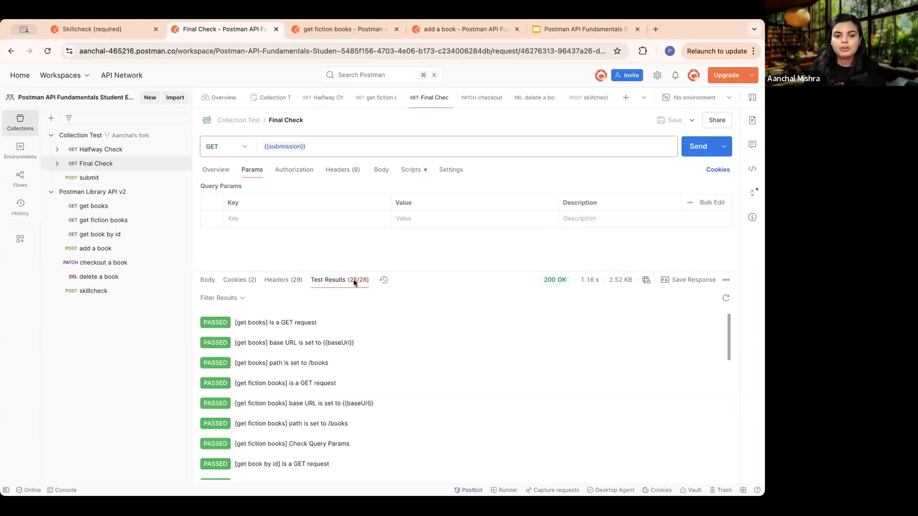
# - Examine the skillcheck entries in the Final Check test results, especially the base URL variable test for Task 3
pyautogui.scroll(-10, 334, 325)
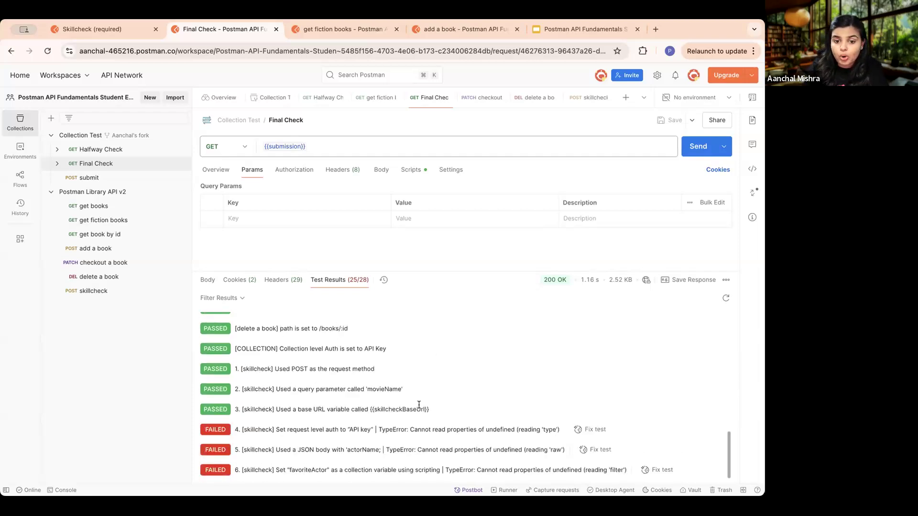
pyautogui.moveTo(428, 409); pyautogui.dragTo(241, 368)
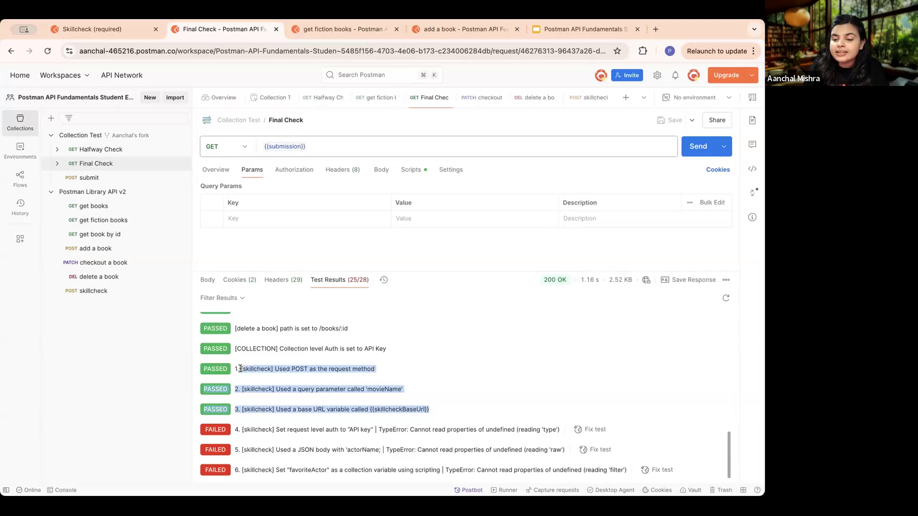
pyautogui.scroll(5, 240, 369)
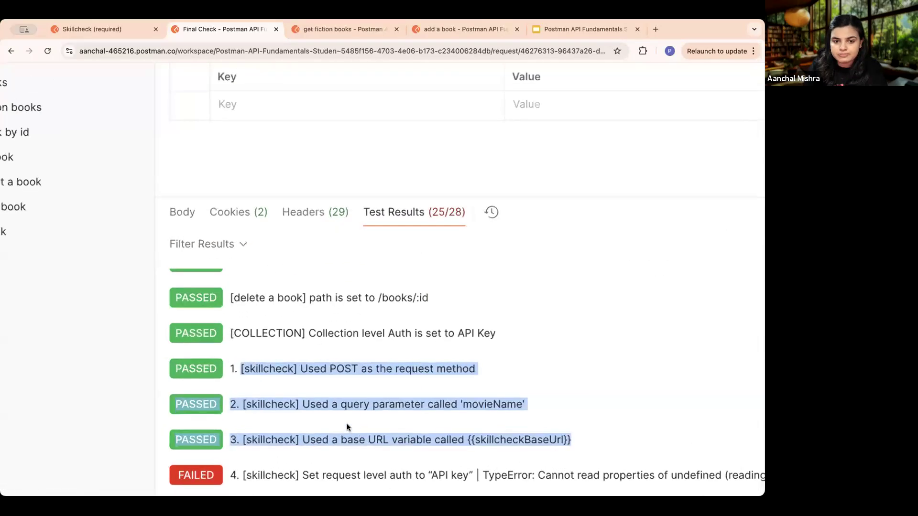
pyautogui.scroll(-1, 346, 426)
pyautogui.scroll(-2, 481, 325)
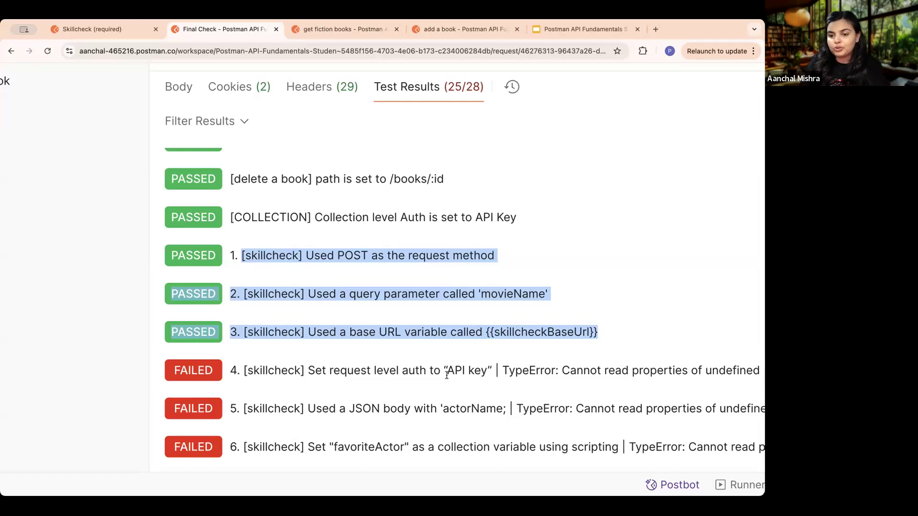
pyautogui.scroll(-5, 447, 376)
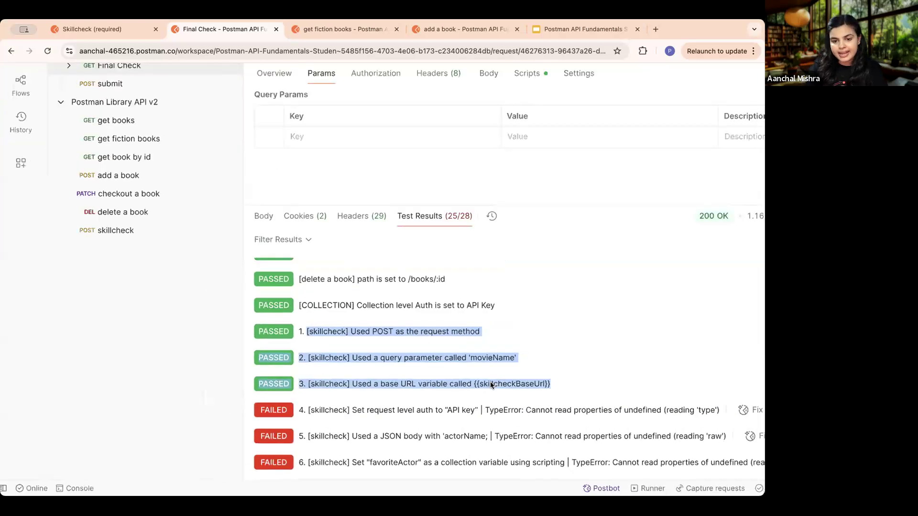
pyautogui.click(521, 395)
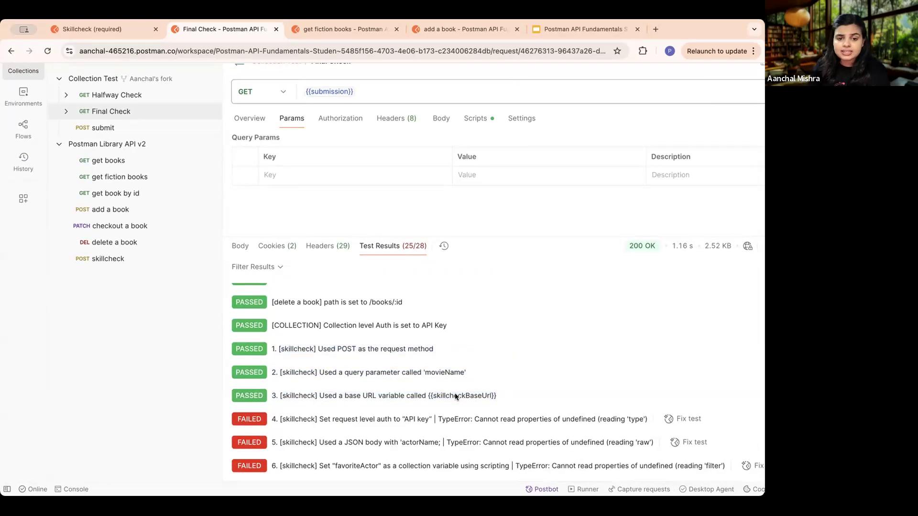
pyautogui.scroll(2, 472, 398)
pyautogui.moveTo(500, 394); pyautogui.dragTo(305, 392)
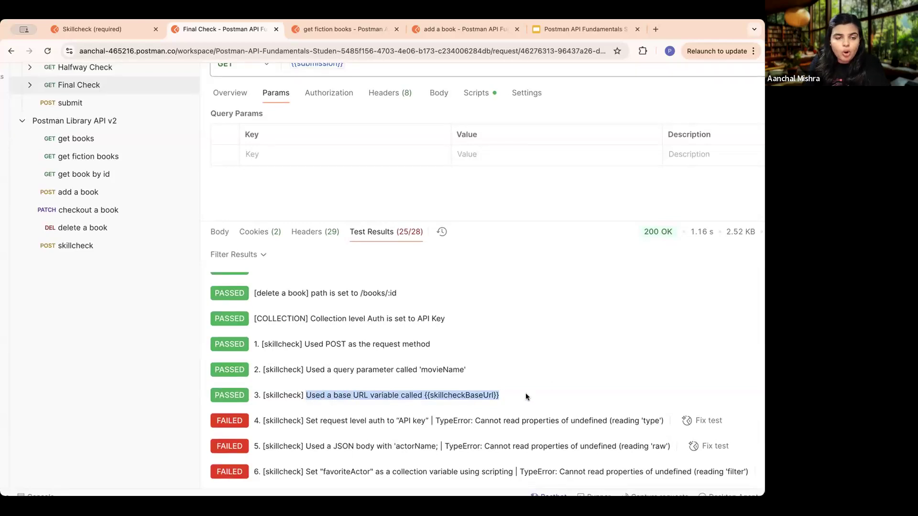
pyautogui.click(510, 396)
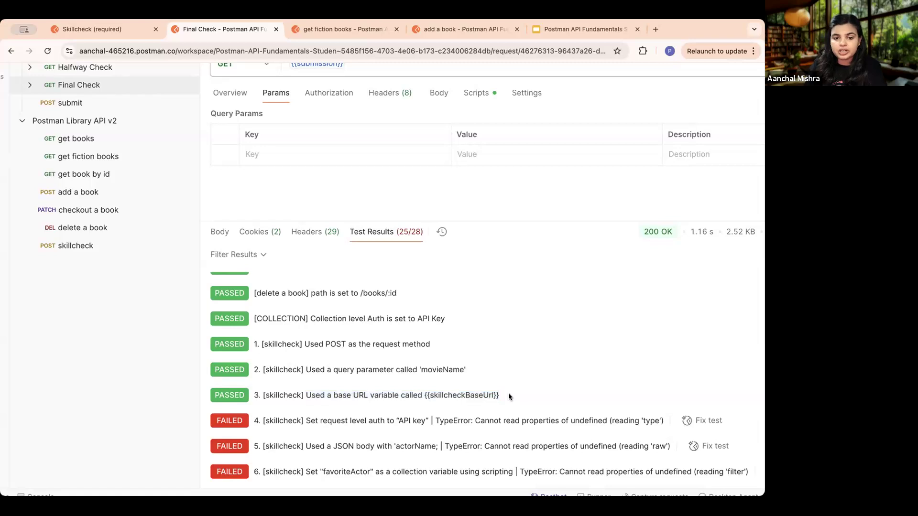
pyautogui.moveTo(510, 396); pyautogui.dragTo(305, 396)
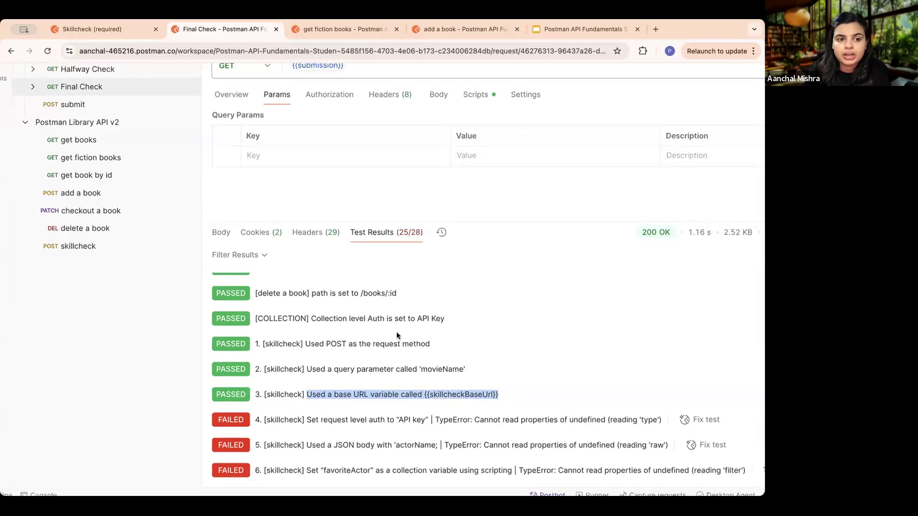
pyautogui.press('super+minus')
# - Reopen the "skillcheck" request and return to the Skillcheck lesson to read Task 4 on API key authorization
pyautogui.click(121, 272)
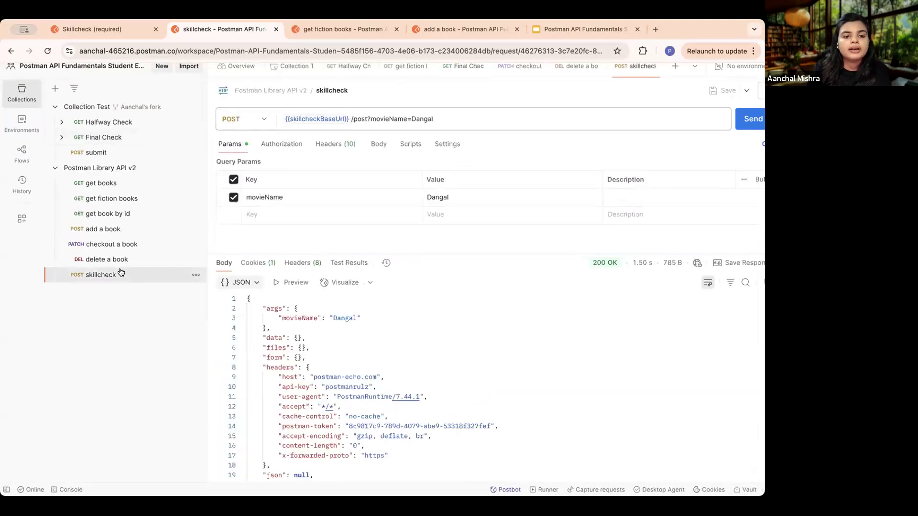
pyautogui.click(119, 33)
pyautogui.press('super+minus')
pyautogui.press('super+minus')
pyautogui.press('super+minus')
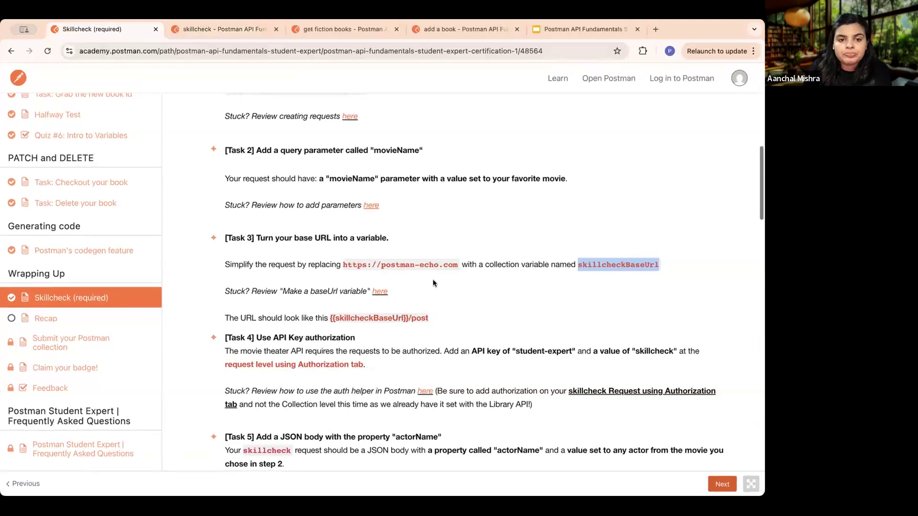
# - Read Task 4's request-level API key authorization requirement in the Skillcheck lesson and copy the required key name
pyautogui.scroll(-5, 432, 281)
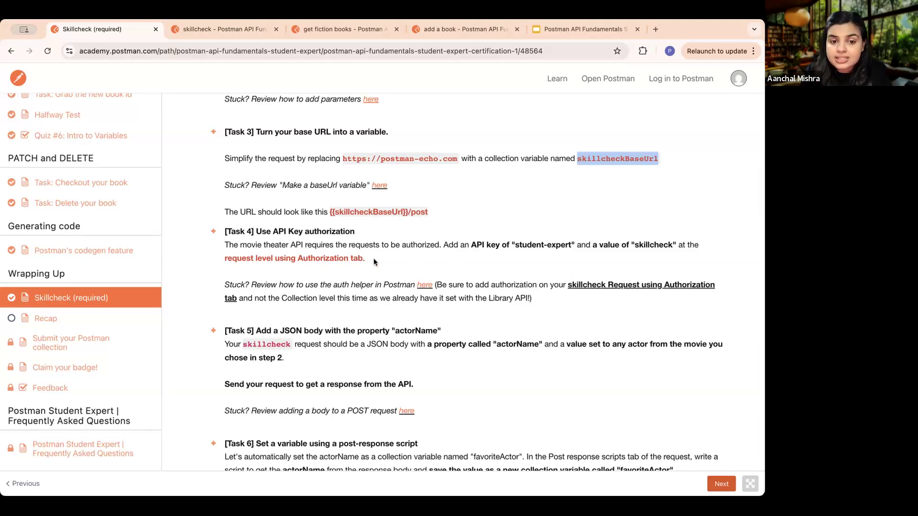
pyautogui.moveTo(372, 258); pyautogui.dragTo(220, 263)
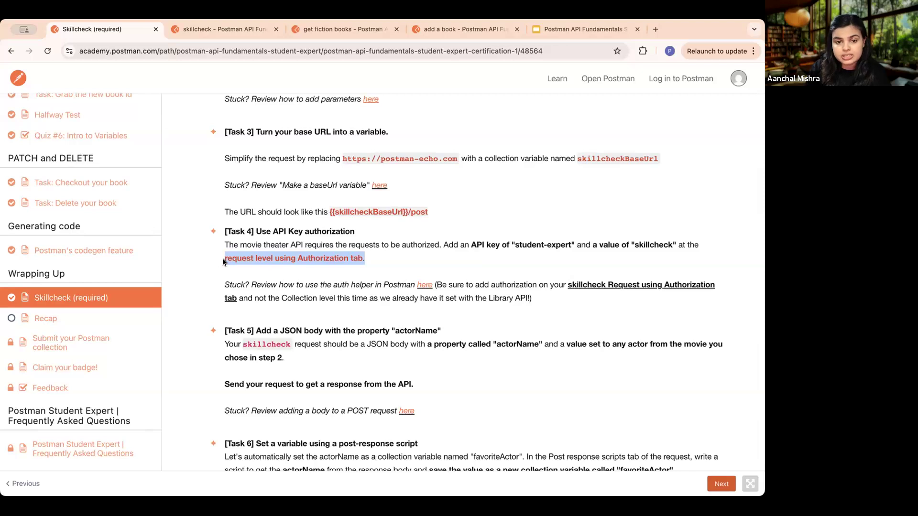
pyautogui.click(263, 245)
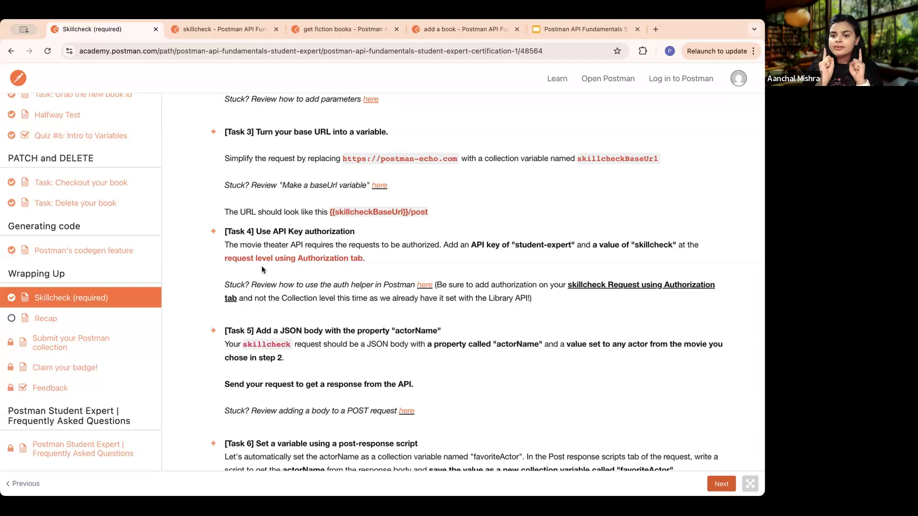
pyautogui.moveTo(271, 258); pyautogui.dragTo(221, 261)
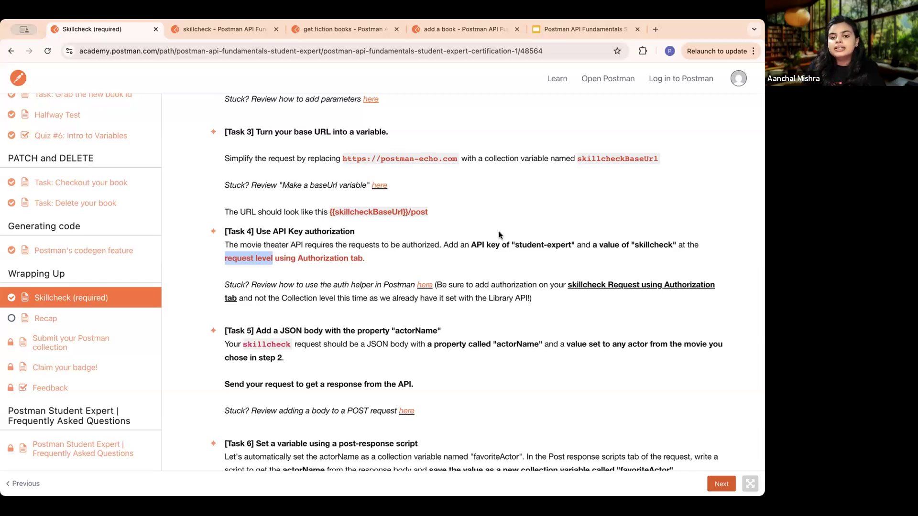
pyautogui.moveTo(514, 246); pyautogui.dragTo(564, 249)
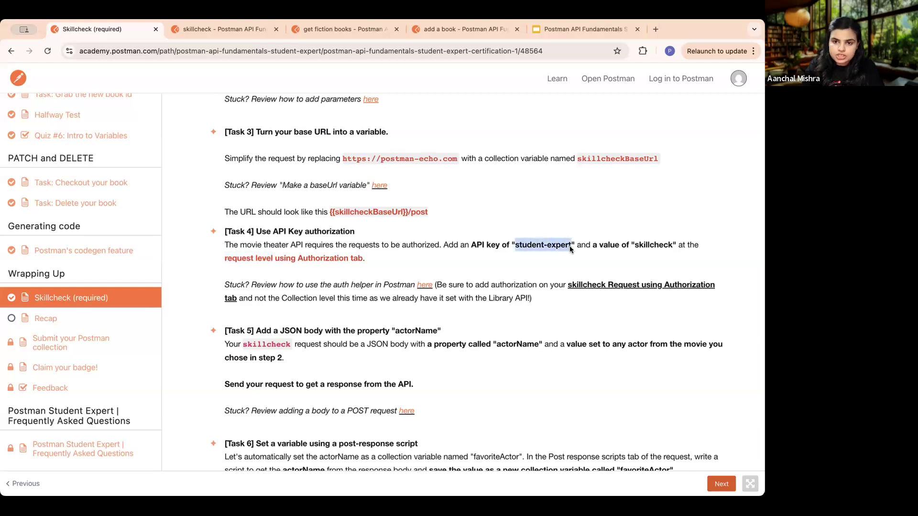
# - Set the authorization type of the "skillcheck" request to API Key instead of inheriting it from the parent collection
pyautogui.click(210, 31)
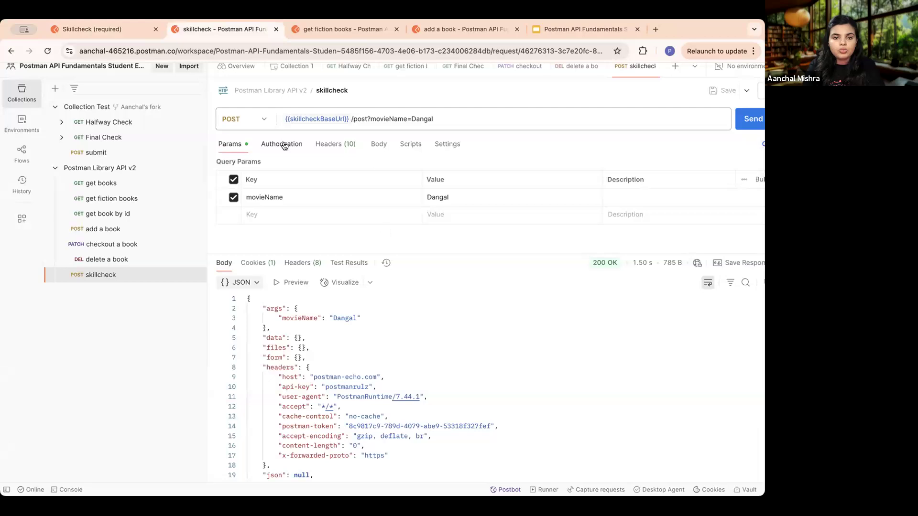
pyautogui.click(284, 146)
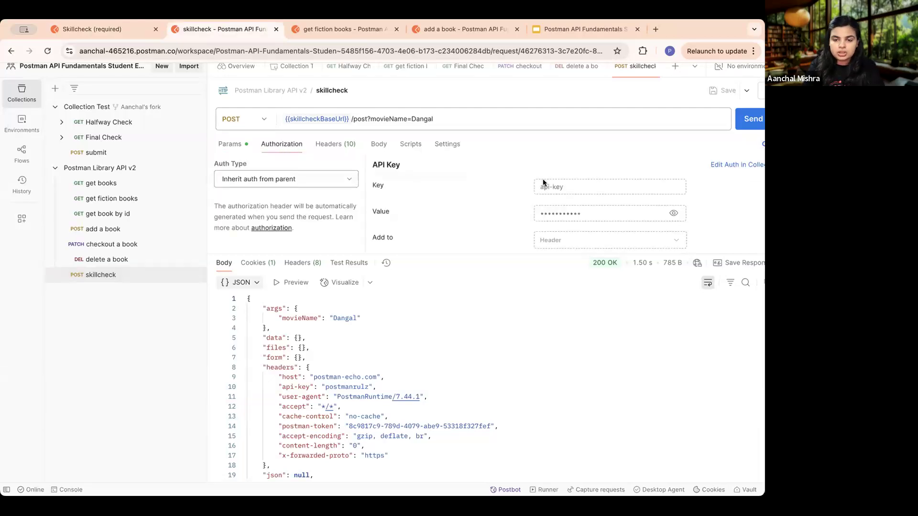
pyautogui.moveTo(475, 254); pyautogui.dragTo(455, 303)
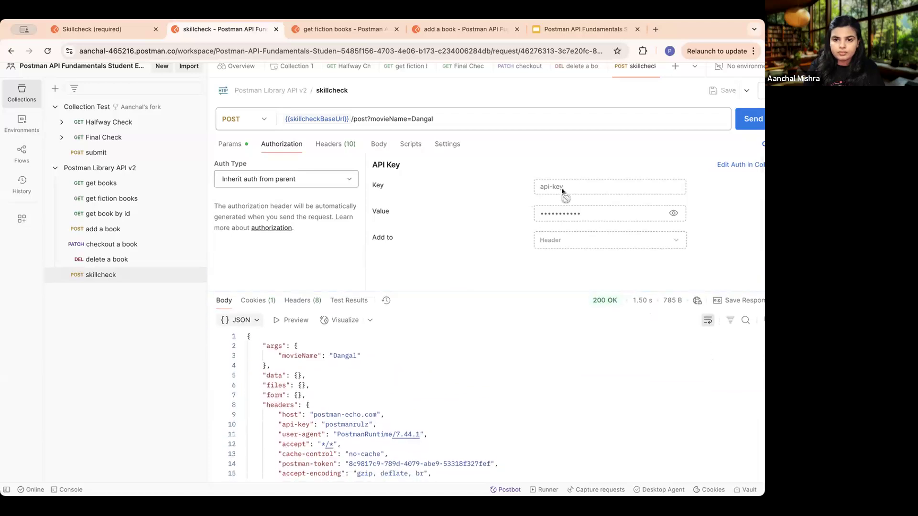
pyautogui.click(275, 179)
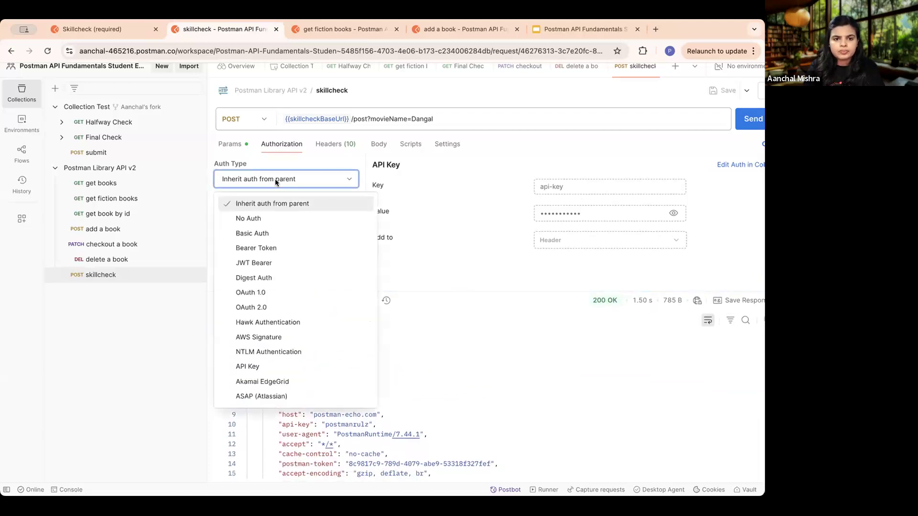
pyautogui.click(261, 367)
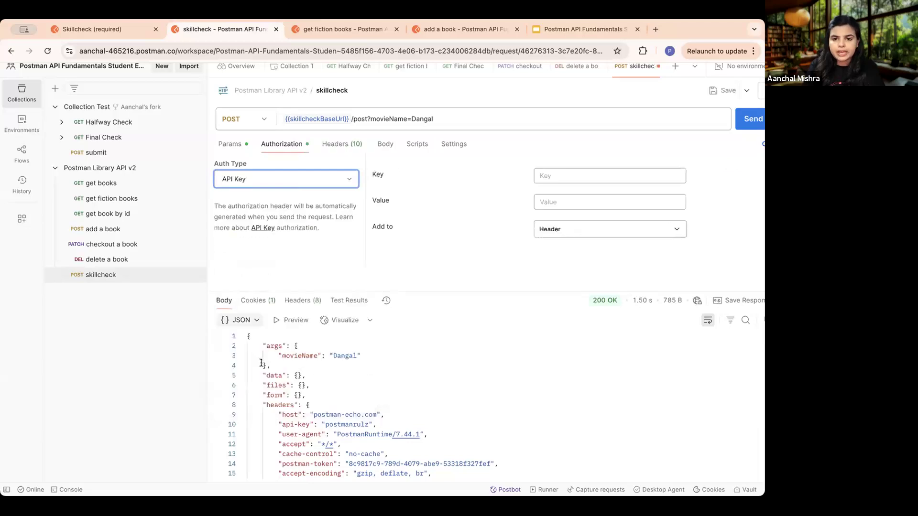
pyautogui.click(317, 181)
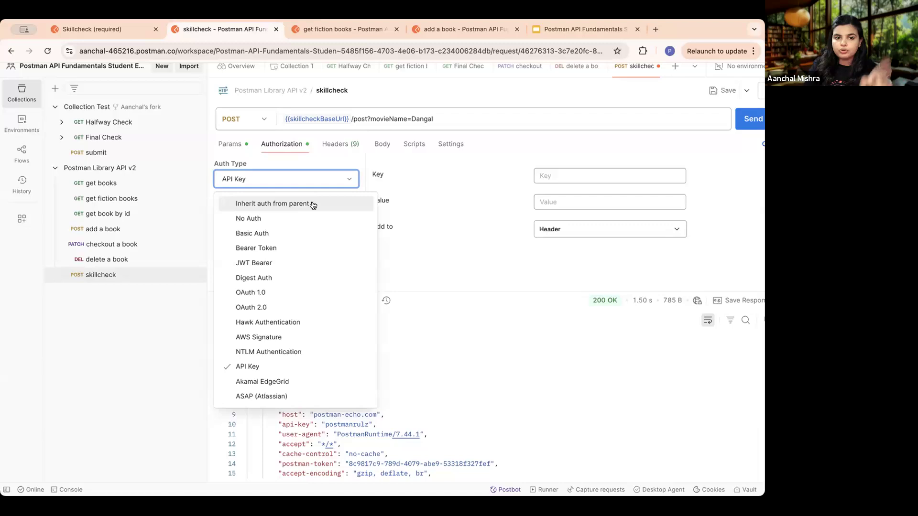
pyautogui.click(251, 368)
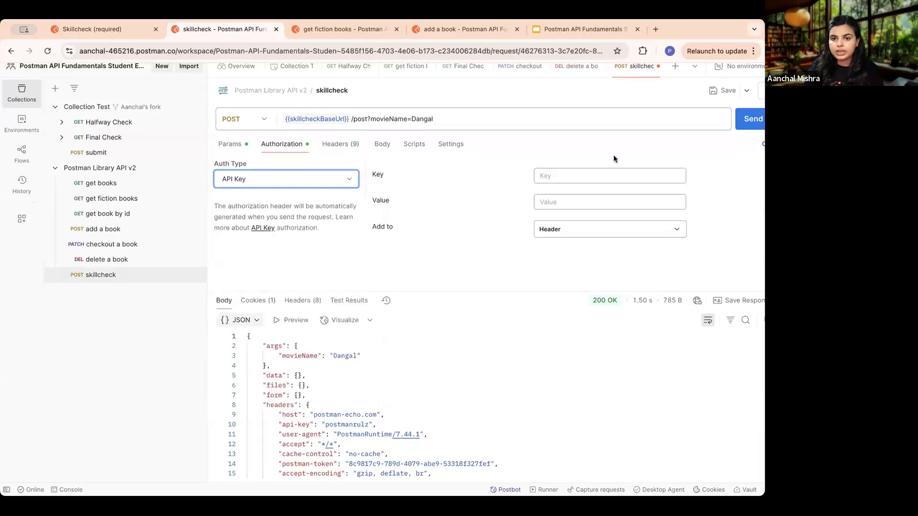
# - Set the authorization key name to student-expert and fill in the API key value given in Task 4
pyautogui.click(602, 175)
pyautogui.write('student-expert')
pyautogui.click(575, 201)
pyautogui.click(106, 29)
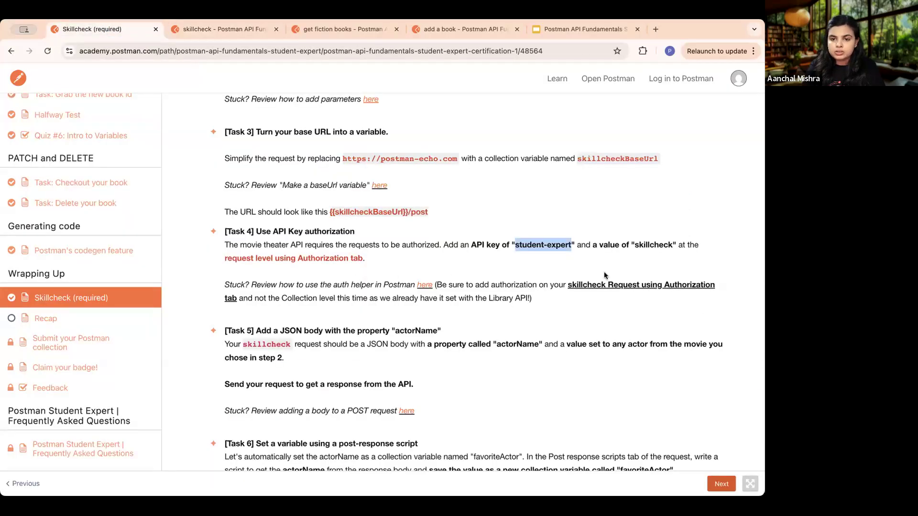
pyautogui.moveTo(635, 246); pyautogui.dragTo(670, 245)
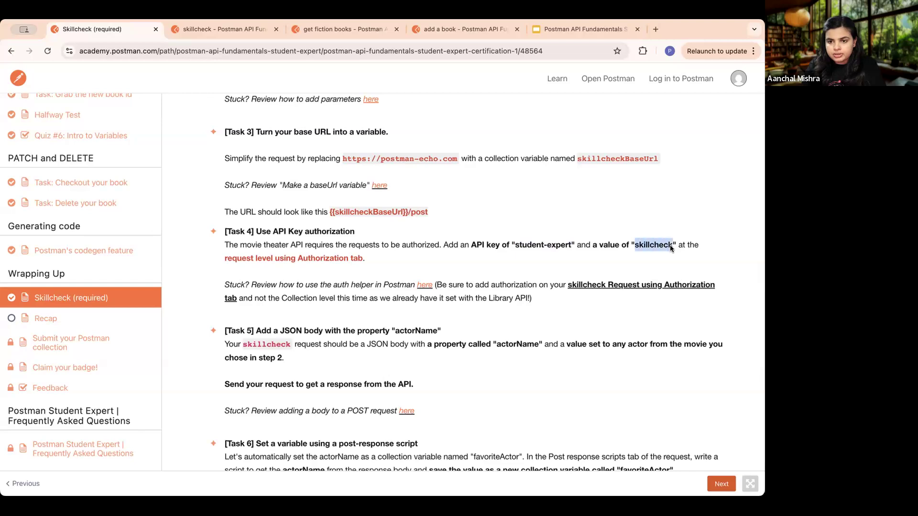
pyautogui.click(216, 25)
pyautogui.press('super+v')
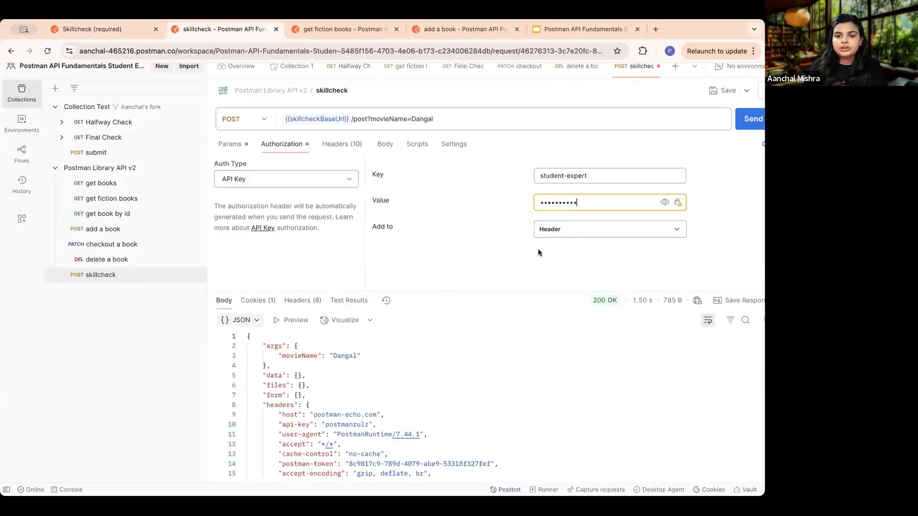
# - Save and send the "skillcheck" request, and send the "Final Check" request to review the Task 4 test result
pyautogui.click(712, 92)
pyautogui.press('super+minus')
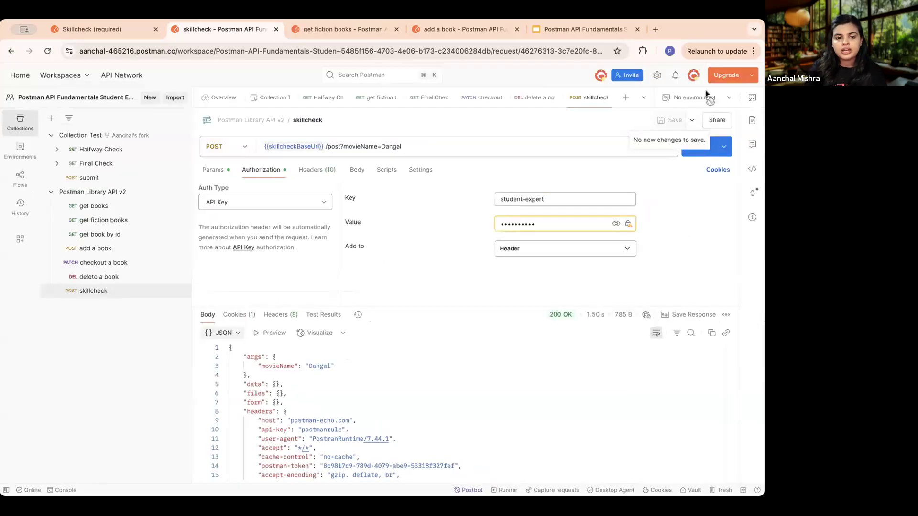
pyautogui.click(695, 153)
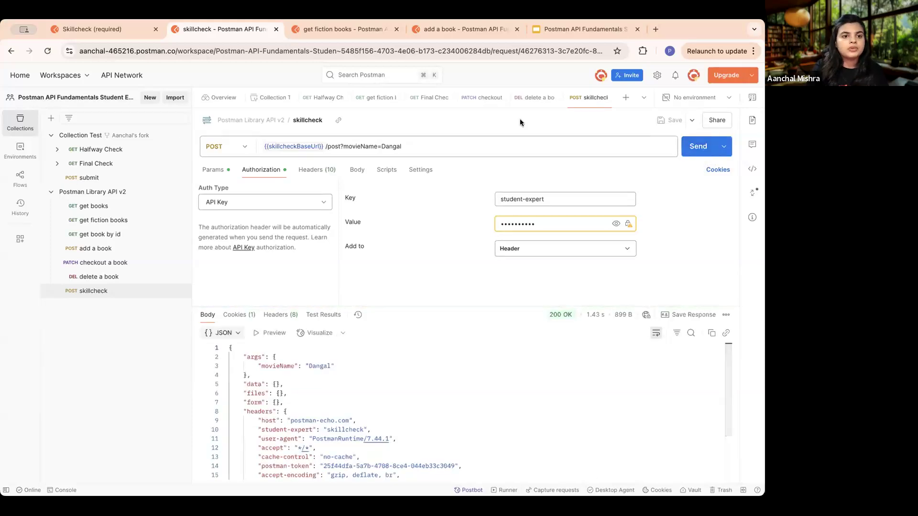
pyautogui.click(120, 165)
pyautogui.click(698, 147)
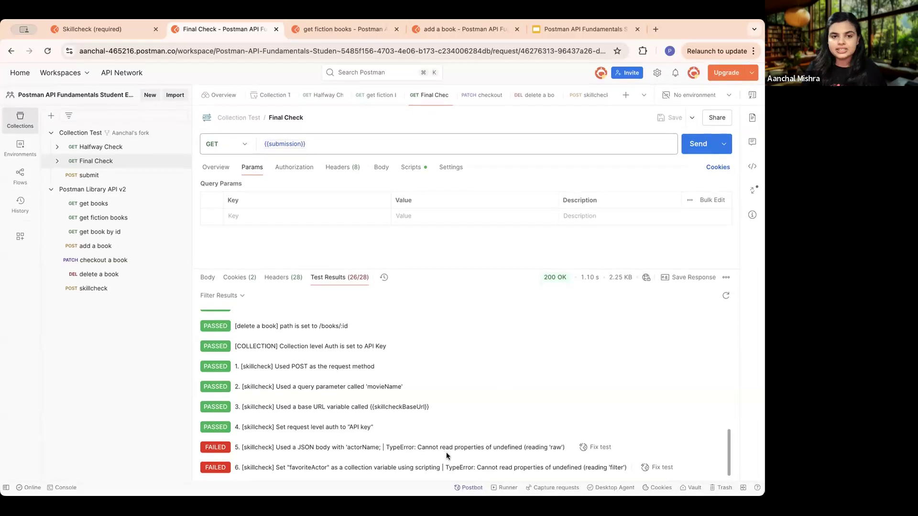
# - Read Task 5 in the Skillcheck lesson and set the "skillcheck" request's body to raw JSON
pyautogui.click(124, 29)
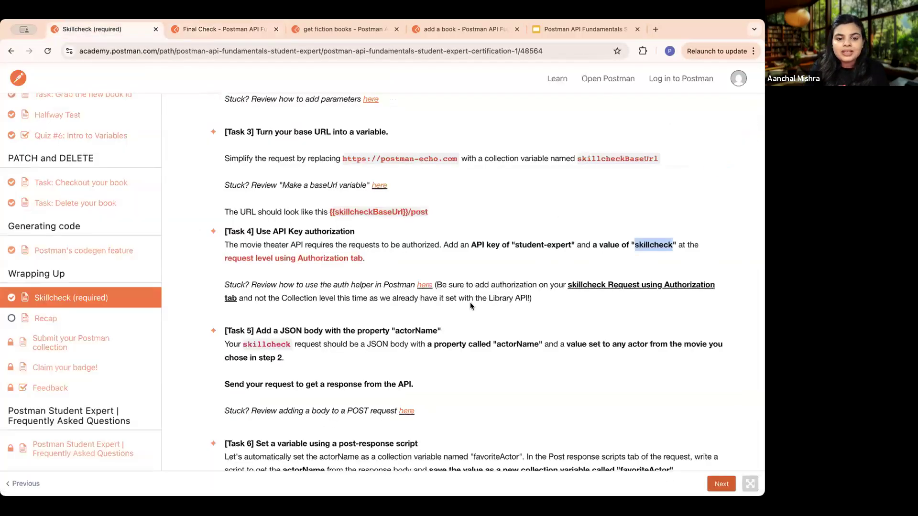
pyautogui.scroll(-3, 471, 305)
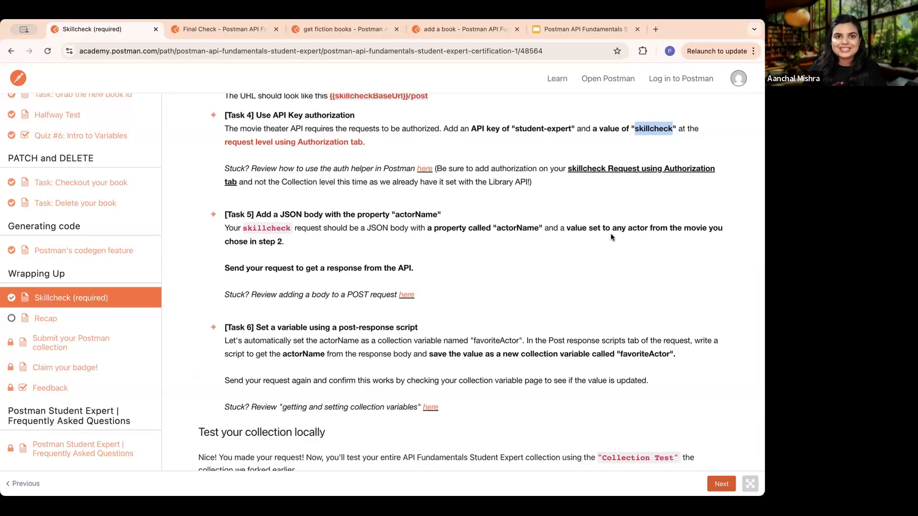
pyautogui.click(218, 30)
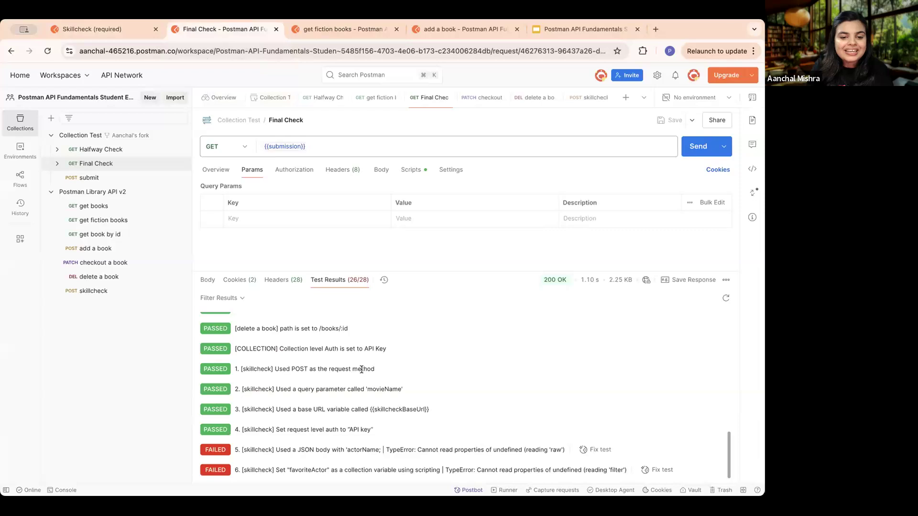
pyautogui.click(93, 291)
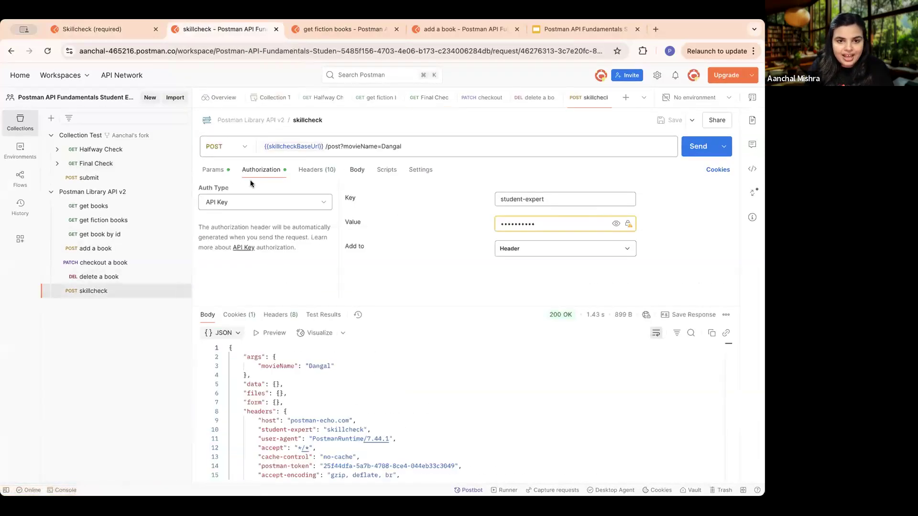
pyautogui.click(203, 170)
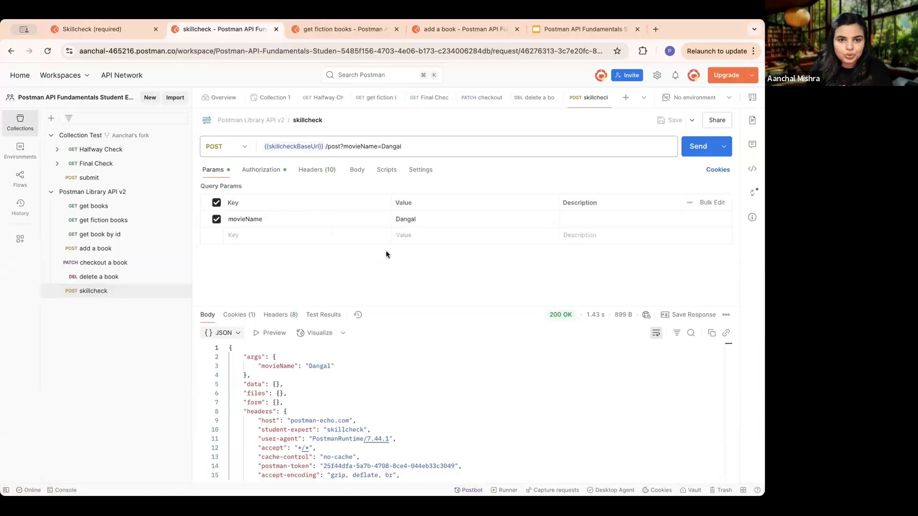
pyautogui.click(359, 171)
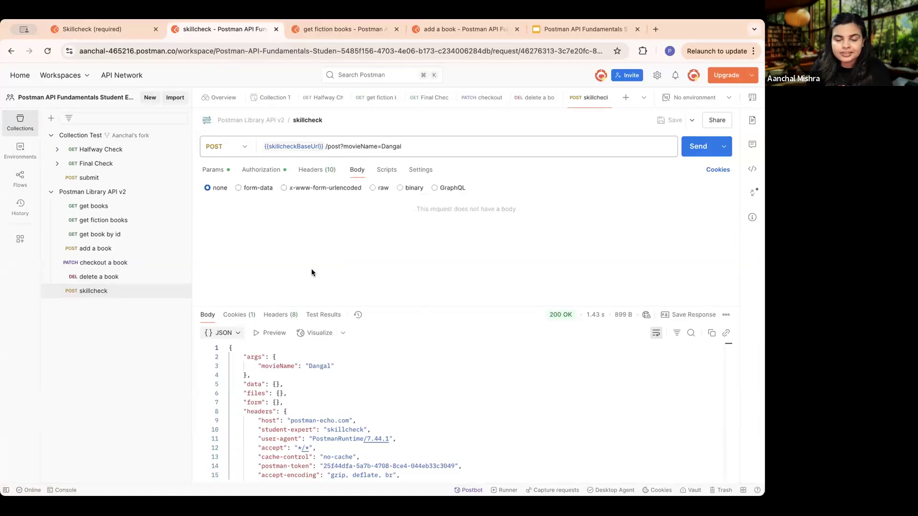
pyautogui.click(372, 188)
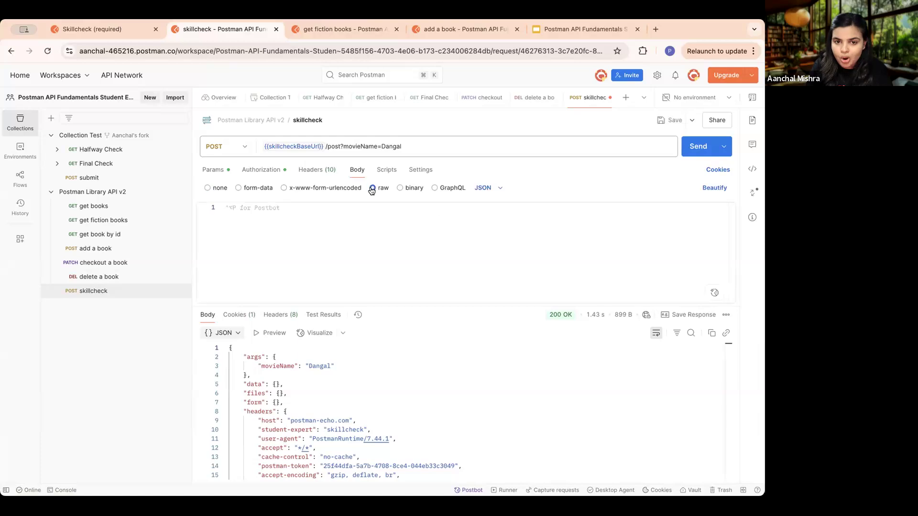
pyautogui.click(377, 216)
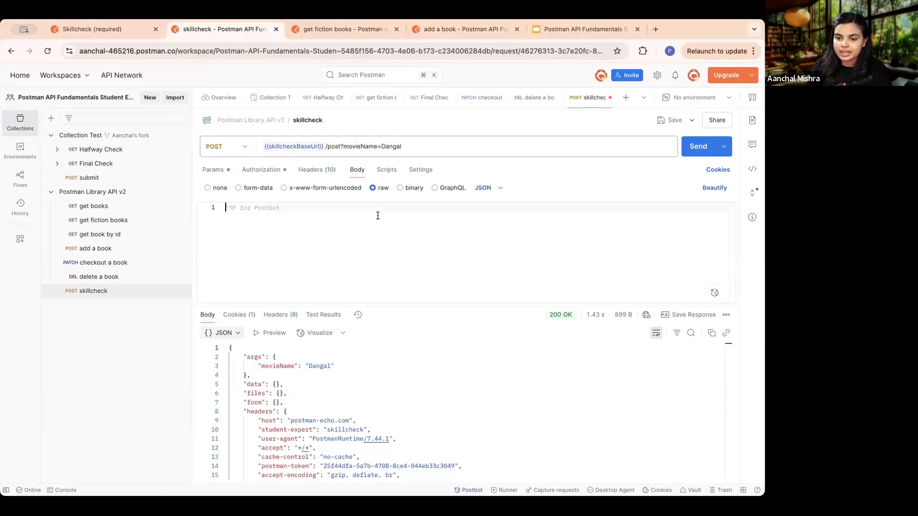
# - Enter a JSON body object with the property "actorName" set to "Aamir Khan", and return to the Skillcheck lesson
pyautogui.write('{')
pyautogui.press('Return')
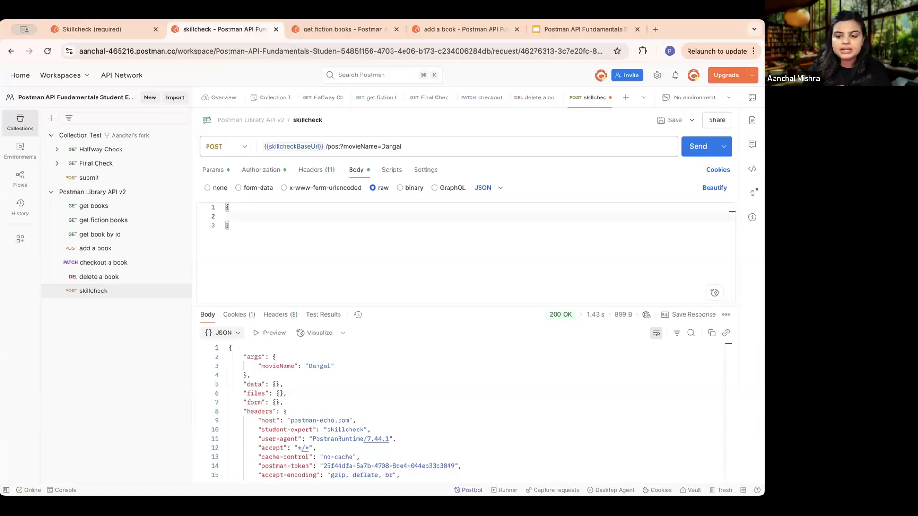
pyautogui.write('"')
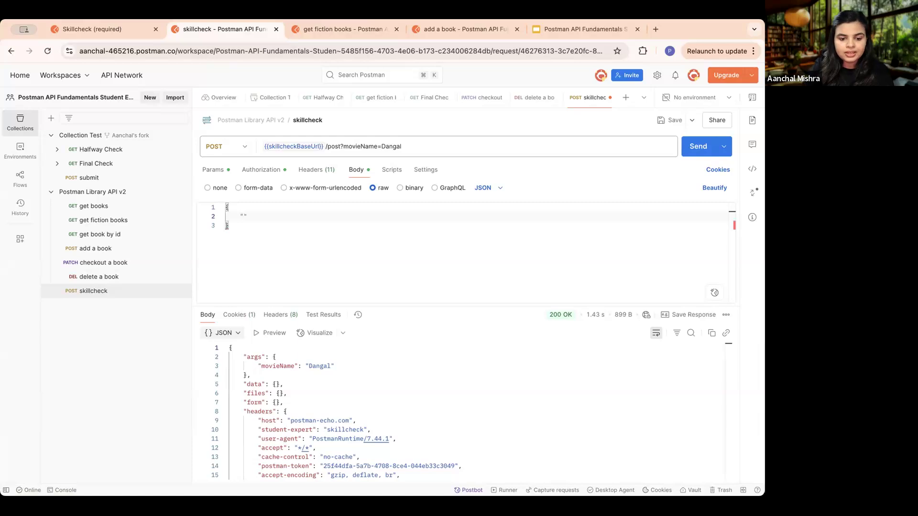
pyautogui.write('actor')
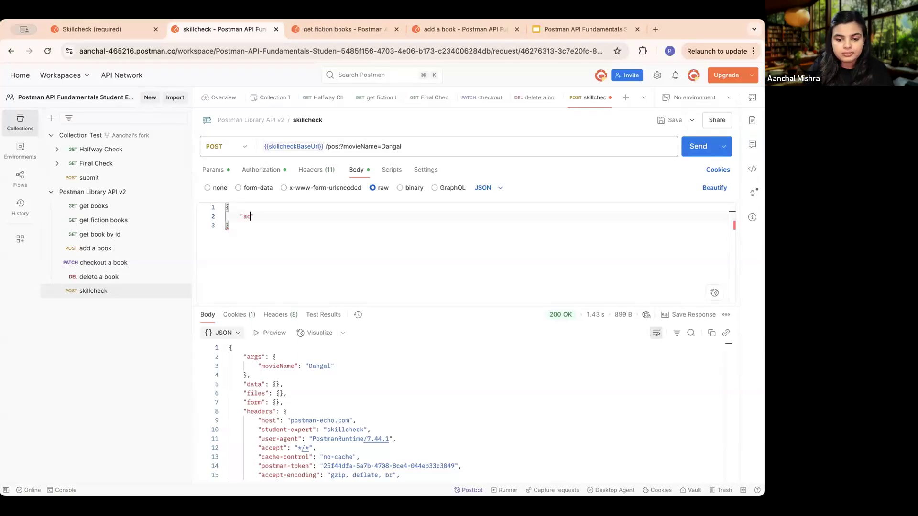
pyautogui.write('Name"')
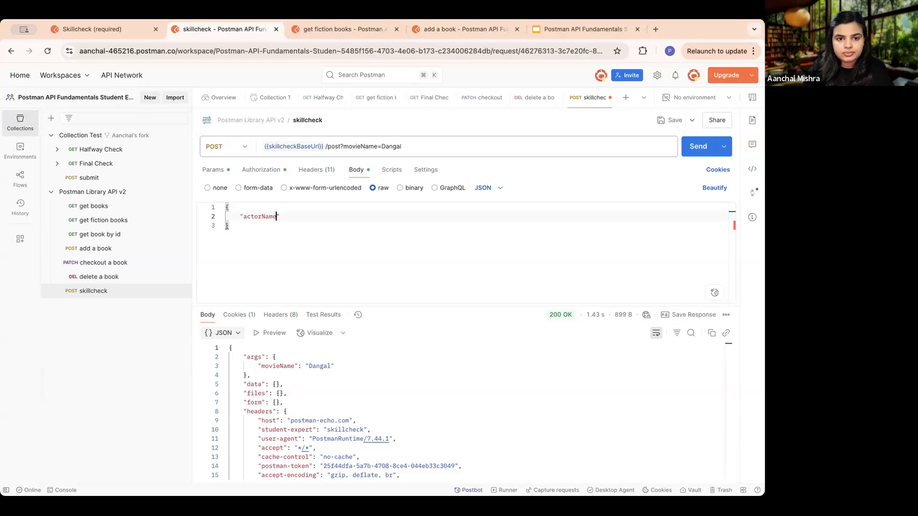
pyautogui.write(' : ')
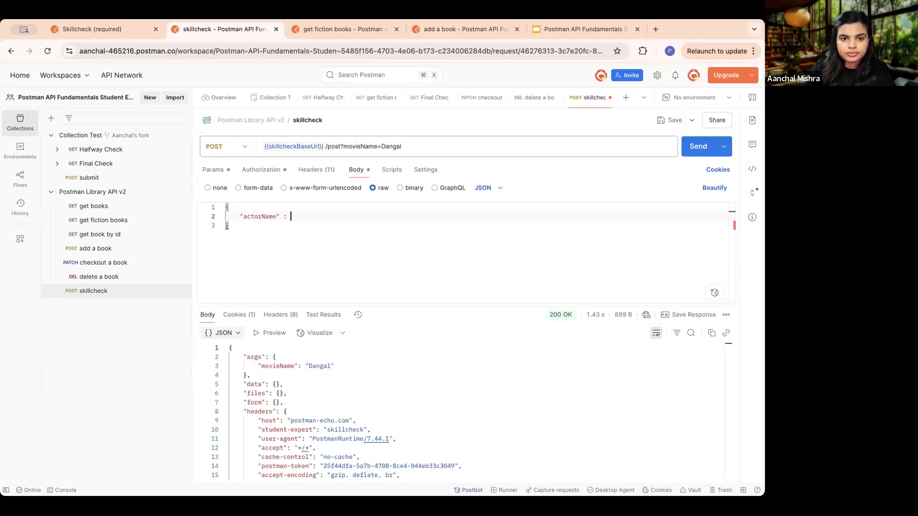
pyautogui.write('""')
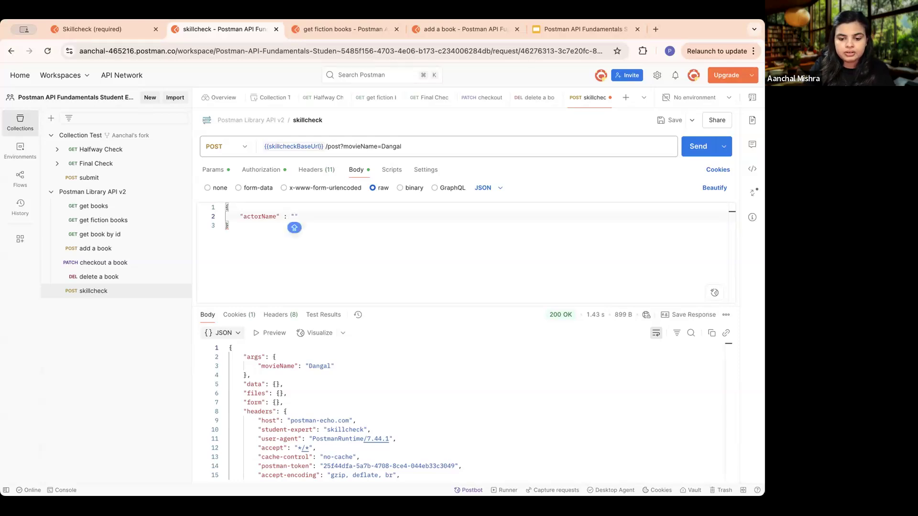
pyautogui.write('Aamir Khan')
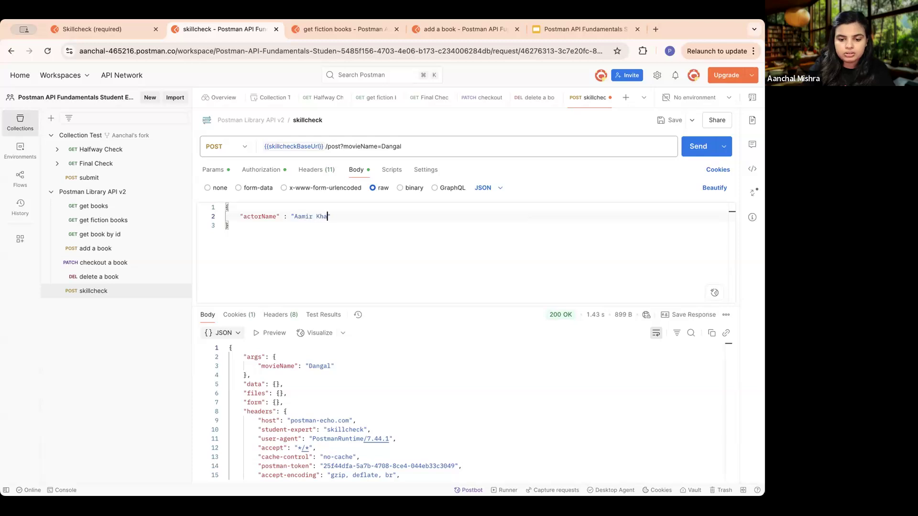
pyautogui.click(406, 248)
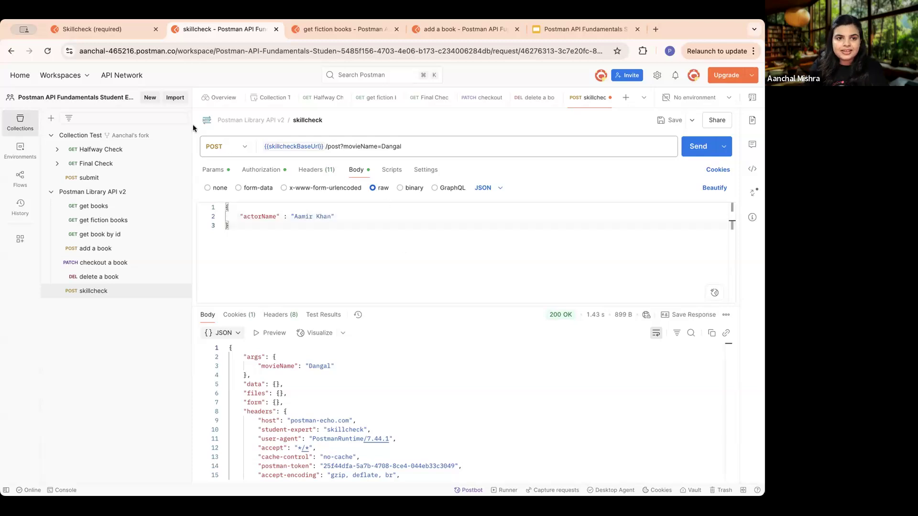
pyautogui.click(94, 28)
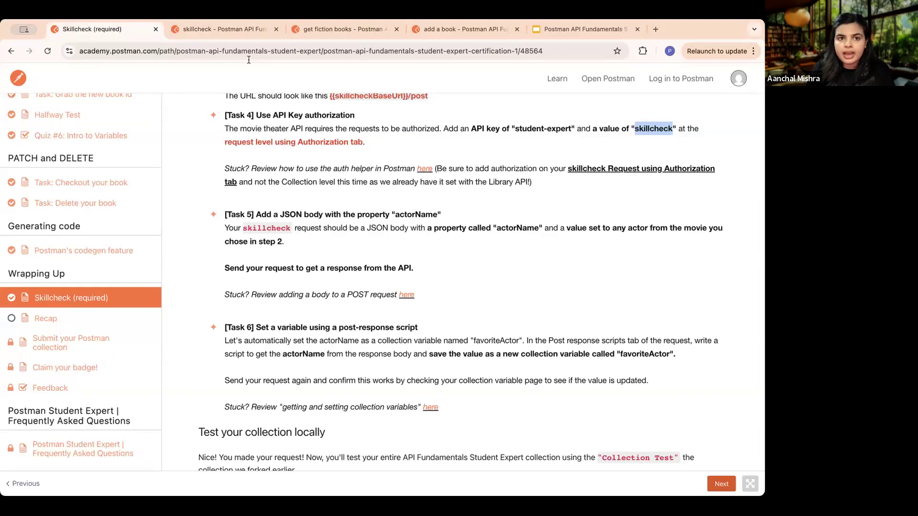
# - Save and send the "skillcheck" request, and check the movieName and actorName entries in the enlarged response body
pyautogui.click(233, 31)
pyautogui.click(671, 121)
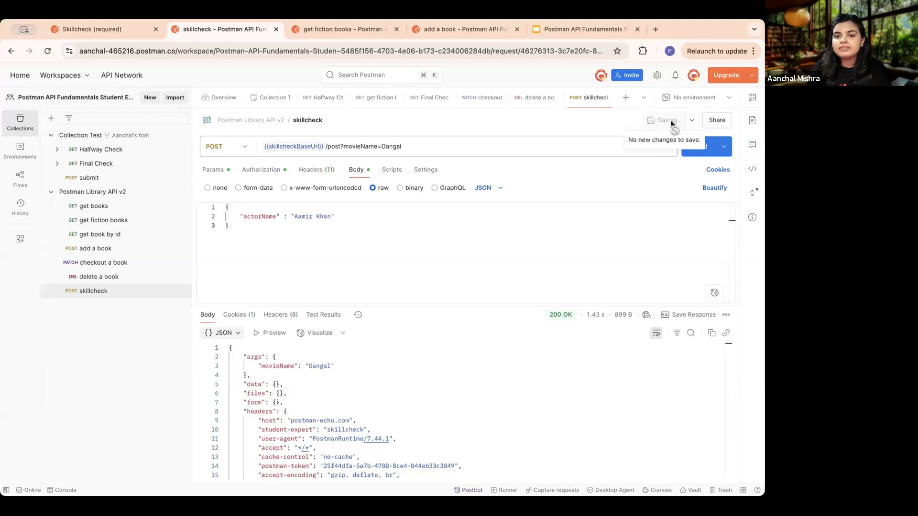
pyautogui.click(693, 157)
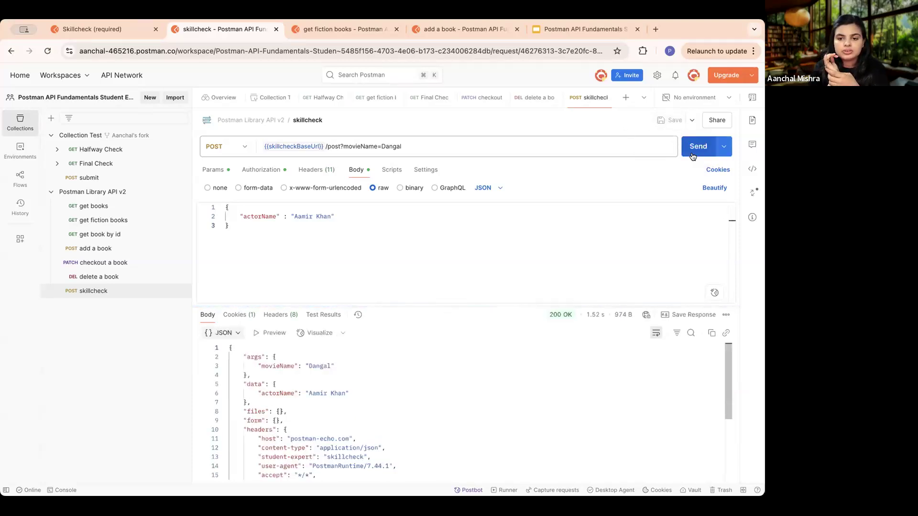
pyautogui.moveTo(405, 304); pyautogui.dragTo(403, 225)
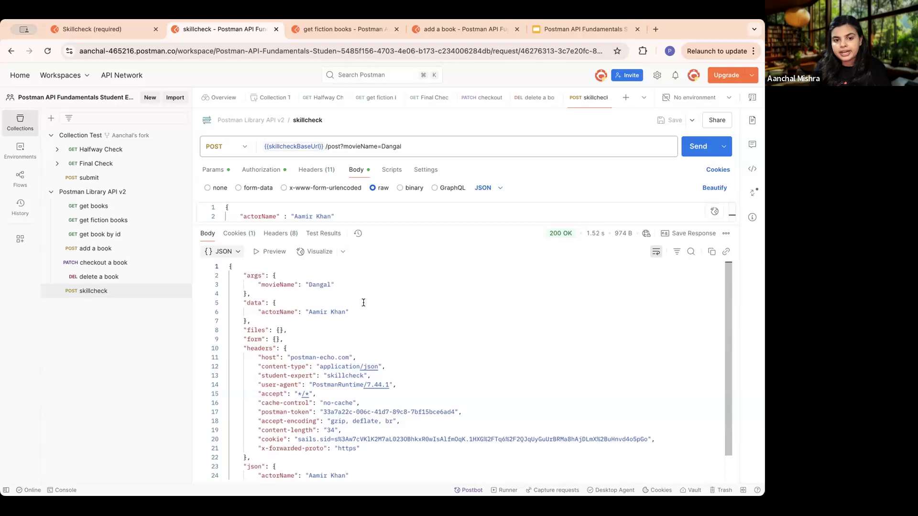
pyautogui.moveTo(345, 284); pyautogui.dragTo(245, 285)
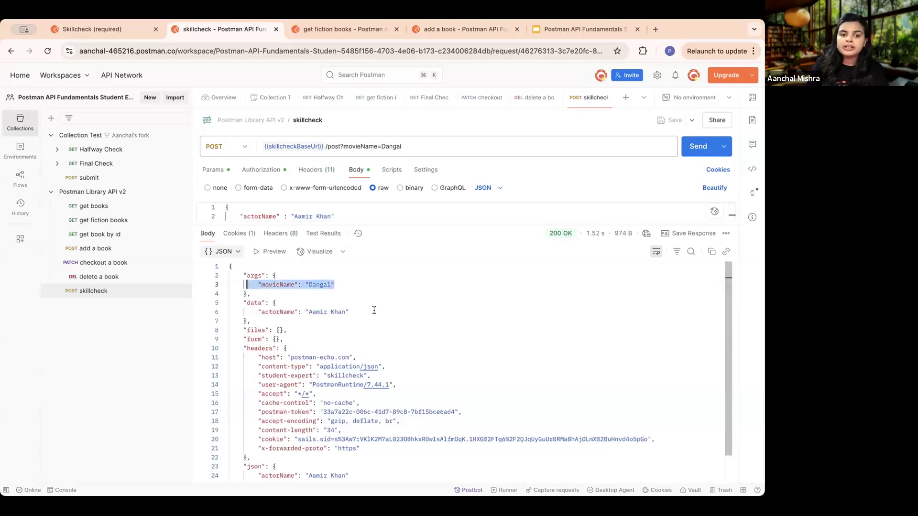
pyautogui.click(353, 311)
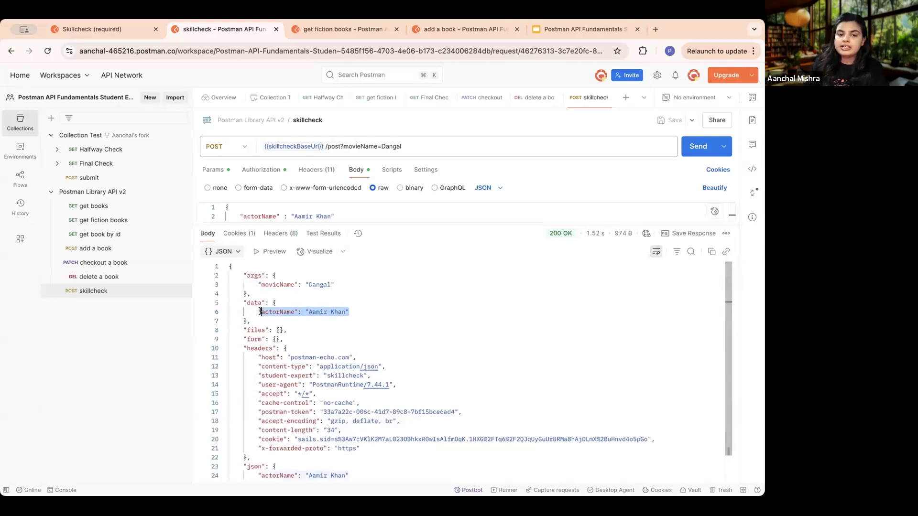
# - Send the "Final Check" request and review the Task 5 result for the JSON body in the test results
pyautogui.click(120, 163)
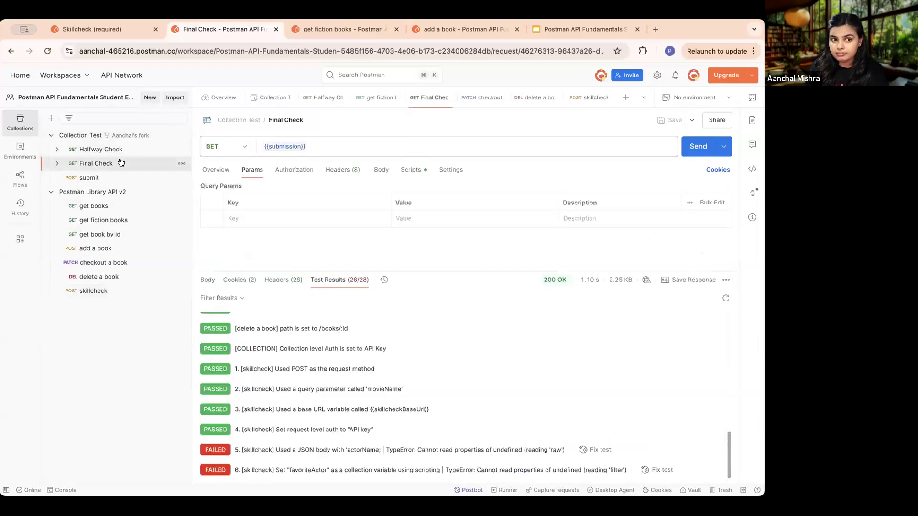
pyautogui.click(697, 147)
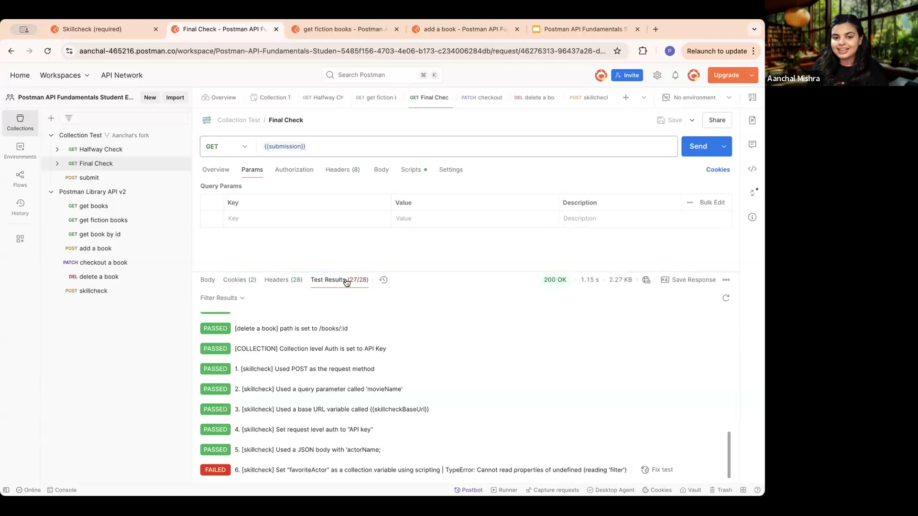
pyautogui.scroll(5, 348, 283)
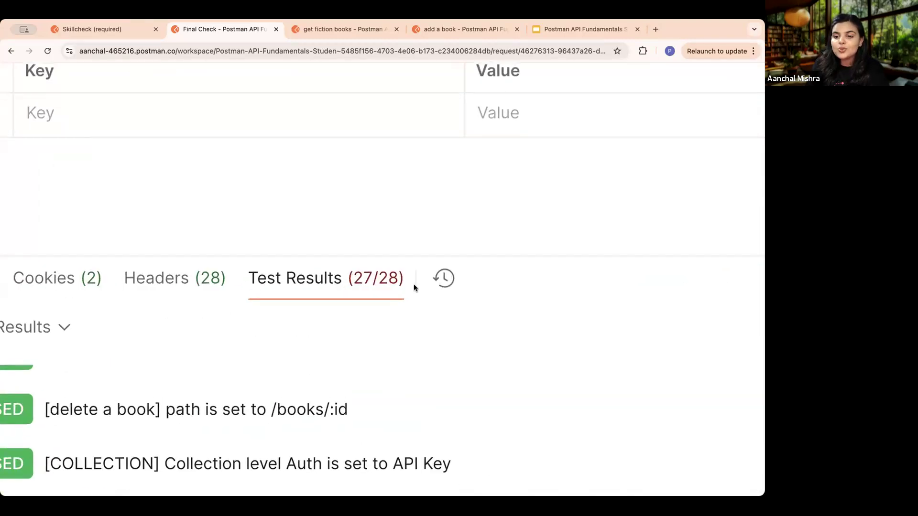
pyautogui.scroll(-5, 414, 287)
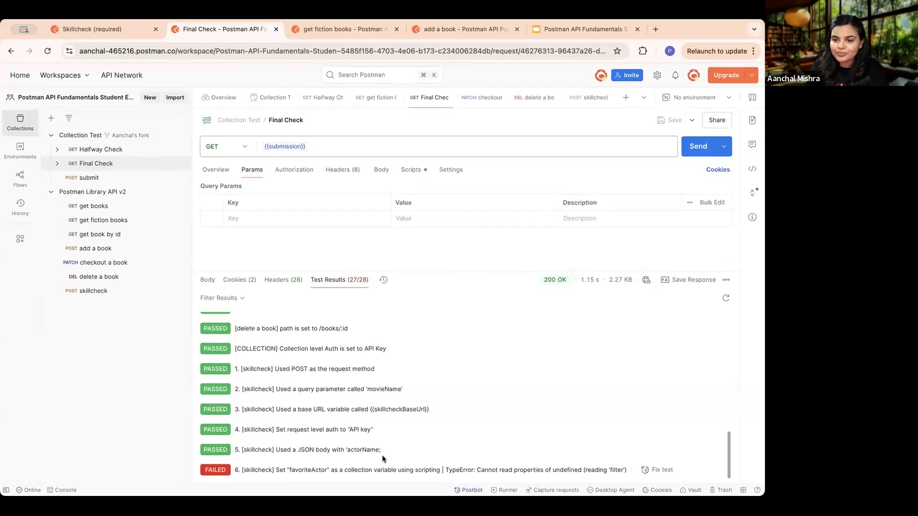
# - Read Task 6 in the Skillcheck lesson about setting the favoriteActor collection variable with a post-response script
pyautogui.click(87, 30)
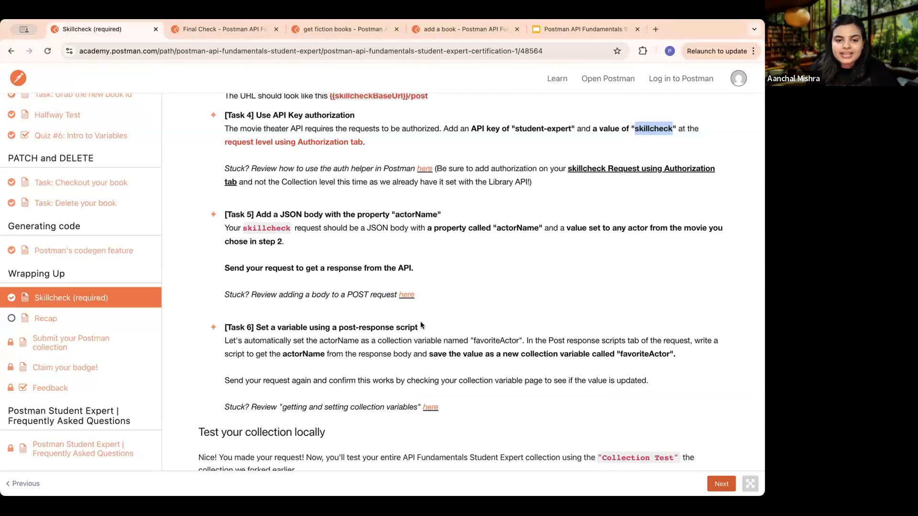
pyautogui.scroll(4, 388, 354)
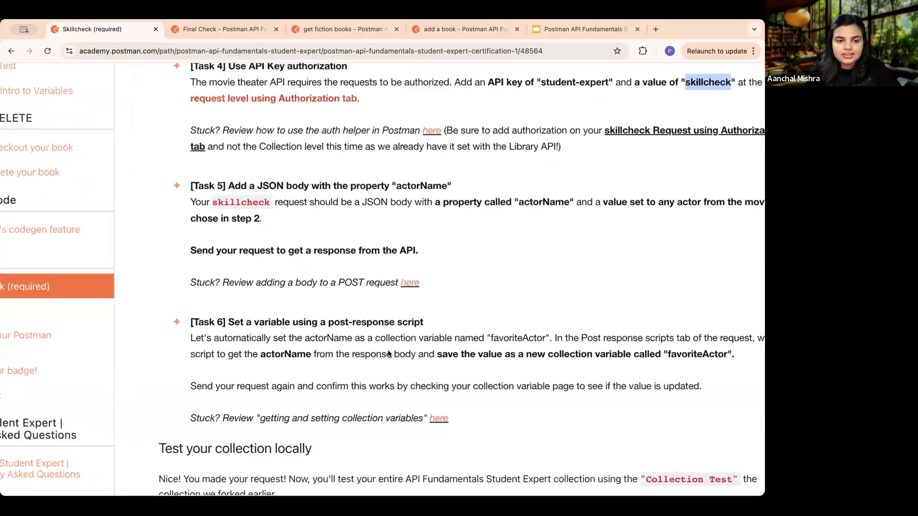
pyautogui.scroll(-3, 389, 354)
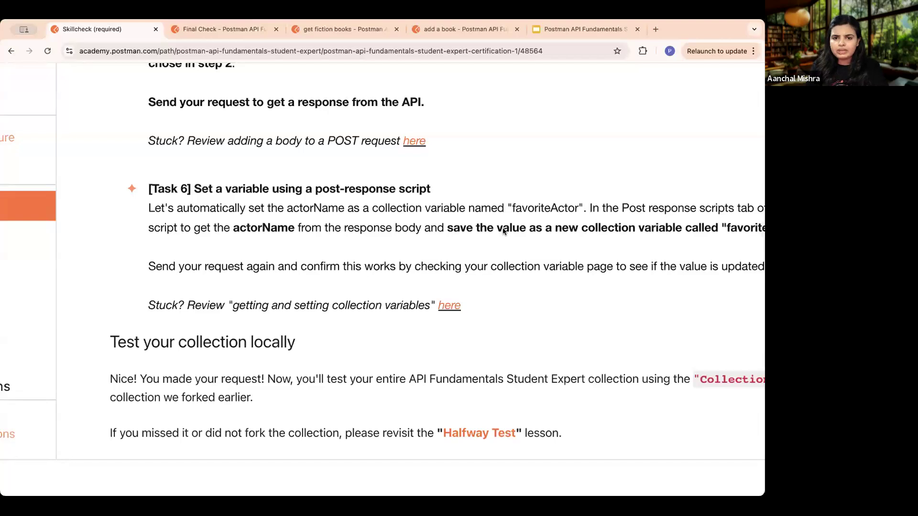
pyautogui.hscroll(3, 503, 231)
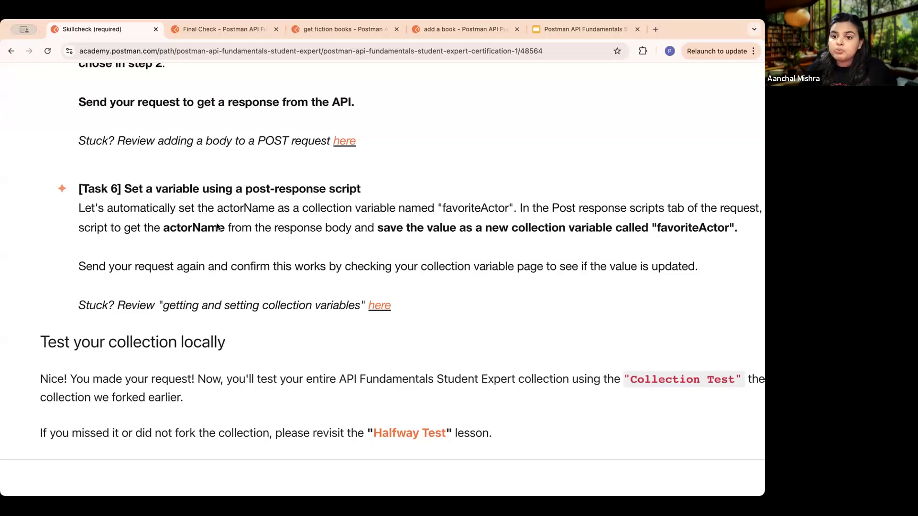
pyautogui.hscroll(3, 217, 227)
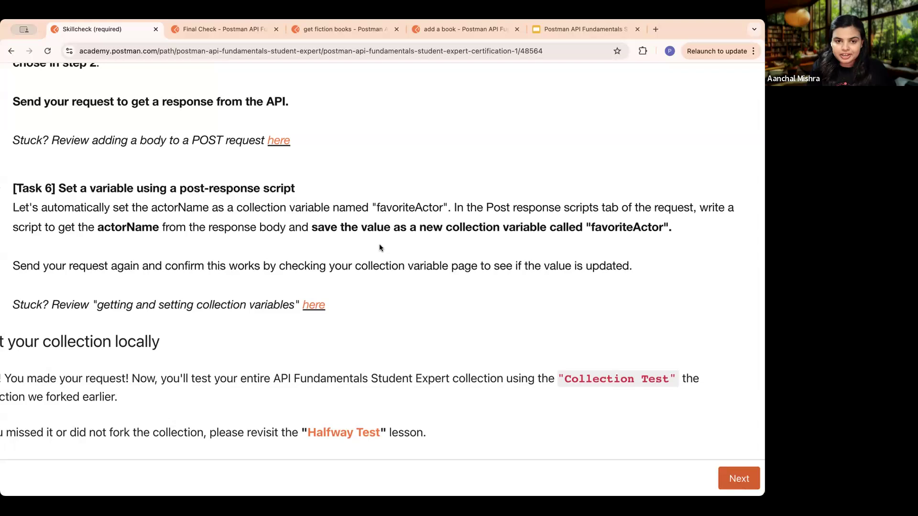
pyautogui.scroll(-3, 379, 248)
pyautogui.scroll(1, 379, 247)
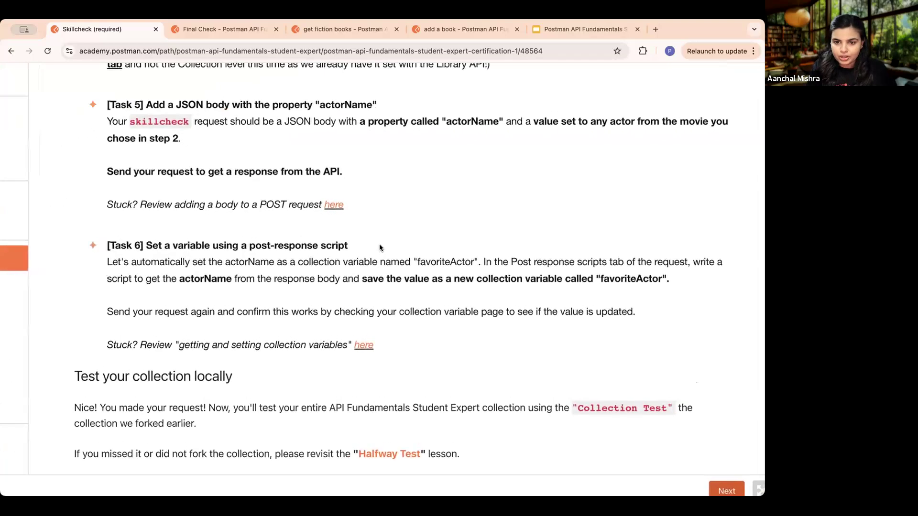
pyautogui.hscroll(2, 379, 247)
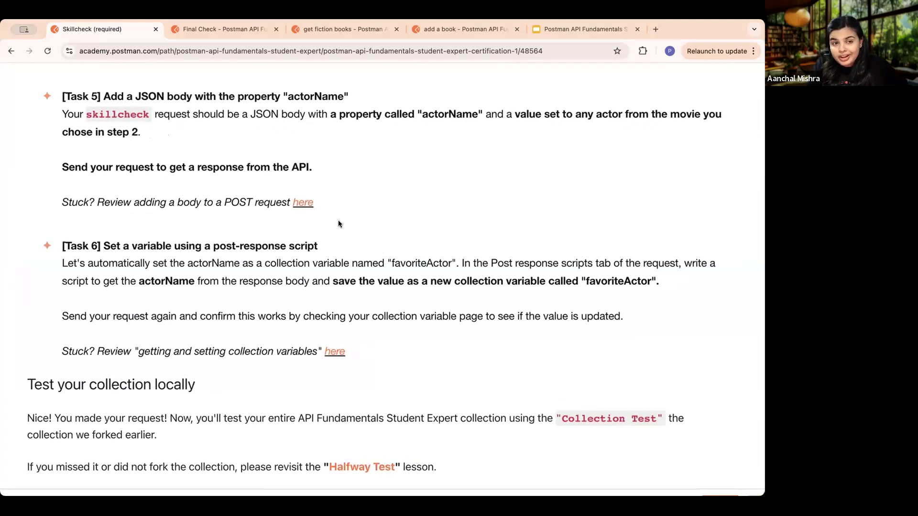
# - Open the empty post-response script of the "skillcheck" request and bring up the Postbot assistant
pyautogui.click(218, 30)
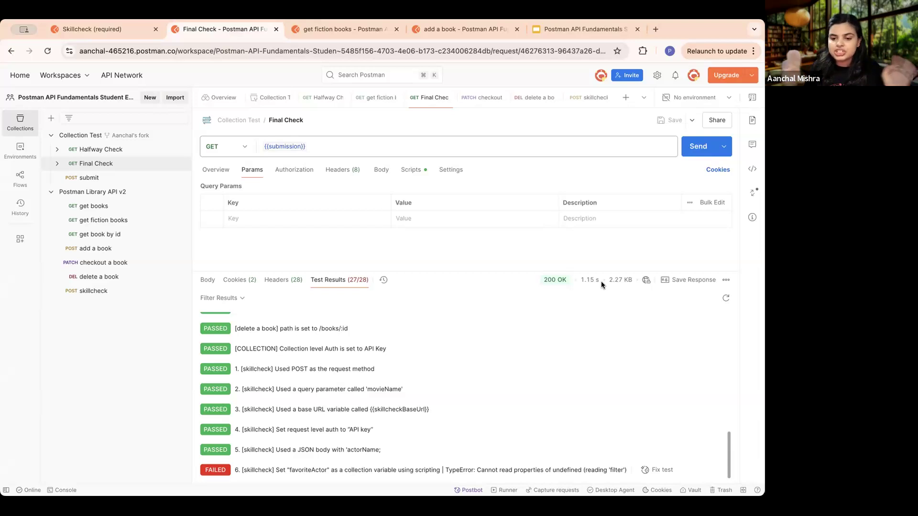
pyautogui.click(410, 172)
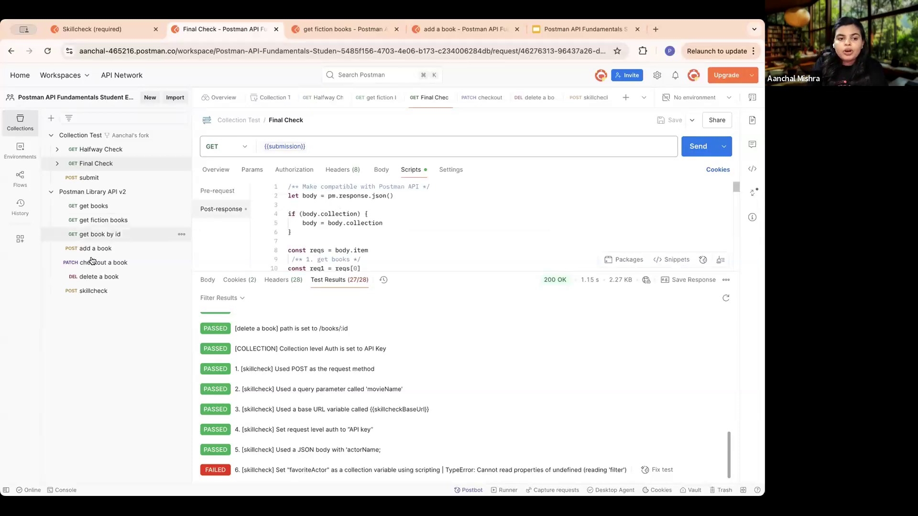
pyautogui.click(92, 290)
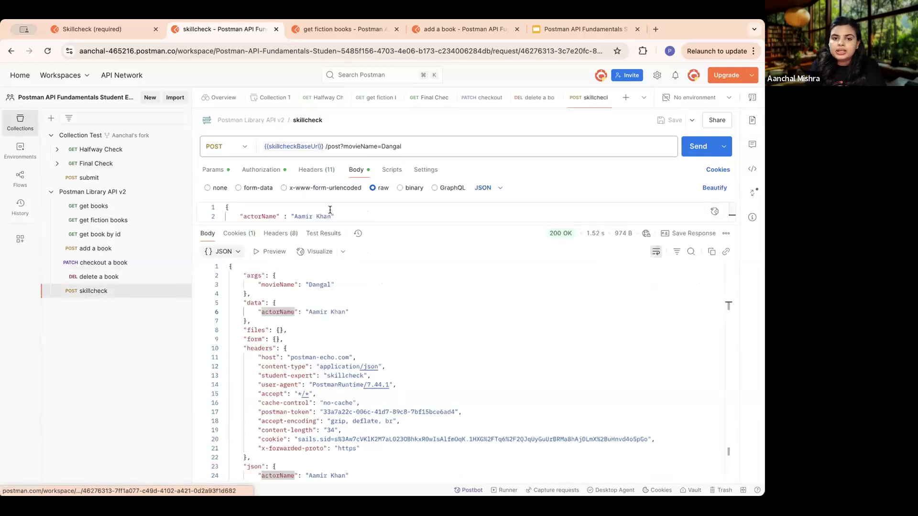
pyautogui.click(392, 170)
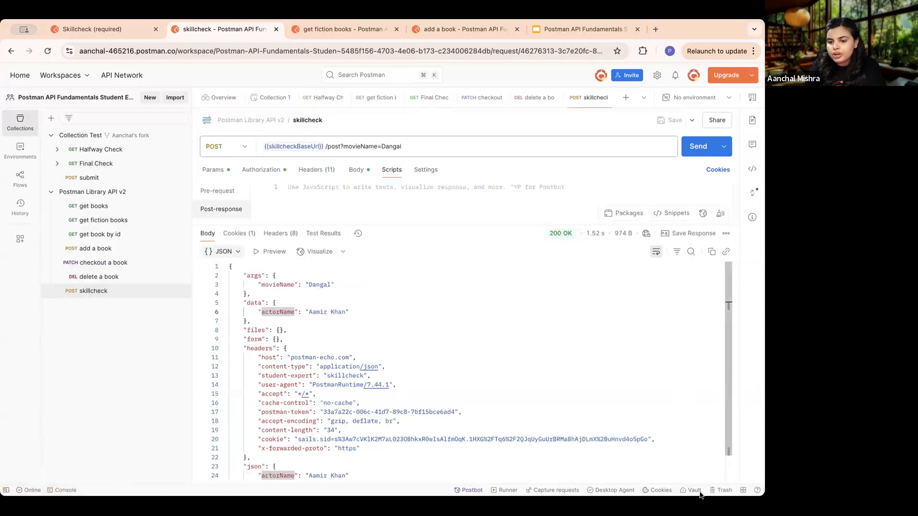
pyautogui.click(475, 491)
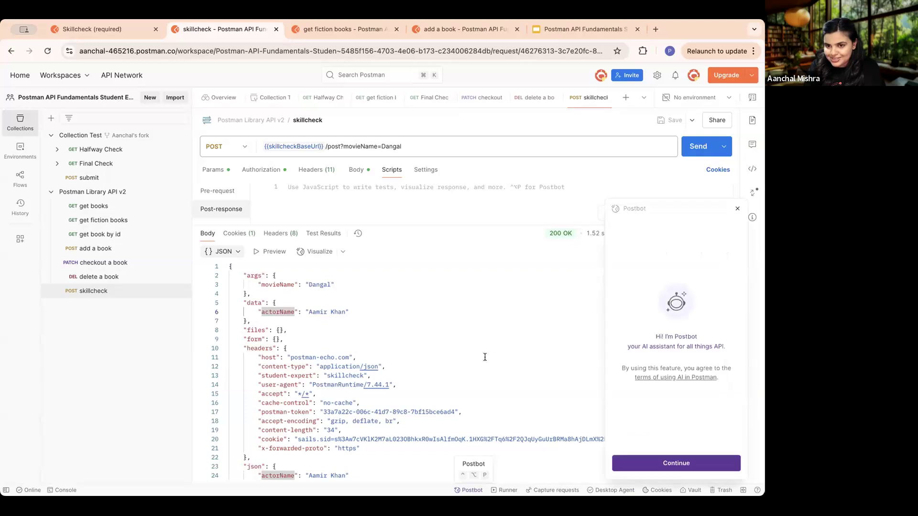
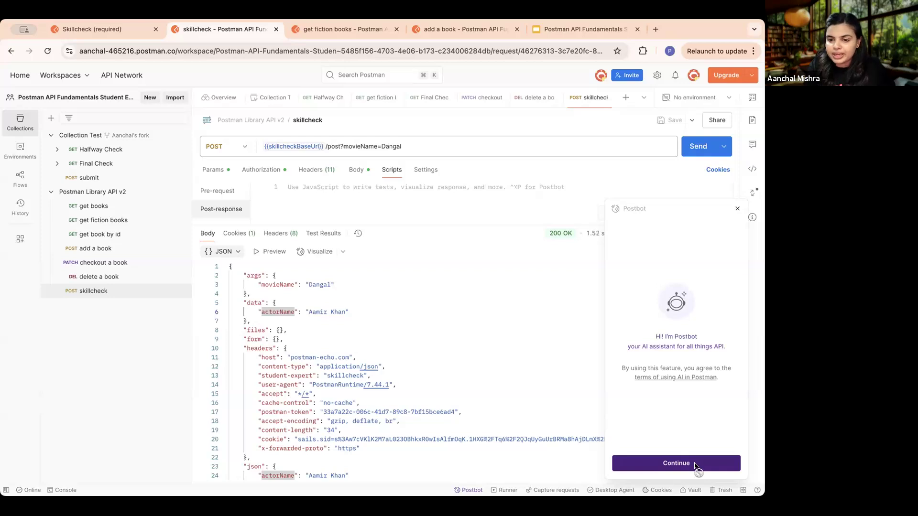
# - Ask Postbot to write a script getting actorName from the response body and saving its value as a new collection variable called "favoriteActor"
pyautogui.click(695, 466)
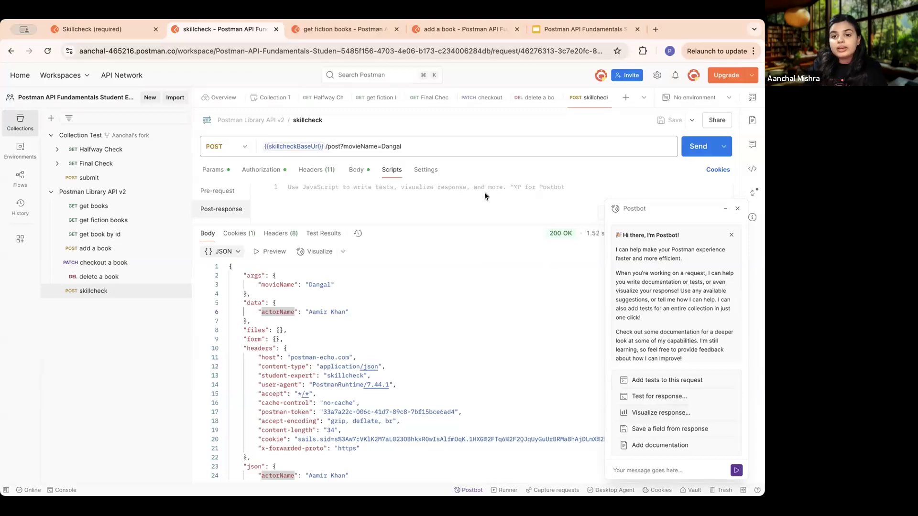
pyautogui.click(130, 25)
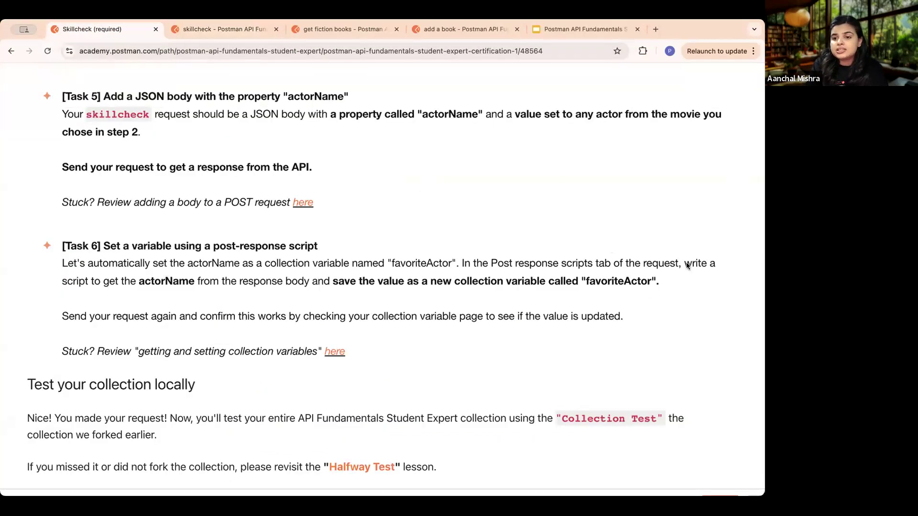
pyautogui.moveTo(684, 264); pyautogui.dragTo(653, 285)
pyautogui.press('super+c')
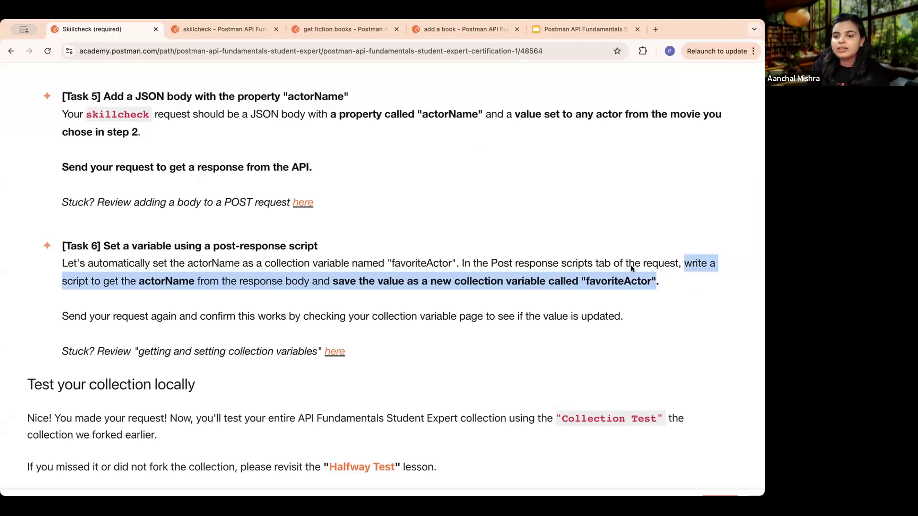
pyautogui.click(220, 30)
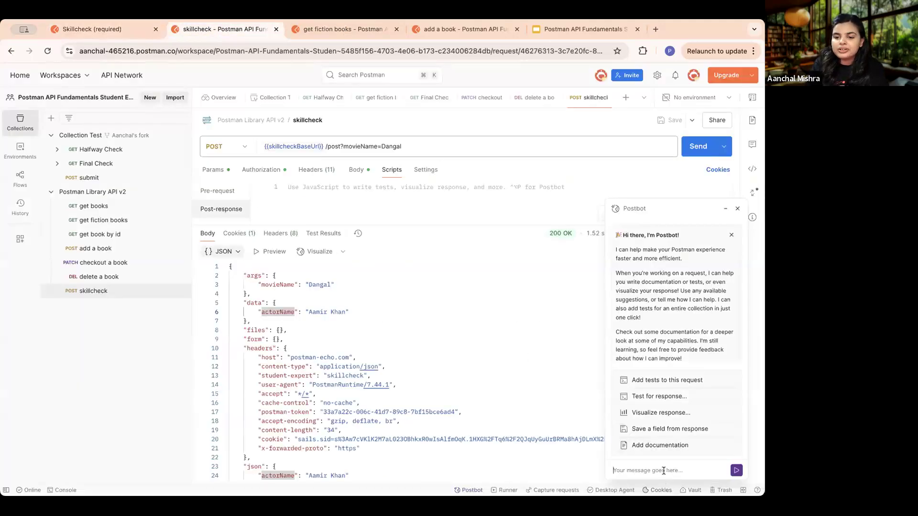
pyautogui.press('super+v')
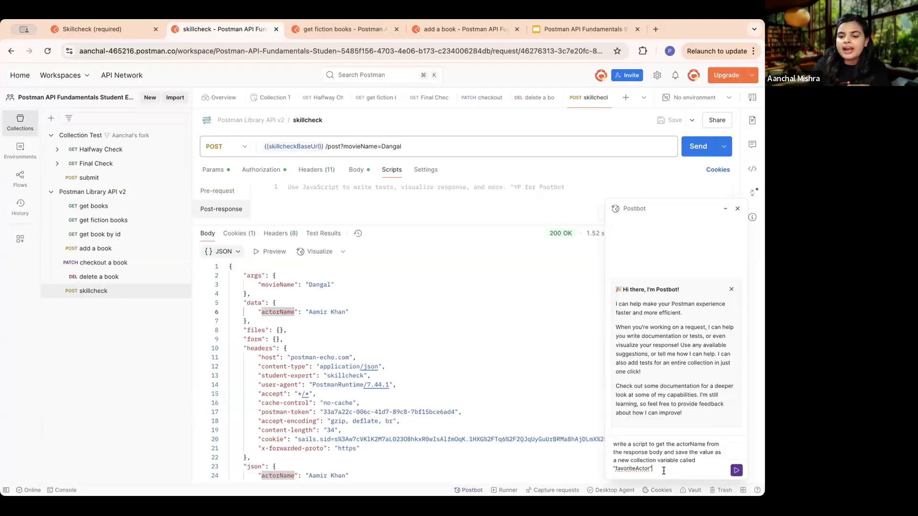
pyautogui.click(736, 471)
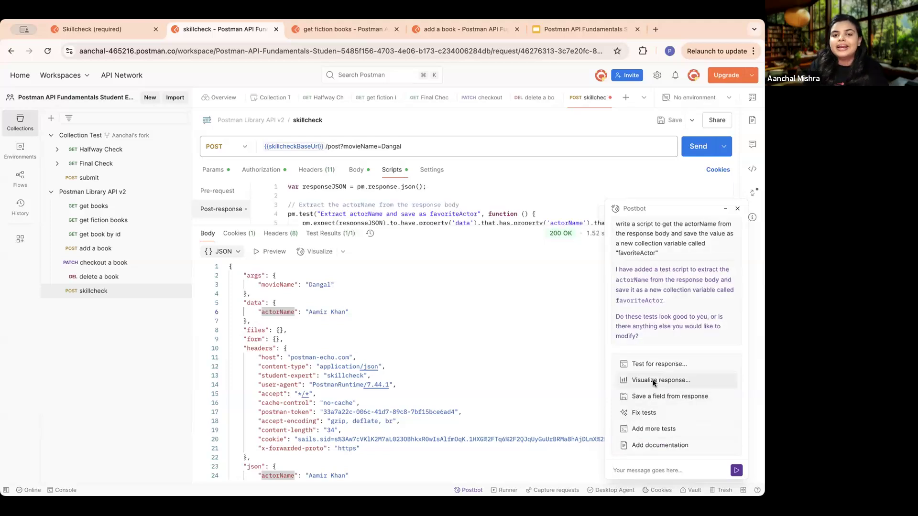
# - Review the generated post-response script, delete all of it, and close Postbot
pyautogui.moveTo(486, 228); pyautogui.dragTo(471, 350)
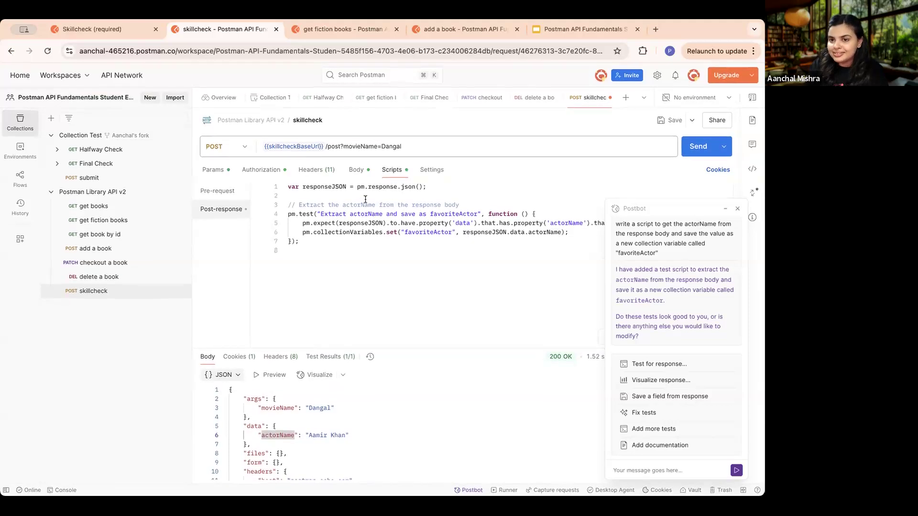
pyautogui.moveTo(288, 186); pyautogui.dragTo(473, 249)
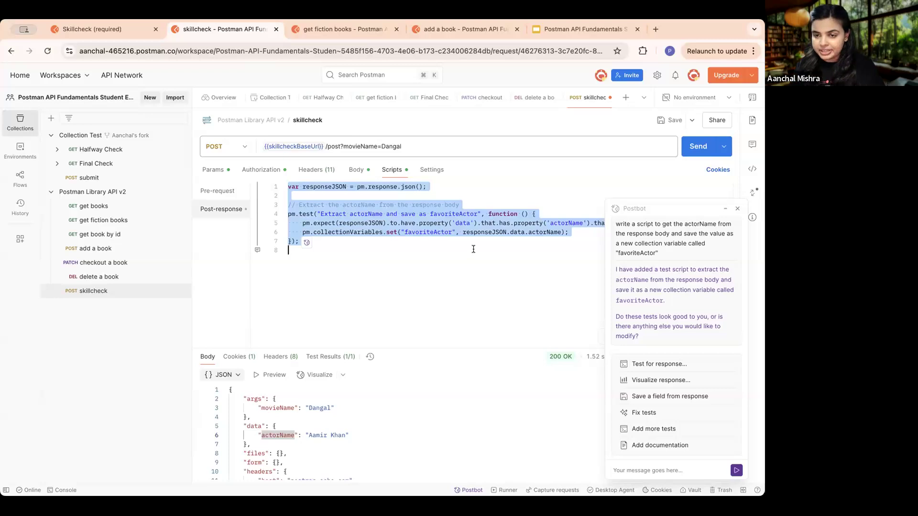
pyautogui.click(473, 249)
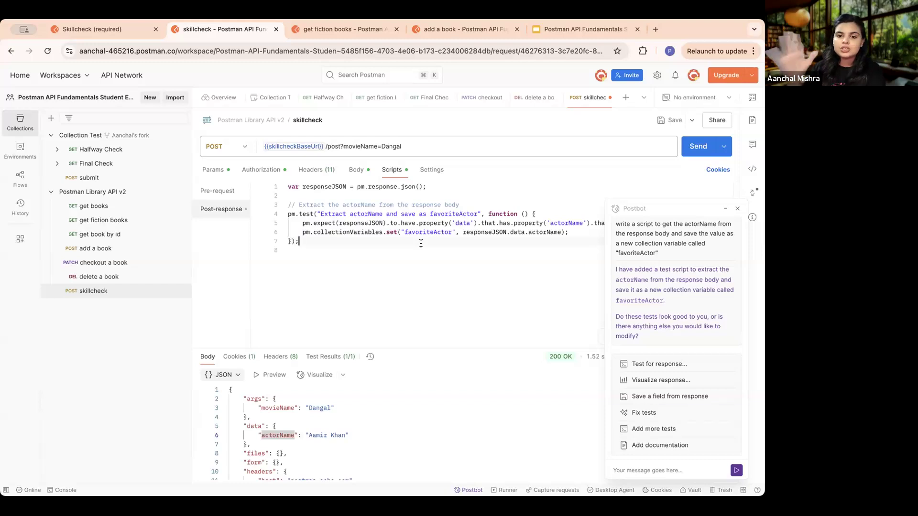
pyautogui.press('super+a')
pyautogui.press('BackSpace')
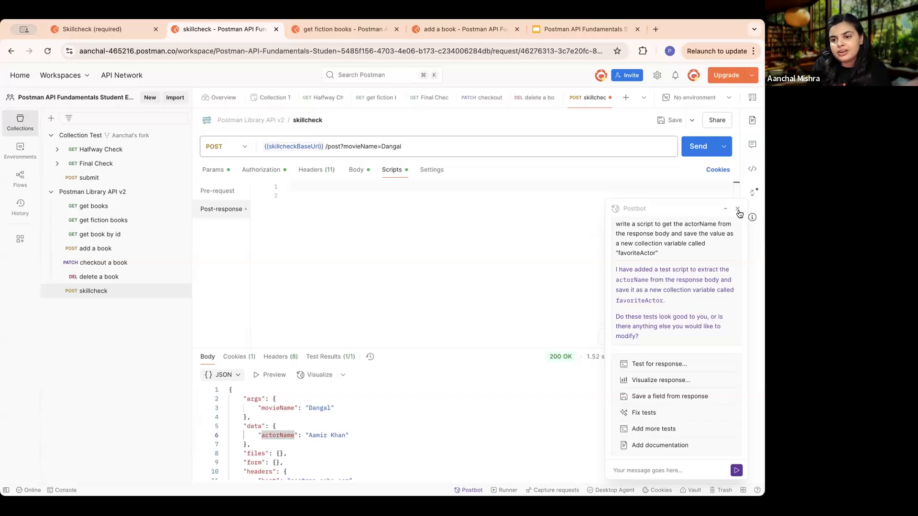
pyautogui.click(738, 210)
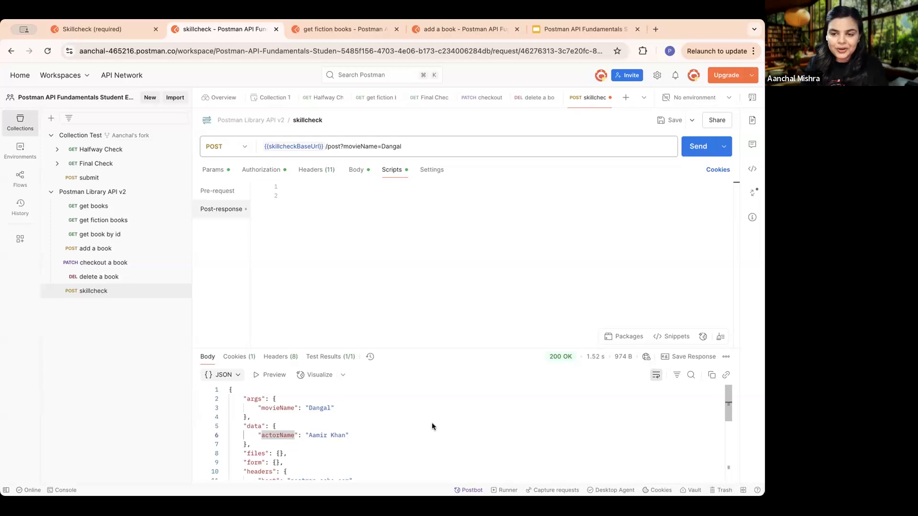
# - Copy the whole post-response script of the "add a book" request into the skillcheck request's post-response script
pyautogui.click(321, 188)
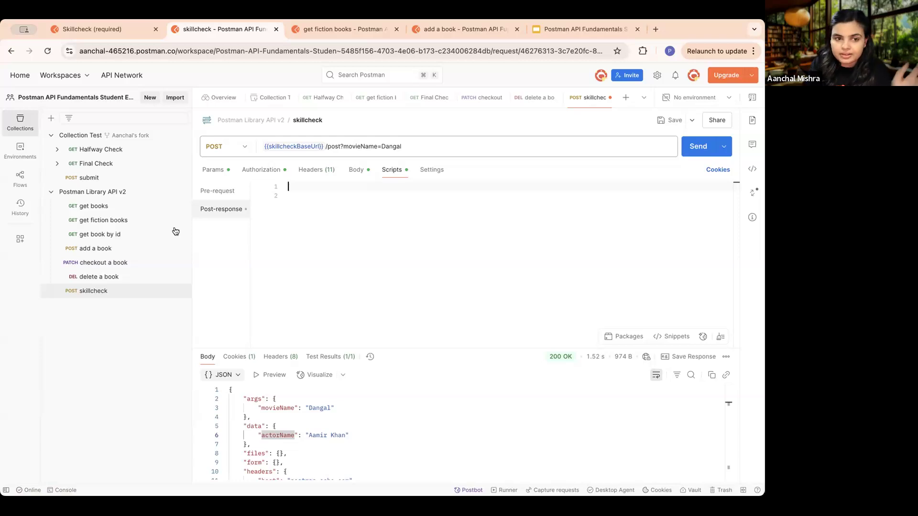
pyautogui.click(106, 243)
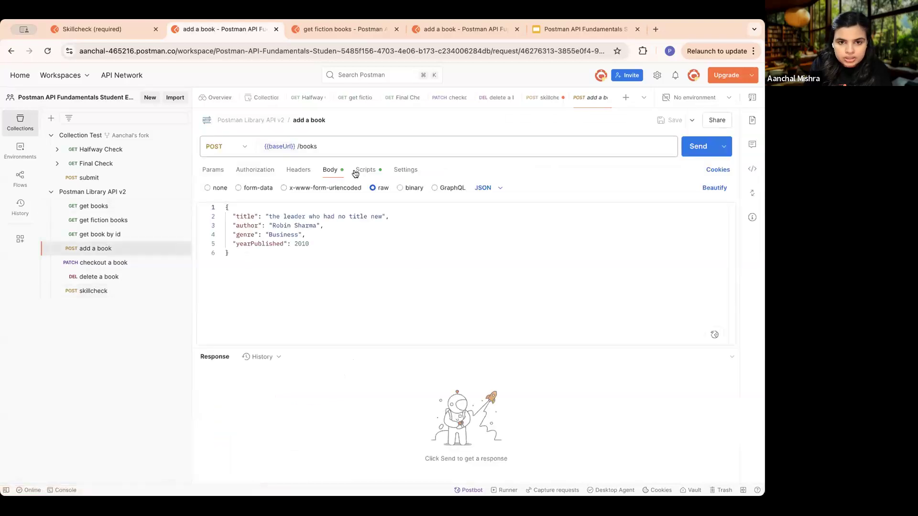
pyautogui.click(382, 169)
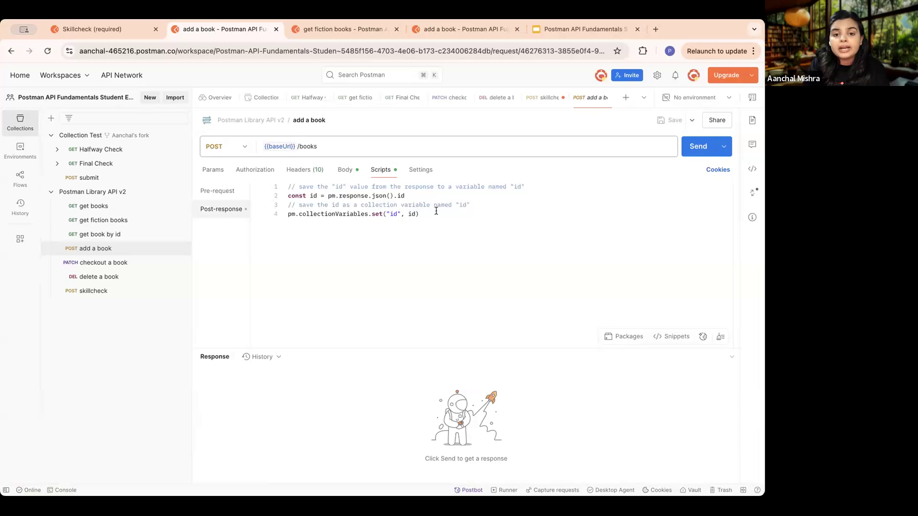
pyautogui.moveTo(419, 214); pyautogui.dragTo(276, 185)
pyautogui.press('super+c')
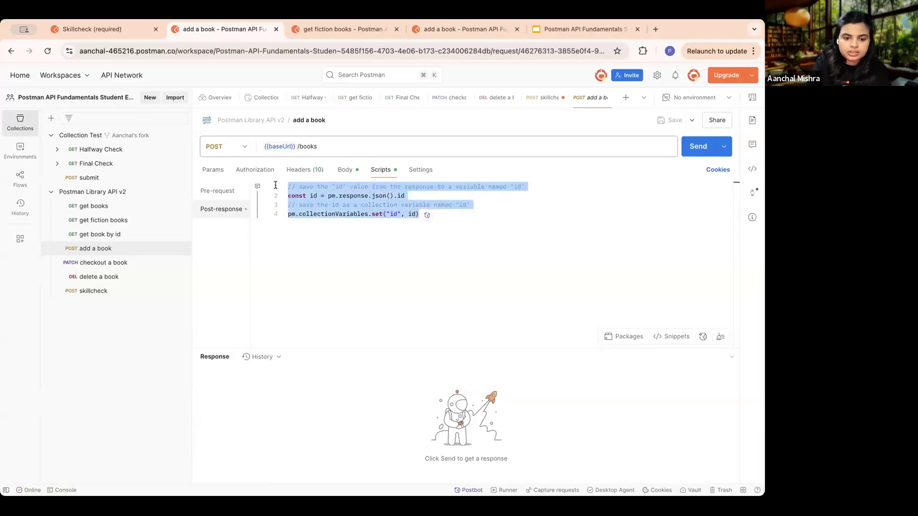
pyautogui.click(105, 290)
pyautogui.click(319, 187)
pyautogui.press('super+v')
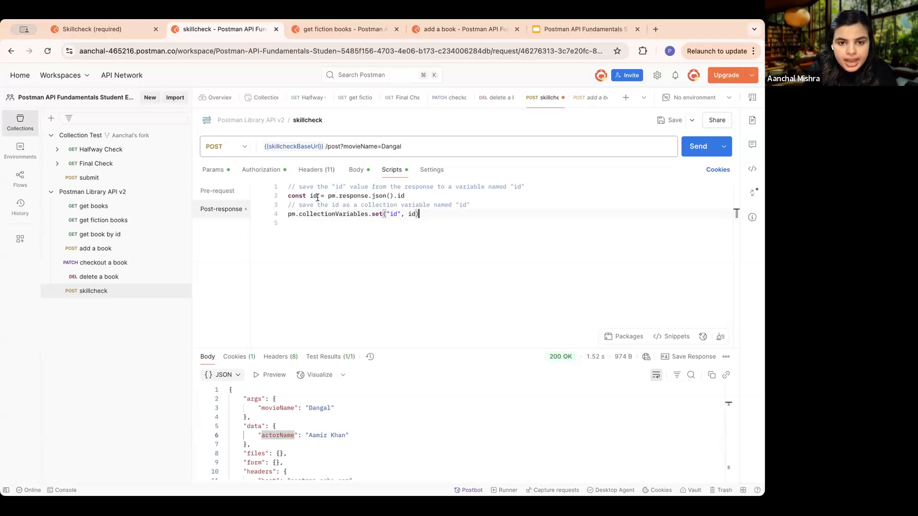
# - Rename the script's constant to res and make it hold the whole pm.response.json() result
pyautogui.click(316, 196)
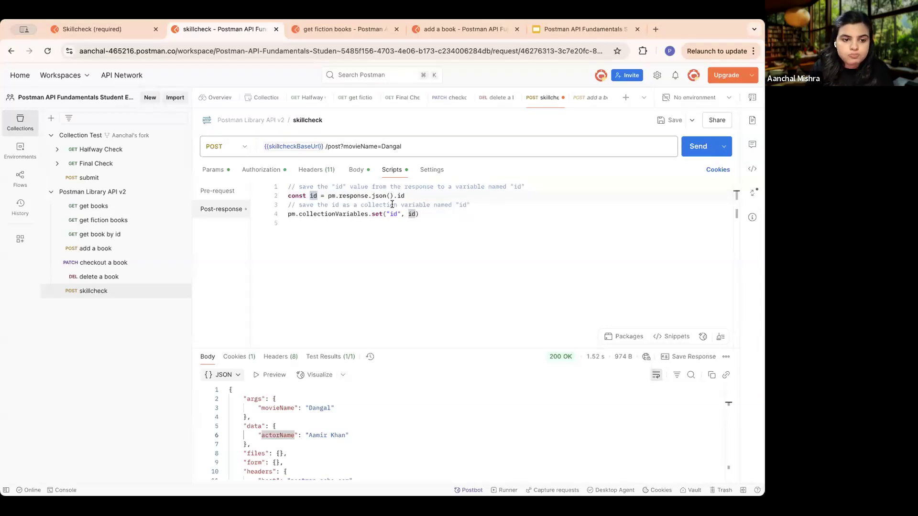
pyautogui.press('BackSpace')
pyautogui.press('BackSpace')
pyautogui.write('res')
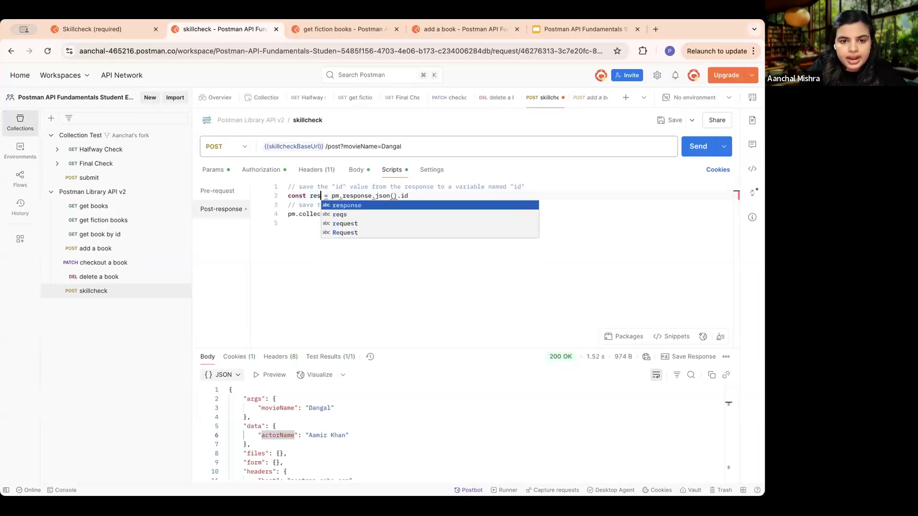
pyautogui.click(374, 290)
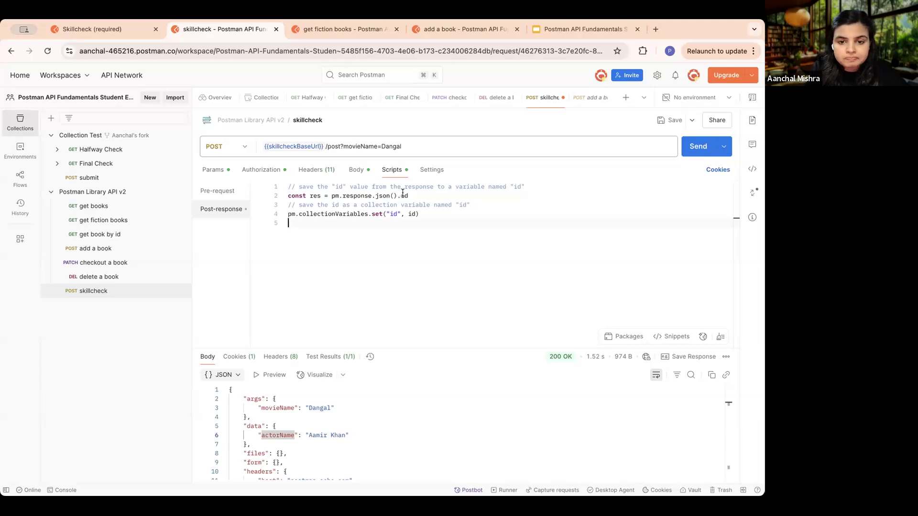
pyautogui.press('BackSpace')
pyautogui.press('BackSpace')
pyautogui.press('BackSpace')
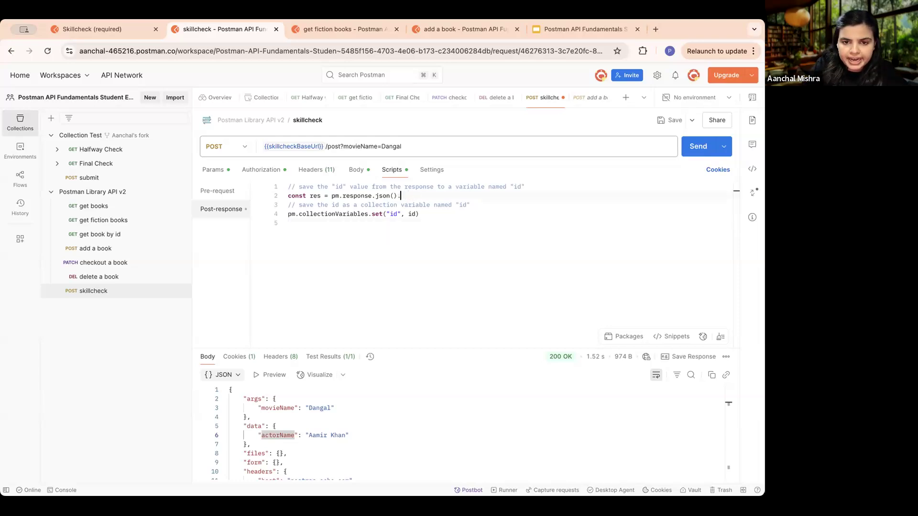
pyautogui.click(430, 247)
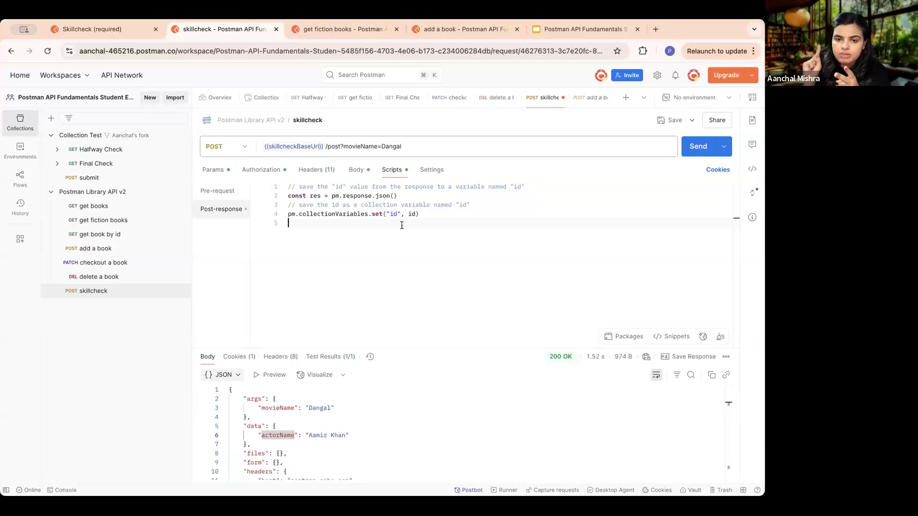
# - Enlarge the response area to check where actorName sits, and set the second argument of collectionVariables.set to res.data.actorName
pyautogui.click(415, 214)
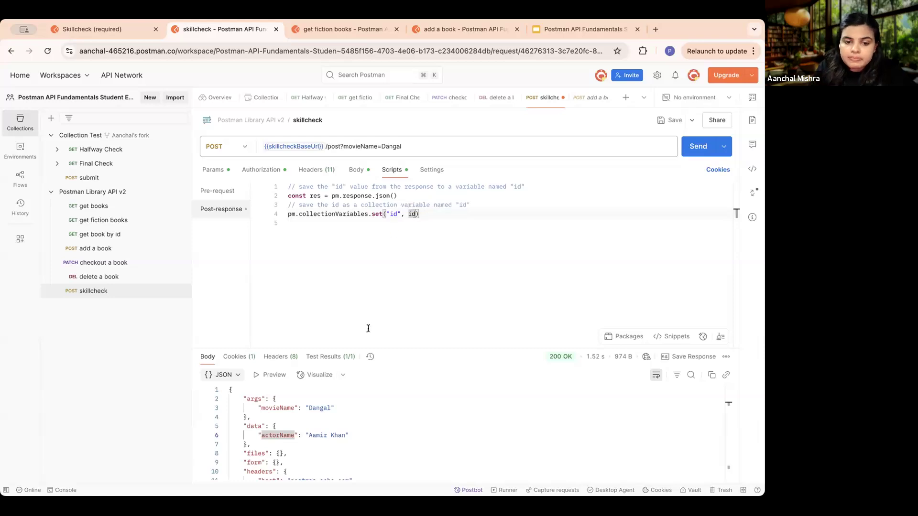
pyautogui.scroll(-3, 353, 412)
pyautogui.scroll(2, 353, 412)
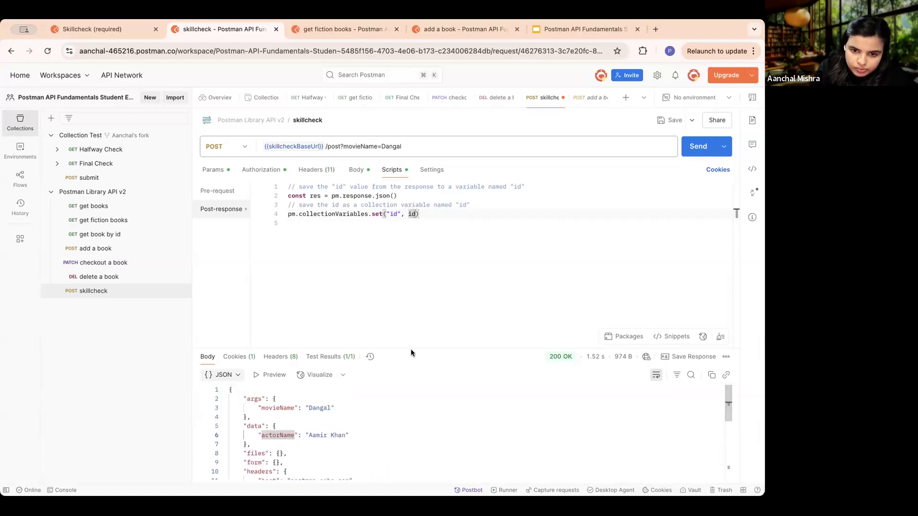
pyautogui.moveTo(412, 349); pyautogui.dragTo(421, 257)
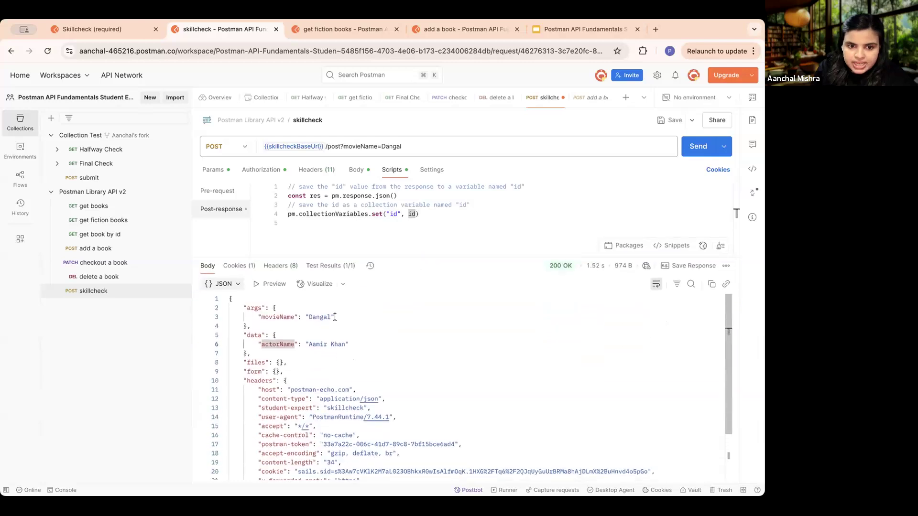
pyautogui.doubleClick(309, 344)
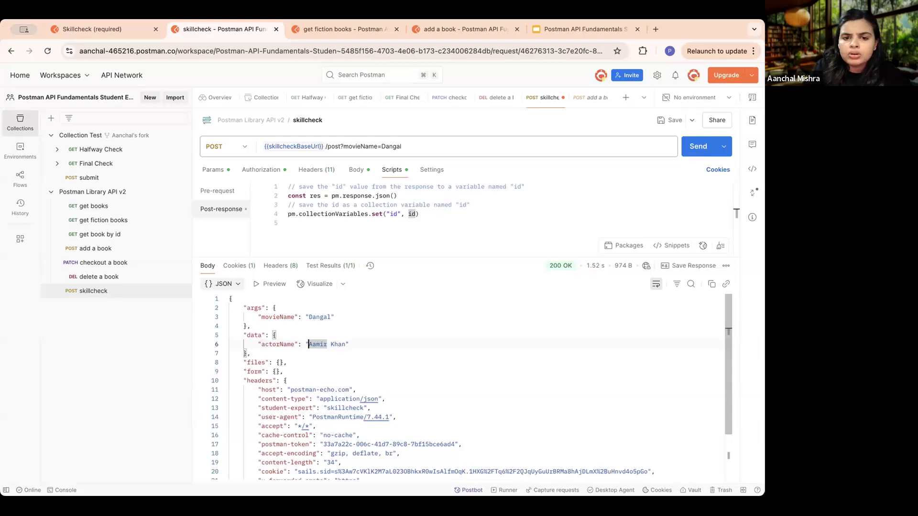
pyautogui.click(415, 214)
pyautogui.press('BackSpace')
pyautogui.press('BackSpace')
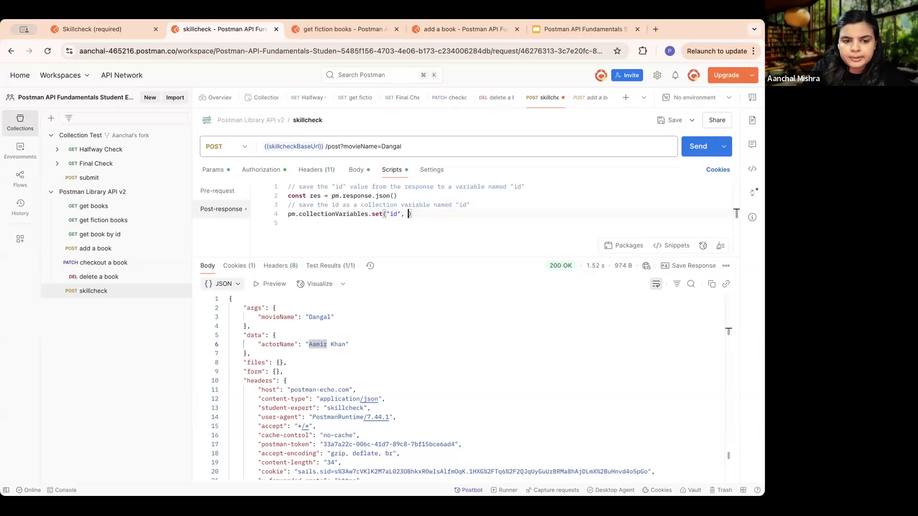
pyautogui.write('res.')
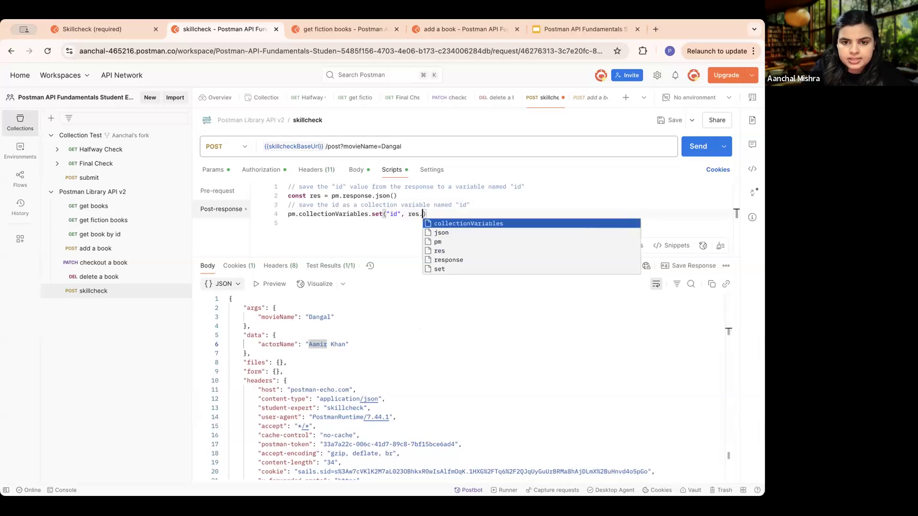
pyautogui.write('data')
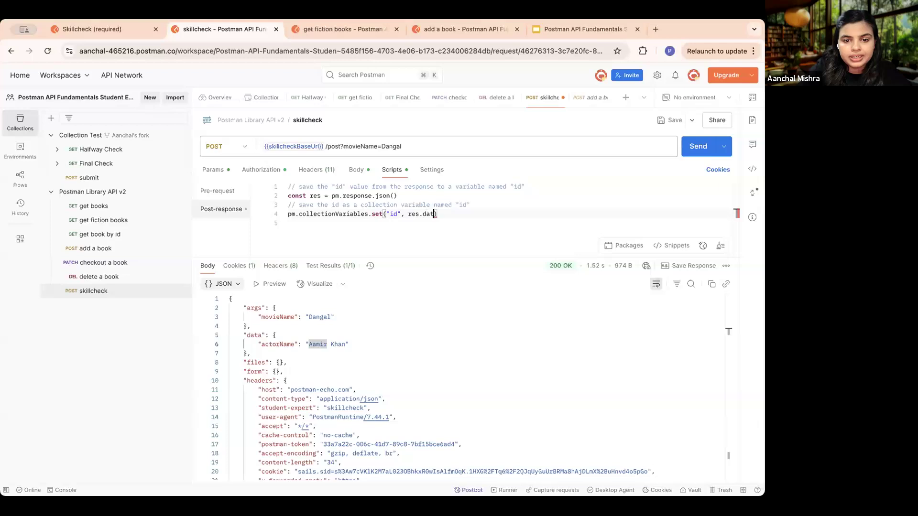
pyautogui.write('.act')
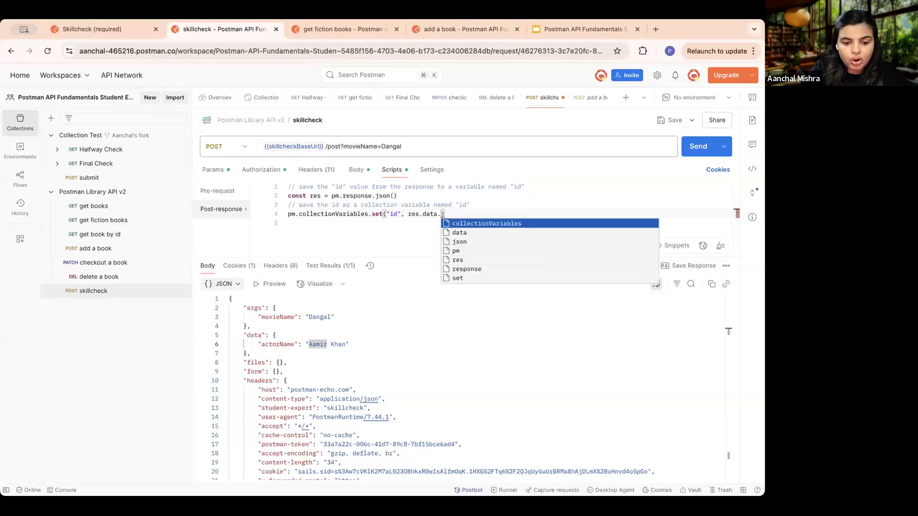
pyautogui.write('orna')
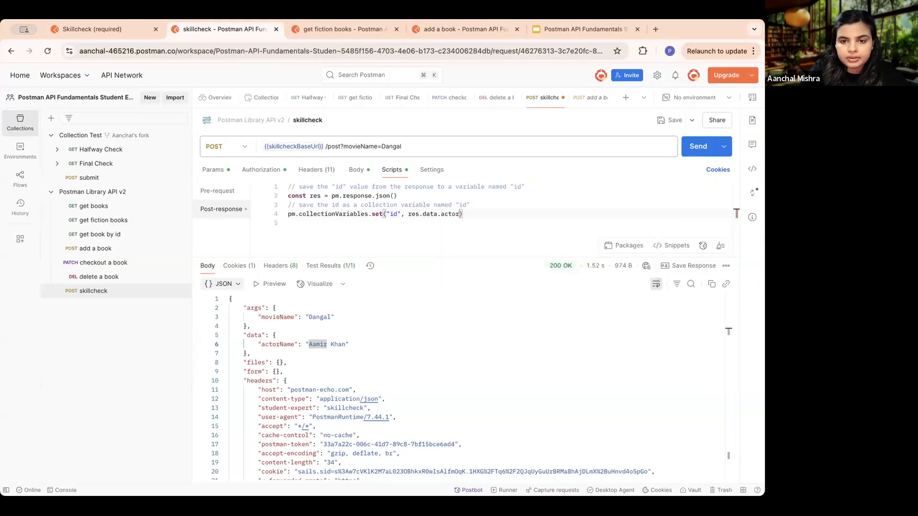
pyautogui.press('BackSpace')
pyautogui.press('BackSpace')
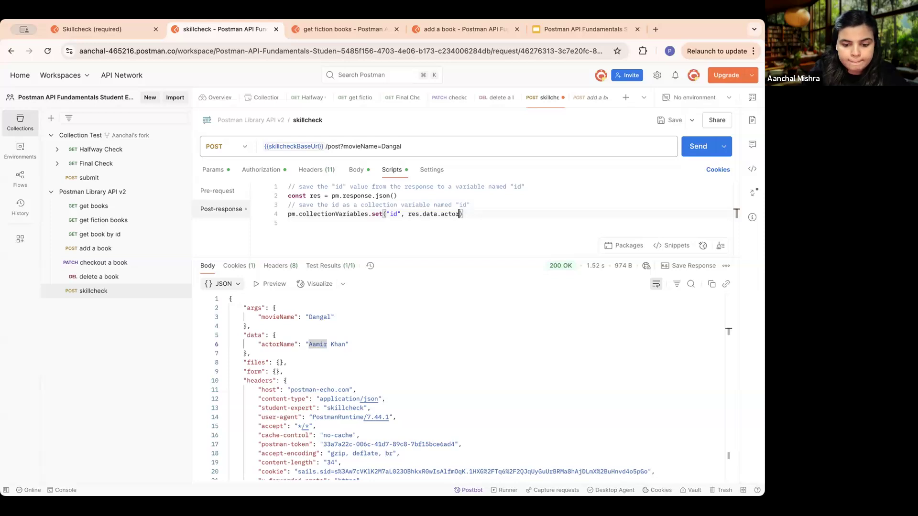
pyautogui.write('Name')
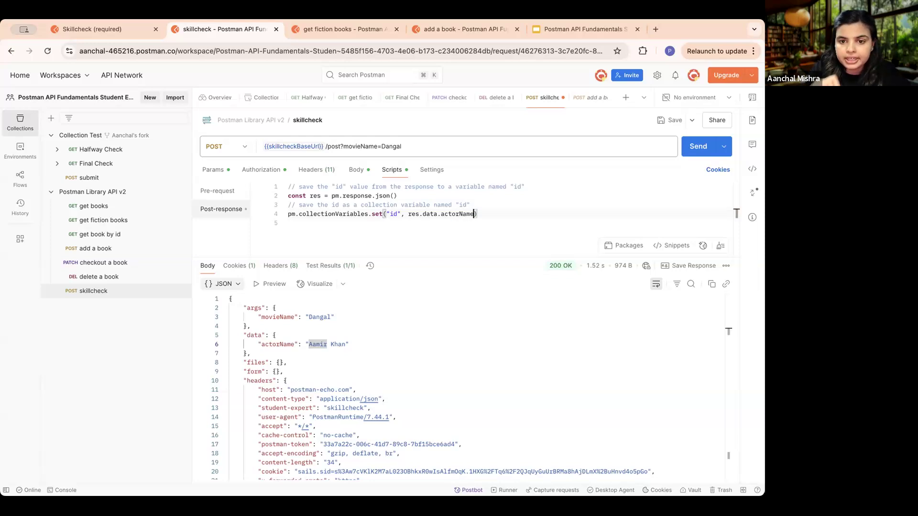
pyautogui.click(438, 233)
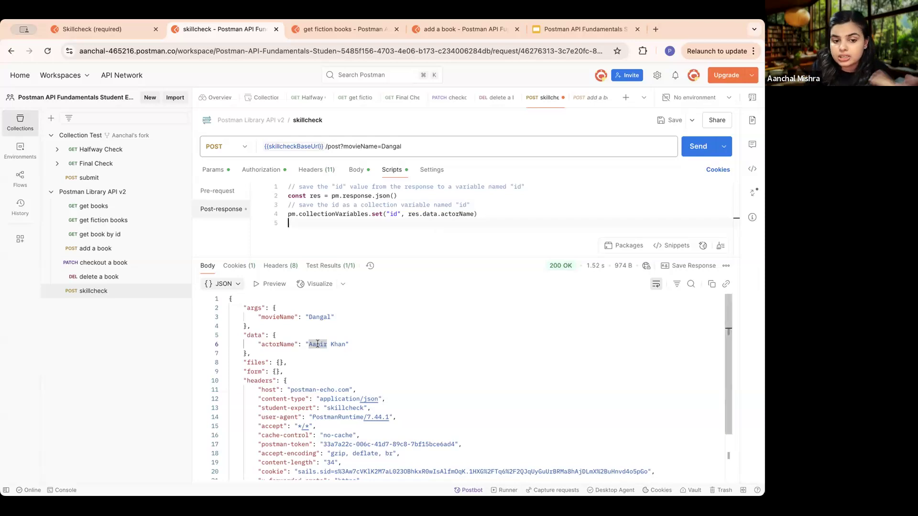
# - Set the first argument of collectionVariables.set in the post-response script to "favoriteActor"
pyautogui.moveTo(289, 372); pyautogui.dragTo(238, 302)
pyautogui.click(434, 352)
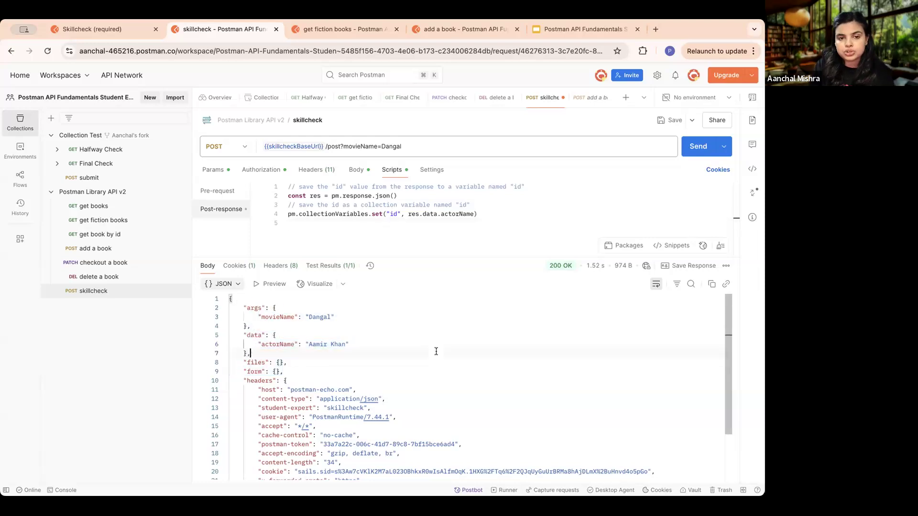
pyautogui.click(396, 213)
pyautogui.doubleClick(395, 213)
pyautogui.press('BackSpace')
pyautogui.write('facv')
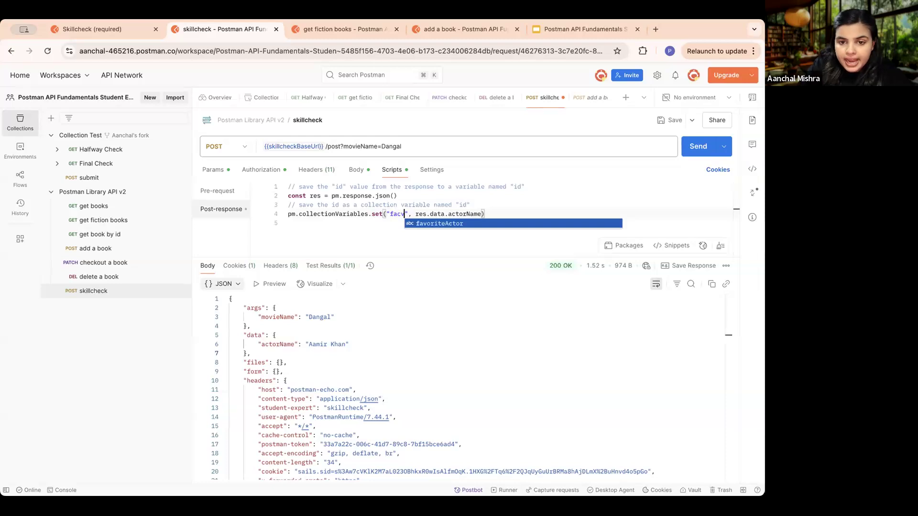
pyautogui.click(440, 224)
pyautogui.click(483, 237)
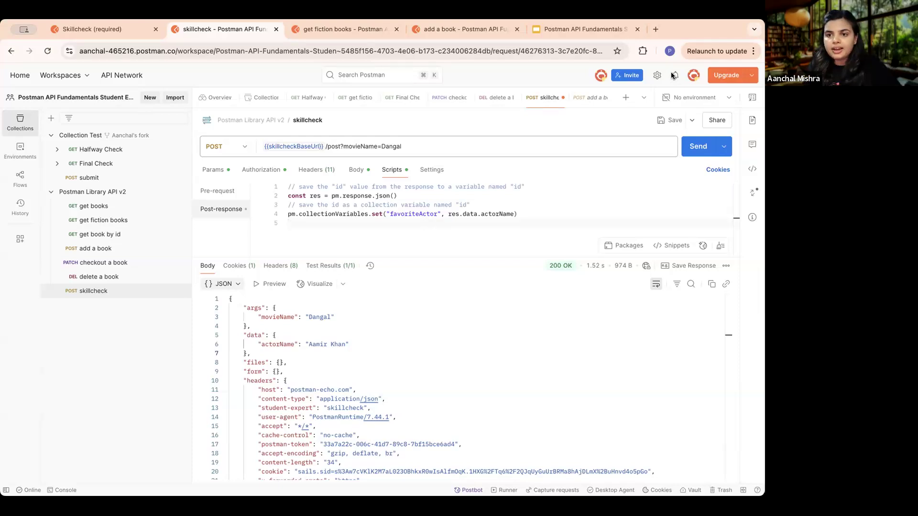
# - Save and send the skillcheck request, and run the Final Check request of the Collection Test collection
pyautogui.click(661, 123)
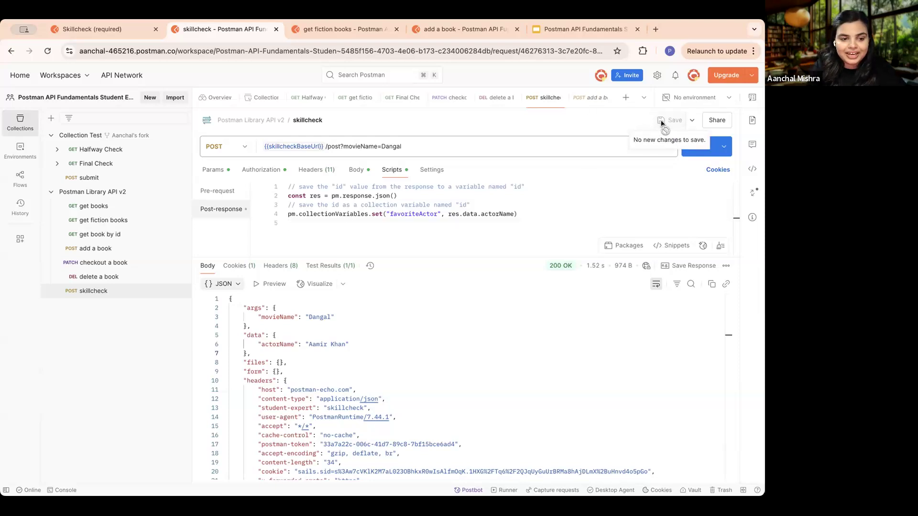
pyautogui.click(691, 146)
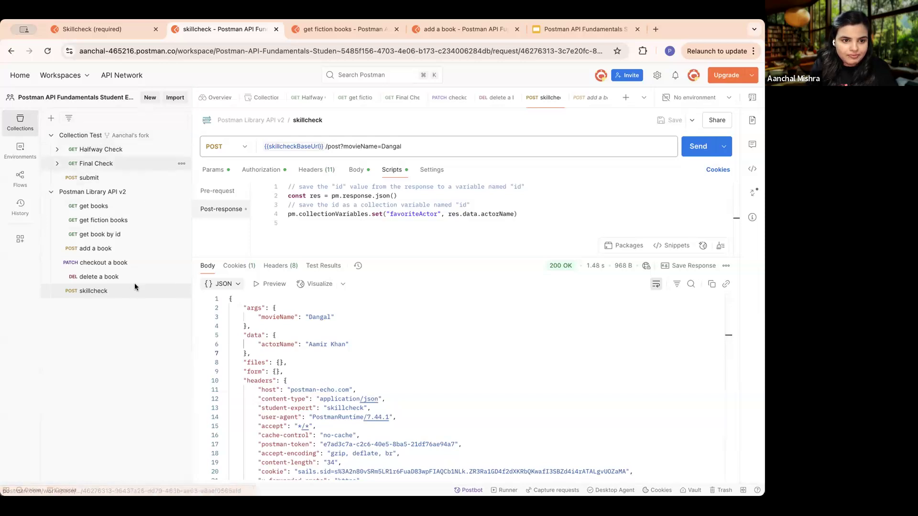
pyautogui.click(100, 164)
pyautogui.click(697, 146)
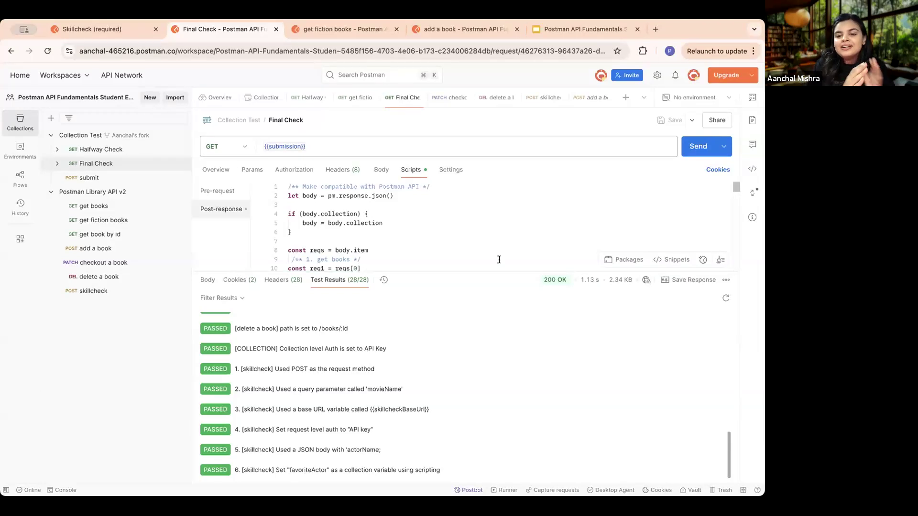
# - Check the favoriteActor entry among the Postman Library API v2 collection's variables, and return to the skillcheck request
pyautogui.click(94, 291)
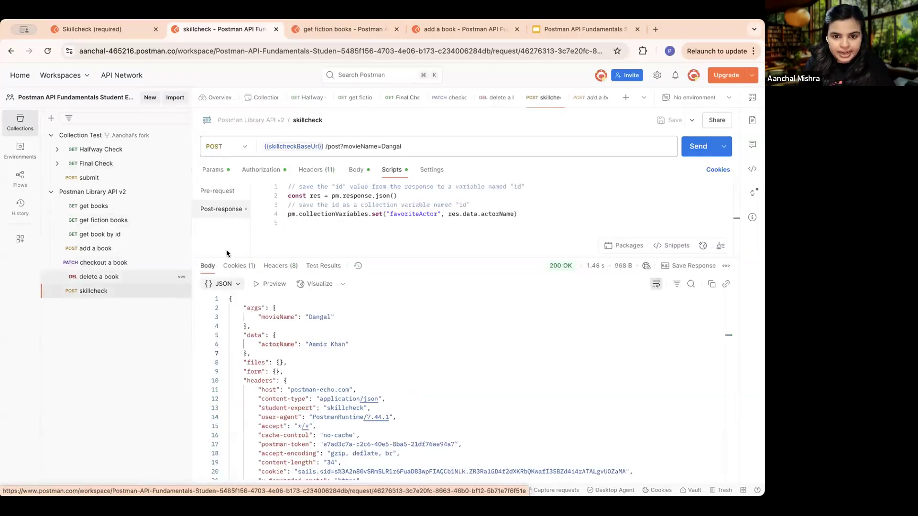
pyautogui.click(88, 192)
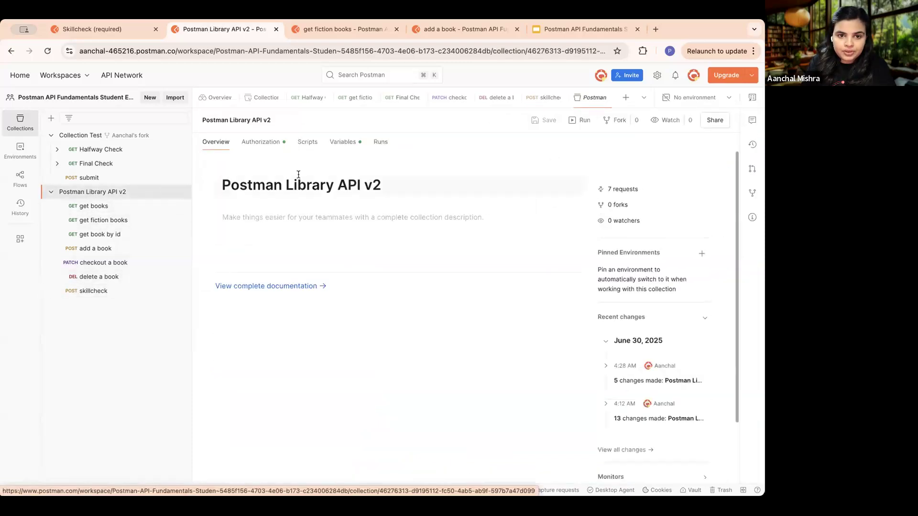
pyautogui.click(344, 143)
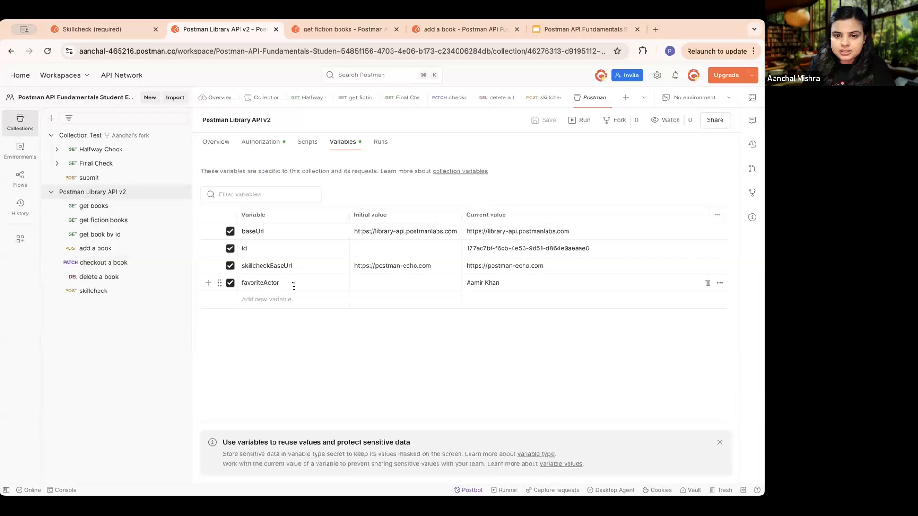
pyautogui.click(243, 283)
pyautogui.doubleClick(495, 283)
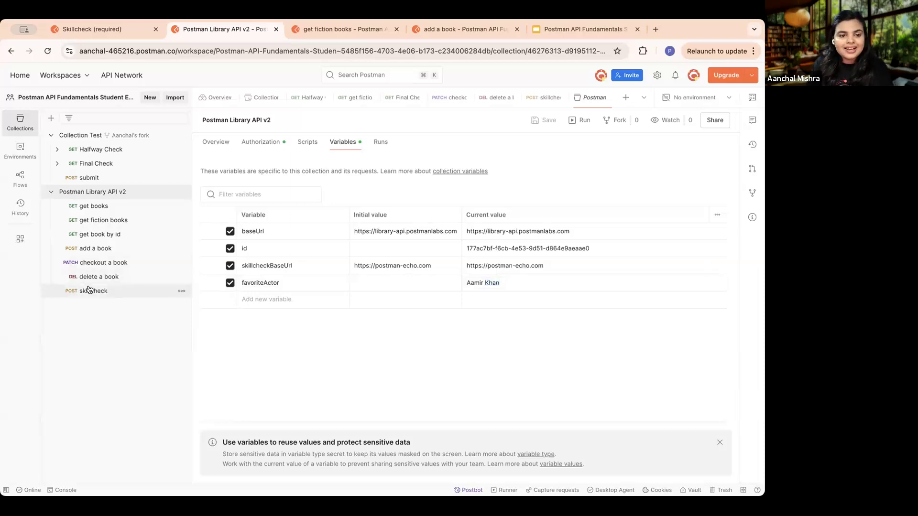
pyautogui.click(91, 291)
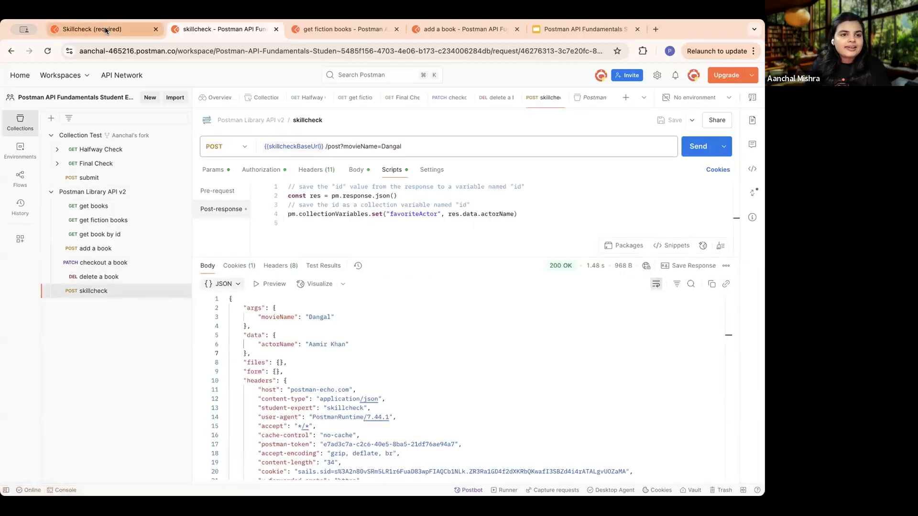
# - Switch to the Skillcheck lesson in Postman Academy and review its tasks, local test instructions and error-resolving tips
pyautogui.click(106, 30)
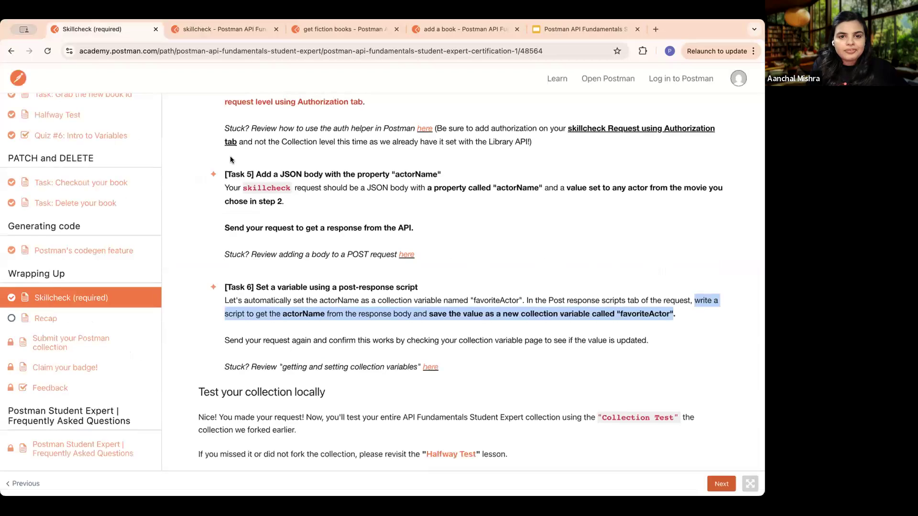
pyautogui.scroll(5, 408, 316)
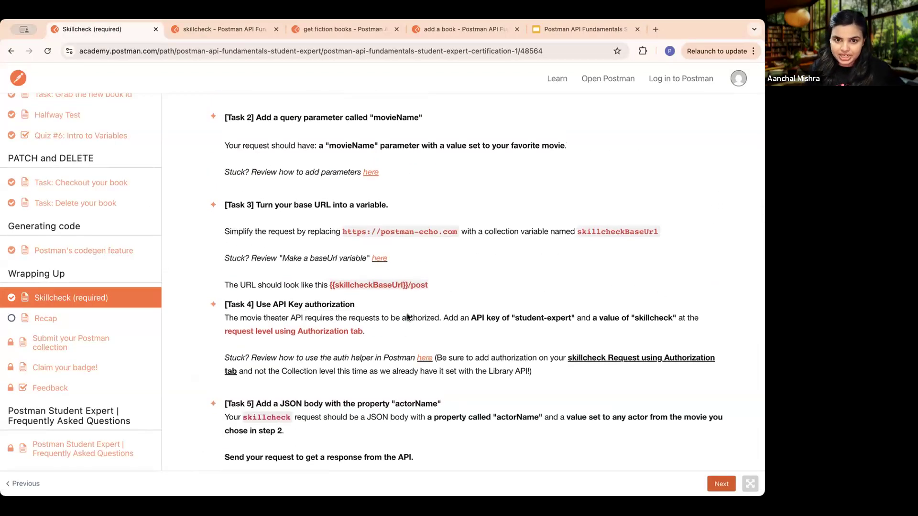
pyautogui.scroll(-8, 407, 317)
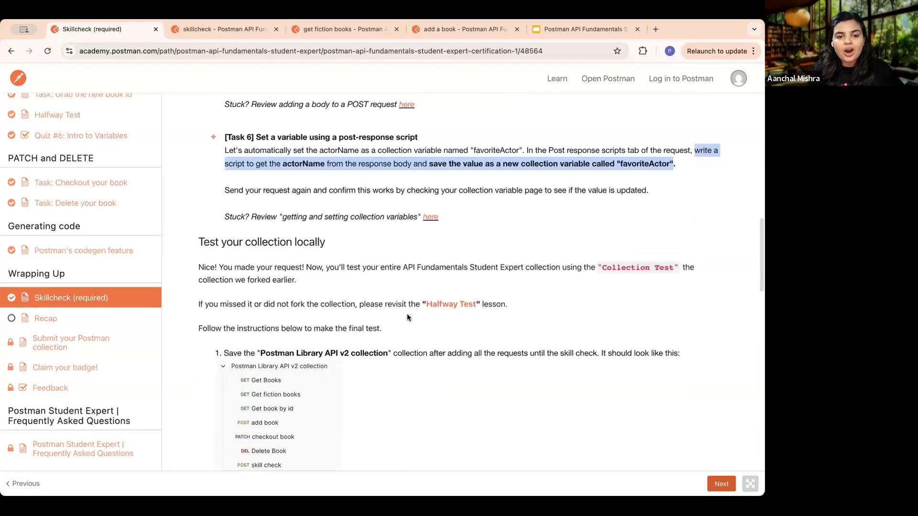
pyautogui.scroll(-4, 407, 317)
pyautogui.scroll(1, 407, 317)
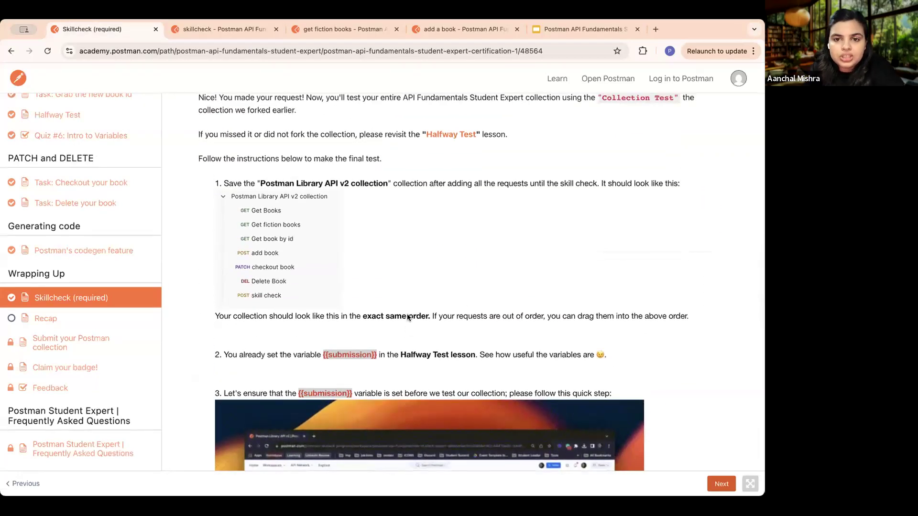
pyautogui.scroll(-12, 408, 317)
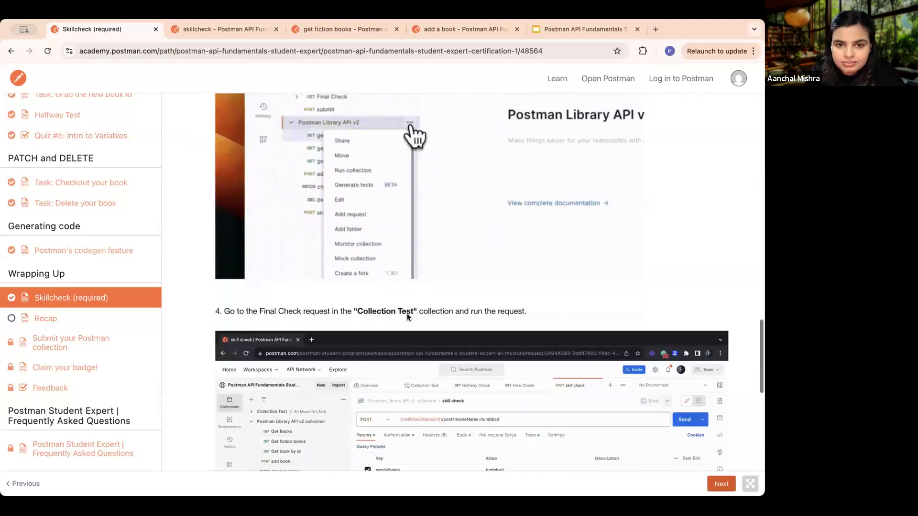
pyautogui.scroll(-7, 407, 316)
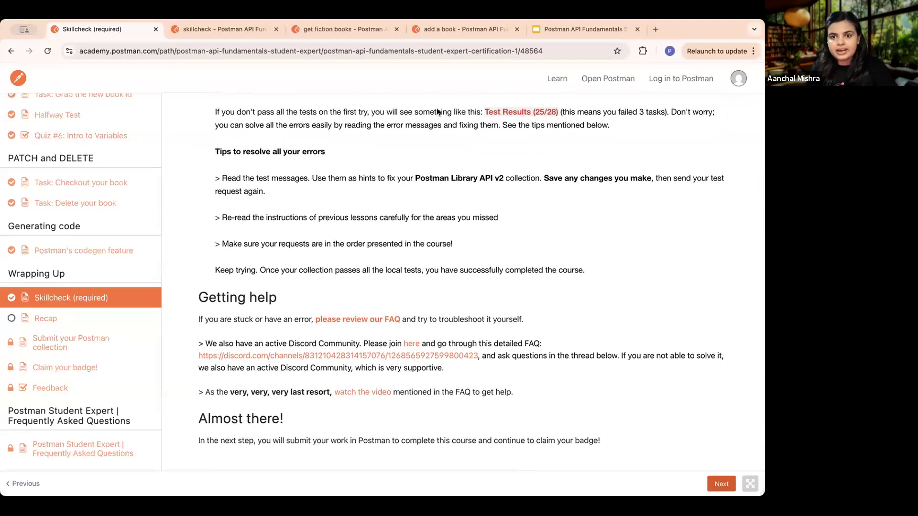
# - Switch back to the Postman workspace and review the skillcheck entries in the Final Check test results
pyautogui.click(231, 28)
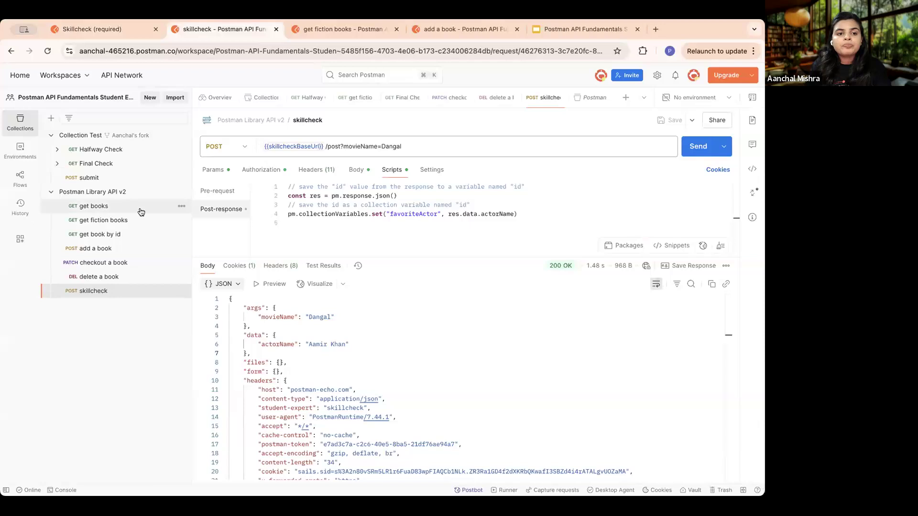
pyautogui.click(96, 164)
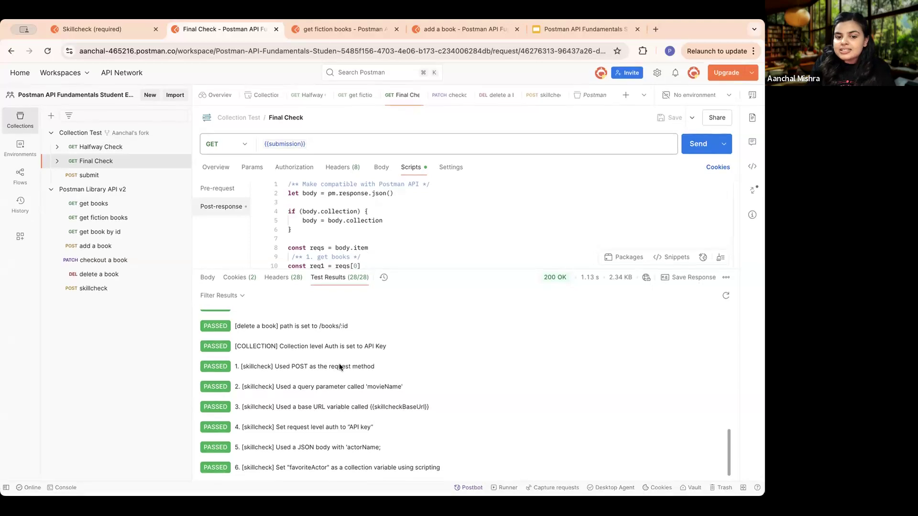
pyautogui.moveTo(449, 465); pyautogui.dragTo(237, 366)
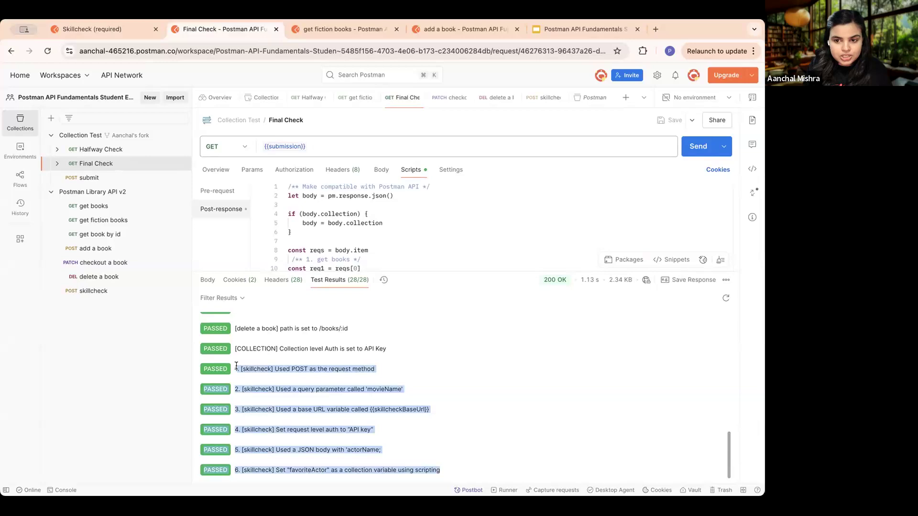
pyautogui.click(326, 369)
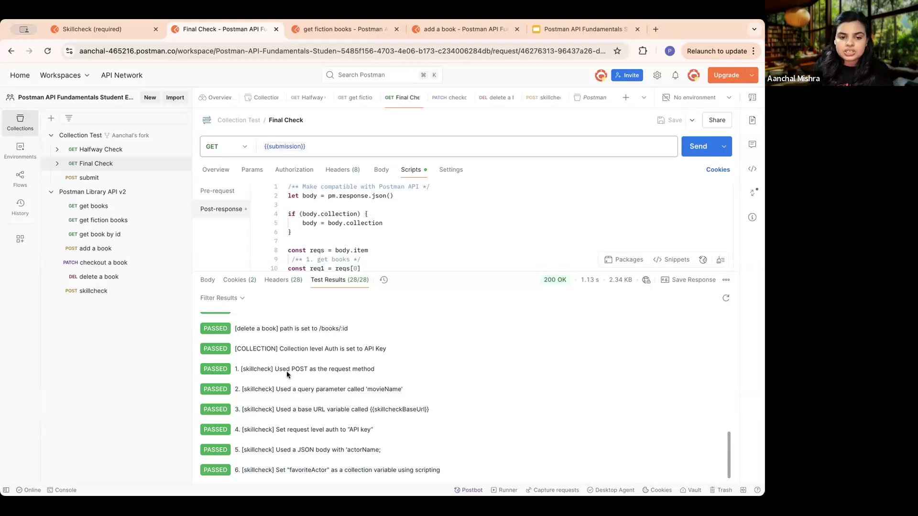
pyautogui.moveTo(391, 369); pyautogui.dragTo(236, 369)
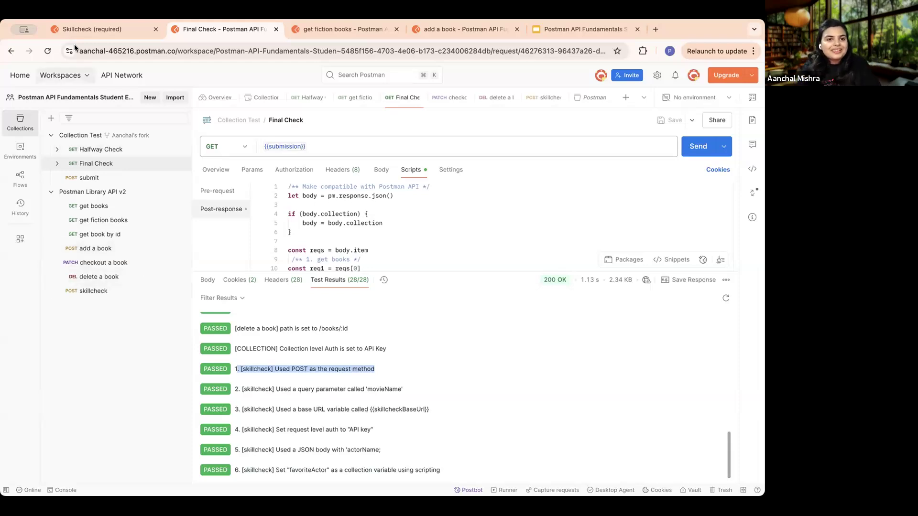
# - Return to the Academy course and advance through the Recap lesson to the "Submit your Postman collection" lesson
pyautogui.click(91, 29)
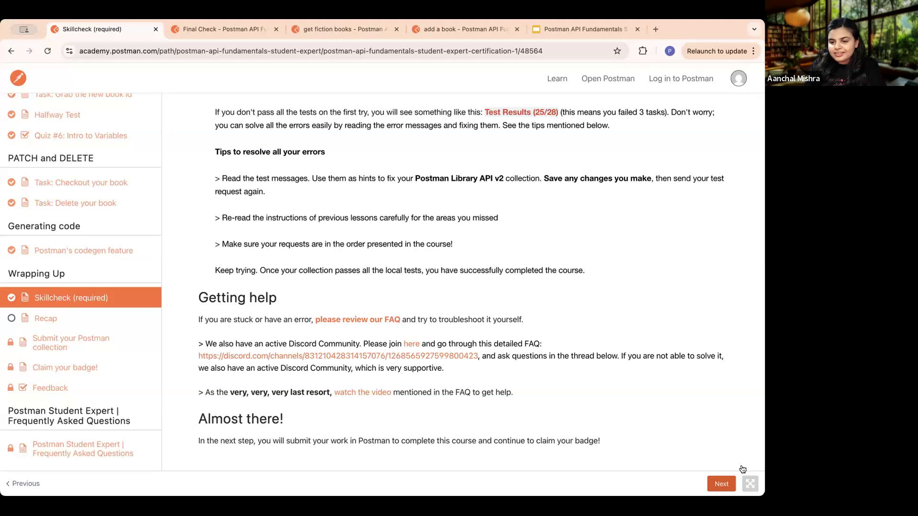
pyautogui.click(722, 485)
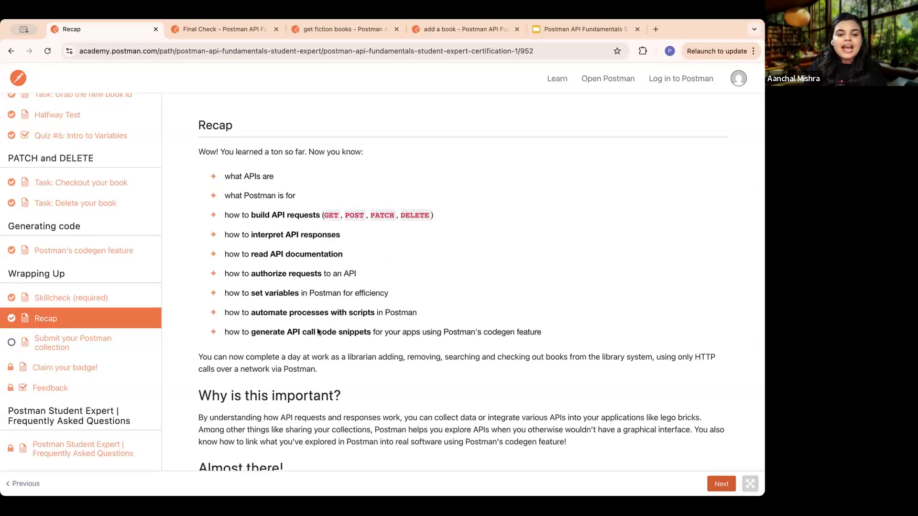
pyautogui.scroll(-2, 321, 337)
pyautogui.scroll(2, 321, 337)
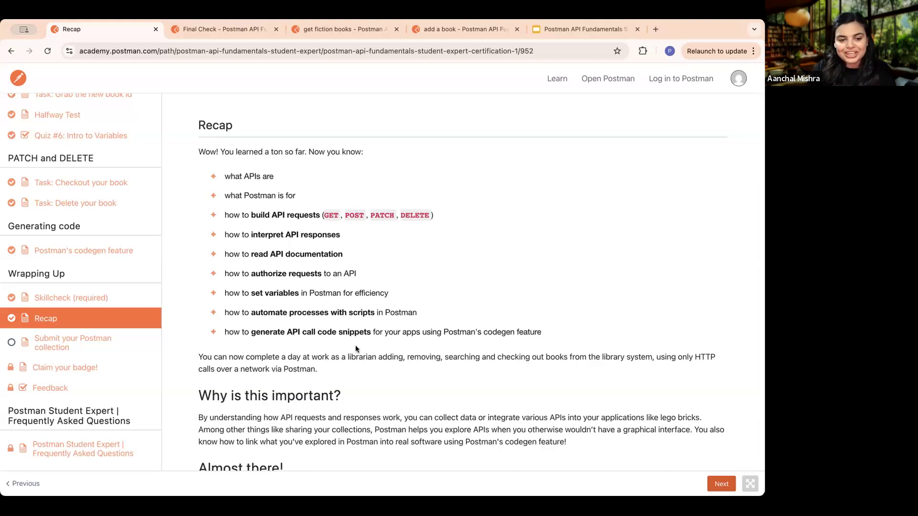
pyautogui.scroll(-2, 355, 345)
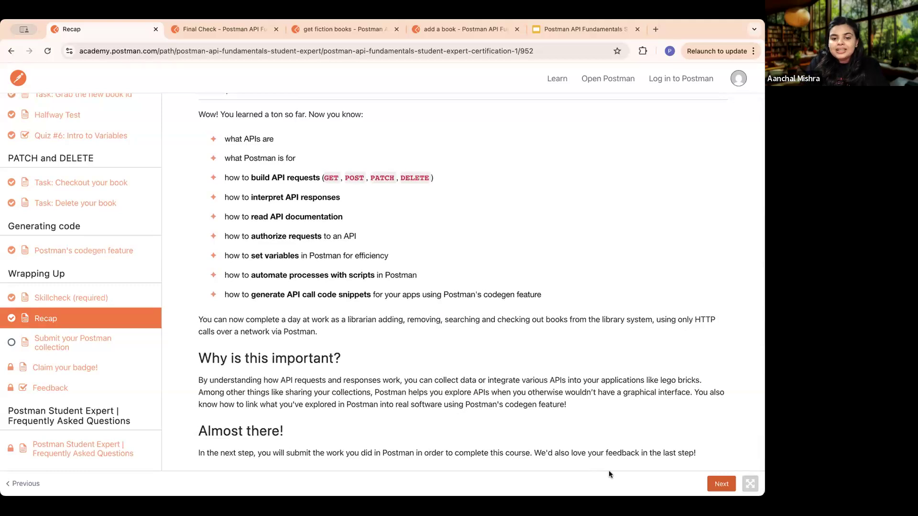
pyautogui.click(717, 485)
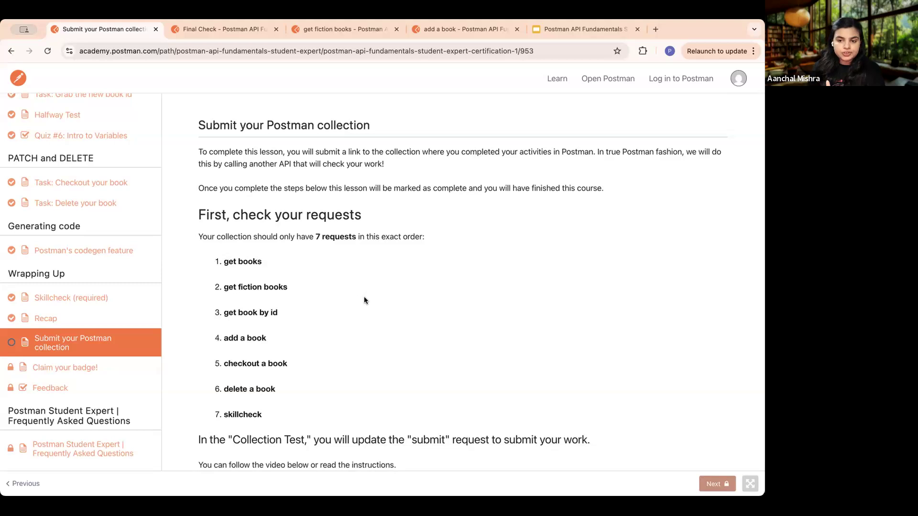
# - Compare the lesson's required list and order of requests with those in the Postman Library API v2 collection
pyautogui.moveTo(271, 410); pyautogui.dragTo(221, 262)
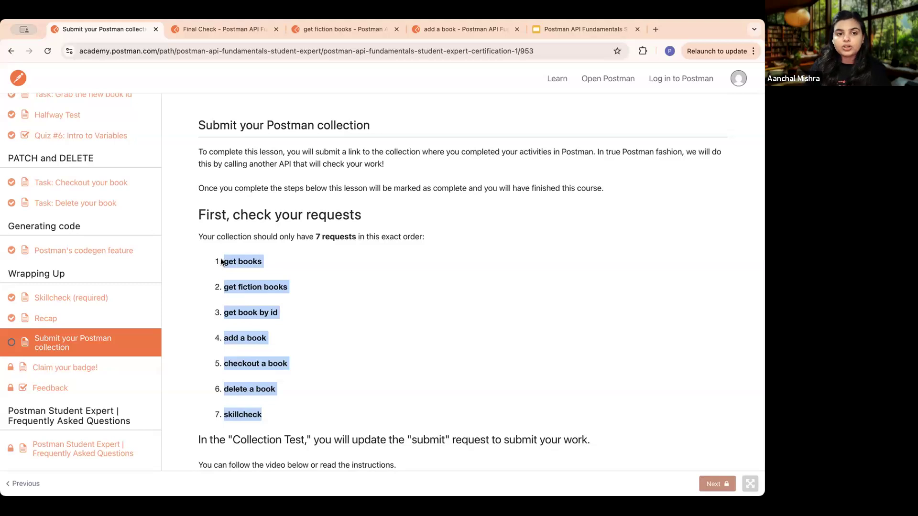
pyautogui.click(212, 27)
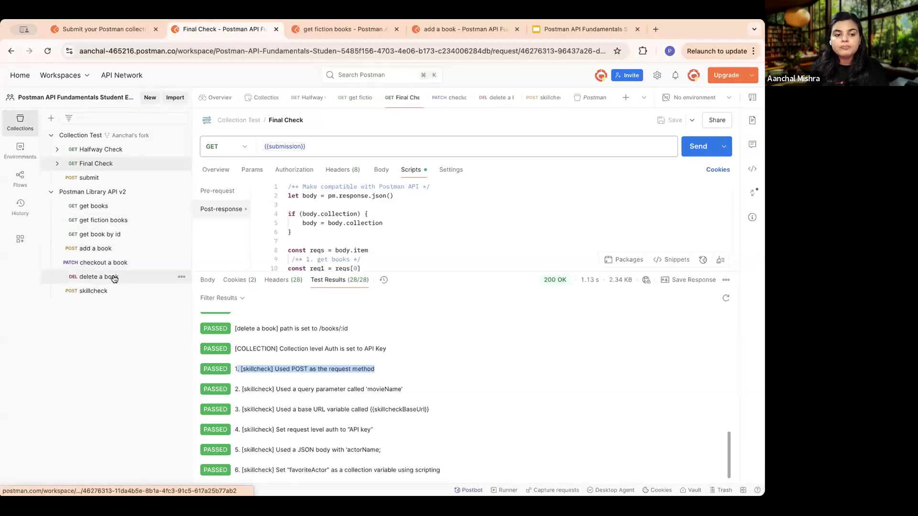
pyautogui.click(110, 30)
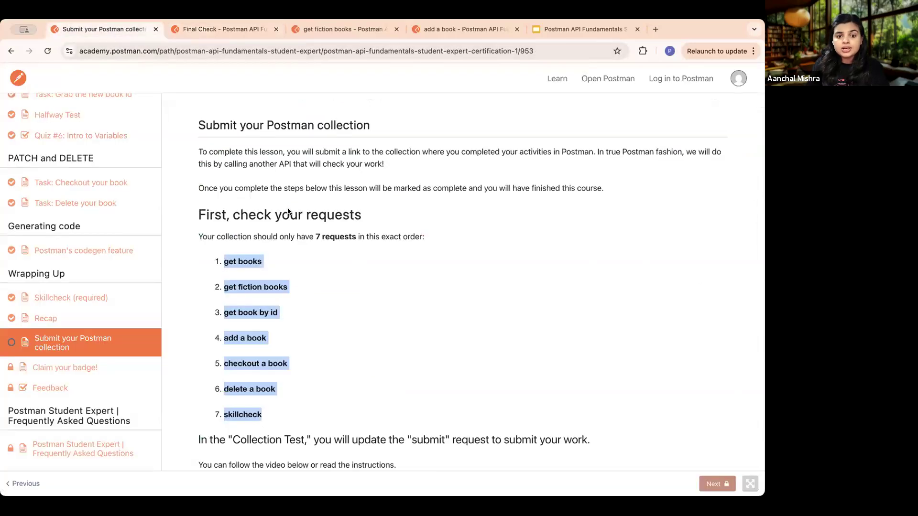
pyautogui.click(337, 308)
# - Read the lesson's instructions for the submit request, including its method, URL and raw JSON body
pyautogui.scroll(-5, 337, 309)
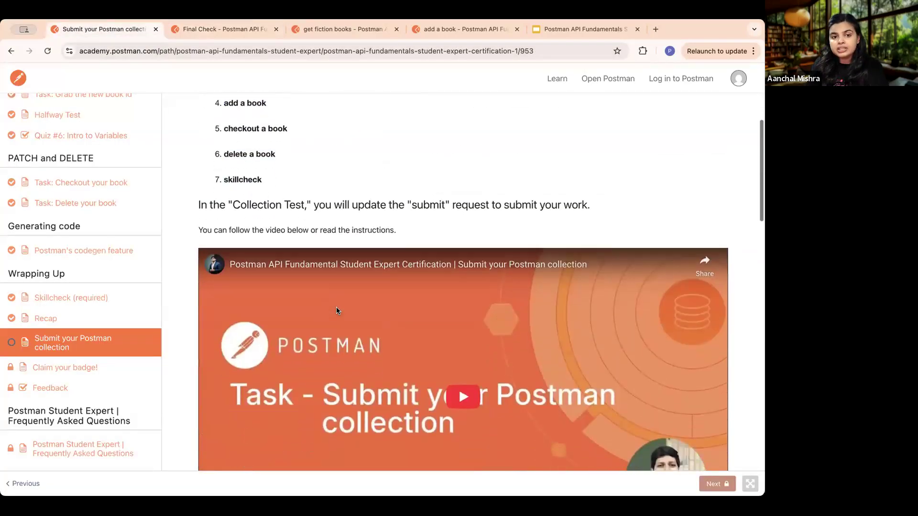
pyautogui.scroll(5, 337, 311)
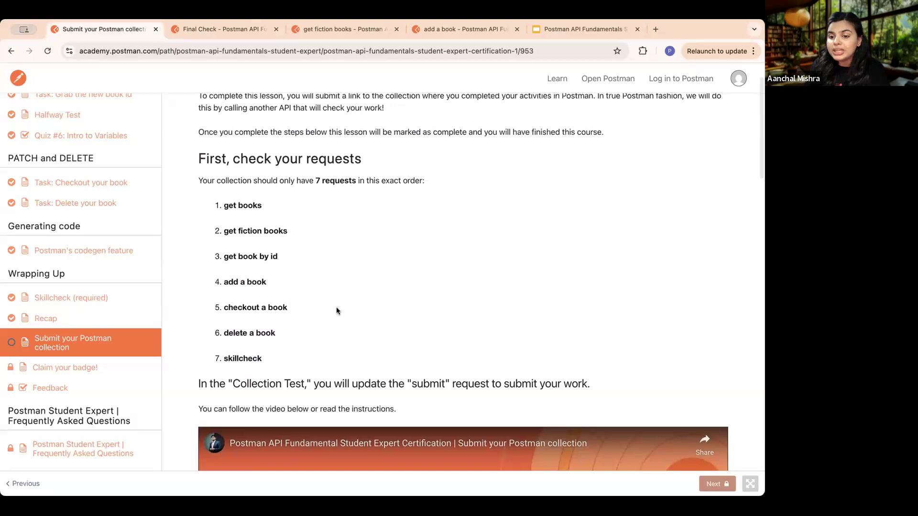
pyautogui.scroll(1, 337, 310)
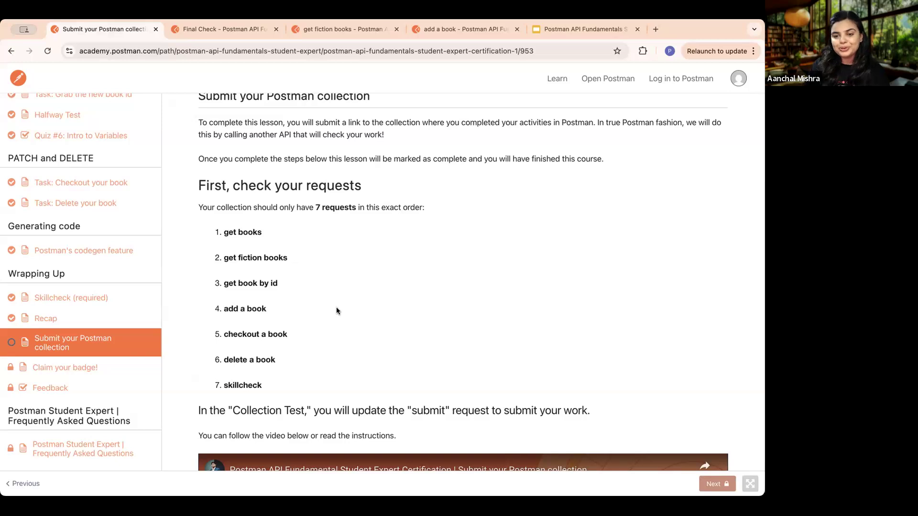
pyautogui.scroll(-15, 423, 314)
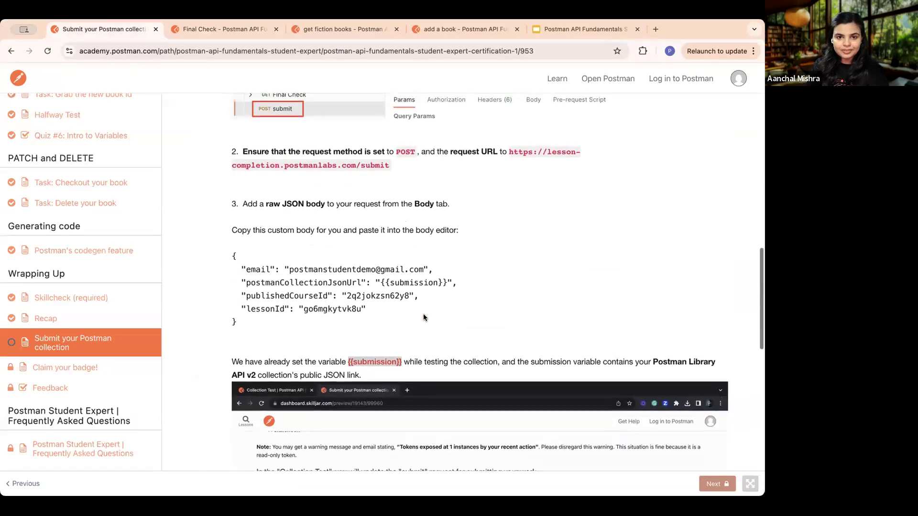
pyautogui.scroll(3, 423, 314)
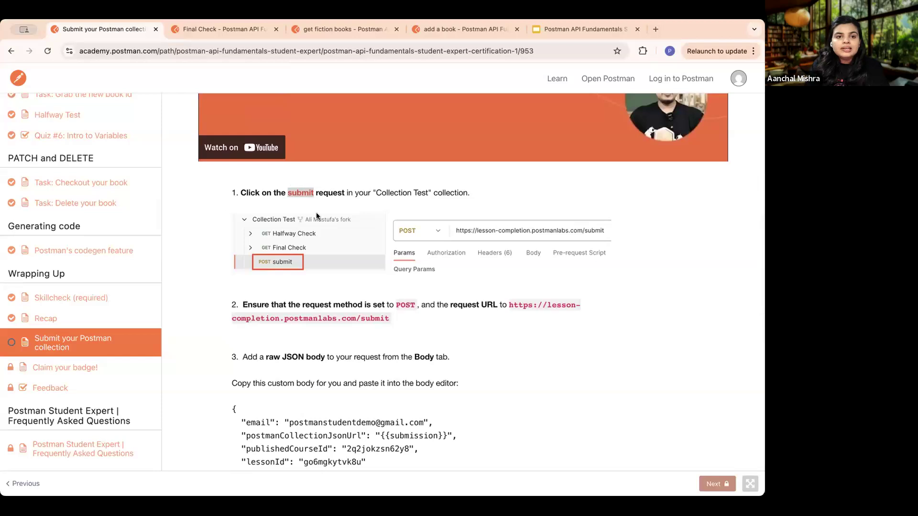
# - Switch to the Postman workspace and open the submit request in the Collection Test collection
pyautogui.click(213, 29)
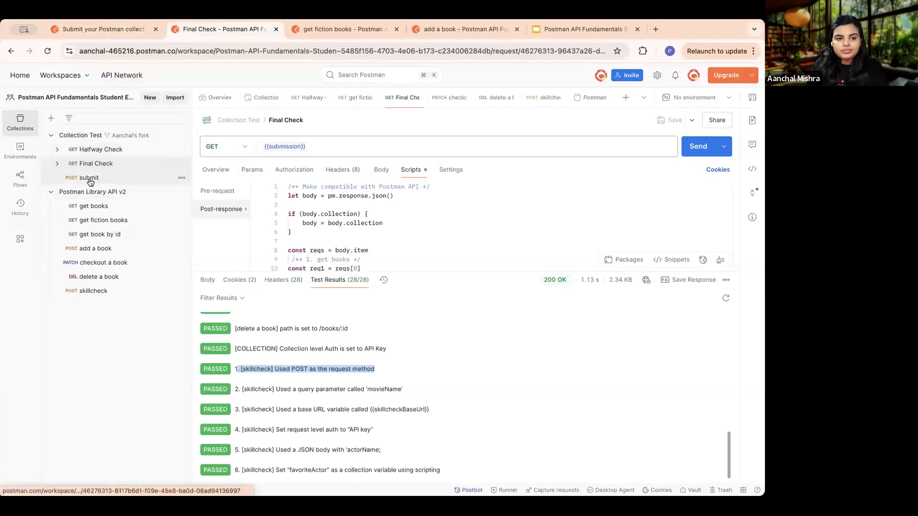
pyautogui.scroll(5, 90, 179)
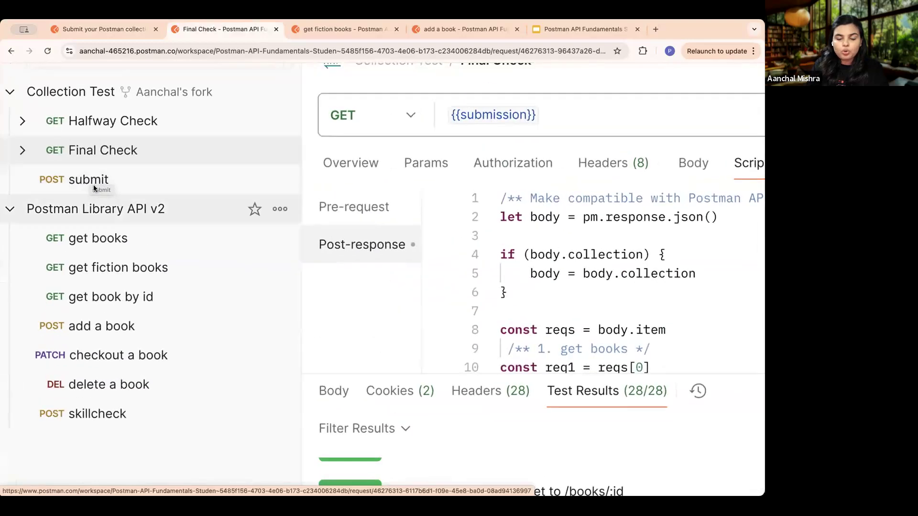
pyautogui.click(110, 179)
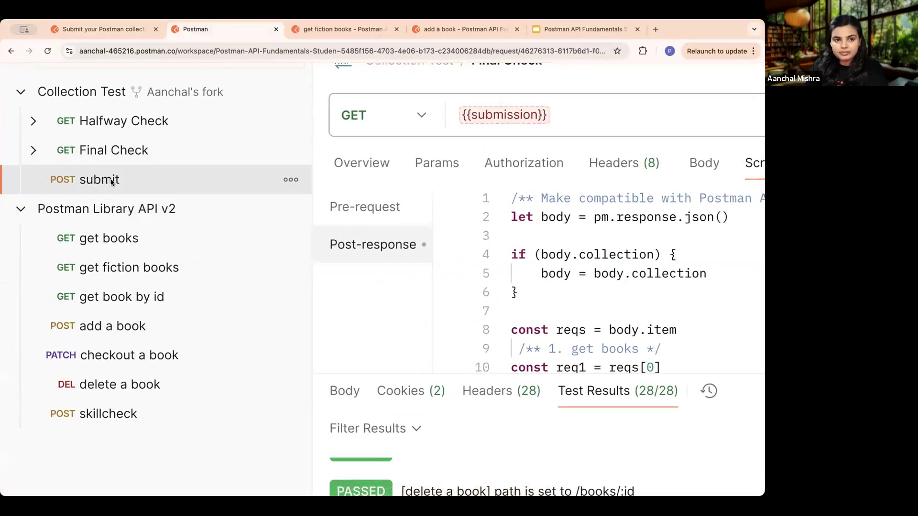
pyautogui.scroll(-5, 102, 180)
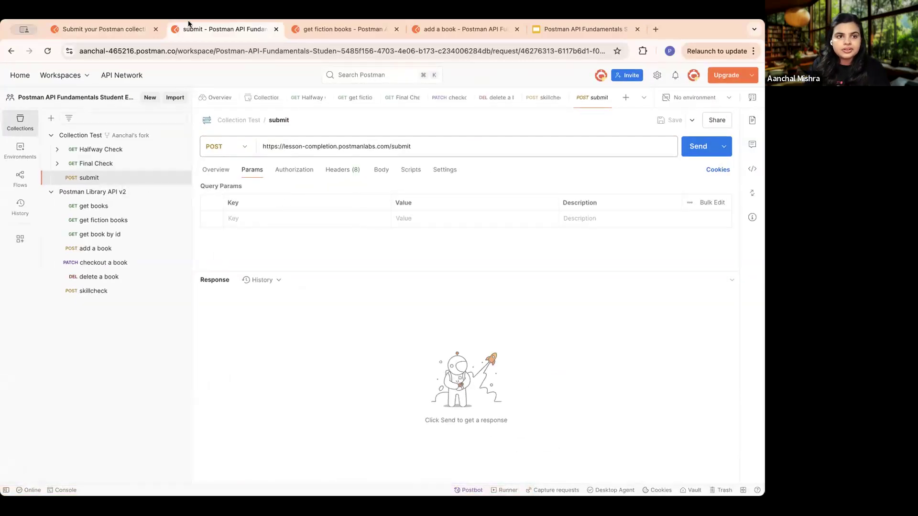
pyautogui.click(87, 28)
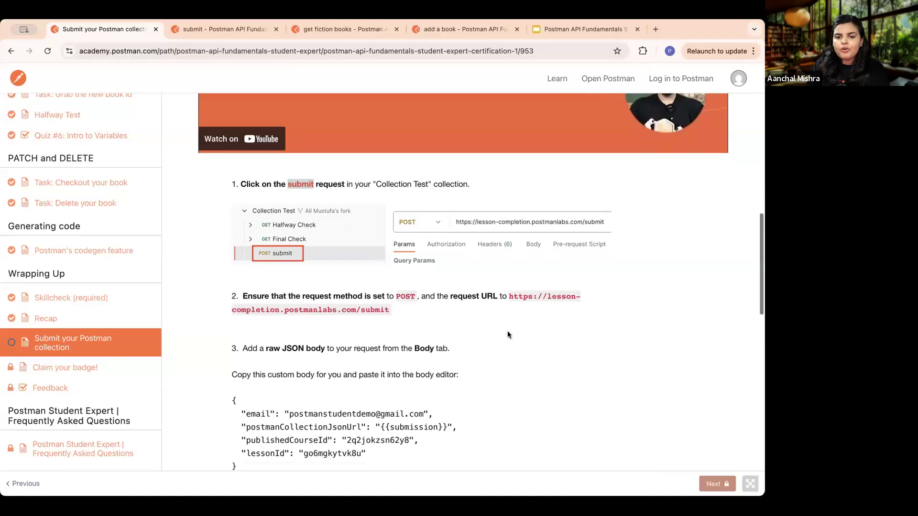
pyautogui.scroll(-3, 507, 330)
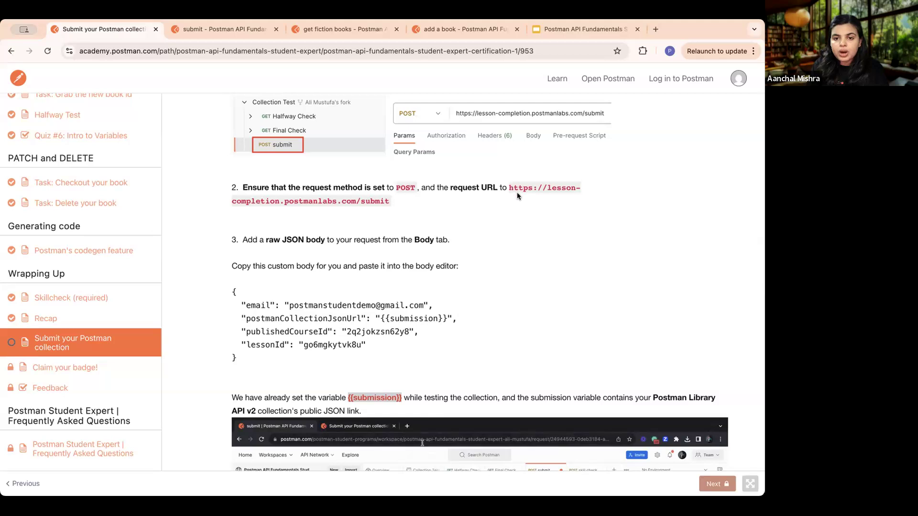
pyautogui.moveTo(507, 185); pyautogui.dragTo(385, 198)
pyautogui.click(228, 25)
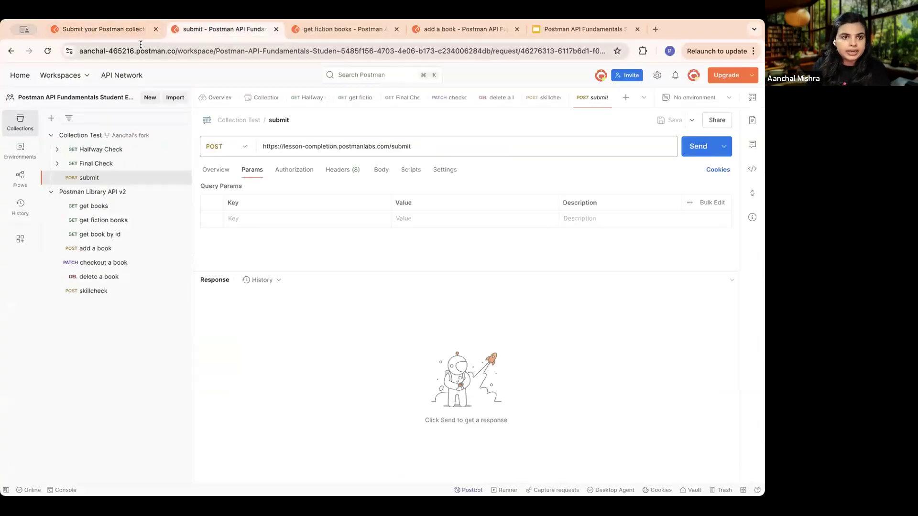
# - Copy the custom JSON body from the lesson and paste it as the submit request's raw JSON body
pyautogui.click(103, 29)
pyautogui.click(489, 223)
pyautogui.scroll(-1, 382, 258)
pyautogui.scroll(-1, 382, 258)
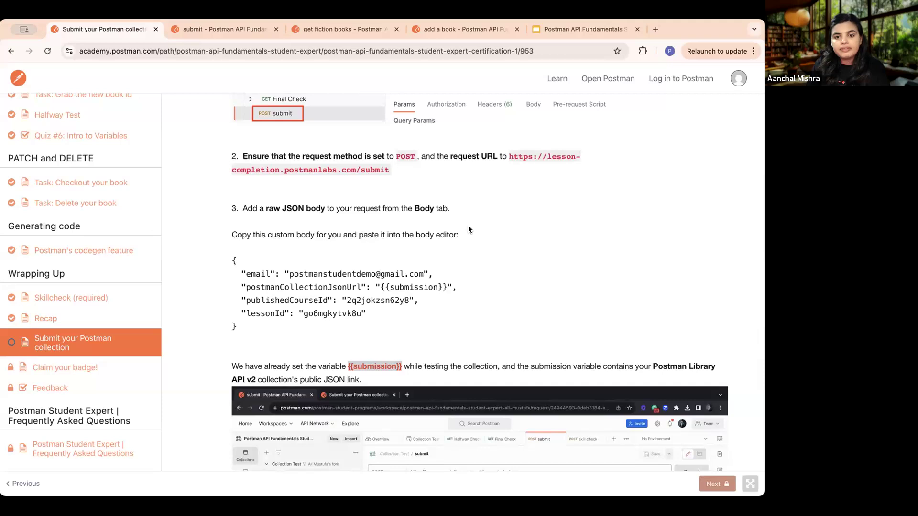
pyautogui.moveTo(236, 330); pyautogui.dragTo(231, 261)
pyautogui.press('super+c')
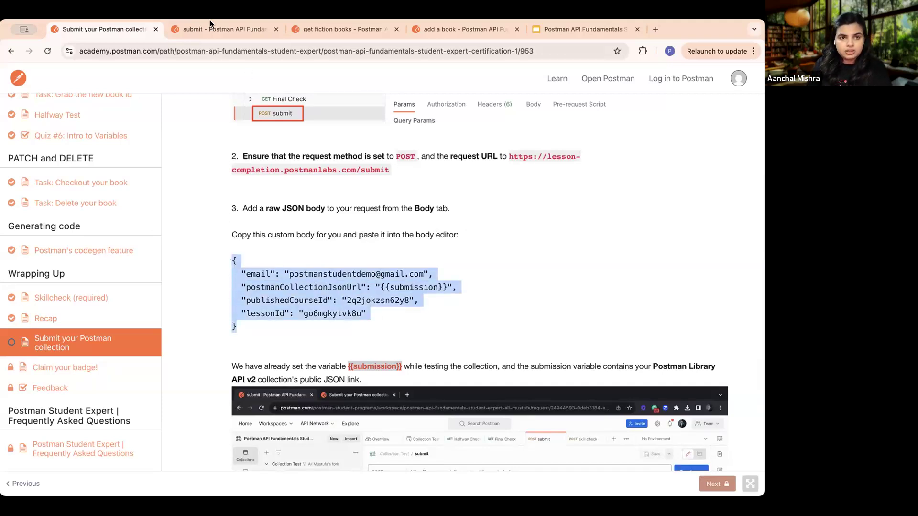
pyautogui.click(225, 30)
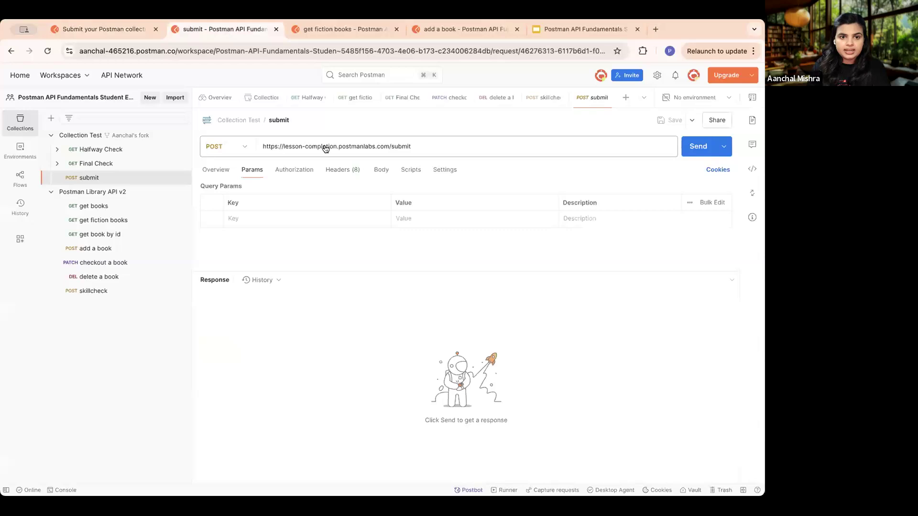
pyautogui.click(381, 170)
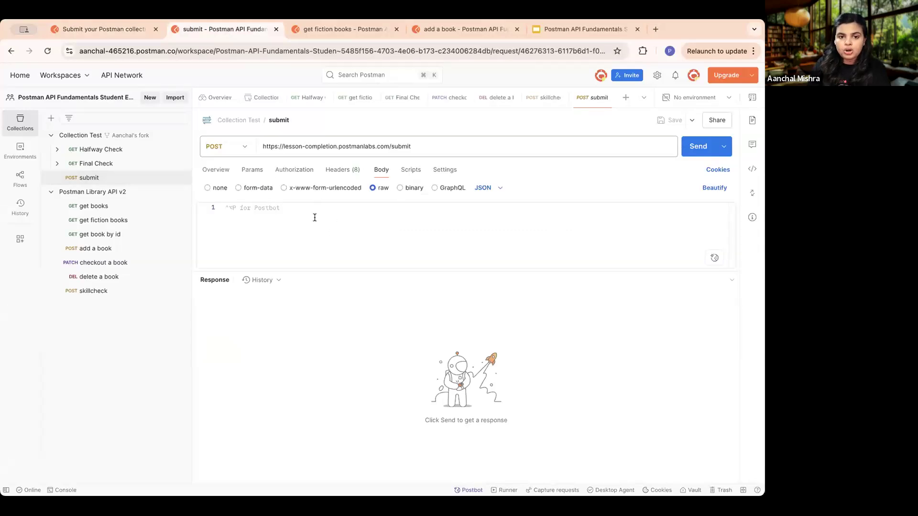
pyautogui.press('super+v')
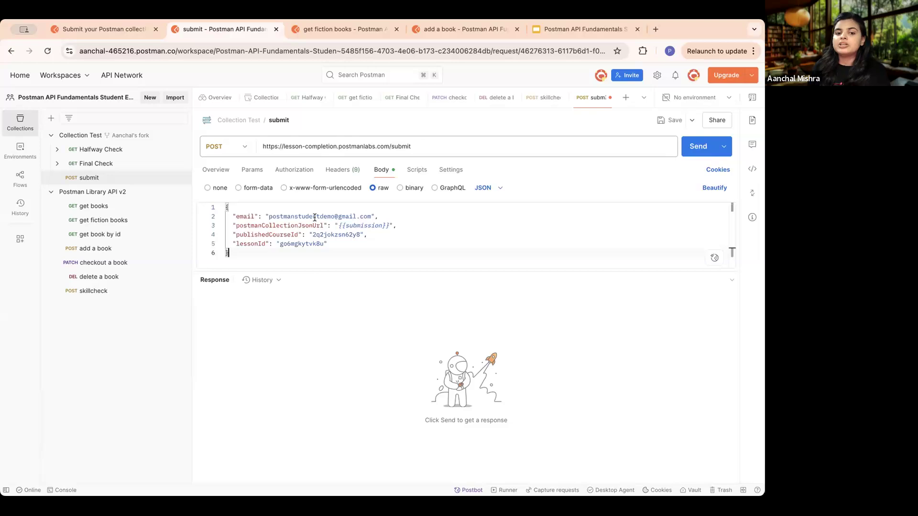
# - Read the lesson's remaining submission instructions, and save and send the submit request in Postman
pyautogui.click(102, 29)
pyautogui.click(377, 337)
pyautogui.scroll(-3, 344, 287)
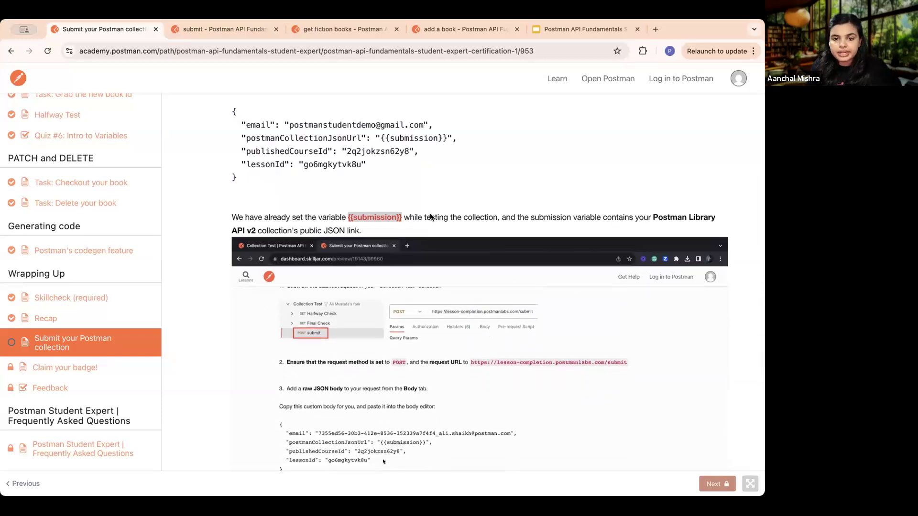
pyautogui.scroll(-2, 527, 231)
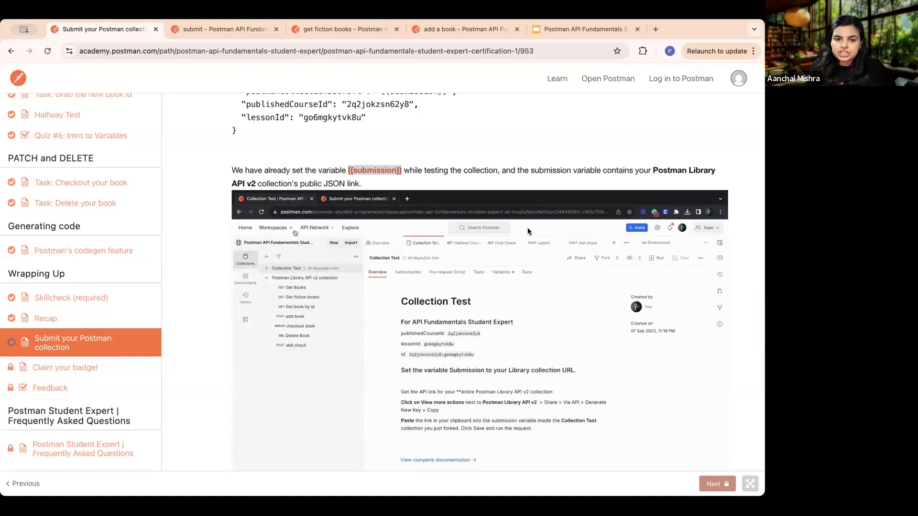
pyautogui.scroll(-2, 528, 230)
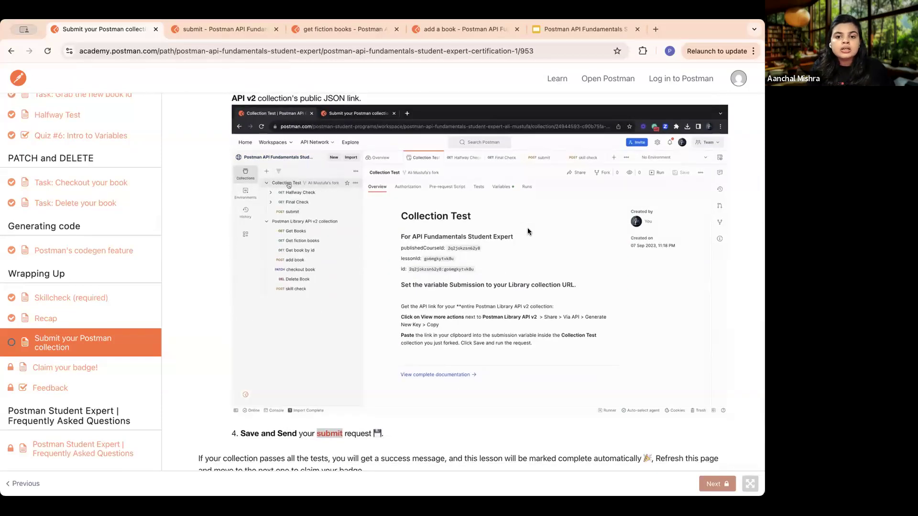
pyautogui.scroll(-3, 528, 231)
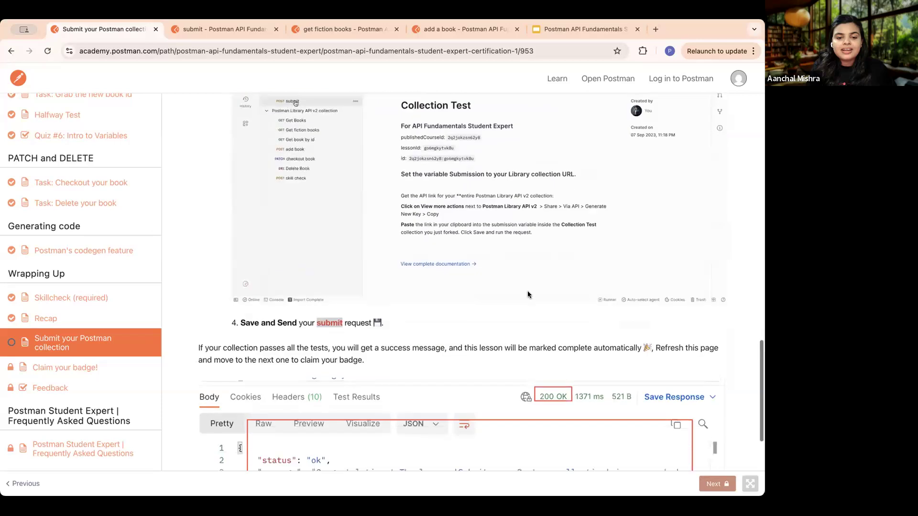
pyautogui.click(200, 27)
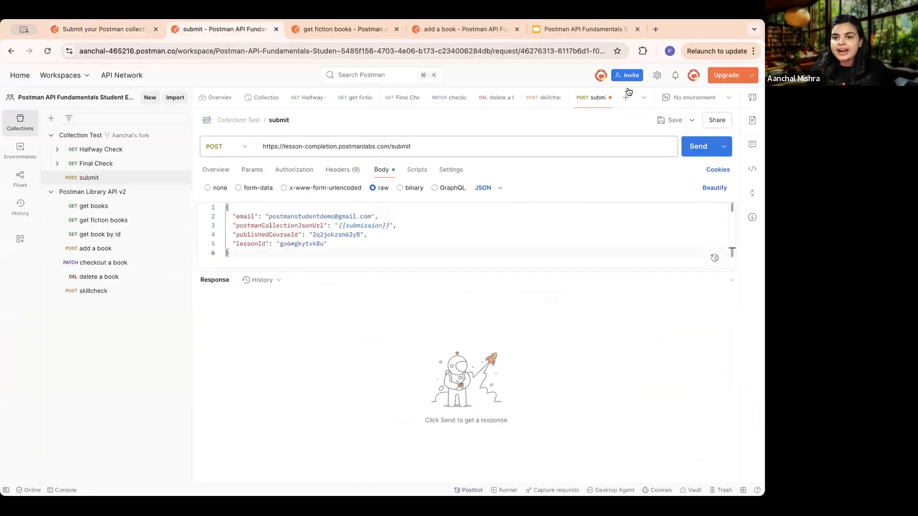
pyautogui.click(660, 119)
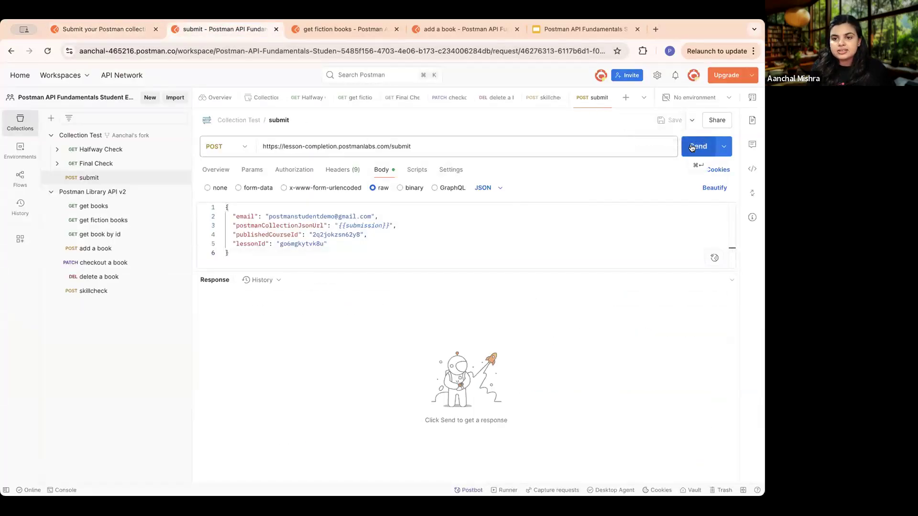
pyautogui.click(692, 147)
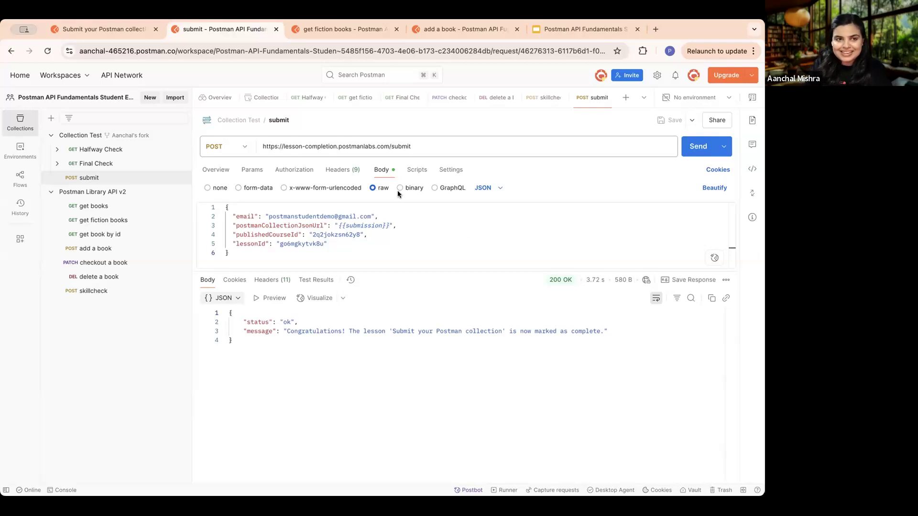
# - Return to the "Submit your Postman collection" lesson, review its success and troubleshooting notes, and reload the page
pyautogui.click(109, 28)
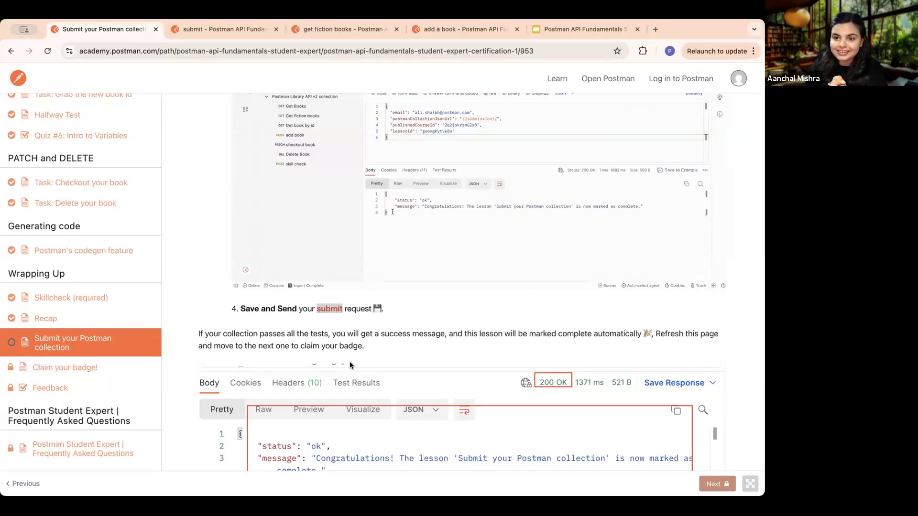
pyautogui.scroll(-5, 389, 343)
pyautogui.scroll(1, 388, 343)
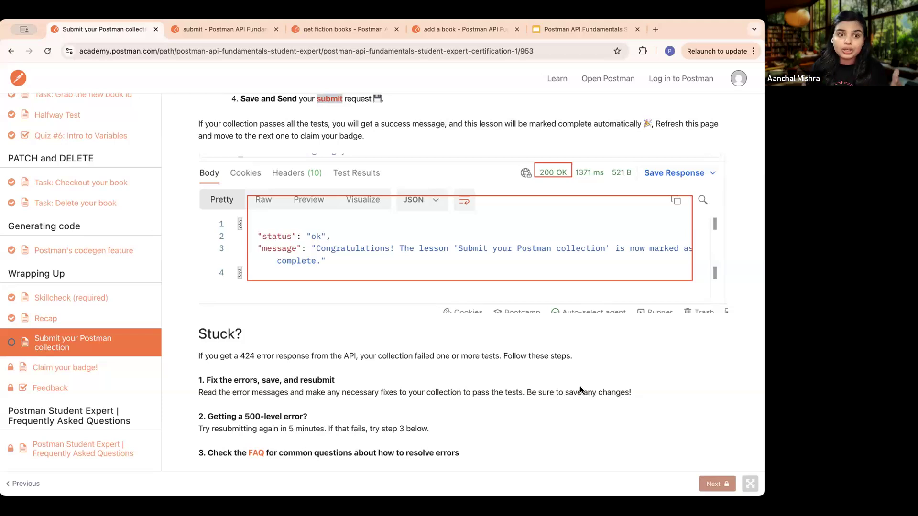
pyautogui.scroll(-1, 547, 388)
pyautogui.scroll(1, 547, 388)
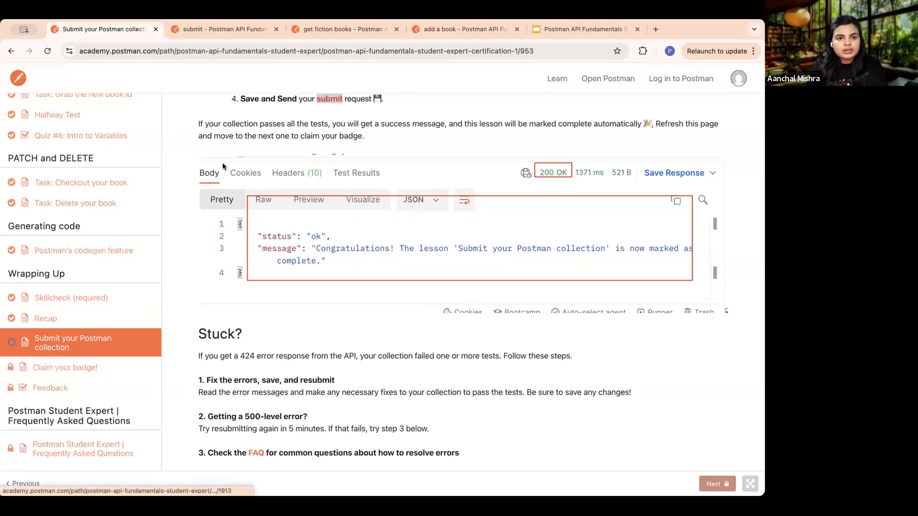
pyautogui.click(46, 51)
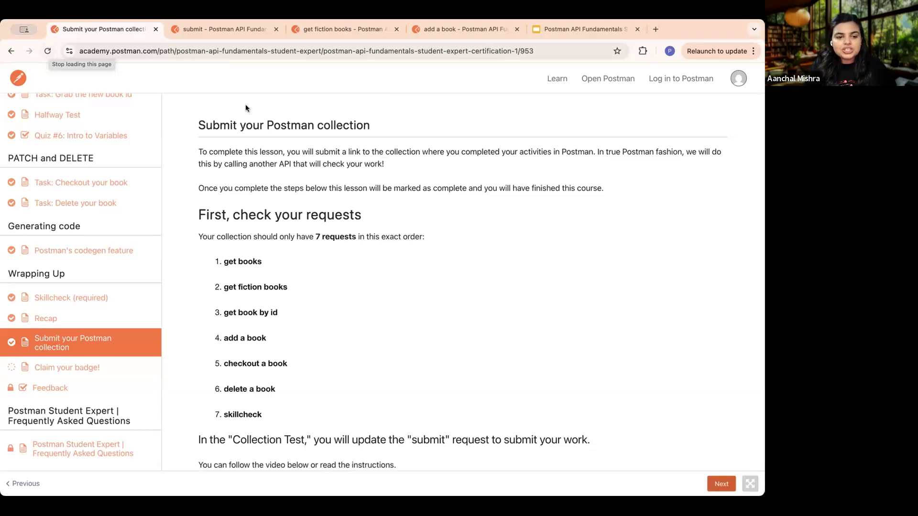
# - Advance from the "Submit your Postman collection" lesson to the "Claim your badge!" lesson
pyautogui.scroll(-10, 451, 291)
pyautogui.scroll(-10, 749, 434)
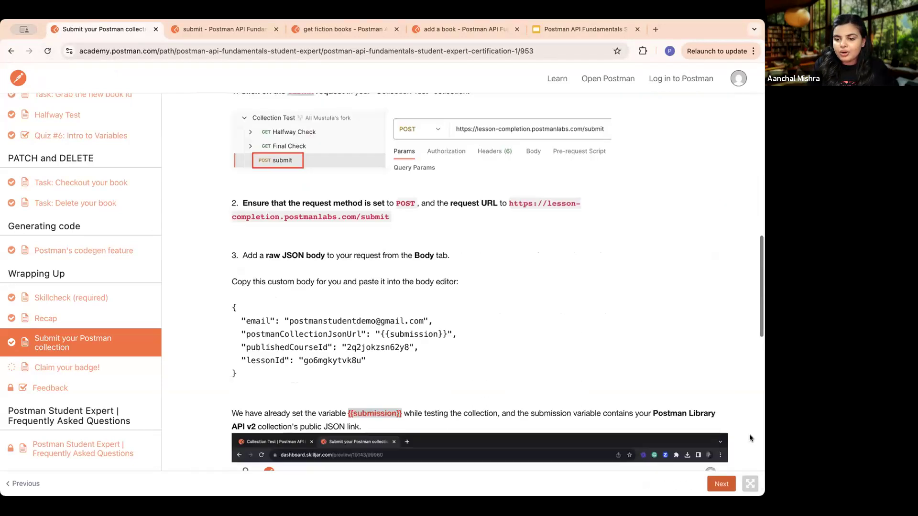
pyautogui.click(727, 482)
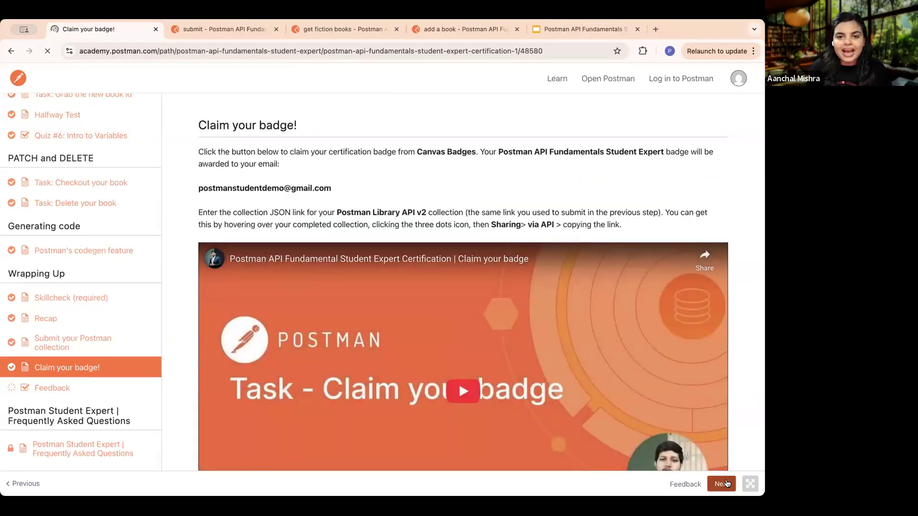
# - Try to paste the clipboard contents as the Student Expert Collection JSON link in the badge lesson
pyautogui.scroll(-5, 496, 314)
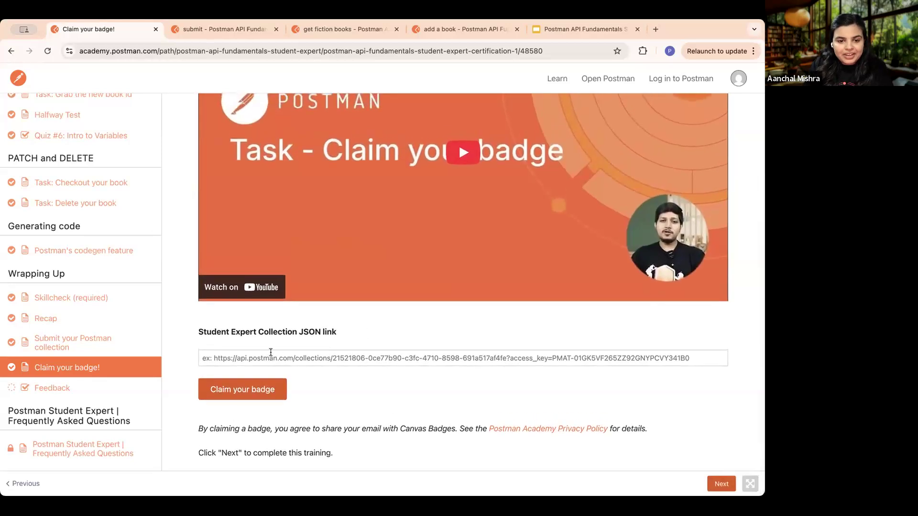
pyautogui.click(270, 356)
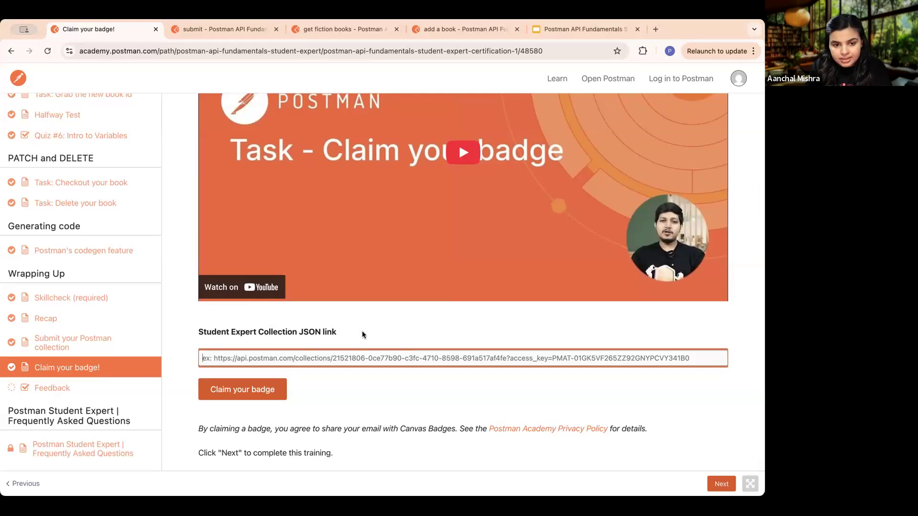
pyautogui.press('super+v')
pyautogui.scroll(5, 362, 331)
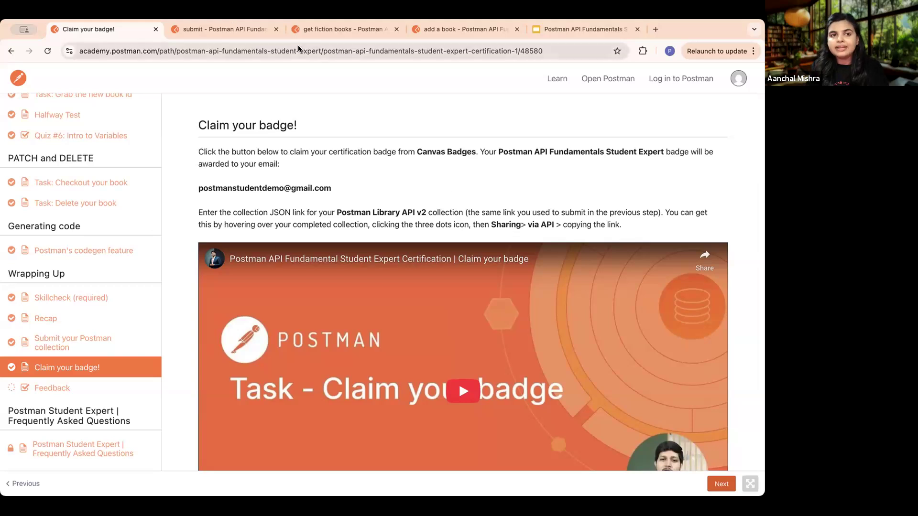
# - In the Postman workspace, share the Postman Library API v2 collection via API and copy its collection JSON link
pyautogui.click(231, 25)
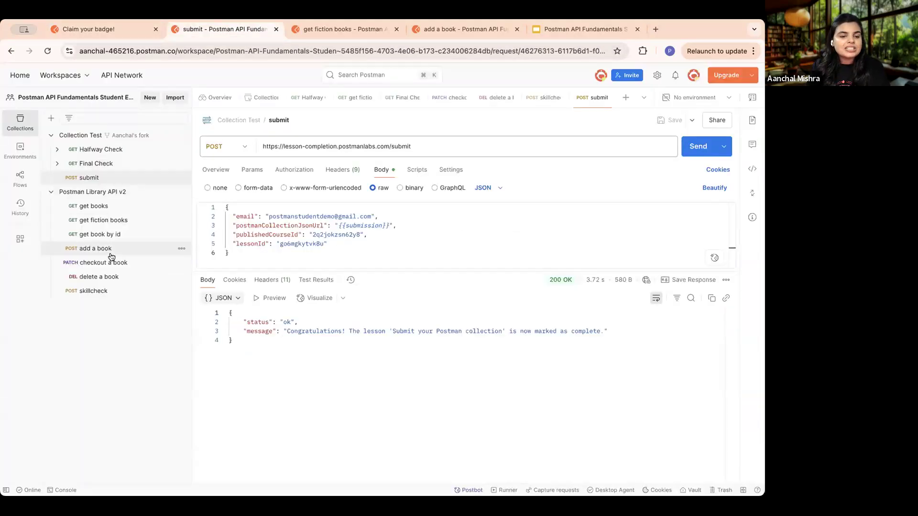
pyautogui.click(184, 193)
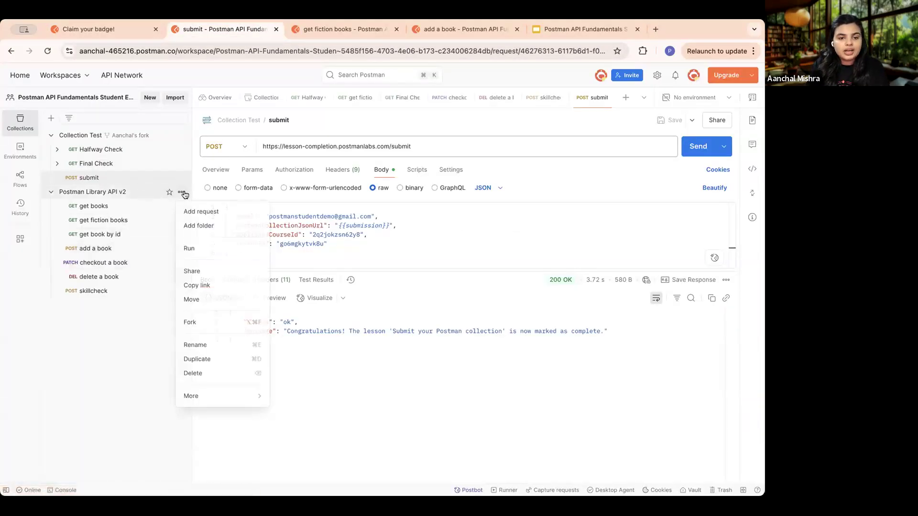
pyautogui.click(208, 271)
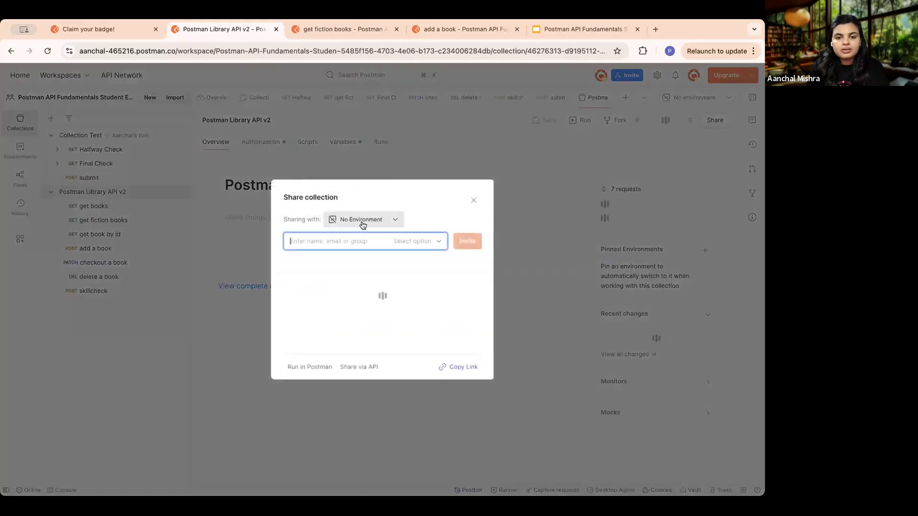
pyautogui.click(359, 363)
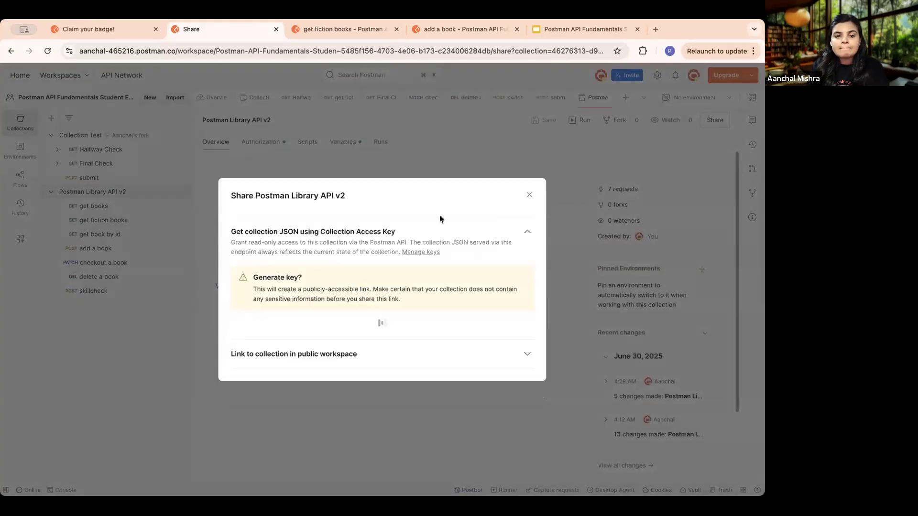
pyautogui.click(523, 319)
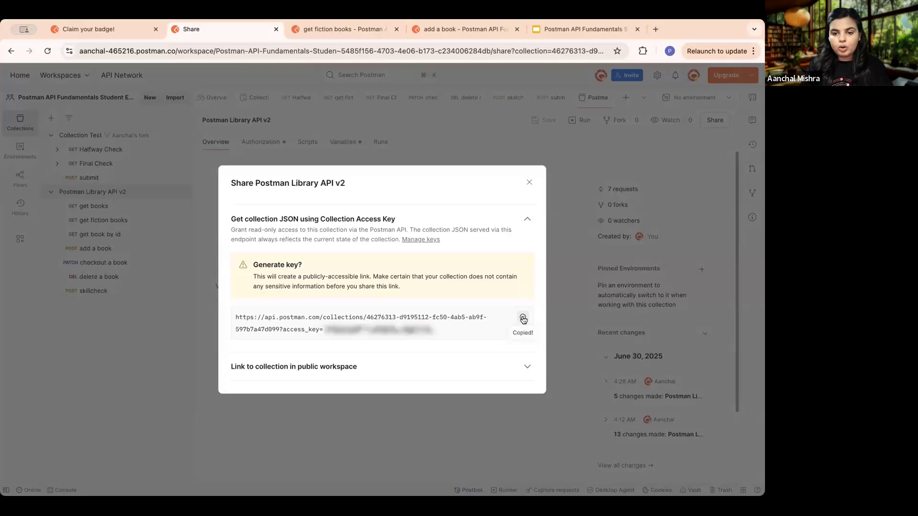
# - Return to the "Claim your badge!" lesson, paste the copied collection JSON link with its access key, and claim the badge
pyautogui.click(104, 30)
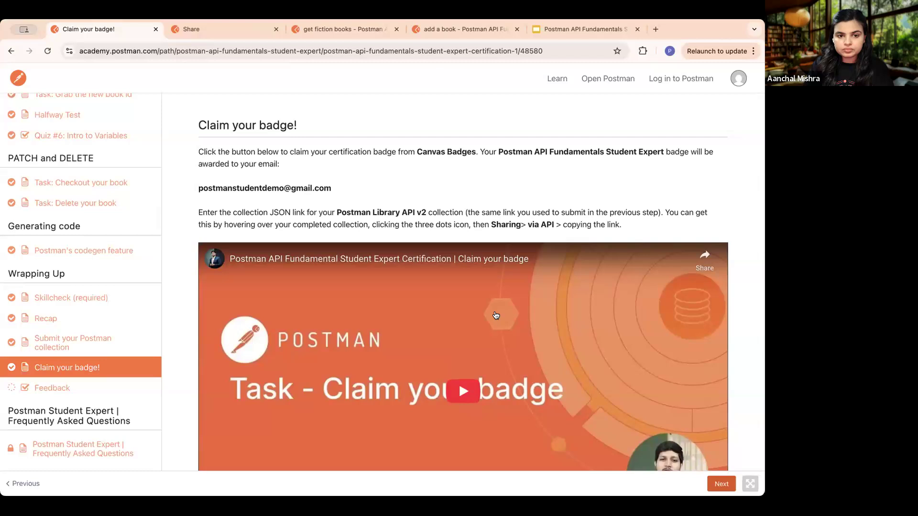
pyautogui.scroll(-3, 496, 315)
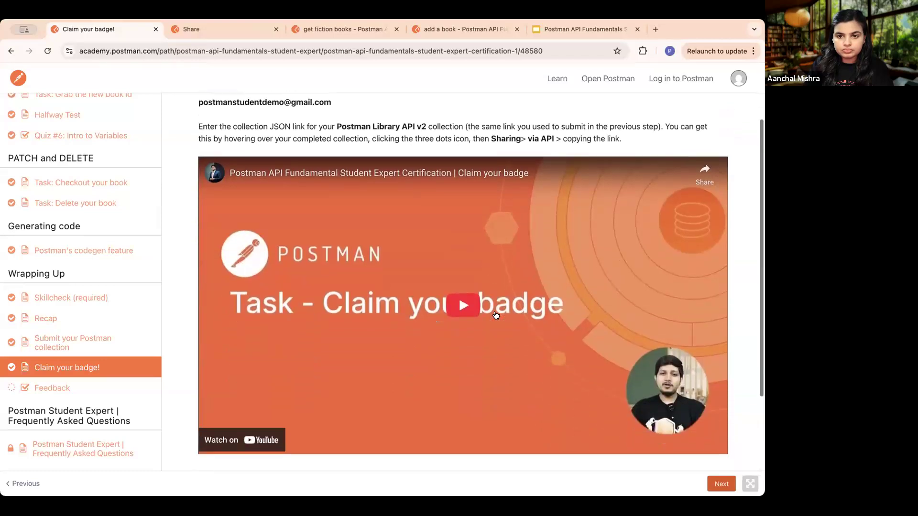
pyautogui.scroll(-5, 496, 315)
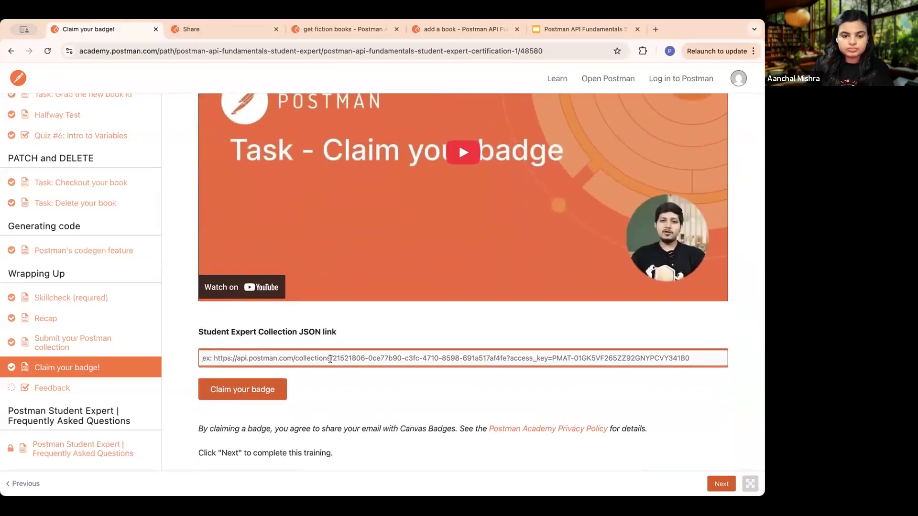
pyautogui.press('super+v')
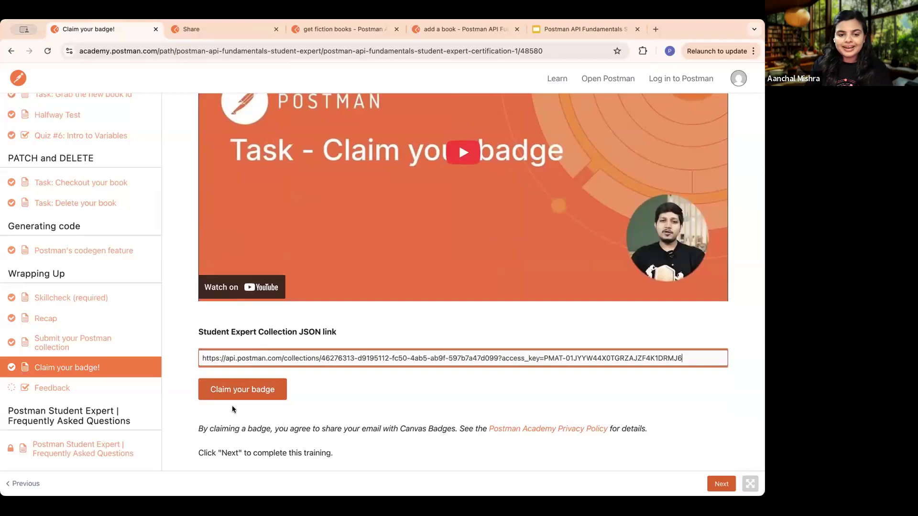
pyautogui.click(236, 392)
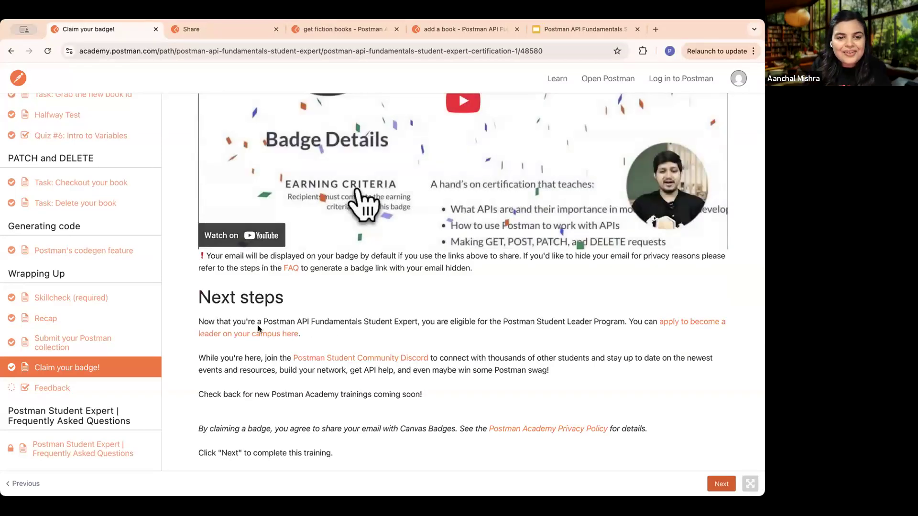
# - Follow the Canvas Backpack link in the badge lesson and sign in to Canvas Badges with the Google account
pyautogui.scroll(10, 257, 326)
pyautogui.scroll(-1, 257, 326)
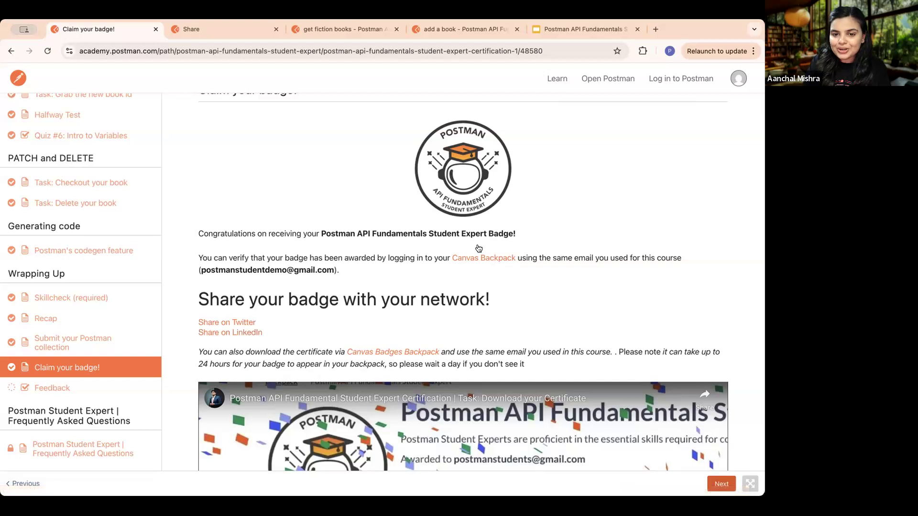
pyautogui.click(478, 260)
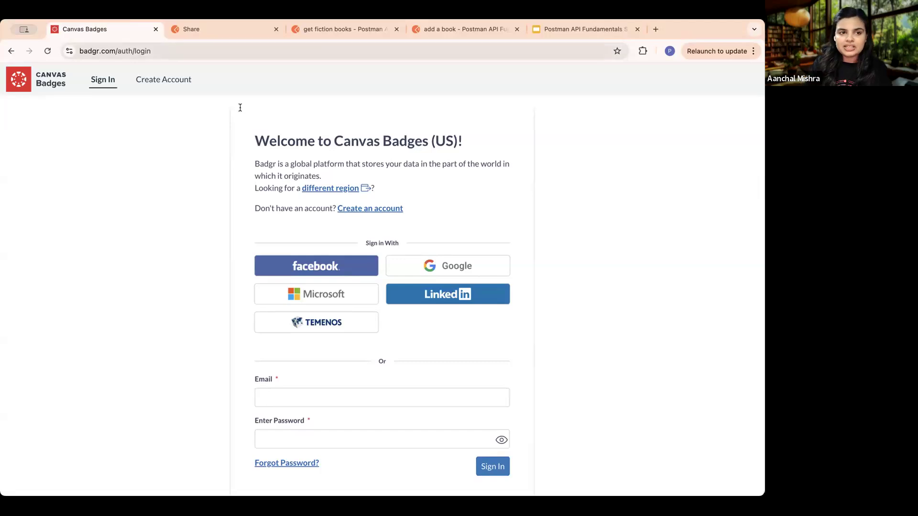
pyautogui.click(468, 262)
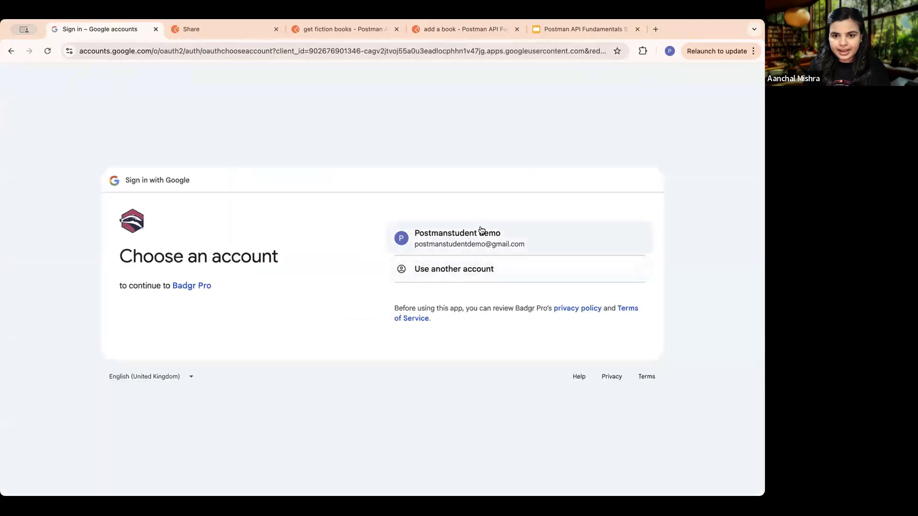
pyautogui.click(481, 230)
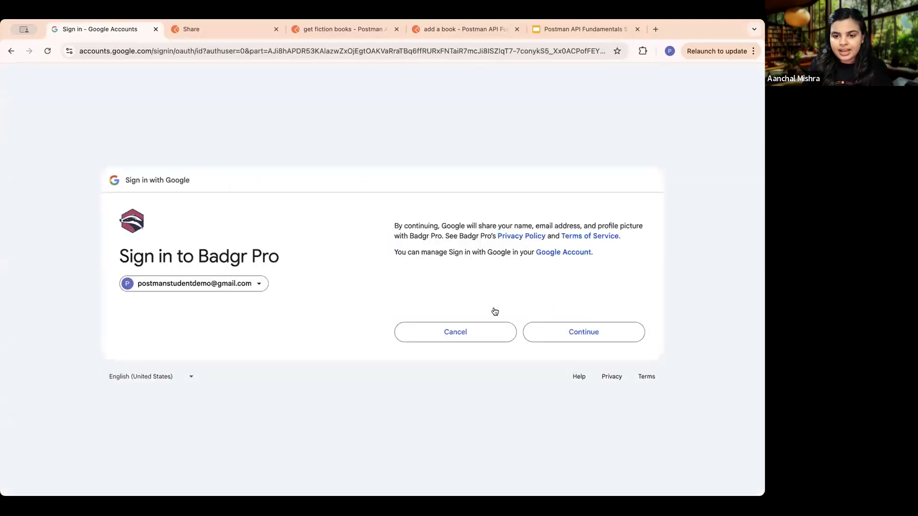
pyautogui.click(557, 327)
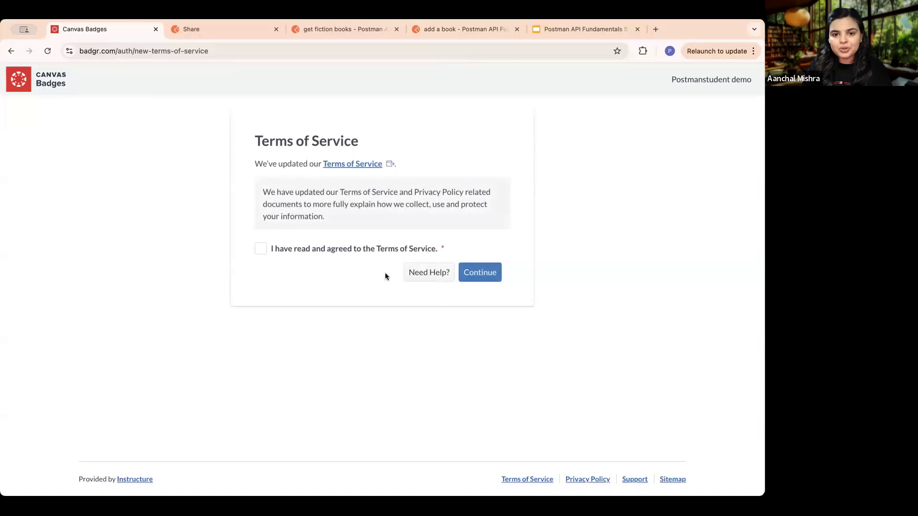
# - Accept the Canvas Badges Terms of Service and open the personal Backpack from the welcome page
pyautogui.click(261, 248)
pyautogui.click(478, 272)
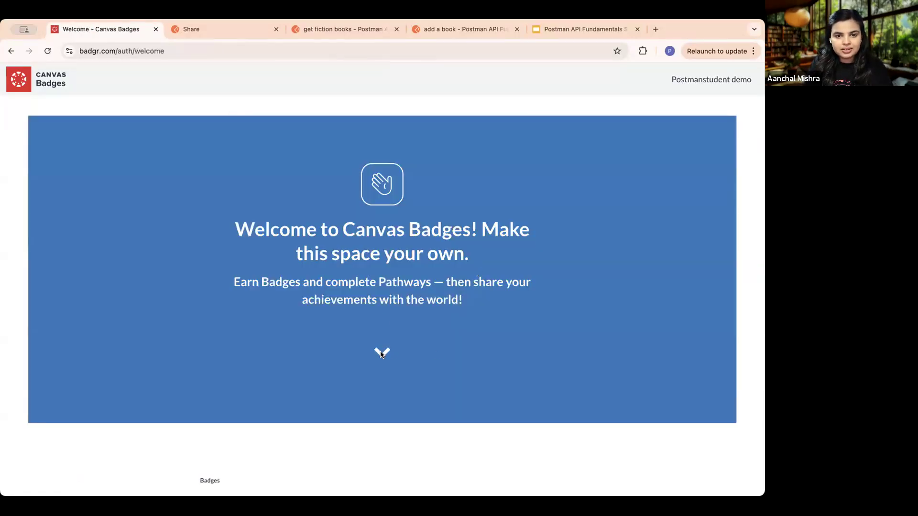
pyautogui.scroll(-10, 380, 353)
pyautogui.scroll(10, 381, 354)
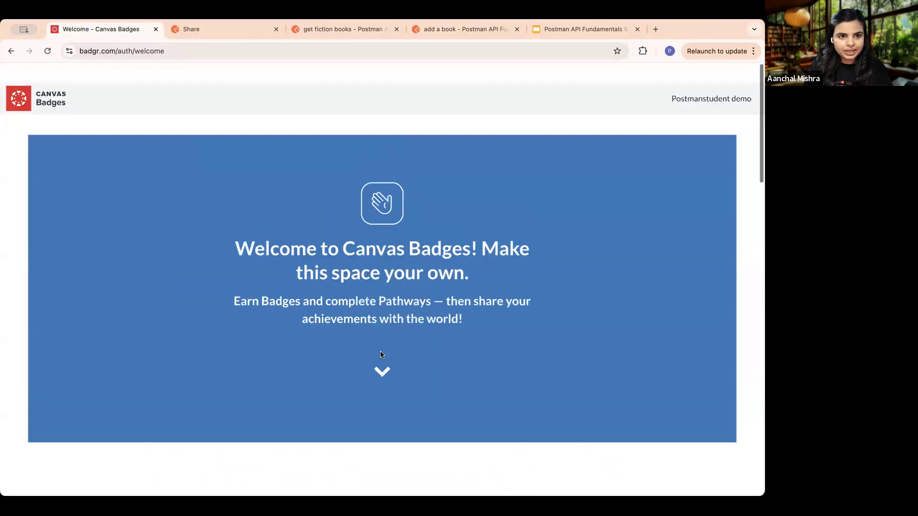
pyautogui.scroll(-20, 381, 354)
pyautogui.scroll(5, 381, 354)
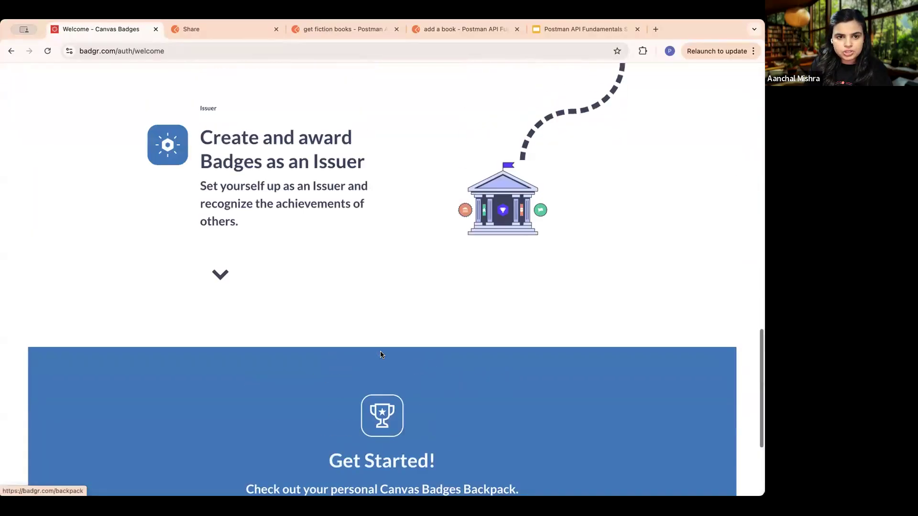
pyautogui.scroll(-5, 307, 379)
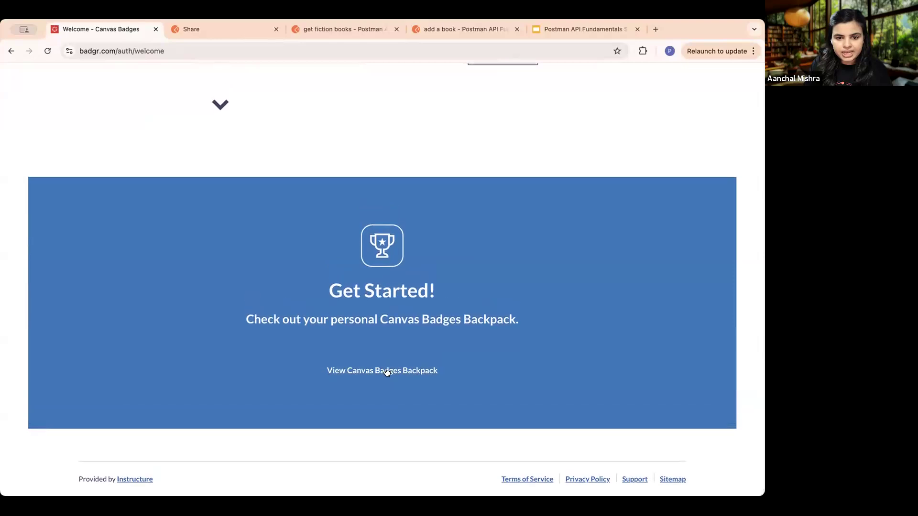
pyautogui.click(385, 370)
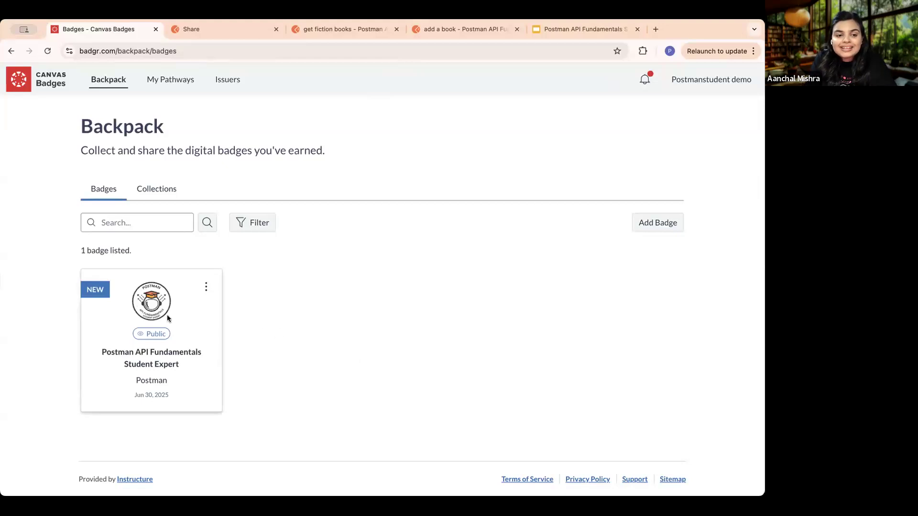
# - Examine the Postman API Fundamentals Student Expert badge card in the Backpack and open its detail page
pyautogui.scroll(2, 119, 335)
pyautogui.scroll(5, 185, 299)
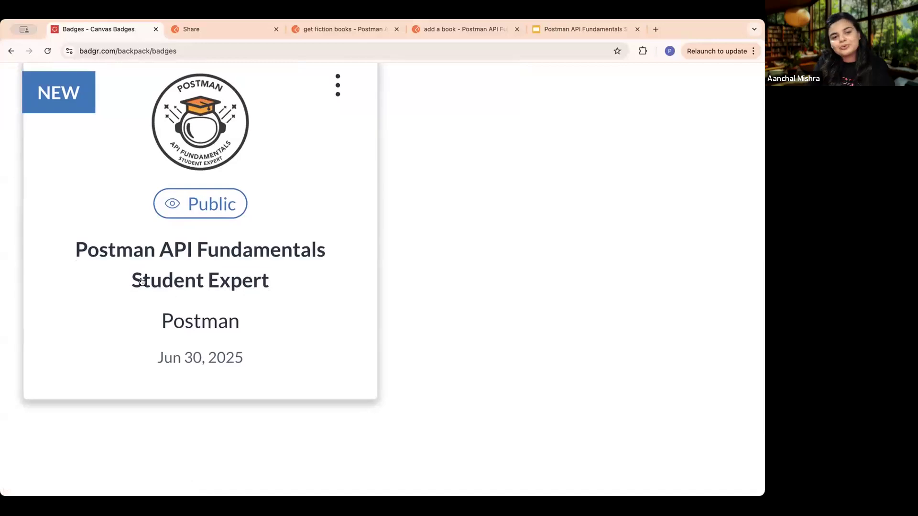
pyautogui.scroll(-3, 233, 285)
pyautogui.scroll(-3, 233, 285)
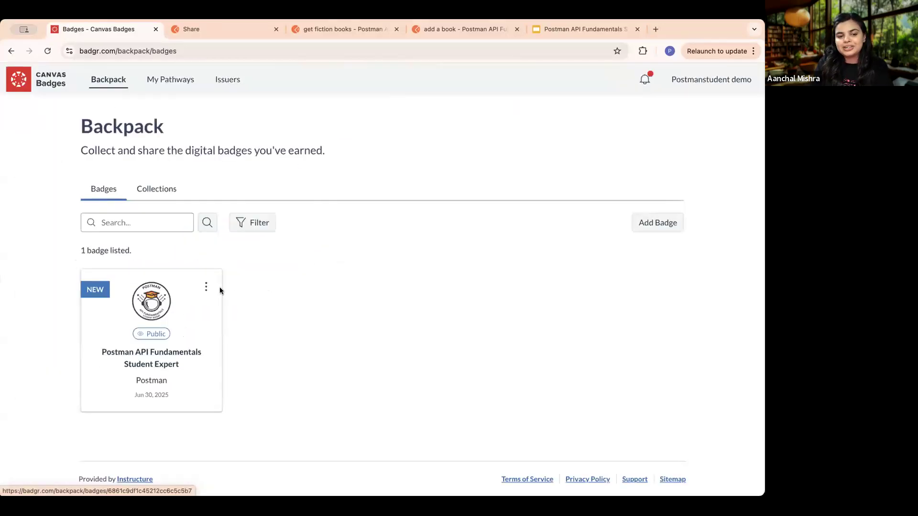
pyautogui.scroll(3, 133, 369)
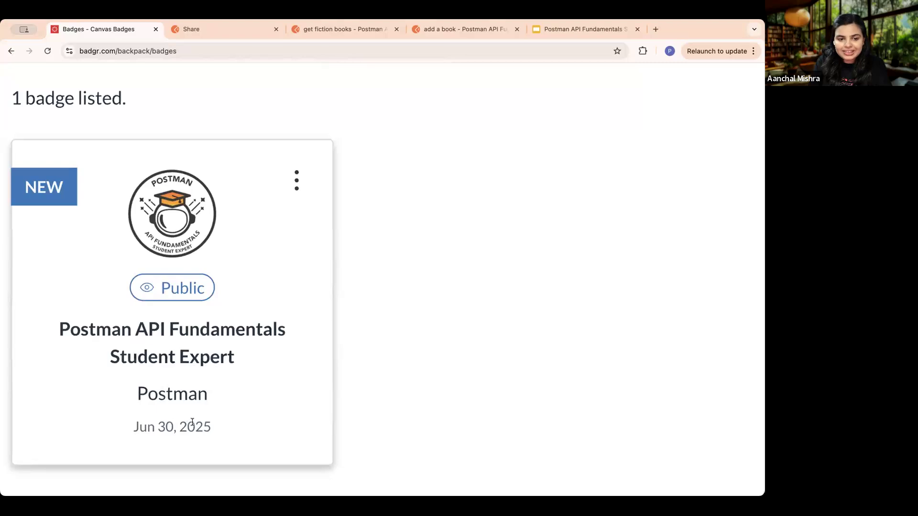
pyautogui.scroll(-3, 192, 422)
pyautogui.click(174, 331)
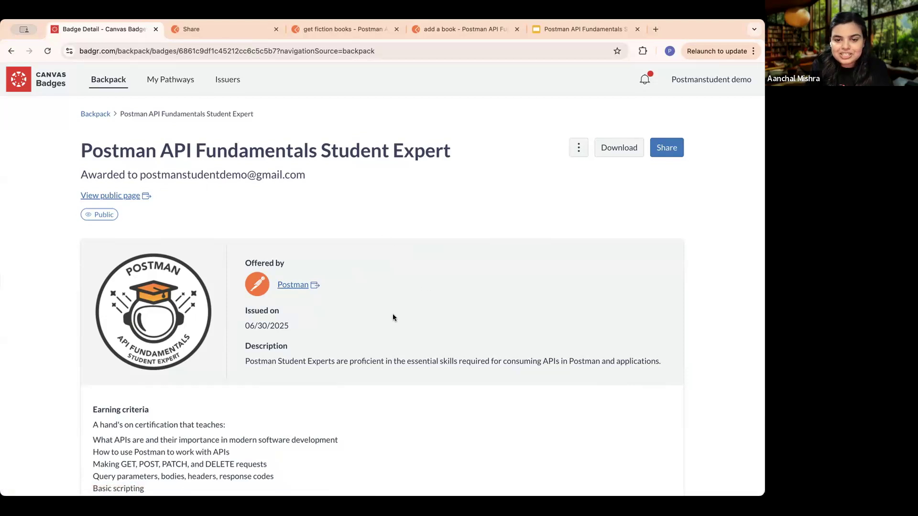
# - Read the badge's earning criteria, view its public verification page, and return to the badge detail page
pyautogui.scroll(-5, 393, 317)
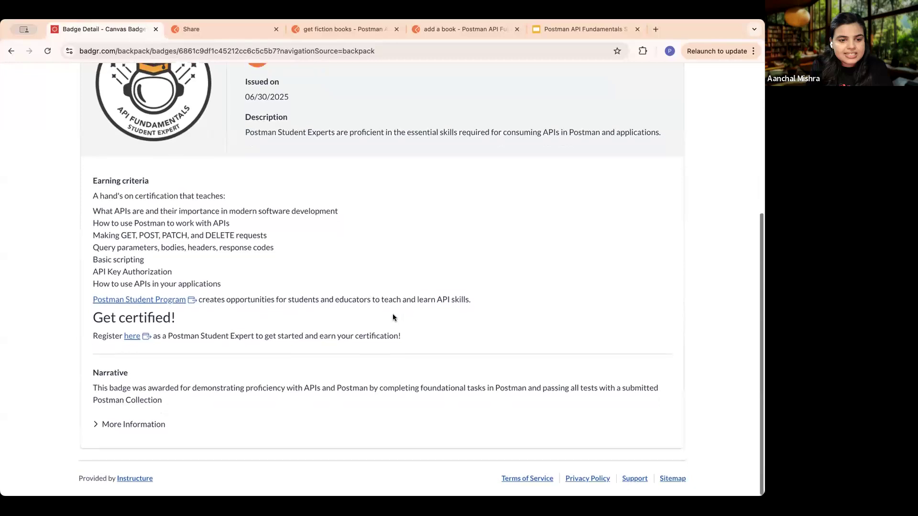
pyautogui.scroll(5, 393, 318)
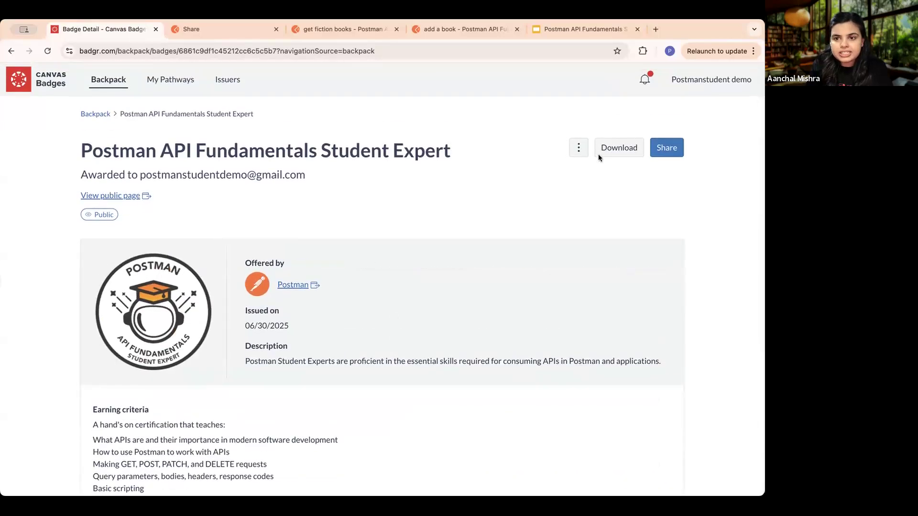
pyautogui.click(114, 195)
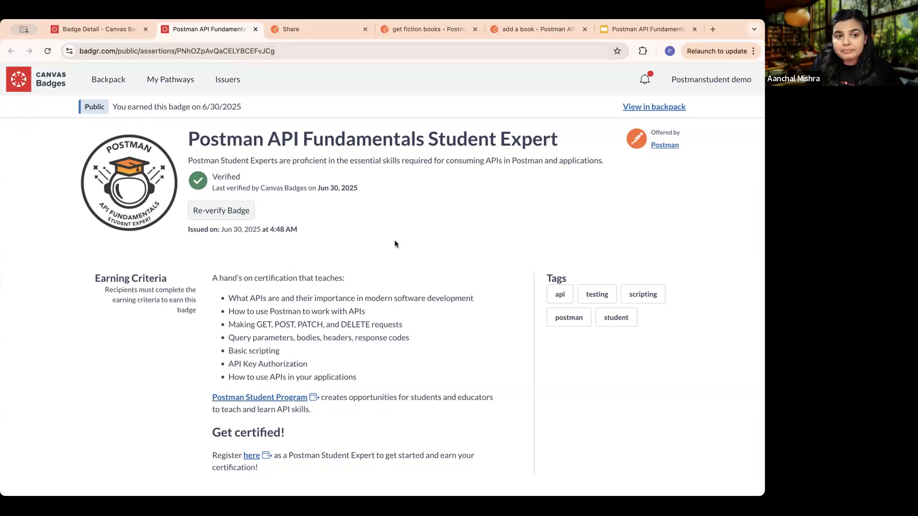
pyautogui.scroll(-5, 397, 248)
pyautogui.scroll(5, 335, 192)
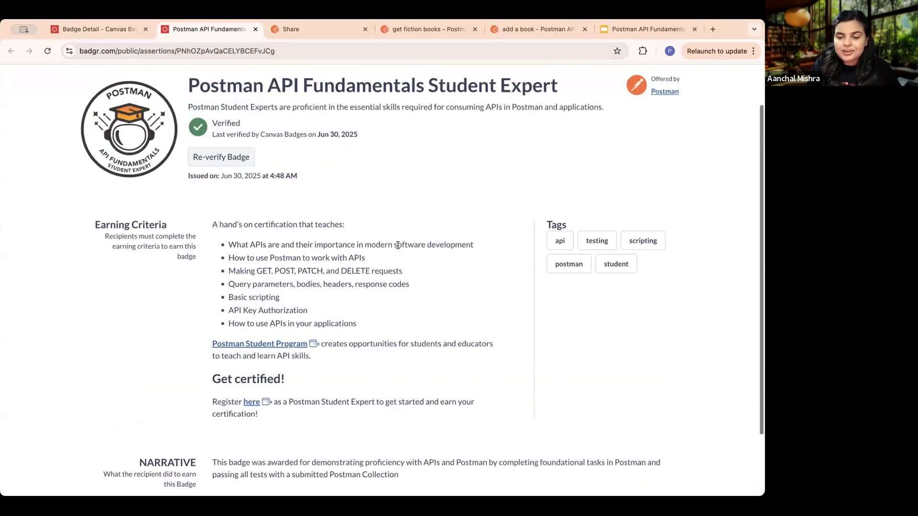
pyautogui.click(101, 32)
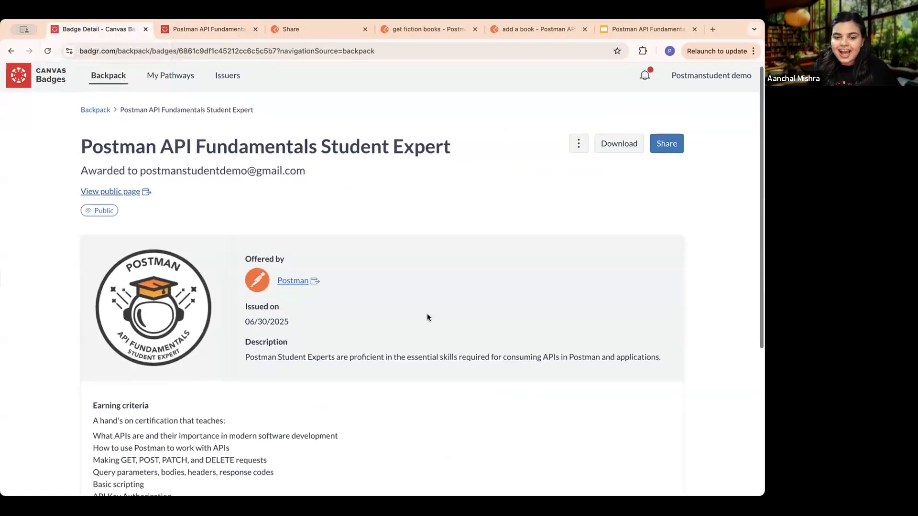
# - Review the badge detail page again and check its additional options without choosing any
pyautogui.scroll(-5, 426, 313)
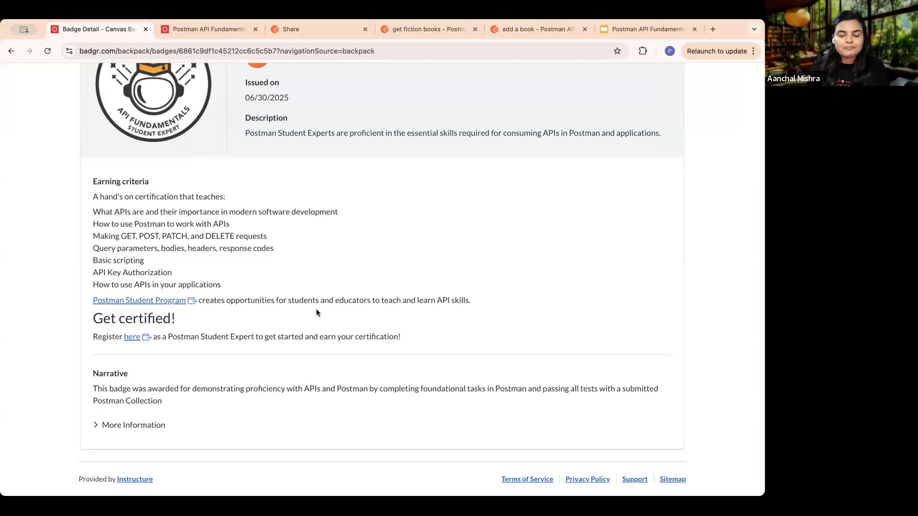
pyautogui.scroll(5, 316, 312)
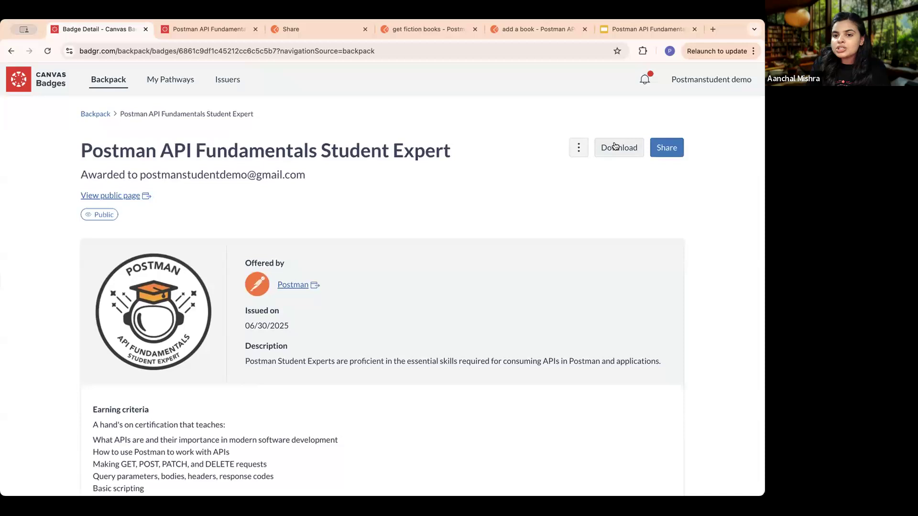
pyautogui.click(579, 145)
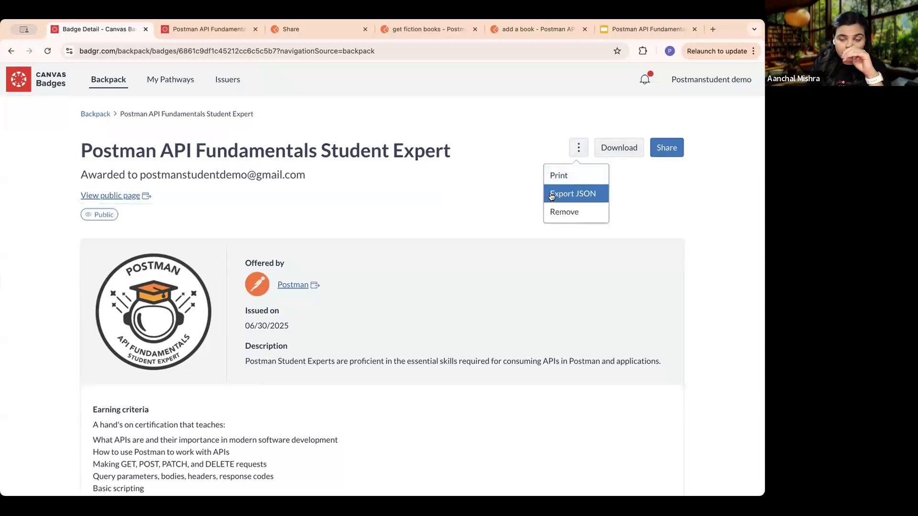
pyautogui.click(501, 189)
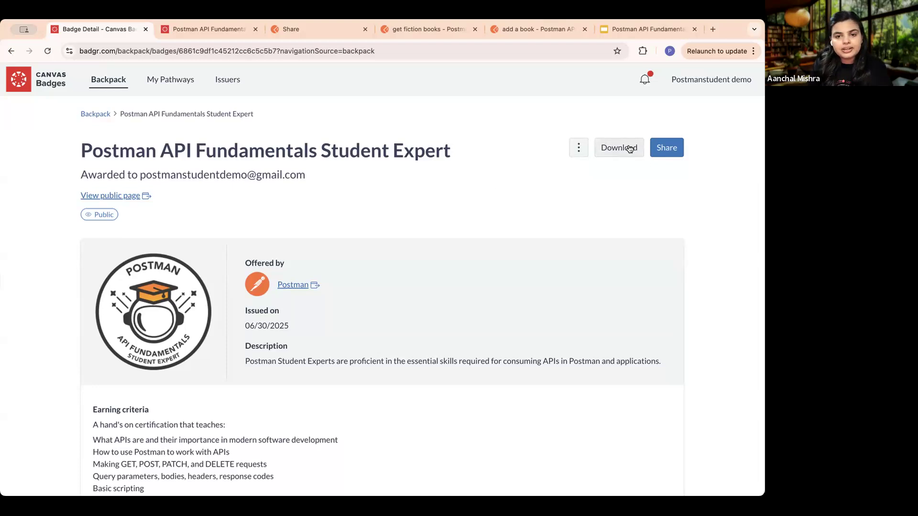
# - Examine the badge's link, social and HTML embed sharing options, and close the Share Badge pane
pyautogui.click(665, 154)
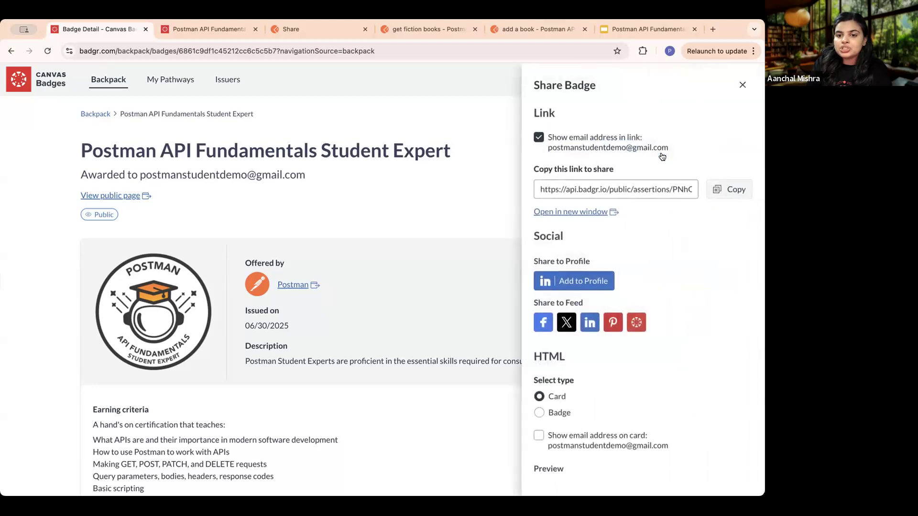
pyautogui.scroll(-5, 603, 308)
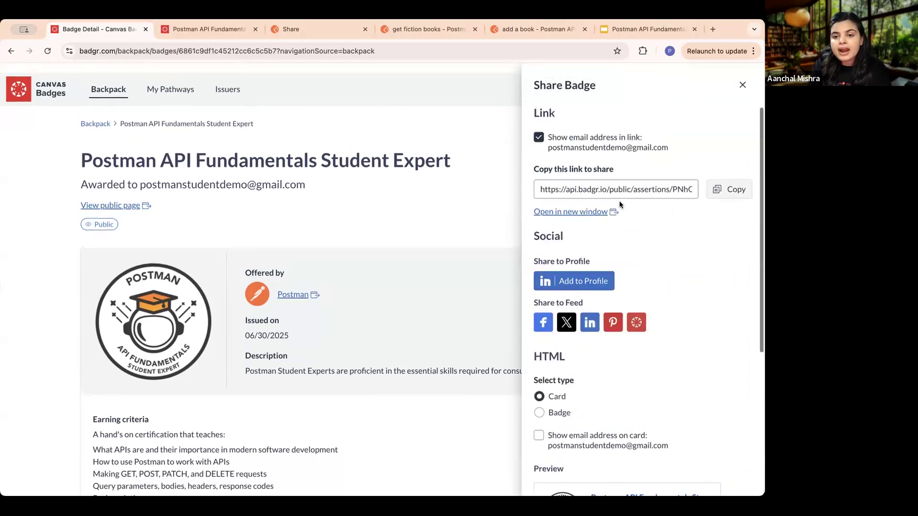
pyautogui.scroll(-5, 619, 204)
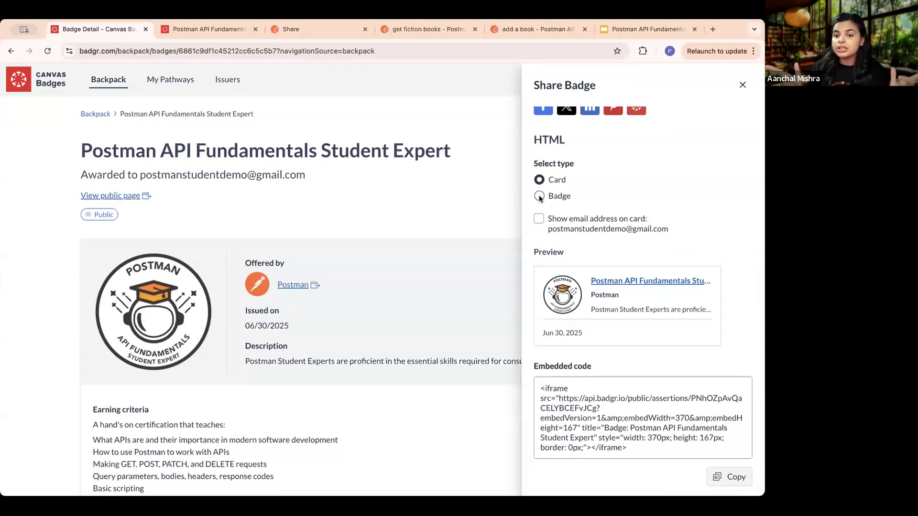
pyautogui.scroll(2, 644, 194)
pyautogui.scroll(3, 644, 192)
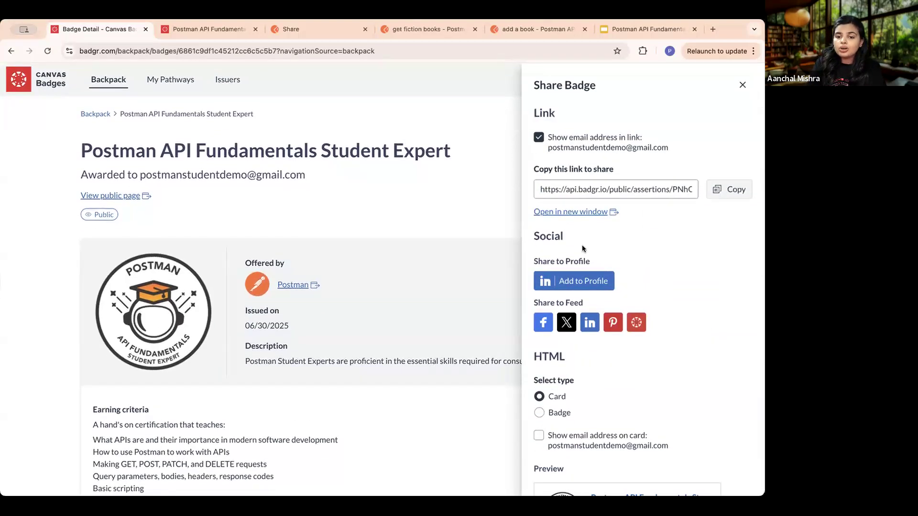
pyautogui.scroll(-5, 581, 245)
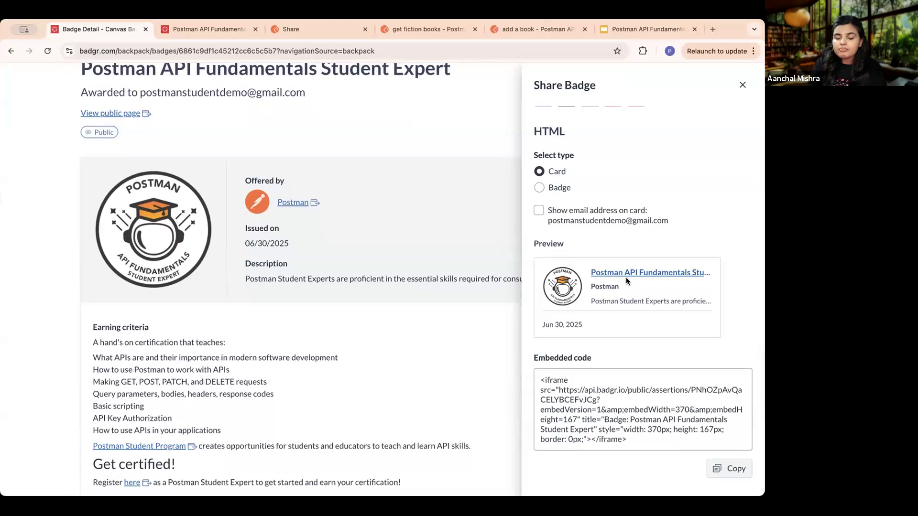
pyautogui.scroll(5, 567, 325)
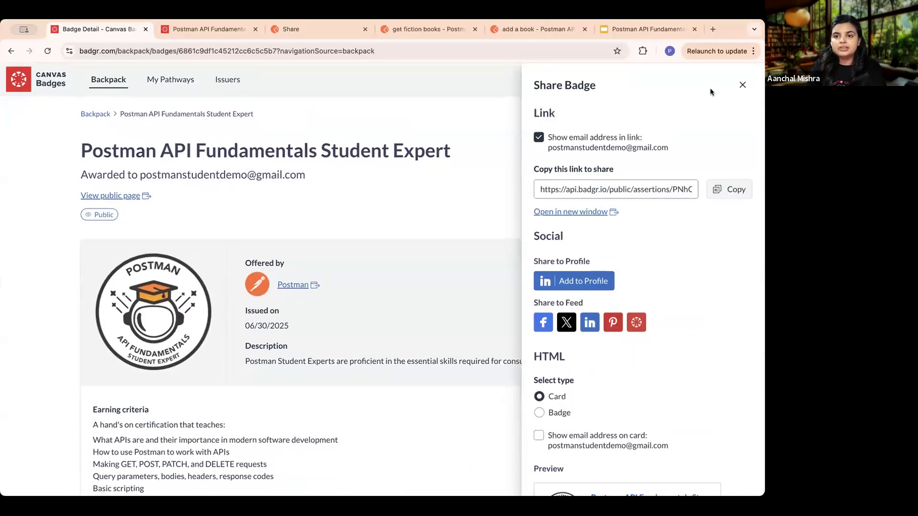
pyautogui.click(741, 84)
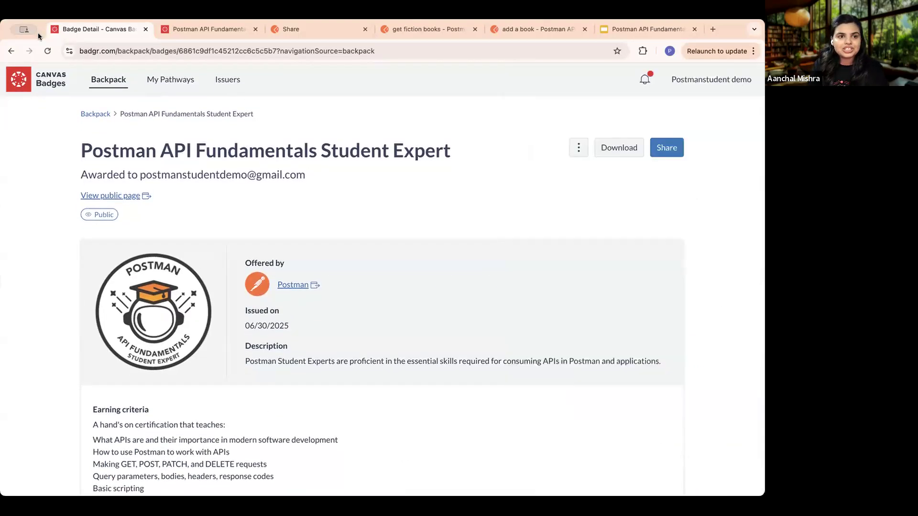
# - Return from the badge detail page through the browsing history to the Postman Academy "Claim your badge!" lesson
pyautogui.click(11, 51)
pyautogui.click(10, 52)
pyautogui.click(10, 52)
pyautogui.click(10, 51)
pyautogui.click(9, 51)
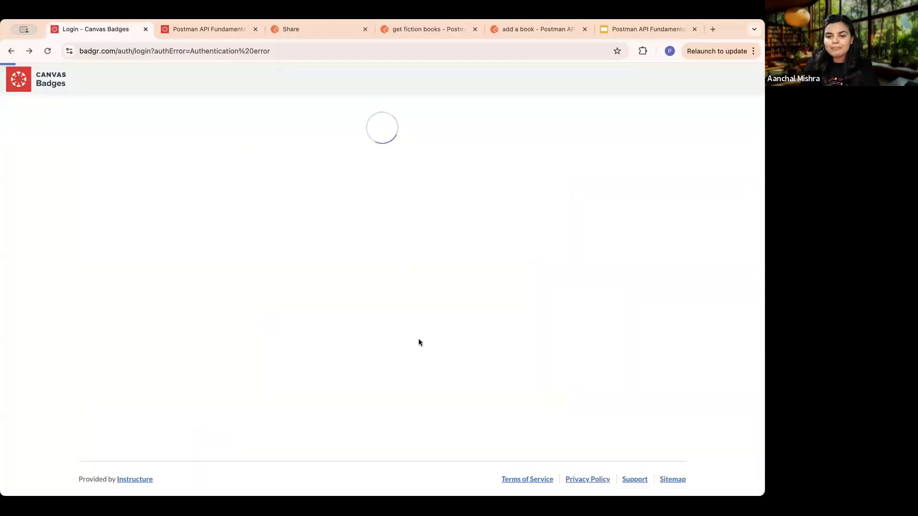
pyautogui.click(12, 51)
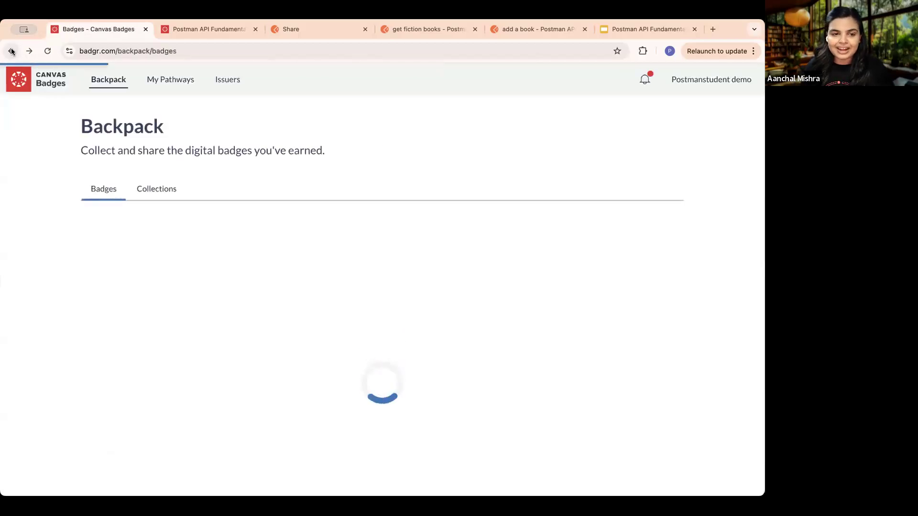
pyautogui.click(11, 52)
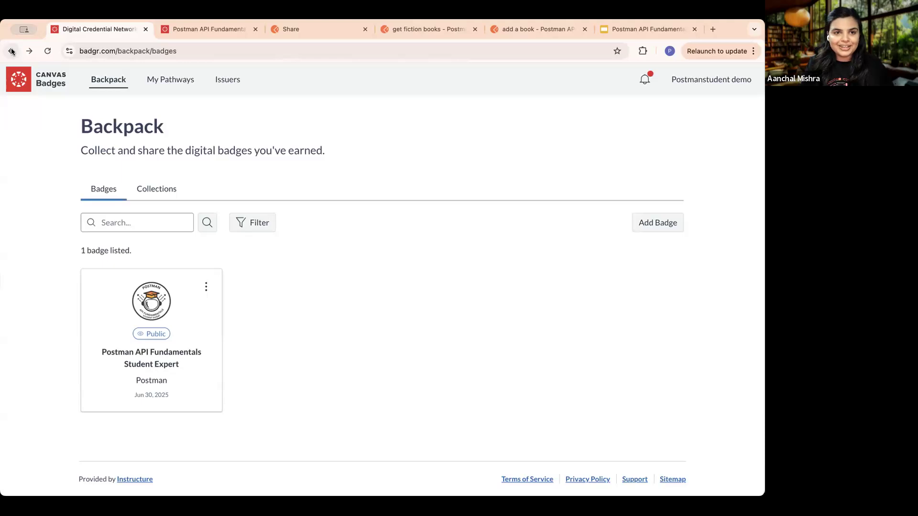
pyautogui.click(12, 52)
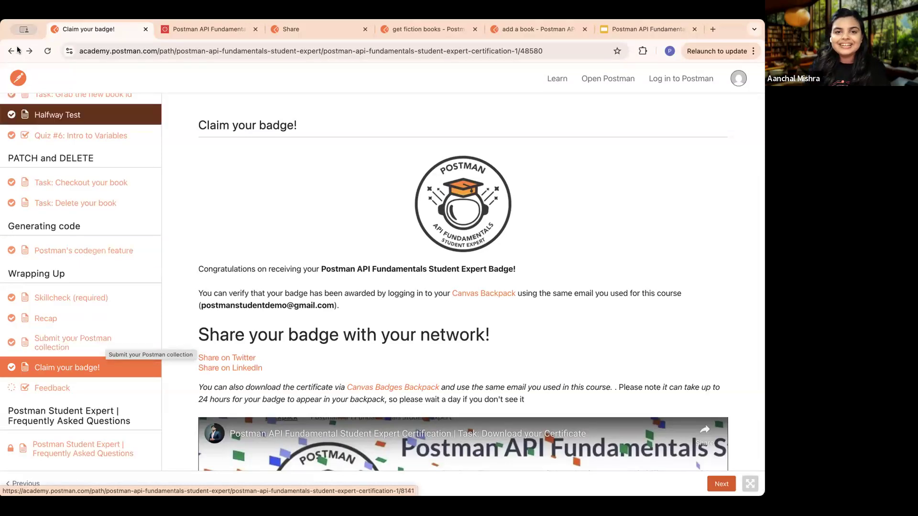
# - Switch to the Postman API Fundamentals Student Expert Workshop presentation in Google Slides and present the "Have a question?" slide full screen
pyautogui.click(614, 29)
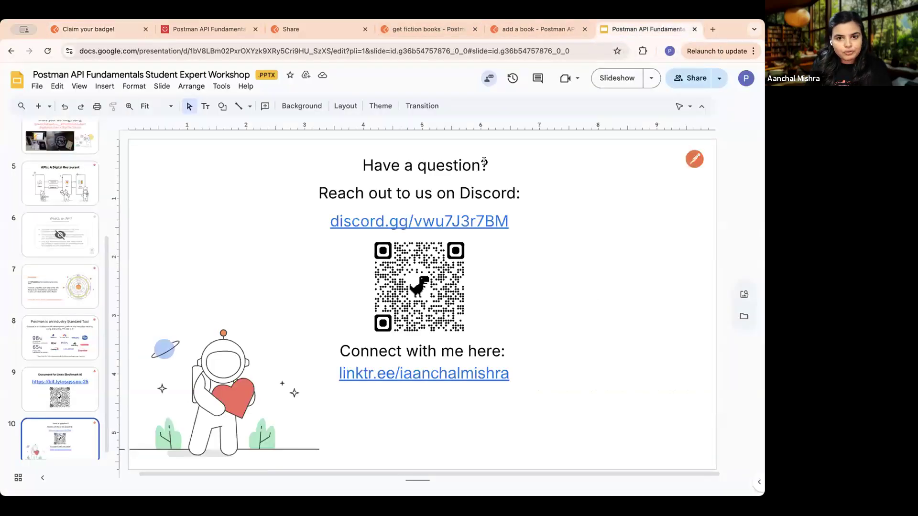
pyautogui.click(614, 84)
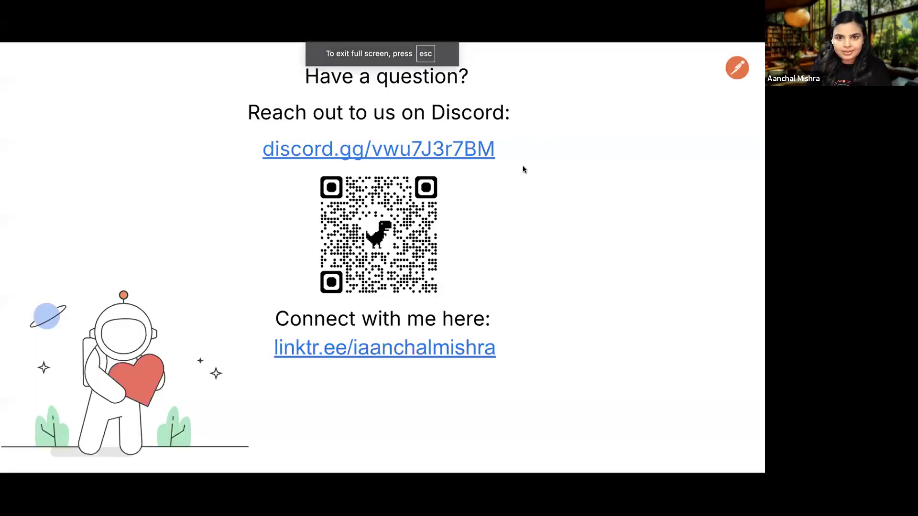